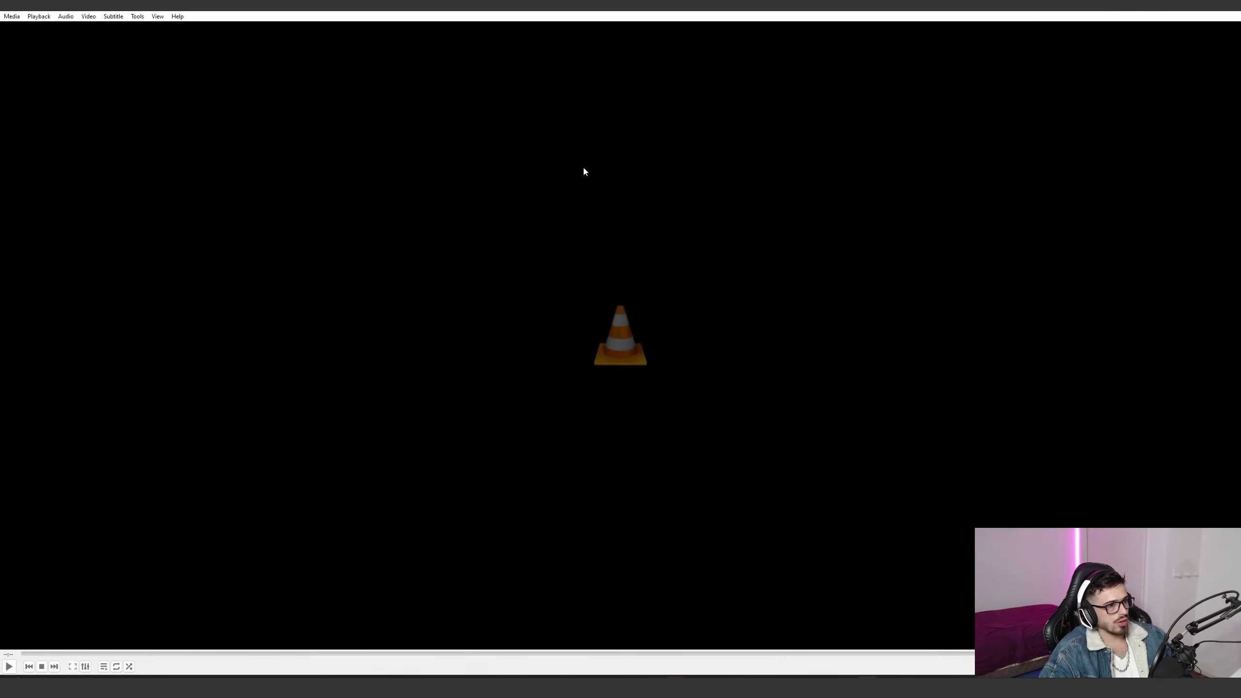
Close the playblast video player, its v0024 folder window and the Prism Project Browser
key(alt+F4)
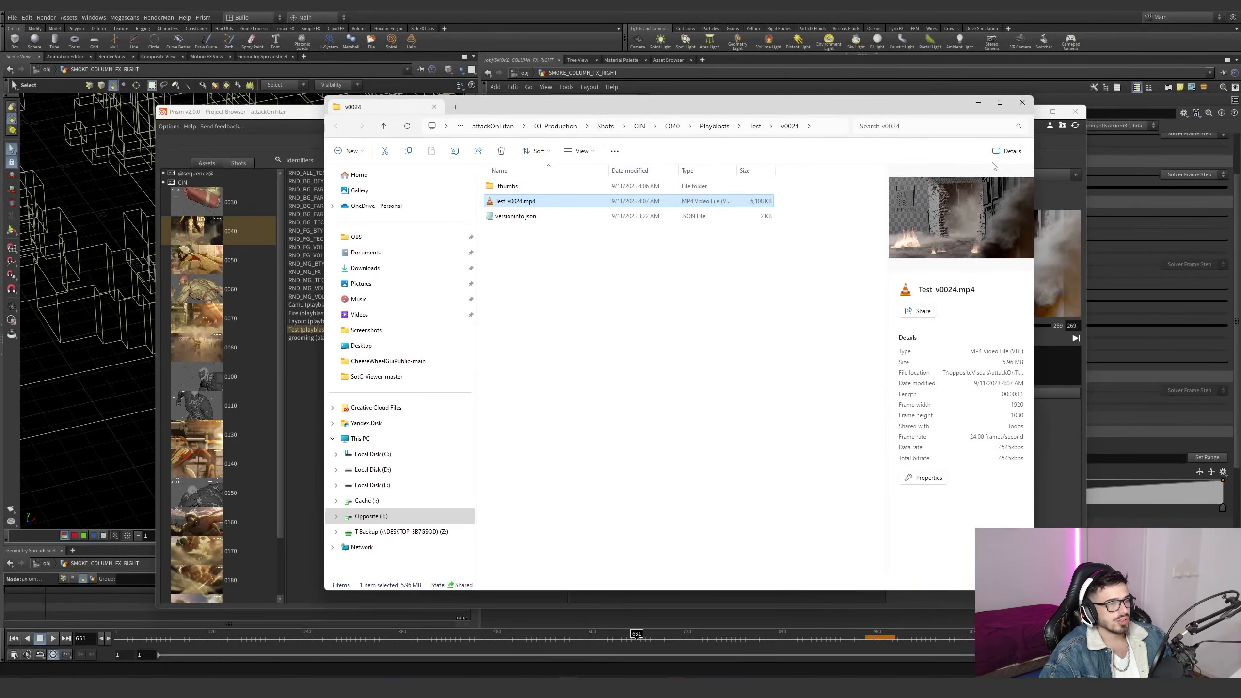
click(1021, 102)
click(1030, 112)
middle_drag(757, 365, 702, 386)
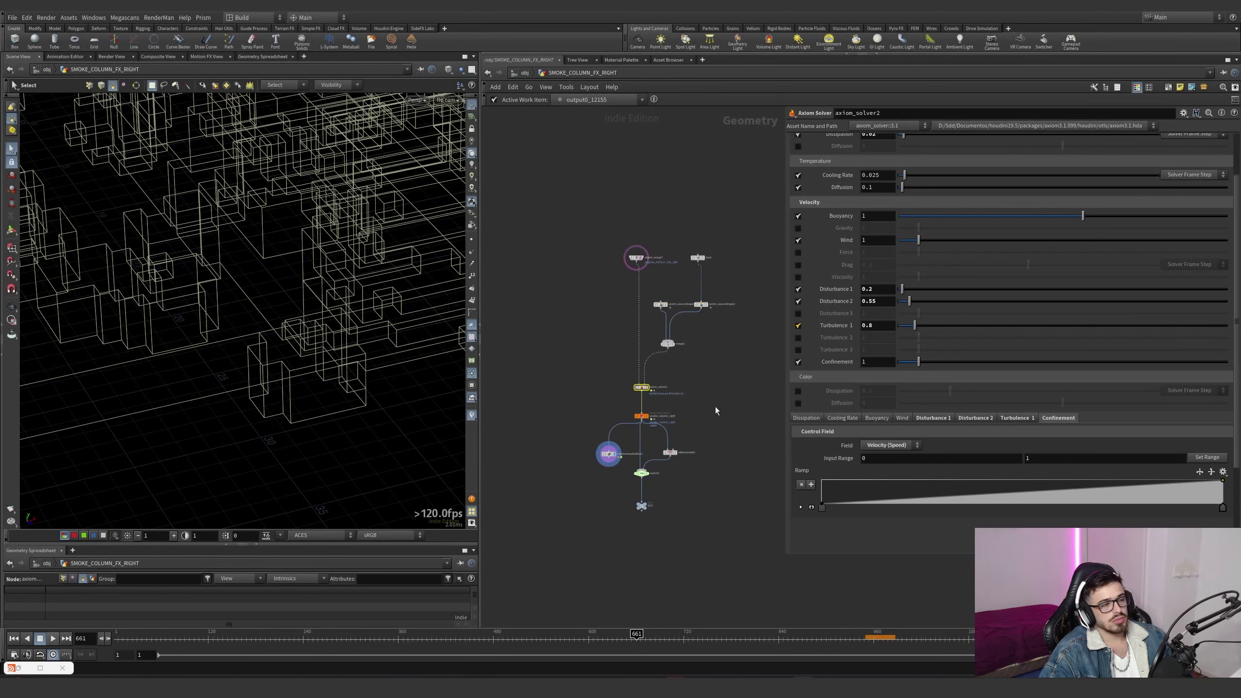
Leave the SMOKE_COLUMN_FX_RIGHT network and open the BACK_SMOKE_FX geometry network from the object level
drag(748, 237, 623, 549)
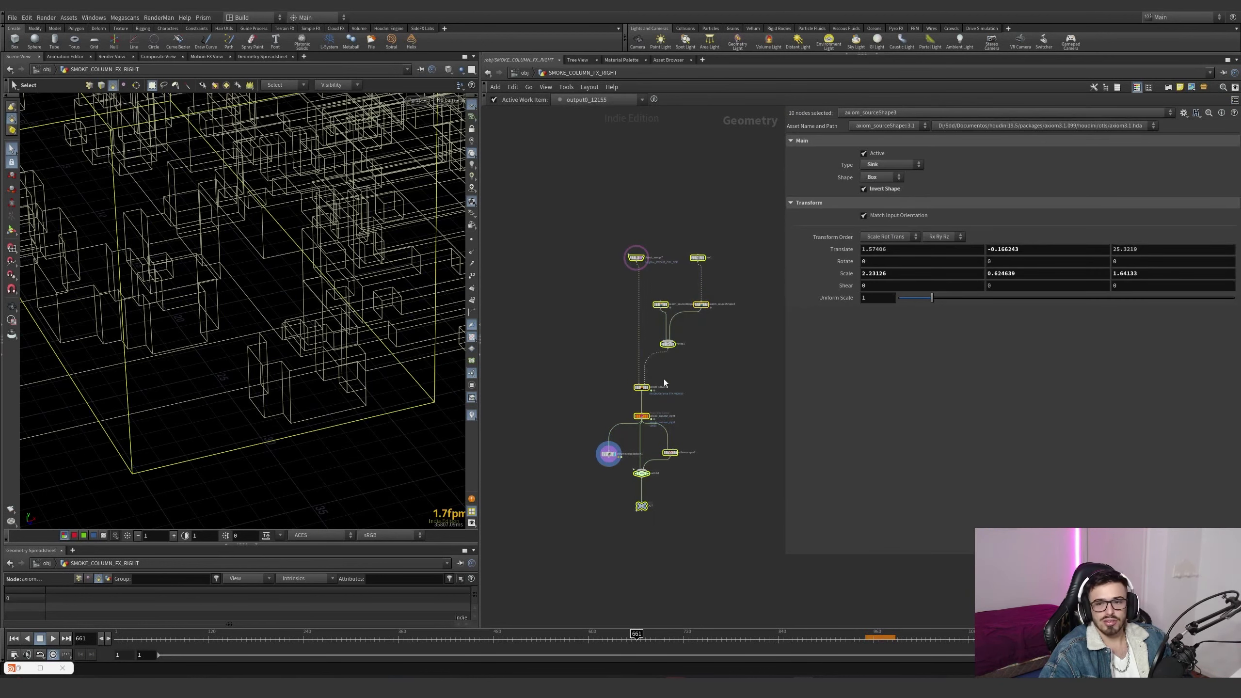
click(524, 73)
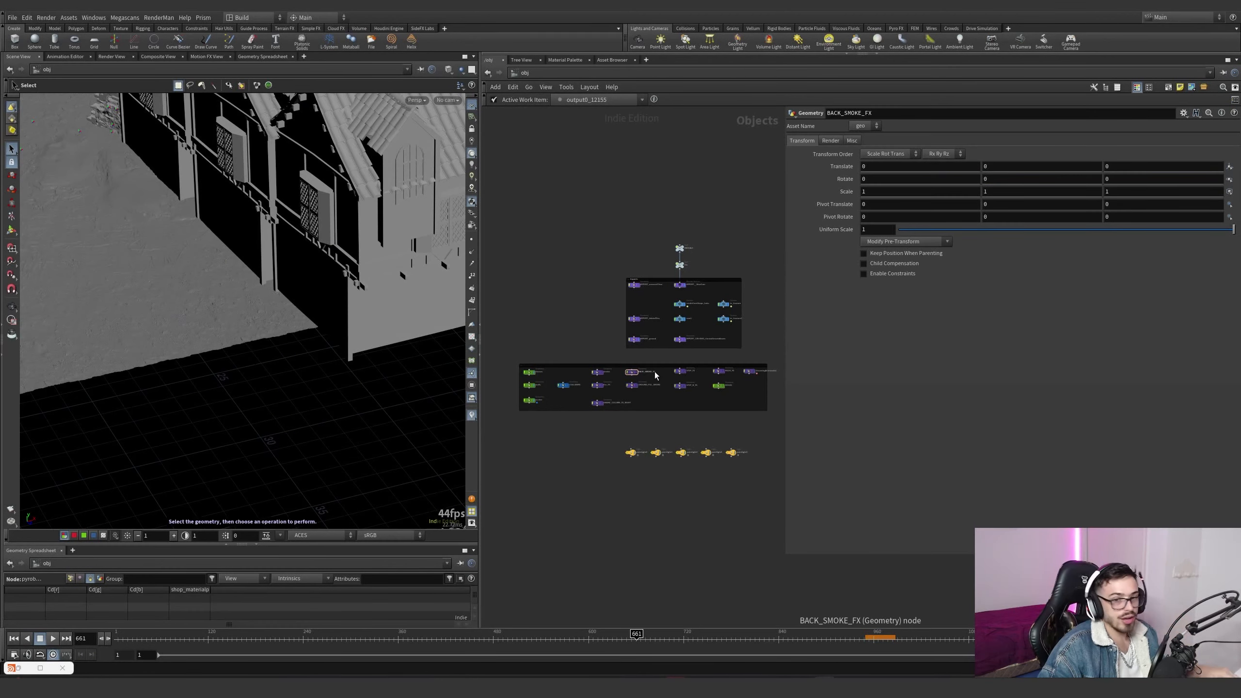
scroll(638, 377, up, 5)
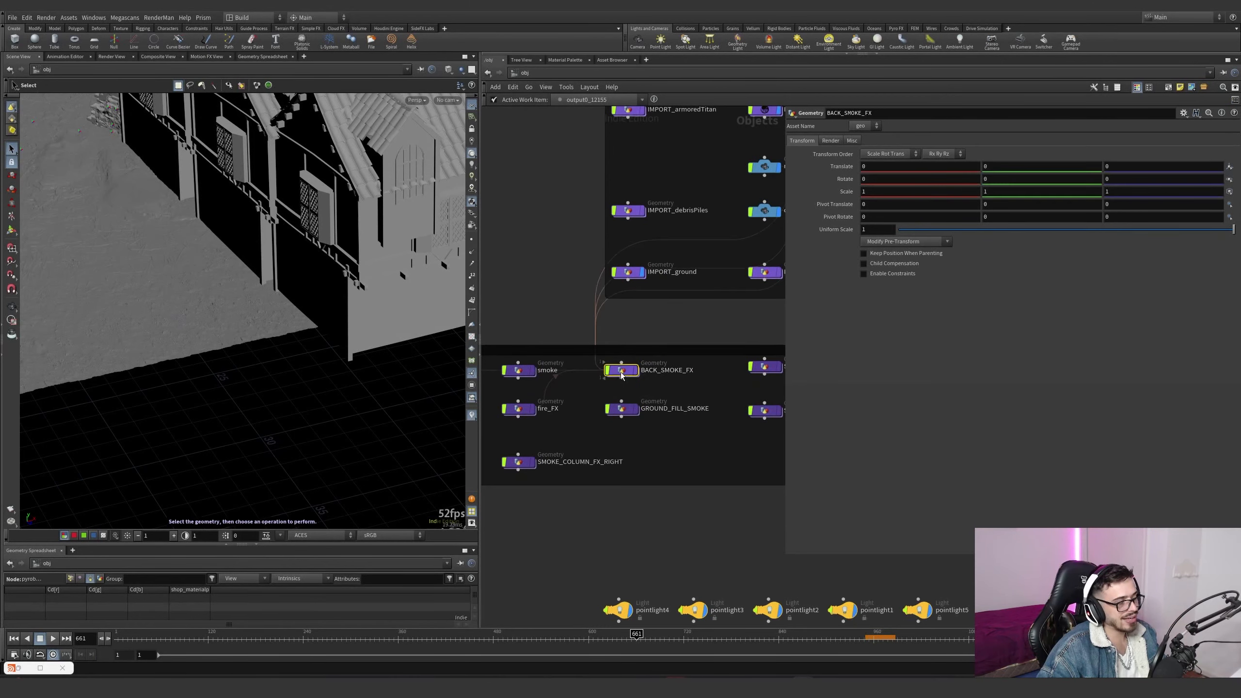
double_click(634, 372)
key(space+g)
alt+drag(311, 277, 408, 264)
scroll(624, 169, up, 4)
scroll(625, 168, up, 4)
middle_drag(709, 383, 705, 254)
scroll(705, 254, down, 5)
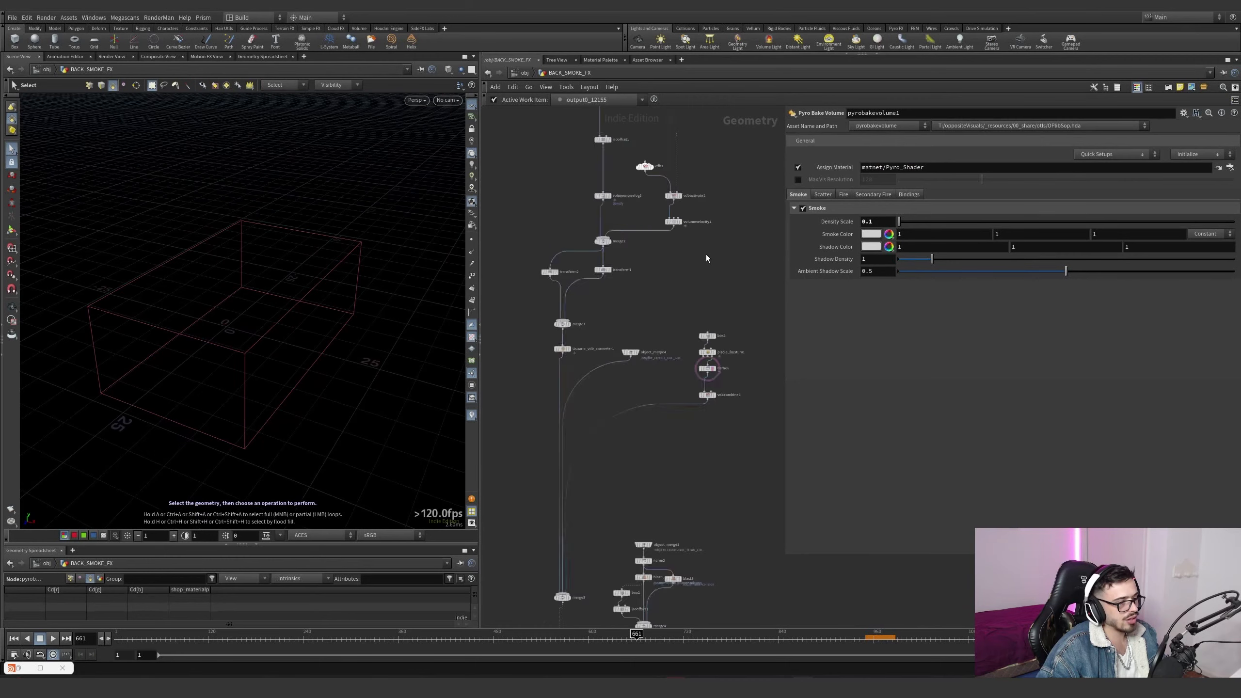
Display the object_merge1 titan collider at frame 1073 and view it from above
scroll(657, 449, up, 7)
middle_drag(683, 451, 604, 455)
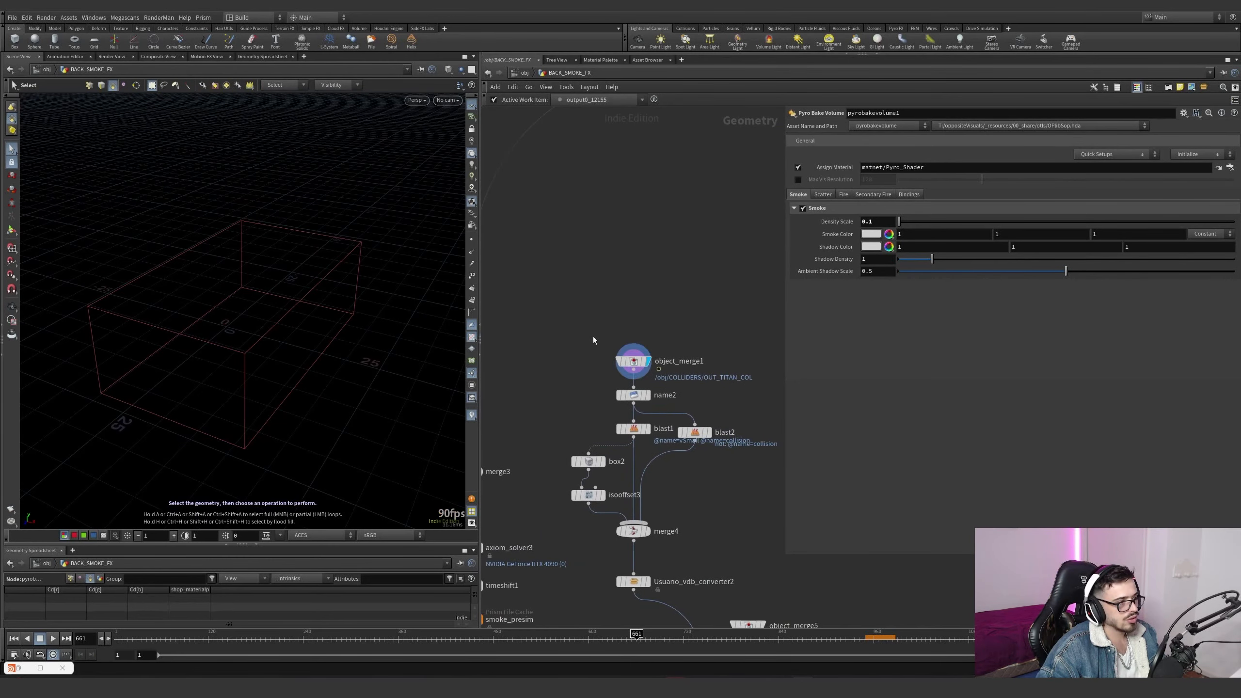
drag(607, 375, 605, 376)
scroll(338, 315, down, 5)
click(962, 638)
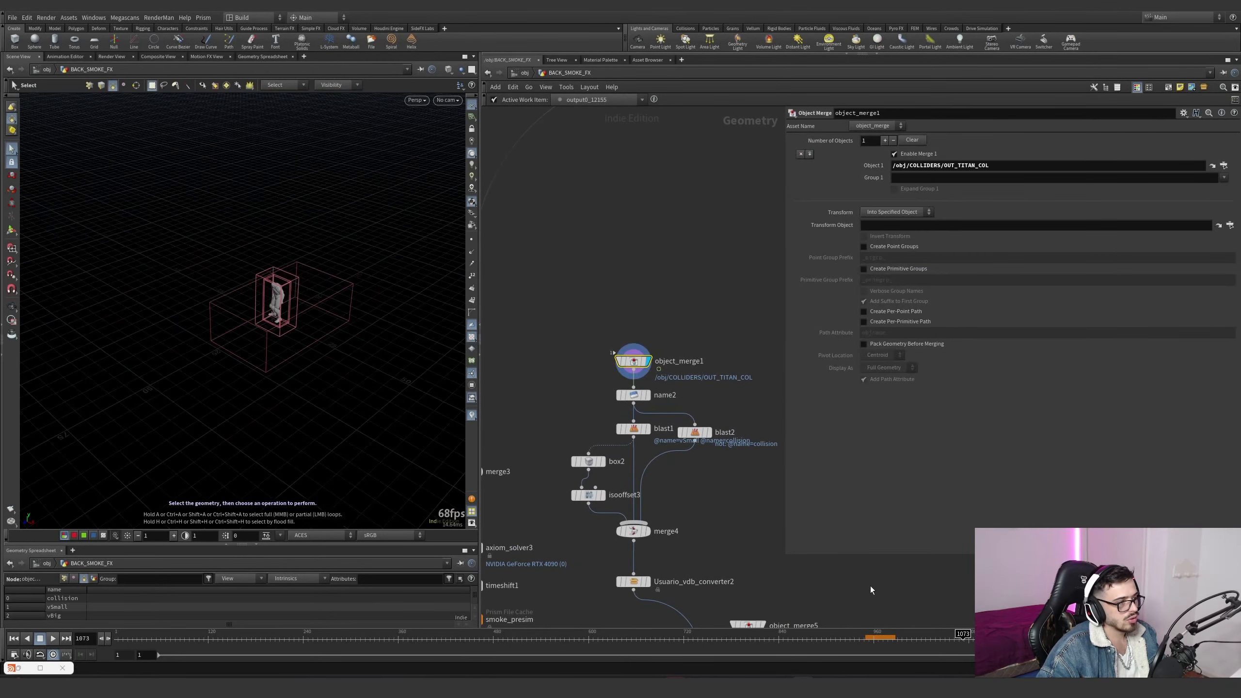
alt+drag(278, 298, 332, 349)
scroll(343, 312, up, 5)
key(s)
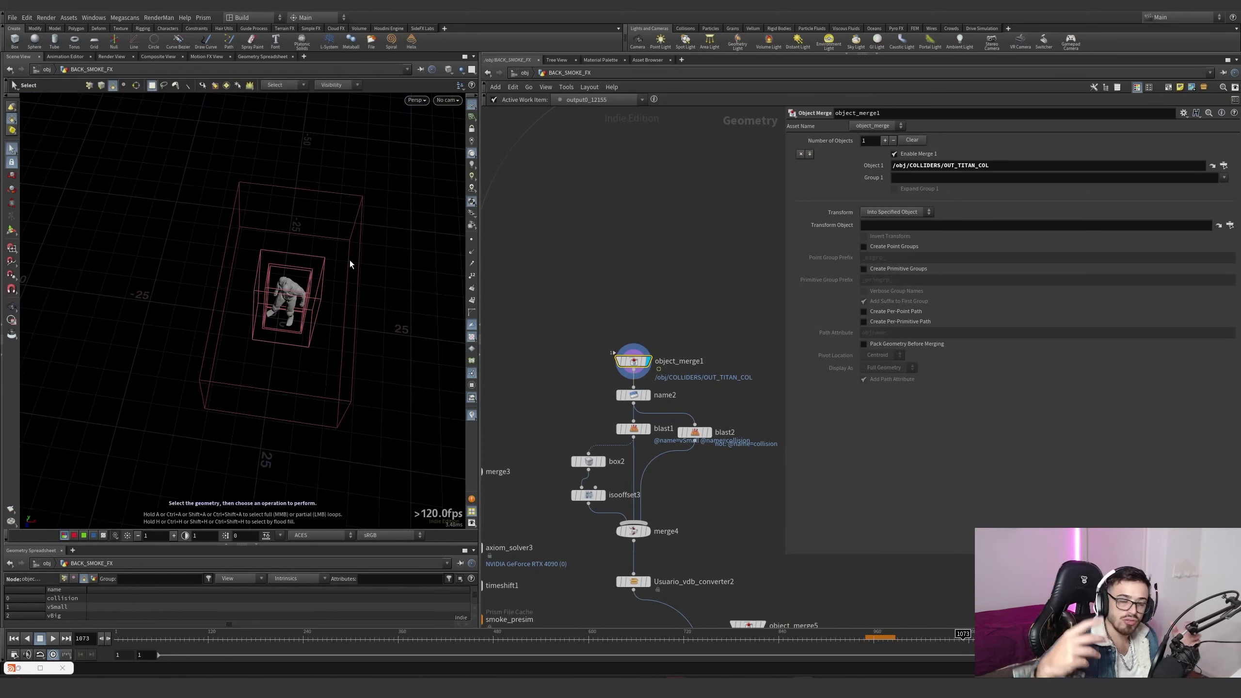
Return to the object level, display GROUND_FILL_SMOKE in the scene and reopen the BACK_SMOKE_FX network
click(524, 74)
scroll(660, 432, down, 2)
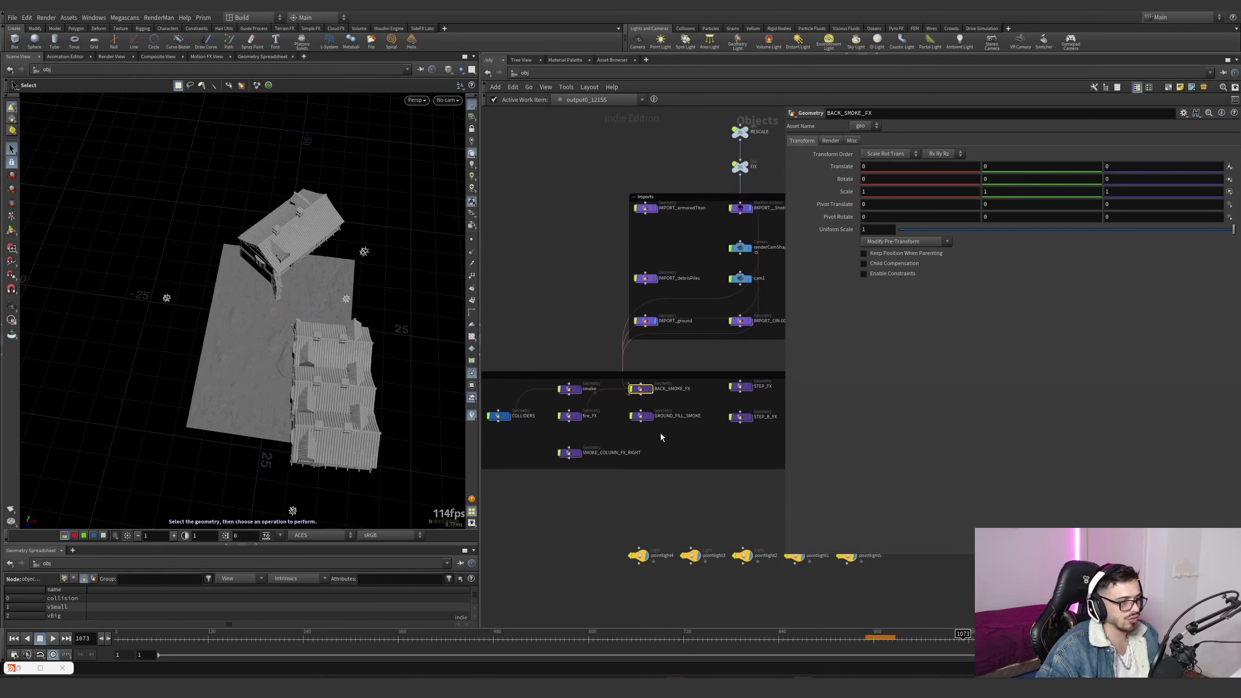
middle_drag(660, 433, 626, 462)
scroll(628, 463, up, 3)
click(588, 431)
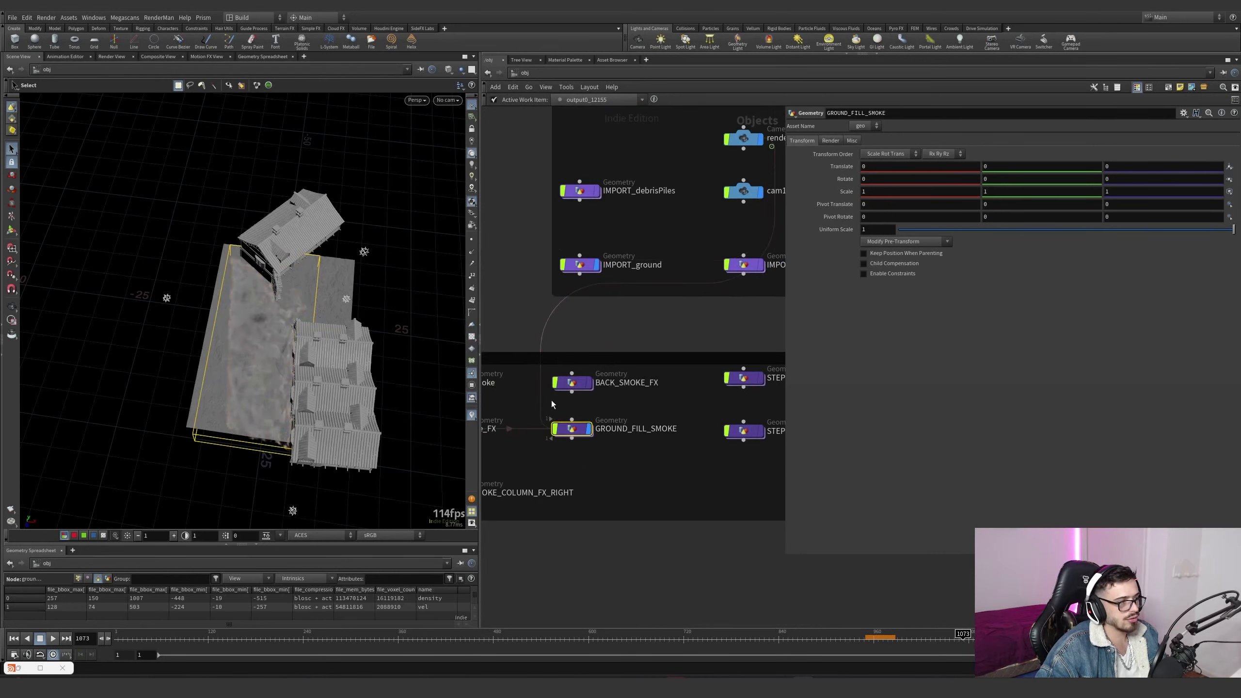
click(573, 383)
double_click(573, 383)
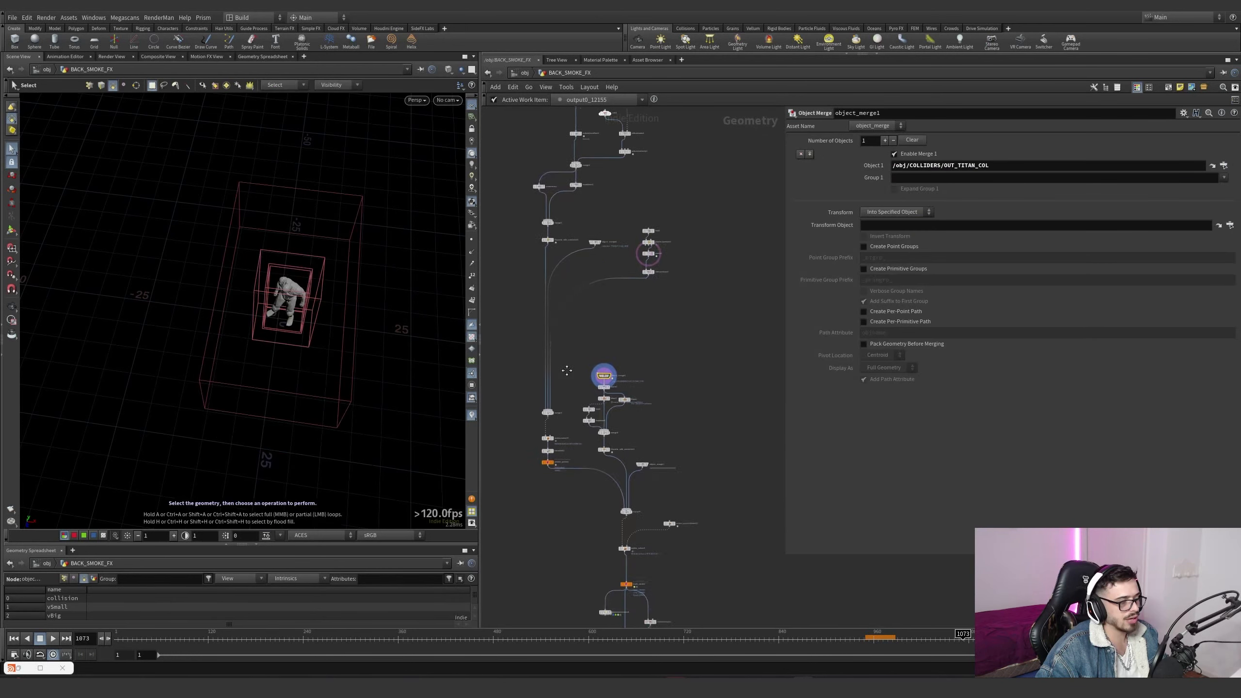
Display the back_smoke file cache node and scrub the timeline to frame 1077
scroll(630, 472, up, 5)
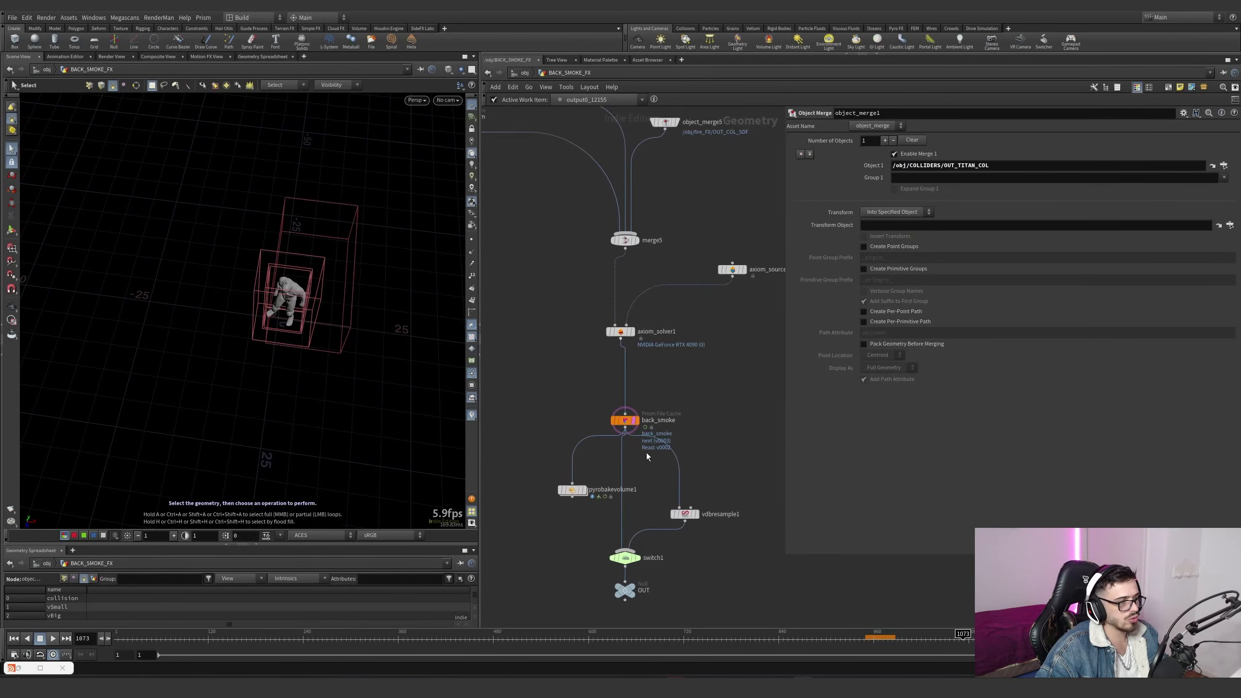
click(635, 420)
click(970, 638)
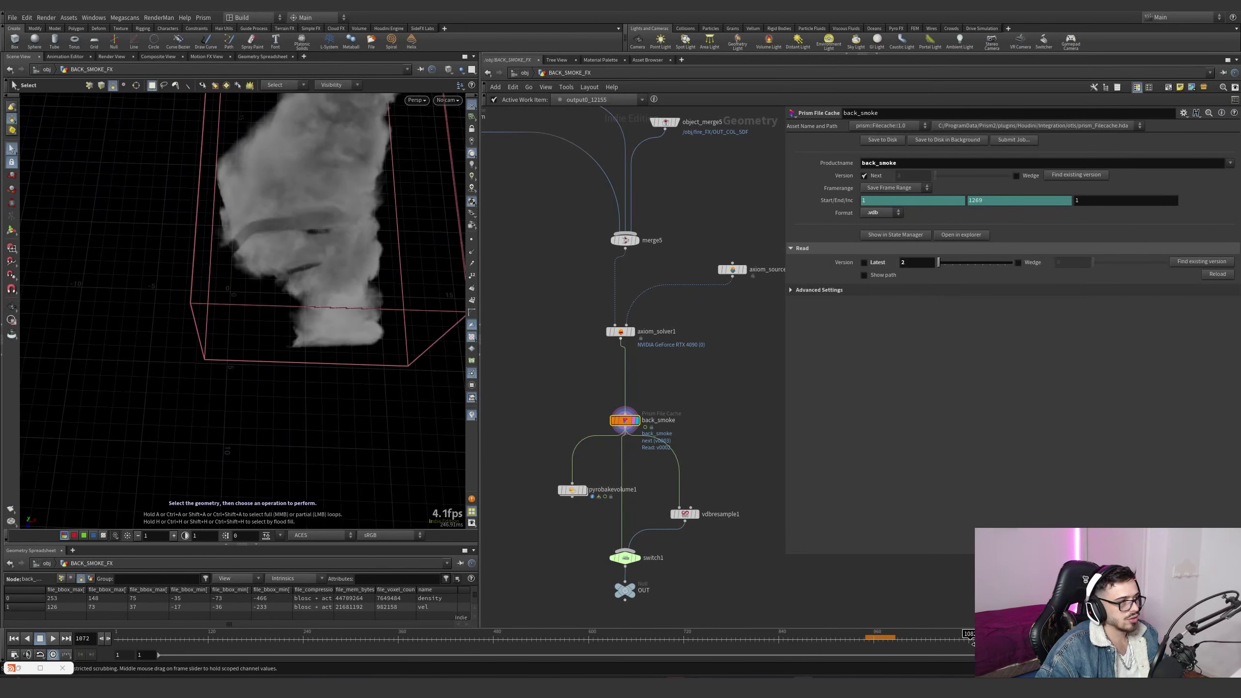
mouse_move(973, 644)
mouse_down()
mouse_move(1006, 644)
mouse_move(966, 644)
mouse_up()
Display the box1 node that starts the smoke source branch at the head of the network
scroll(685, 402, down, 6)
middle_drag(684, 442, 658, 580)
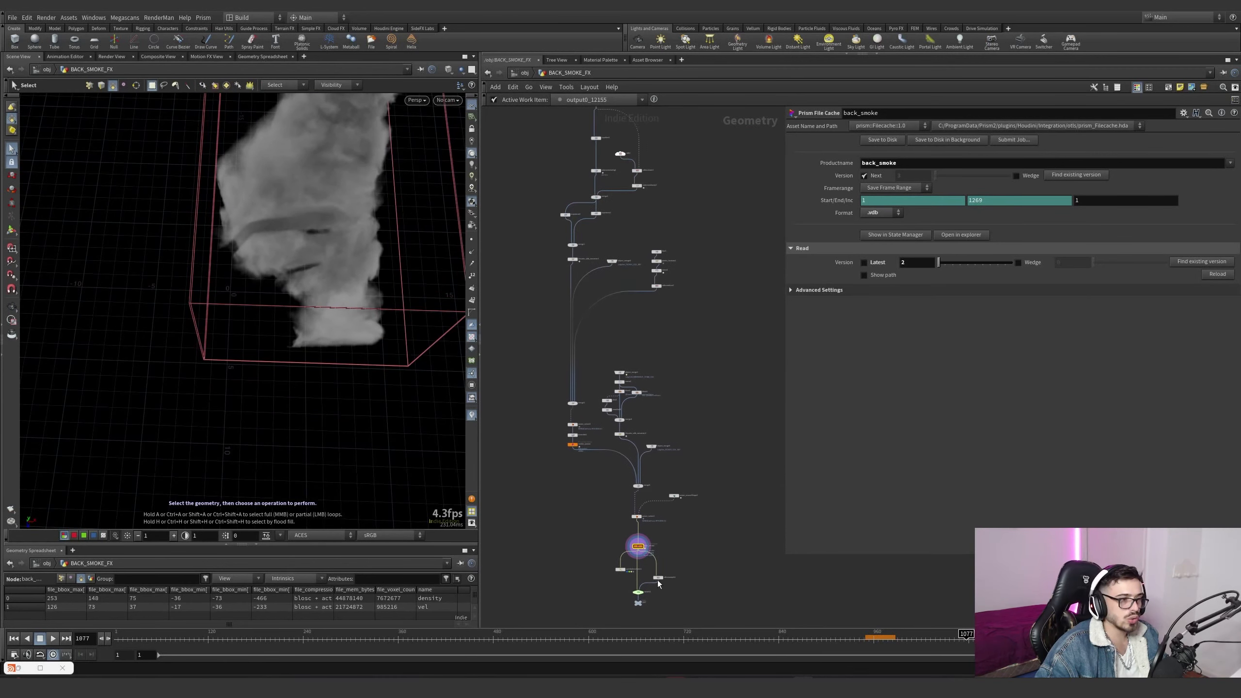
middle_drag(673, 383, 654, 523)
scroll(566, 342, up, 5)
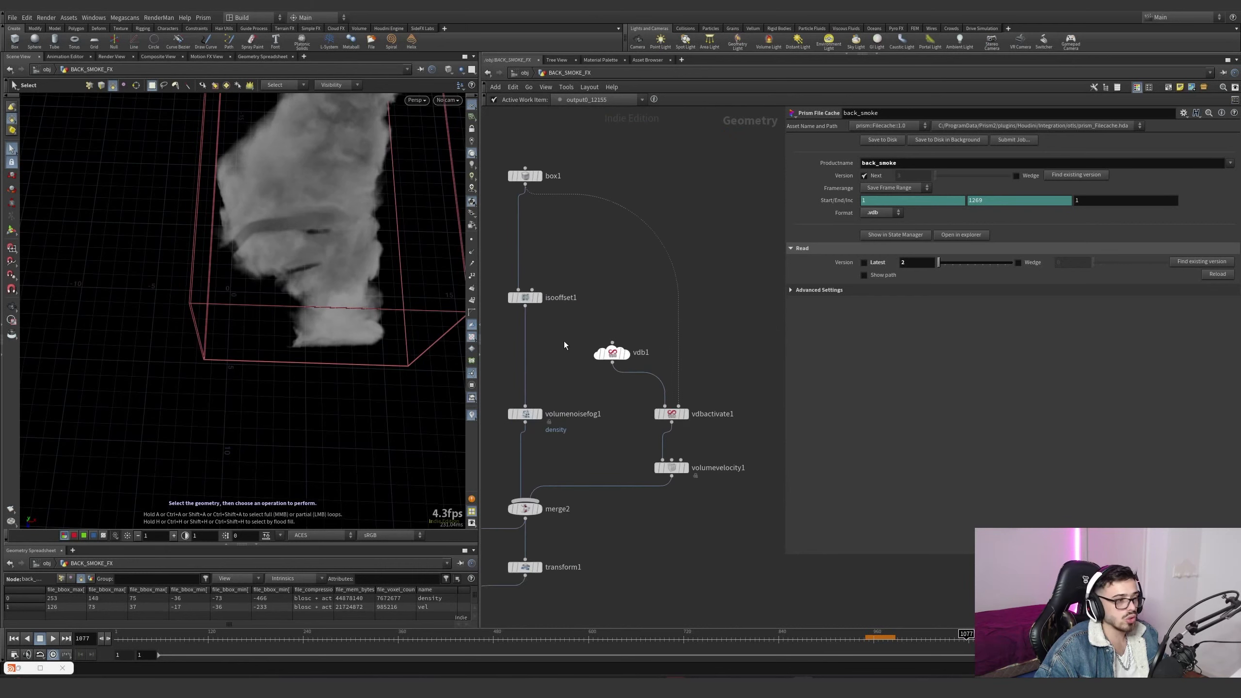
click(539, 175)
drag(593, 157, 518, 188)
scroll(398, 330, down, 4)
scroll(606, 313, down, 4)
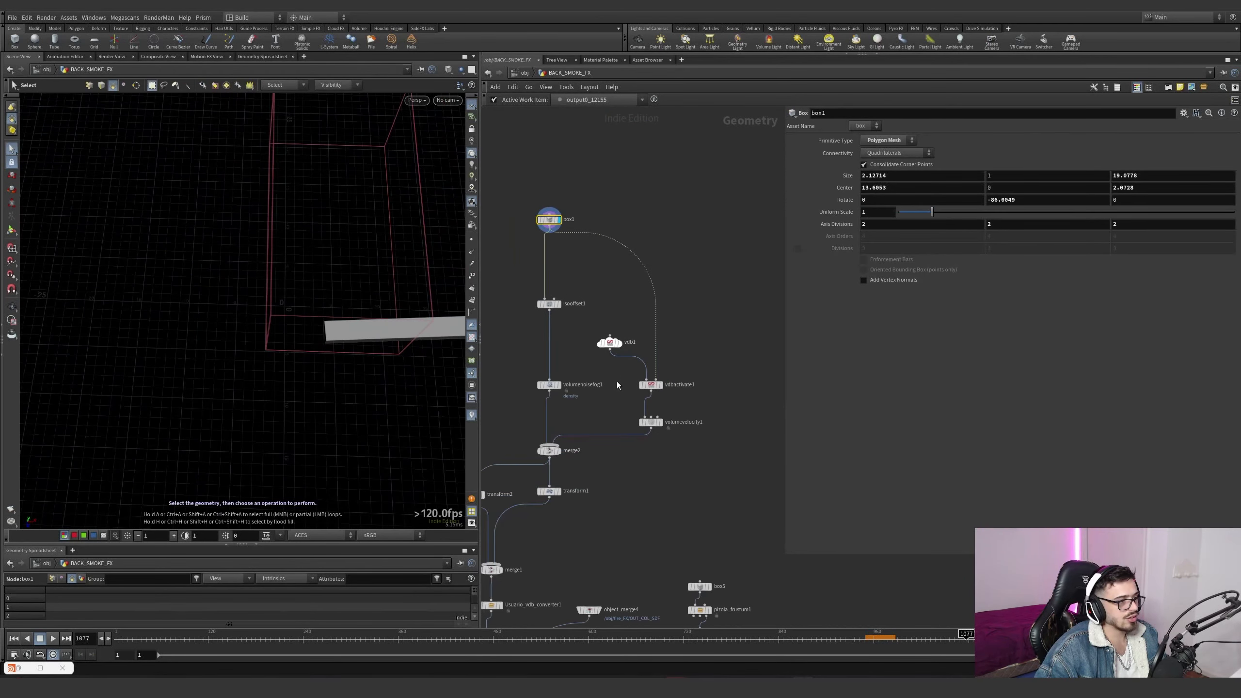
Display the box5 node that feeds the frustum and name1 branch
scroll(654, 459, down, 4)
middle_drag(701, 561, 708, 448)
scroll(707, 448, up, 4)
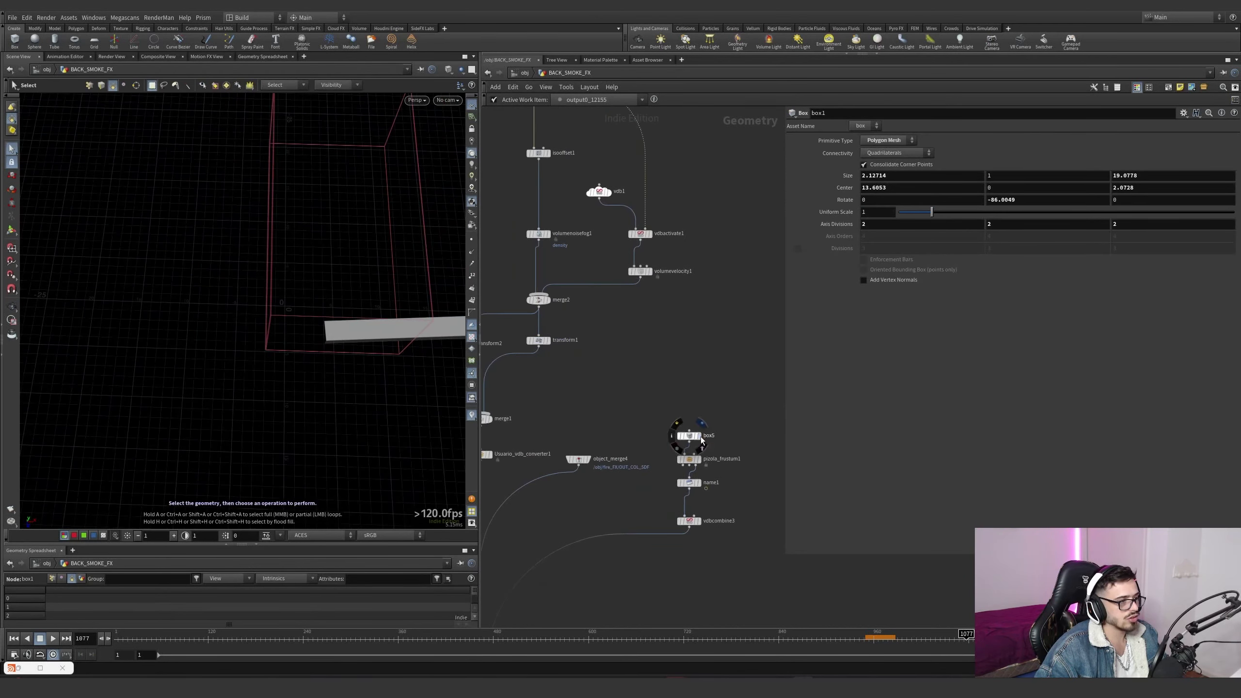
click(701, 440)
scroll(648, 415, down, 3)
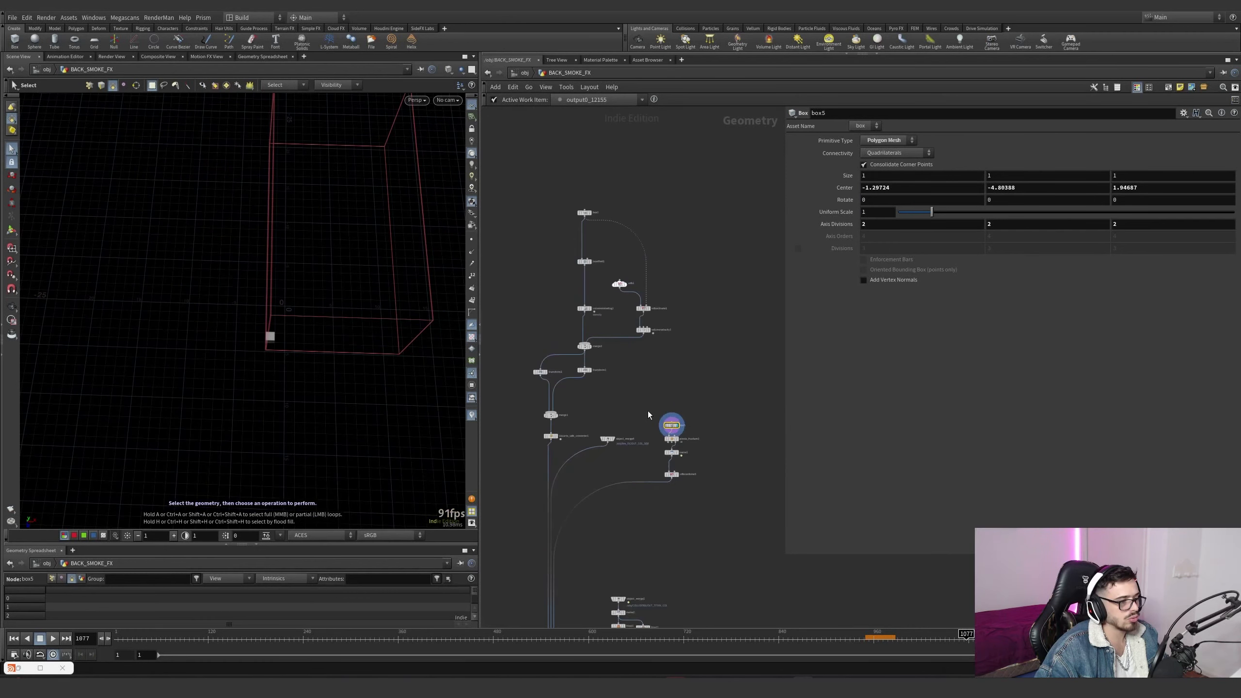
Display isooffset1 and volumenoisefog1 to examine how the density source is built and broken up with noise
middle_drag(647, 413, 682, 484)
scroll(644, 355, up, 4)
click(601, 307)
drag(641, 349, 569, 294)
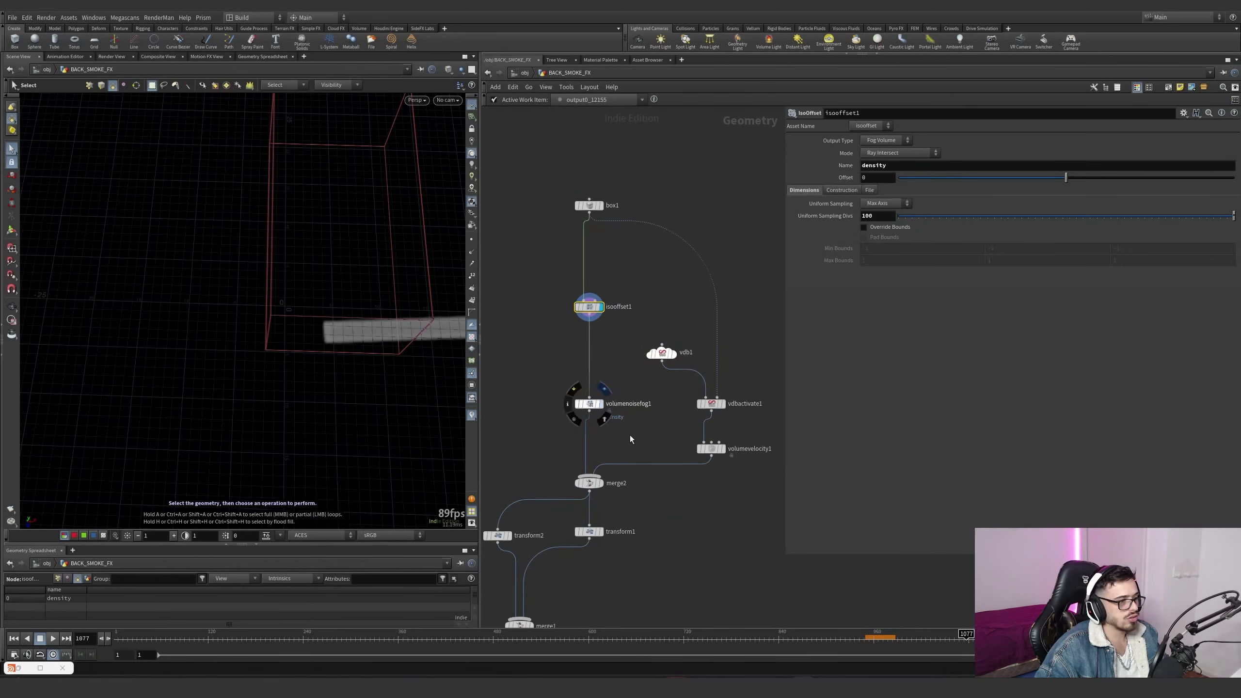
click(590, 403)
scroll(625, 430, down, 2)
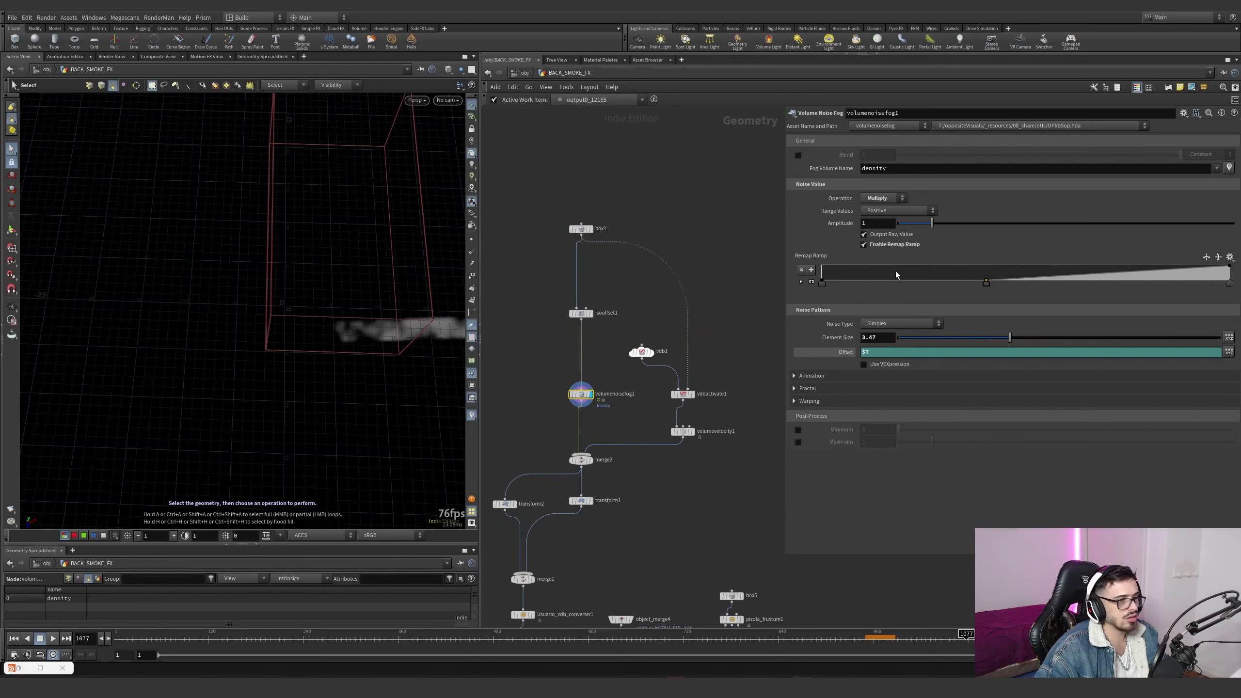
scroll(651, 400, up, 3)
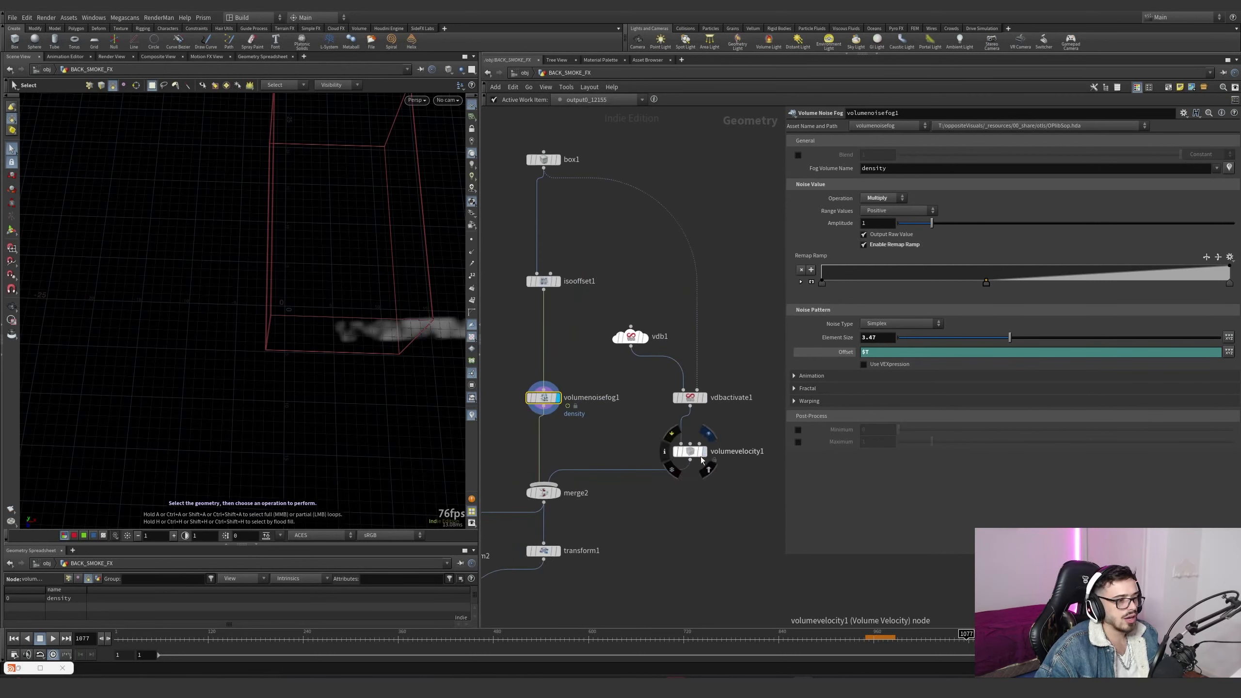
Display the velocity branch node by node, from vdb1 through vdbactivate1 to volumevelocity1
click(644, 340)
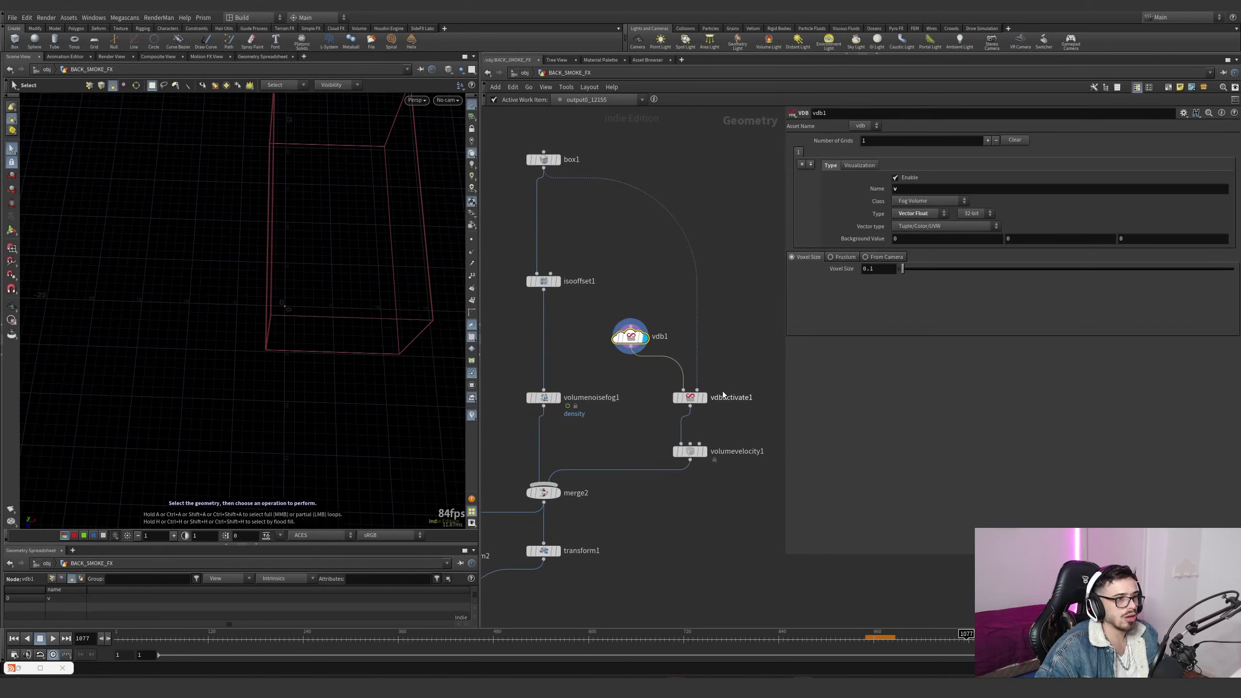
click(695, 397)
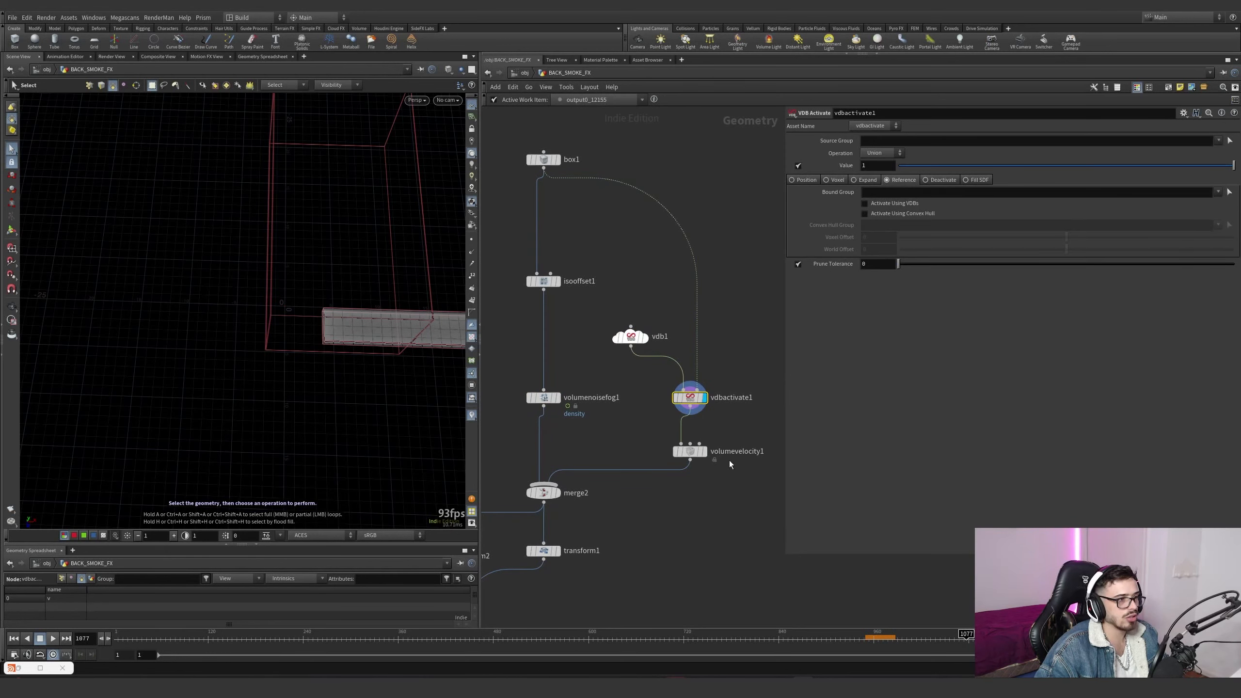
click(704, 452)
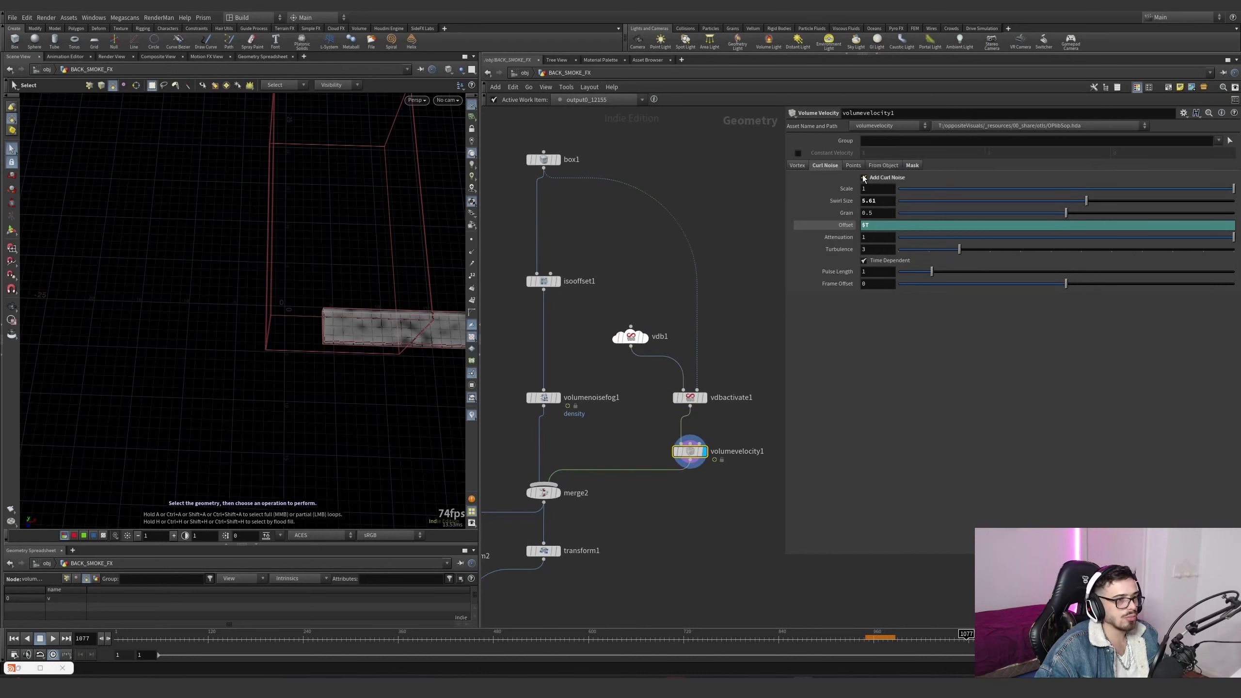
Examine the Mask and Curl Noise settings of the volumevelocity1 node
click(911, 166)
click(832, 166)
click(911, 166)
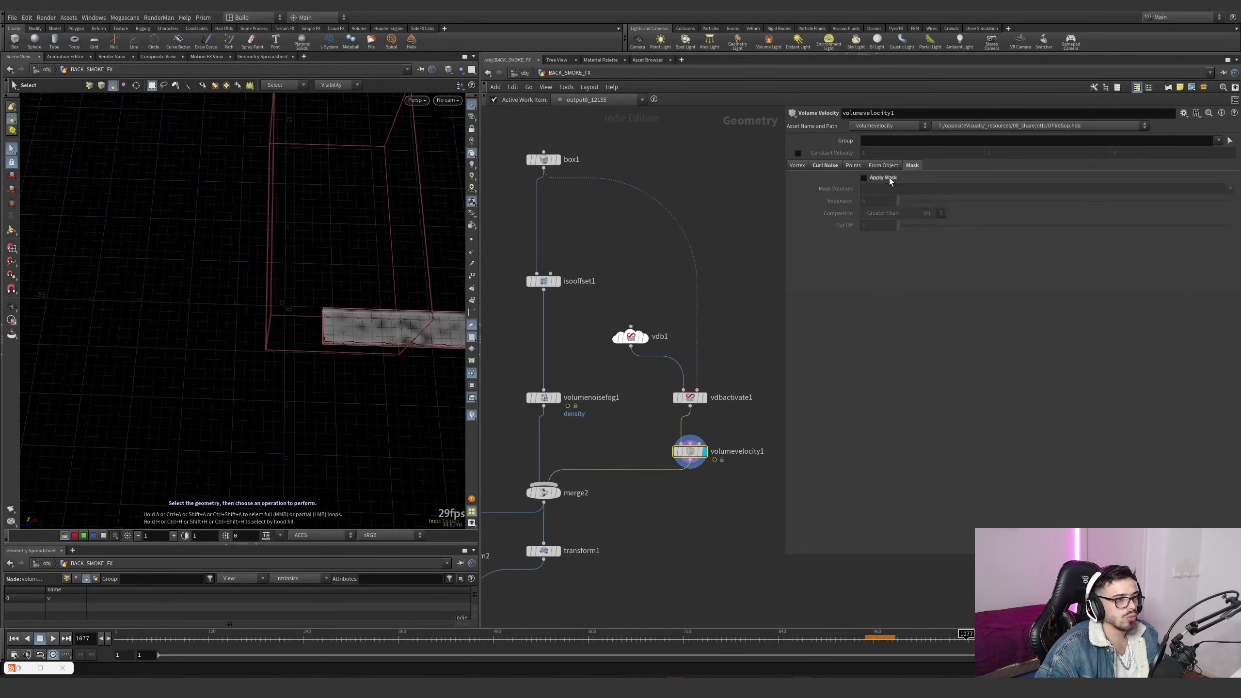
click(833, 167)
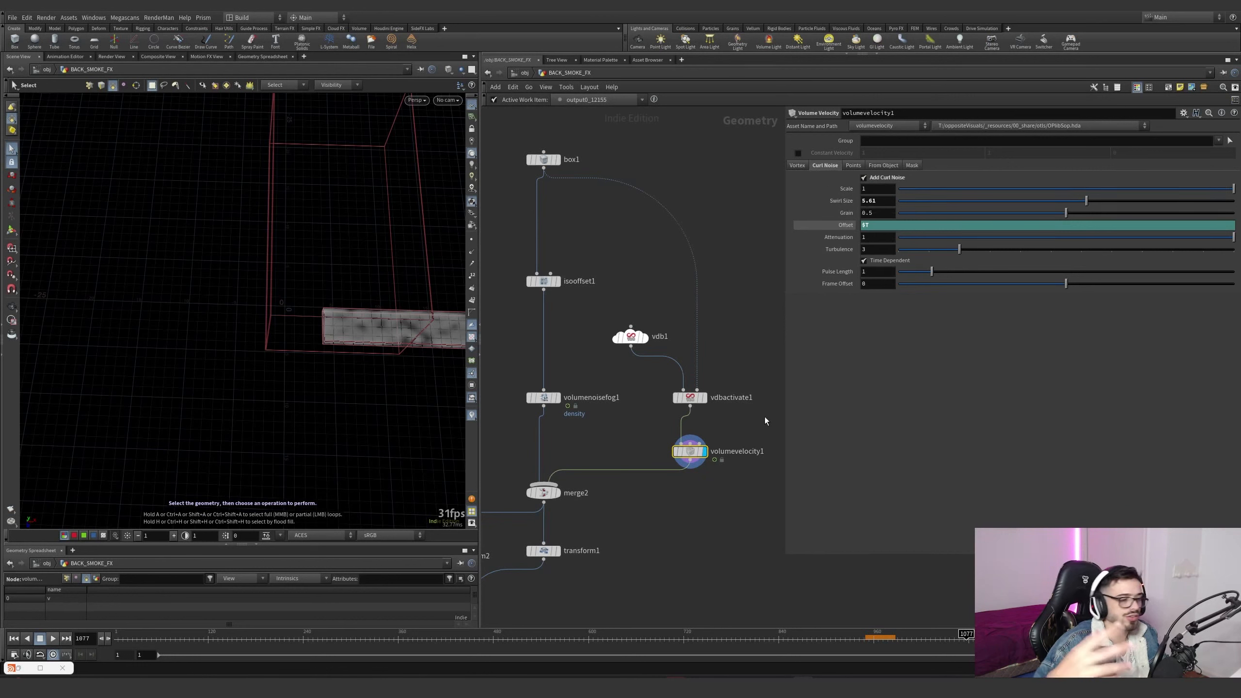
Display the merge1 node to examine the two transformed smoke sources together
scroll(689, 482, down, 3)
middle_drag(690, 482, 736, 437)
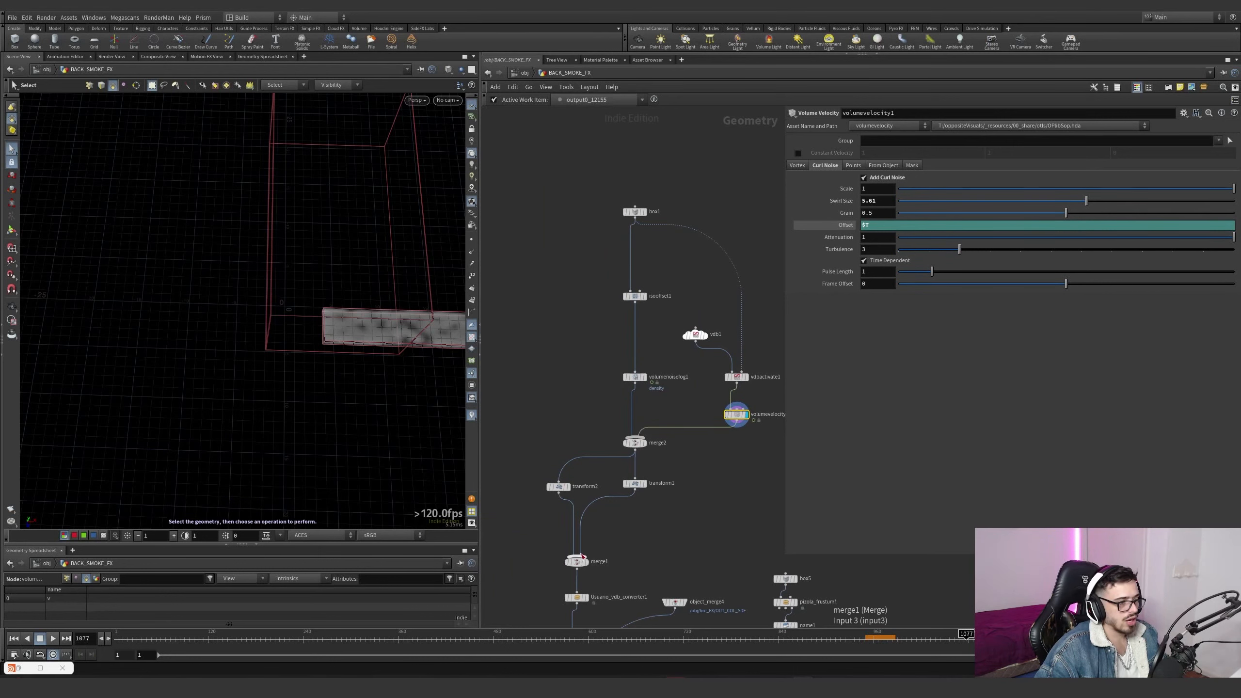
click(588, 565)
drag(614, 570, 542, 523)
alt+drag(344, 288, 368, 282)
scroll(673, 537, down, 3)
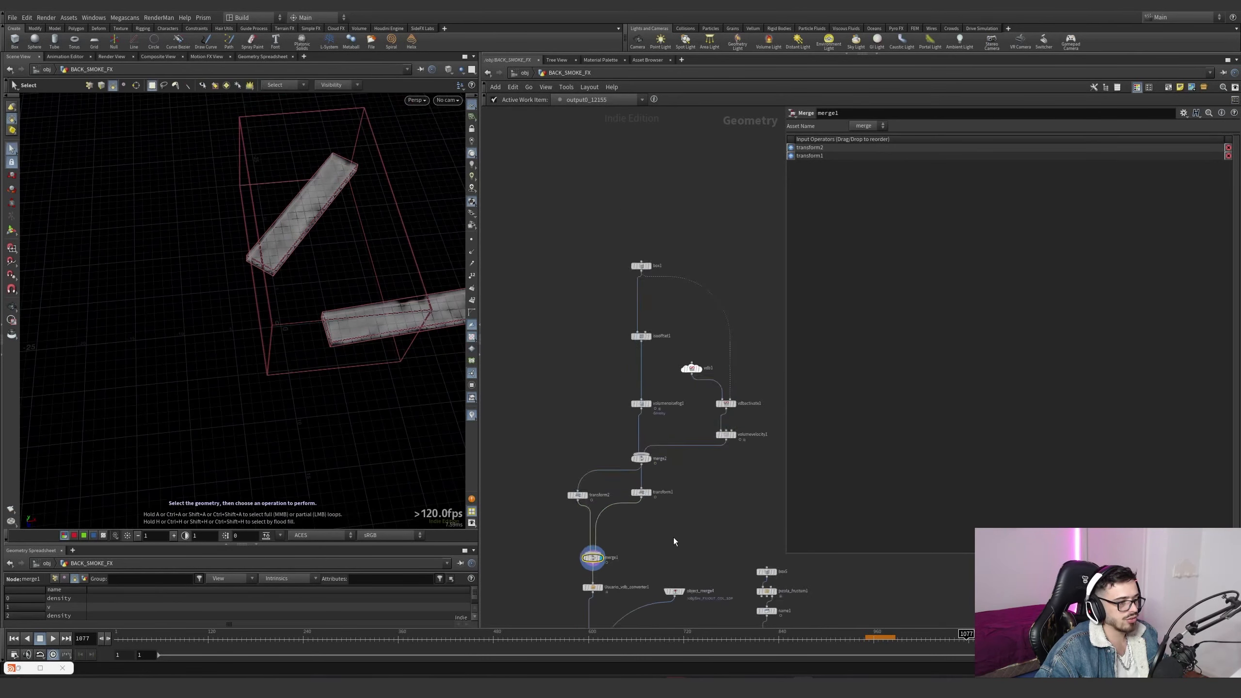
Select volumevelocity1 again to review its curl noise parameters
middle_drag(672, 535, 646, 431)
scroll(645, 428, up, 3)
click(712, 324)
Display the Usuario_vdb_converter1 node and the OUT_COL_SDF colliders imported by object_merge4
scroll(711, 327, down, 3)
middle_drag(632, 479, 624, 429)
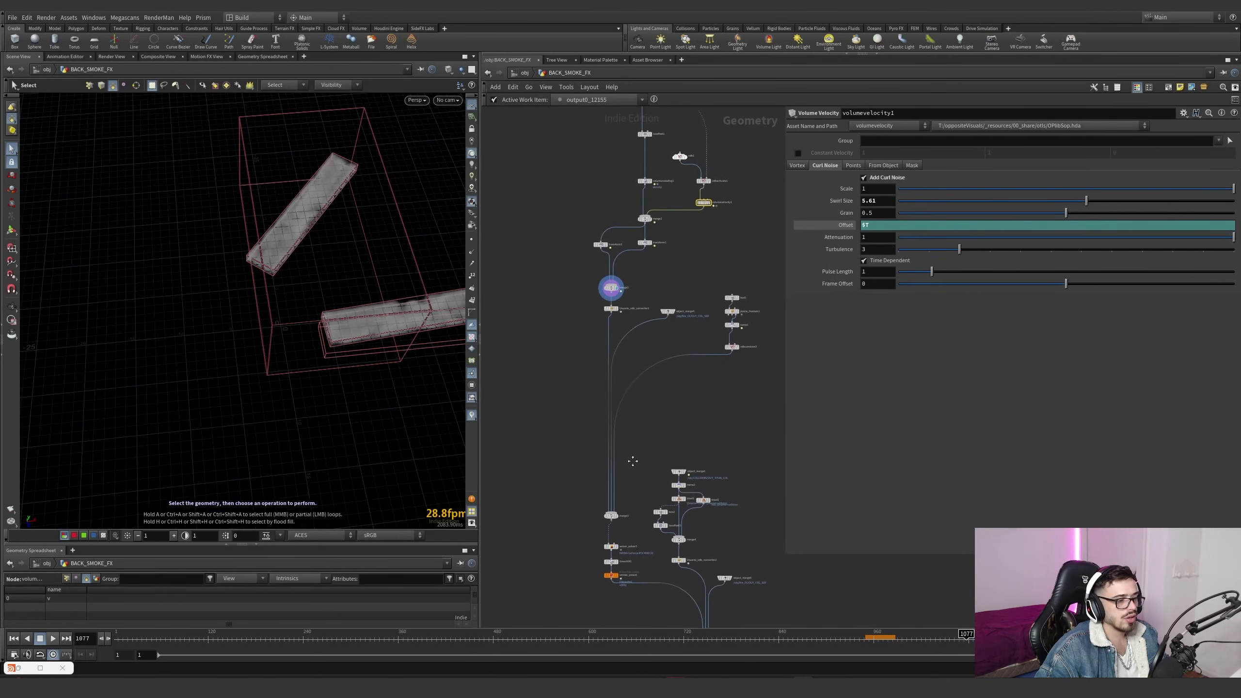
scroll(636, 296, up, 1)
scroll(636, 296, up, 2)
click(604, 271)
click(598, 271)
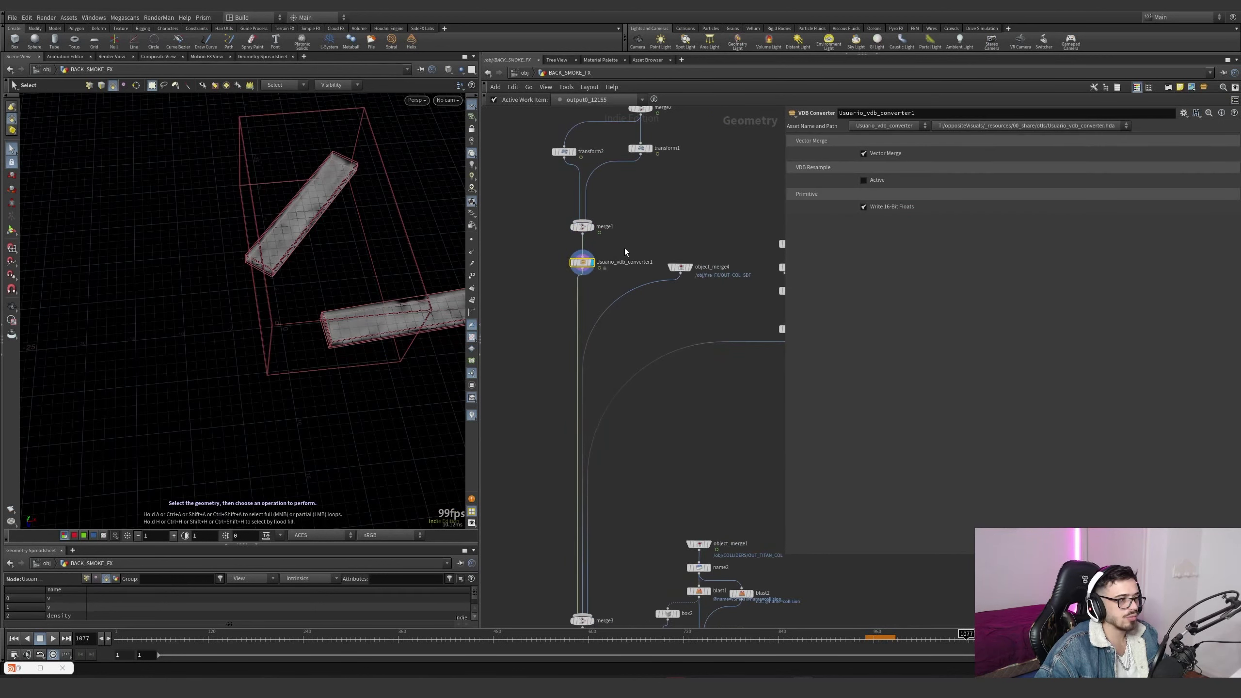
click(691, 268)
middle_drag(650, 323, 585, 341)
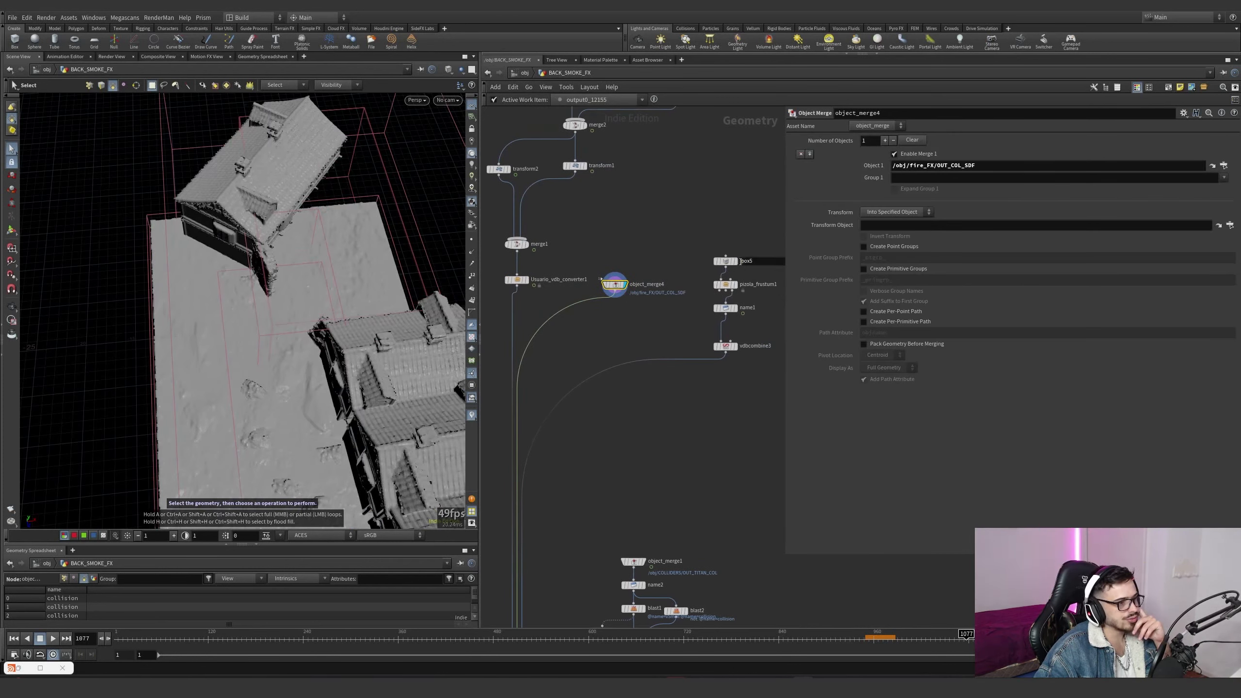
Display the name1 node and examine its sink volume from a lower side view
middle_drag(759, 282, 748, 295)
click(714, 322)
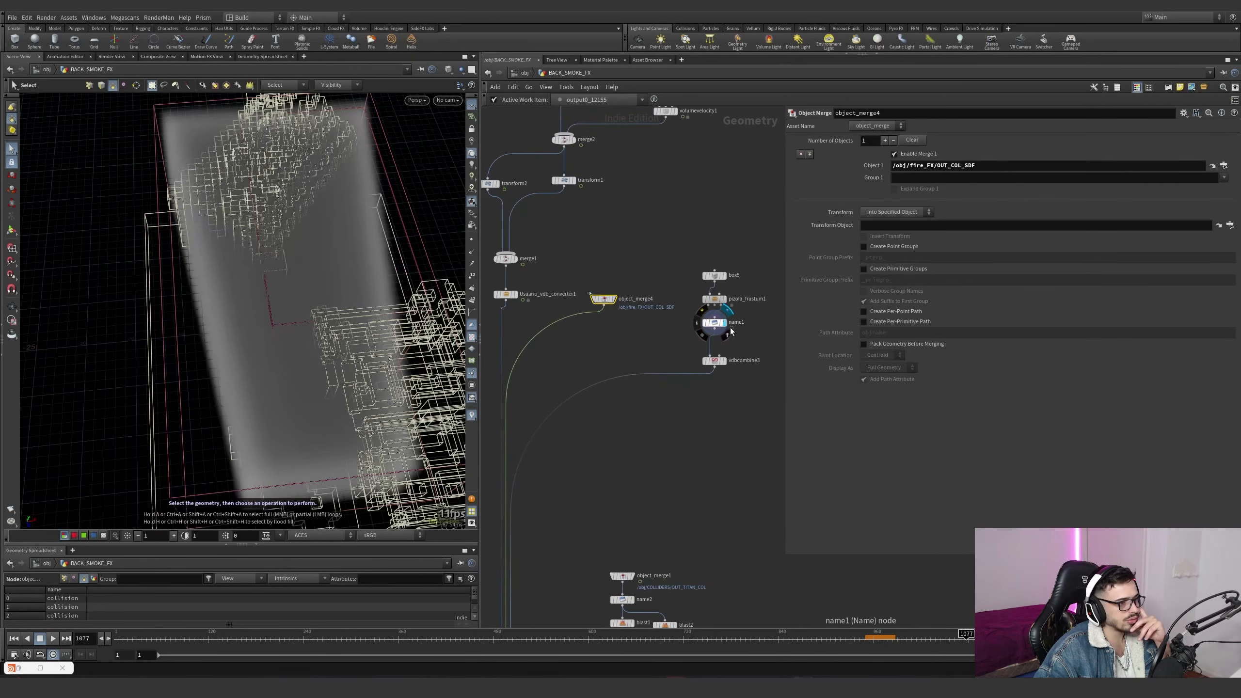
scroll(671, 421, down, 3)
middle_drag(670, 427, 668, 395)
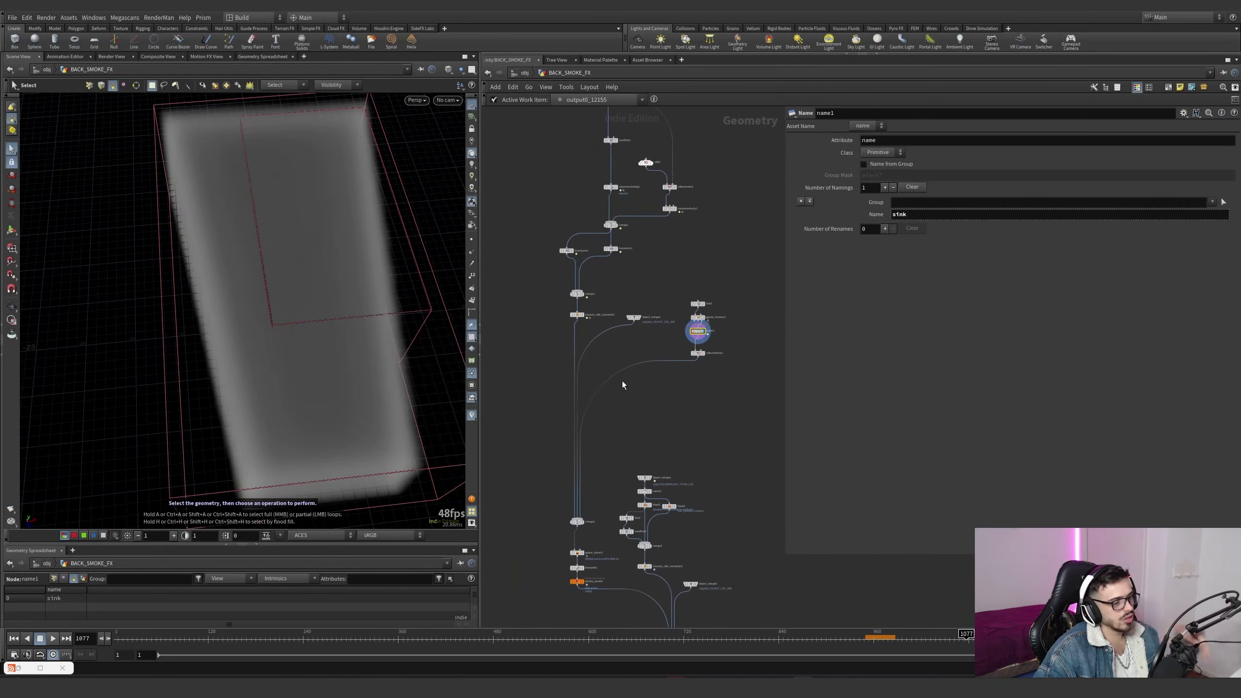
mouse_move(374, 272)
alt+mouse_down()
mouse_move(374, 287)
mouse_move(351, 275)
alt+mouse_up()
alt+right_drag(352, 275, 274, 339)
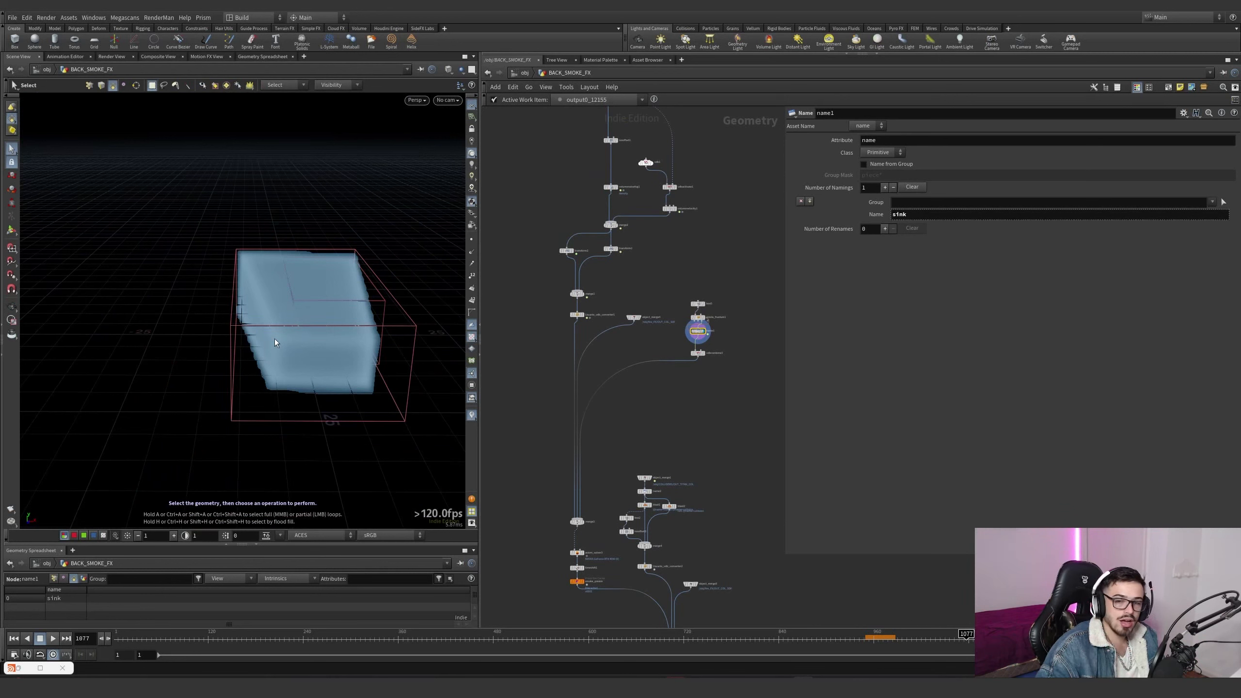
Examine the name1 sink volume from the other side, along with the pizola_frustum1 node that shapes it
drag(698, 334, 698, 338)
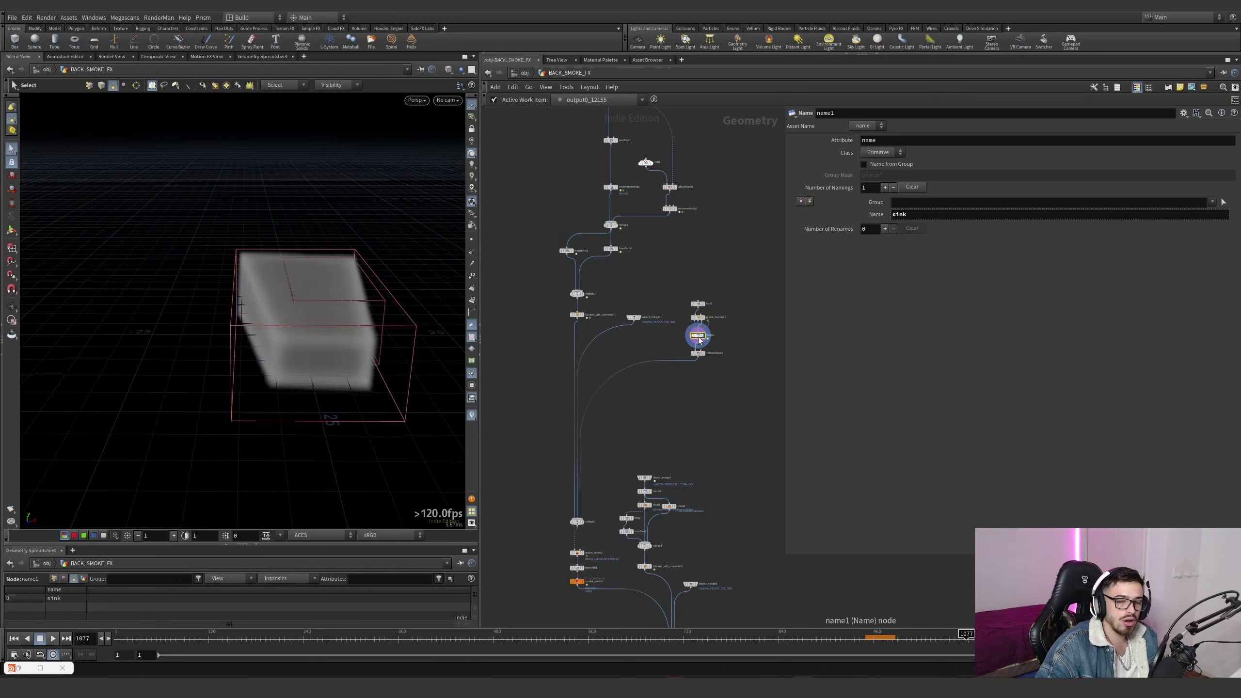
scroll(698, 339, up, 4)
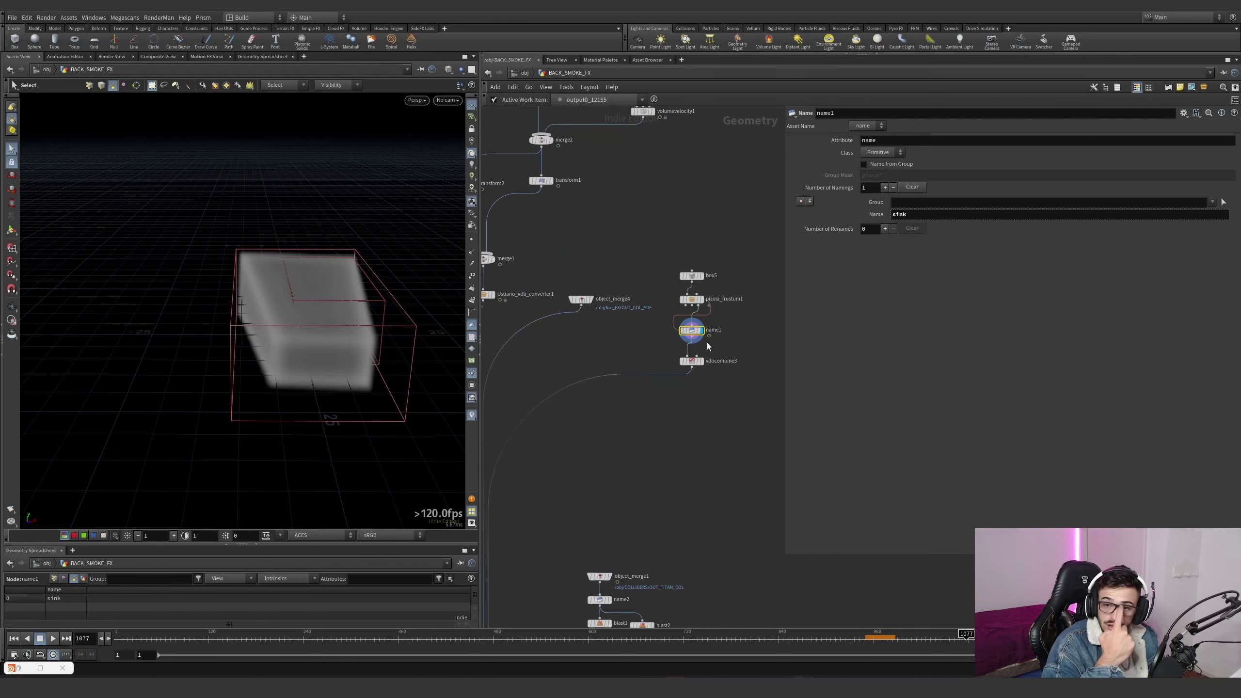
scroll(715, 335, up, 4)
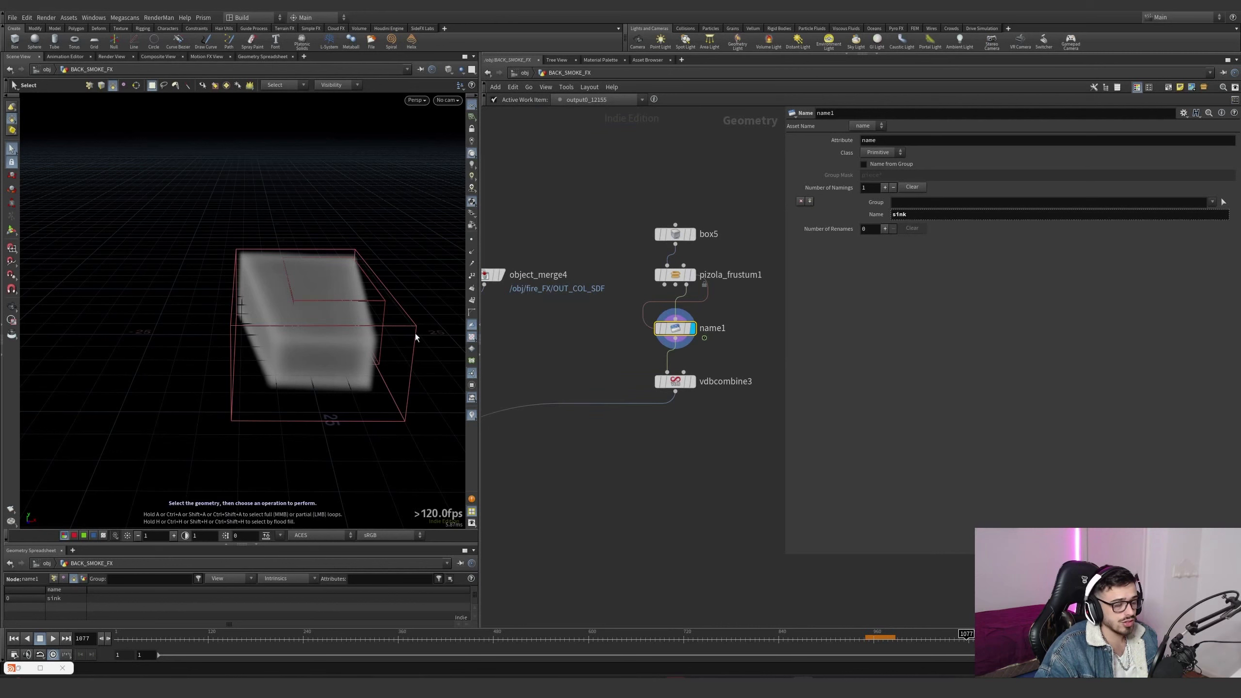
alt+drag(313, 333, 462, 348)
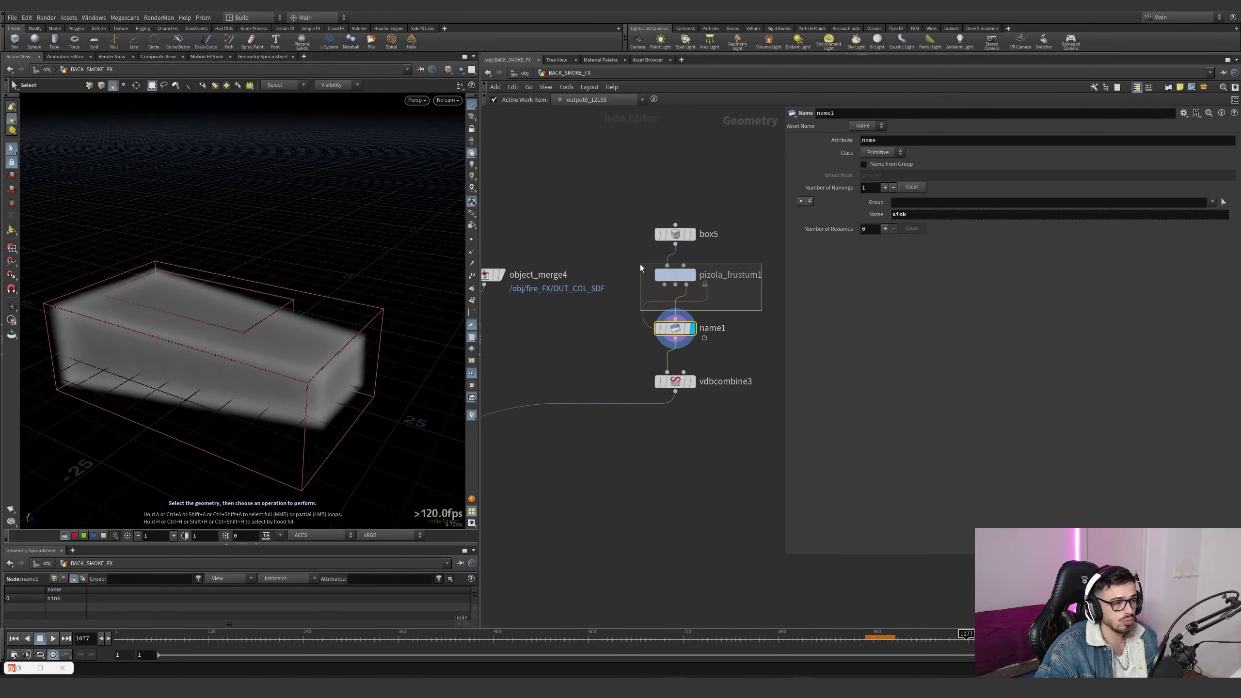
drag(748, 356, 631, 314)
Display the vdbcombine3 node and examine its inverted sink volume from outside and from within
click(691, 382)
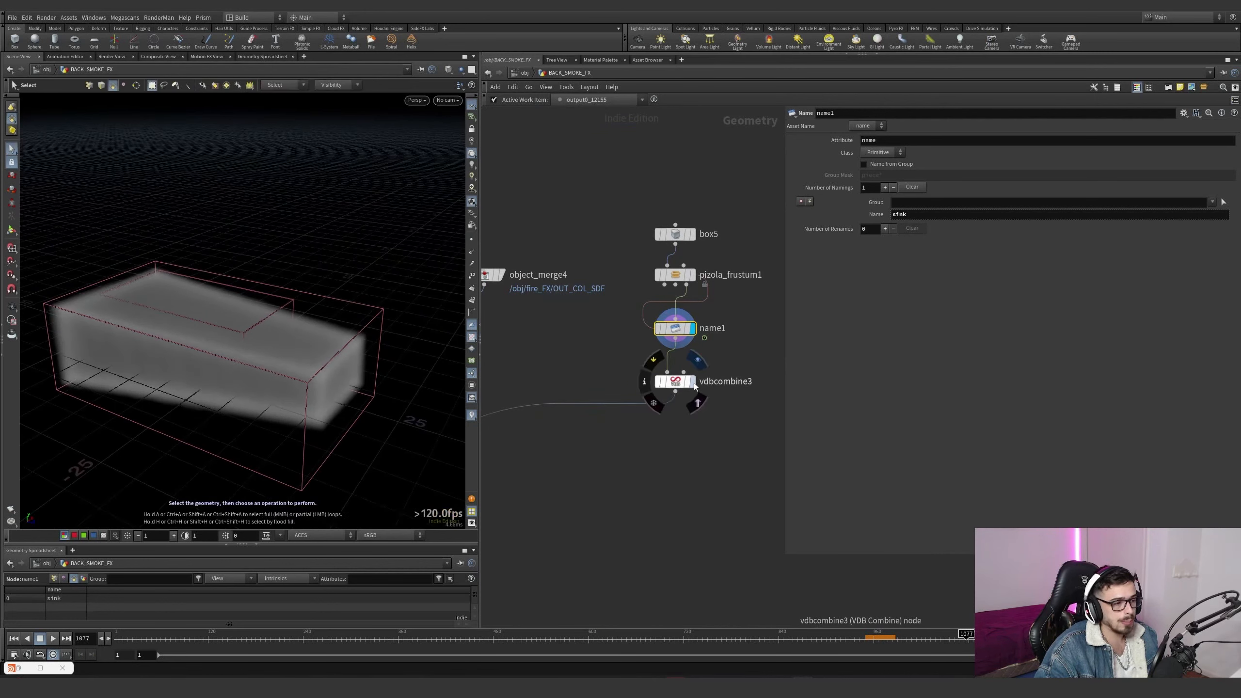
scroll(707, 434, down, 2)
middle_drag(707, 435, 712, 425)
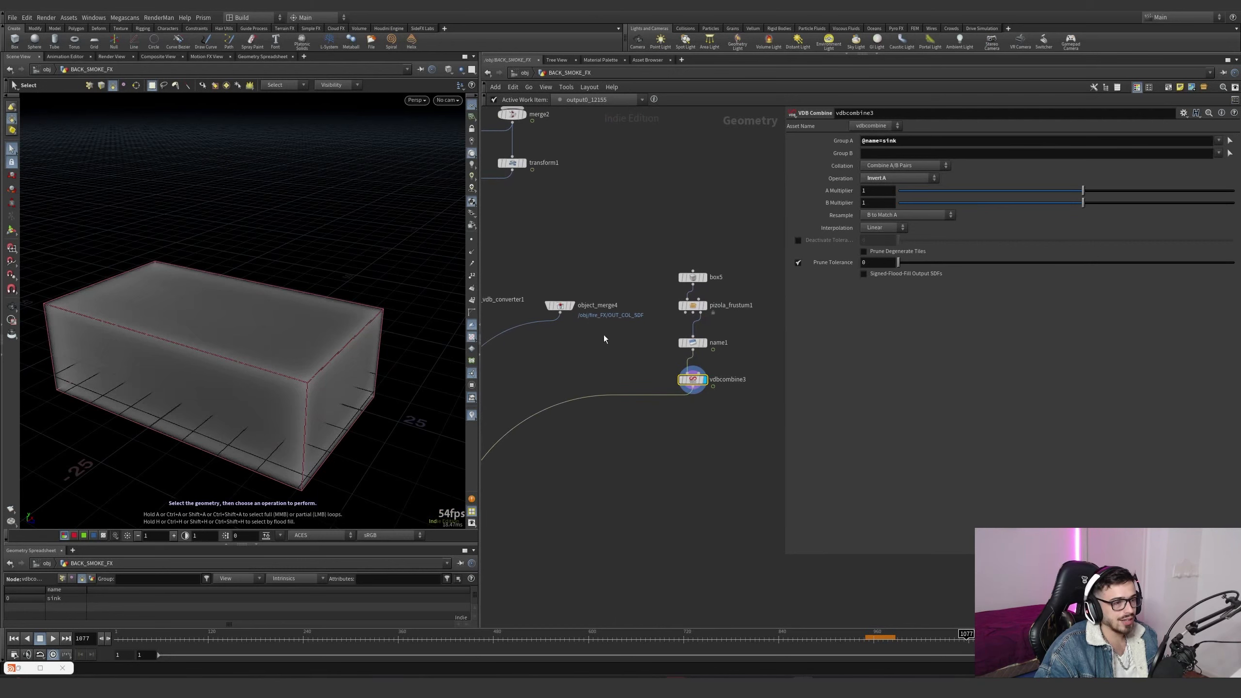
alt+right_drag(288, 359, 607, 211)
alt+middle_drag(284, 306, 238, 304)
alt+drag(238, 304, 209, 296)
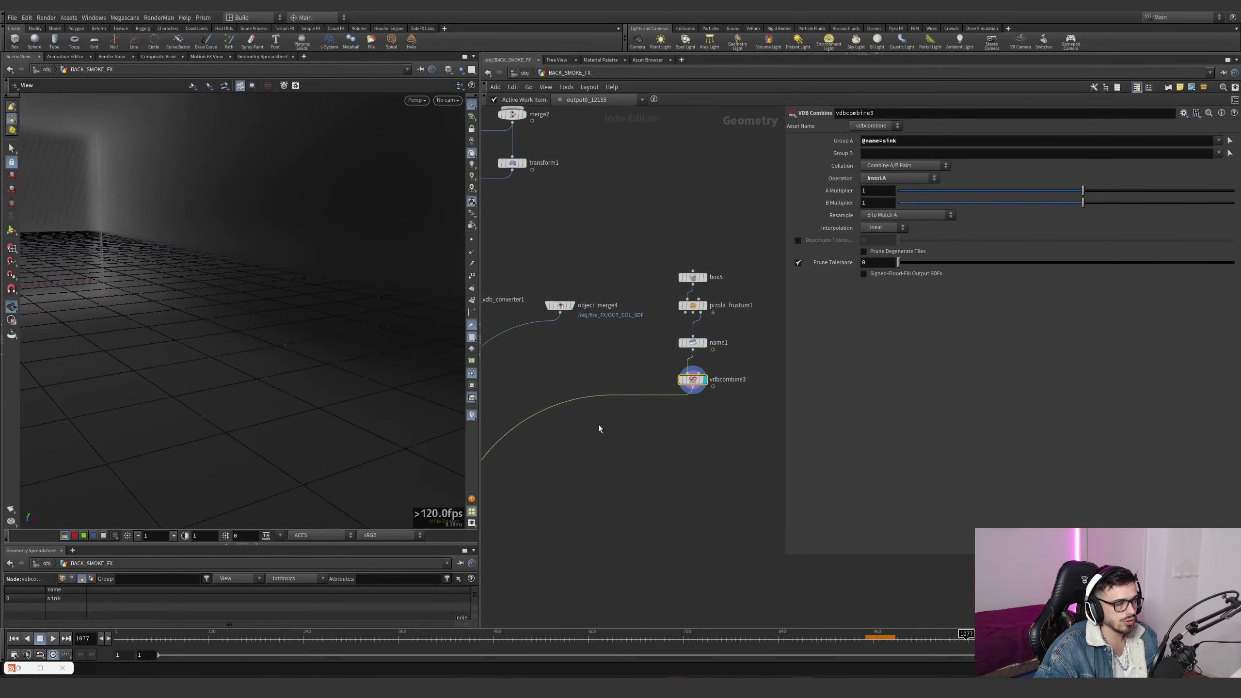
Add an Axiom Source Shape node below vdbcombine3 and set its type to Camera Frustum
scroll(631, 457, down, 3)
middle_drag(630, 458, 671, 402)
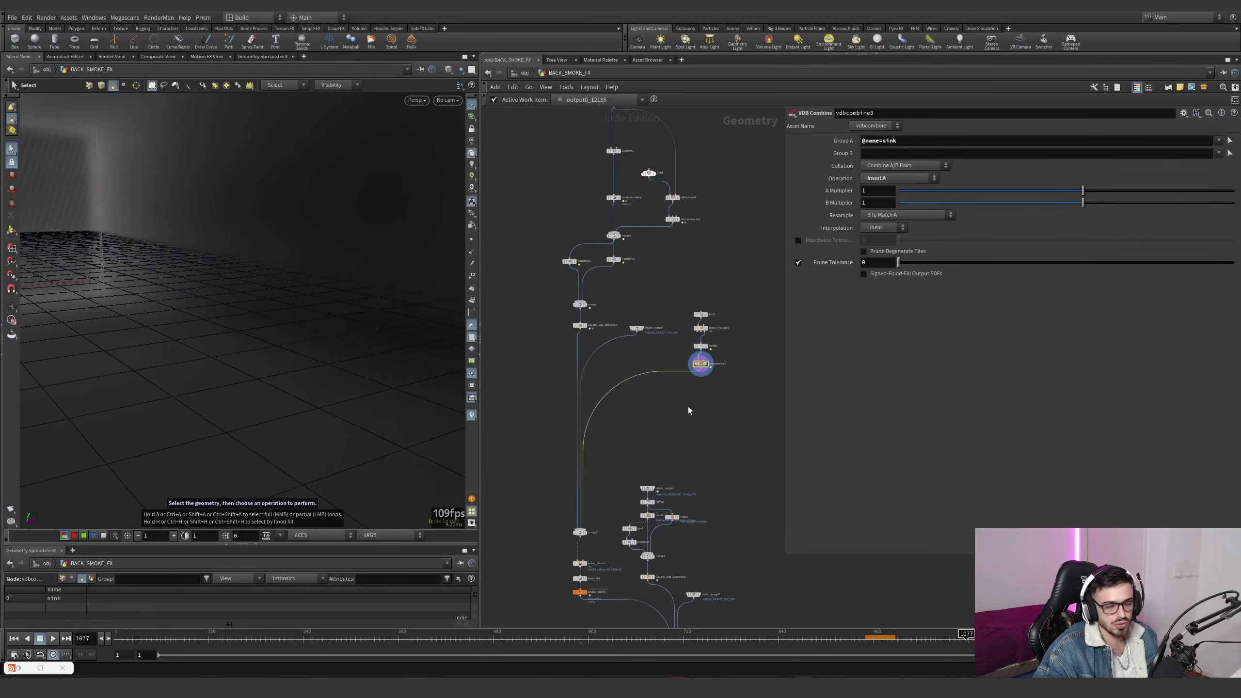
key(Tab)
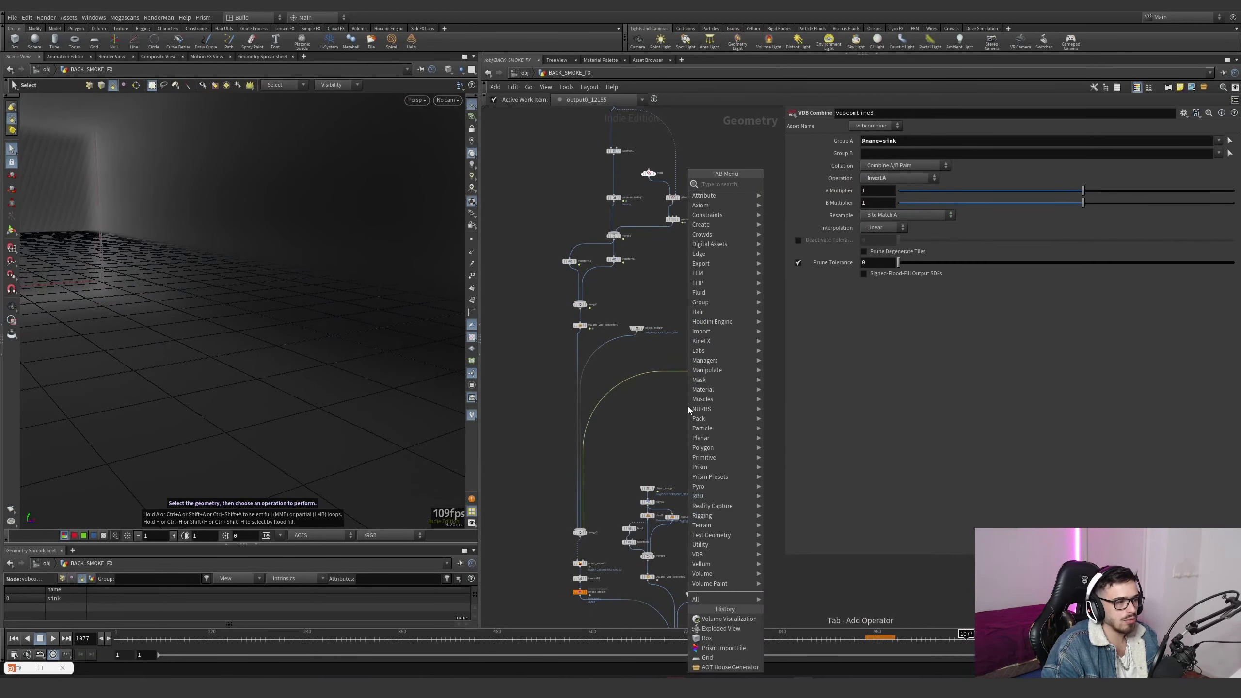
text(shape)
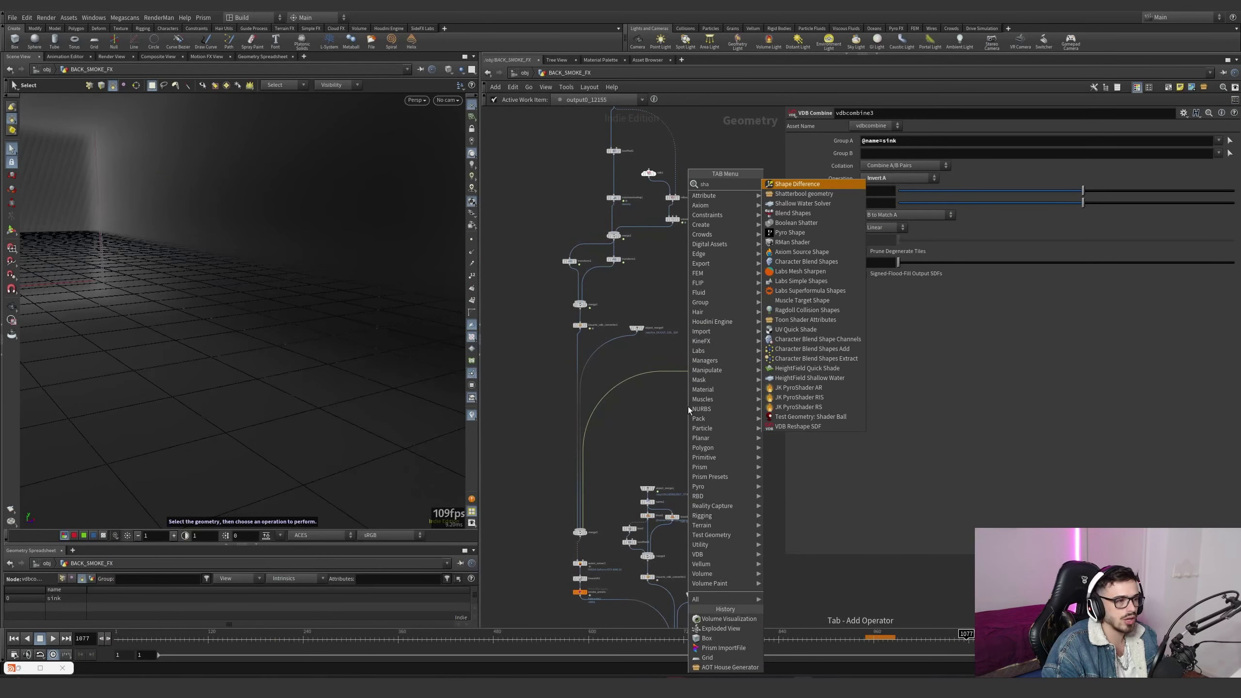
key(Down)
key(Down)
key(Down)
key(Return)
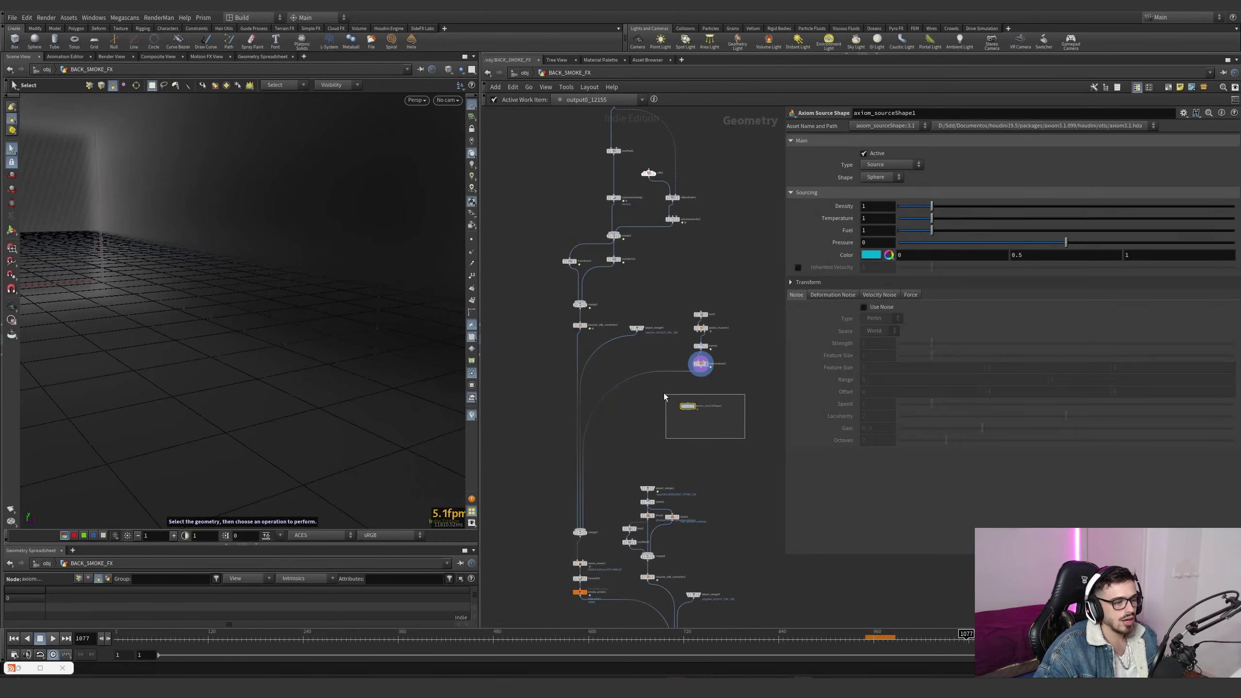
click(687, 407)
click(881, 166)
click(900, 224)
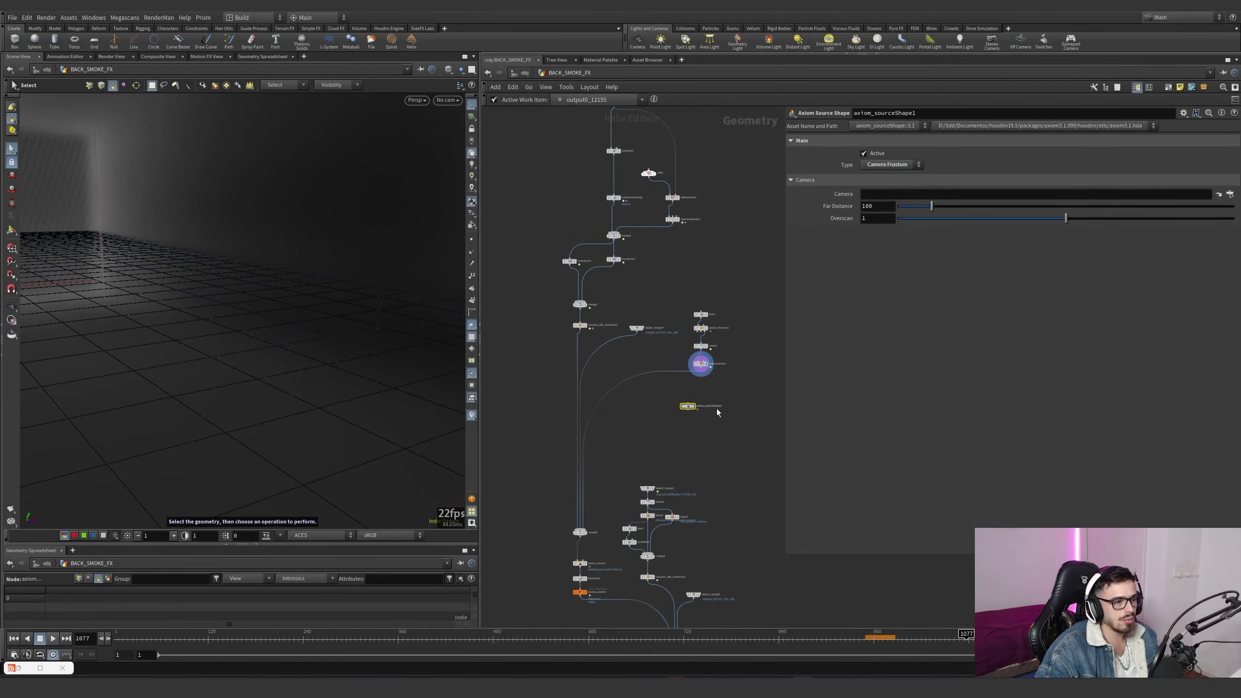
Display the new Axiom Source Shape node and assign renderCamShape_base as its camera
scroll(700, 411, up, 3)
click(691, 405)
alt+right_drag(152, 312, 78, 318)
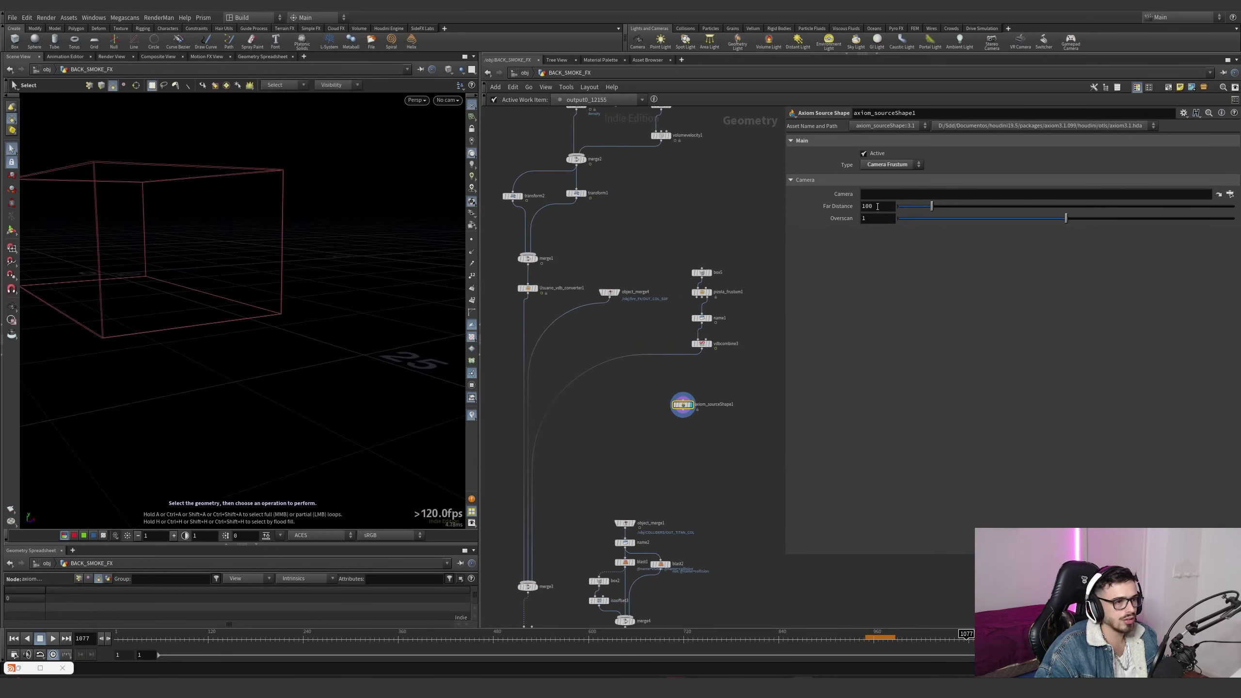
click(1230, 194)
click(1181, 203)
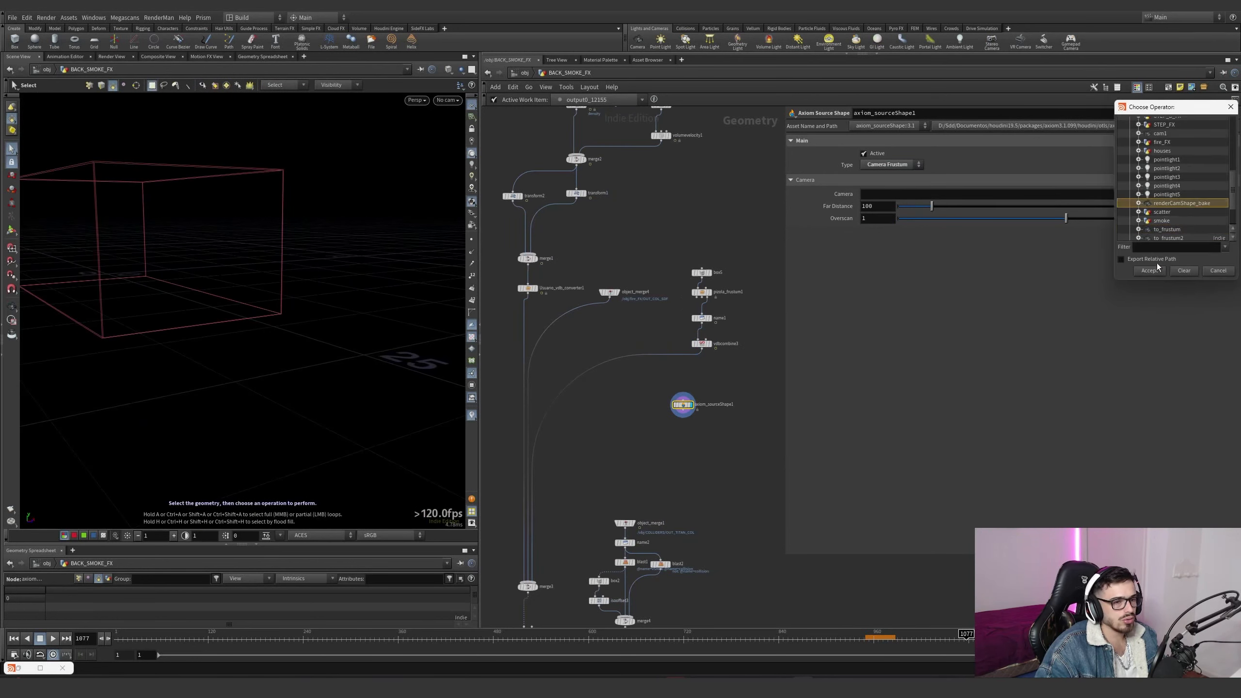
click(1158, 272)
Examine the camera frustum shape in the viewport and delete the Axiom Source Shape node
alt+right_drag(410, 292, 191, 269)
alt+drag(191, 268, 146, 313)
drag(741, 449, 648, 384)
key(Delete)
Display the merge3 node at frame 835 to examine the smoke sources, colliders and sink volume together
middle_drag(649, 388, 698, 296)
scroll(694, 300, down, 1)
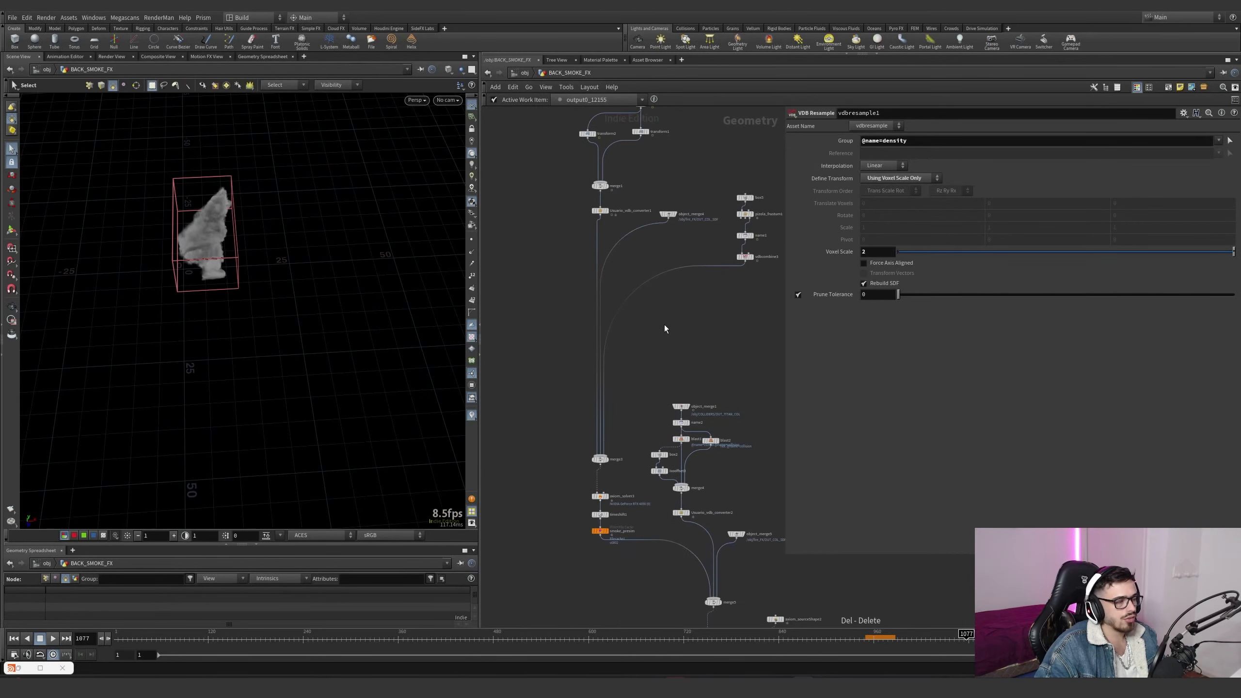
scroll(647, 454, up, 4)
click(562, 467)
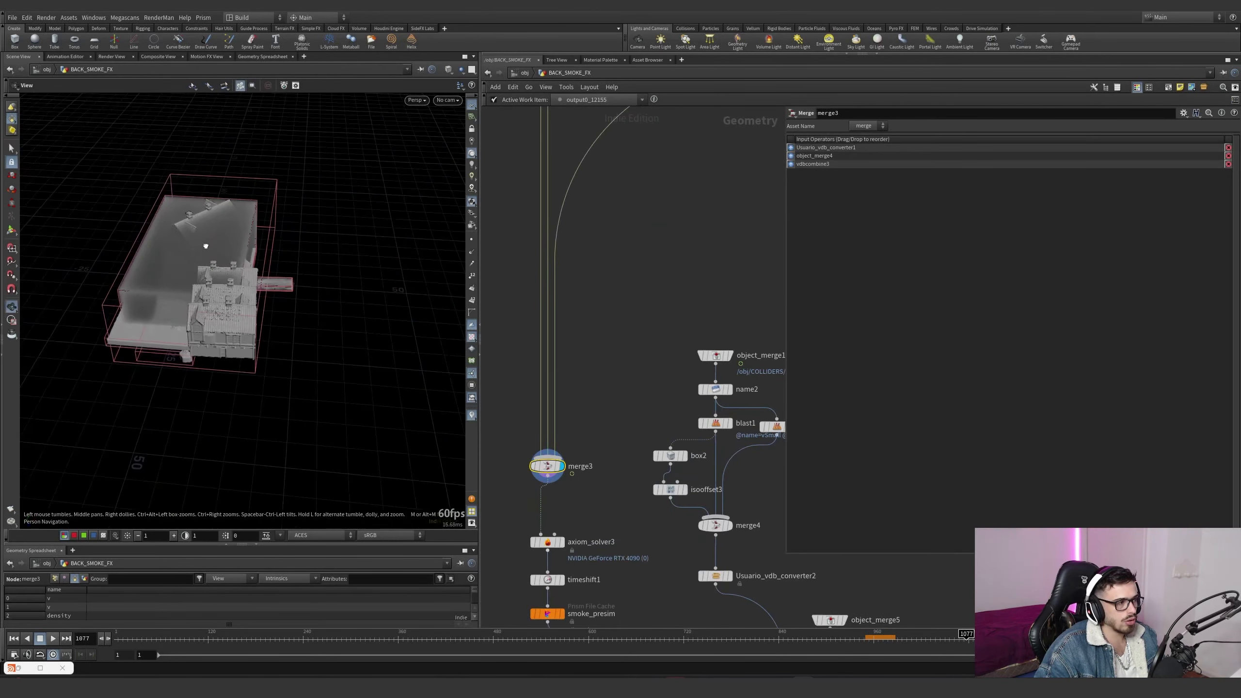
middle_drag(565, 474, 579, 375)
drag(801, 635, 774, 636)
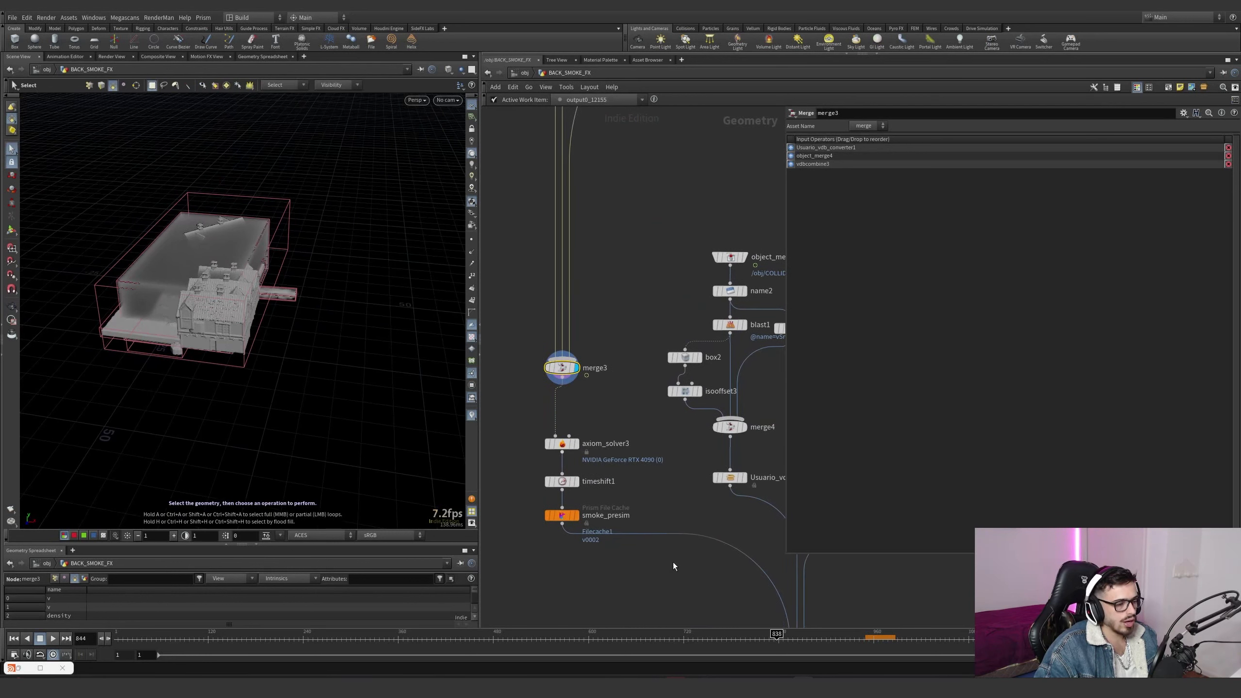
Select axiom_solver3 and review its main settings, including start frame and division size
drag(625, 445, 515, 427)
click(561, 444)
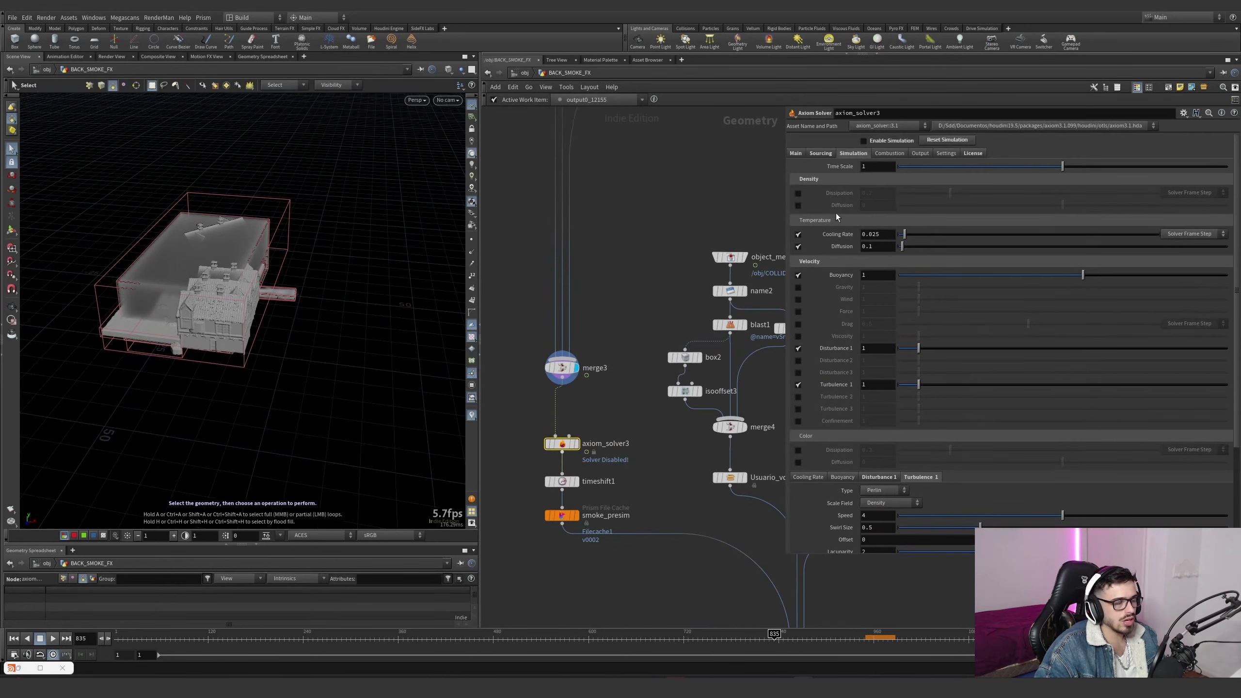
click(796, 154)
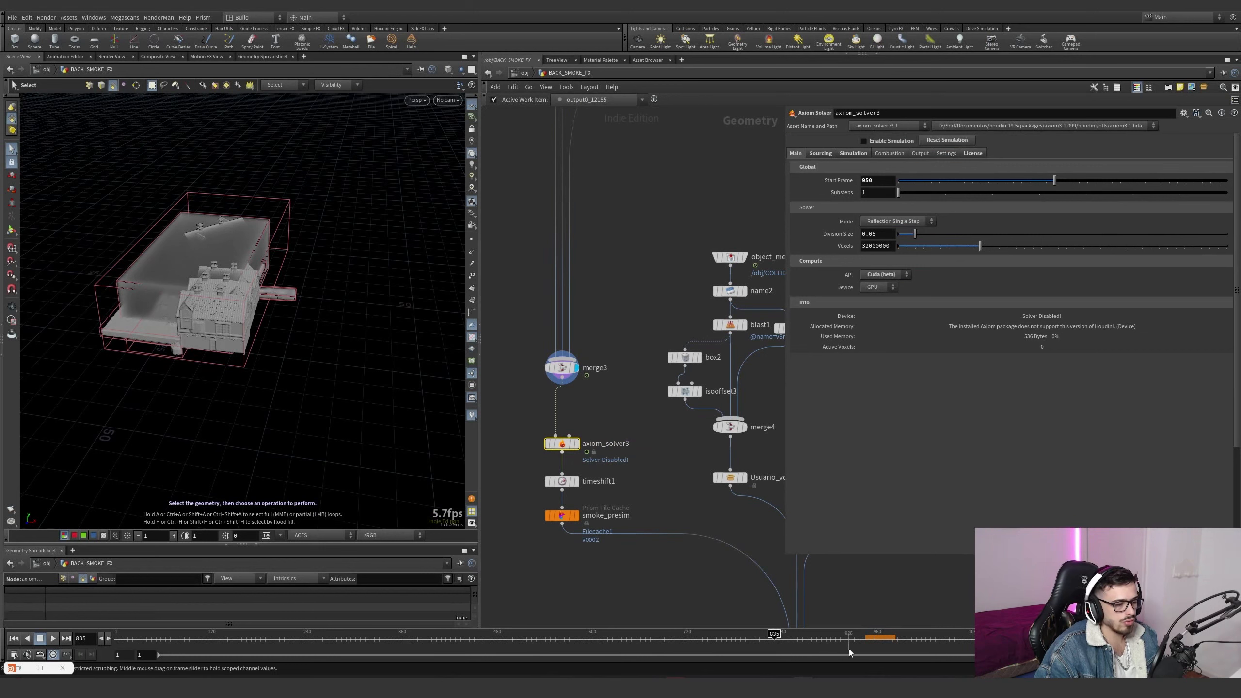
Go to frame 950, display axiom_solver3 with its simulation enabled, and play it to about frame 989
click(866, 648)
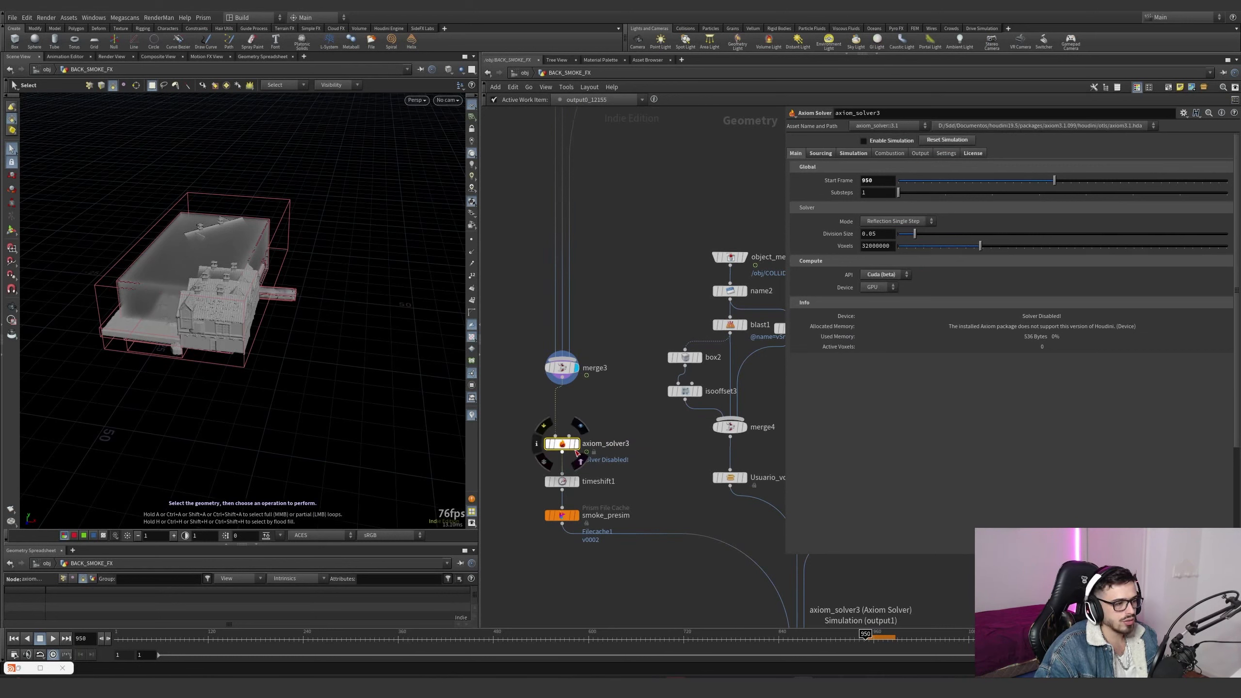
key(r)
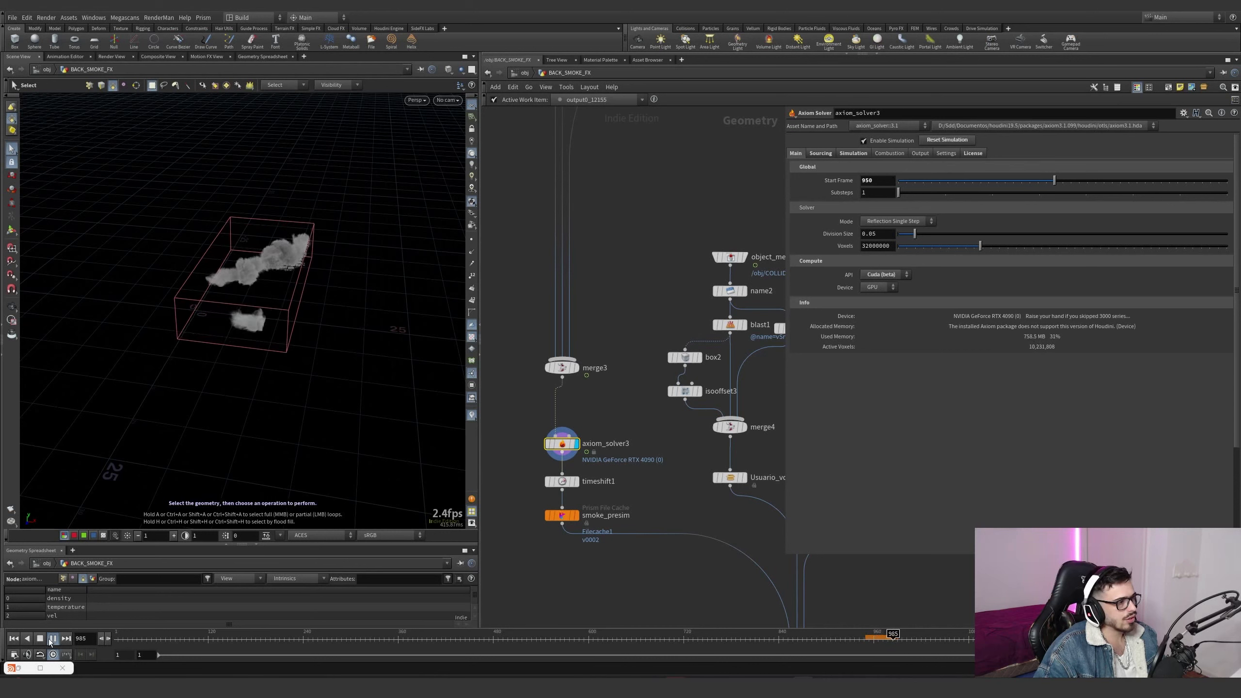
click(51, 640)
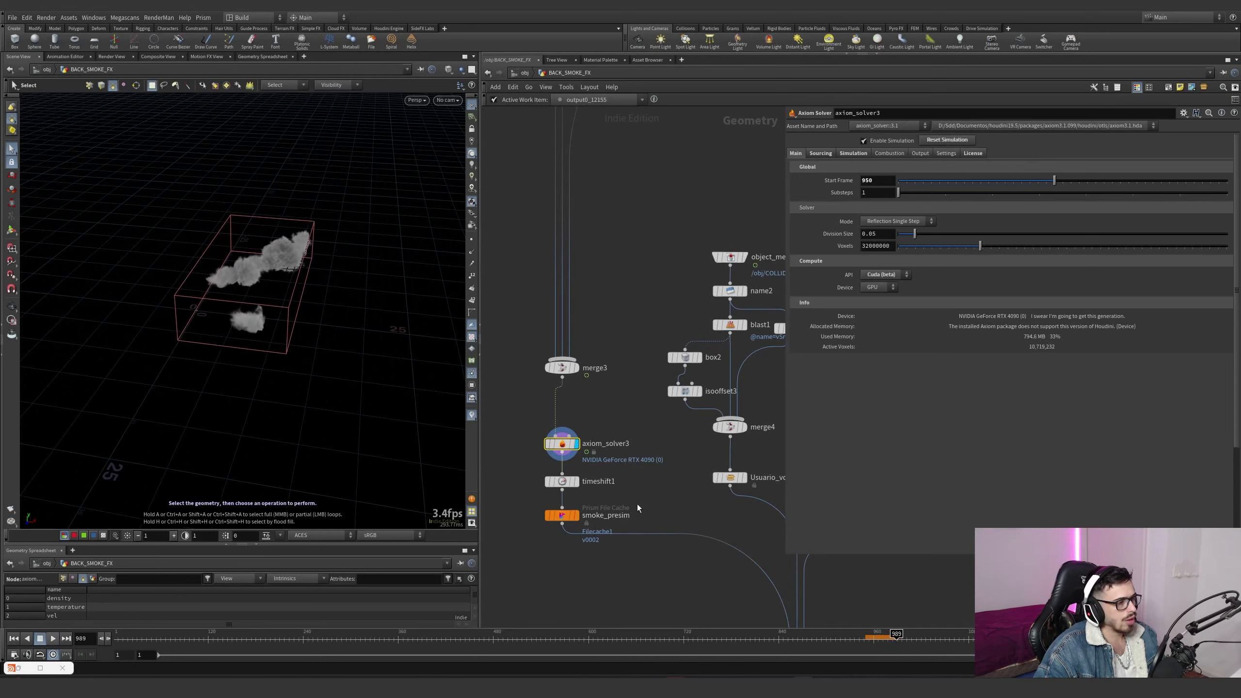
Check the frame setting of timeshift1, and display the smoke_presim cache to examine its smoke up close
click(564, 481)
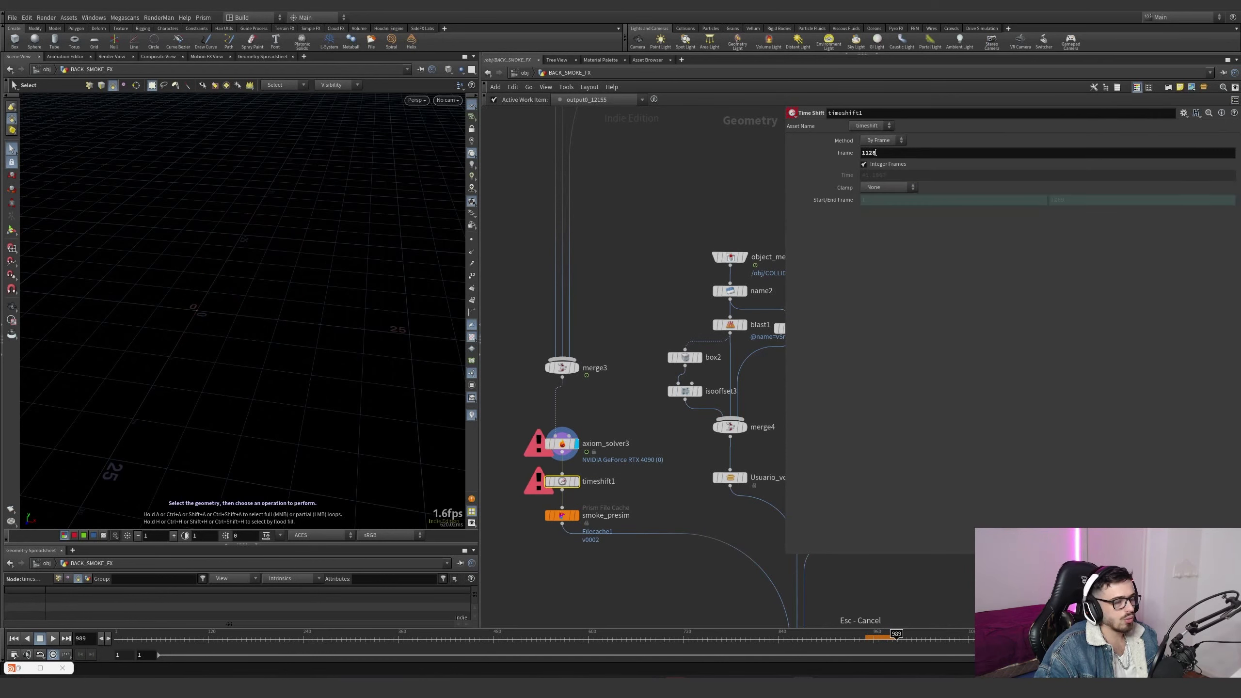
mouse_move(586, 516)
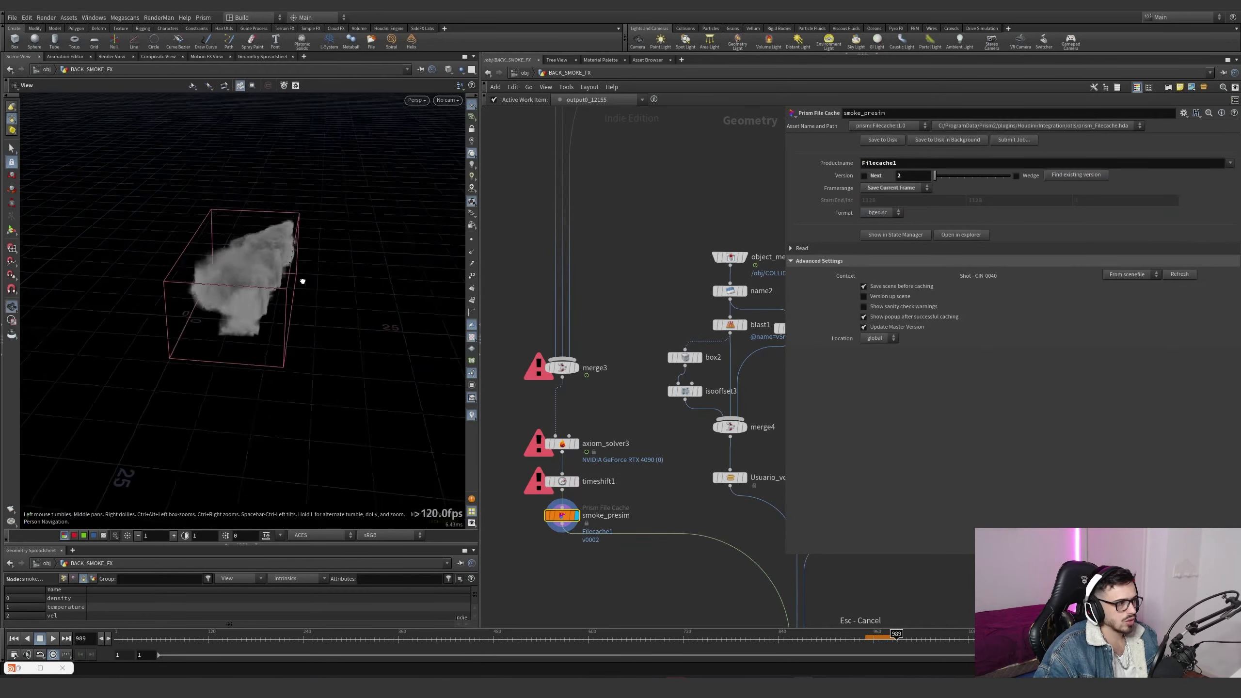
drag(302, 280, 244, 323)
scroll(240, 302, up, 4)
Review the simulation parameters of axiom_solver3, including its disturbance and turbulence with the velocity control field
click(562, 444)
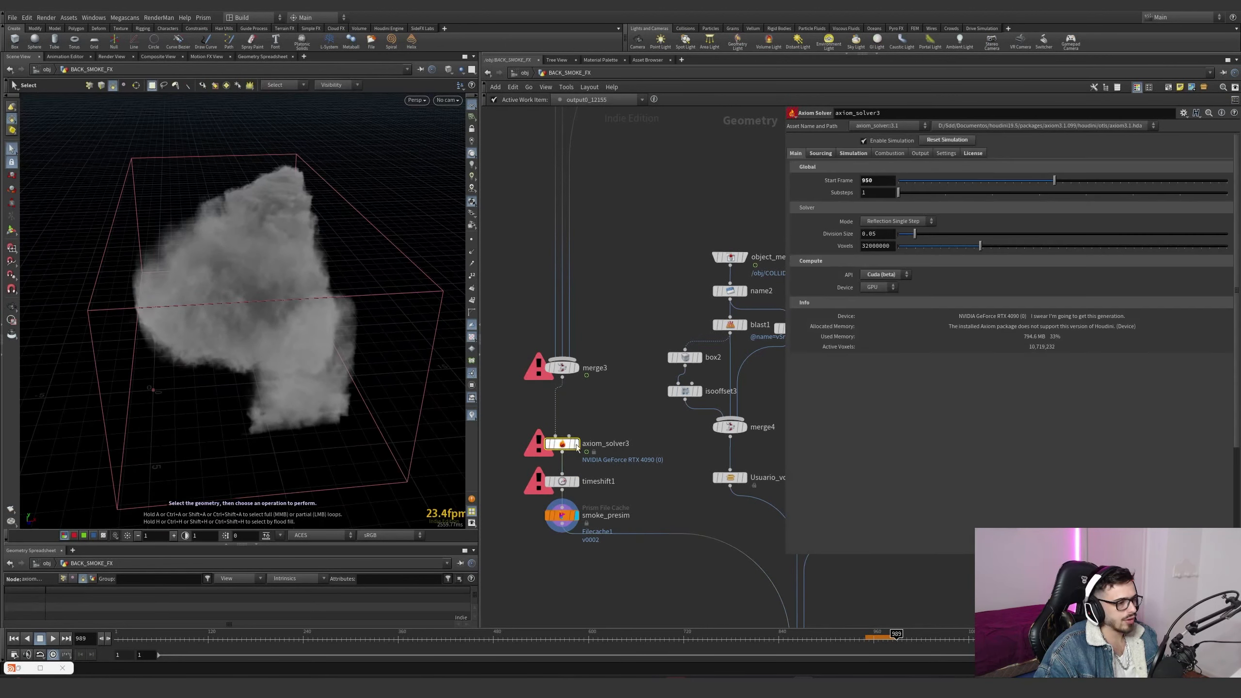
click(848, 155)
scroll(870, 291, down, 2)
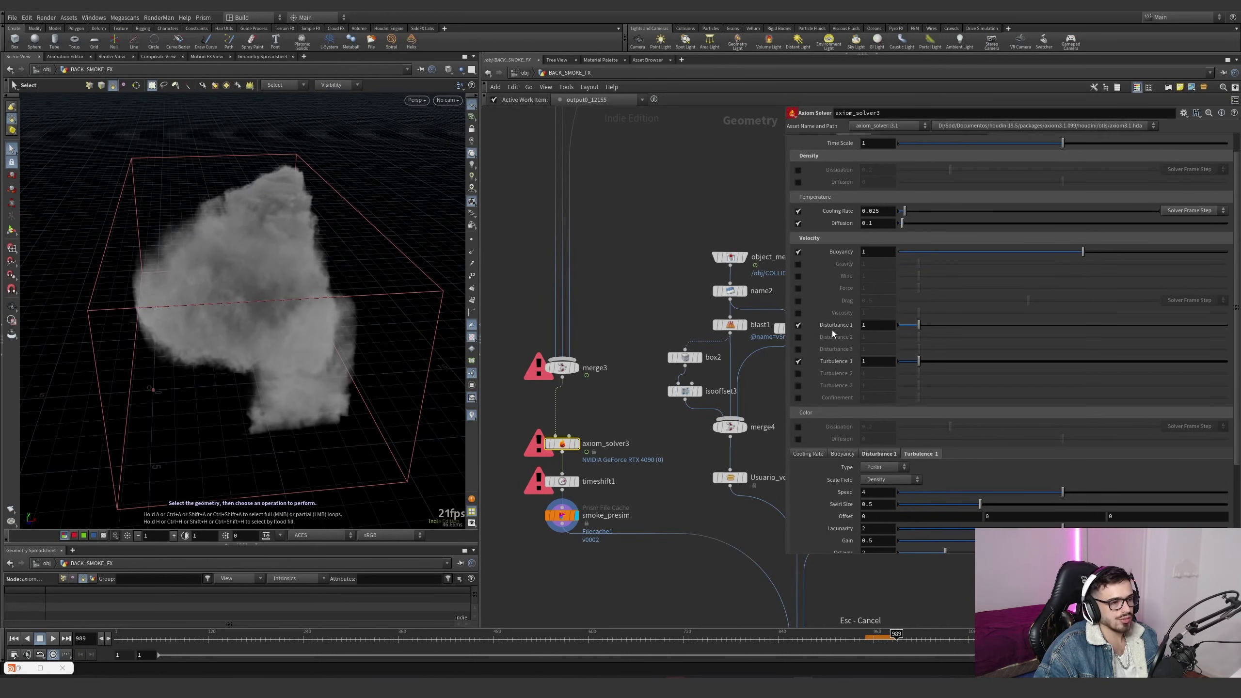
scroll(917, 370, down, 3)
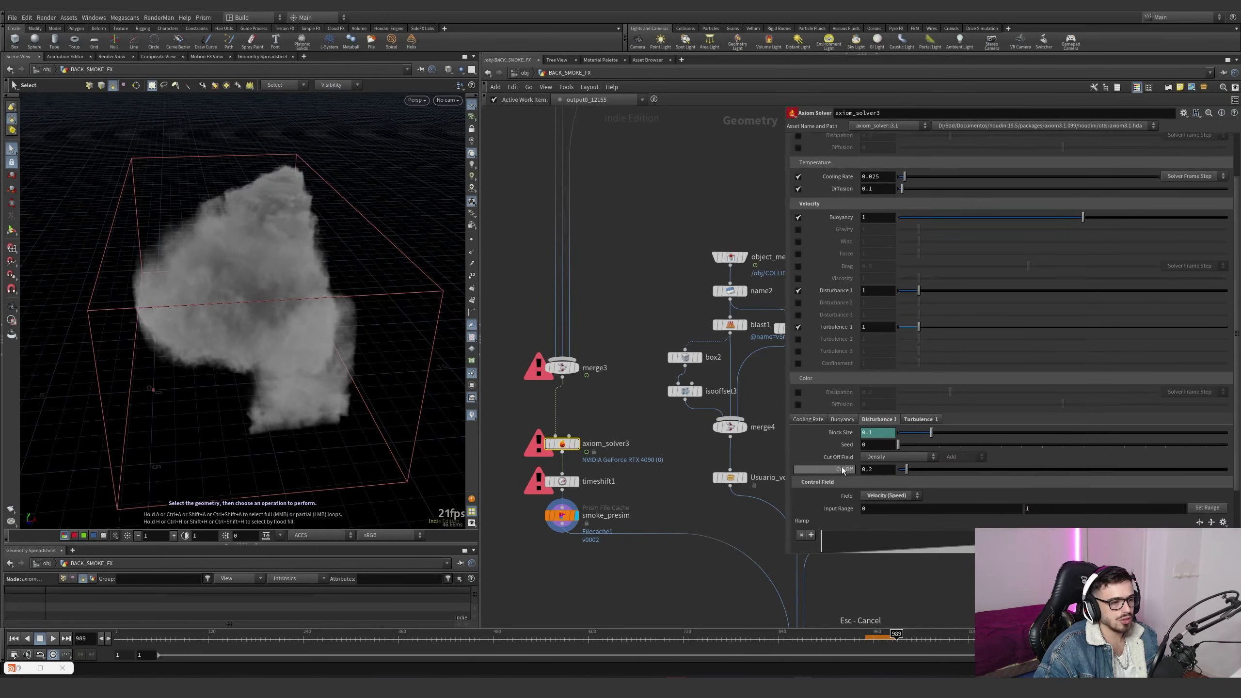
click(886, 364)
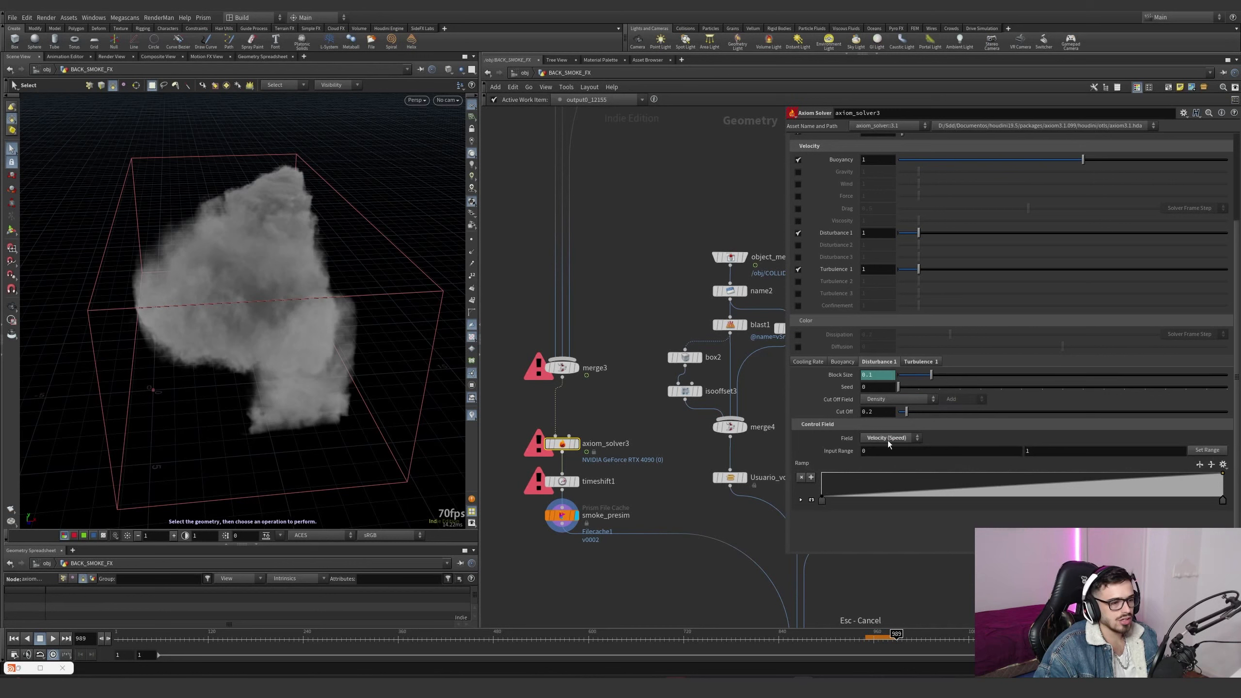
scroll(867, 440, up, 4)
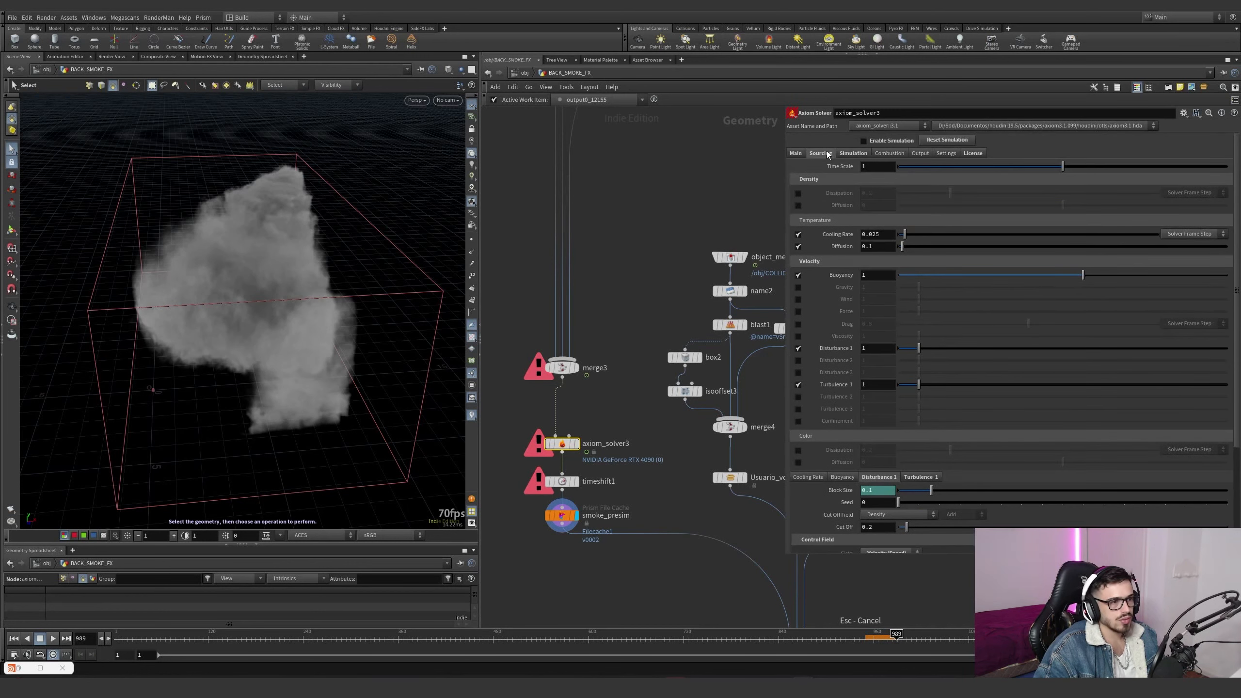
Review the sourcing values of axiom_solver3, particularly velocity, and return to its main settings
click(821, 153)
click(880, 219)
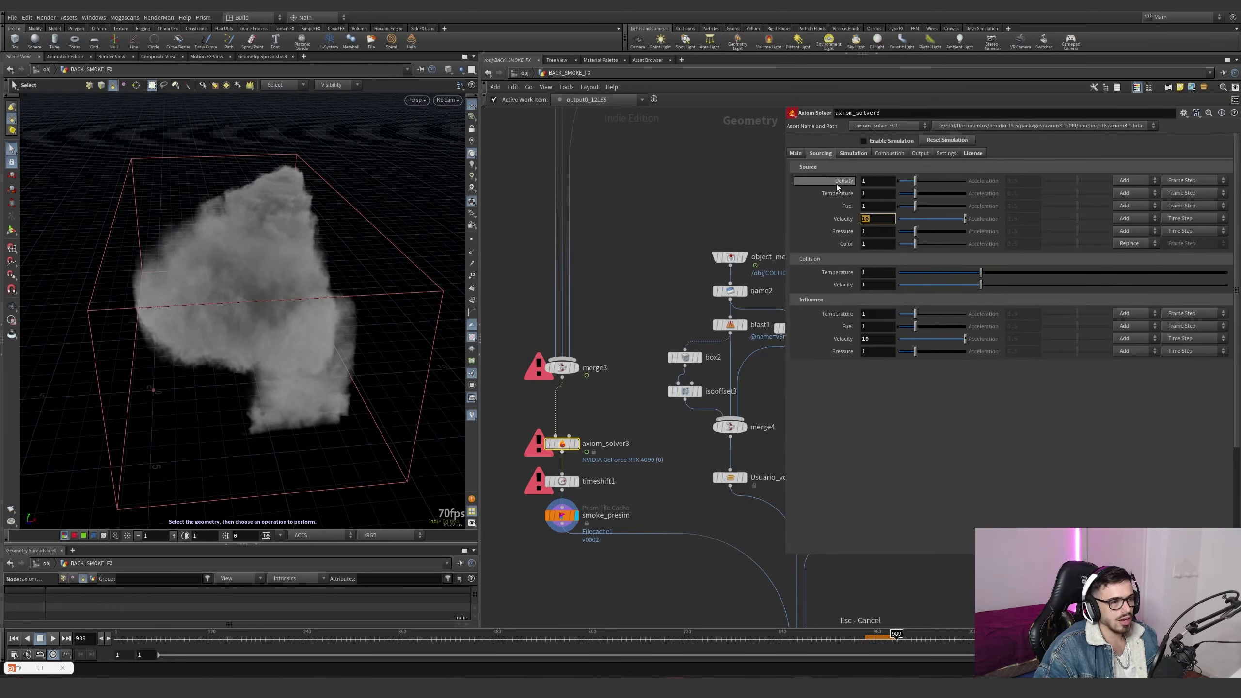
click(796, 153)
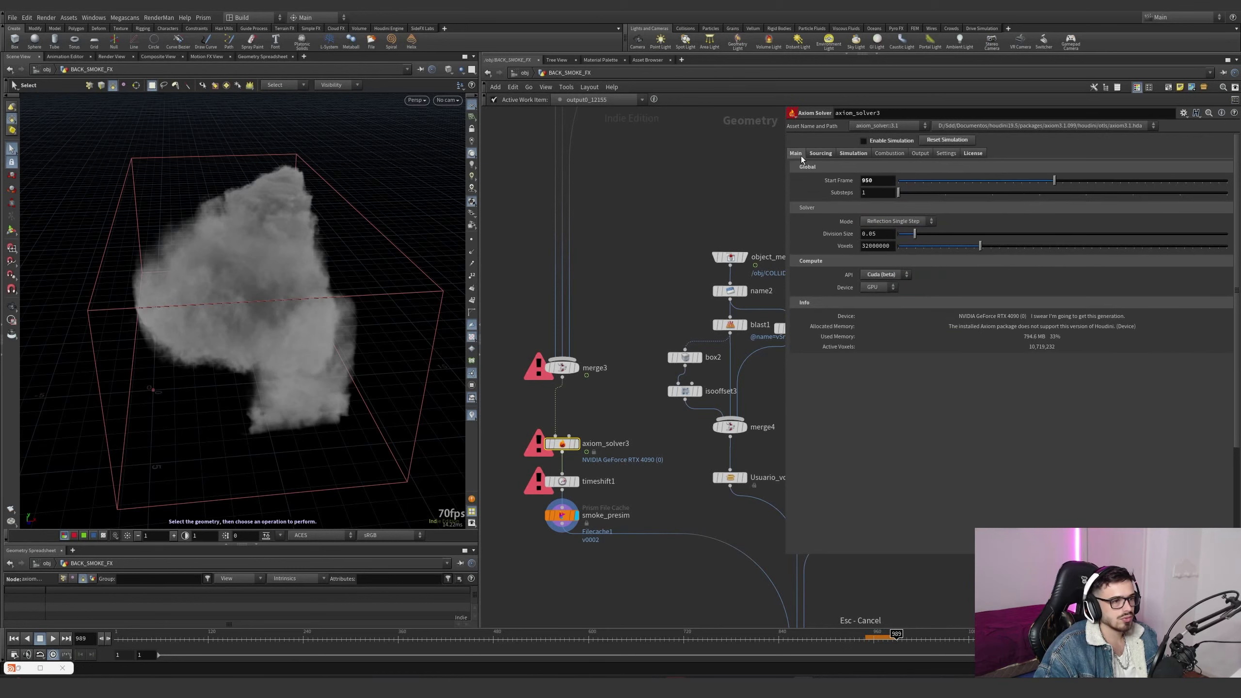
Select smoke_presim to review its file cache settings, cached smoke and node information
alt+drag(299, 304, 335, 280)
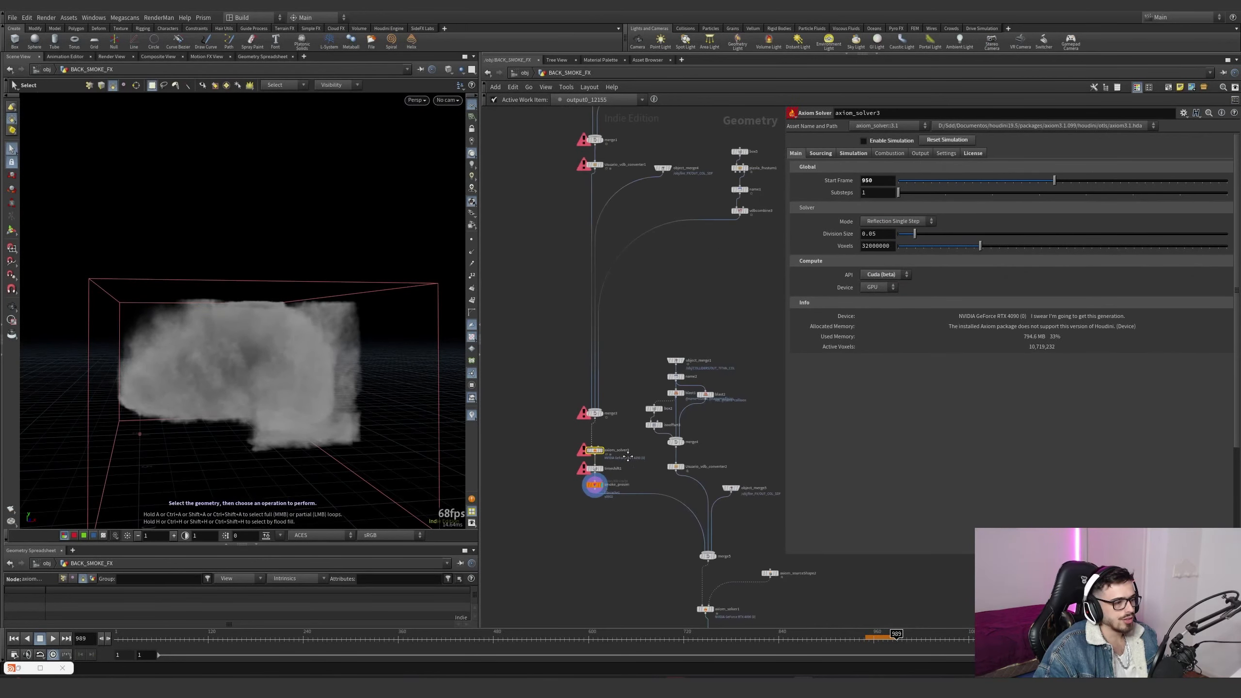
scroll(560, 446, down, 6)
scroll(561, 446, up, 5)
click(587, 406)
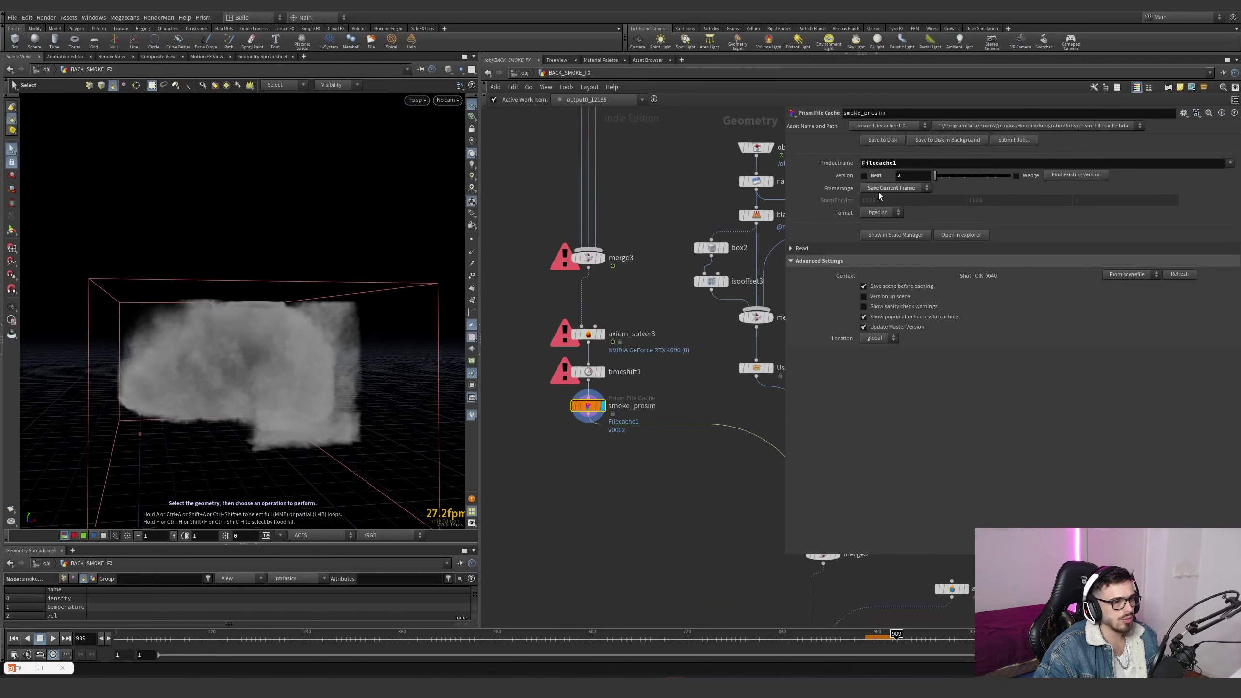
scroll(673, 410, down, 4)
alt+drag(298, 368, 278, 437)
middle_click(631, 414)
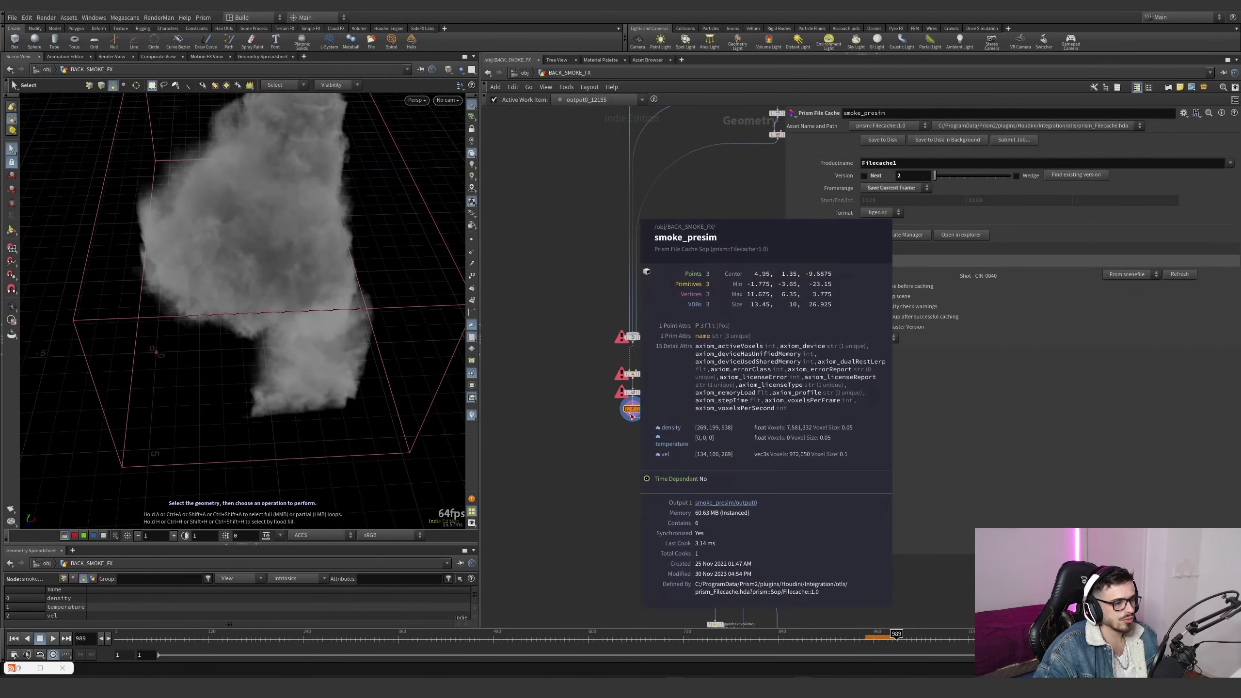
Display the titan collider from object_merge1 and review how name2 renames vBig to influenceVelocity
middle_drag(732, 353, 661, 372)
scroll(661, 372, up, 4)
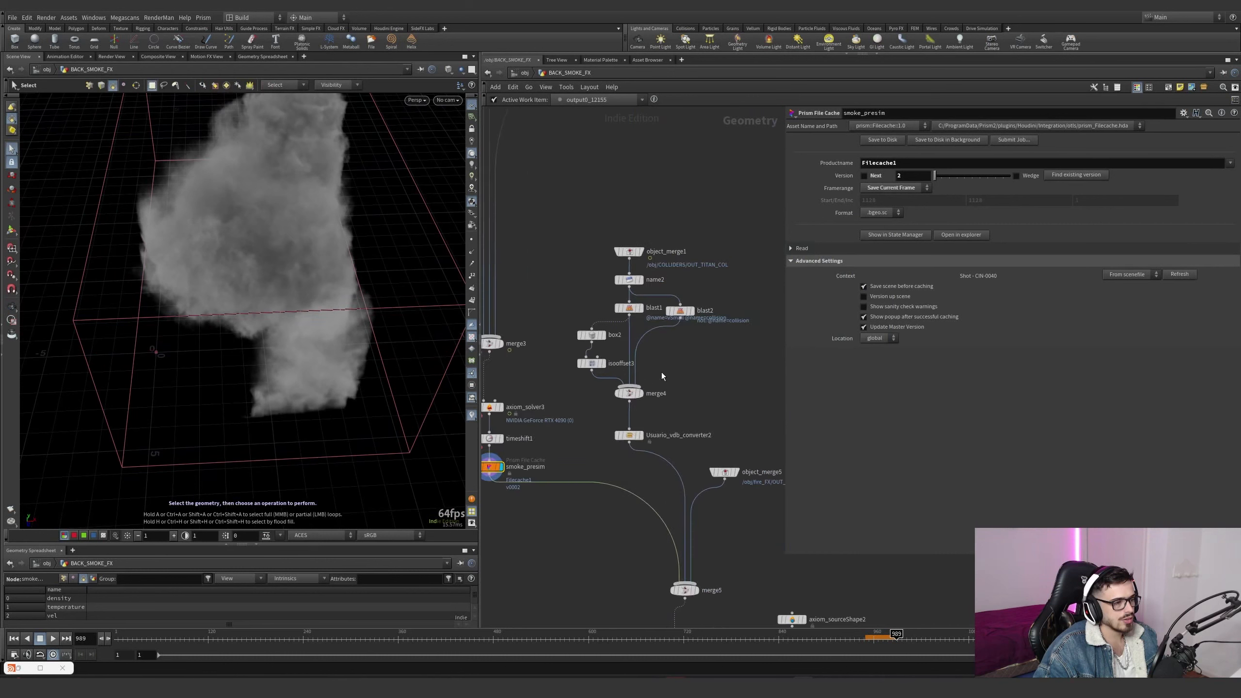
click(645, 255)
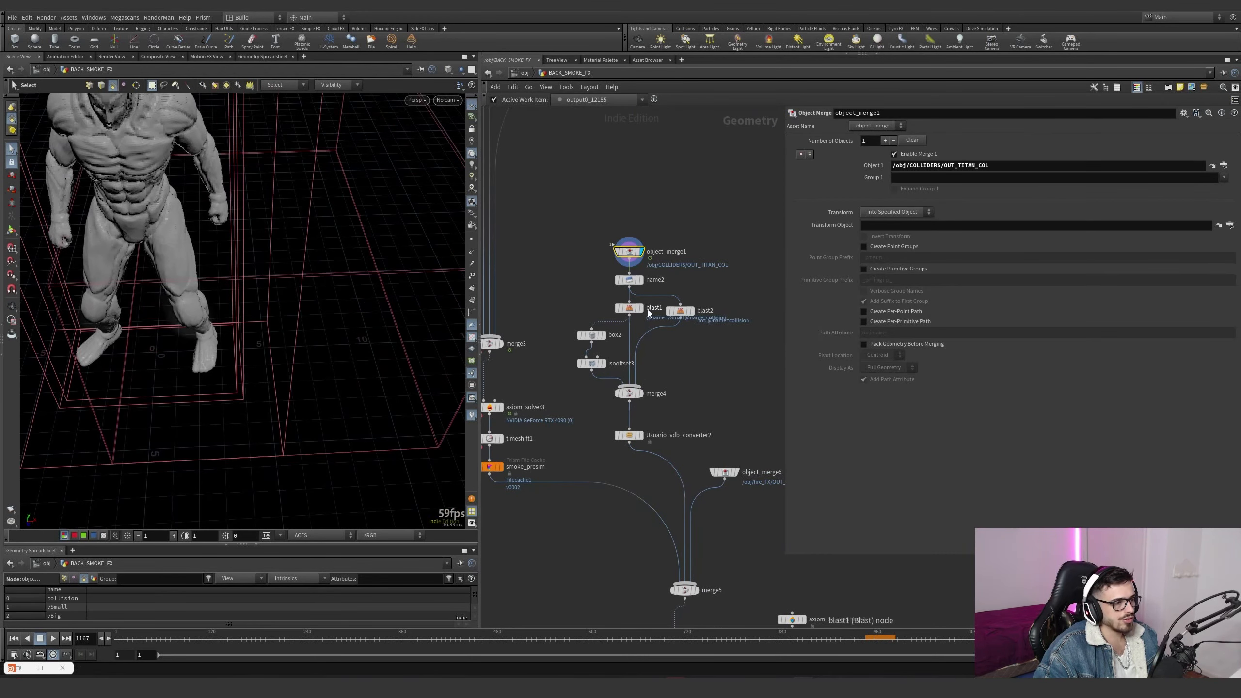
click(632, 280)
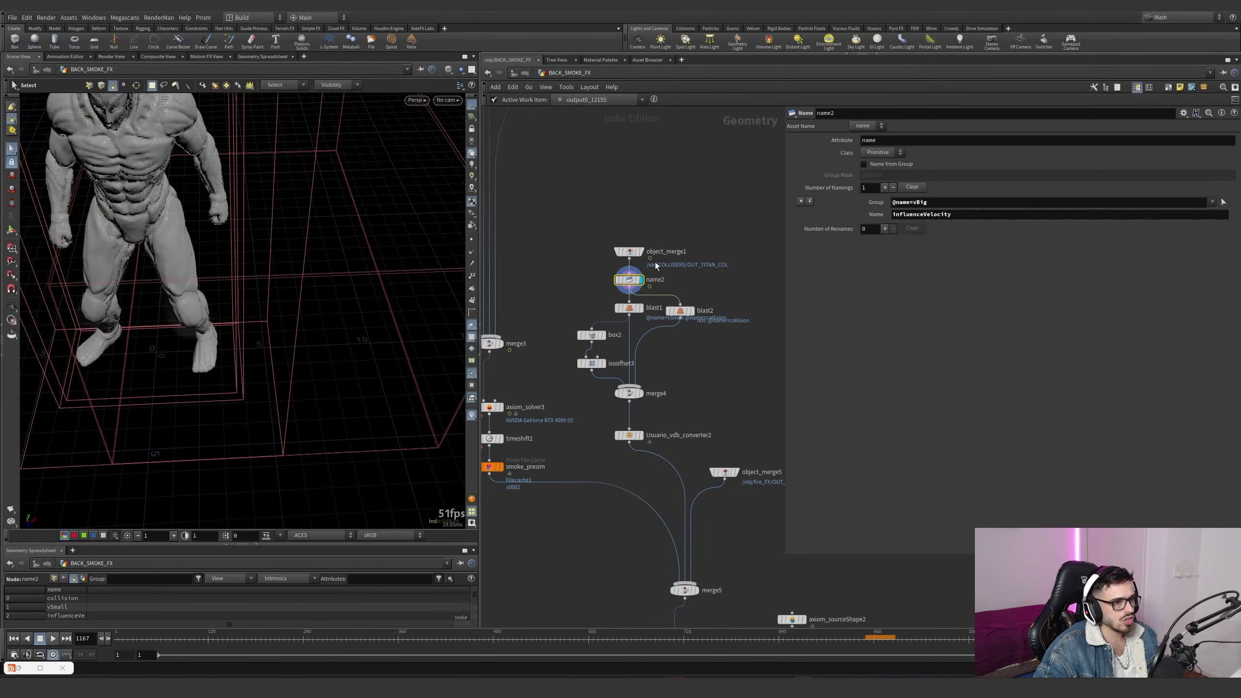
drag(952, 214, 899, 213)
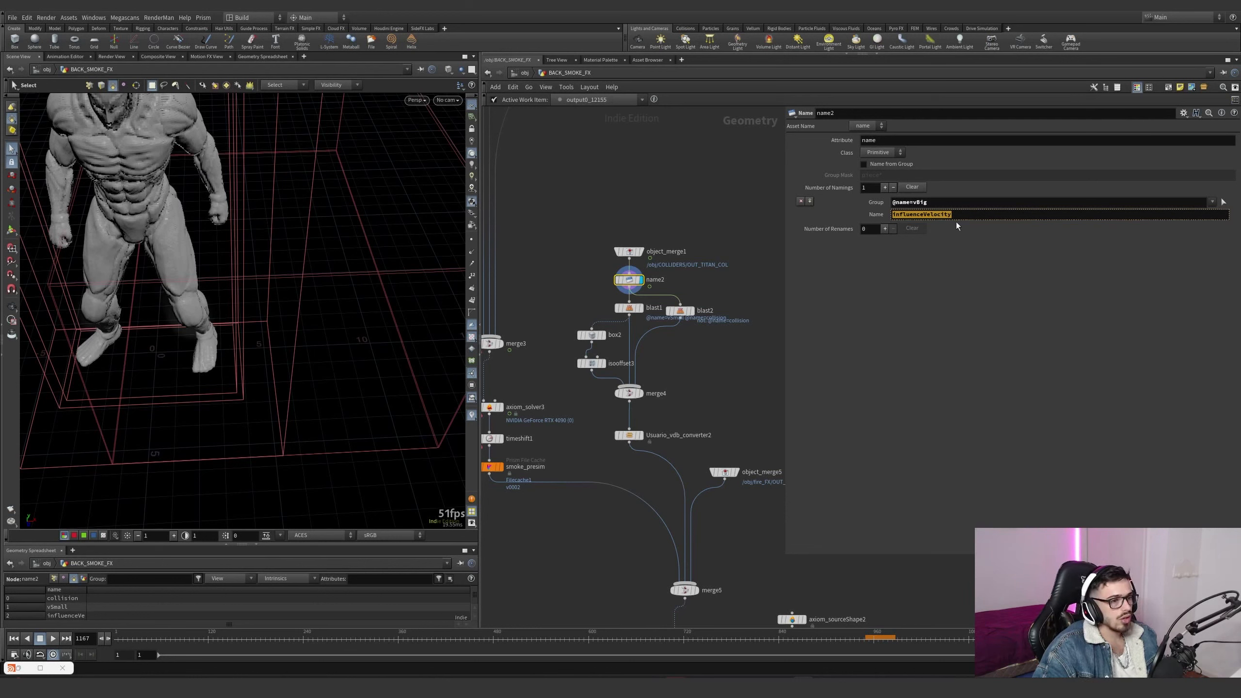
Compare the group filters of blast2 and blast1 in the collider branch, displaying each result
click(681, 310)
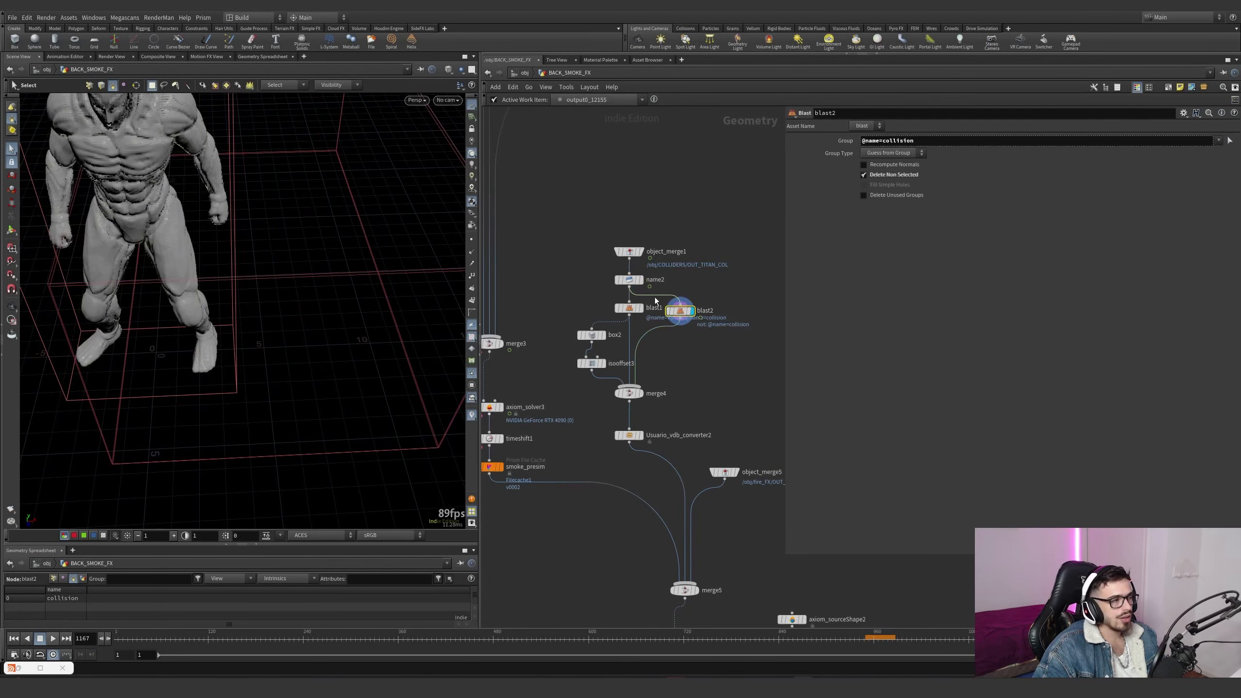
click(644, 308)
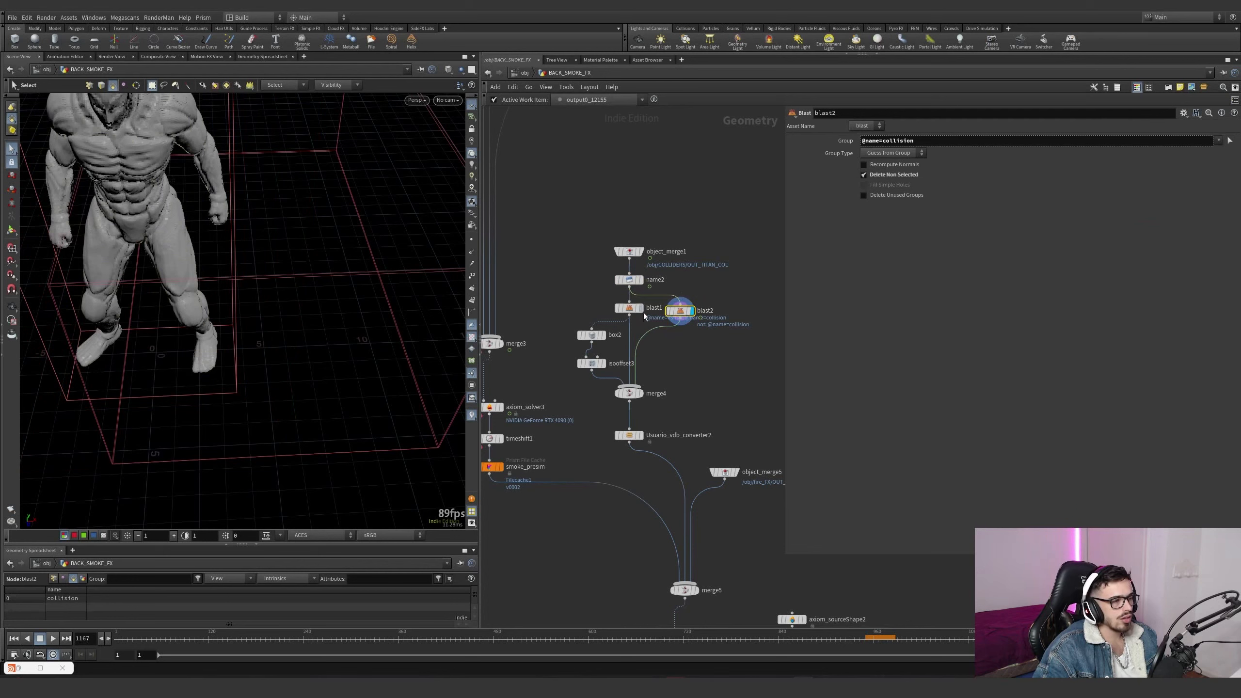
click(629, 308)
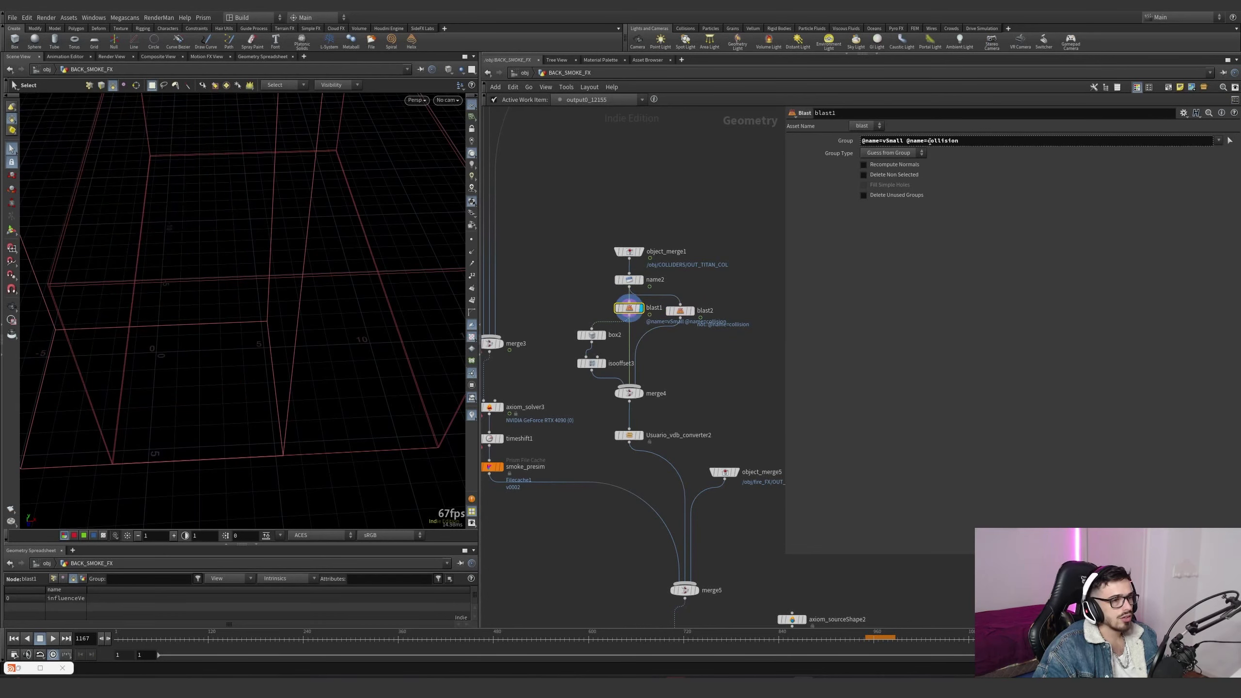
Display box2 and isooffset3, and check the volume name isooffset3 gives to the collider's bounding area
click(604, 335)
click(592, 336)
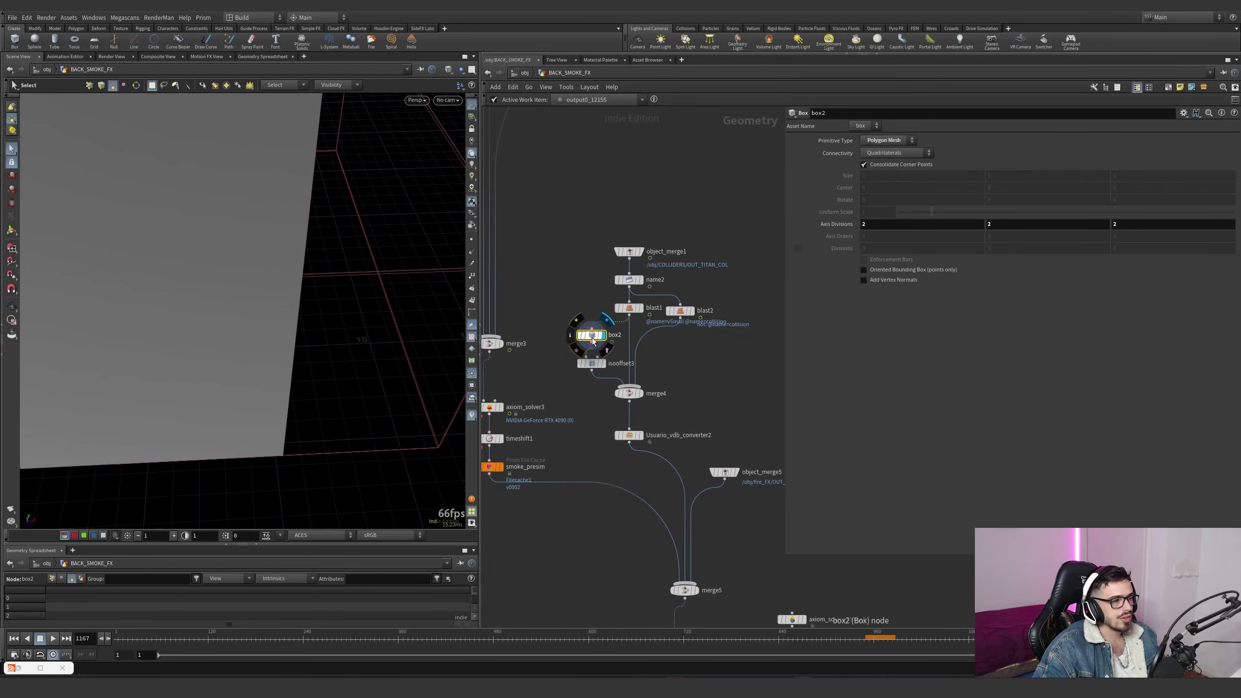
click(604, 363)
click(591, 364)
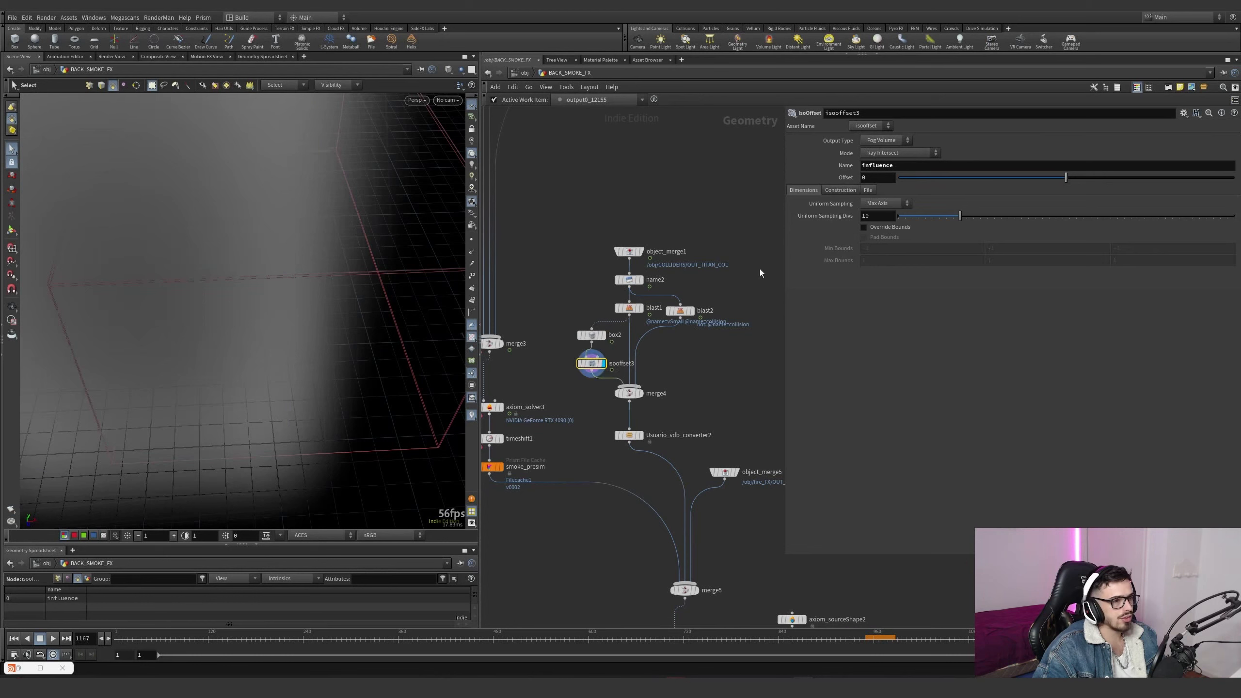
click(908, 166)
drag(907, 165, 850, 166)
Display the combined collider volumes at merge4 and Usuario_vdb_converter2, and review the converter's settings
click(641, 393)
drag(679, 410, 589, 376)
alt+right_drag(254, 312, 129, 310)
key(s)
click(640, 435)
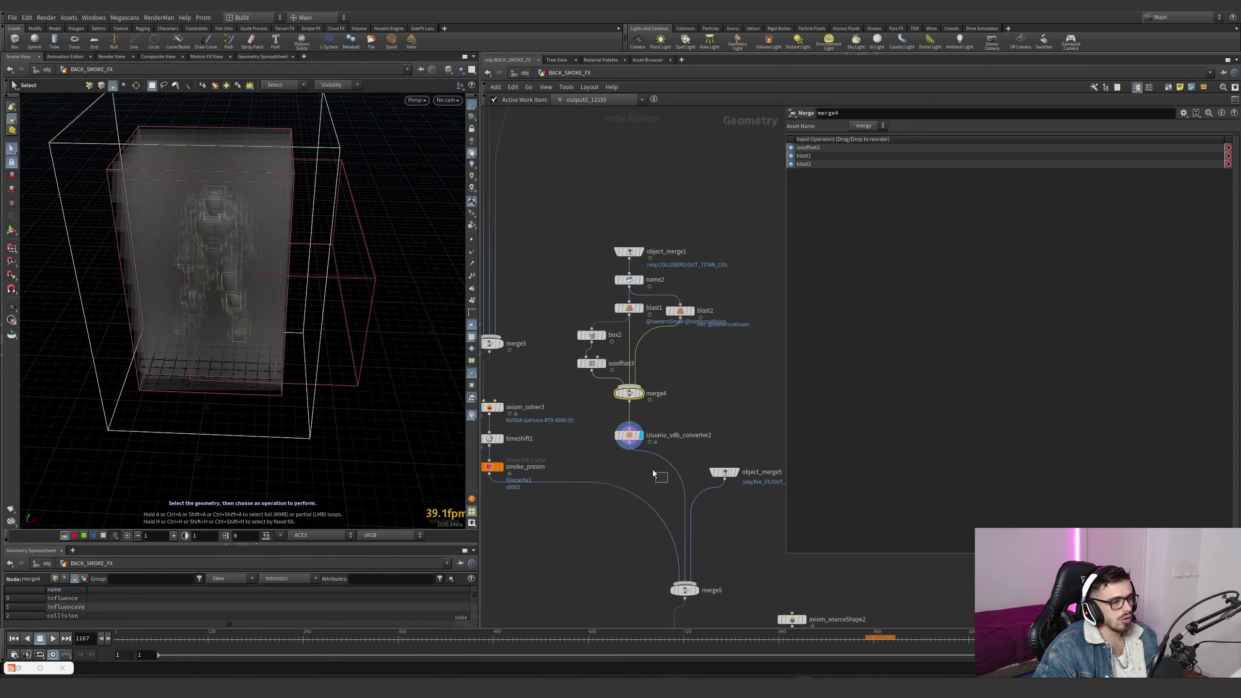
click(628, 435)
alt+drag(239, 272, 193, 251)
middle_drag(605, 356, 558, 307)
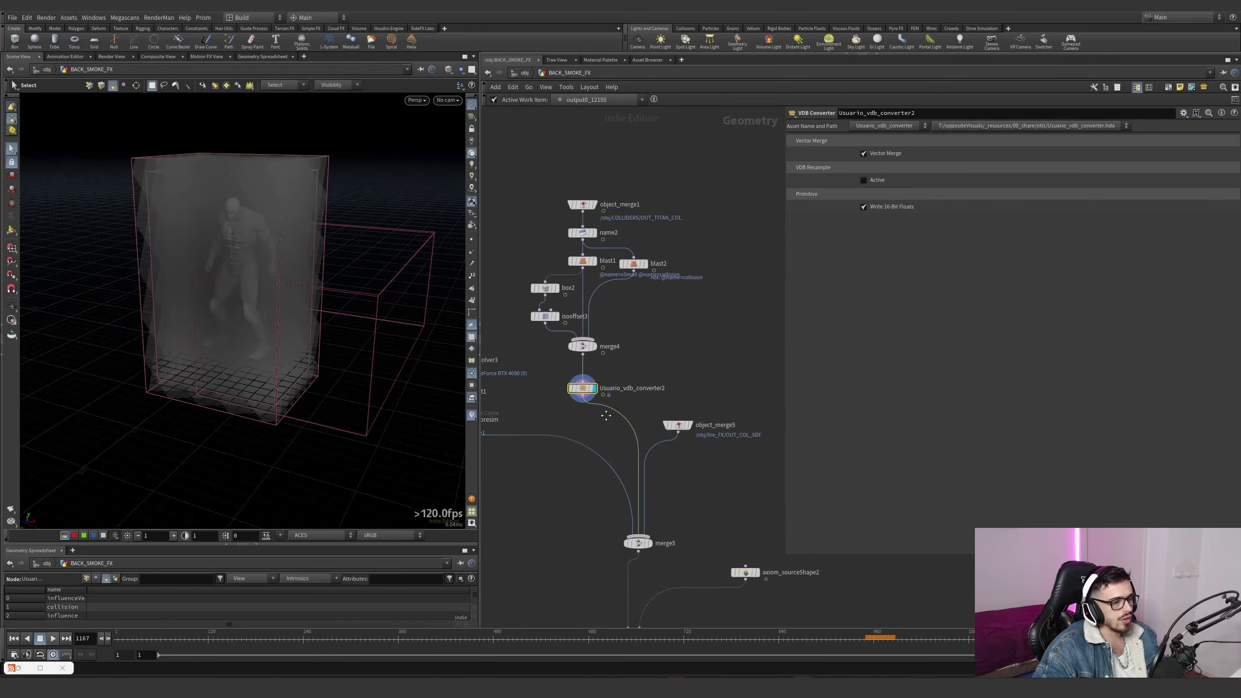
Display object_merge5 to examine the environment collision brought in from /obj/fire_FX/OUT_COL_SDF
scroll(558, 307, down, 1)
click(667, 406)
drag(695, 415, 621, 386)
alt+drag(215, 293, 361, 333)
middle_drag(635, 351, 690, 330)
scroll(690, 330, down, 1)
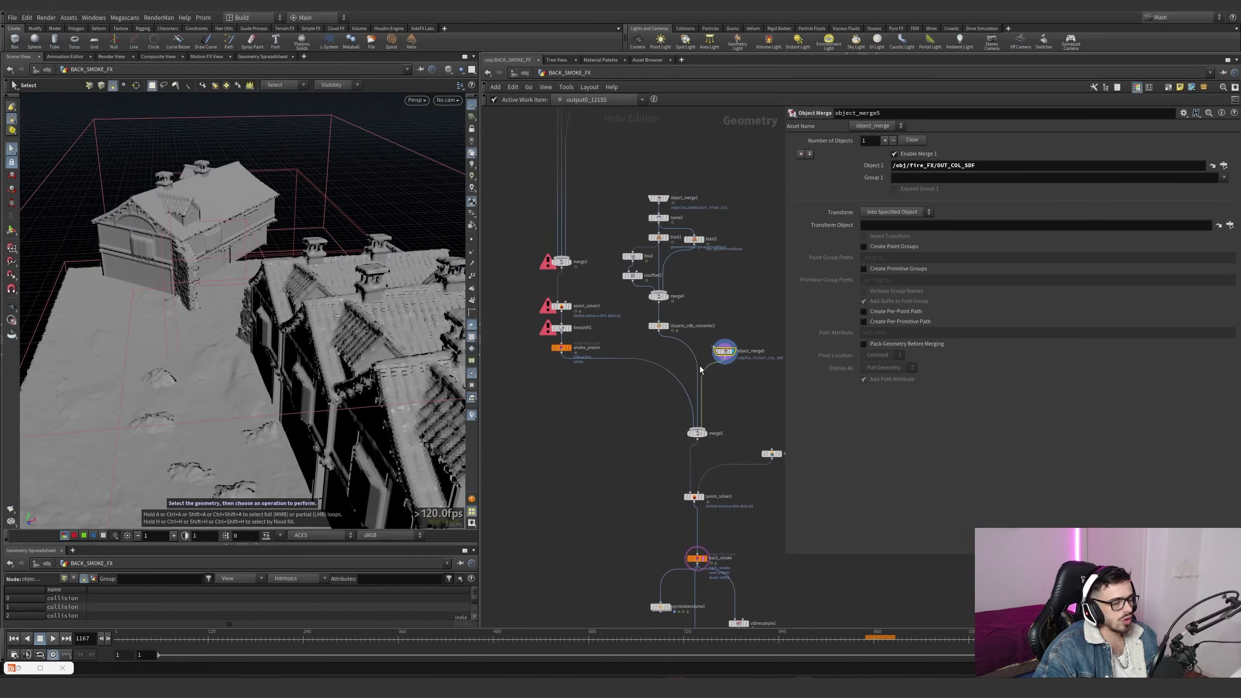
Display merge5 with the presim smoke and colliders, and inspect the camera frustum in axiom_sourceShape2
click(703, 435)
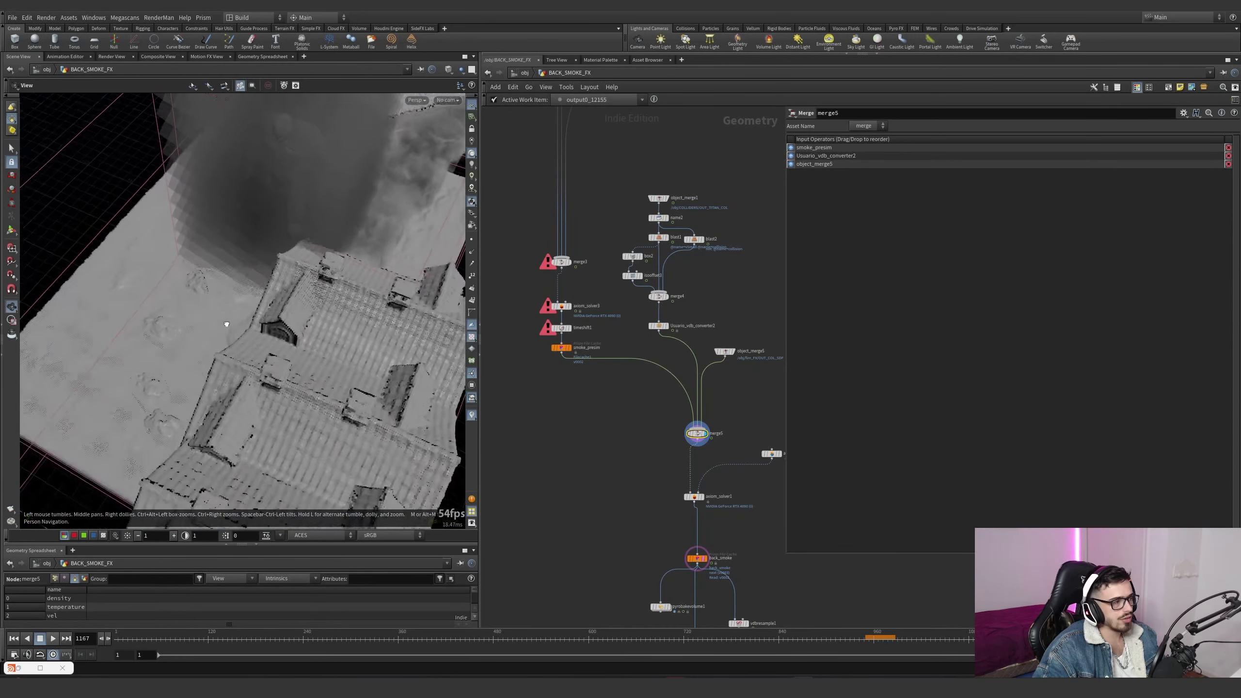
scroll(710, 473, up, 4)
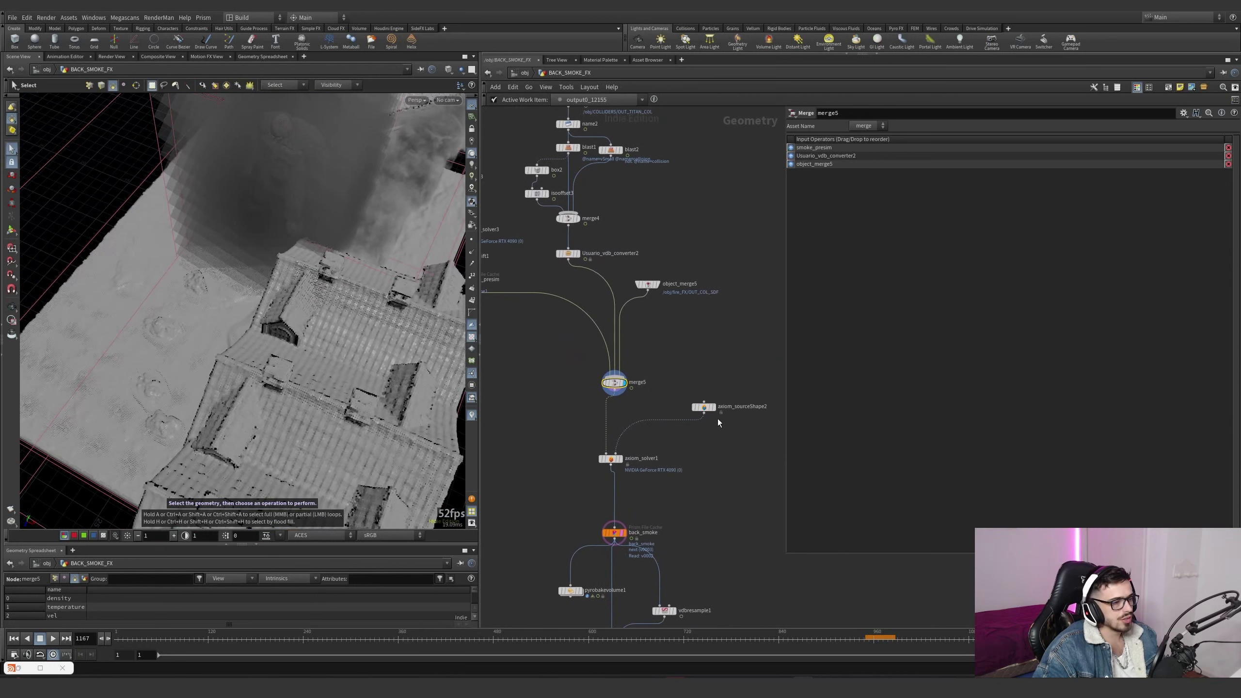
click(709, 407)
drag(715, 409, 697, 400)
alt+right_drag(368, 282, 301, 293)
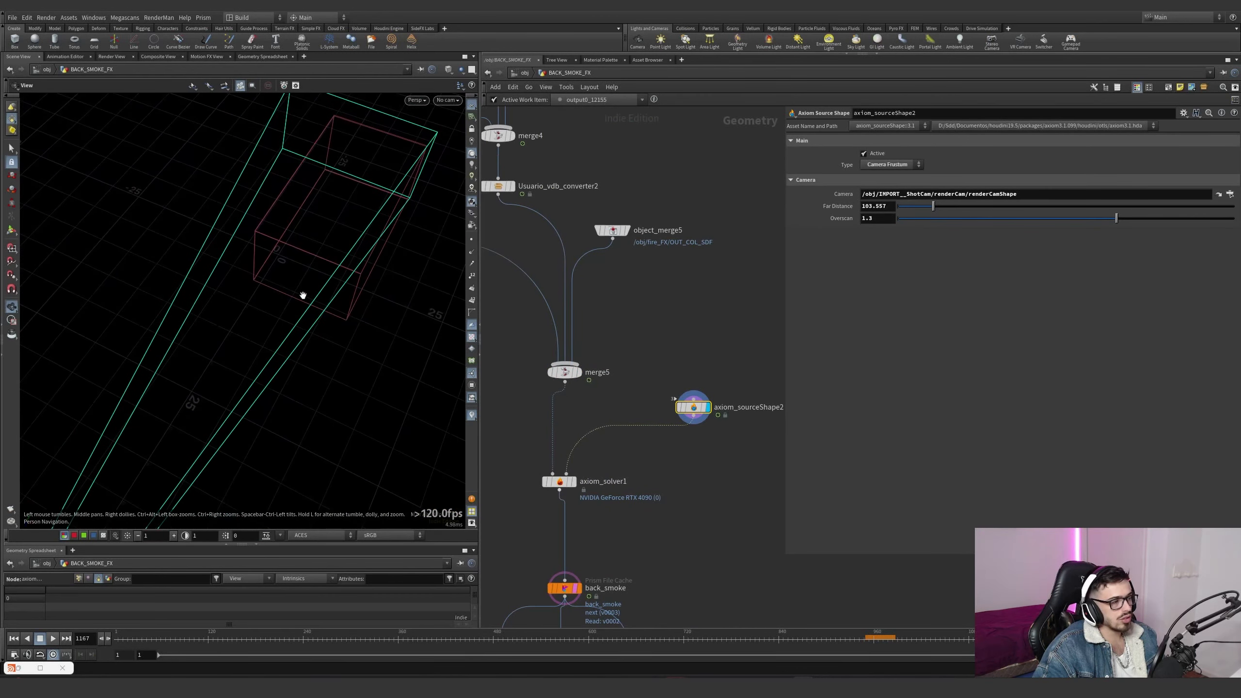
Select axiom_solver1 and review its sourcing, simulation and main settings, including the start frame
middle_drag(585, 516, 620, 468)
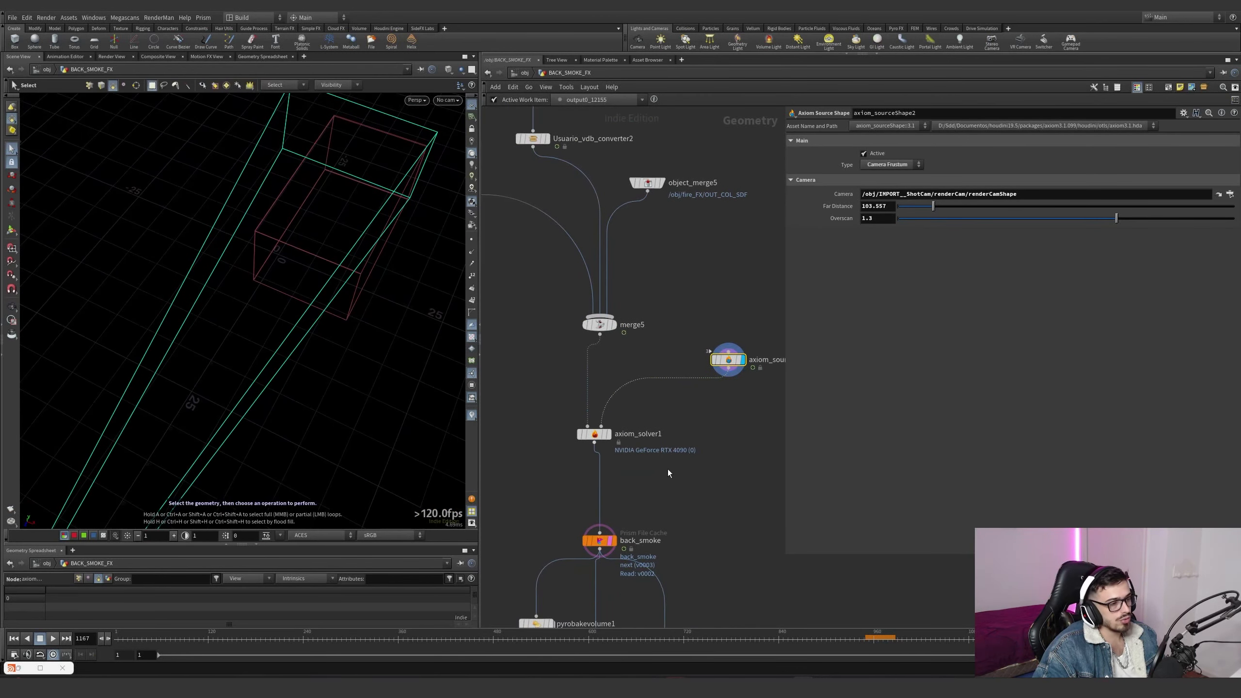
drag(653, 471, 553, 415)
click(828, 153)
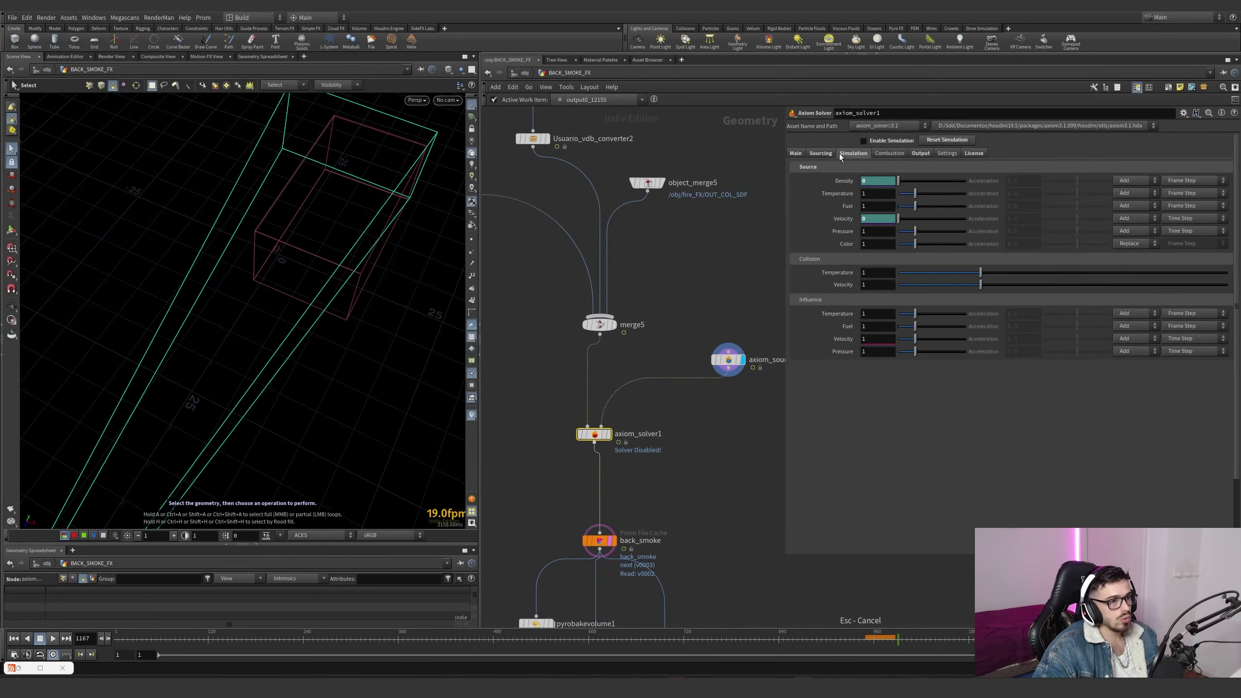
click(839, 153)
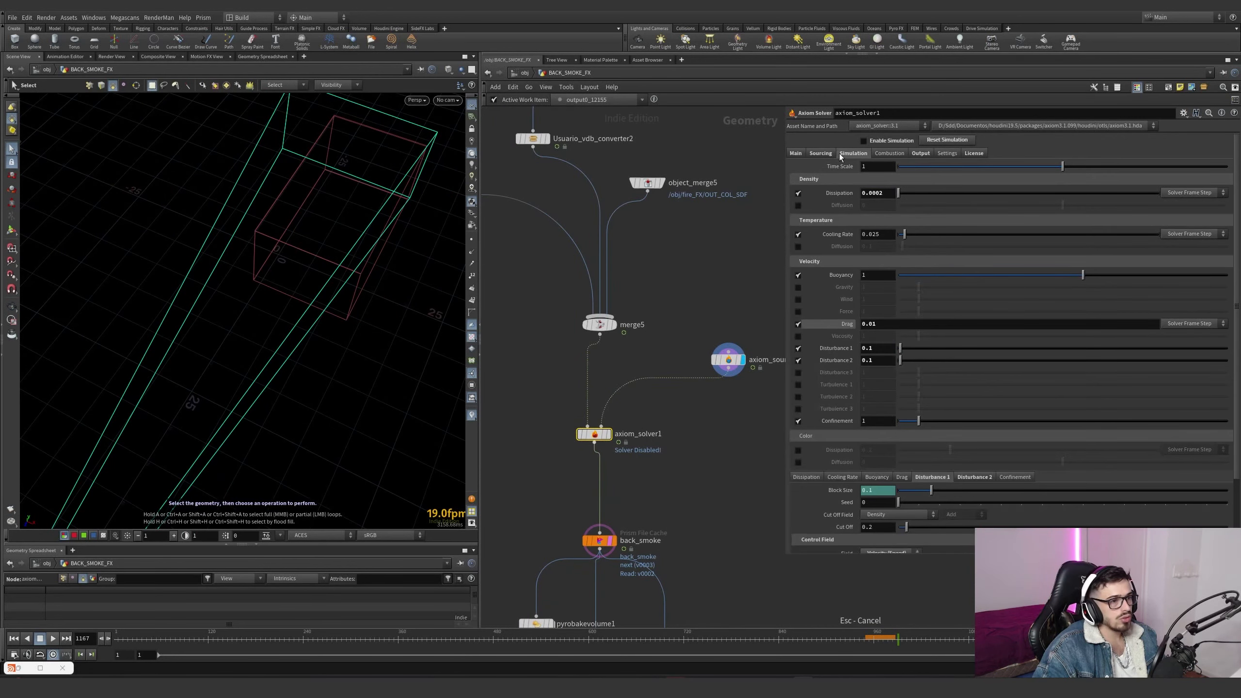
click(803, 153)
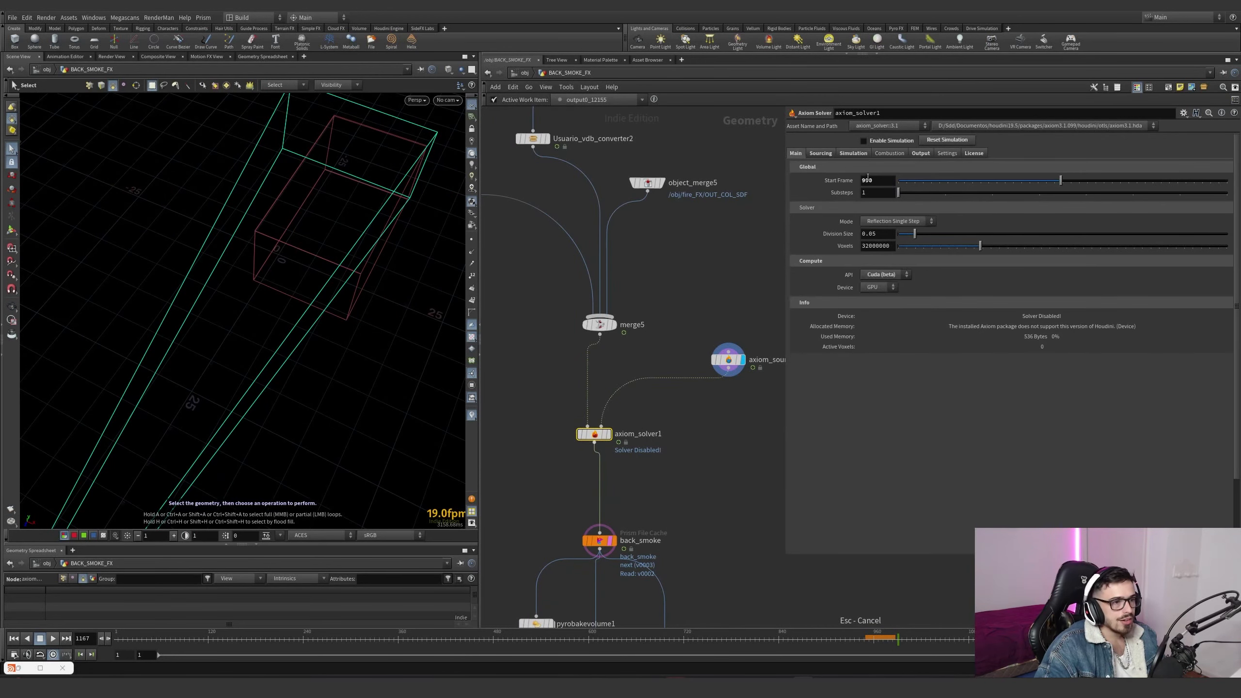
Go to frame 990, enable the simulation on axiom_solver1 and display its smoke up close
click(896, 641)
key(r)
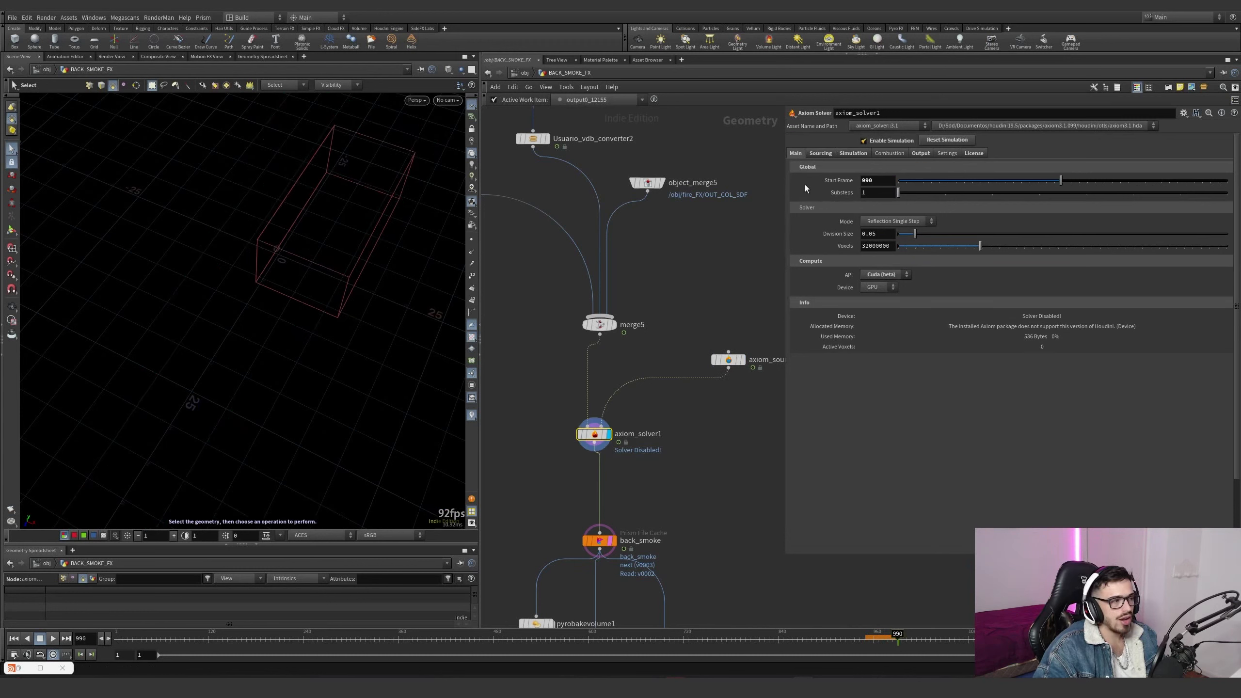
key(Escape)
drag(355, 211, 349, 223)
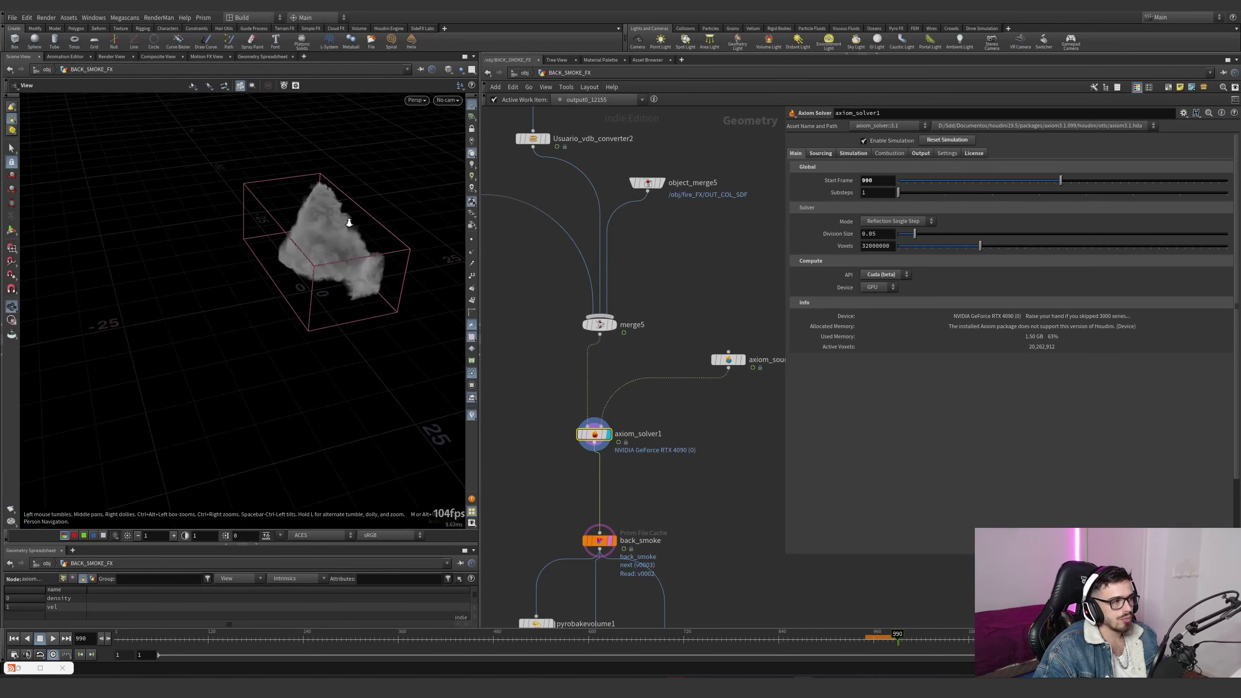
alt+right_drag(349, 223, 457, 346)
Compare the displayed smoke of smoke_presim and axiom_solver1, and check the voxel sizes in smoke_presim's node information
middle_drag(512, 338, 733, 421)
click(600, 259)
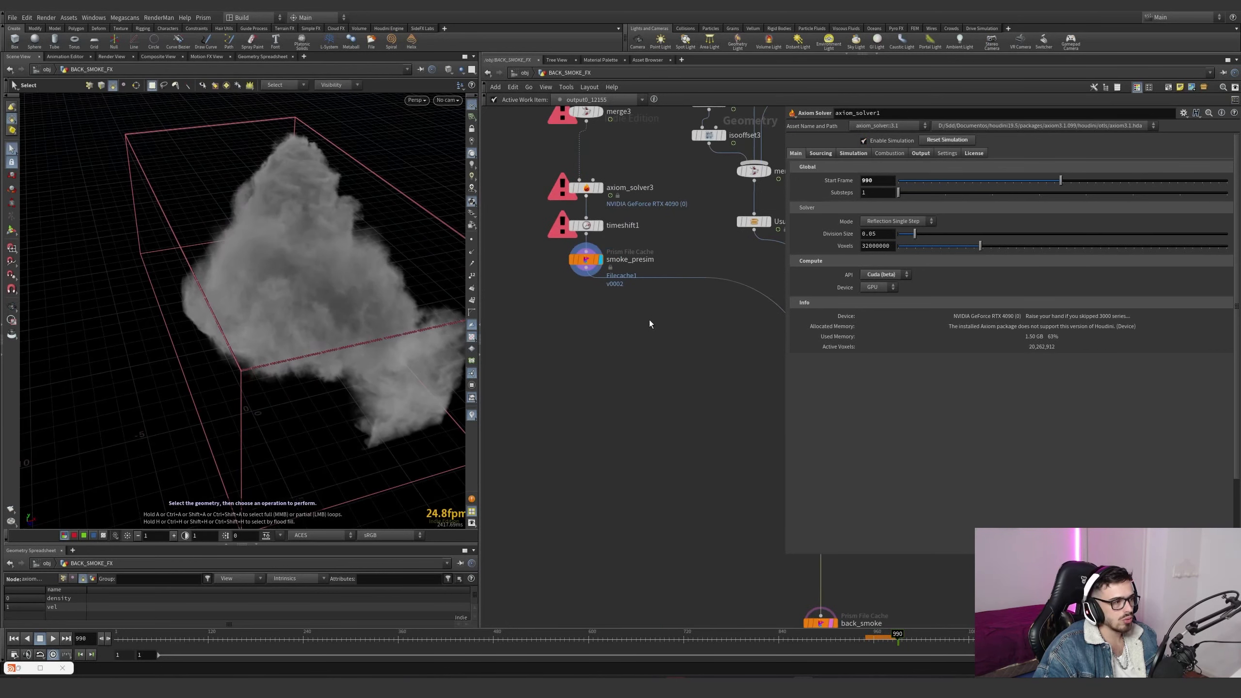
middle_drag(783, 519, 643, 392)
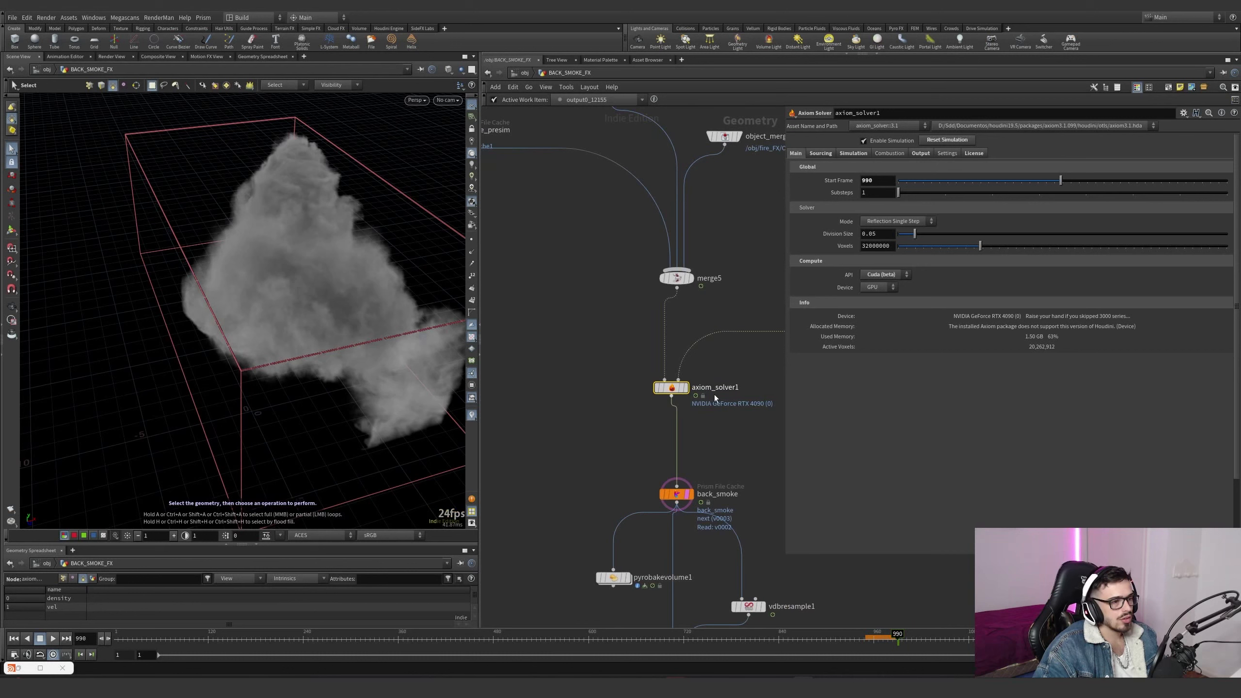
click(685, 388)
middle_drag(490, 171, 643, 278)
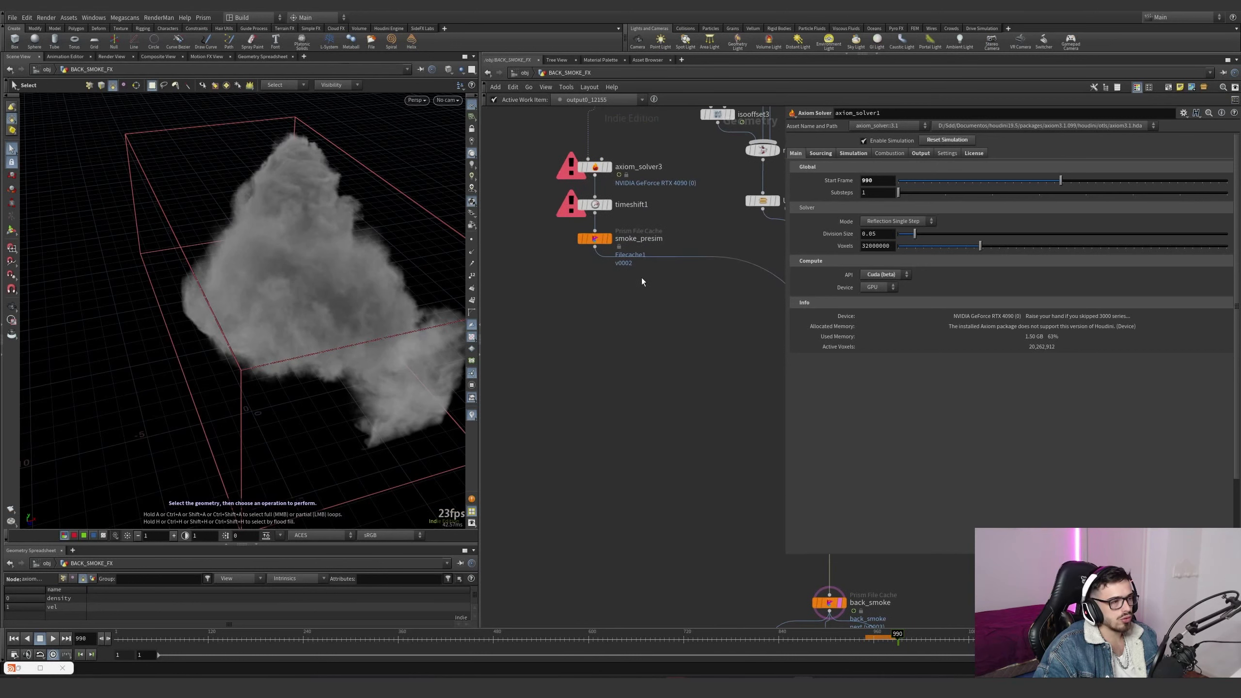
middle_click(597, 242)
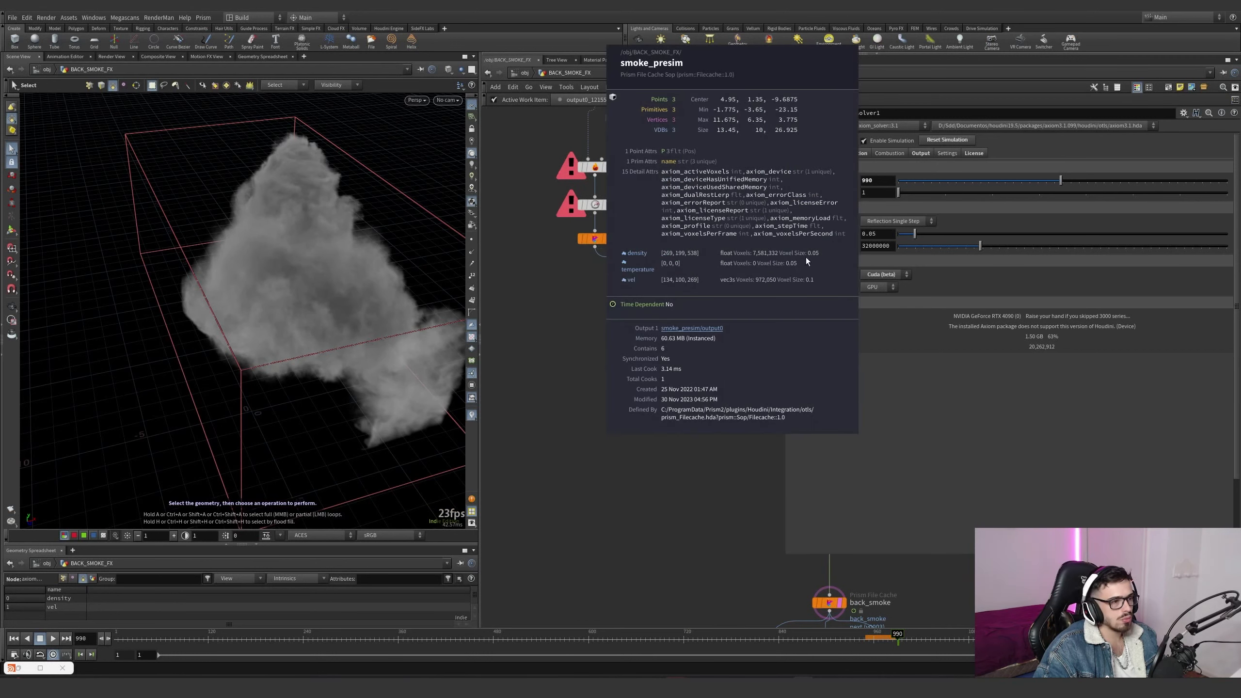
middle_drag(712, 457, 611, 395)
Inspect the animated density and velocity sourcing of axiom_solver1, toggling between their expressions and values
click(842, 157)
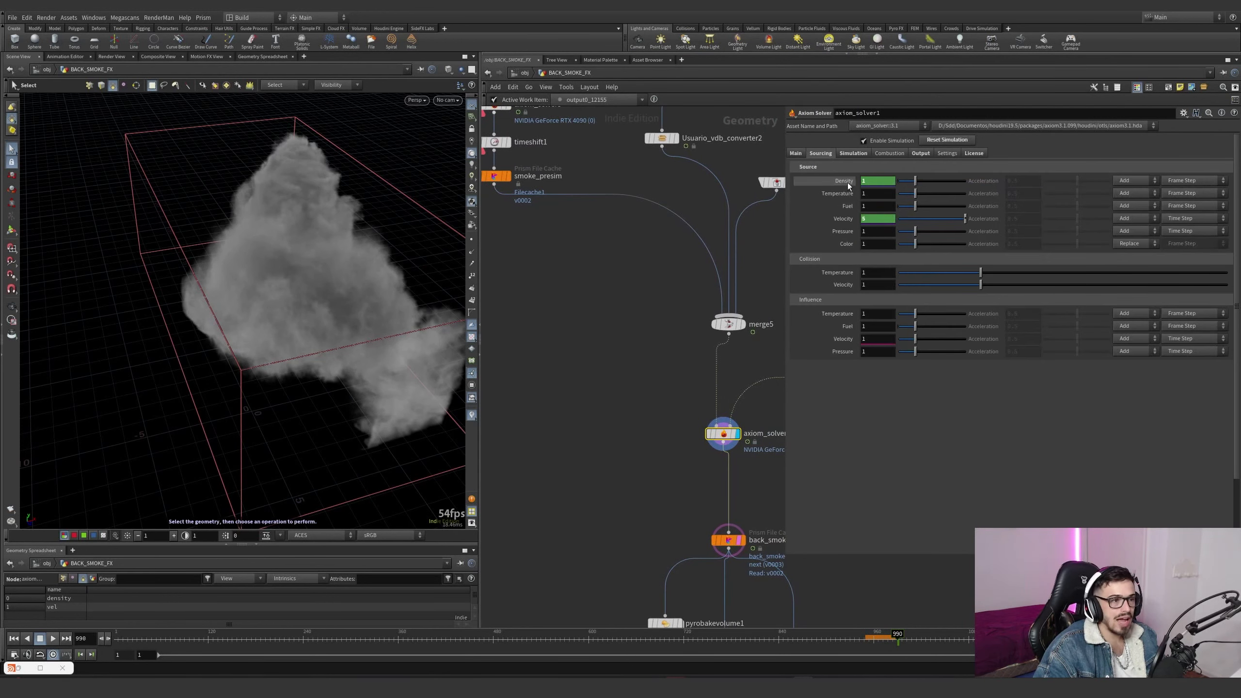
click(847, 182)
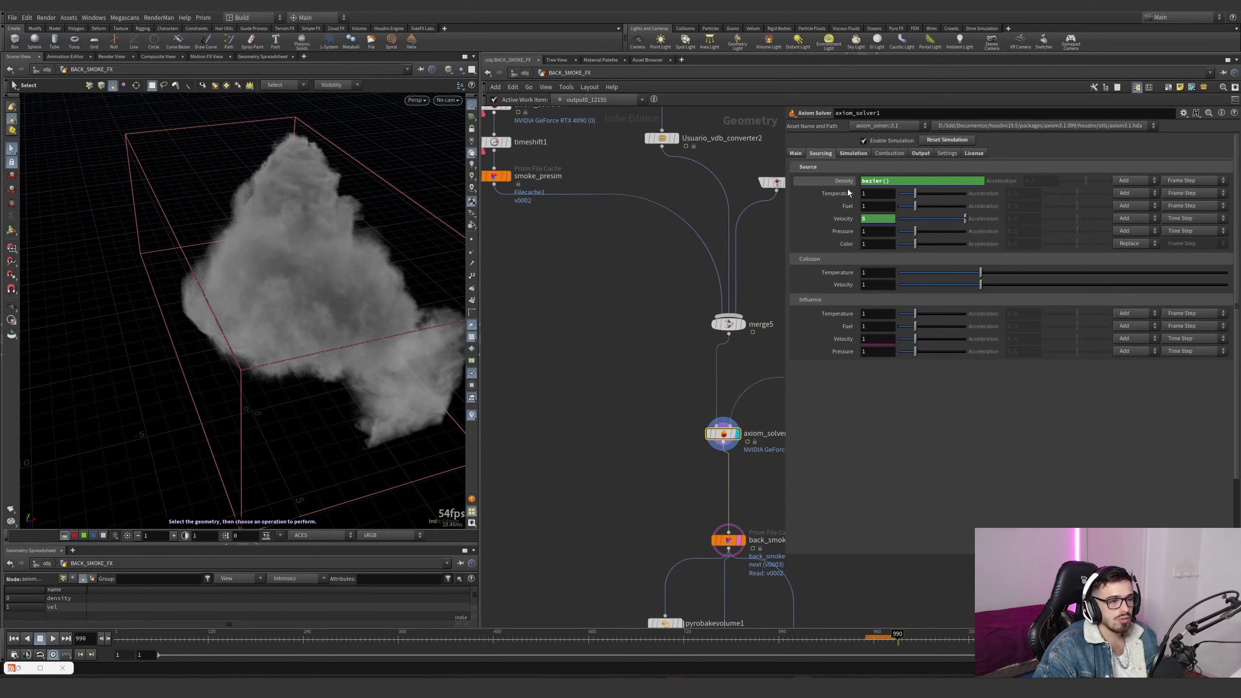
click(847, 219)
click(847, 219)
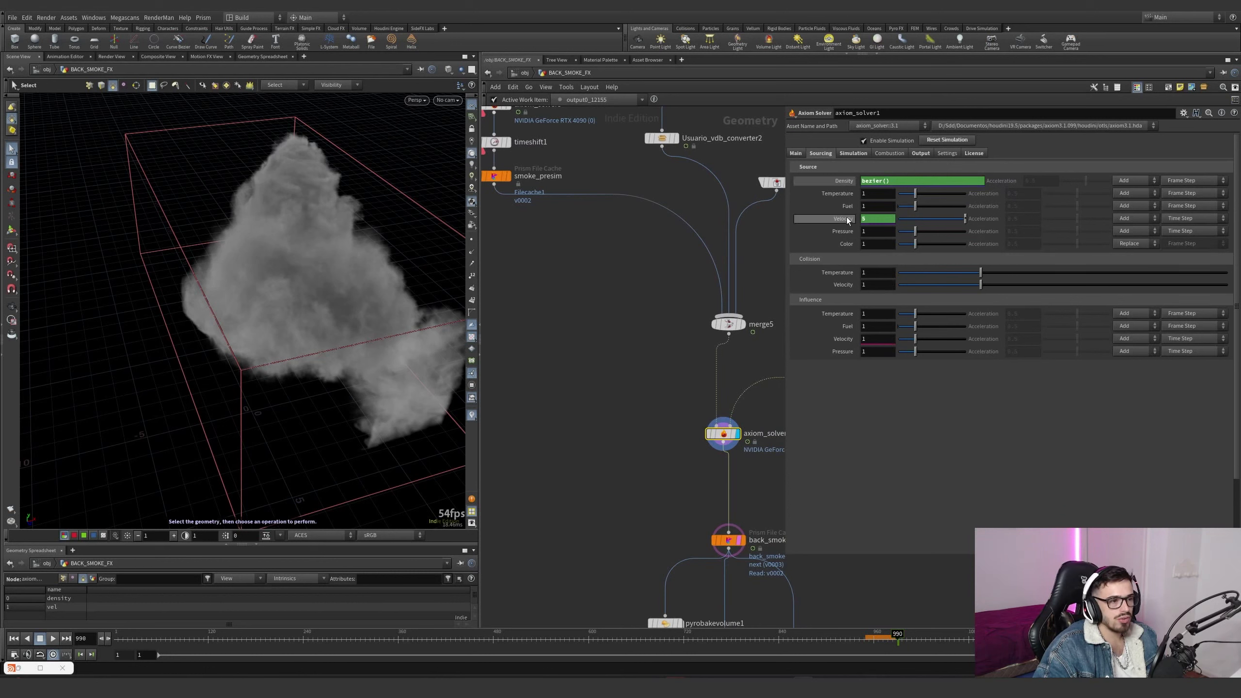
click(847, 220)
click(847, 219)
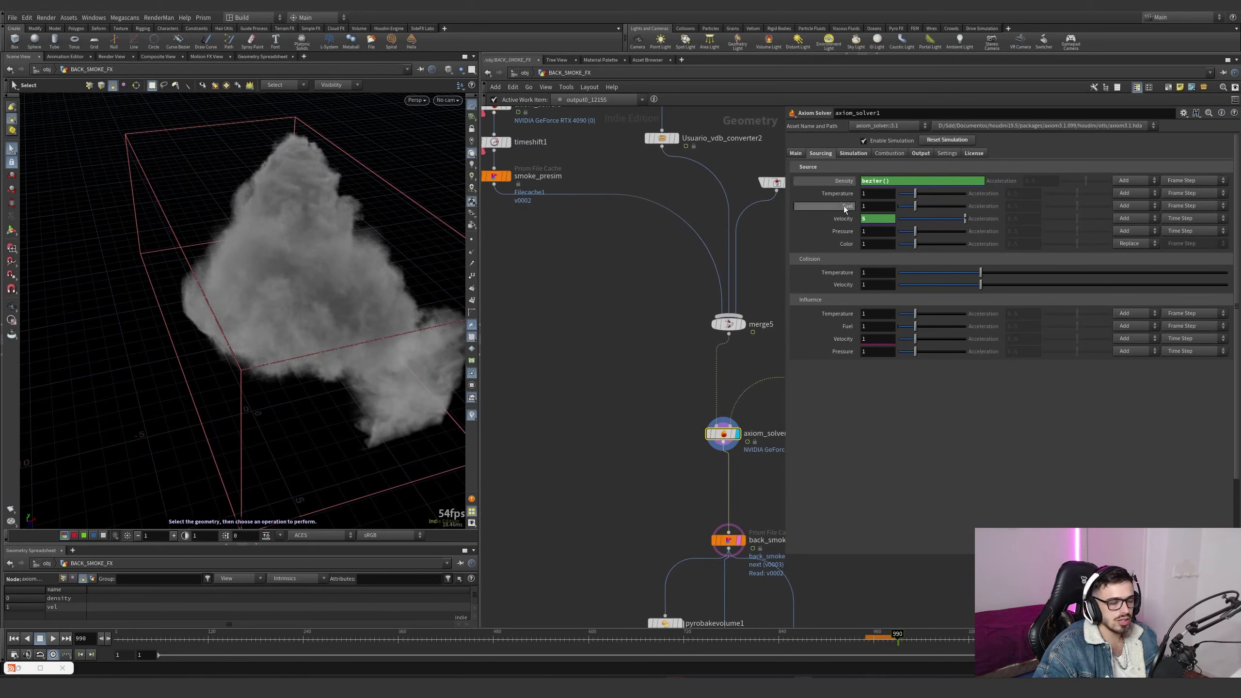
click(844, 182)
scroll(545, 359, down, 4)
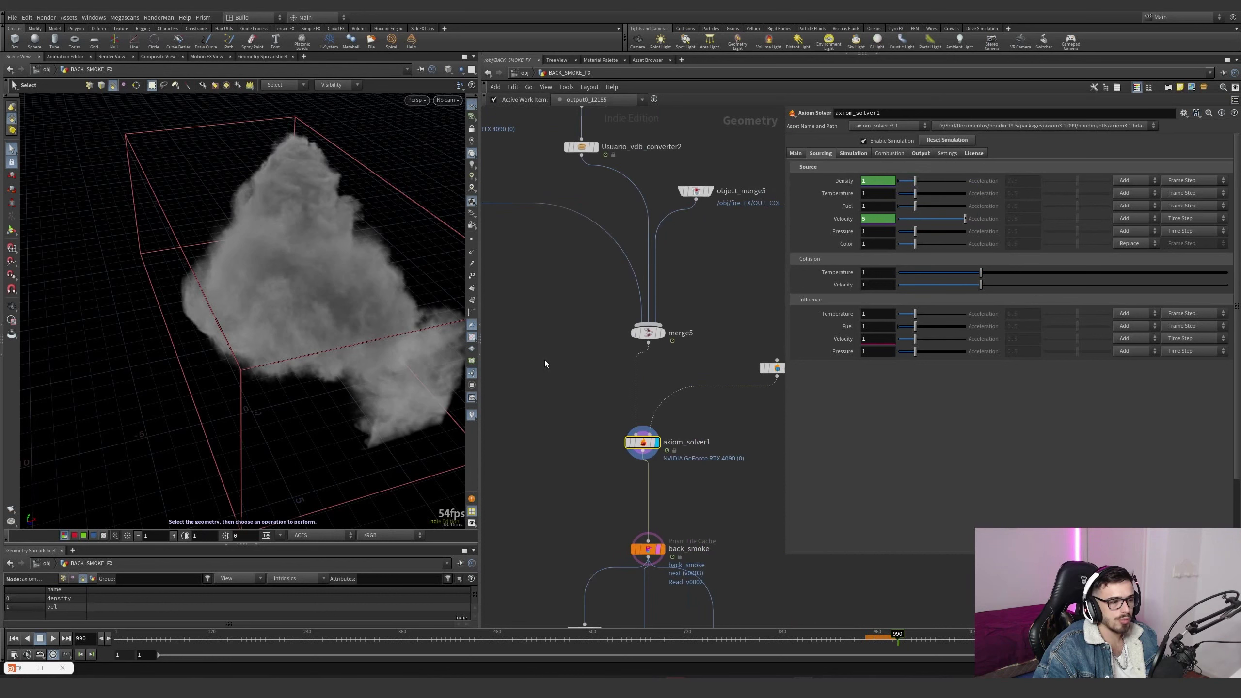
Review the simulation parameters of axiom_solver1, particularly drag, Disturbance 1 and 2, and the disturbance control field
click(850, 154)
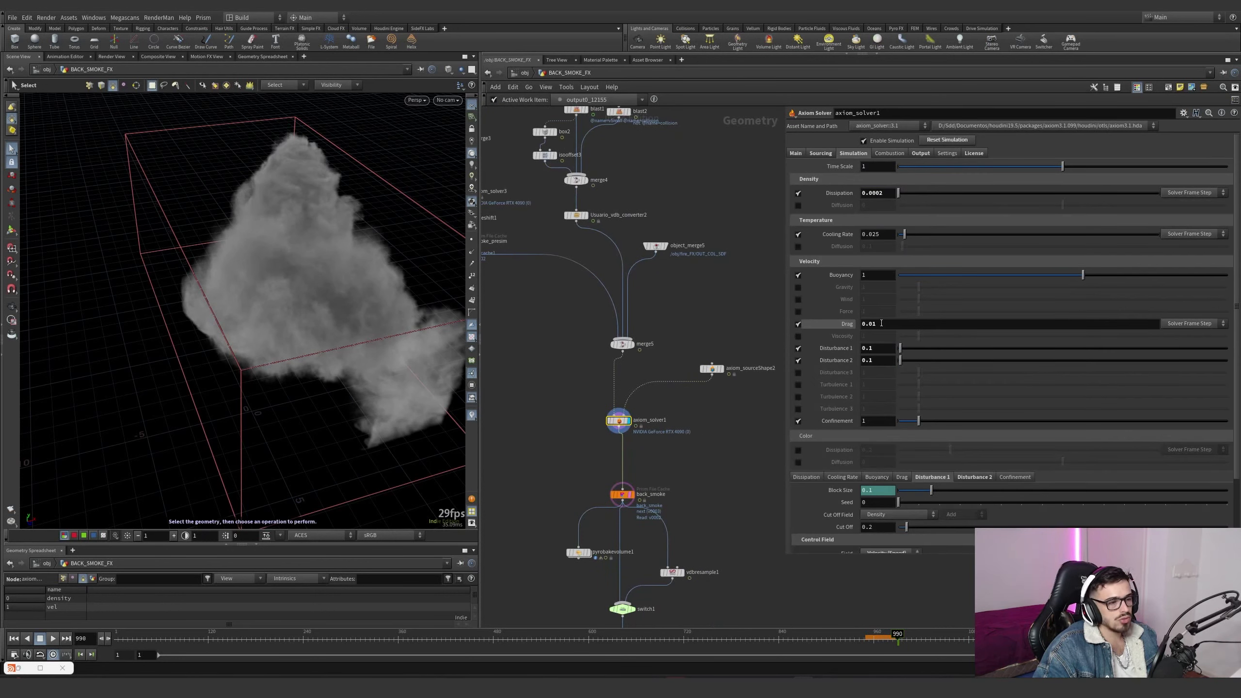
click(863, 323)
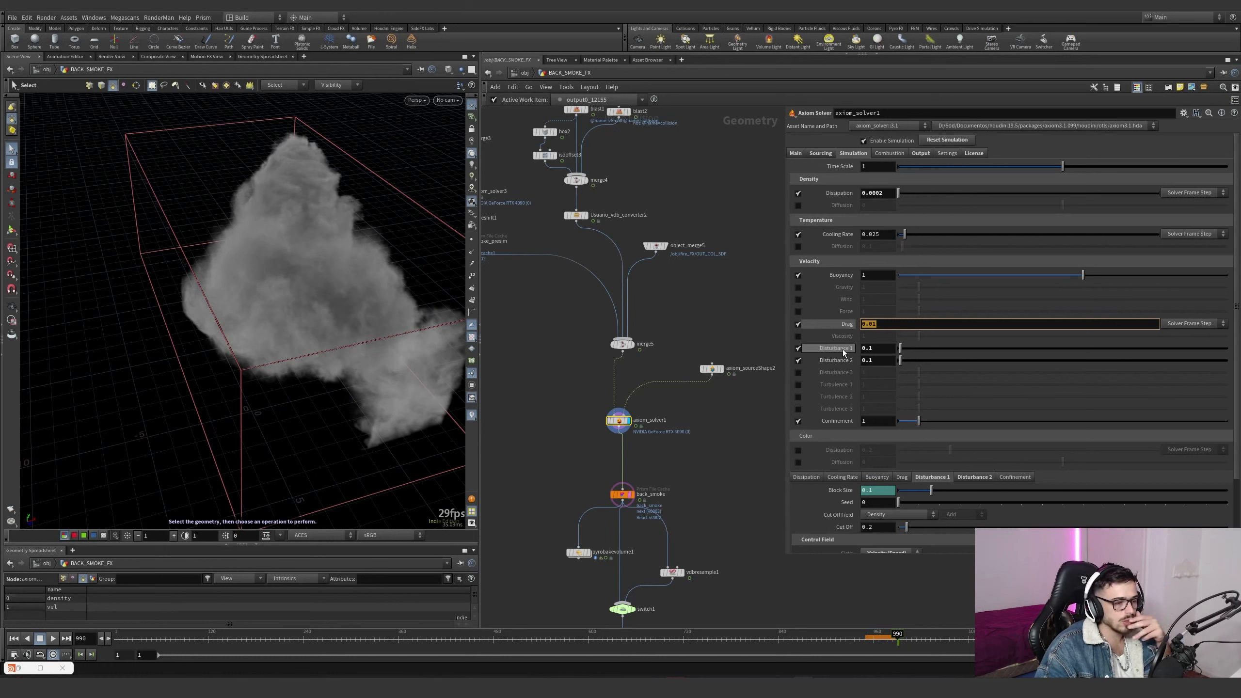
click(869, 348)
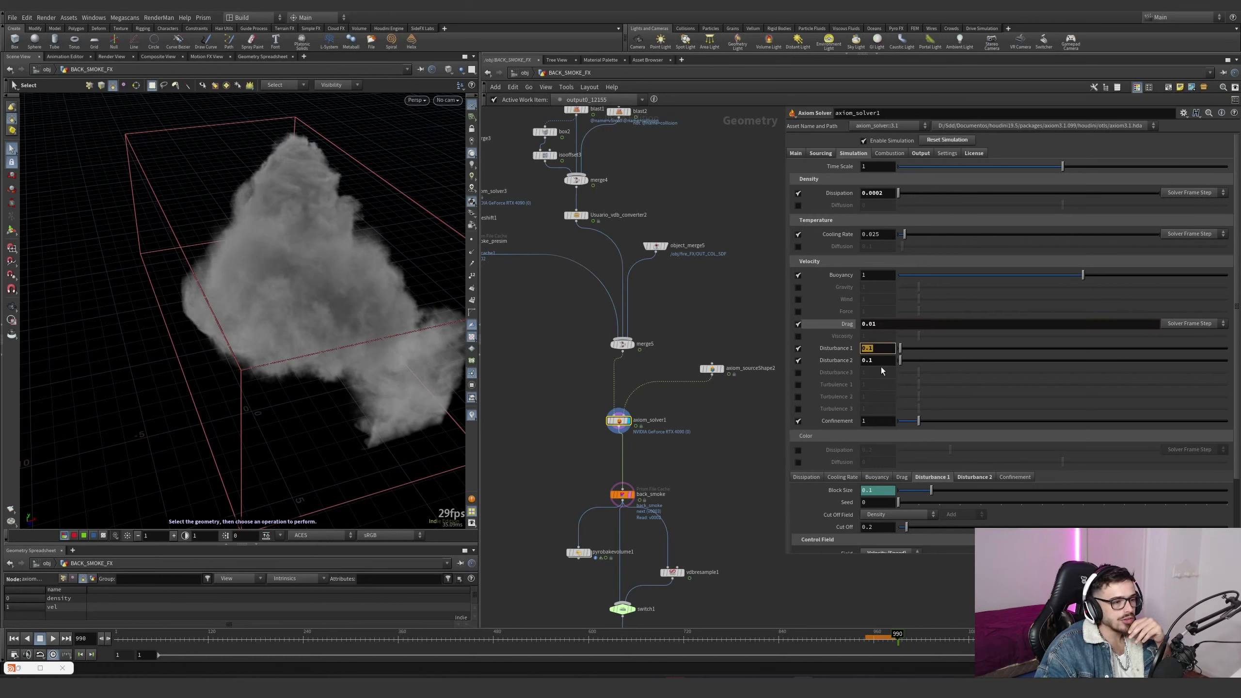
click(874, 361)
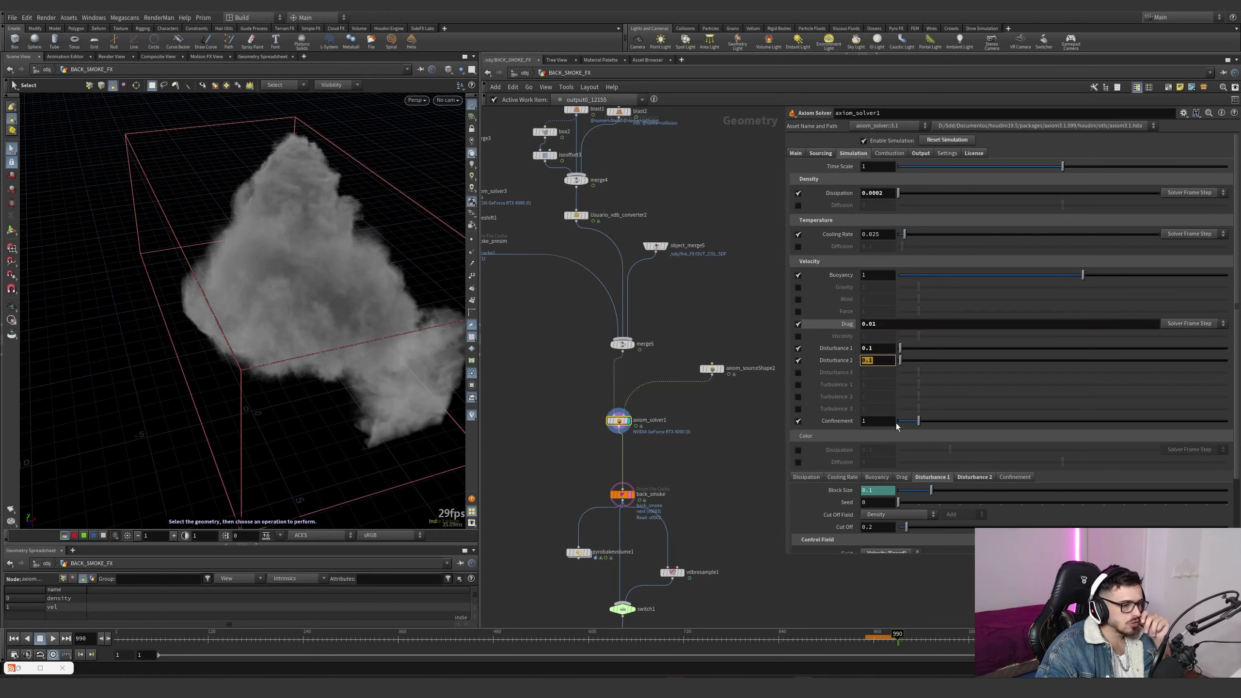
scroll(901, 456, down, 1)
scroll(965, 469, down, 3)
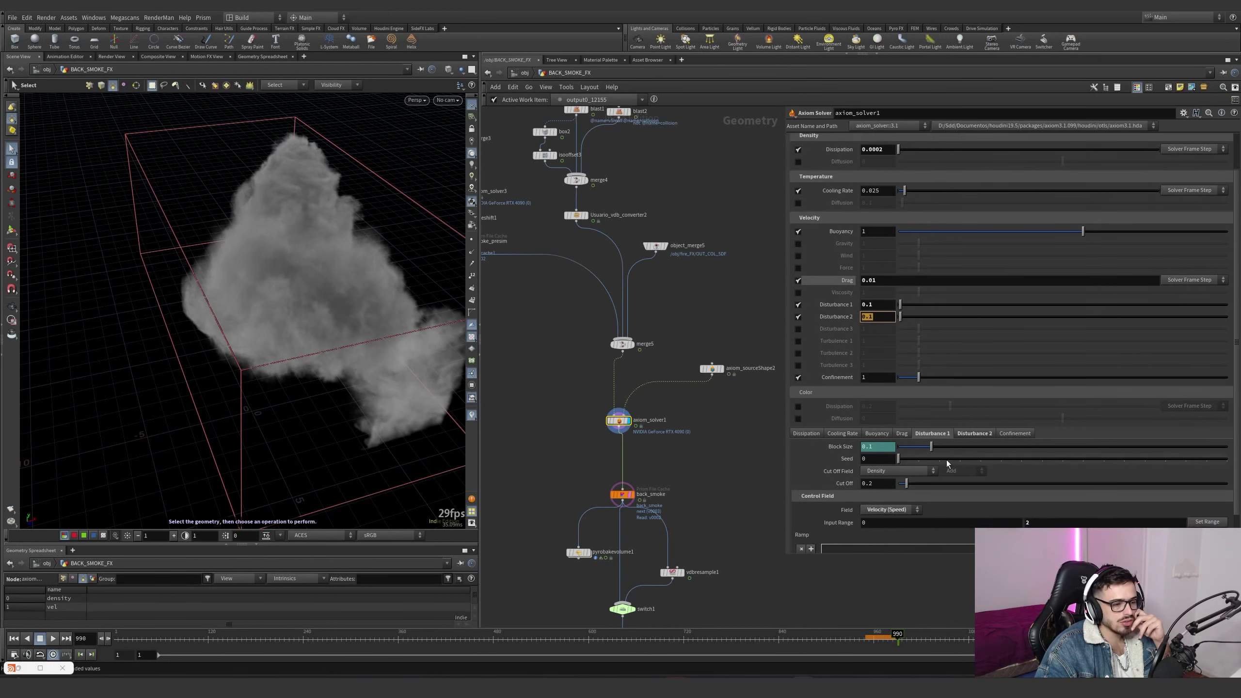
Compare the block size, cutoff and control field settings of Disturbance 1 and Disturbance 2 on axiom_solver1, and check its confinement
click(983, 432)
scroll(876, 457, down, 2)
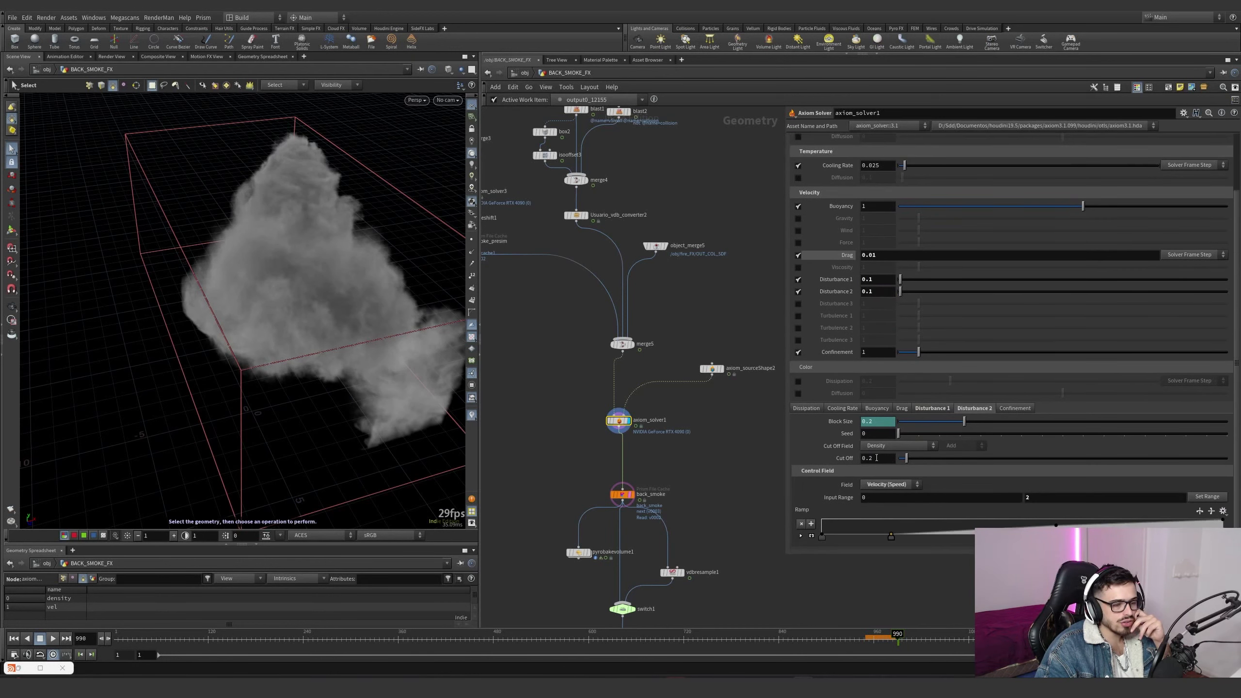
click(942, 408)
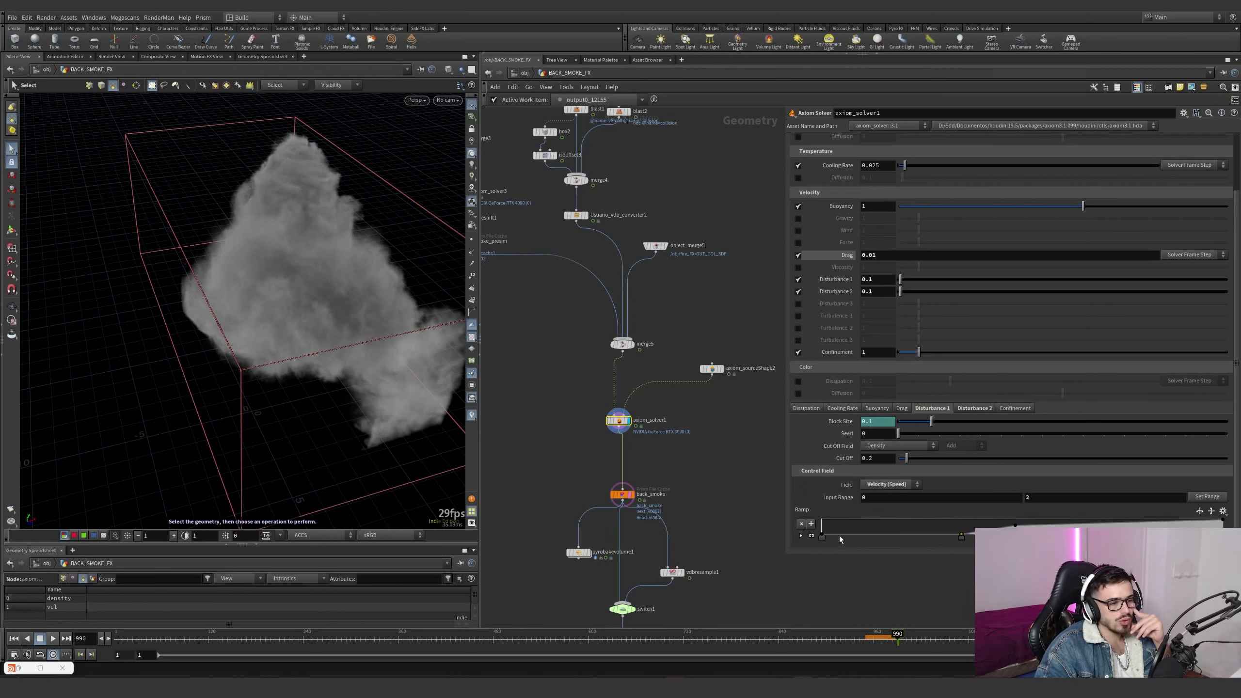
click(964, 410)
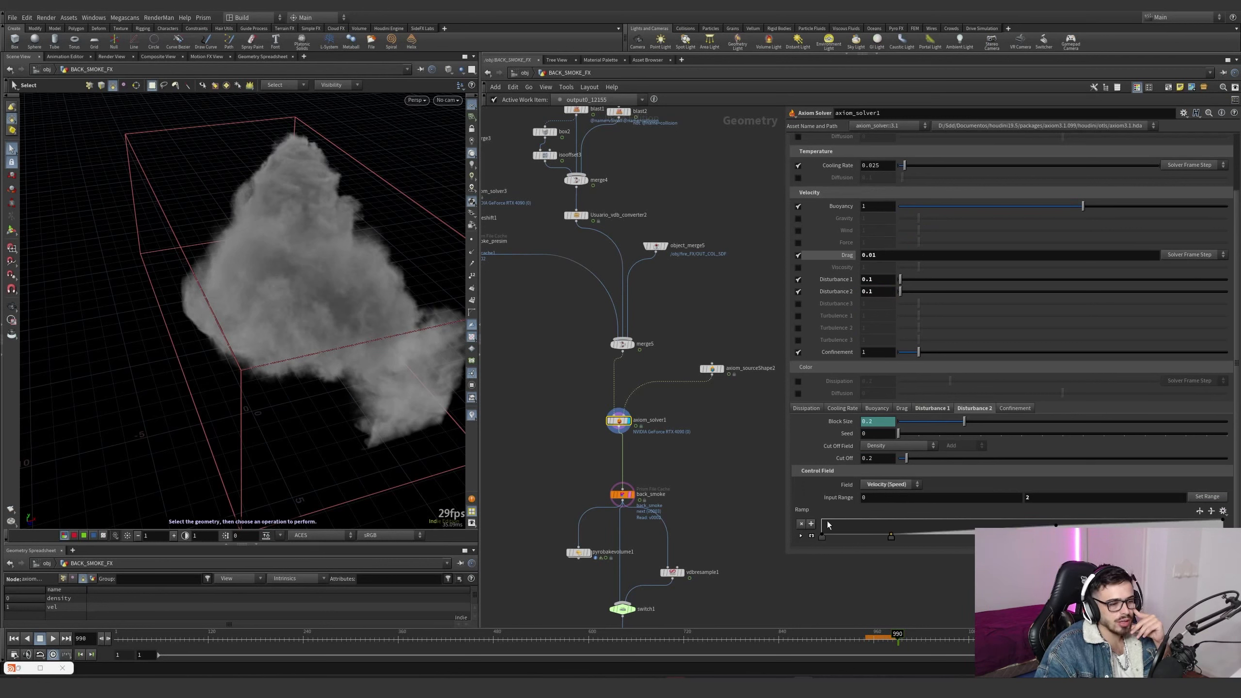
scroll(847, 341, up, 5)
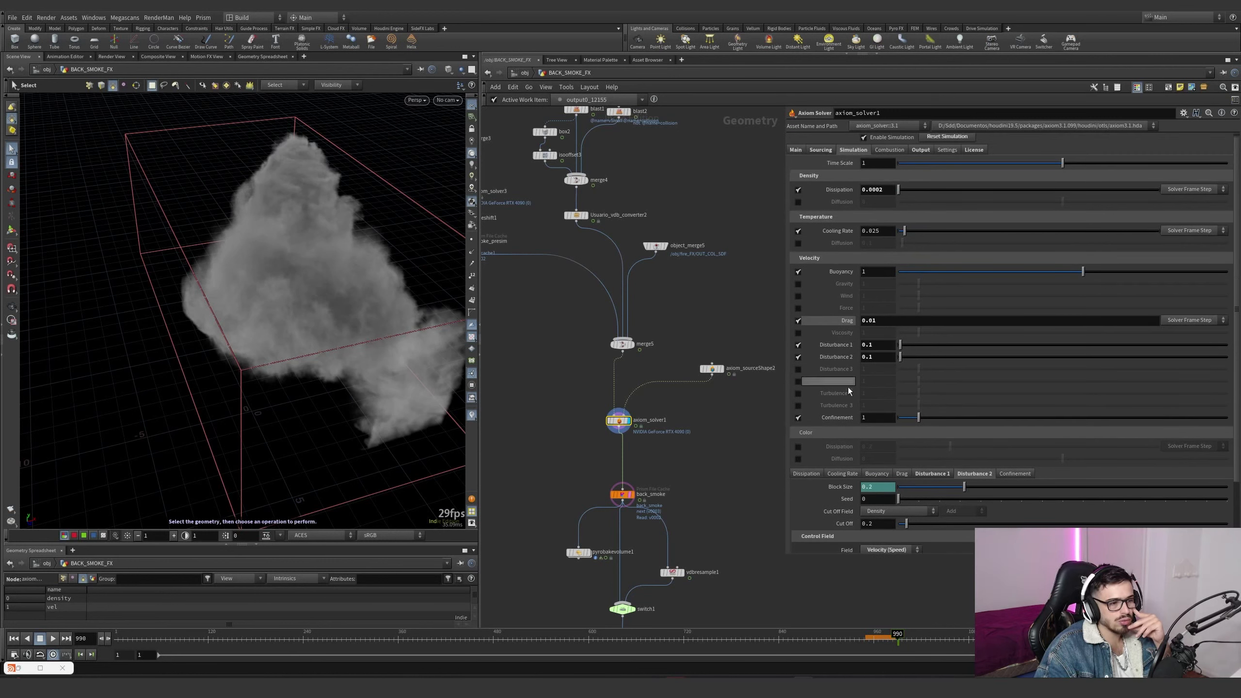
scroll(840, 381, up, 1)
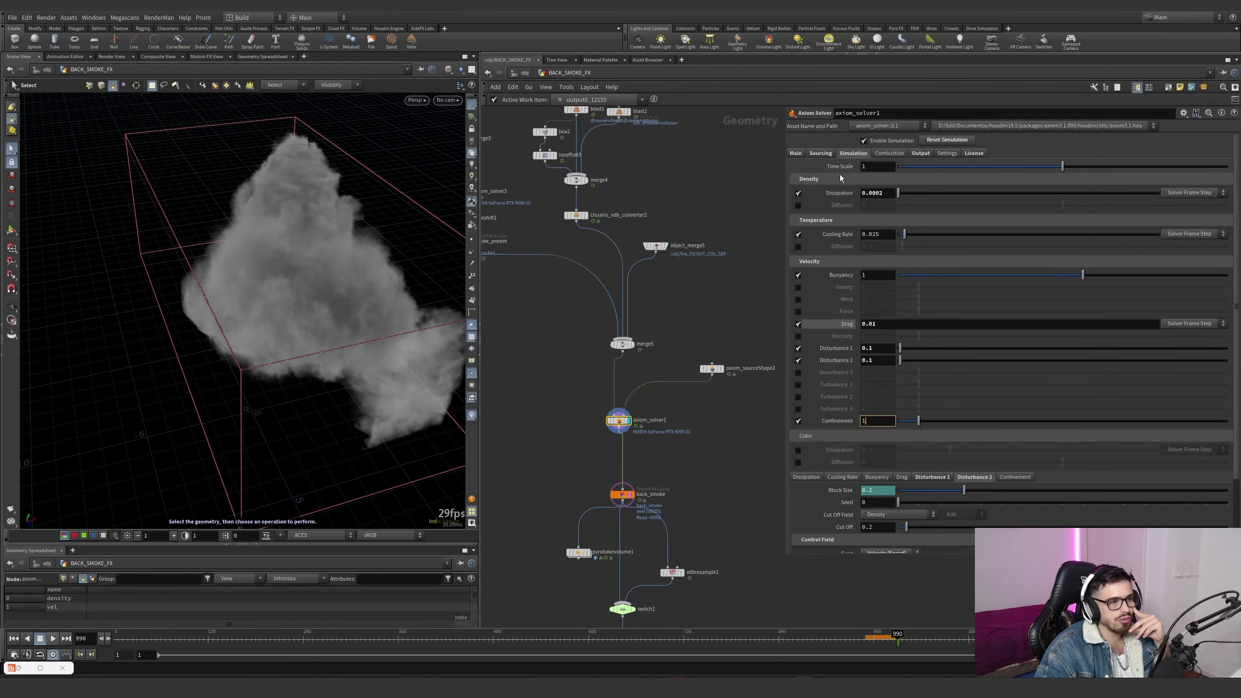
Show the sourcing settings of axiom_solver1 and play its simulation from frame 990 to frame 999
click(821, 154)
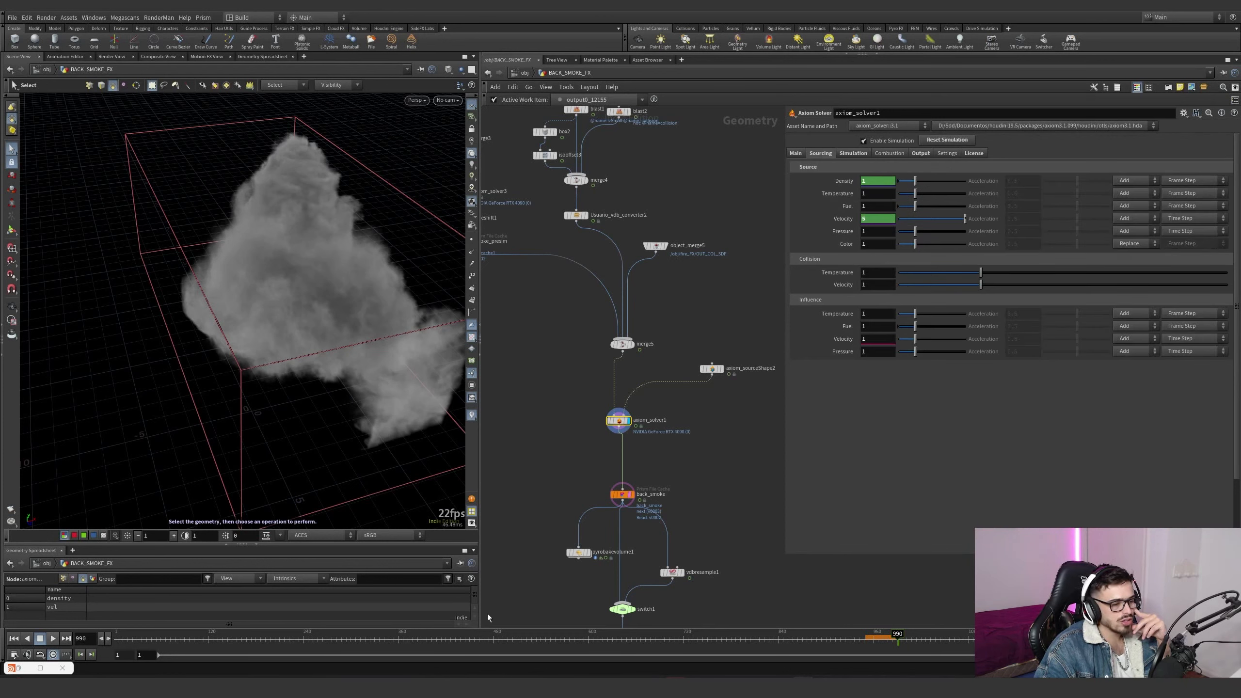
click(52, 640)
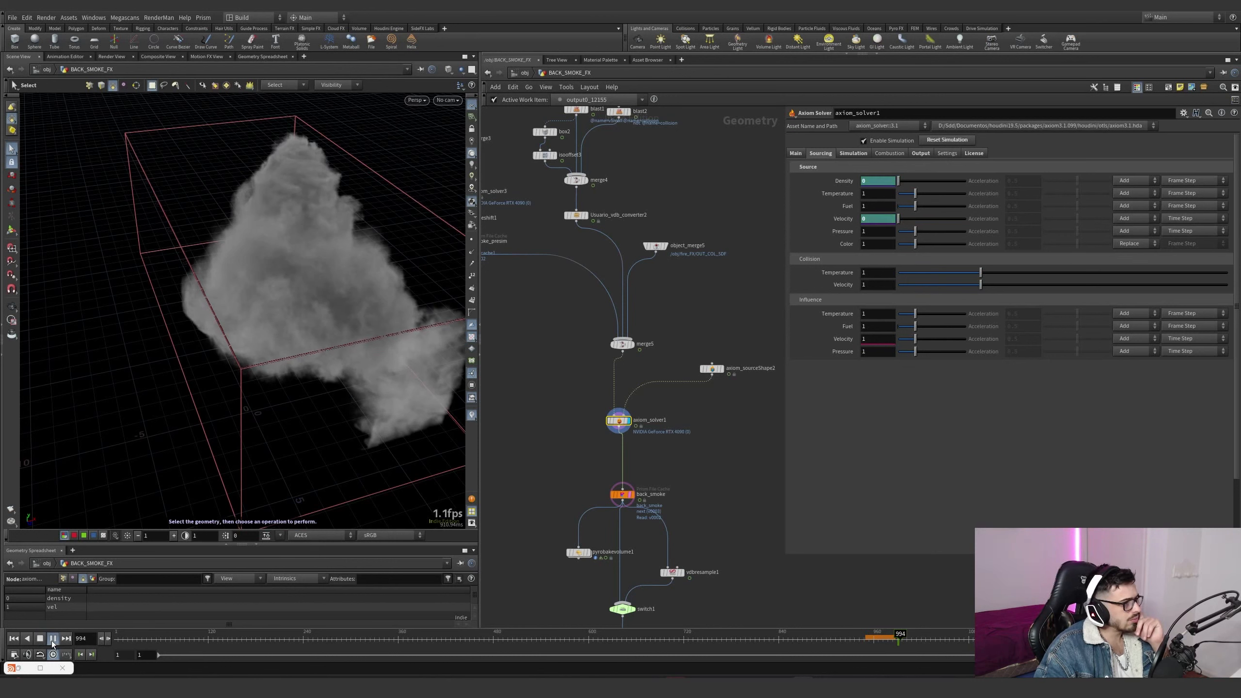
click(54, 639)
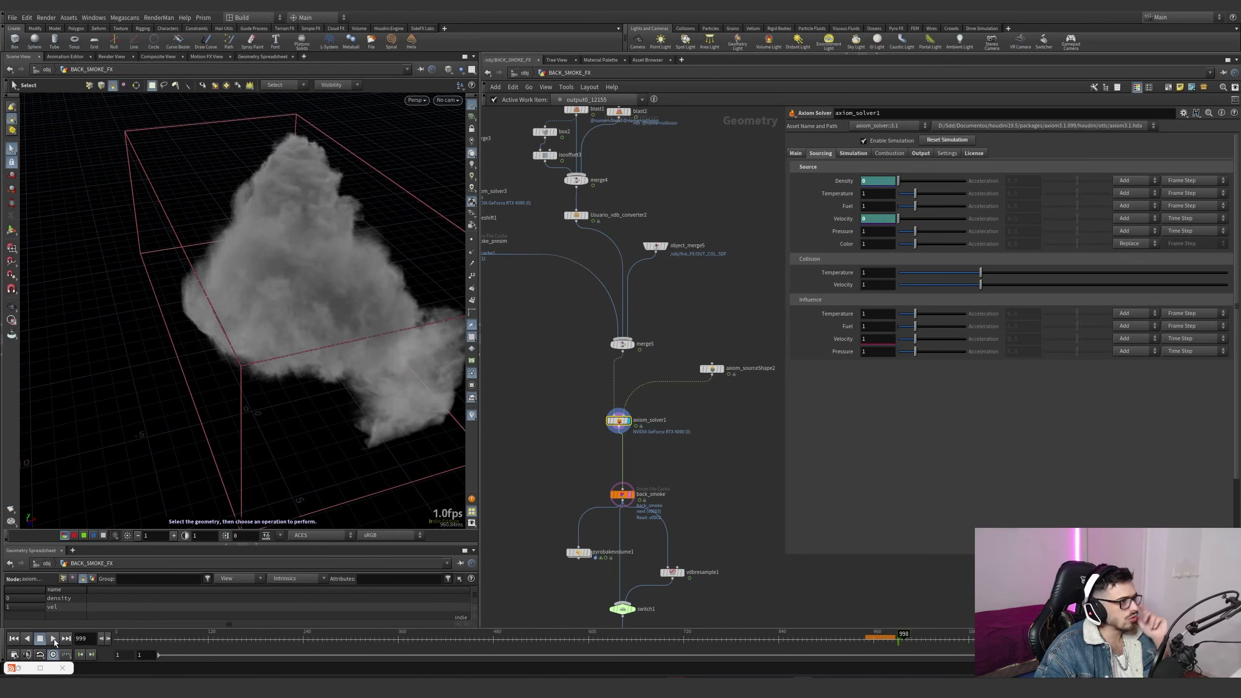
Display the back_smoke cache node and scrub forward to about frame 1133 to view its cached smoke
middle_drag(530, 280, 635, 362)
mouse_move(624, 362)
mouse_down()
mouse_move(534, 312)
mouse_move(624, 363)
mouse_up()
middle_drag(659, 427, 567, 310)
click(646, 461)
drag(676, 450, 628, 470)
drag(903, 637, 1013, 645)
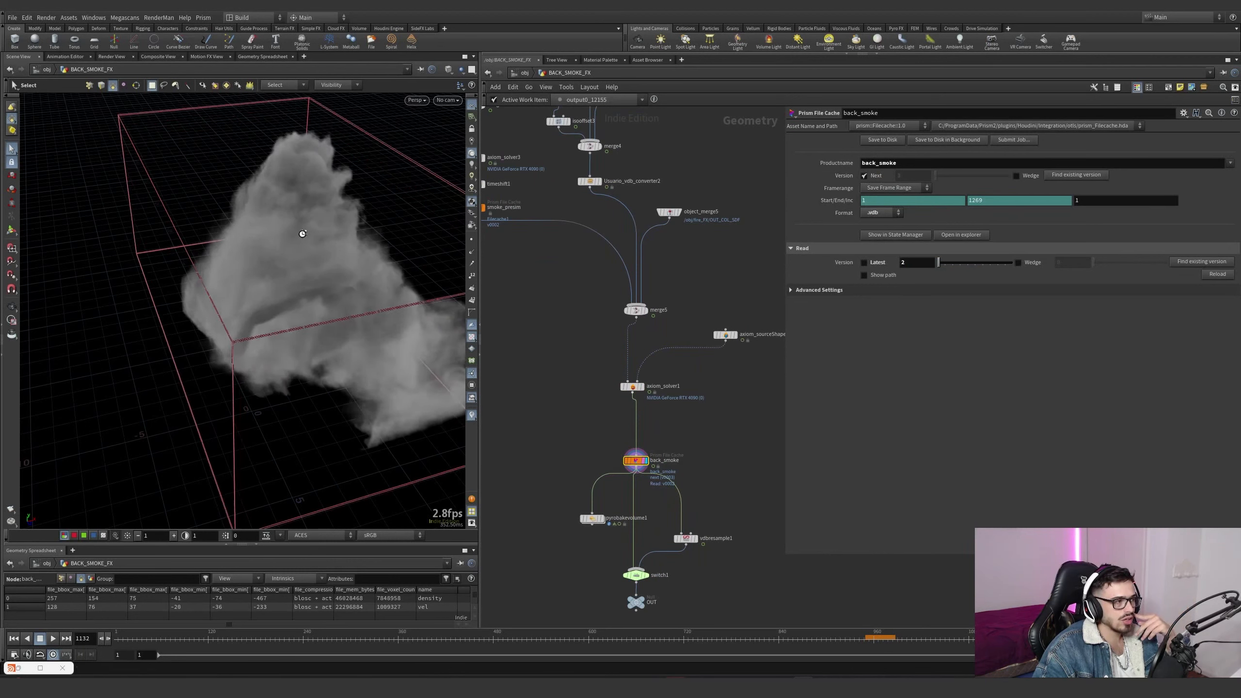
click(301, 172)
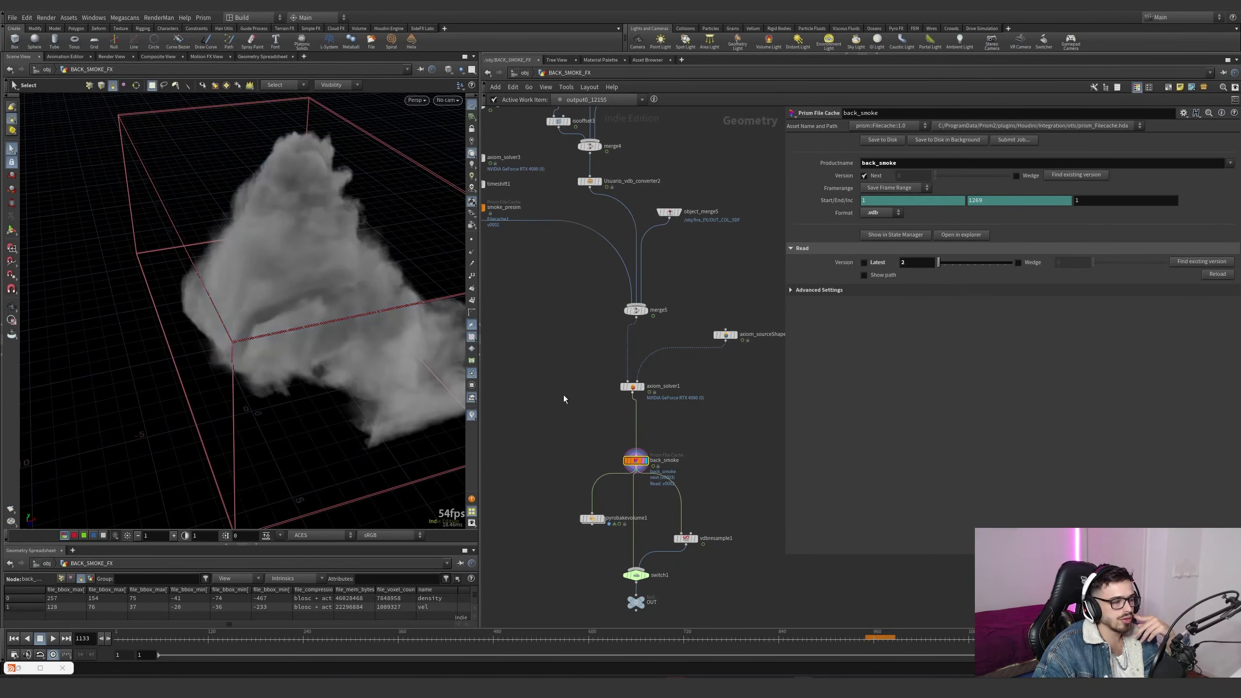
middle_drag(671, 462, 664, 406)
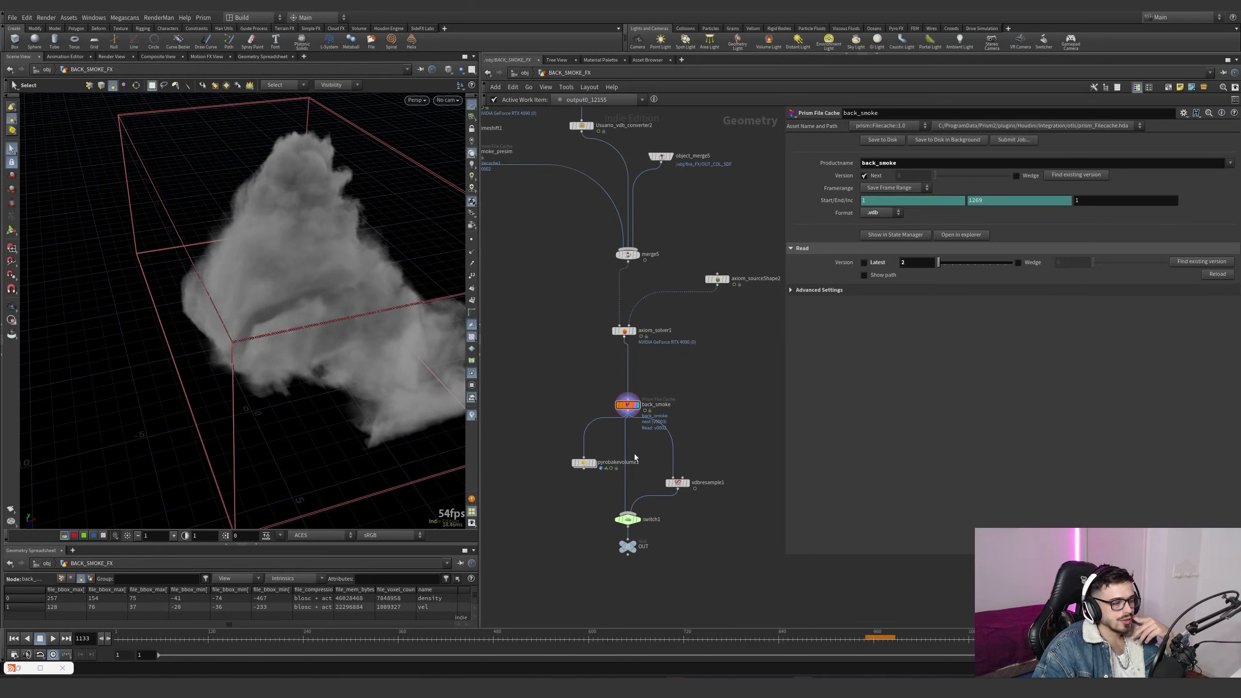
scroll(698, 415, down, 6)
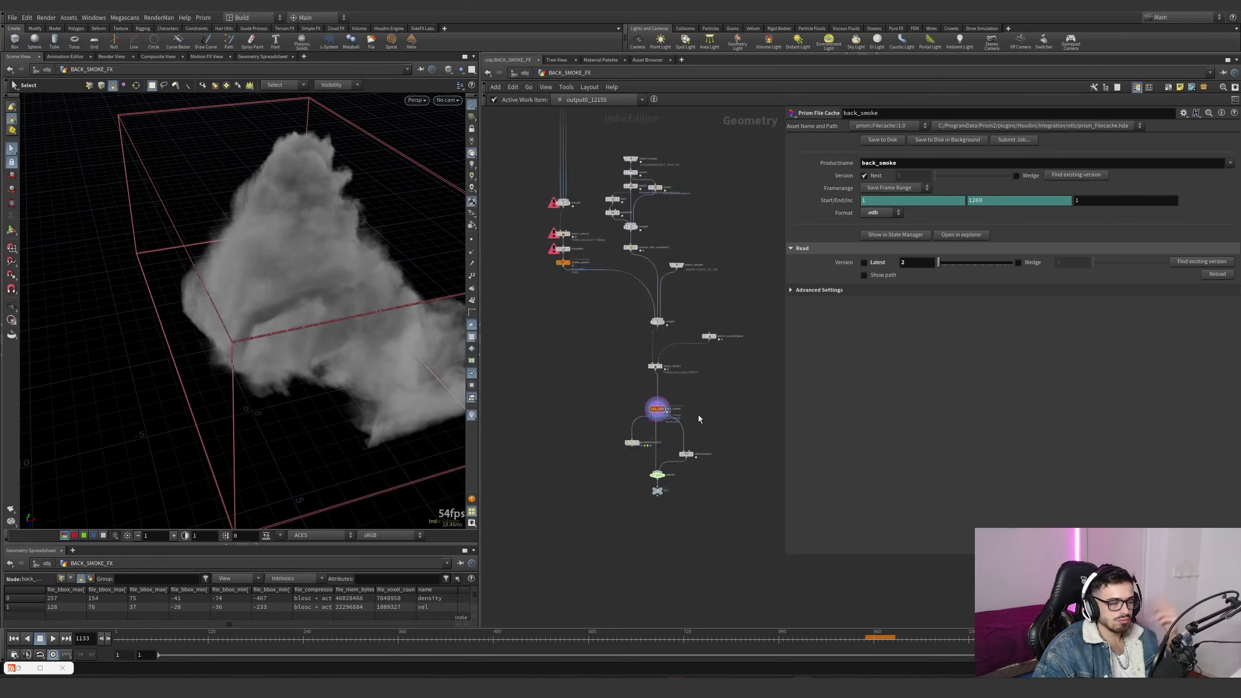
Disable the simulation on axiom_solver1 in BACK_SMOKE_FX and select the back_smoke cache node
click(522, 74)
double_click(580, 380)
scroll(637, 484, up, 5)
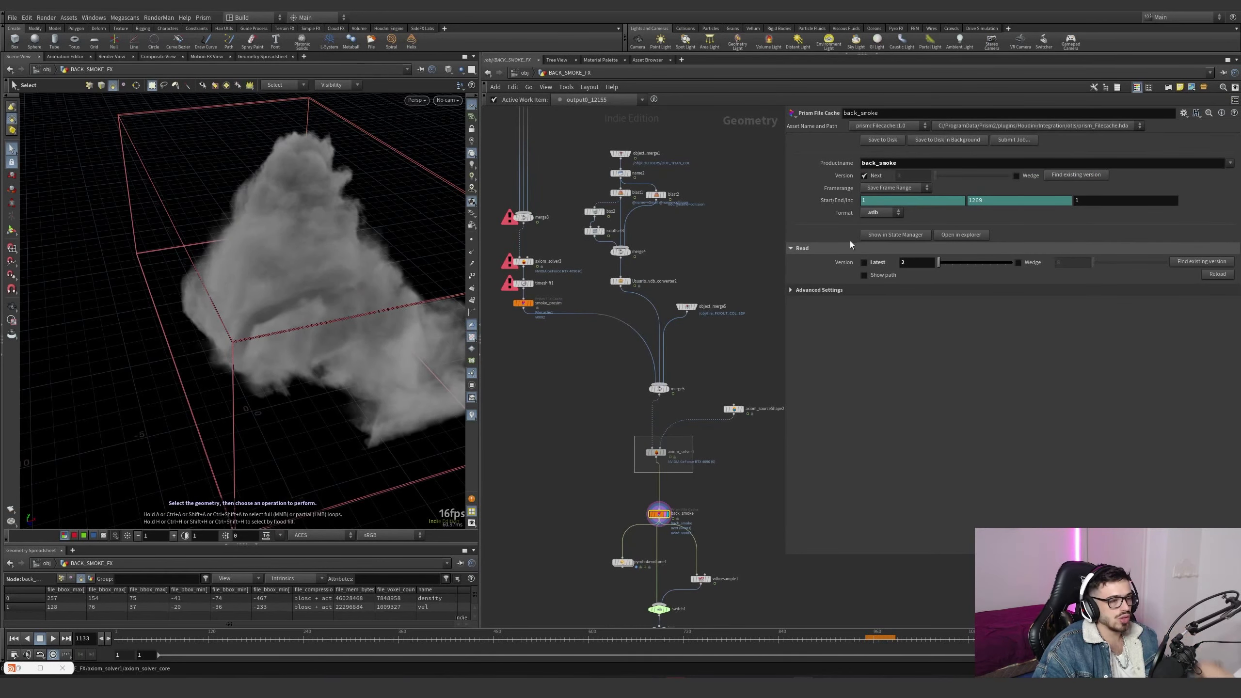
middle_drag(572, 479, 575, 385)
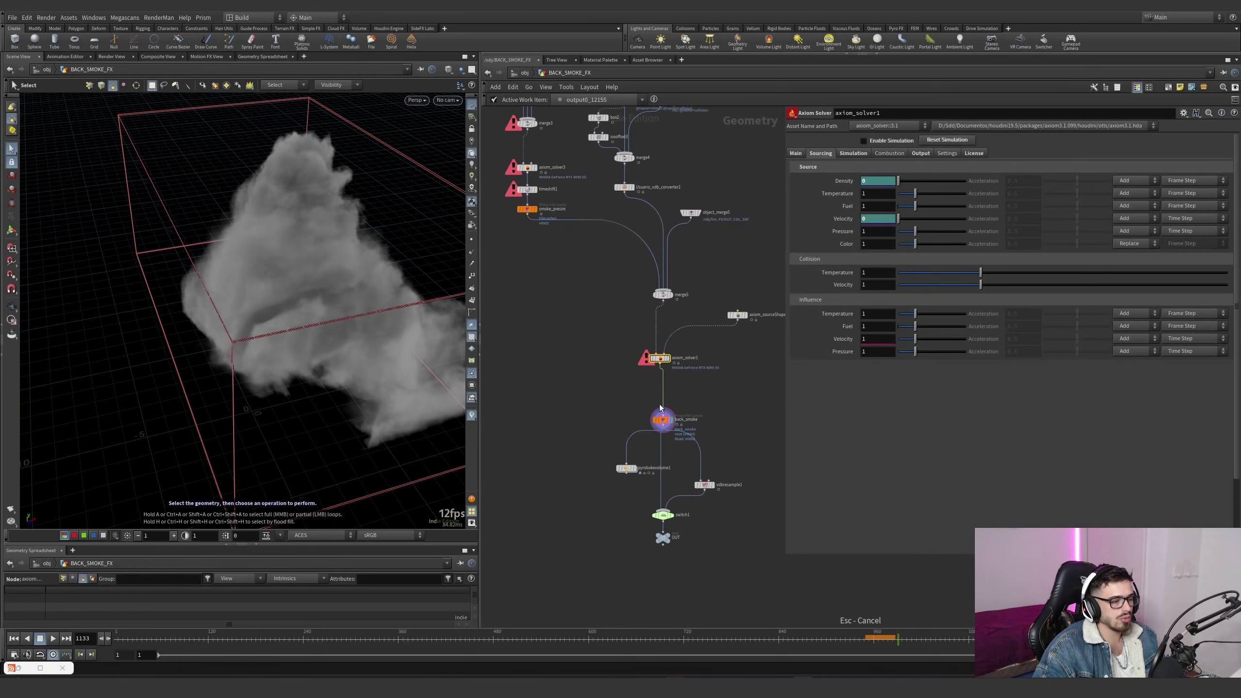
click(663, 420)
Return to the object level, hide BACK_SMOKE_FX and open the GROUND_FILL_SMOKE network
click(524, 73)
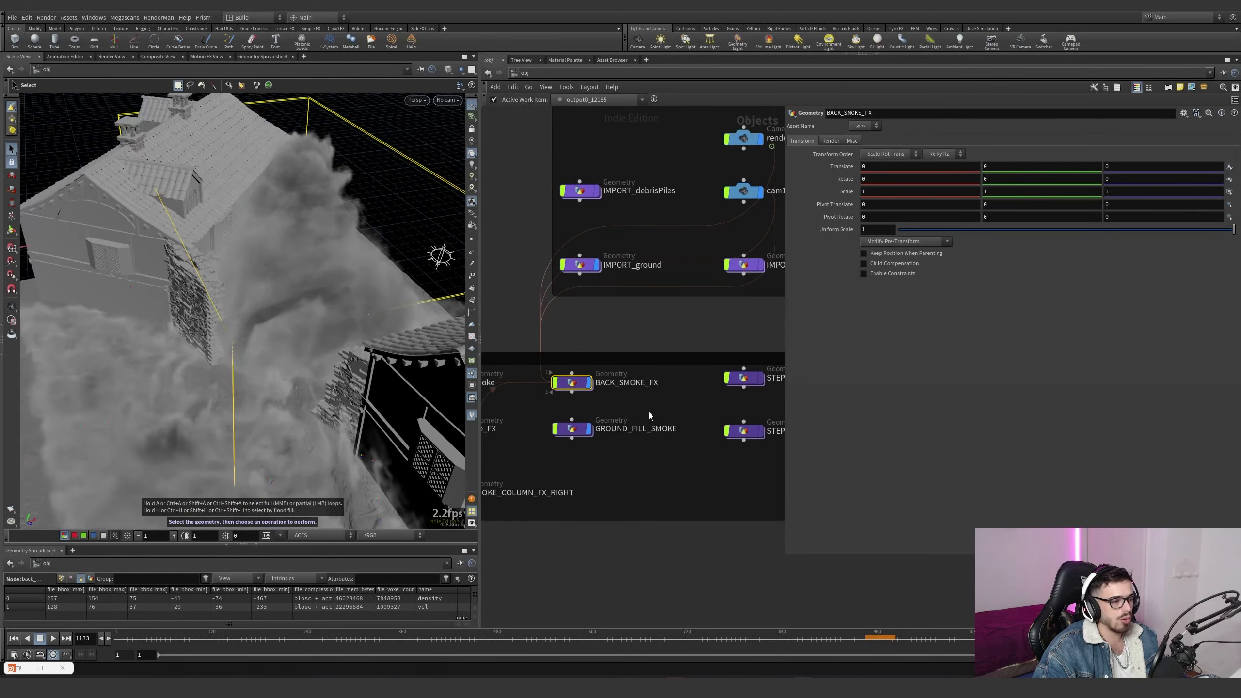
click(652, 359)
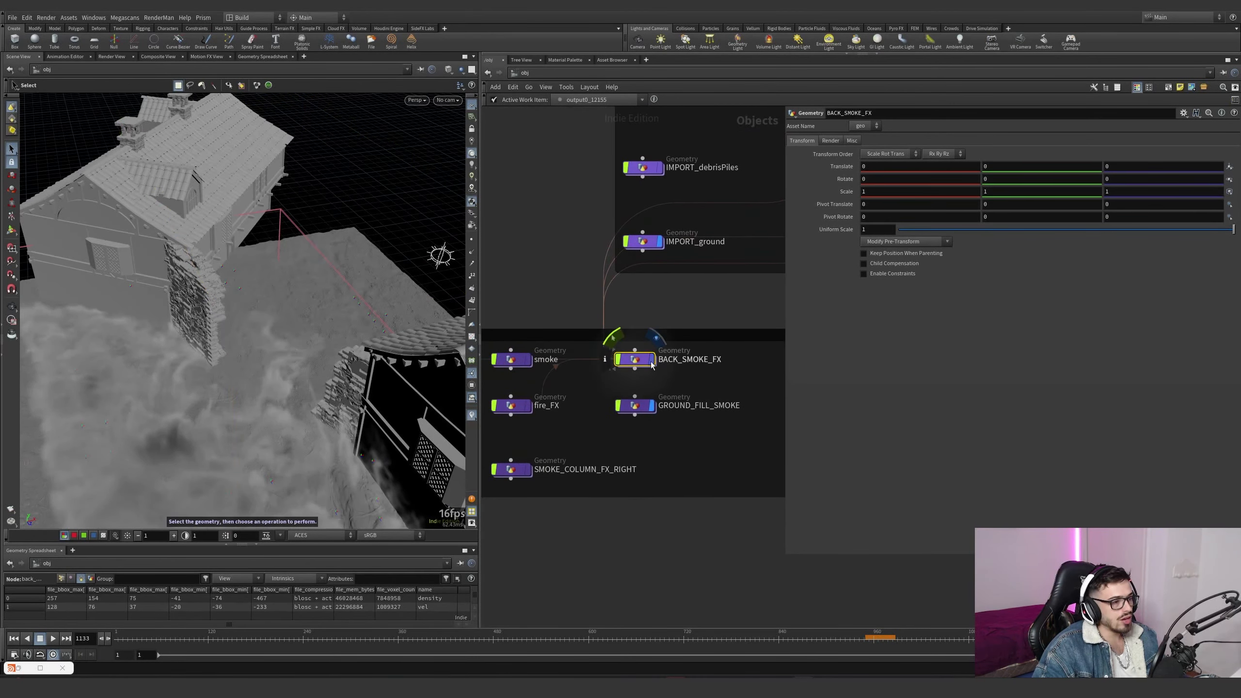
double_click(634, 405)
alt+drag(205, 361, 421, 277)
middle_drag(636, 266, 661, 305)
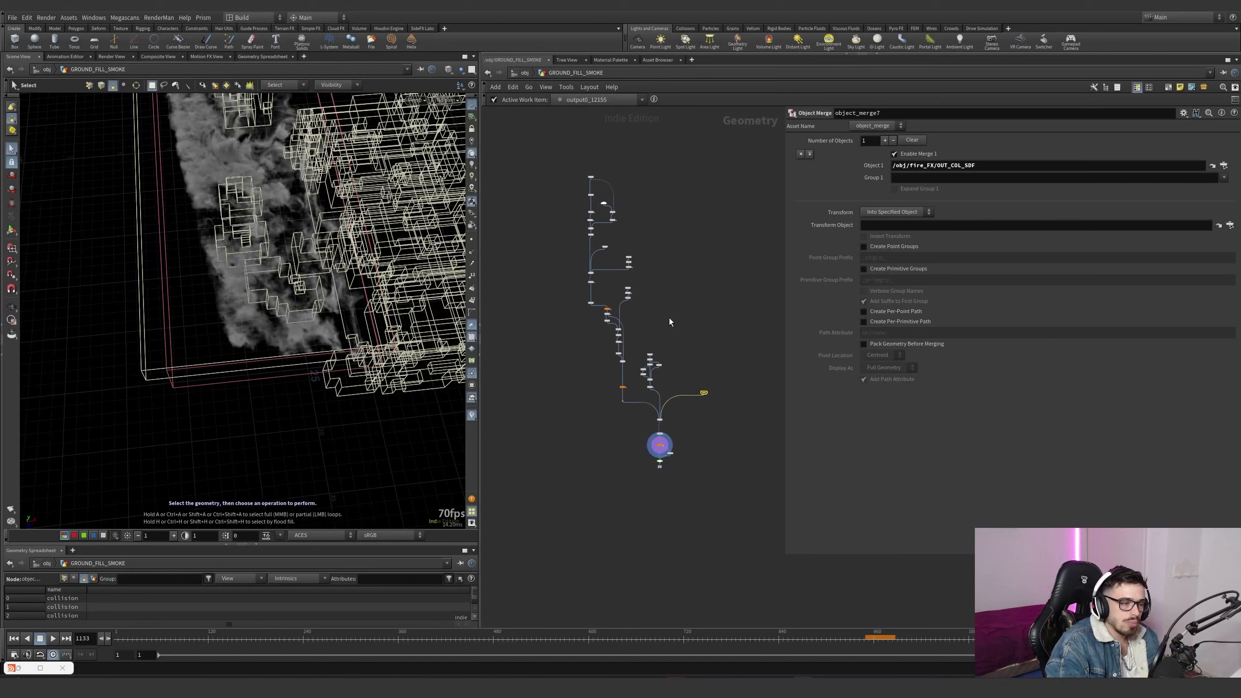
Trace the GROUND_FILL_SMOKE source by displaying box3, the merged volumes in merge7 and their placement in transform3
drag(748, 162, 655, 206)
scroll(599, 206, up, 8)
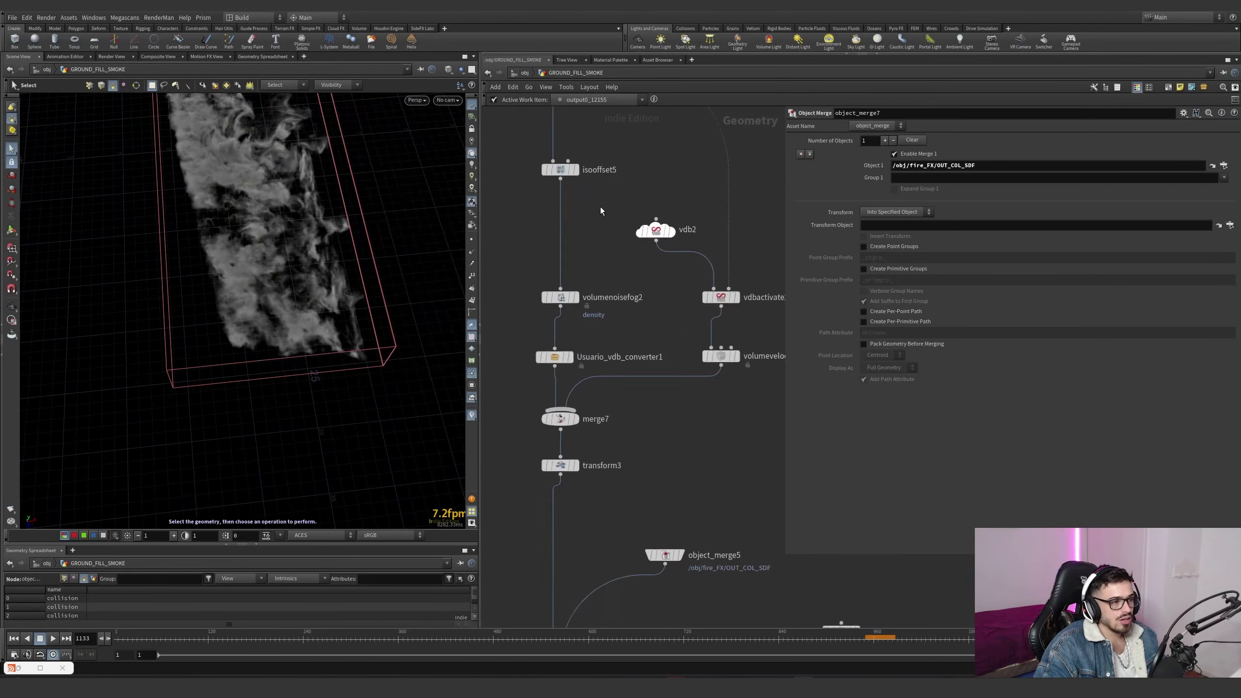
middle_drag(600, 207, 605, 300)
scroll(605, 303, down, 1)
scroll(605, 303, down, 1)
click(591, 175)
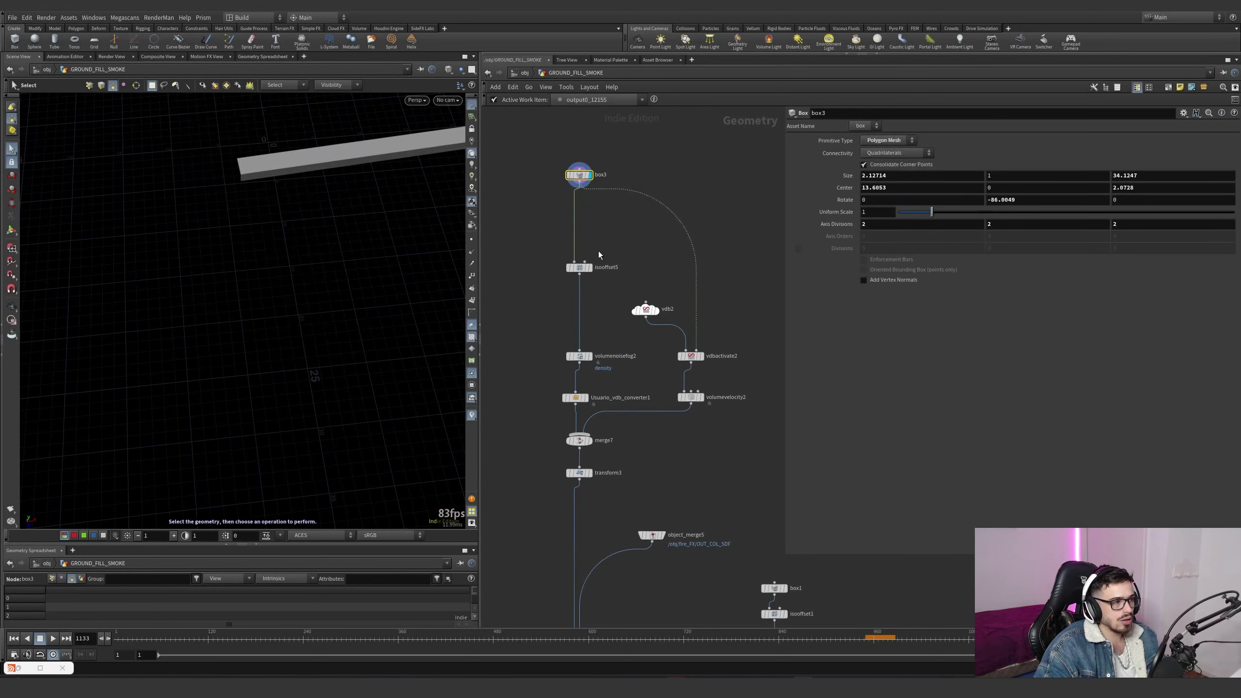
scroll(599, 254, down, 1)
click(594, 398)
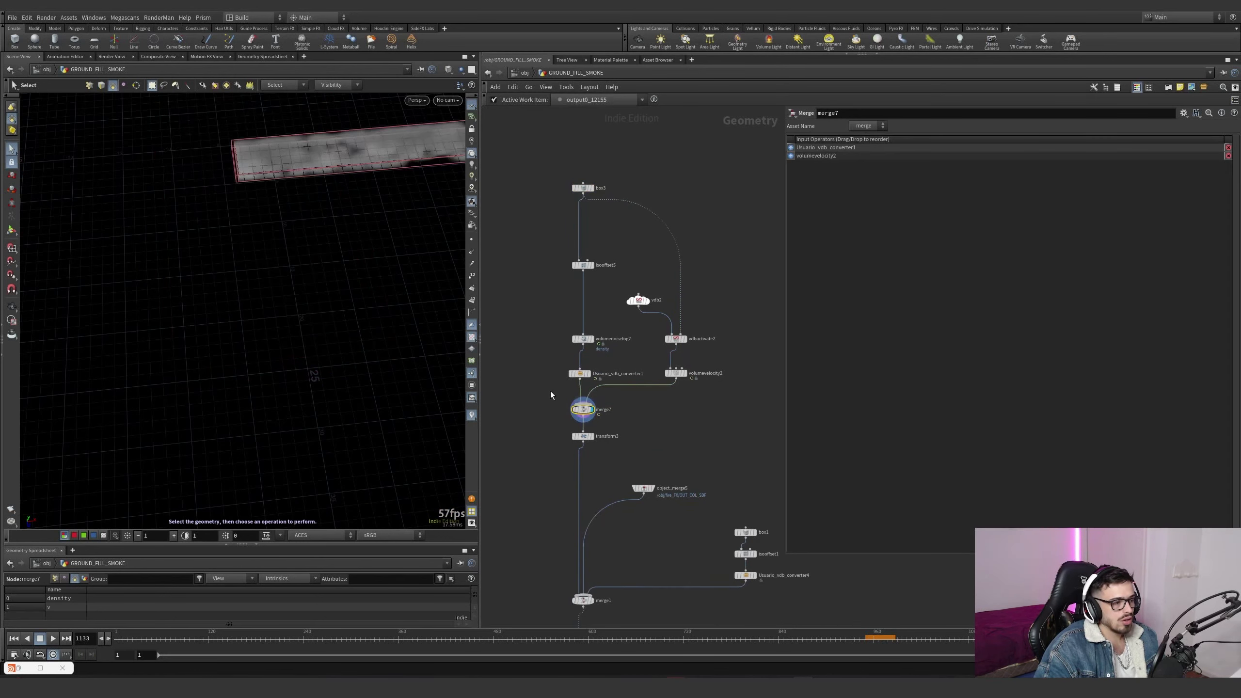
middle_drag(588, 435, 572, 338)
click(575, 339)
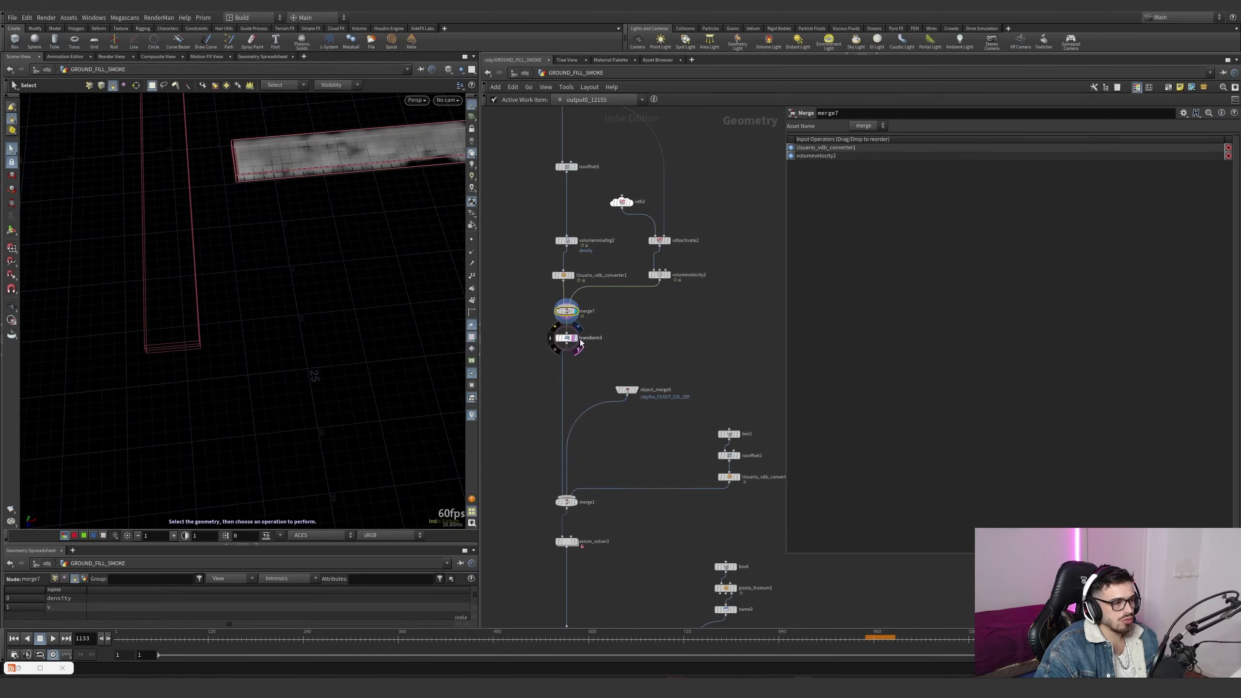
Inspect the curl noise settings of volumevelocity2 and the voxel sizes in transform3's node information
click(659, 275)
click(824, 166)
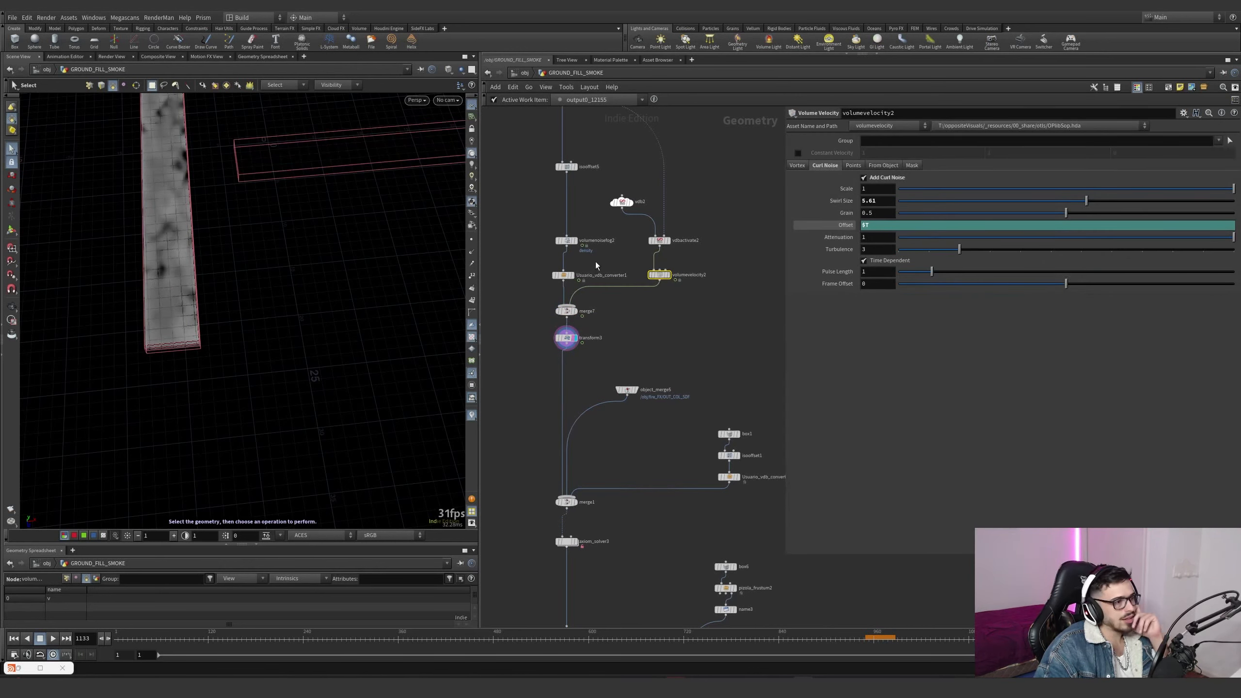
middle_drag(620, 368, 610, 328)
middle_click(558, 300)
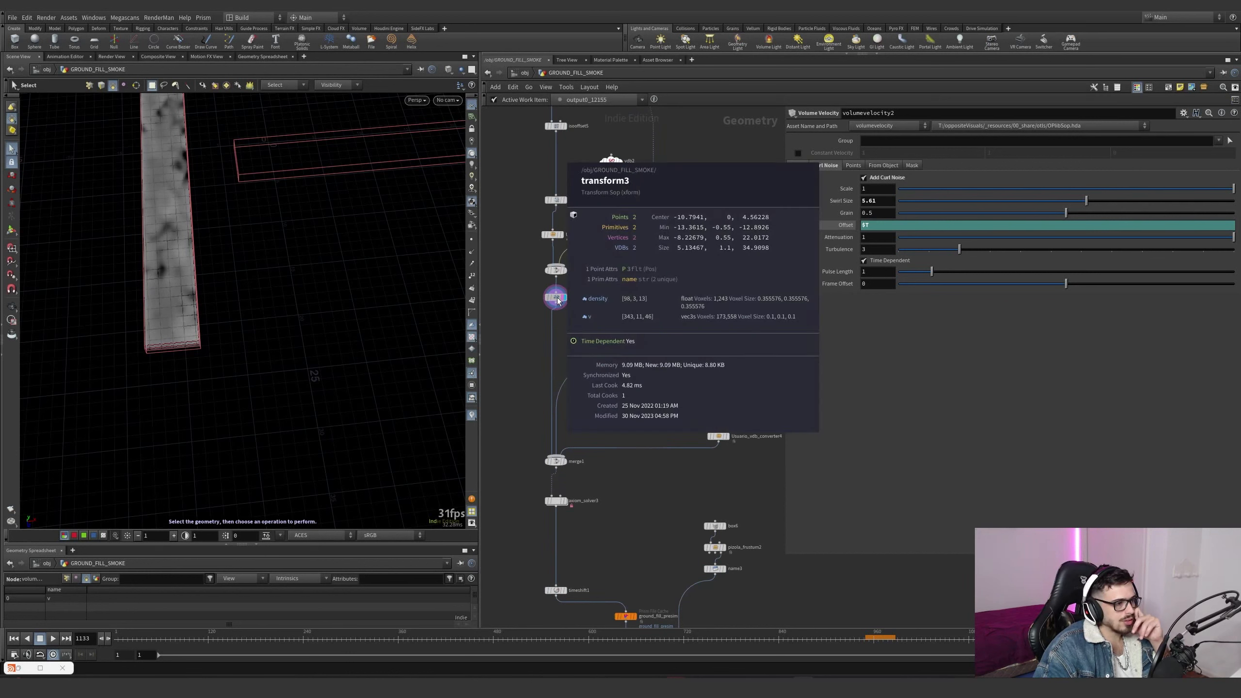
Display the object_merge5 collider and the Usuario_vdb_converter4 sink volume, and review the settings of isooffset1
click(626, 348)
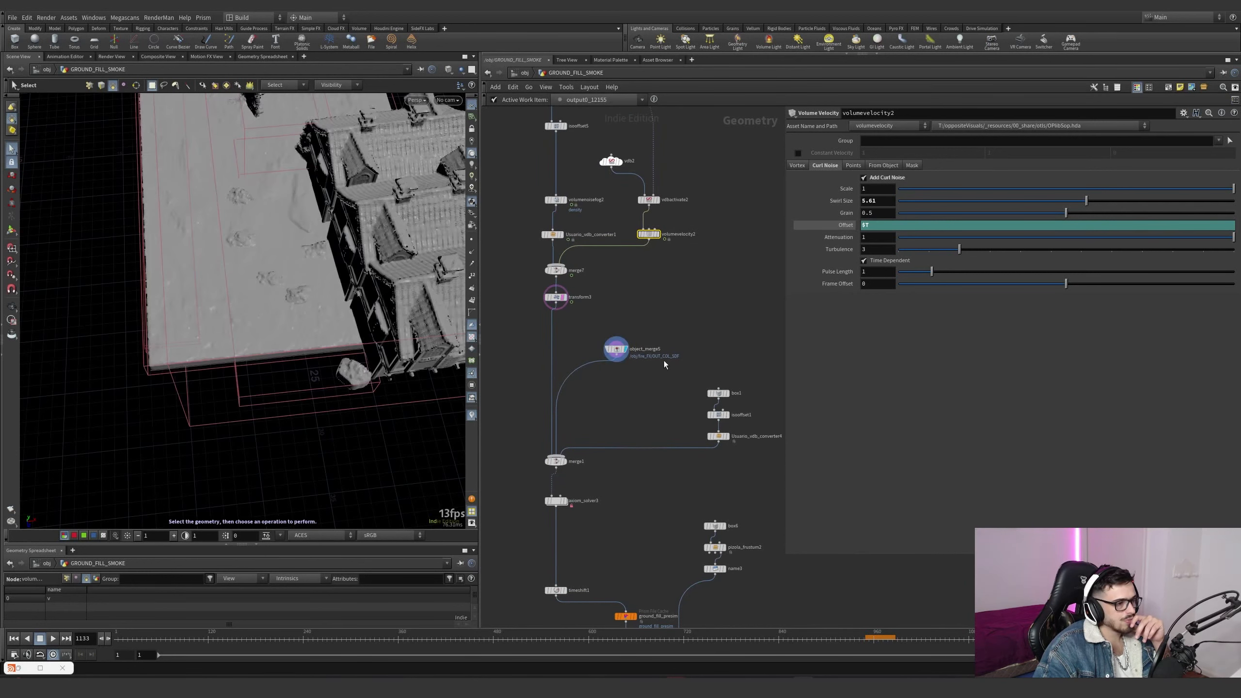
click(615, 349)
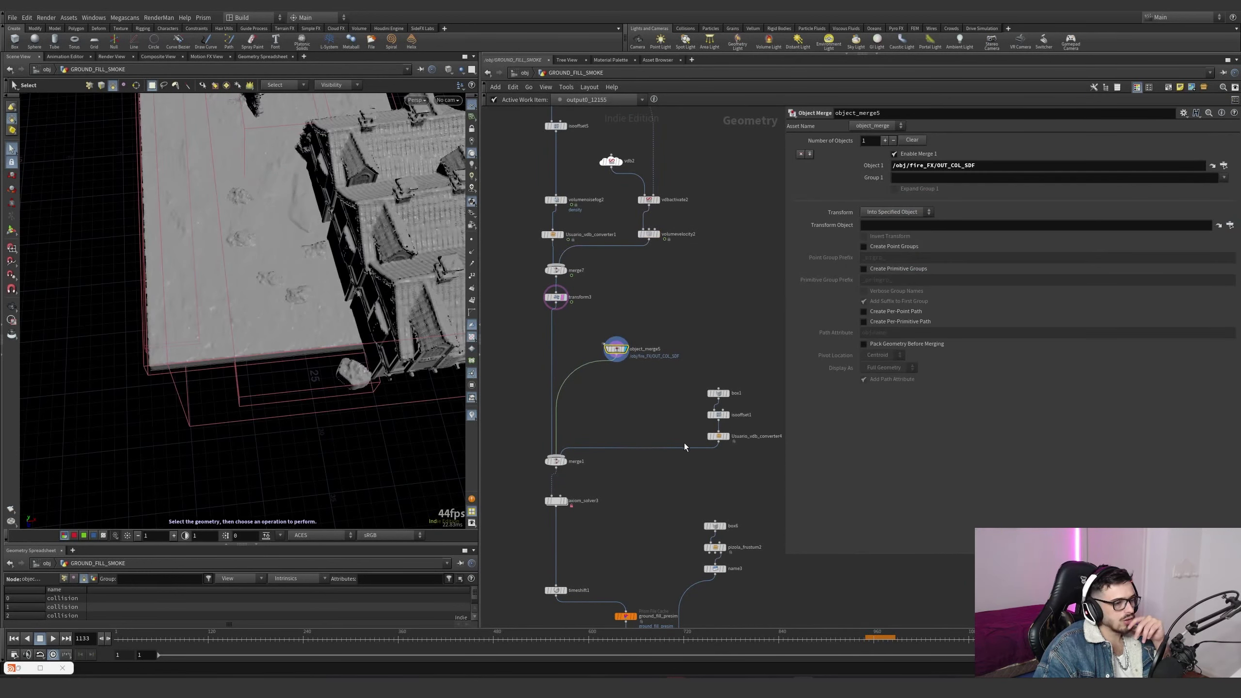
click(728, 436)
click(718, 436)
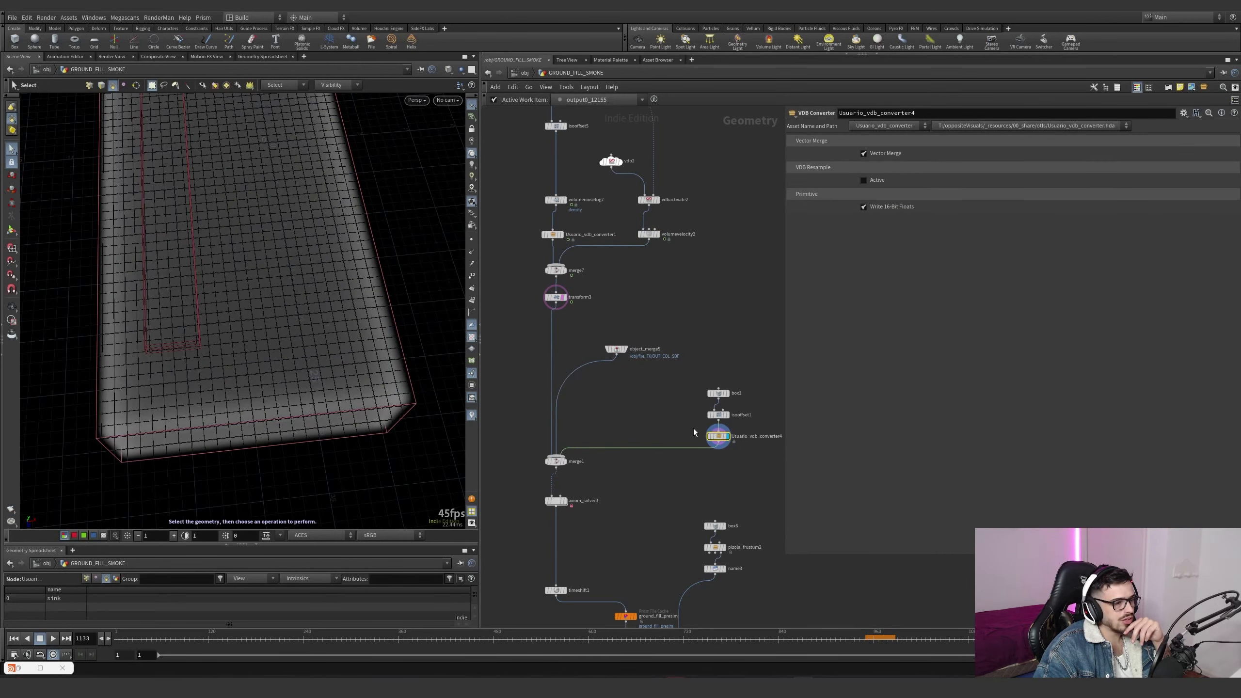
click(719, 414)
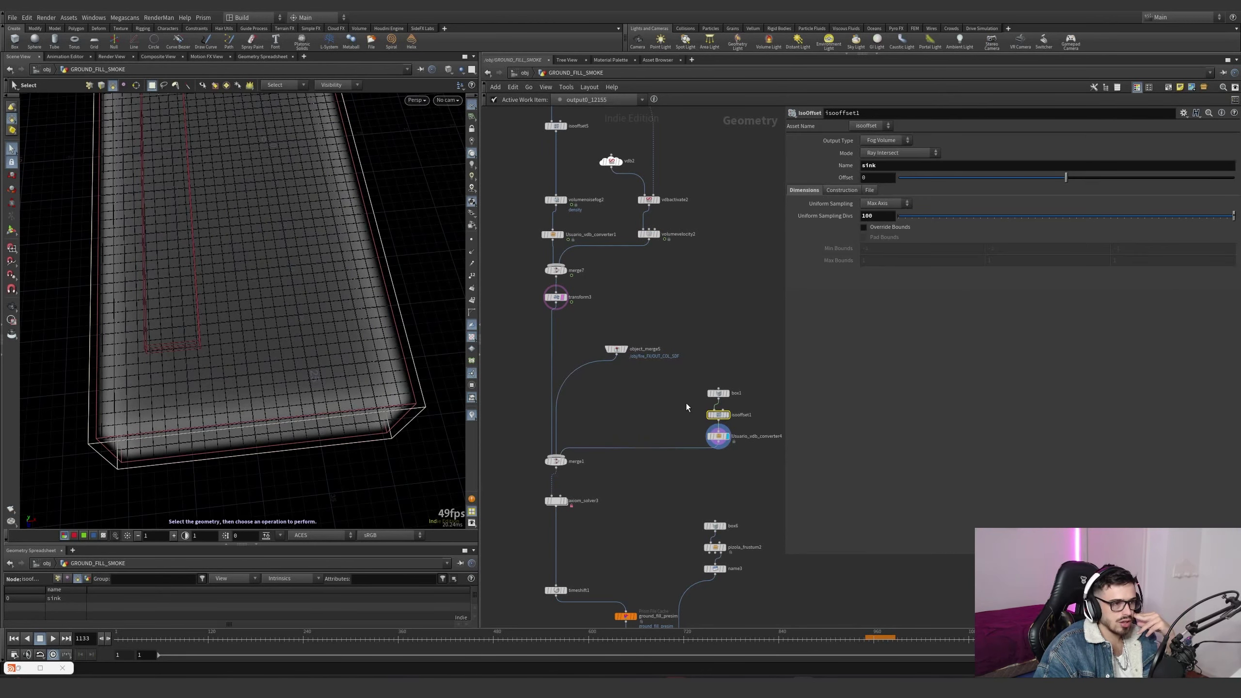
Display merge1 and view its combined source, collider and sink volumes from the side
middle_drag(678, 404, 681, 373)
click(566, 430)
click(558, 430)
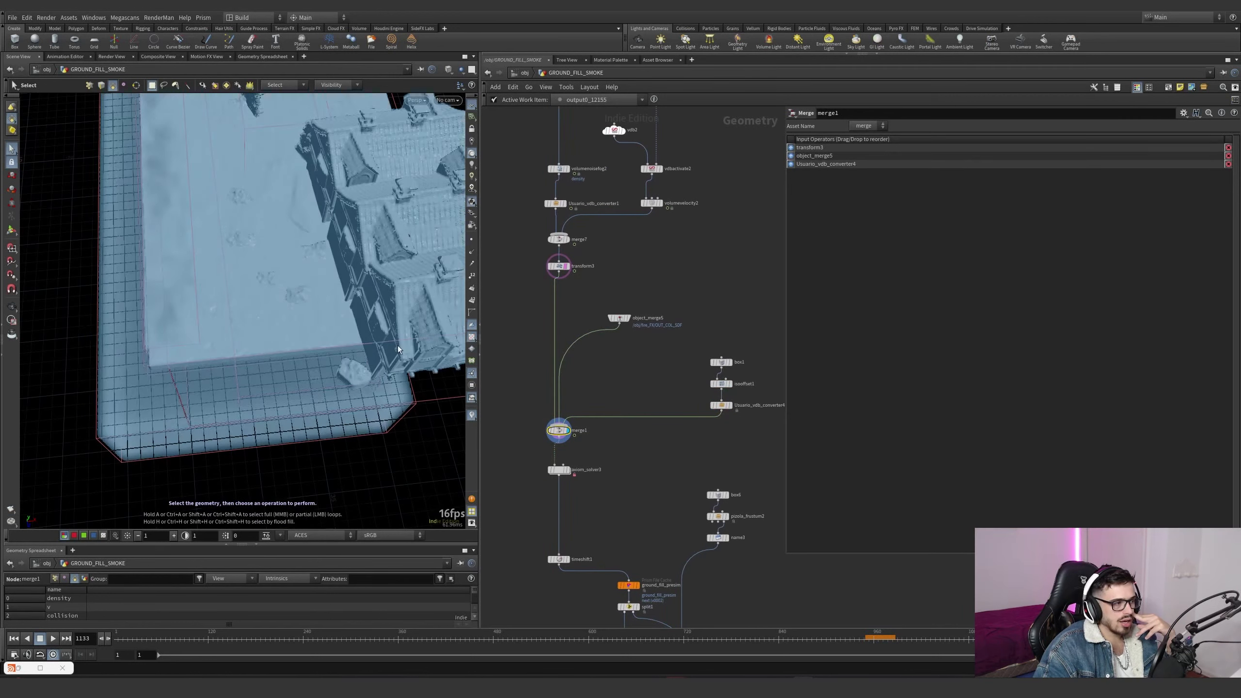
alt+drag(343, 304, 203, 227)
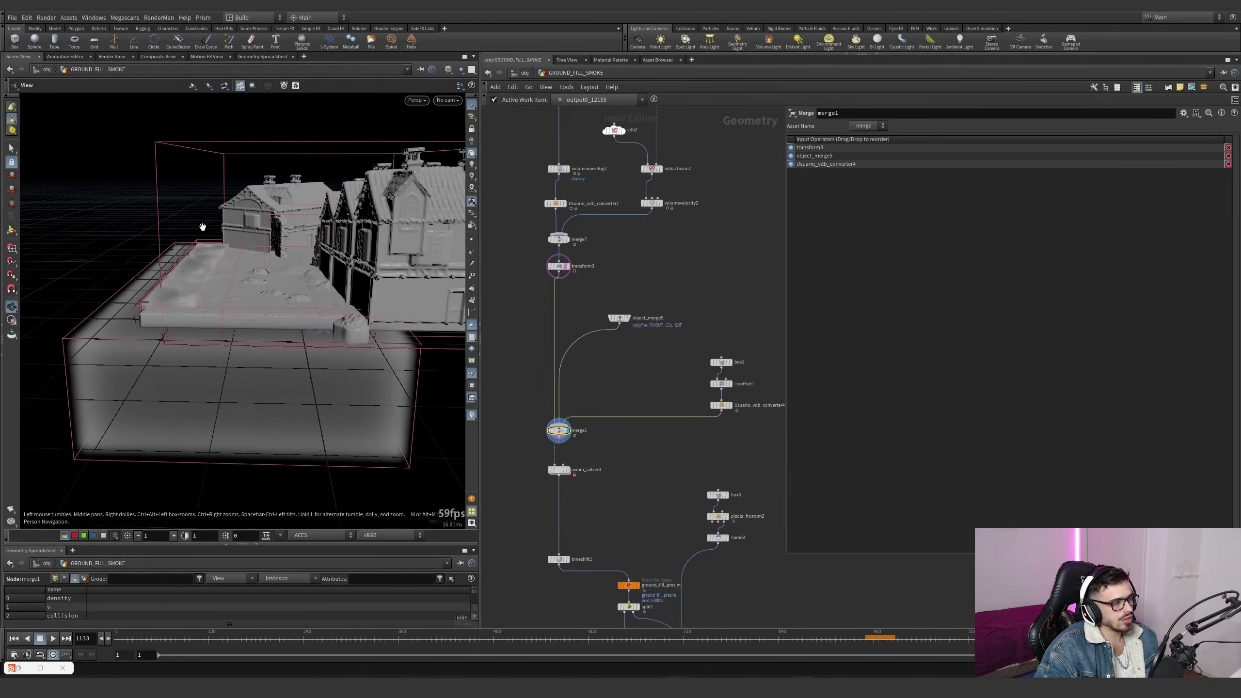
Display axiom_solver3 and review its simulation settings
click(567, 470)
click(561, 470)
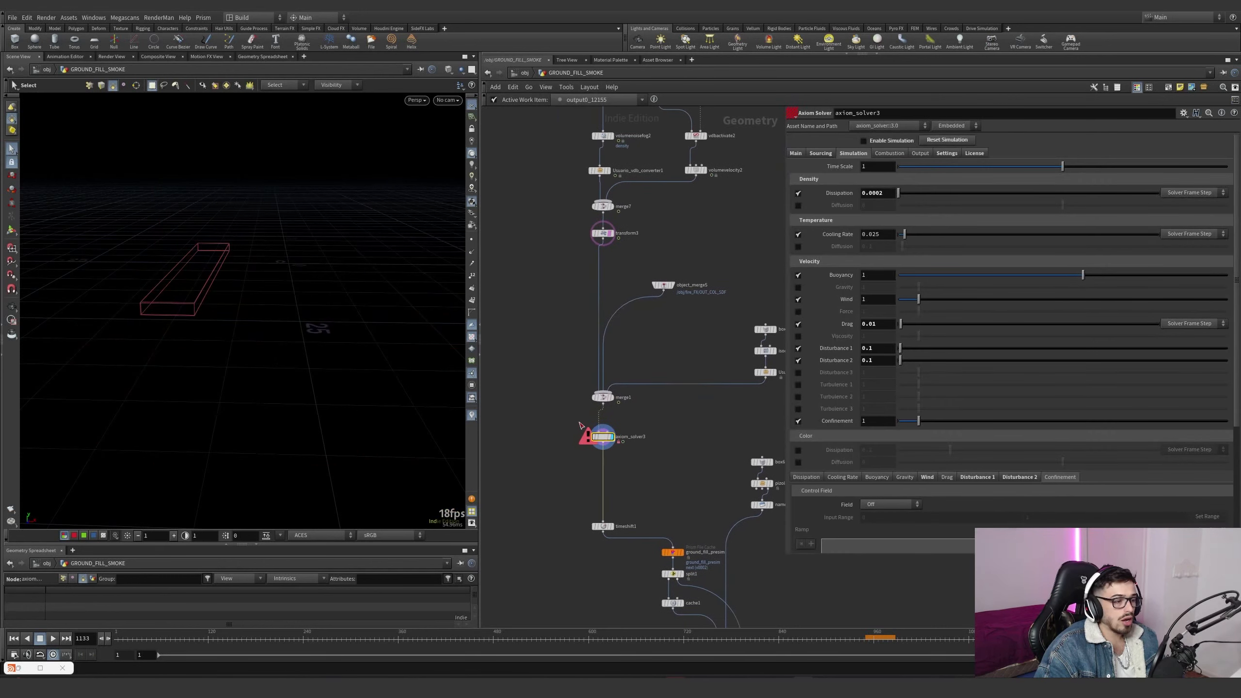
mouse_move(611, 435)
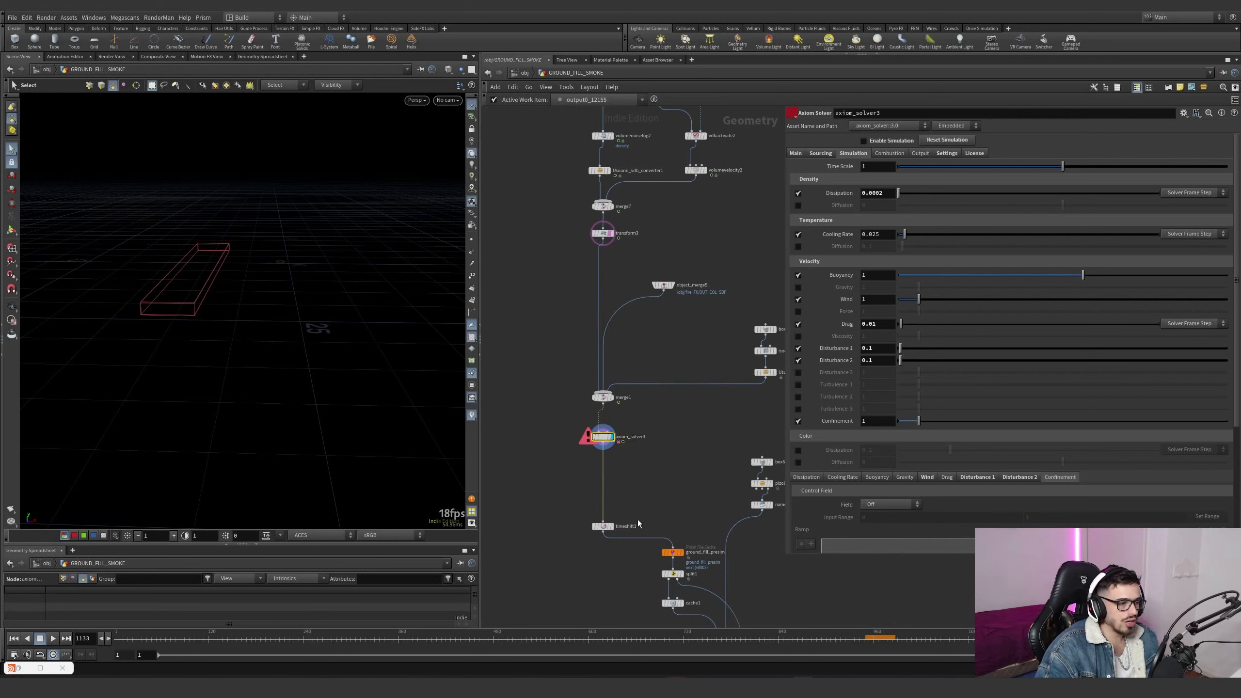
Display the ground_fill_presim cache at frame 990 and view its ground smoke up close
middle_drag(626, 513, 599, 407)
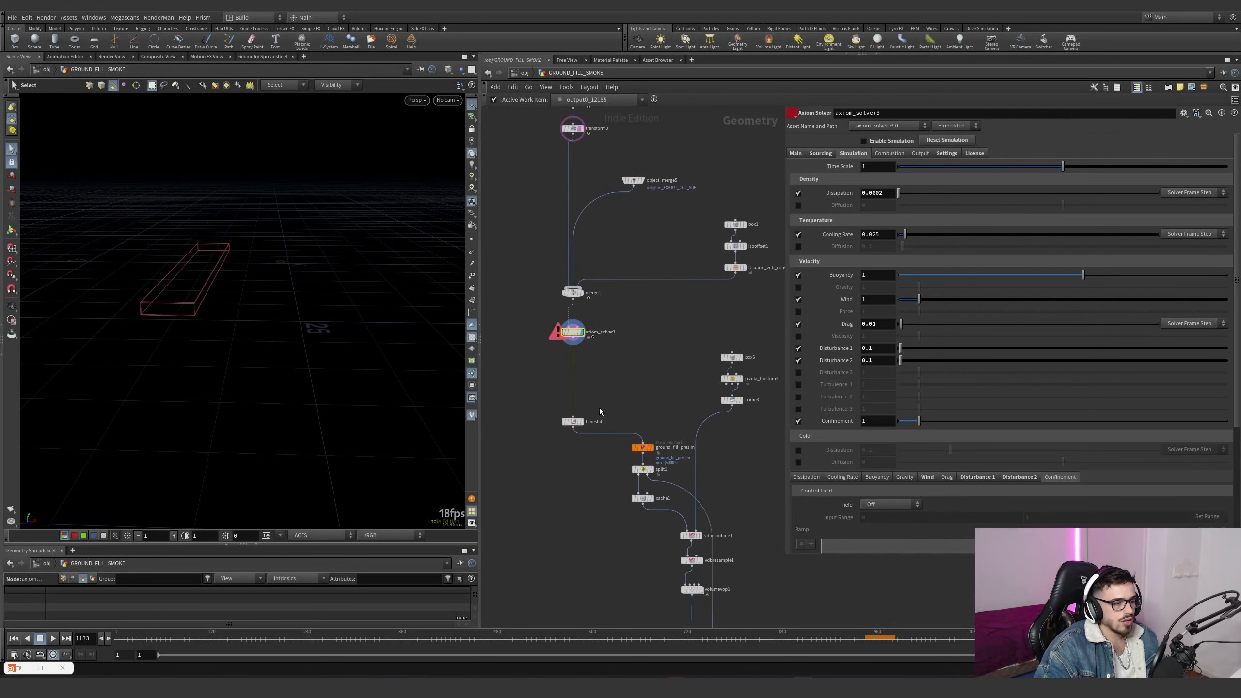
click(650, 448)
drag(823, 640, 897, 639)
alt+drag(266, 196, 313, 286)
key(s)
Inspect the dissipation and wind direction settings of axiom_solver3 with the presim smoke displayed
middle_drag(623, 330, 616, 401)
scroll(635, 428, down, 3)
scroll(584, 383, up, 3)
drag(620, 387, 541, 430)
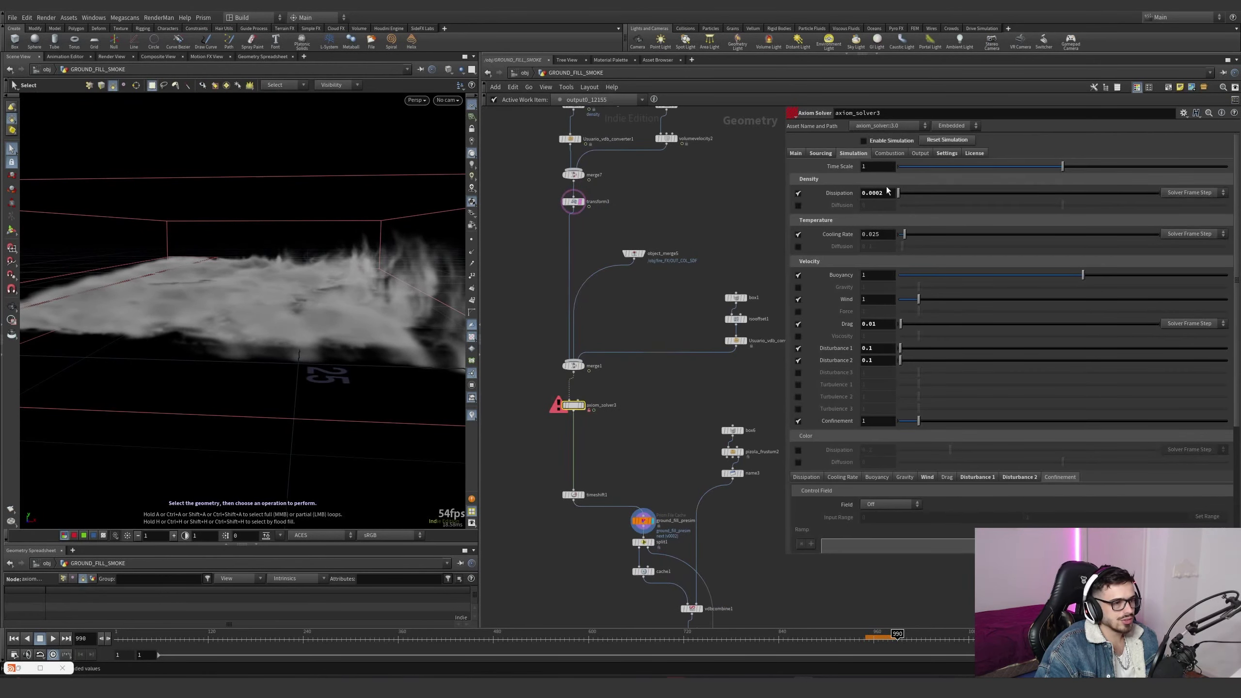
click(921, 479)
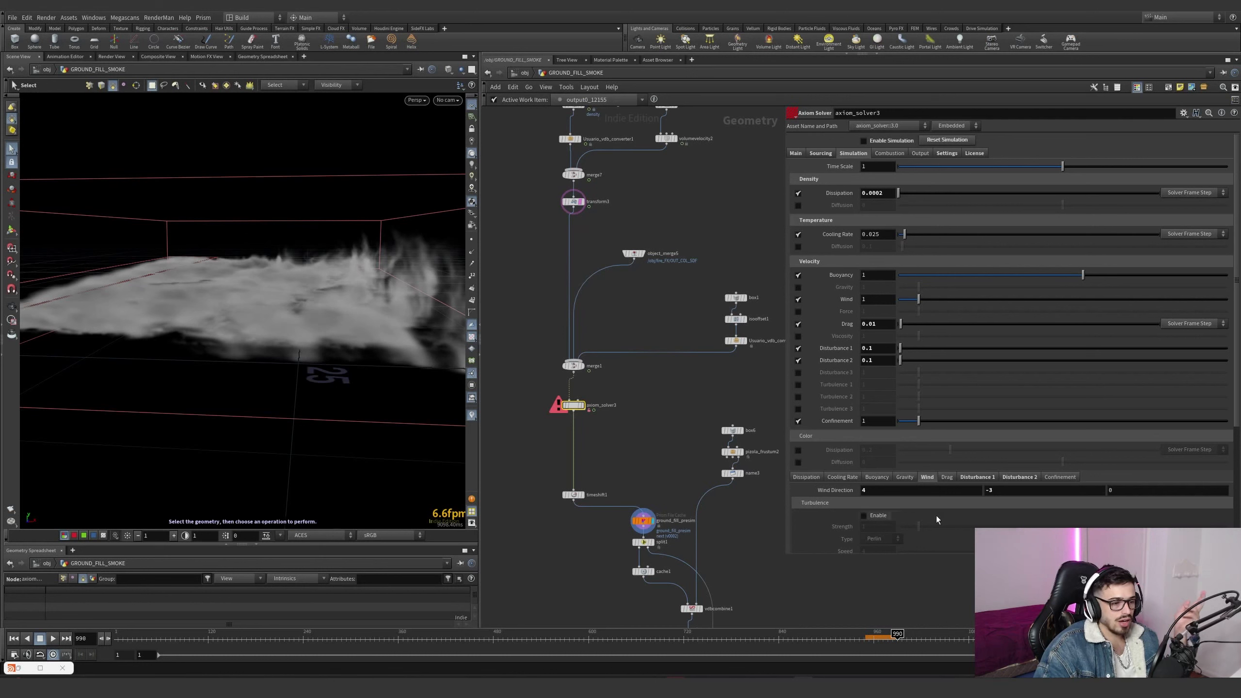
middle_drag(601, 444, 591, 366)
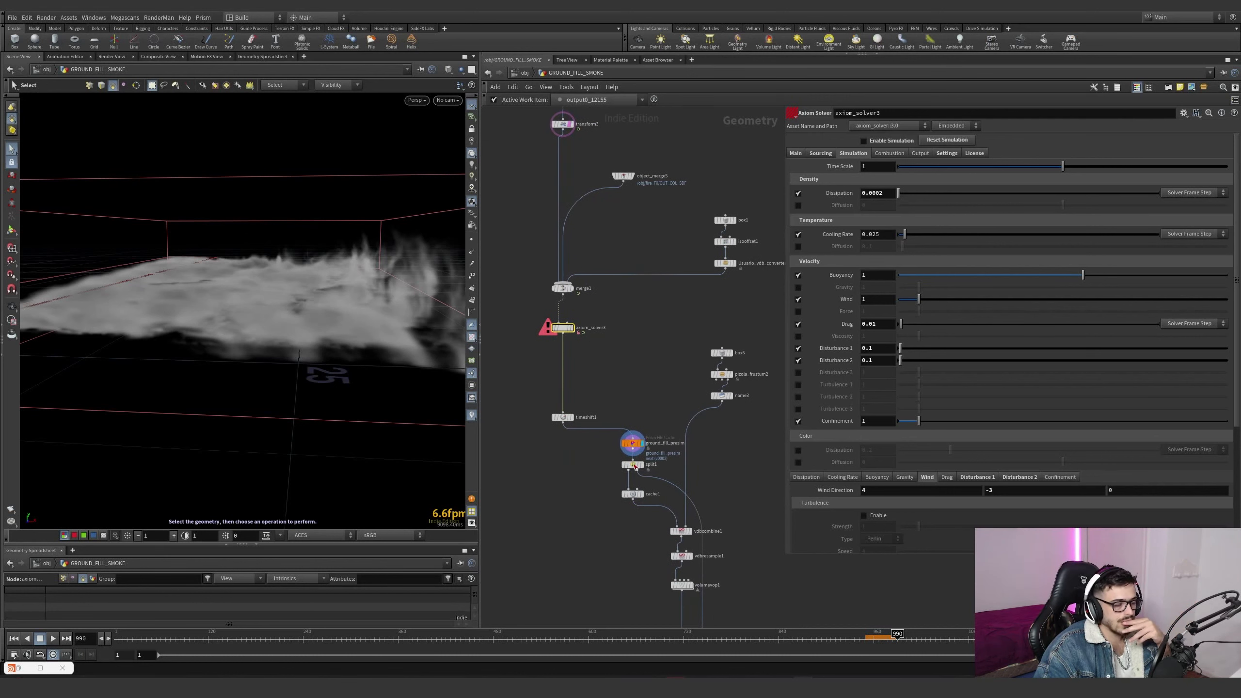
Display split1 and inspect its density group, and display cache1 to check its cache settings
scroll(590, 469, up, 2)
scroll(591, 467, up, 2)
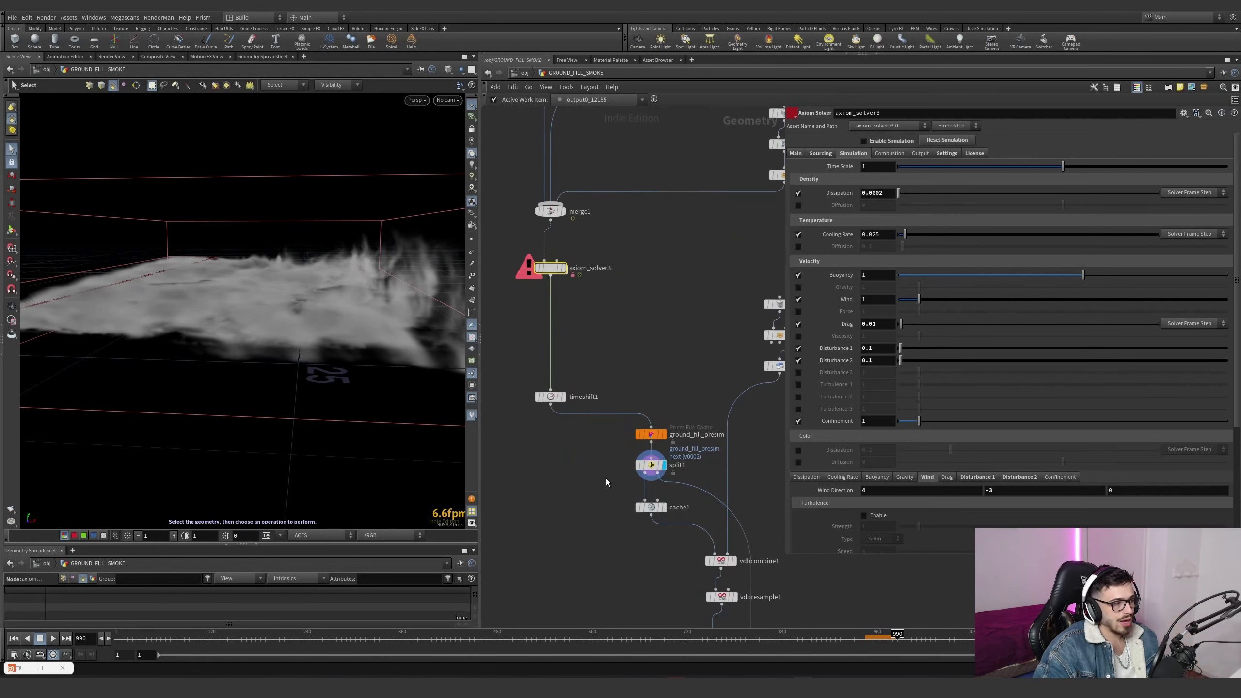
click(649, 465)
middle_drag(598, 495, 543, 392)
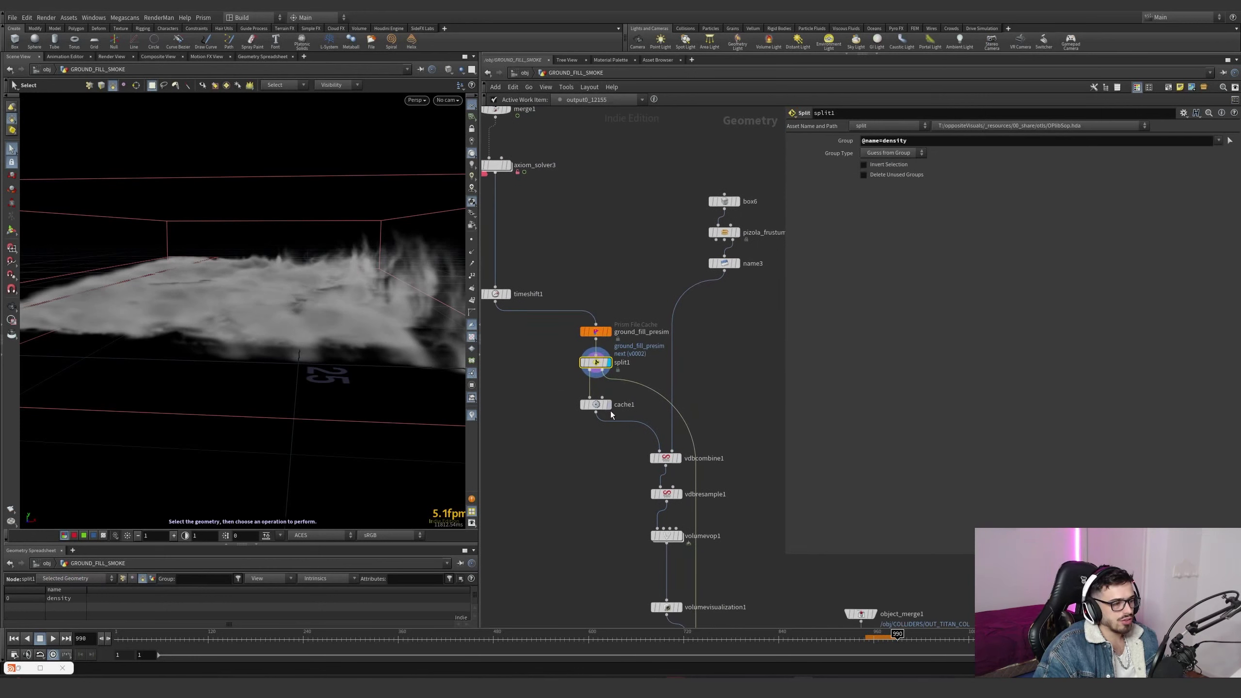
click(610, 406)
click(599, 406)
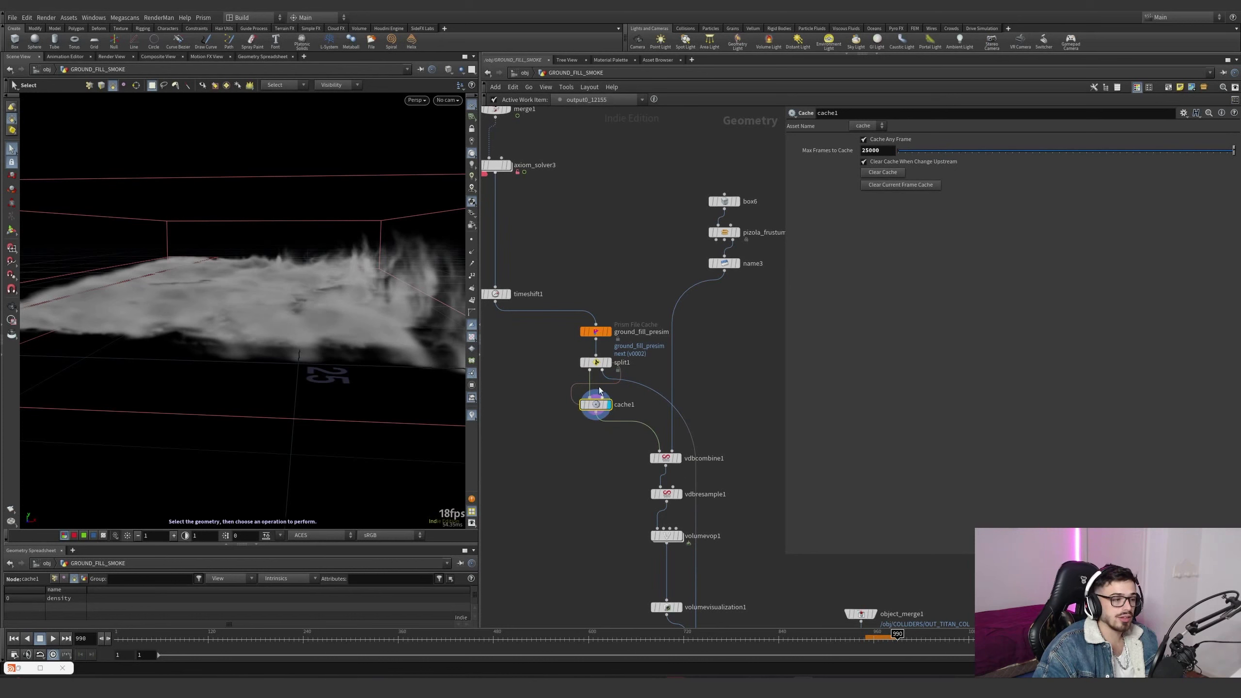
Display vdbcombine1 and compare its multiplied smoke with the frustum density volume from name3
middle_drag(600, 391, 637, 448)
mouse_move(642, 306)
mouse_down()
mouse_move(514, 203)
mouse_move(508, 215)
mouse_move(570, 244)
mouse_move(546, 223)
mouse_move(637, 309)
mouse_up()
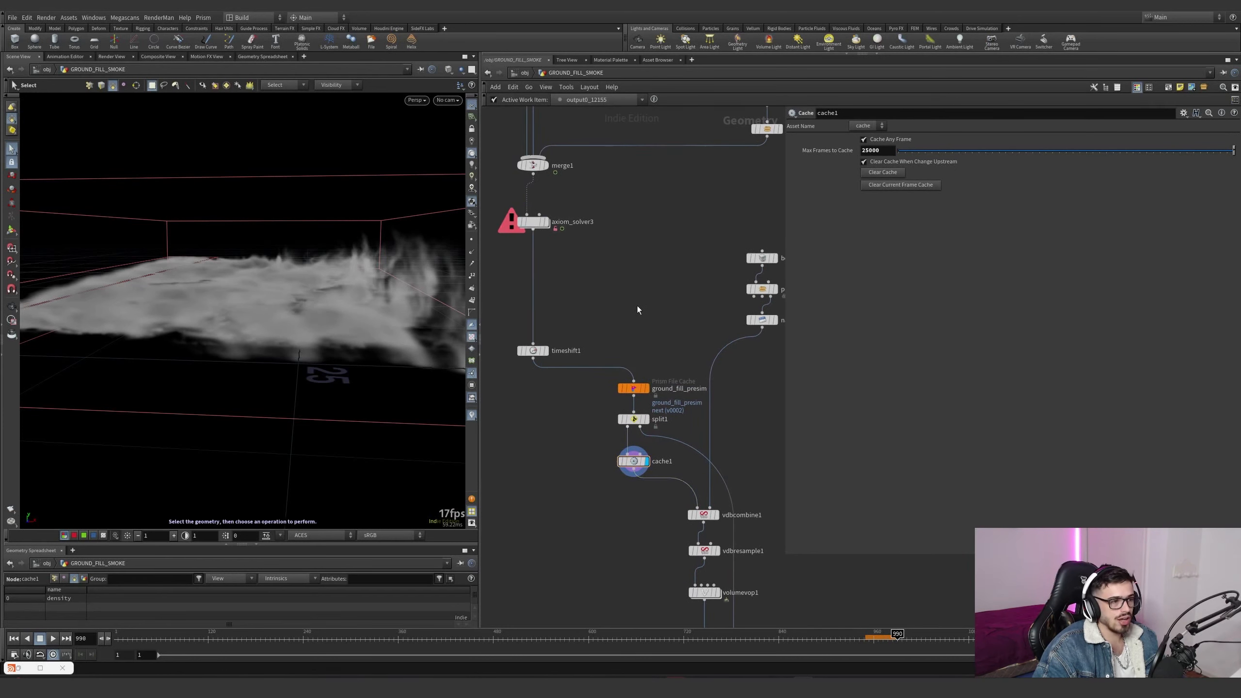
scroll(637, 309, down, 3)
middle_drag(637, 310, 598, 295)
scroll(642, 429, up, 3)
scroll(665, 422, down, 1)
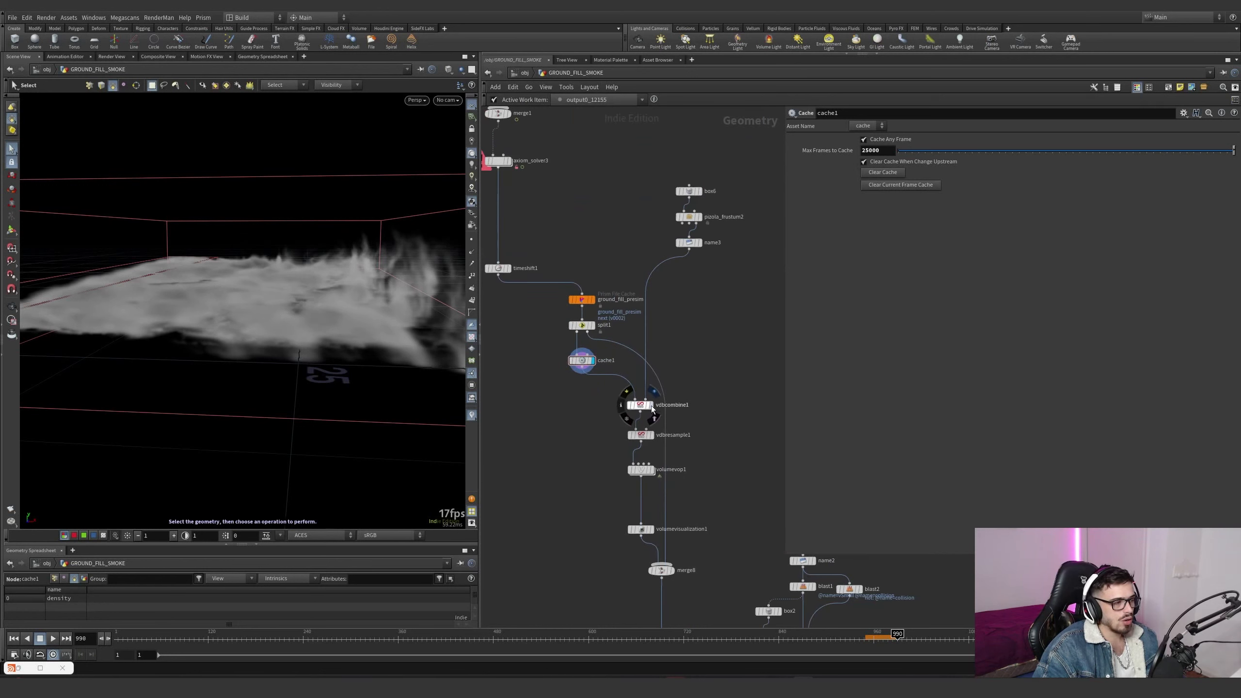
click(640, 404)
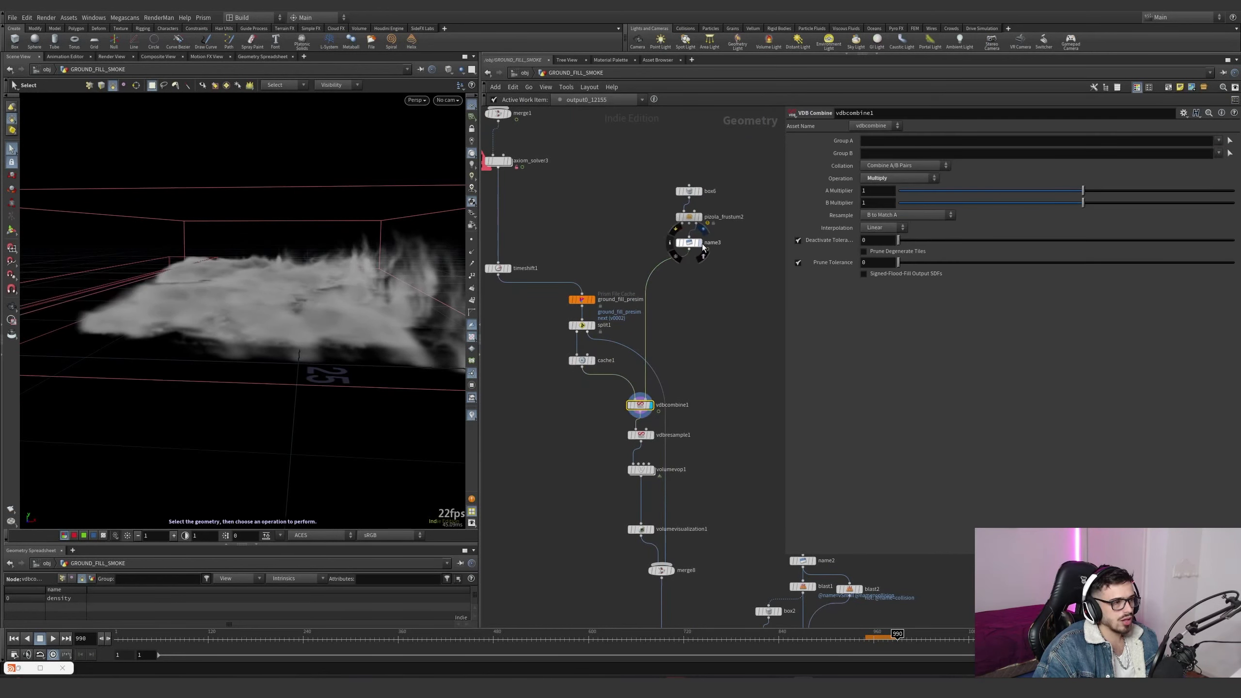
click(698, 242)
click(689, 242)
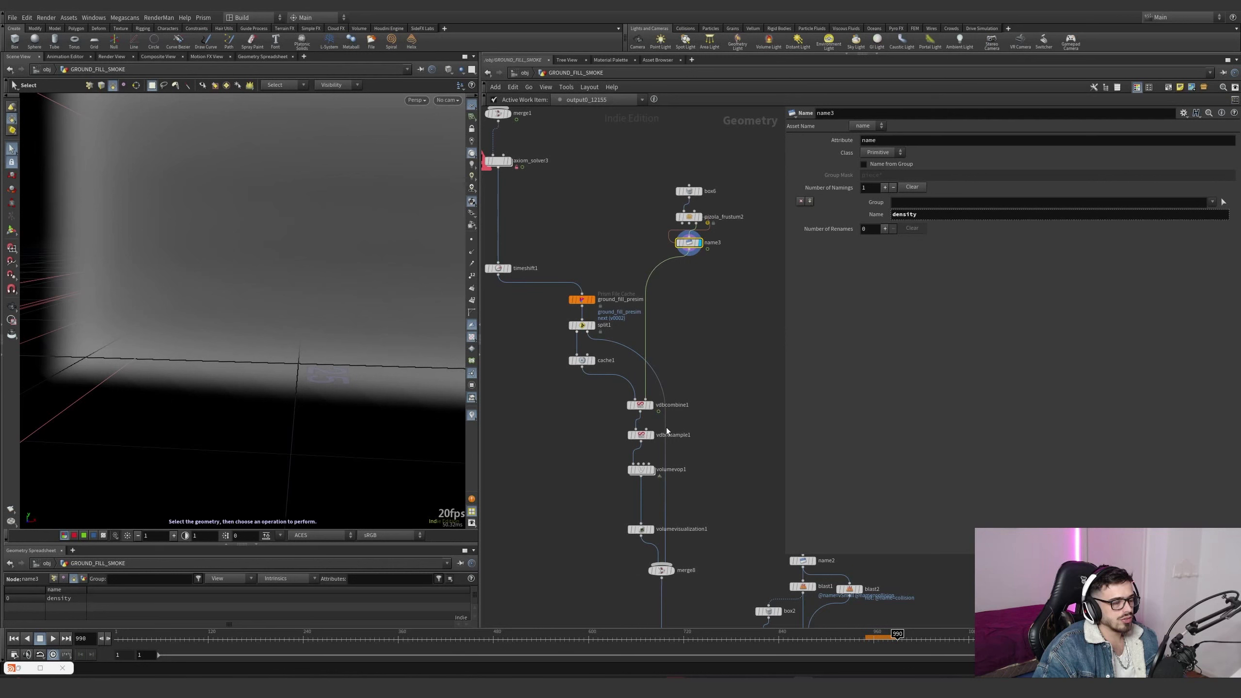
click(650, 404)
click(640, 405)
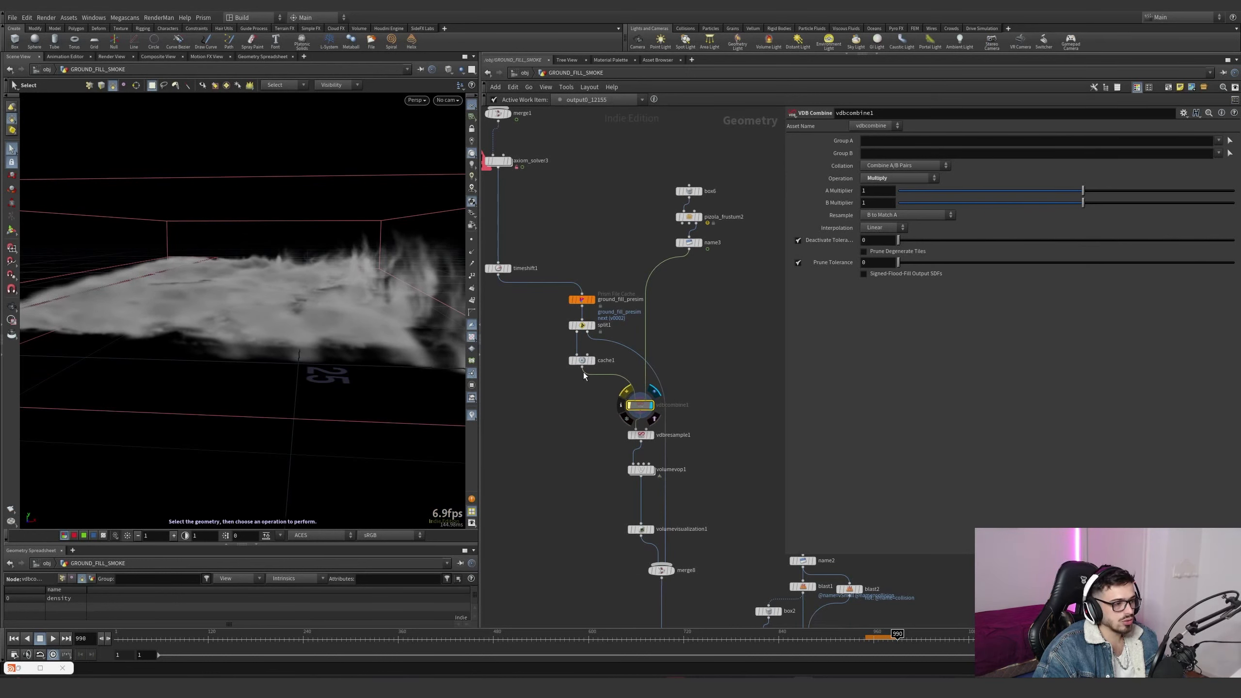
Add a VDB Clip node below cache1, fed by the cached density, and display it
key(Tab)
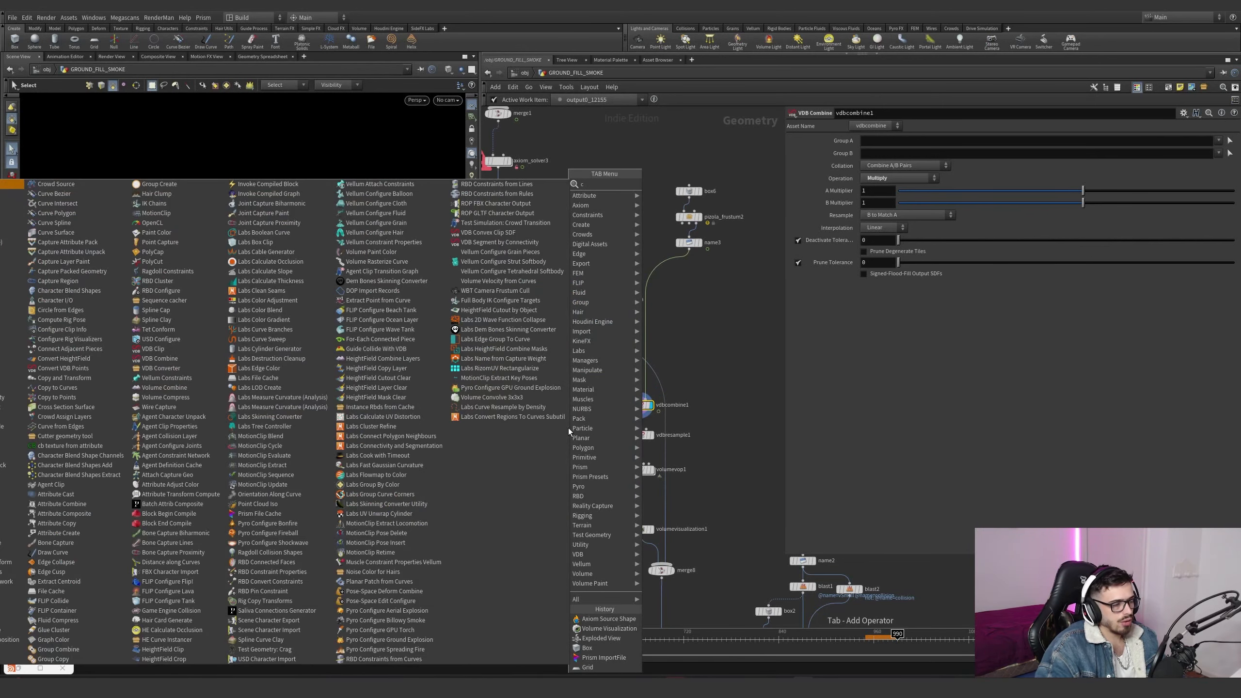
text(clip)
key(Down)
key(Down)
key(Down)
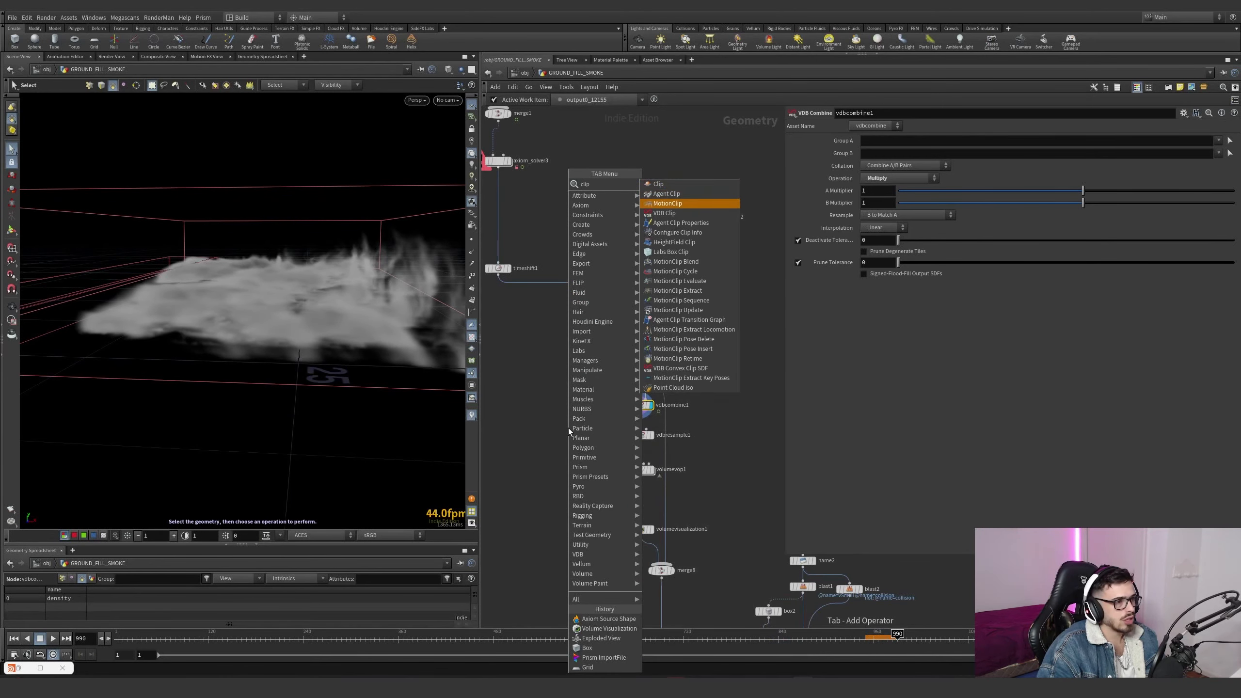
key(Return)
click(568, 427)
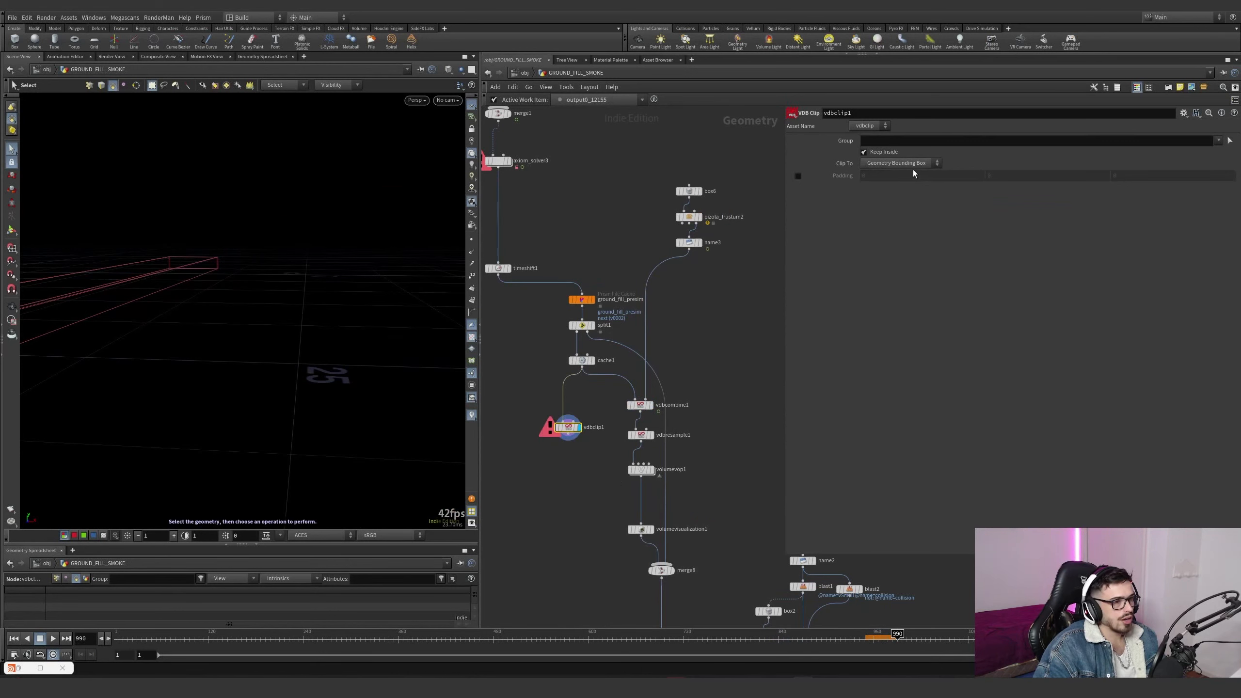
Set vdbclip1 to clip to the camera /obj/renderCamShape_bake
click(901, 163)
click(904, 173)
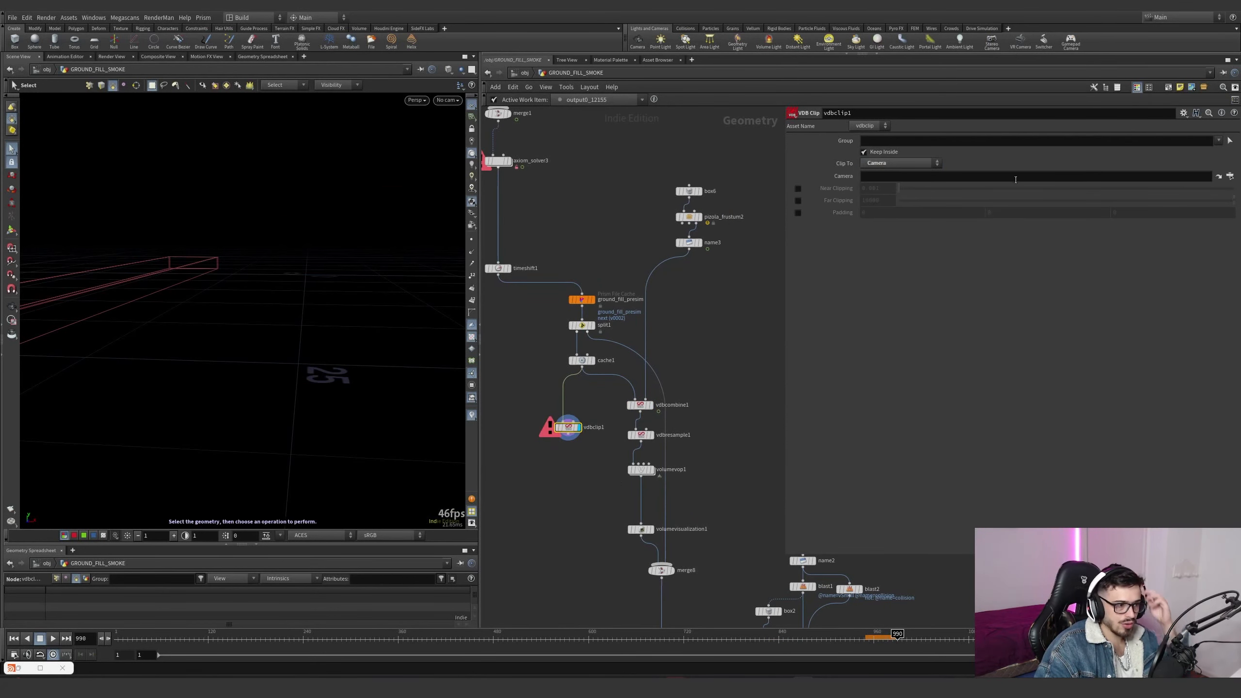
click(1230, 176)
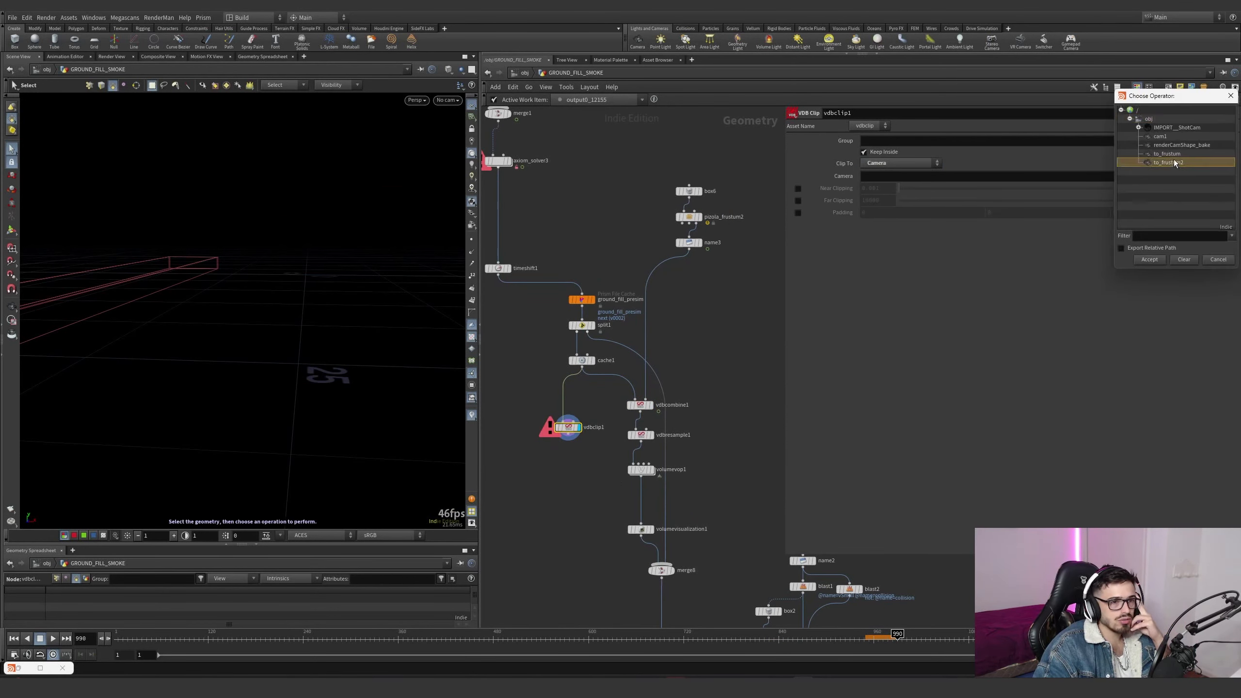
click(1149, 259)
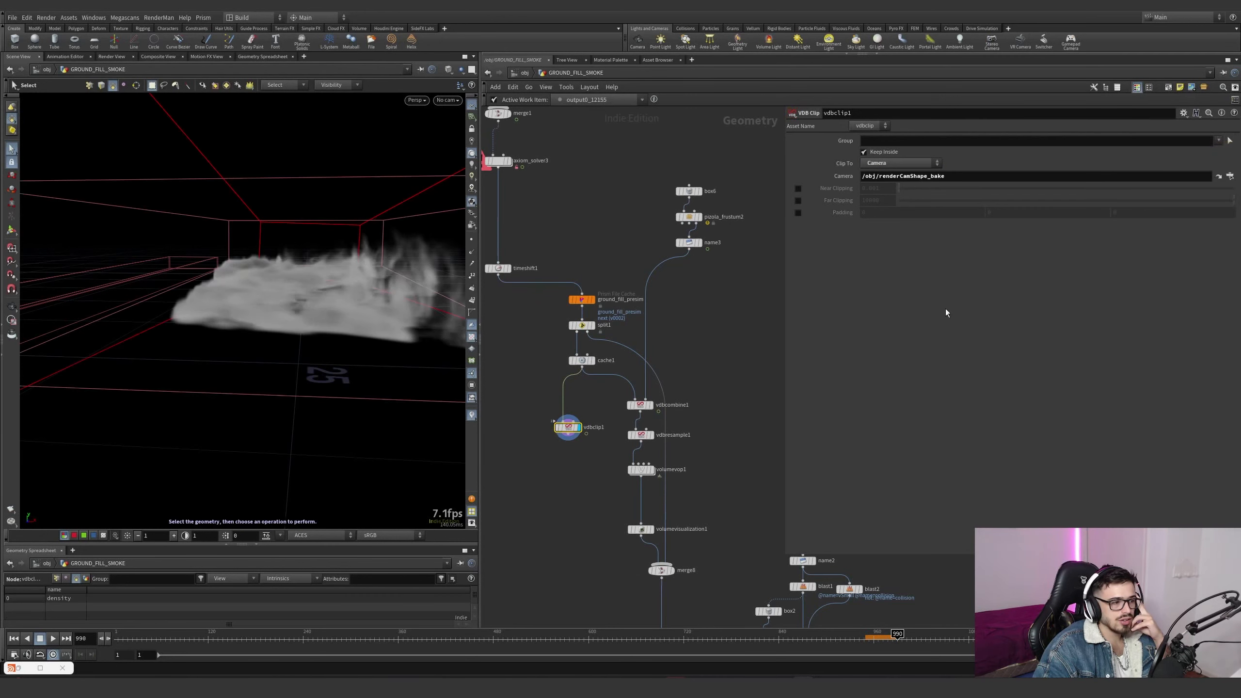
Enable a padding of 0.34 on all axes of vdbclip1, and delete the clip node
click(651, 435)
click(579, 427)
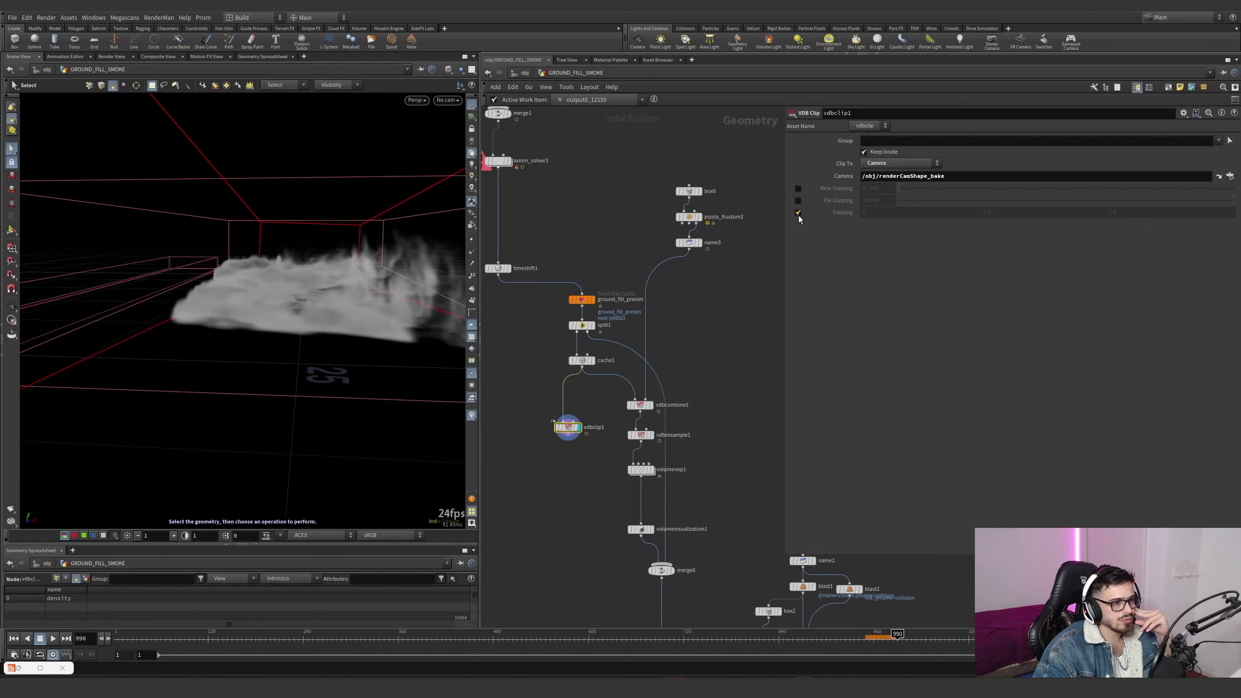
middle_drag(841, 212, 708, 288)
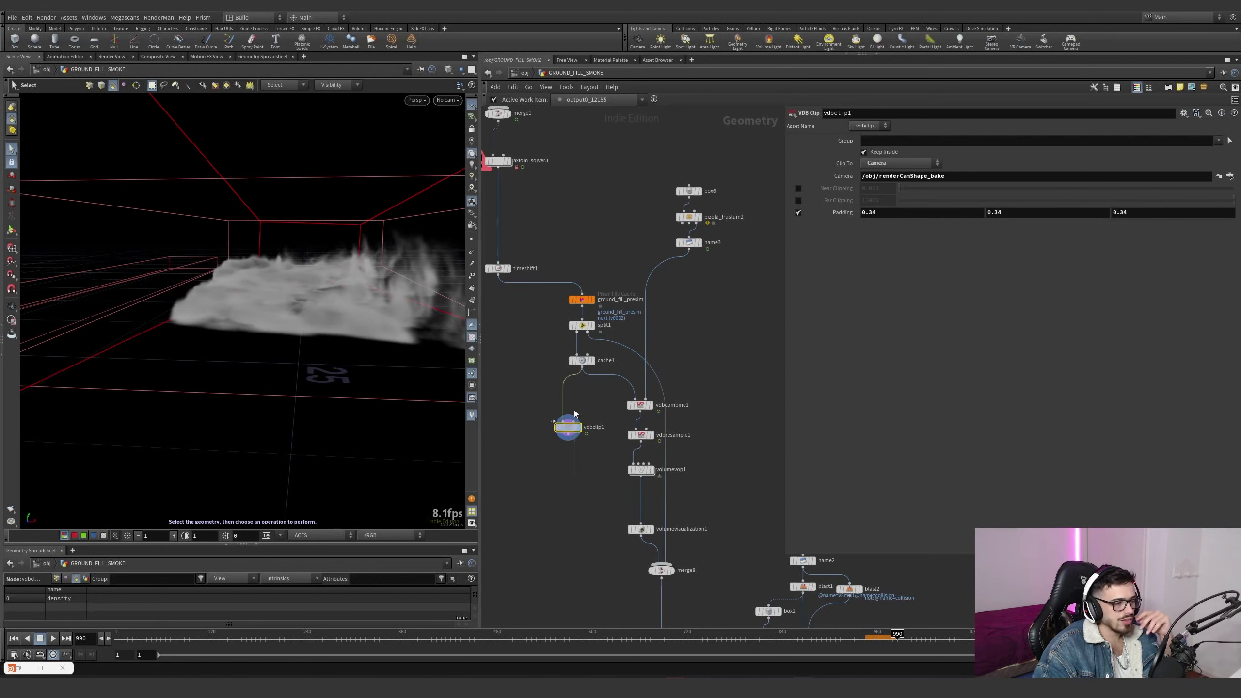
key(Delete)
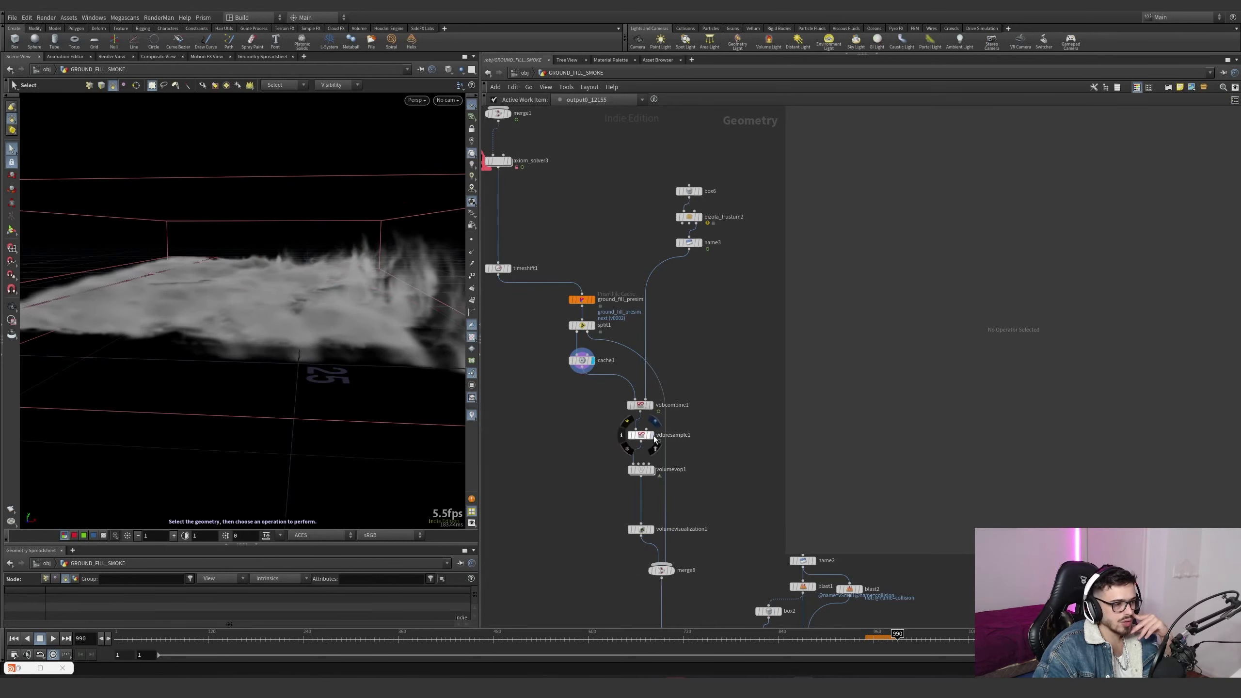
Review the vdbresample1 settings and display volumevop1 to view the smoke detail from above
click(639, 434)
middle_drag(676, 490, 659, 429)
mouse_move(637, 414)
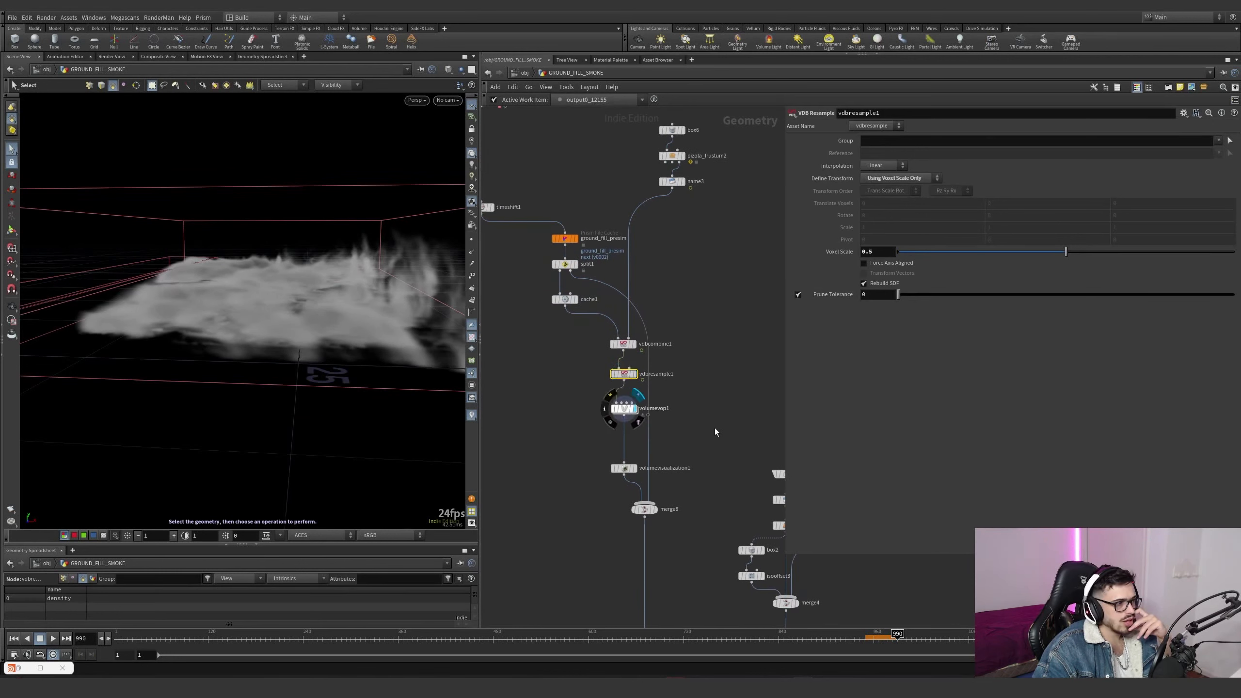
drag(713, 429, 658, 369)
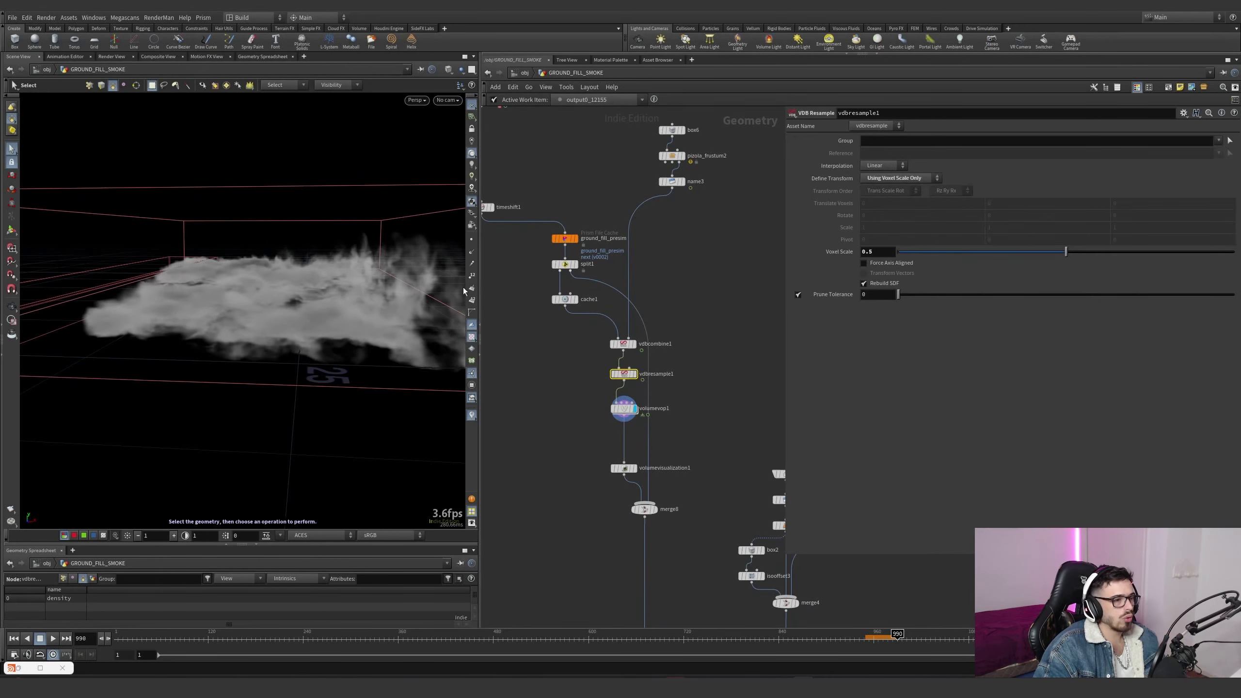
alt+drag(350, 289, 342, 373)
Inspect the volumevop1 parameters and display the volumevisualization1 result
click(623, 413)
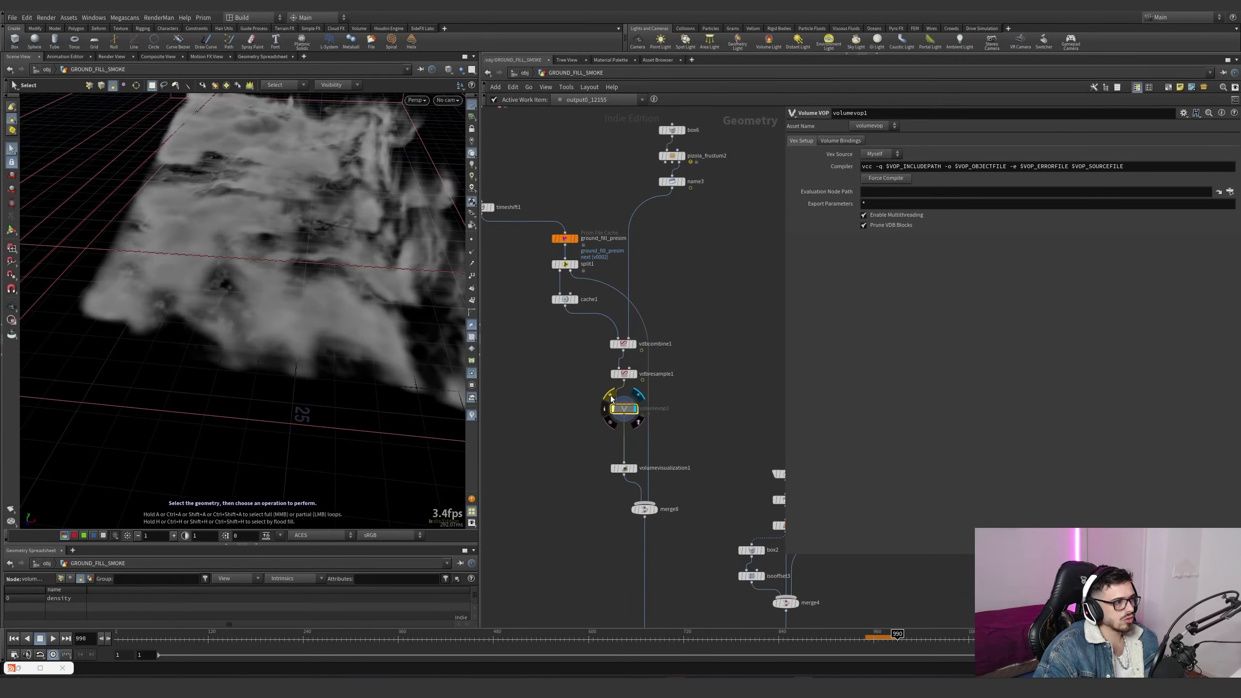
middle_drag(611, 399, 567, 316)
middle_drag(612, 429, 593, 349)
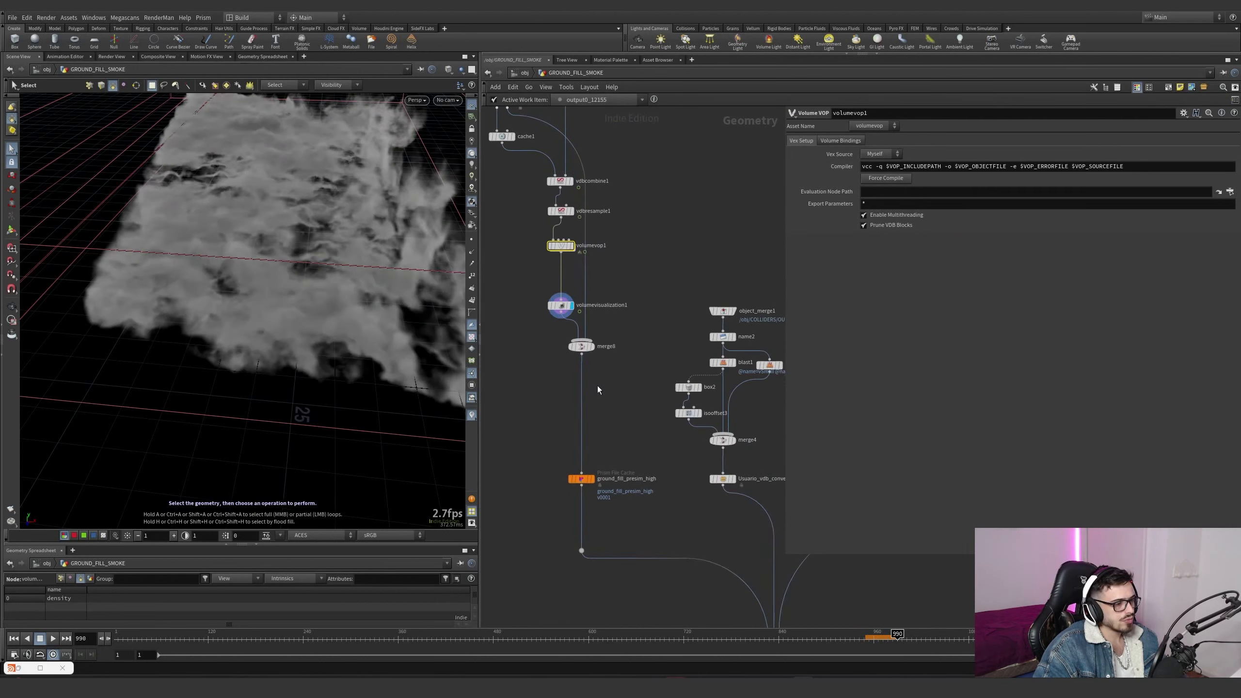
Display merge8 and examine the volume information of split1 and the merge
click(591, 347)
middle_drag(594, 228, 626, 342)
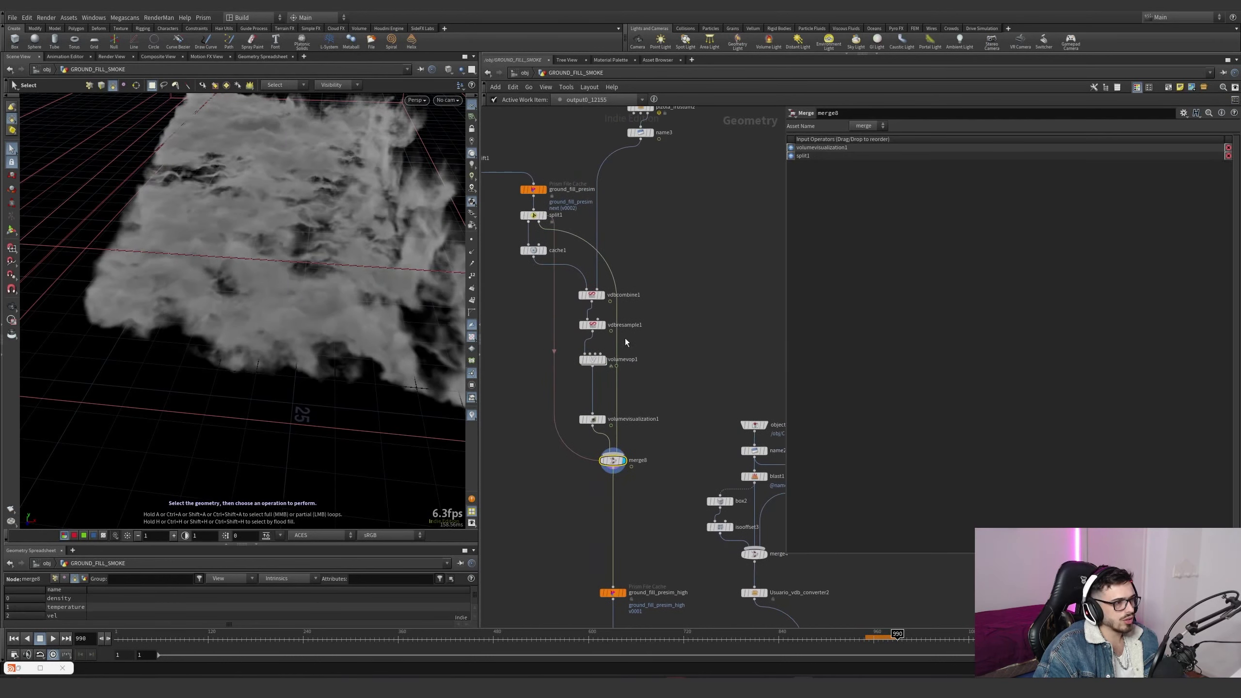
middle_click(540, 216)
middle_click(623, 467)
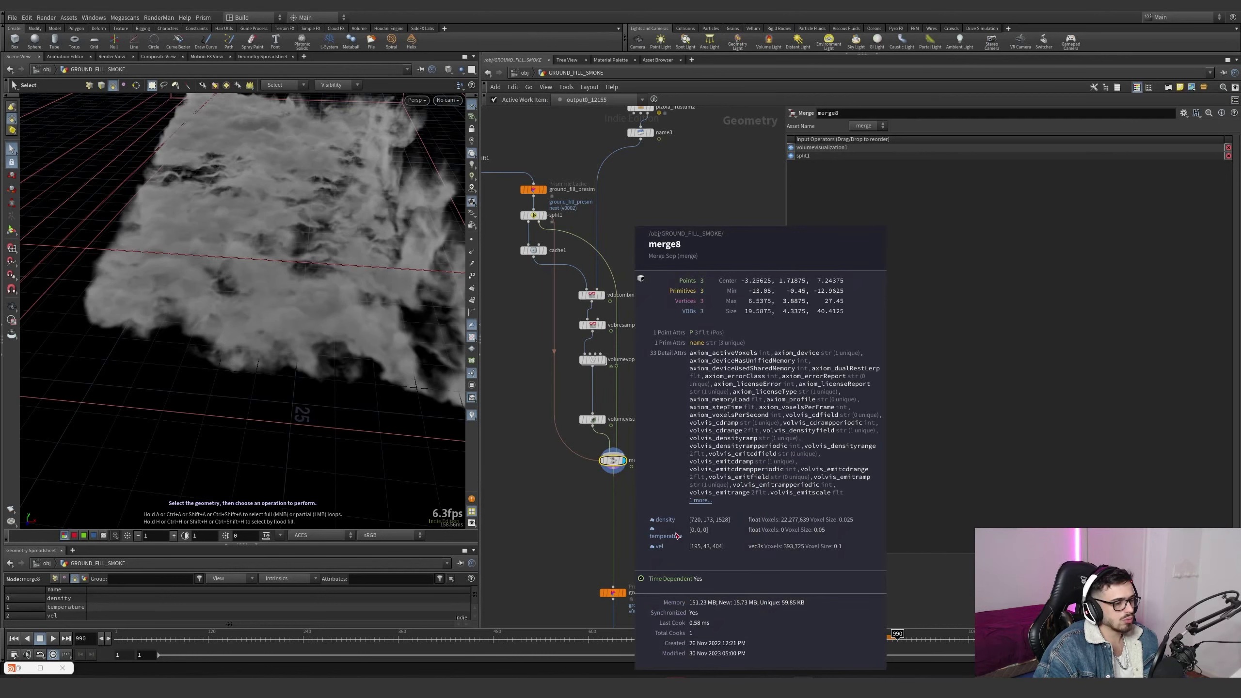
Display the ground_fill_presim_high cache and review its Prism File Cache settings
middle_drag(629, 573, 612, 435)
scroll(612, 435, up, 1)
click(604, 458)
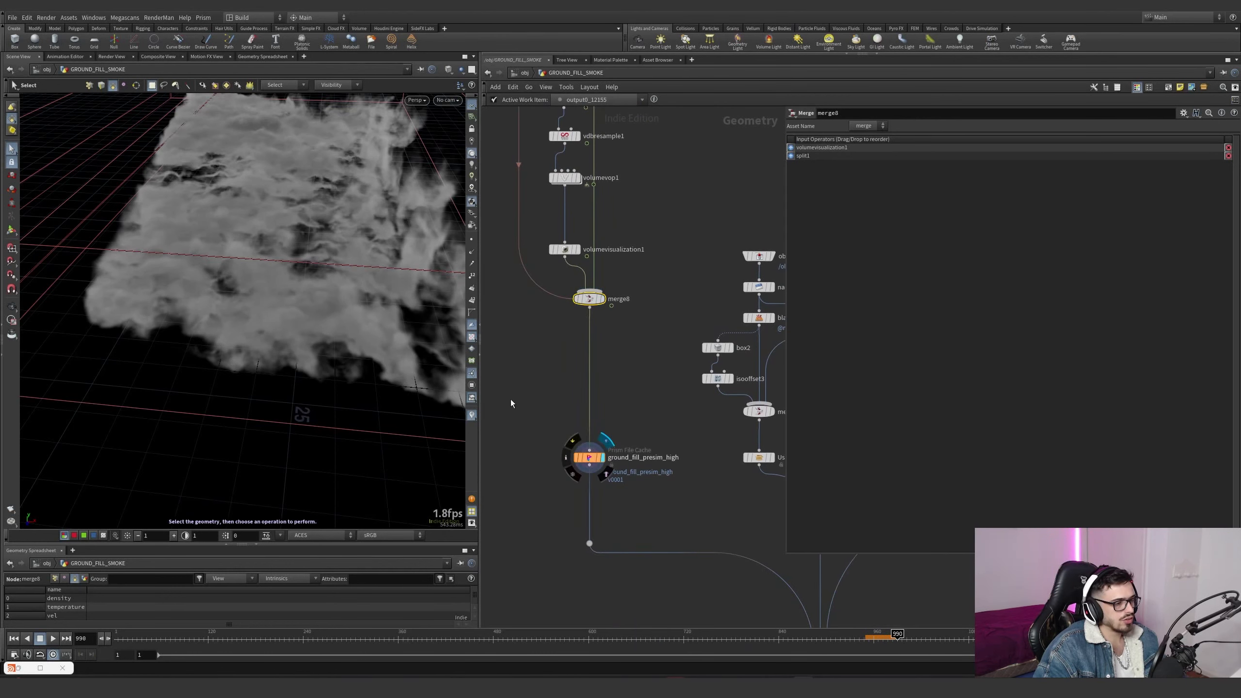
click(588, 457)
scroll(582, 426, down, 3)
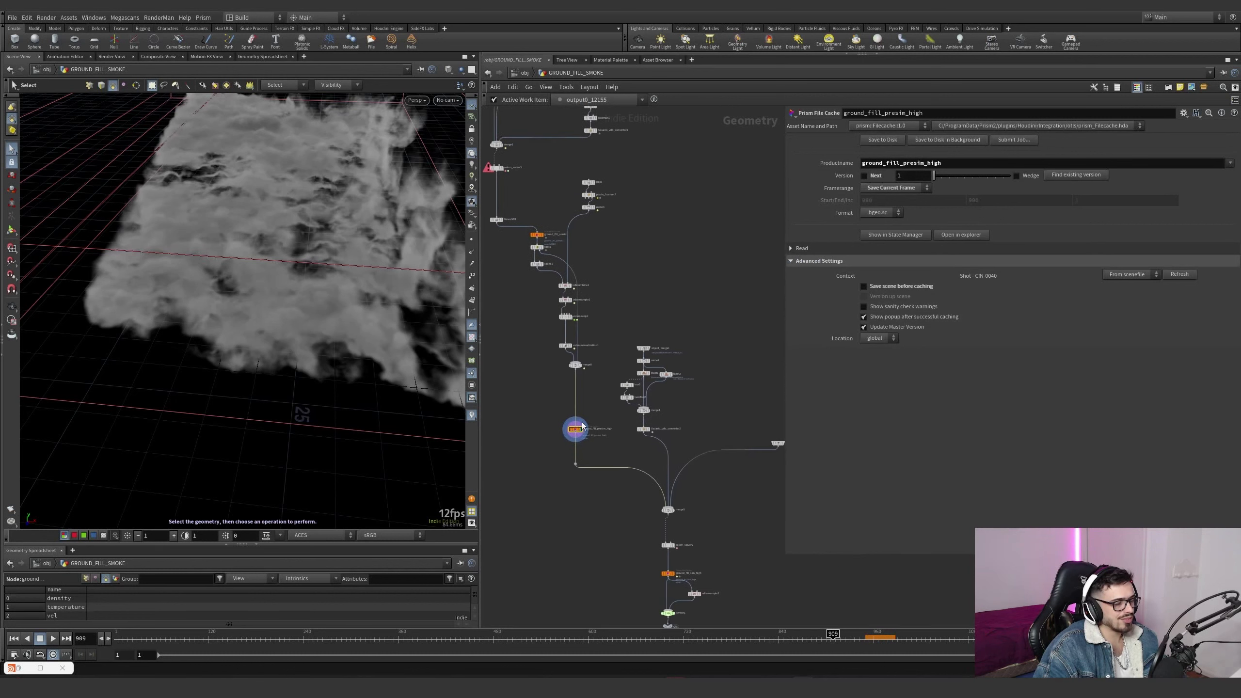
Display Usuario_vdb_converter2 and view its influence and collision volumes at frame 1104
scroll(582, 426, up, 3)
drag(727, 257, 676, 403)
click(616, 451)
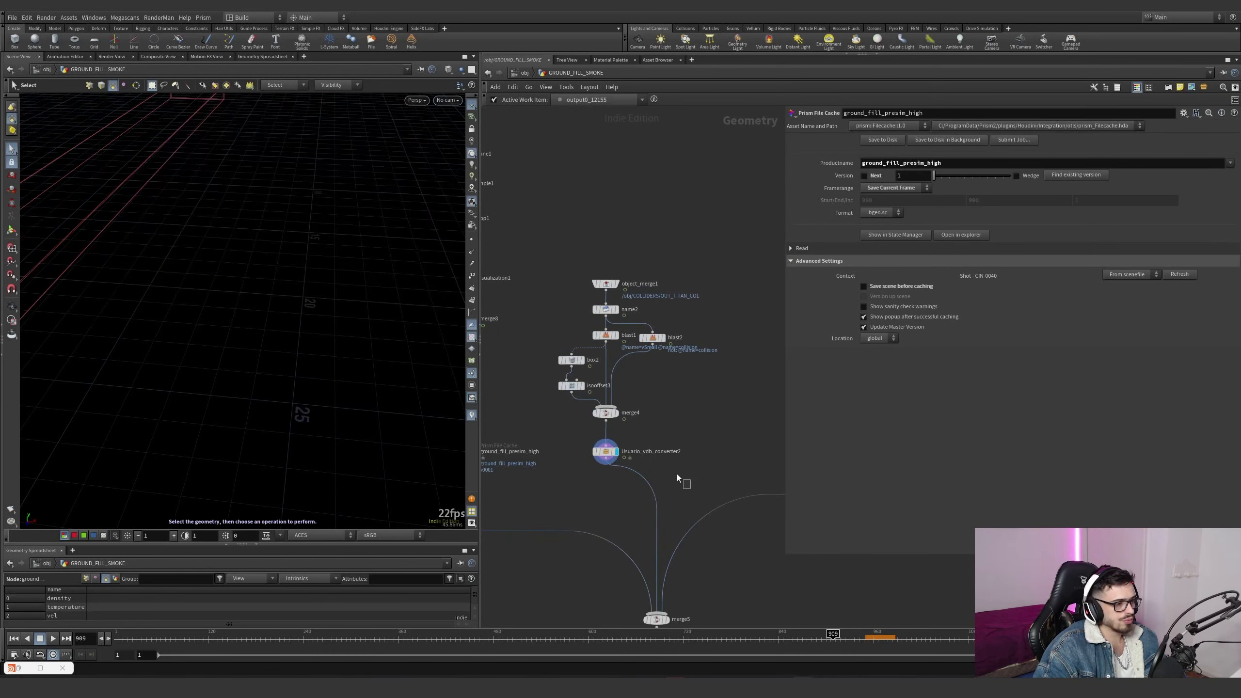
click(606, 451)
scroll(655, 447, down, 4)
alt+middle_drag(296, 233, 269, 296)
scroll(268, 297, down, 4)
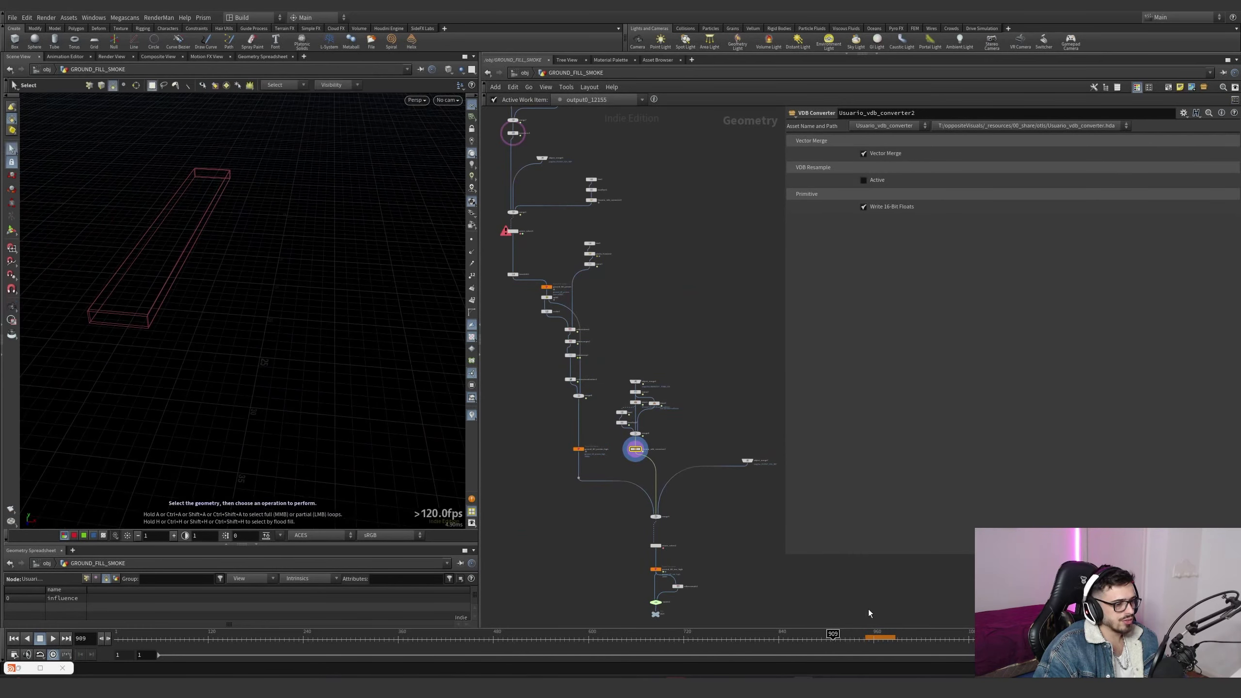
click(990, 637)
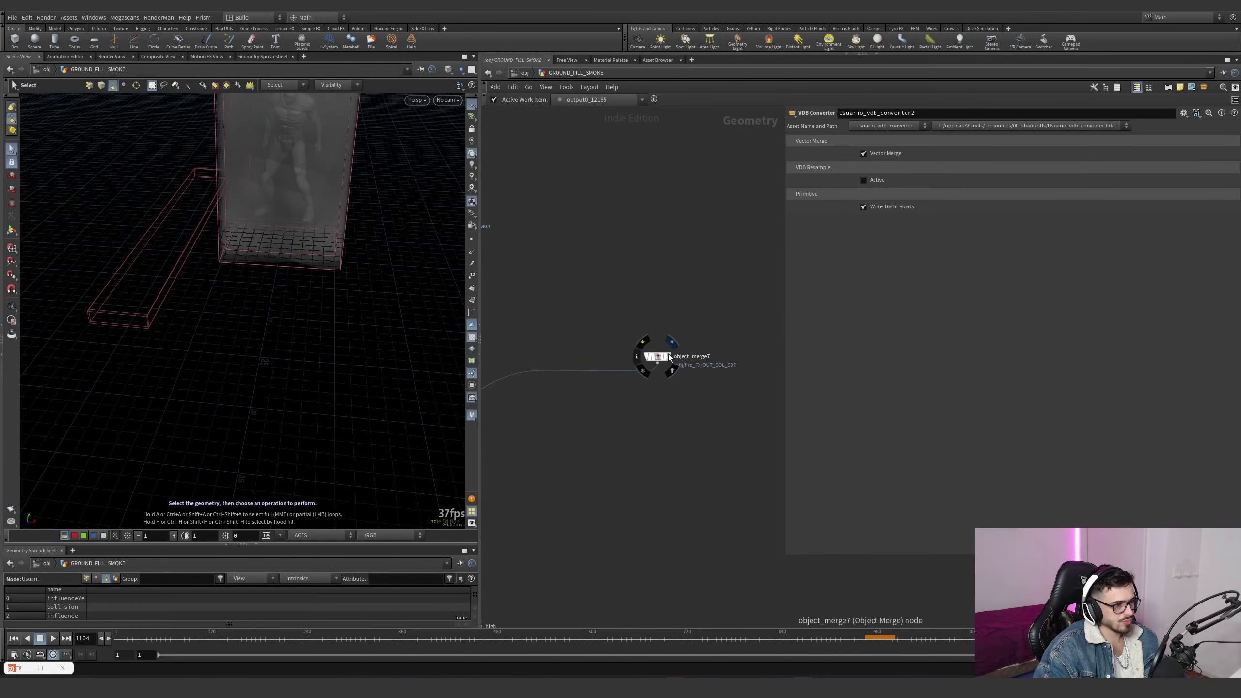
Display object_merge7 and view the collision SDF it imports from /obj/Fire_FX/OUT_COL_SDF
click(669, 353)
click(653, 357)
scroll(599, 419, down, 4)
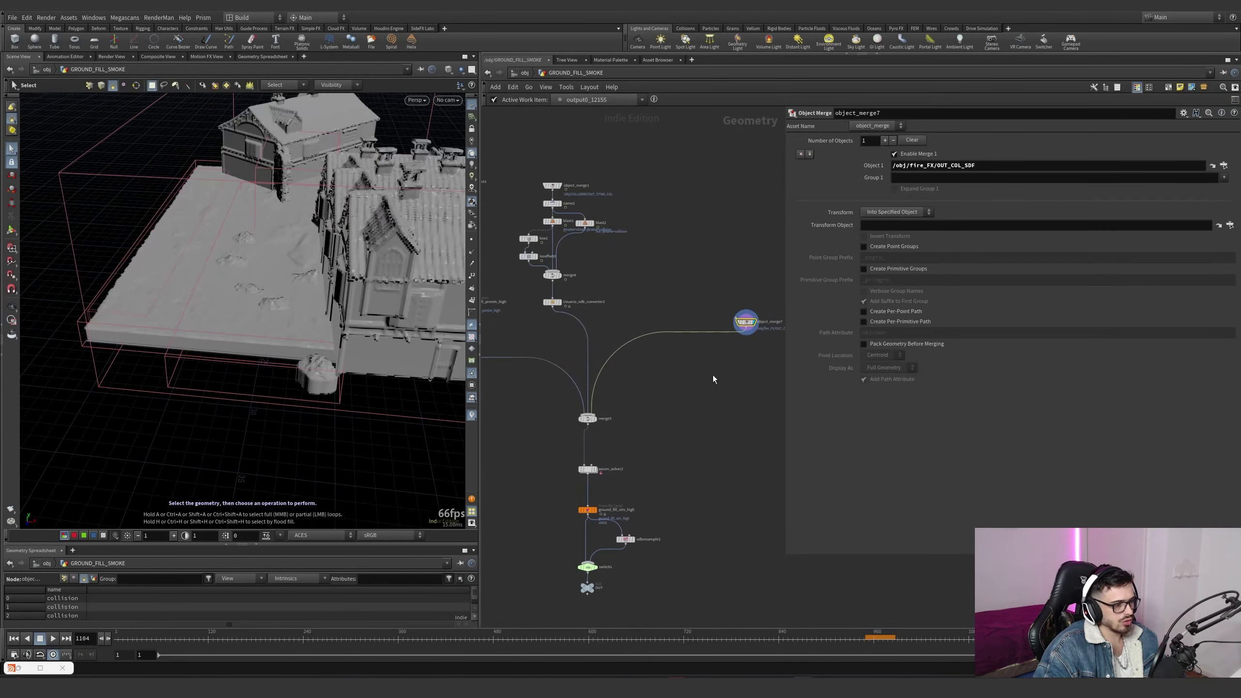
Examine the main and simulation settings of axiom_solver2
scroll(598, 442, up, 4)
drag(691, 360, 539, 429)
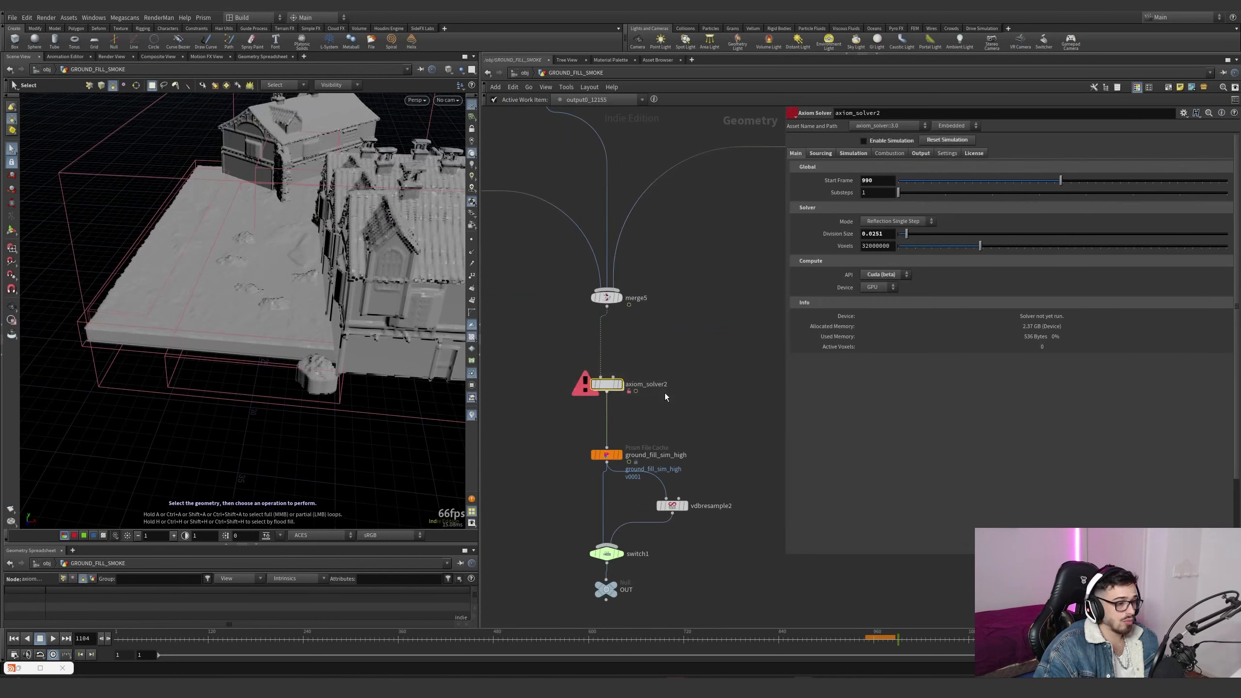
click(853, 154)
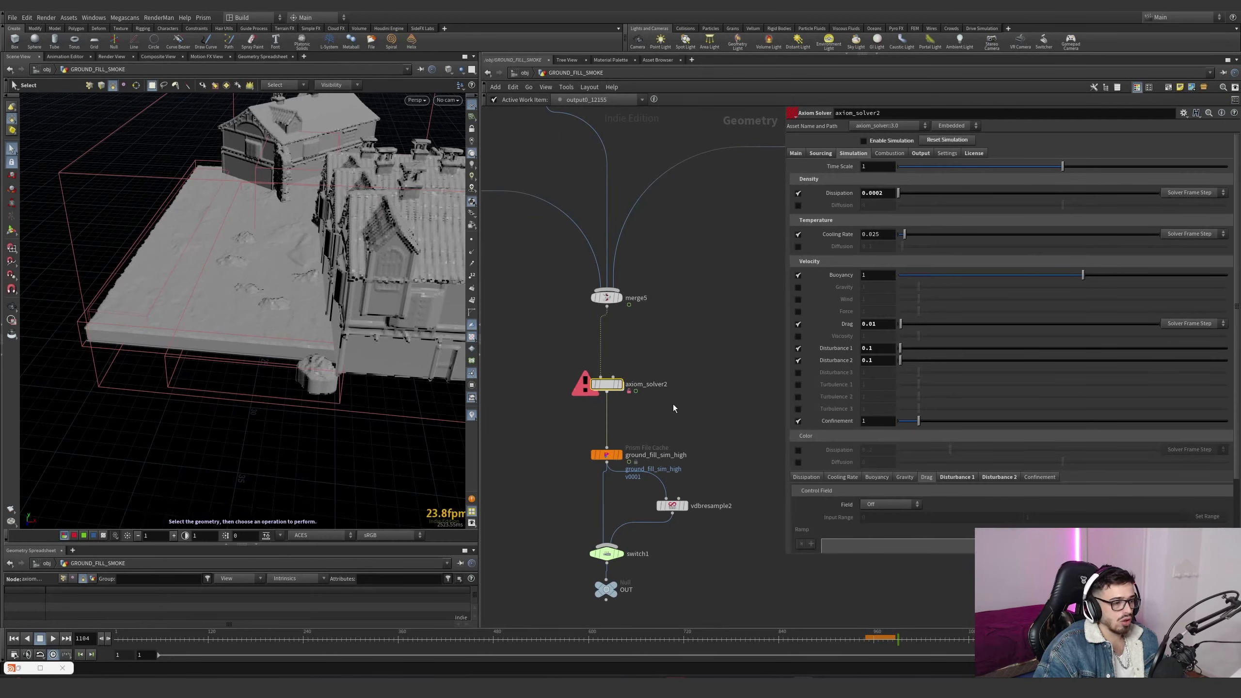
drag(675, 406, 565, 347)
click(702, 337)
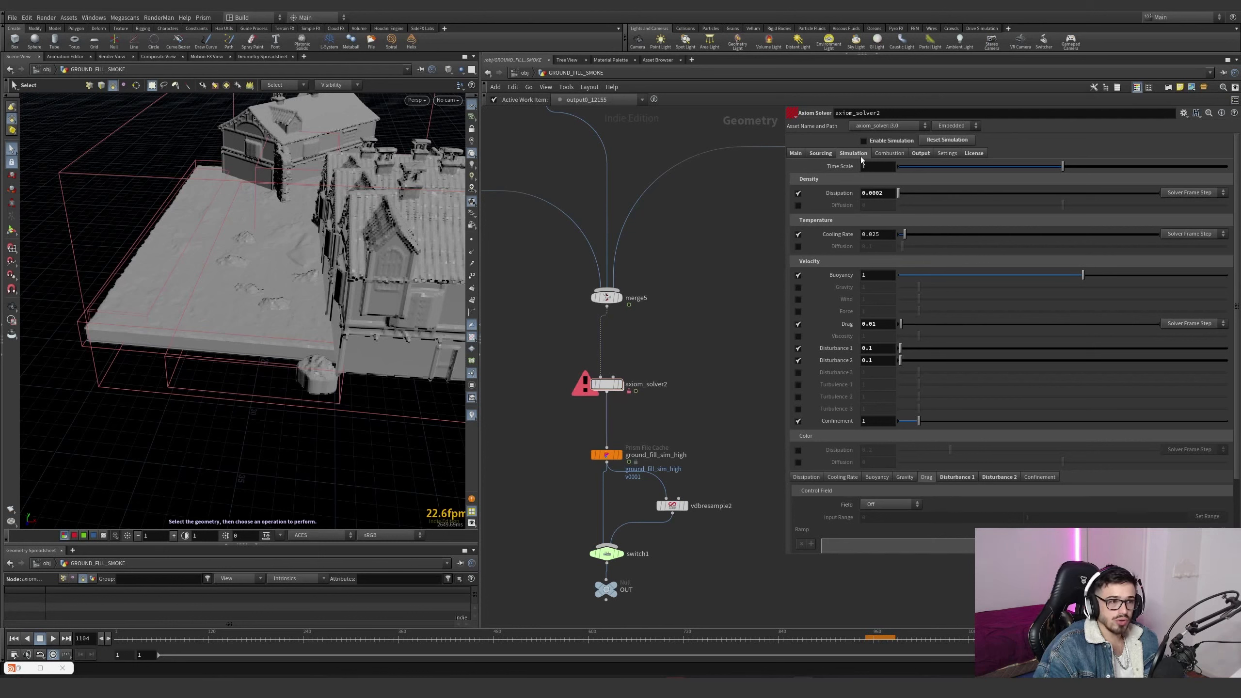
Display the ground_fill_sim_high cache and view its ground smoke up close at frame 1204
middle_drag(648, 401, 662, 350)
click(635, 404)
drag(683, 377, 579, 429)
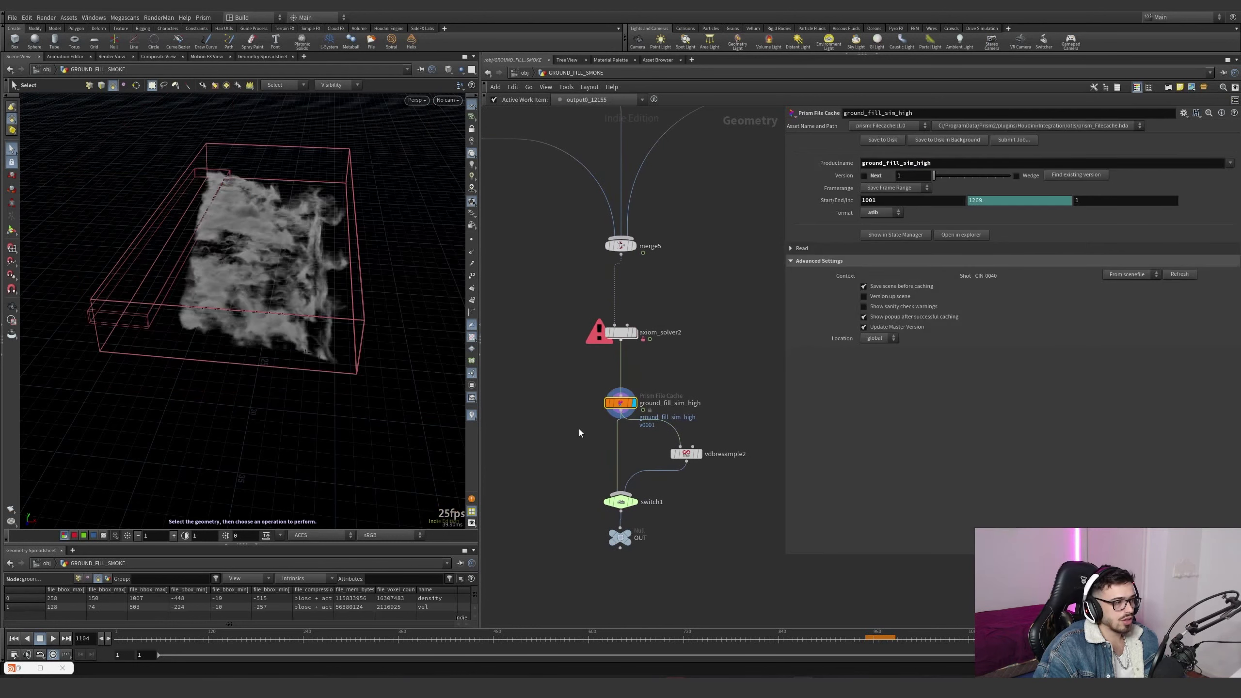
drag(951, 637, 1047, 638)
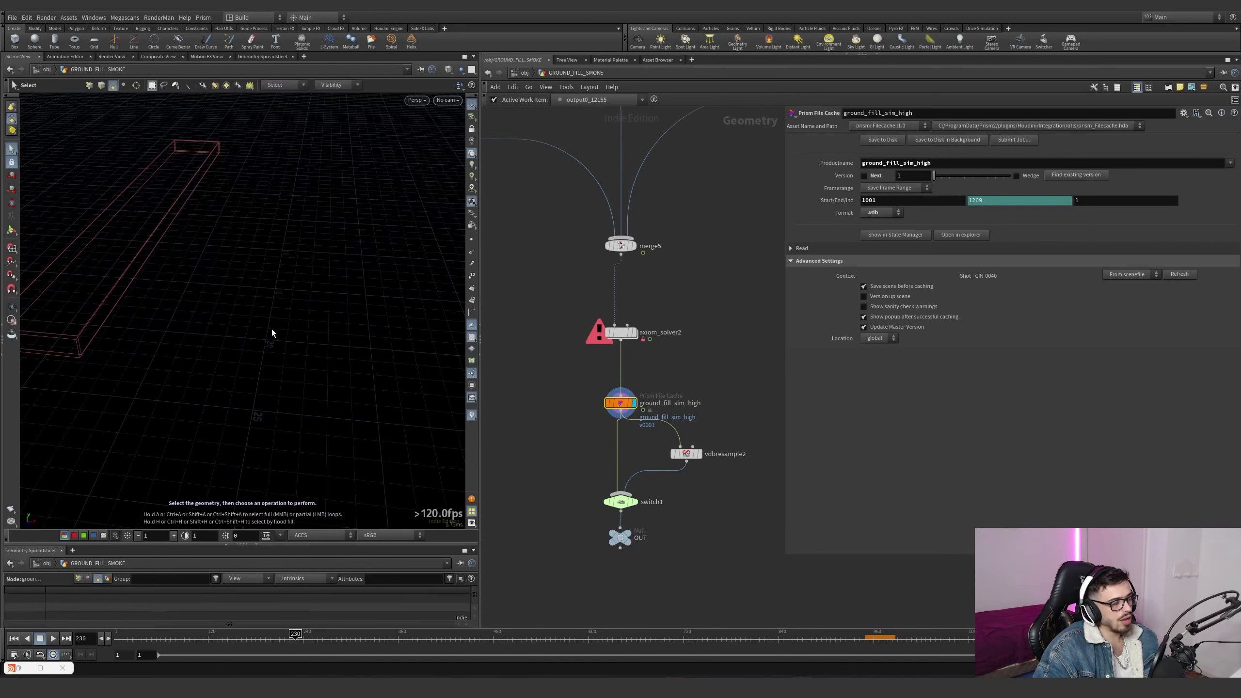
click(1068, 637)
alt+right_drag(247, 344, 542, 253)
alt+drag(230, 293, 247, 211)
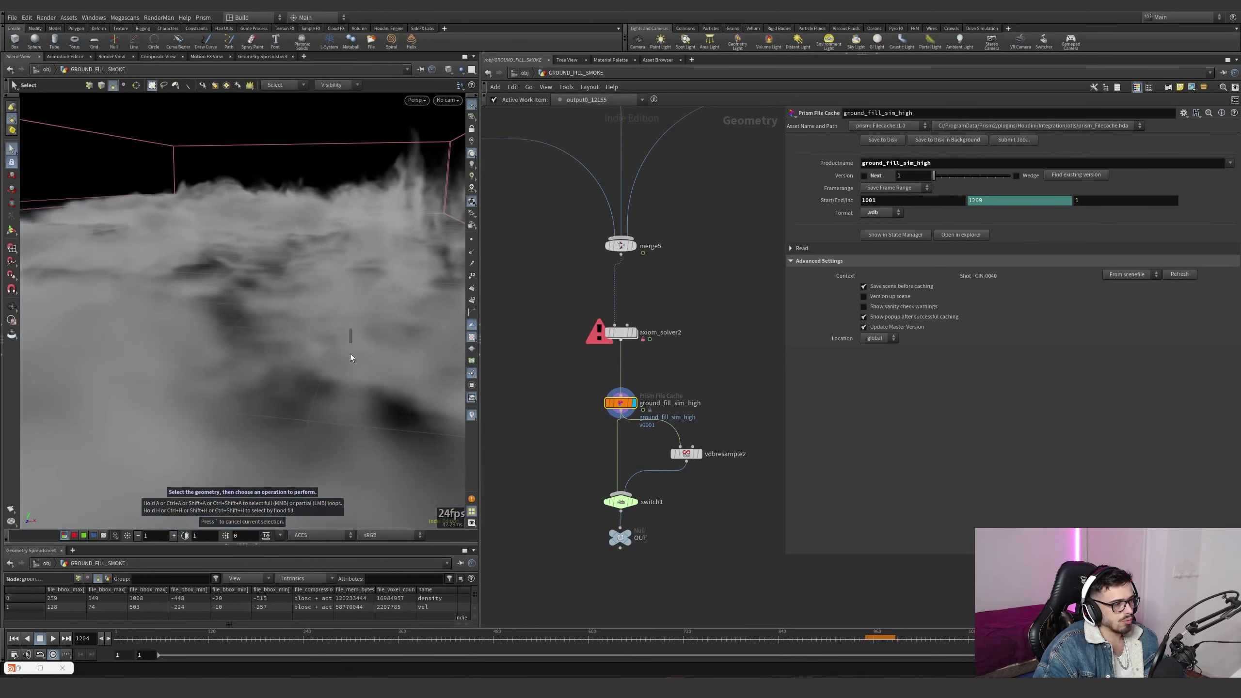
View the ground smoke of ground_fill_sim_high from above at frame 1116, first overall and then at closer range
click(340, 308)
alt+drag(340, 308, 344, 382)
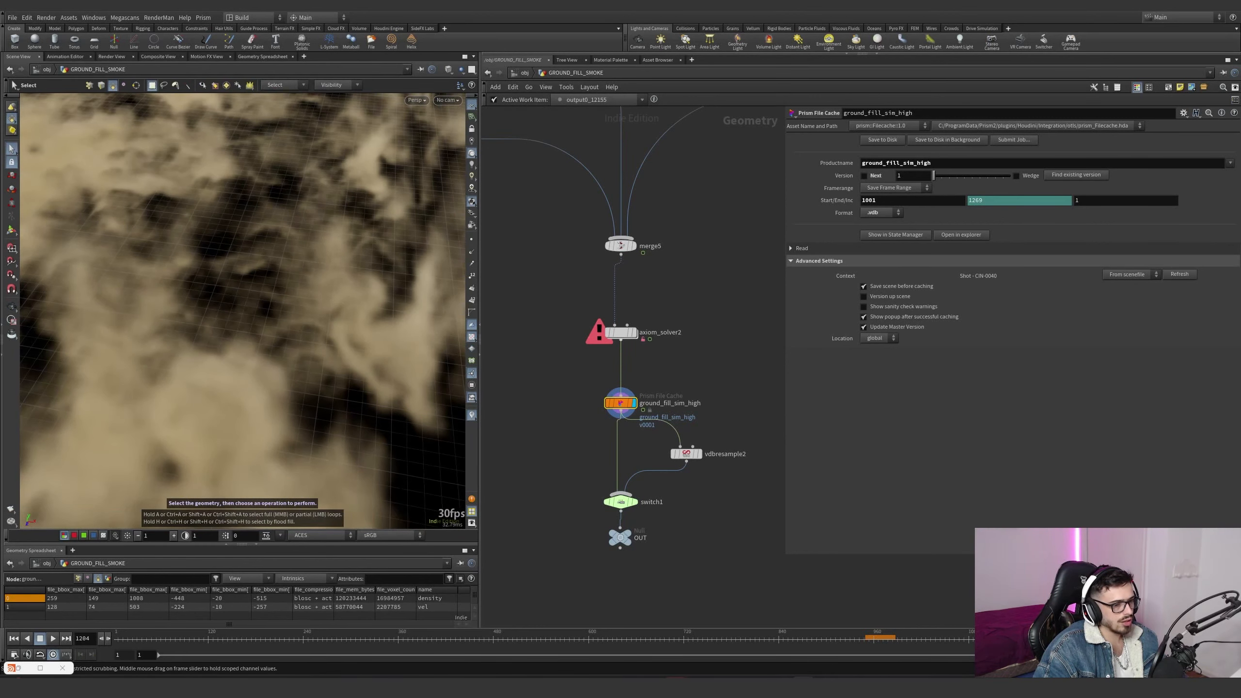
drag(1031, 637, 997, 639)
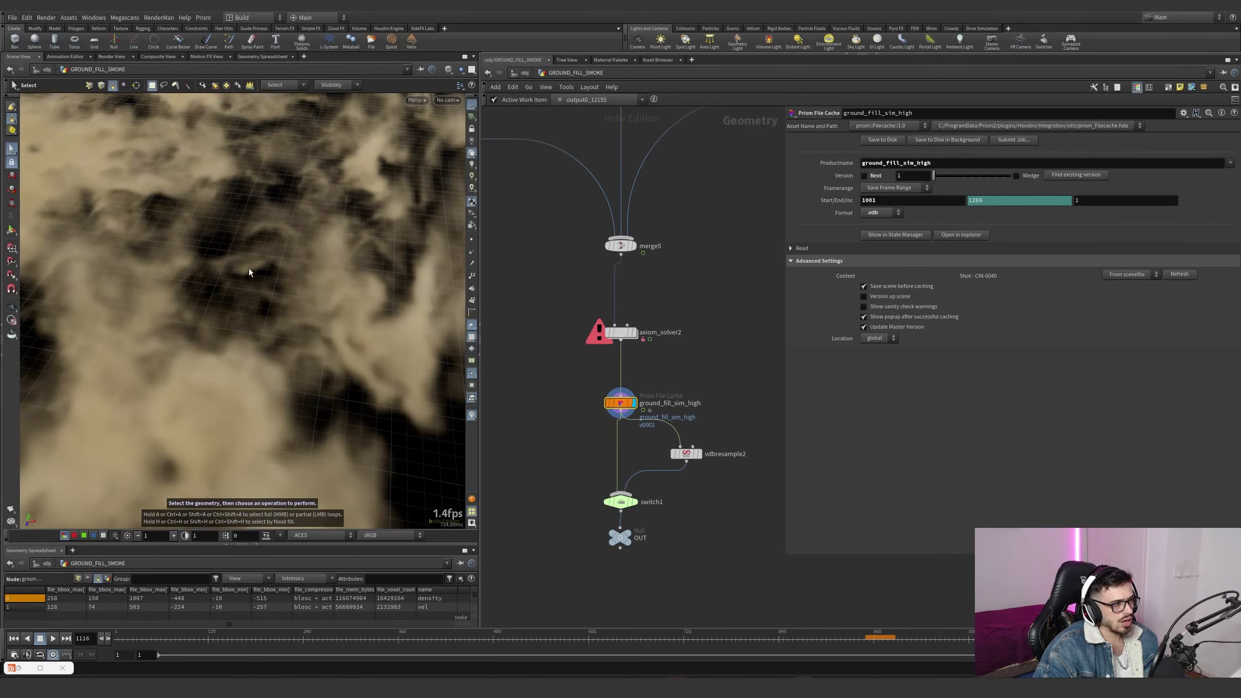
key(Escape)
mouse_move(249, 273)
mouse_down()
mouse_move(268, 255)
mouse_move(199, 274)
mouse_move(222, 247)
mouse_move(172, 296)
mouse_move(282, 296)
mouse_move(257, 275)
mouse_up()
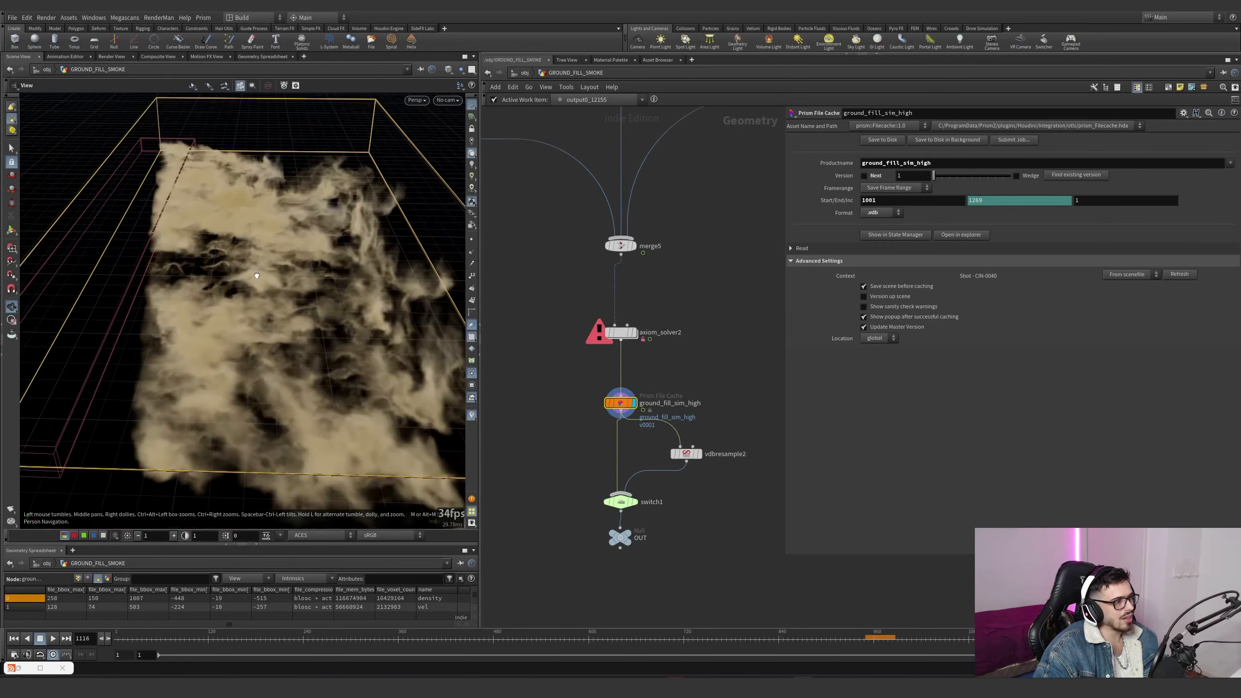
middle_drag(292, 275, 276, 321)
drag(277, 322, 297, 346)
middle_drag(297, 346, 273, 296)
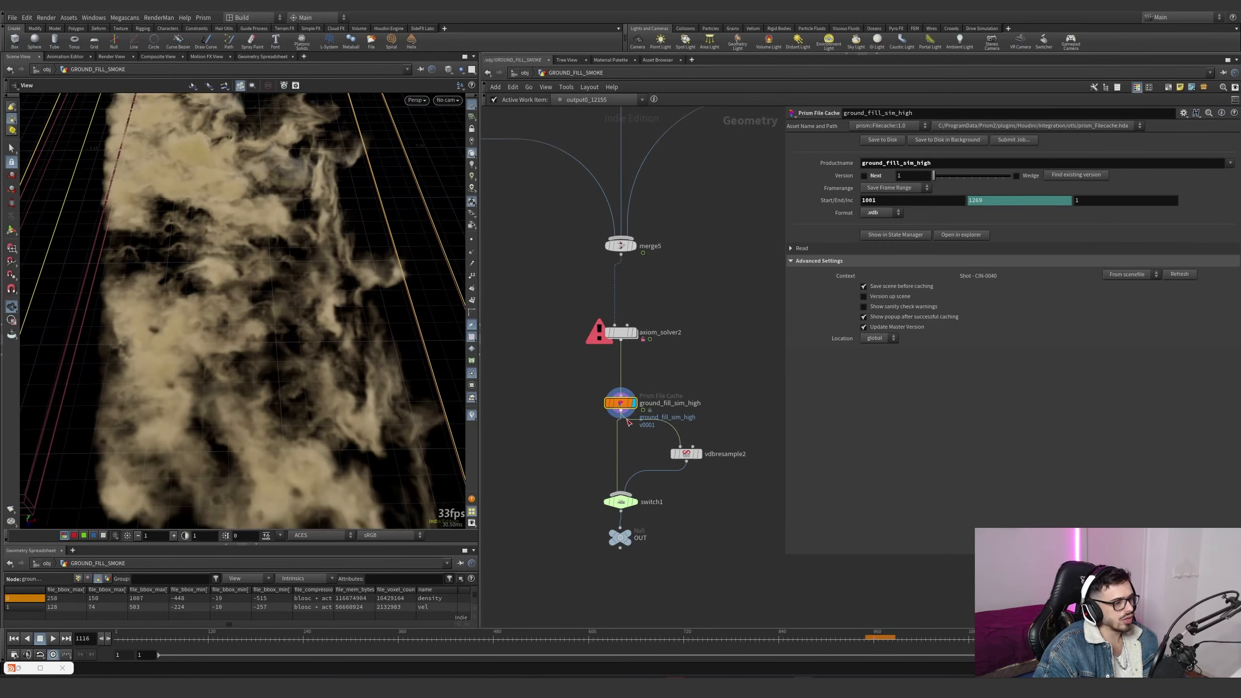
Return to the object level, open the STEP_FX network and align the source_base null beneath its node chain
click(524, 72)
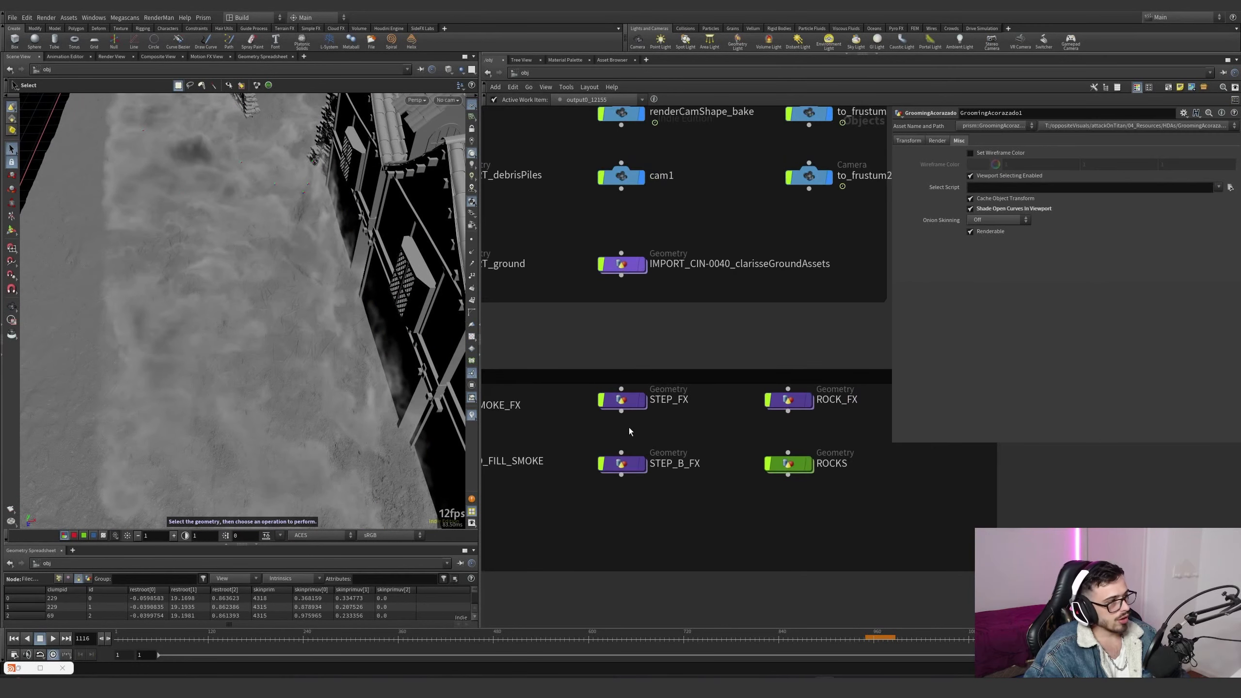
scroll(576, 448, down, 5)
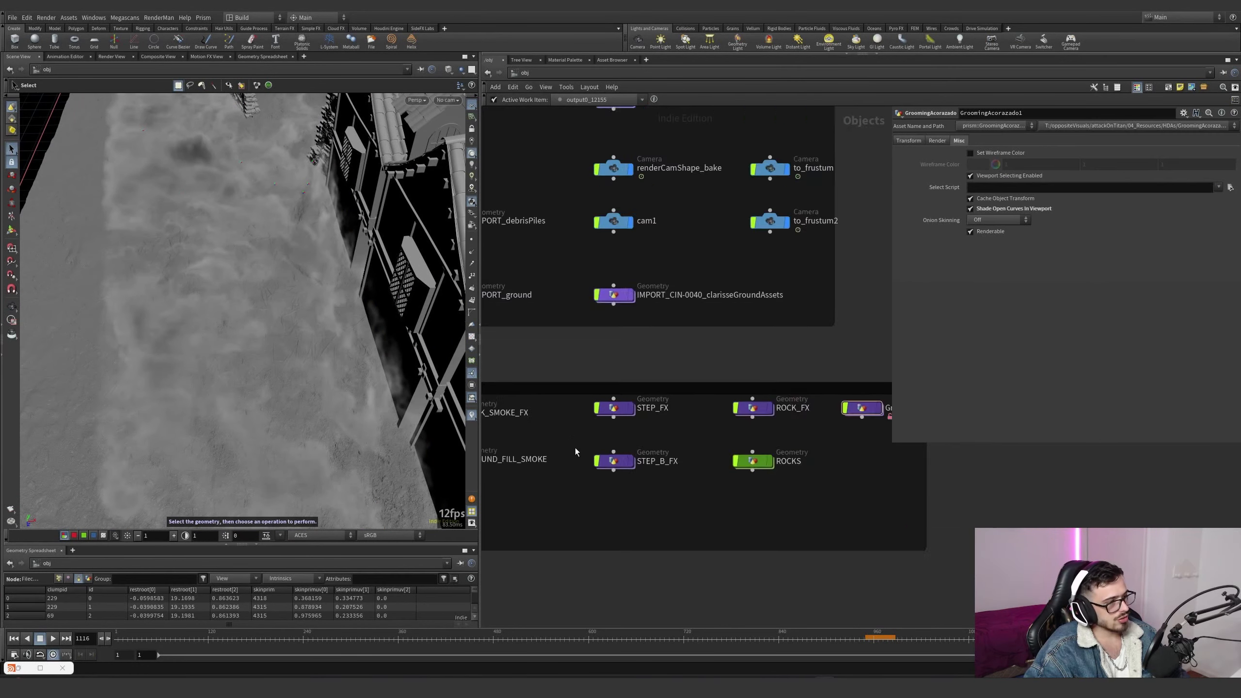
middle_drag(575, 448, 640, 428)
scroll(624, 433, up, 2)
click(576, 432)
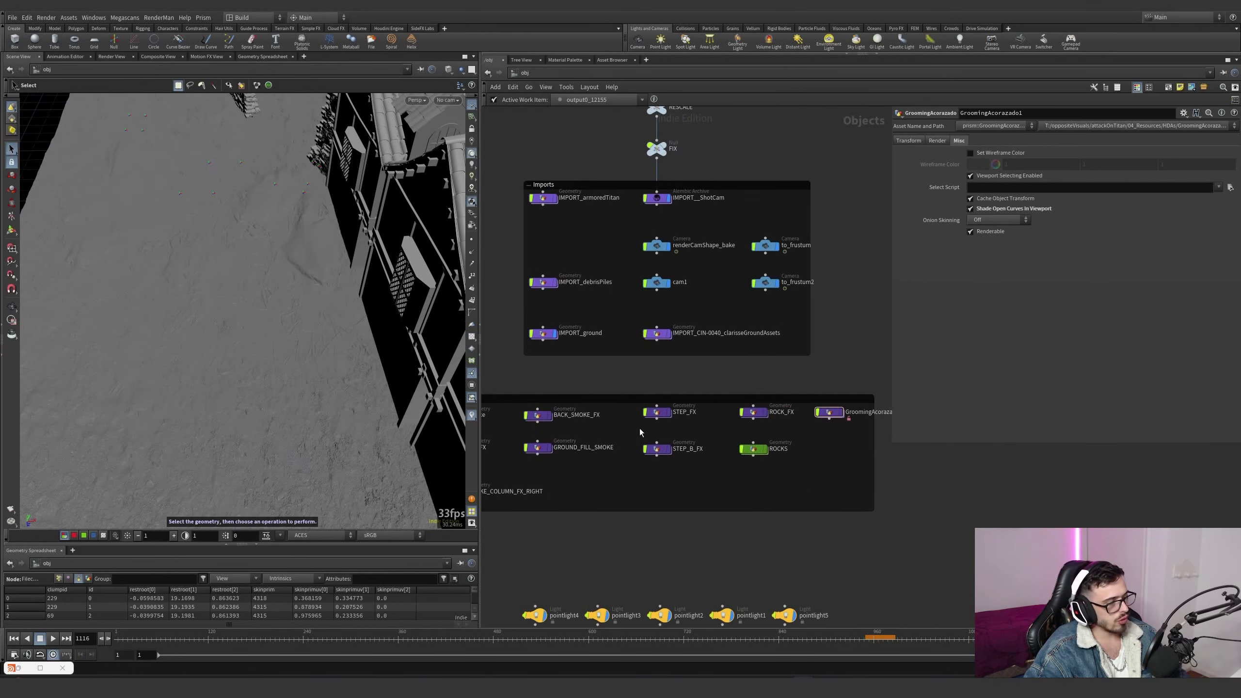
double_click(657, 414)
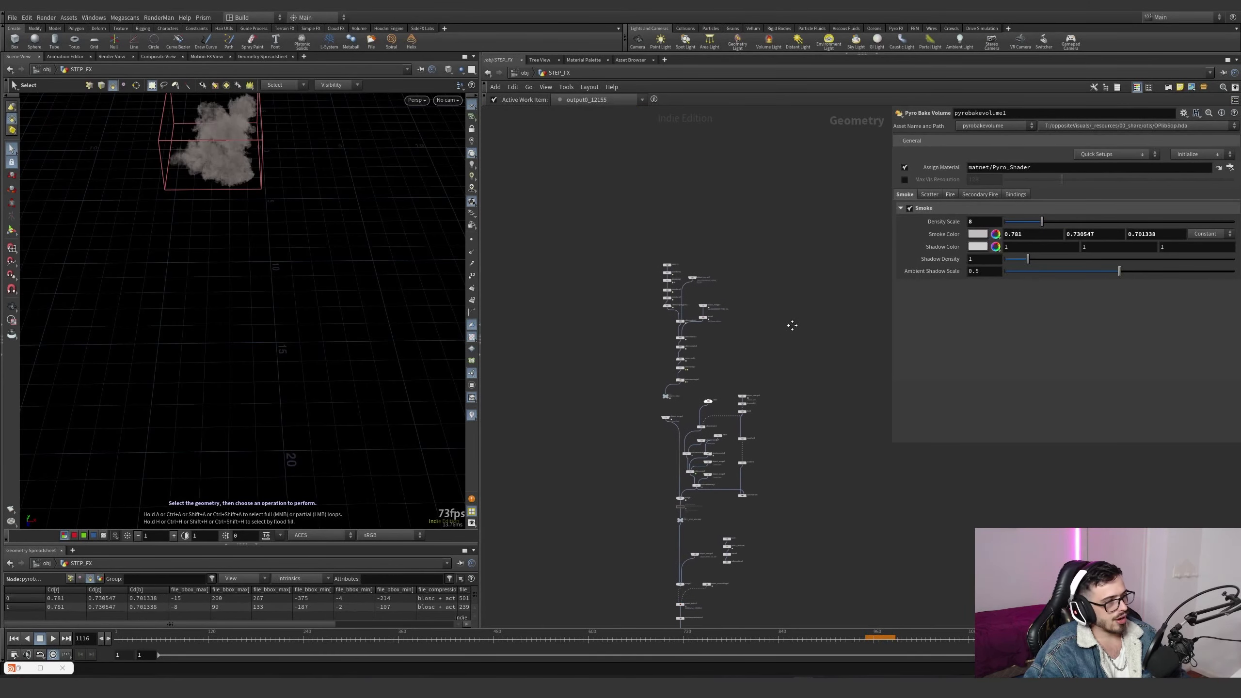
scroll(677, 358, up, 3)
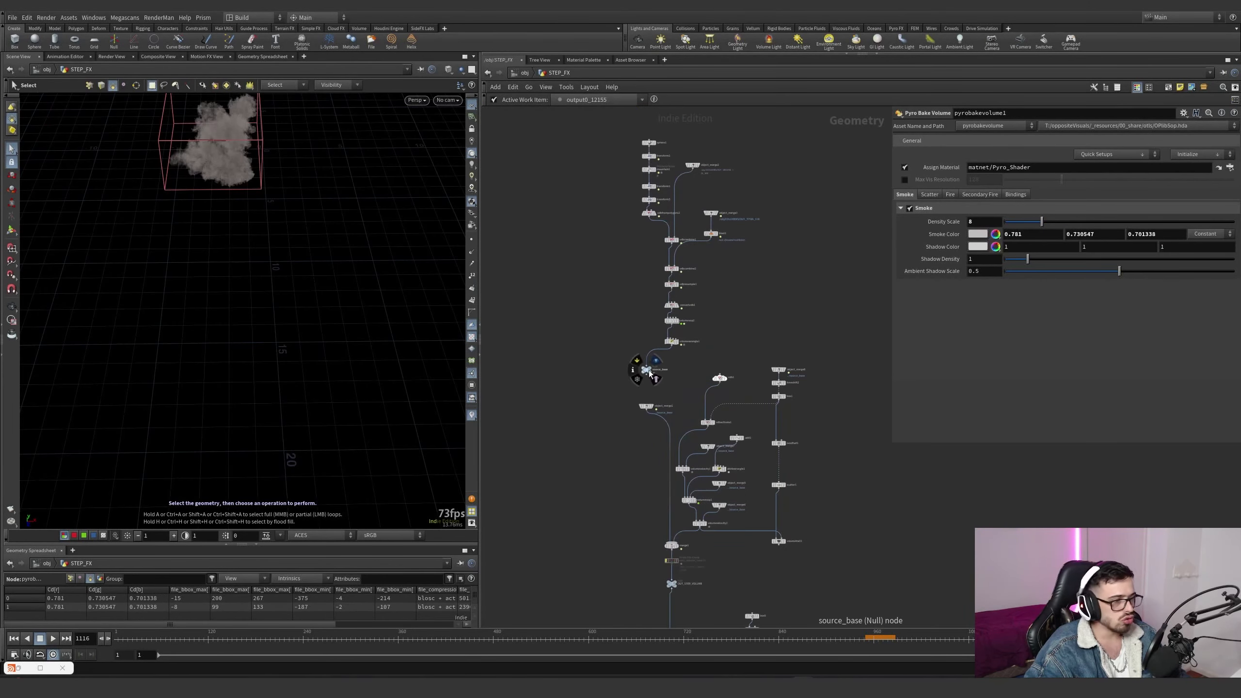
drag(646, 370, 665, 371)
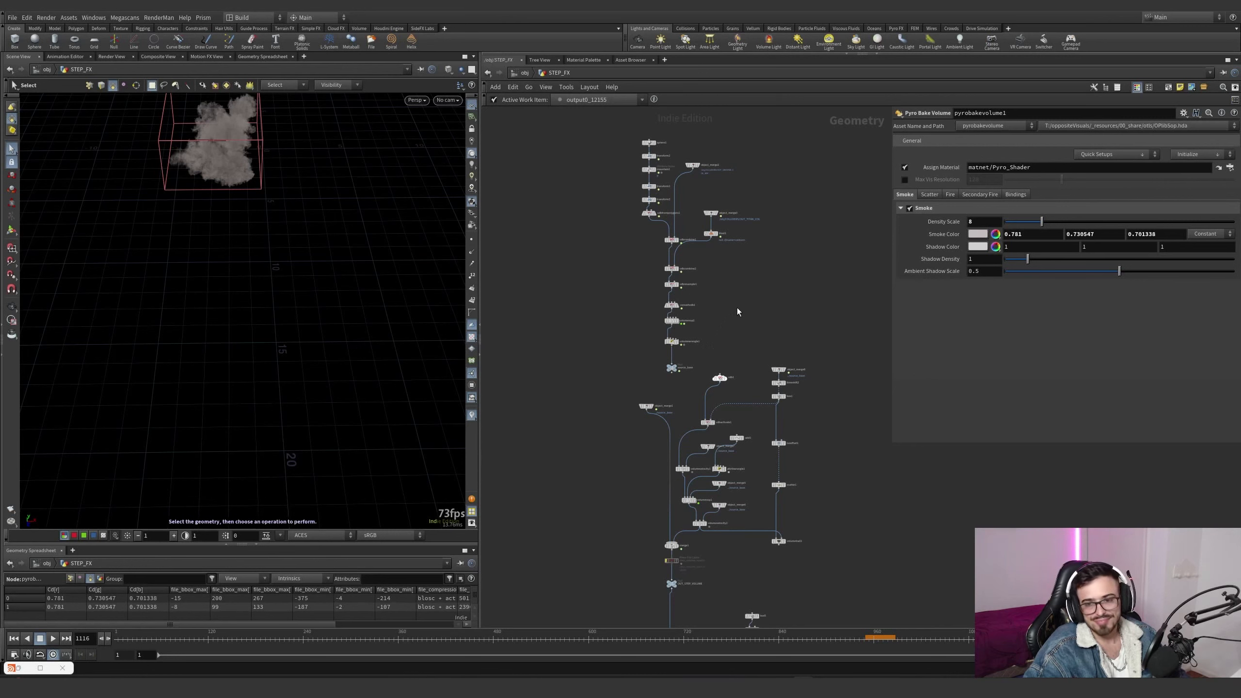
Display sphere1 framed in the view, followed by transform2, and examine the centroid expressions in its pivot
middle_drag(736, 307, 702, 415)
scroll(639, 286, up, 3)
click(604, 225)
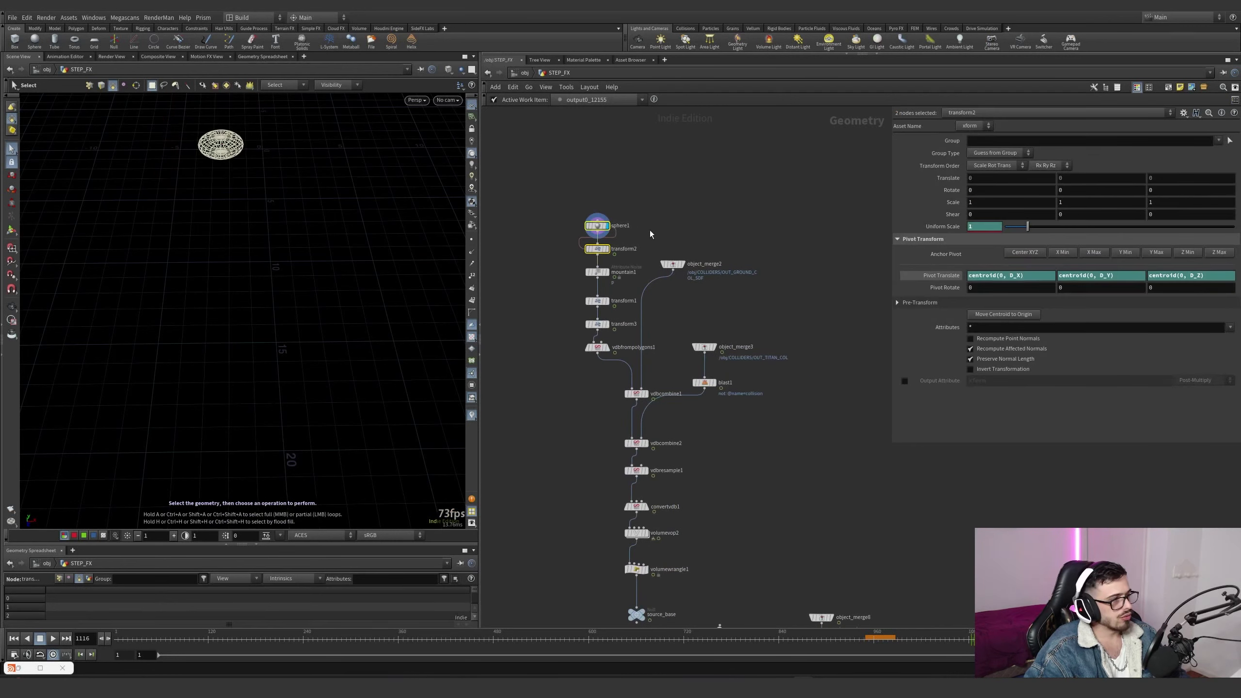
key(f)
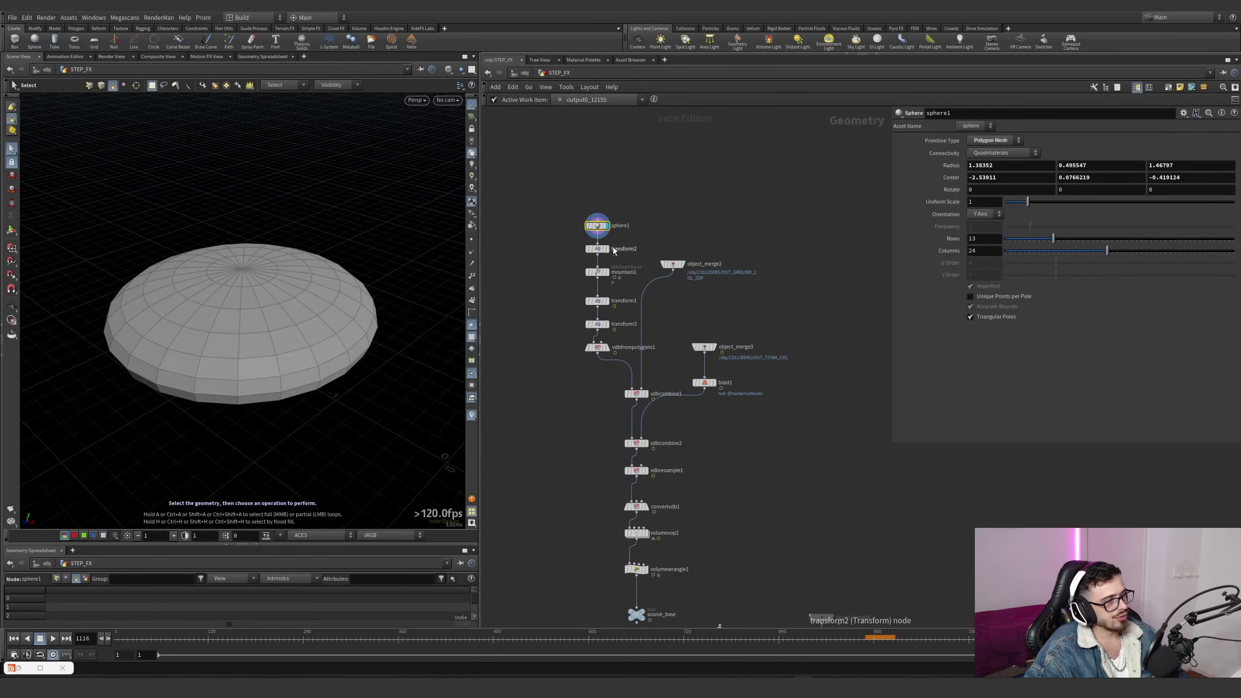
click(597, 249)
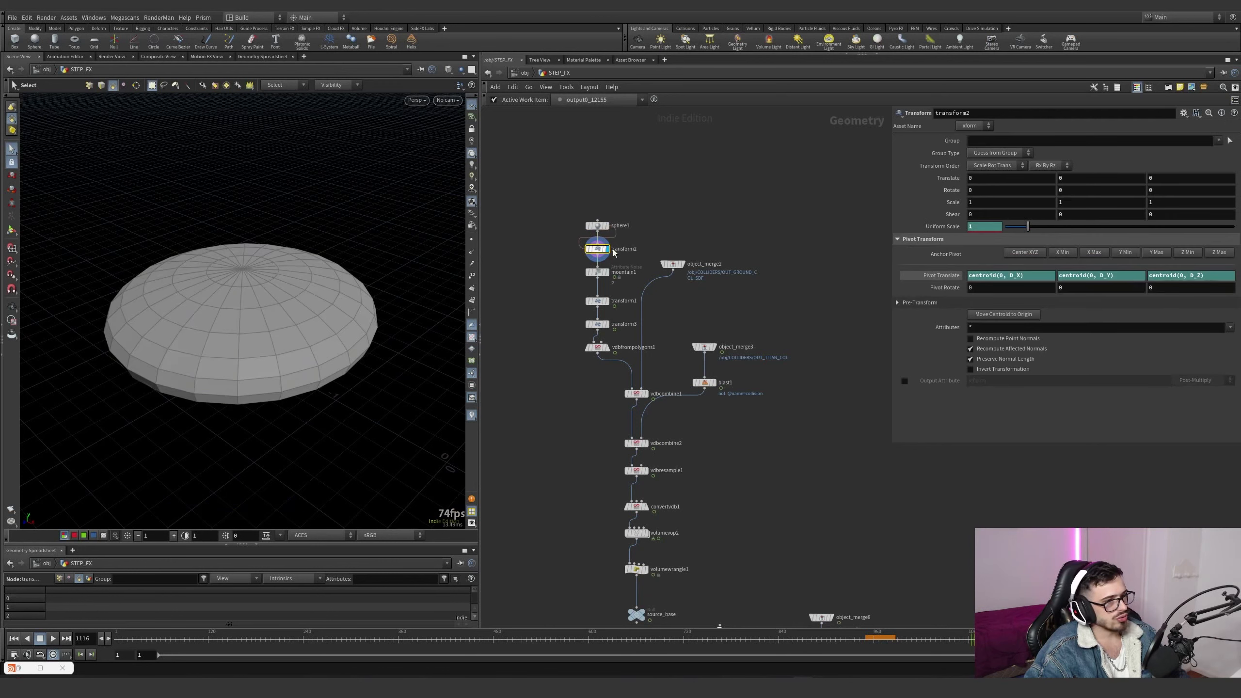
click(943, 276)
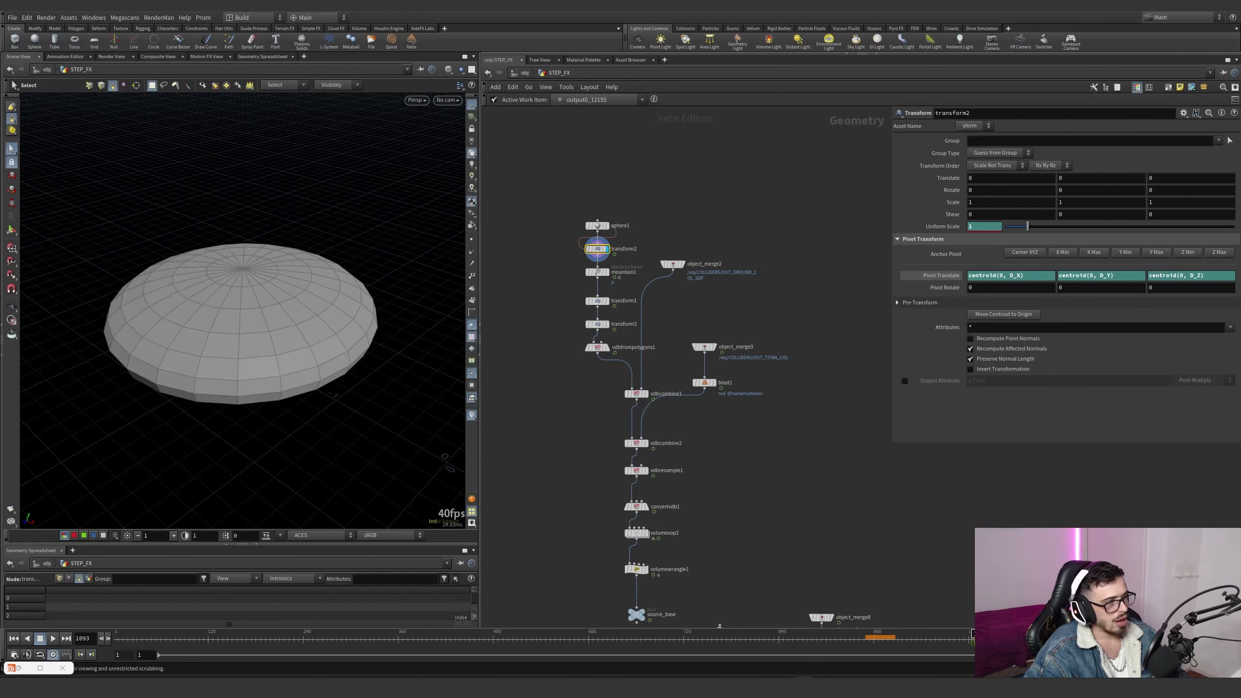
Display mountain1 and transform1 in turn and scrub the timeline to view the animated noise deformation and scaling
click(595, 272)
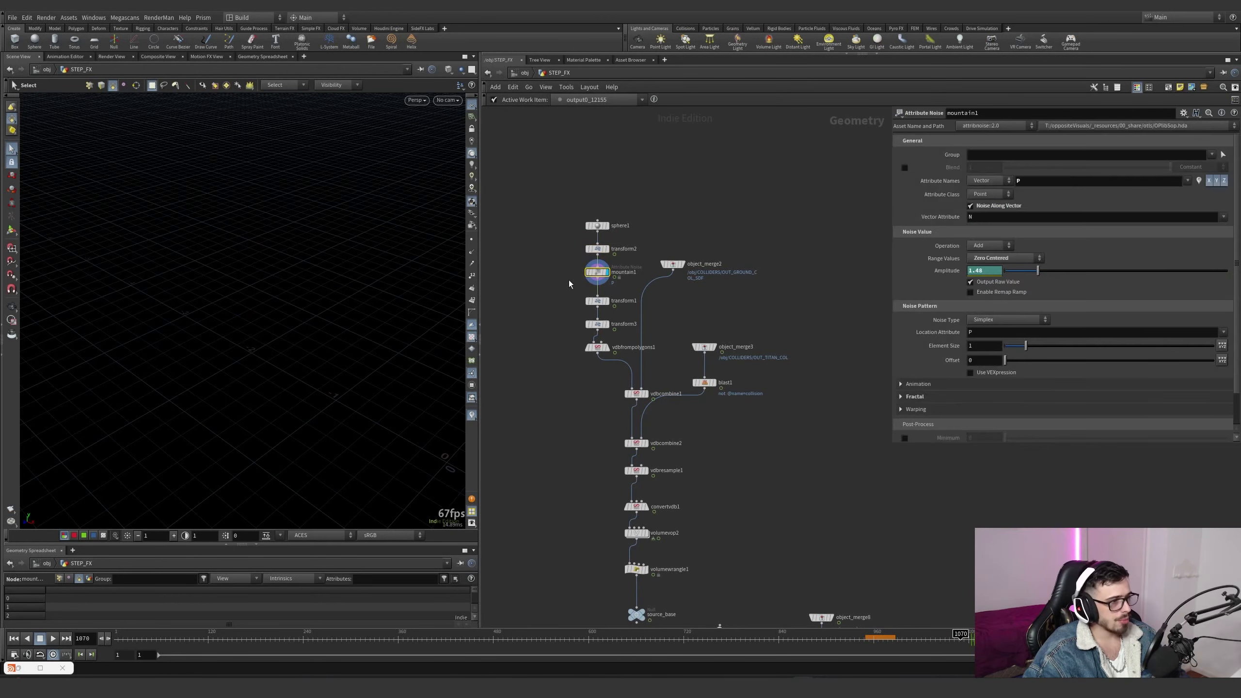
drag(962, 645, 972, 643)
click(606, 301)
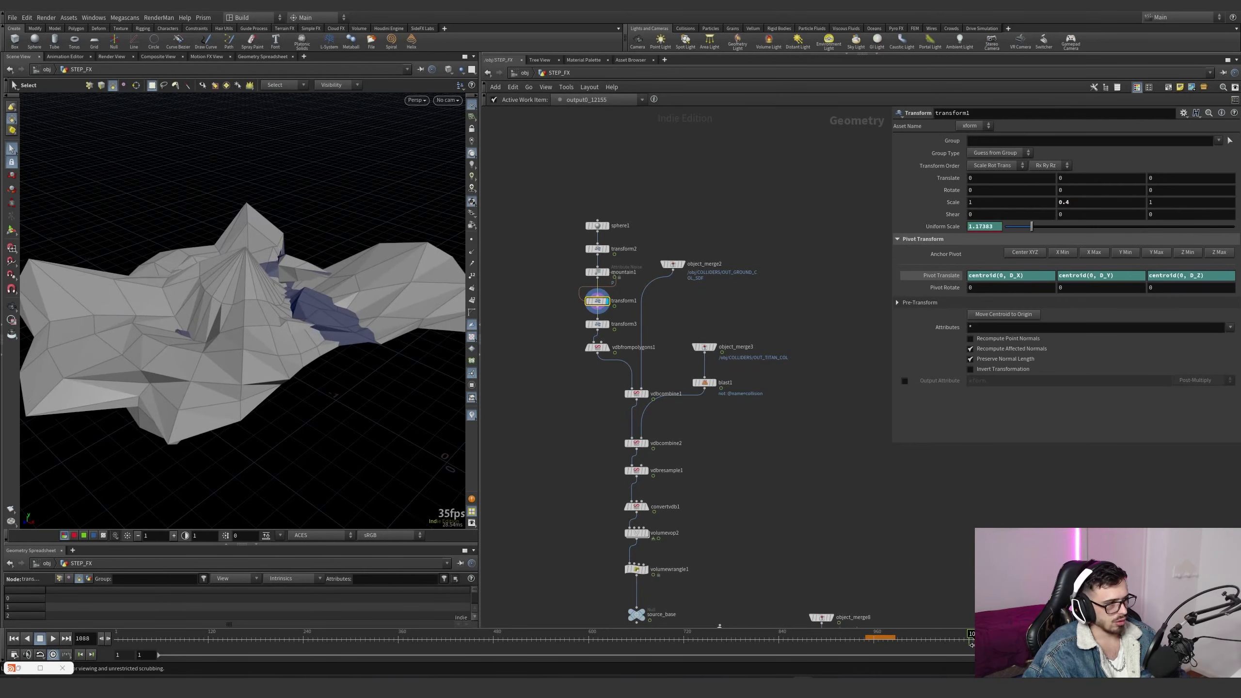
click(972, 644)
Display transform3 and scrub to frame 1092 to view the shape scaled from its lowest point
click(609, 326)
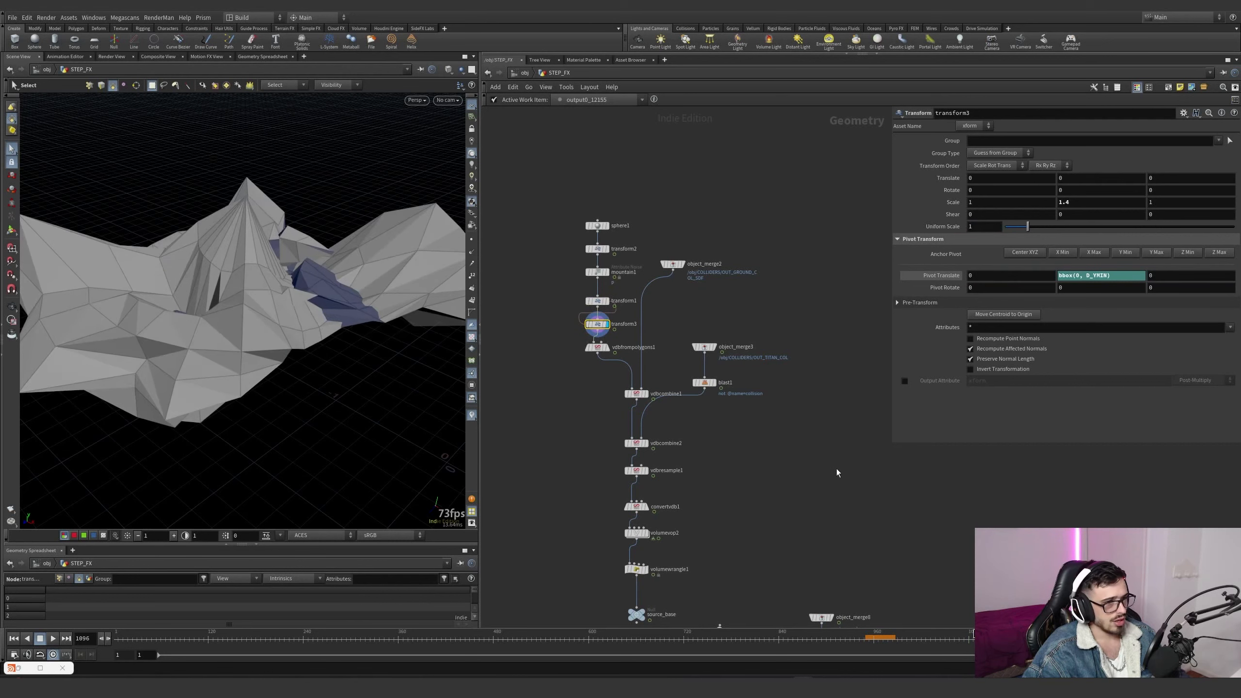
click(913, 638)
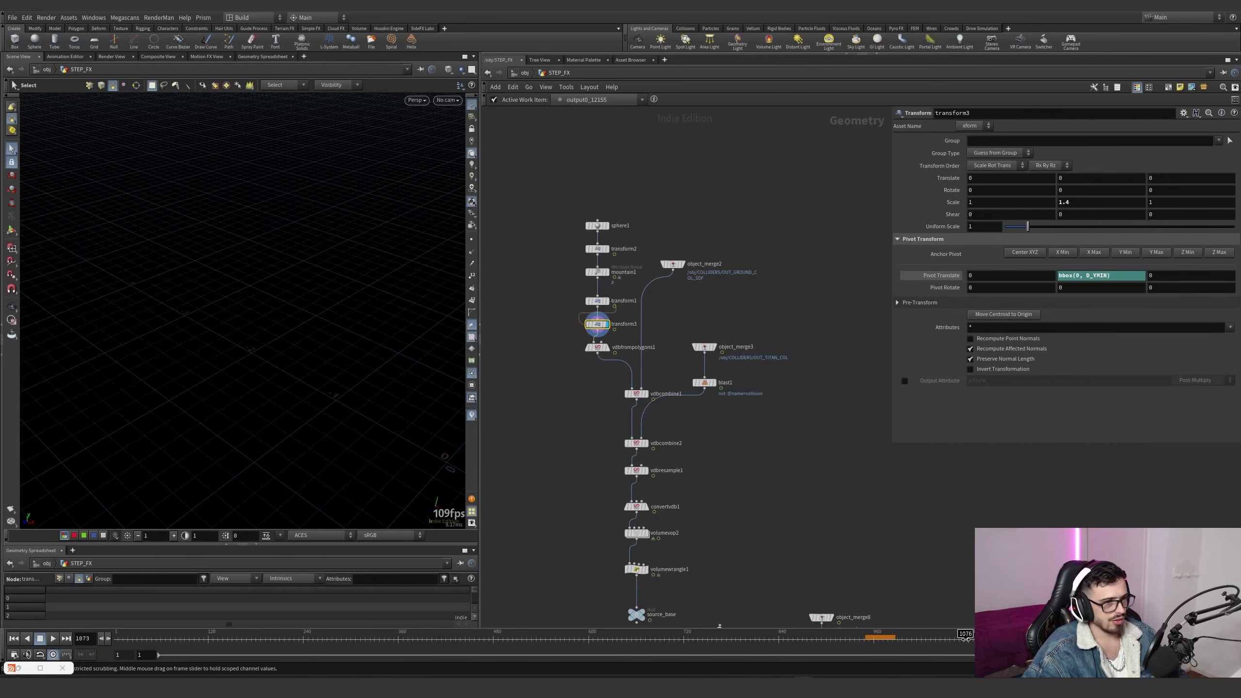
drag(966, 639, 978, 639)
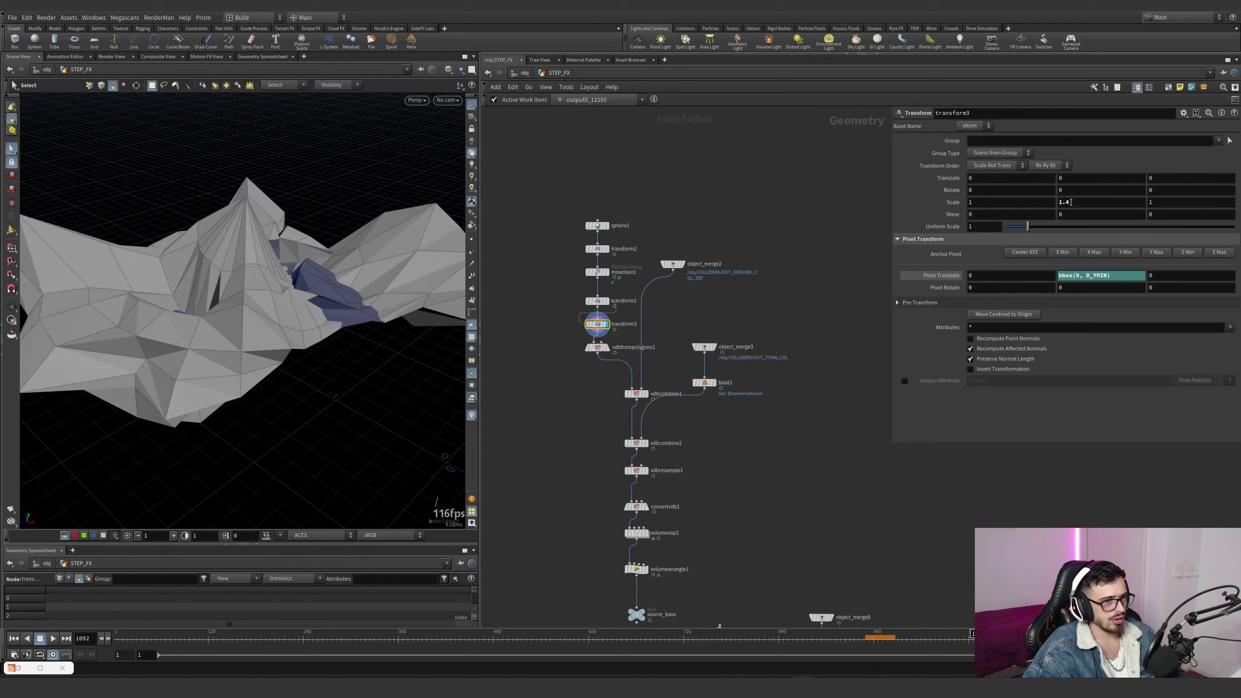
Try a different Y scale on transform3 and undo the change
middle_drag(1071, 201, 1187, 220)
key(ctrl+z)
key(ctrl+z)
Display vdbfrompolygons1 and scrub the timeline to view the density VDB built from the deformed sphere
scroll(757, 356, up, 2)
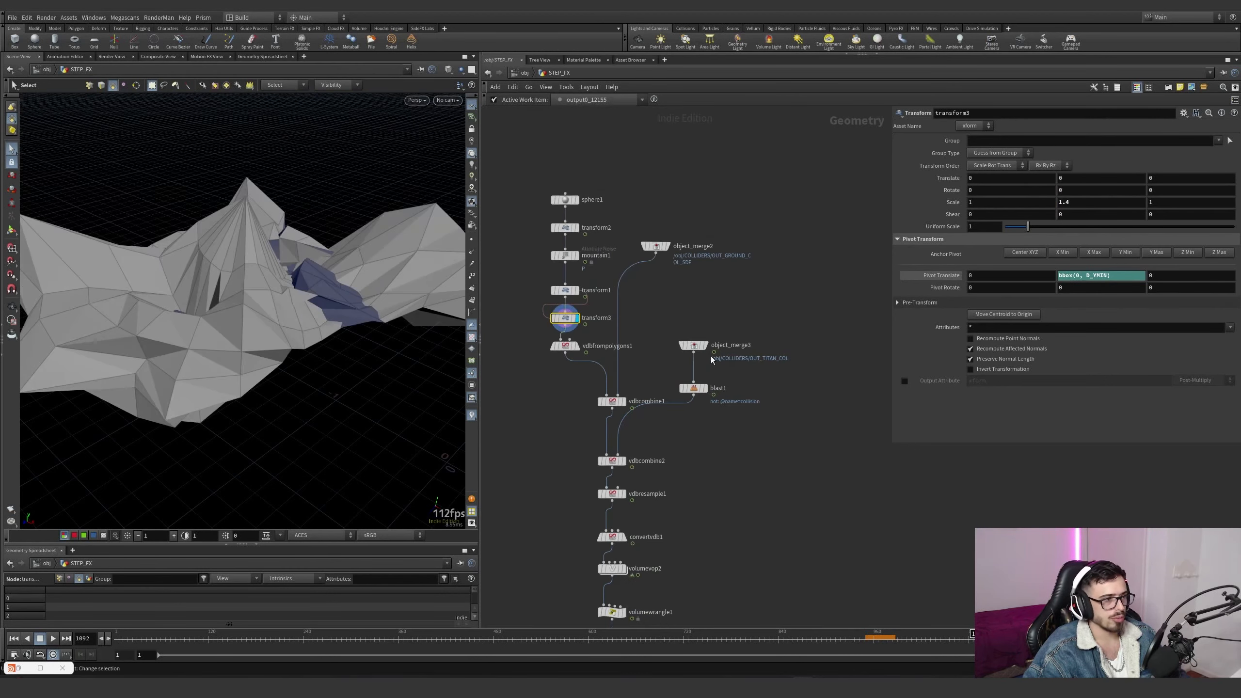
click(576, 346)
drag(519, 383, 581, 348)
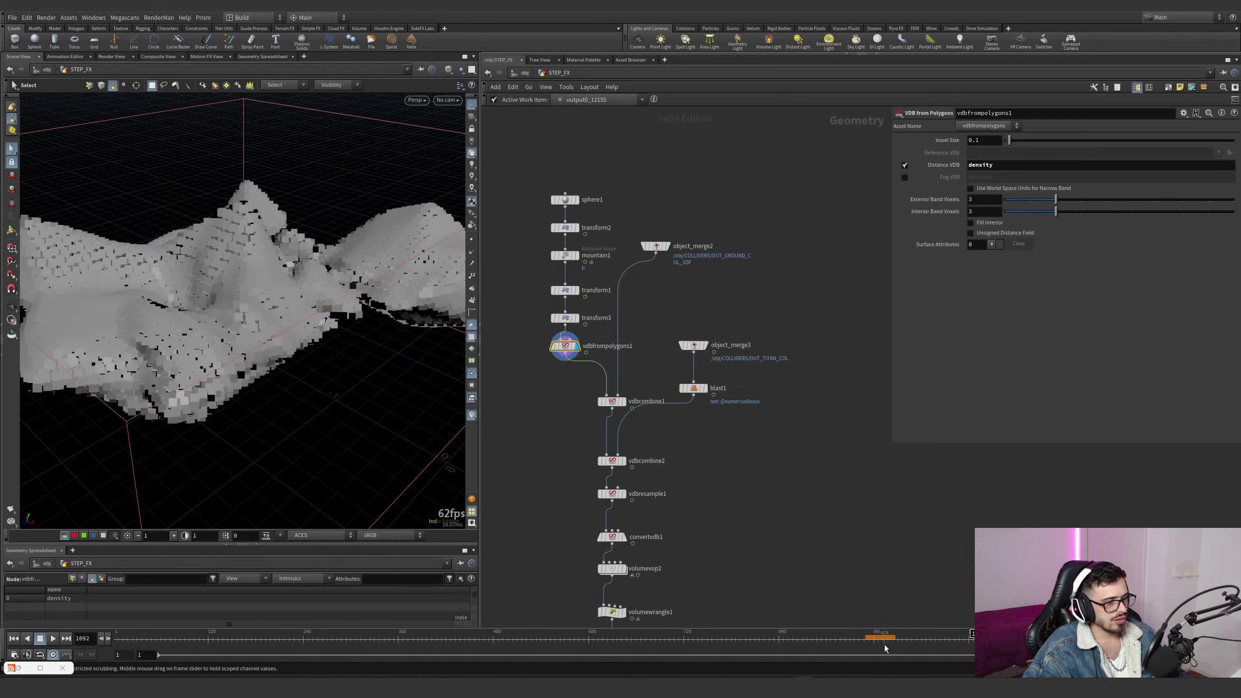
click(940, 638)
mouse_move(952, 641)
mouse_down()
mouse_move(1009, 640)
mouse_move(970, 640)
mouse_up()
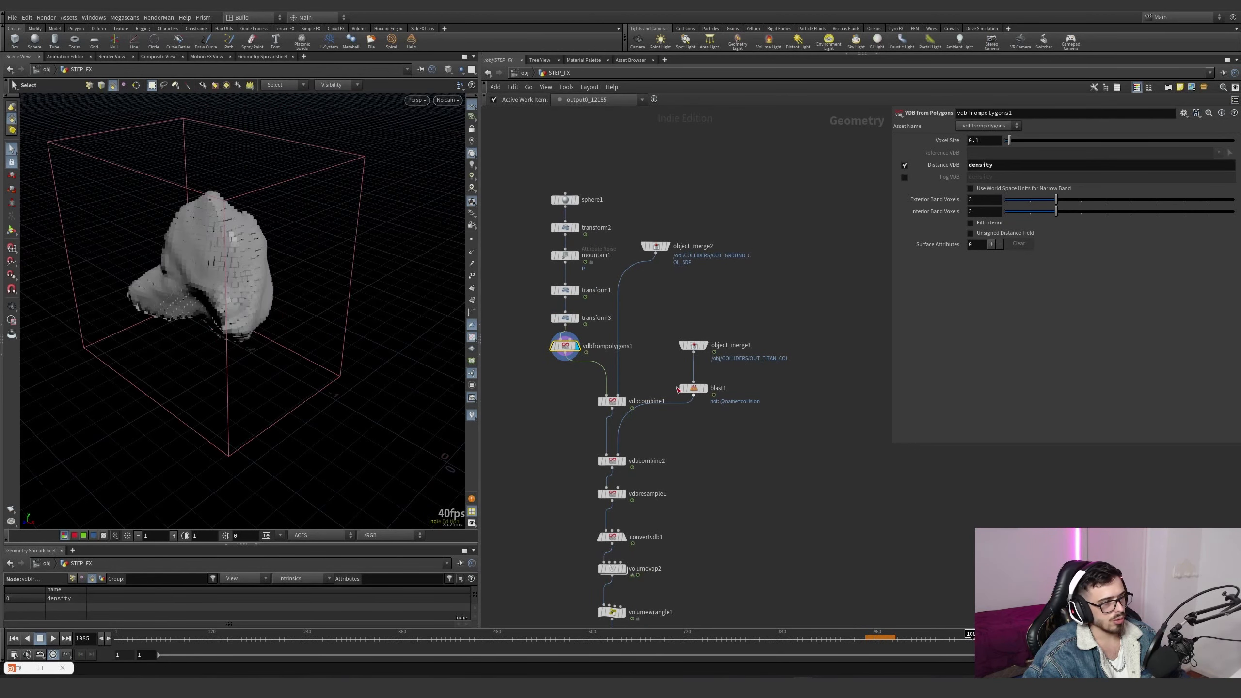
Display the ground collision SDF from object_merge2 and compare vdbfrompolygons1 with the SDF Difference result of vdbcombine1
click(652, 245)
alt+drag(37, 320, 105, 279)
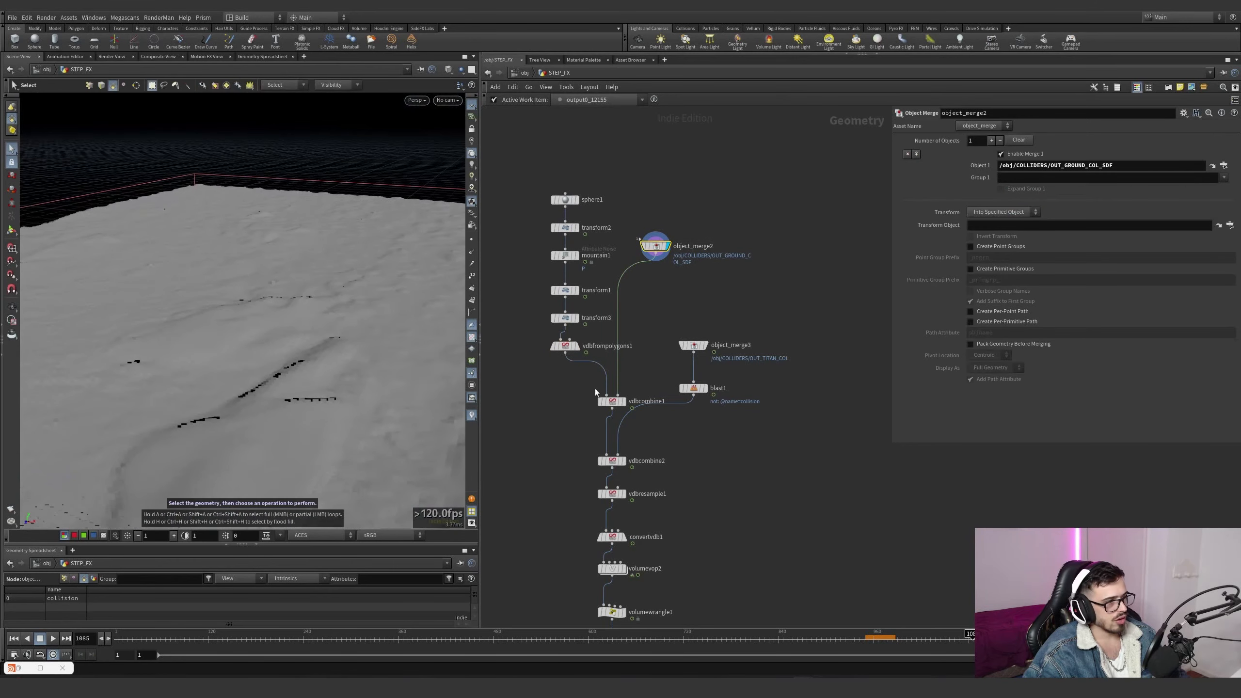
click(622, 401)
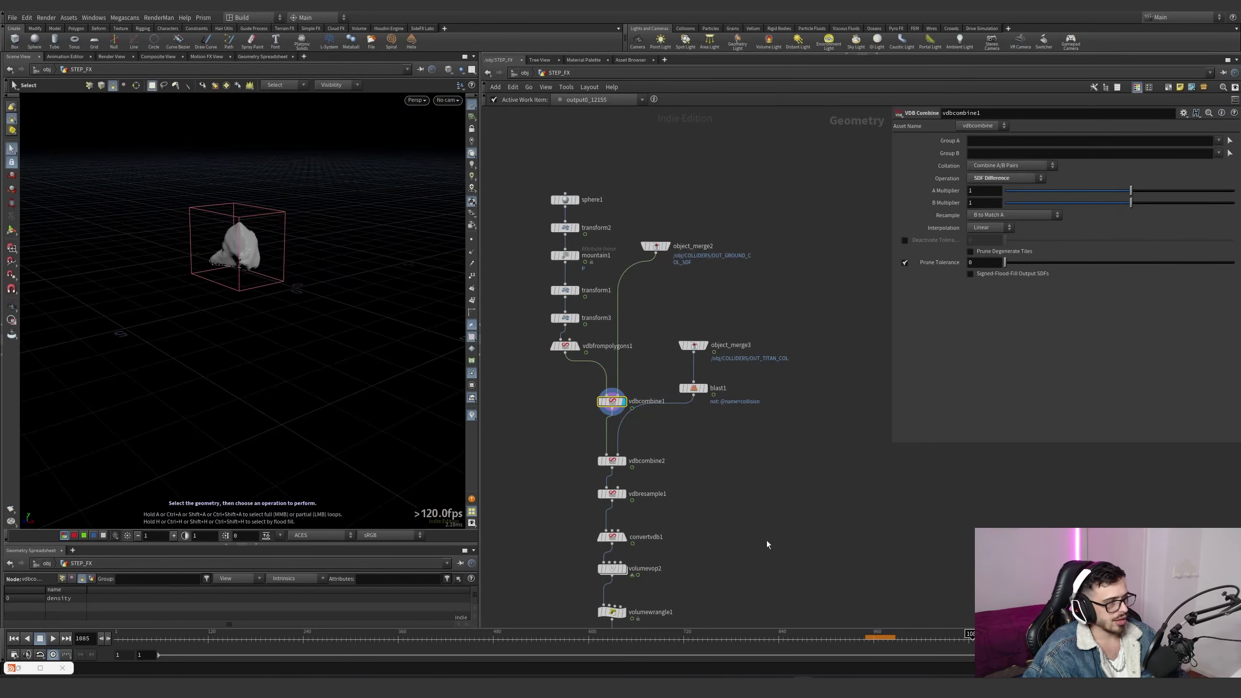
click(576, 345)
click(623, 401)
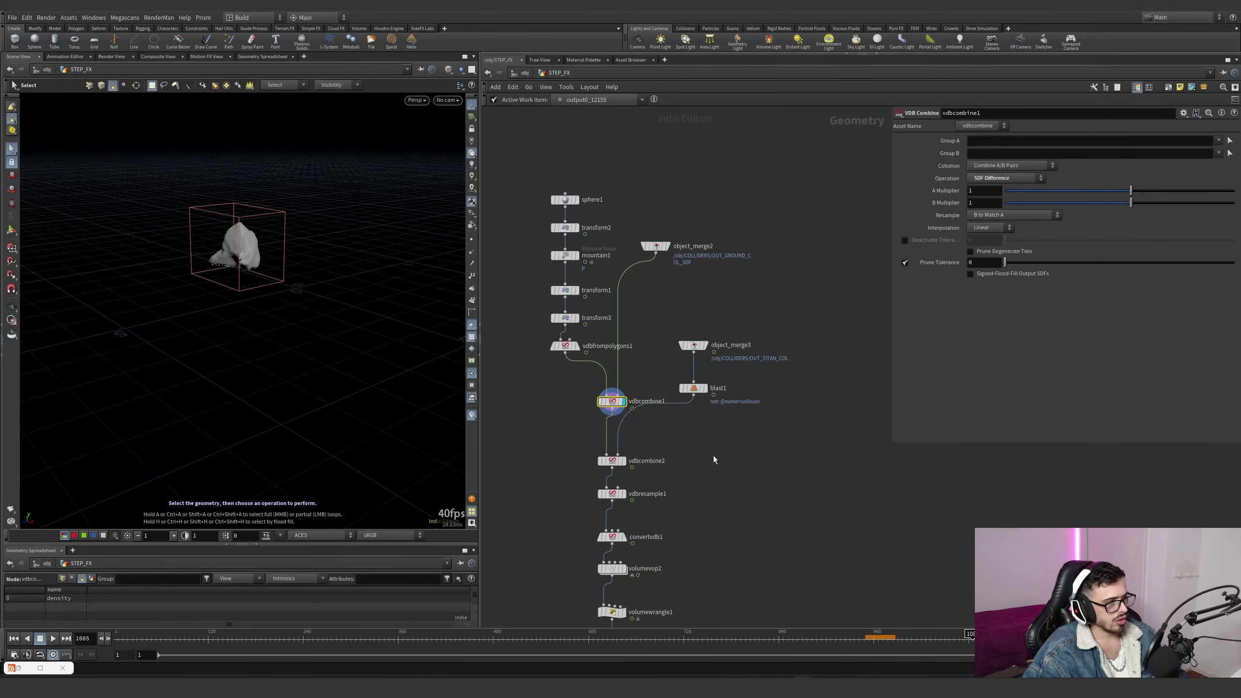
Check object_merge3's titan collider and compare vdbcombine1 with vdbcombine2 from above at frame 1148
scroll(660, 379, up, 3)
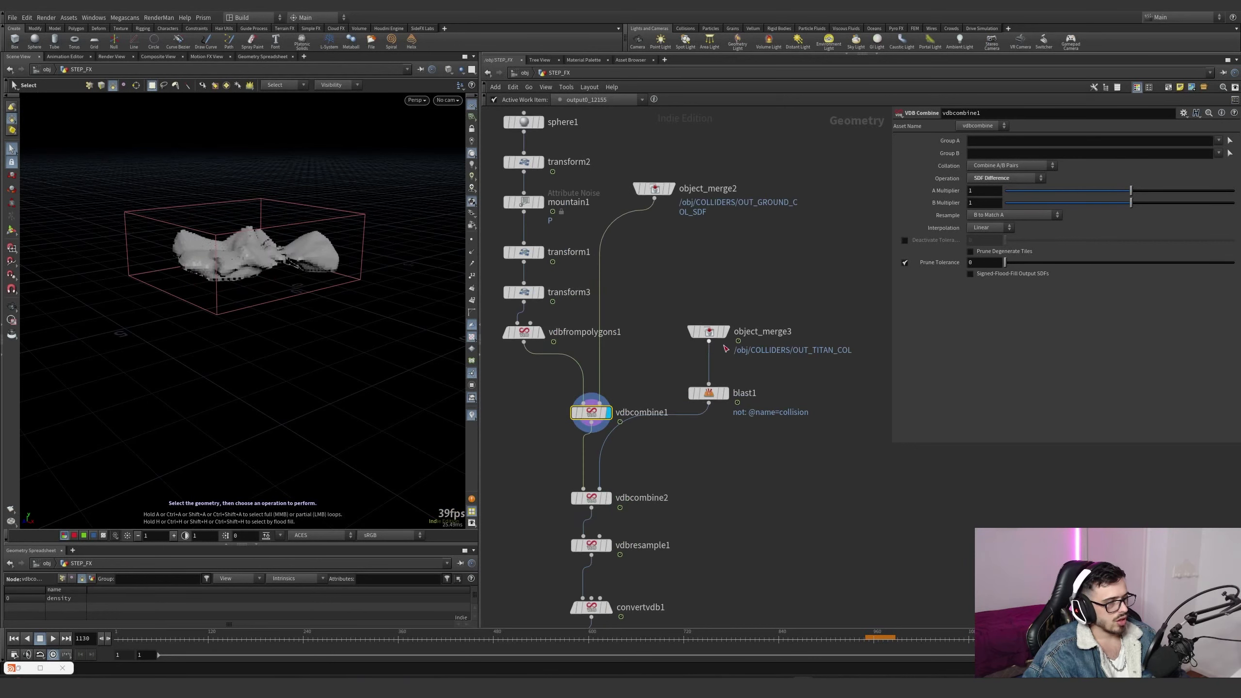
click(728, 332)
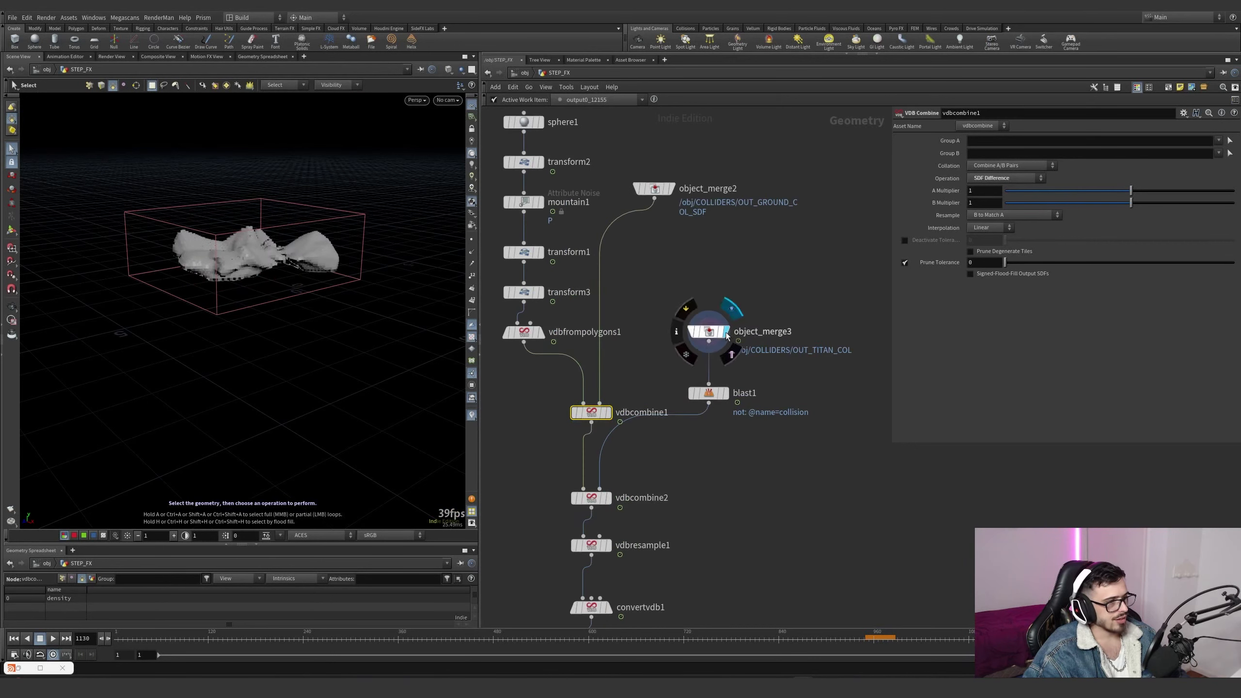
click(608, 501)
click(865, 637)
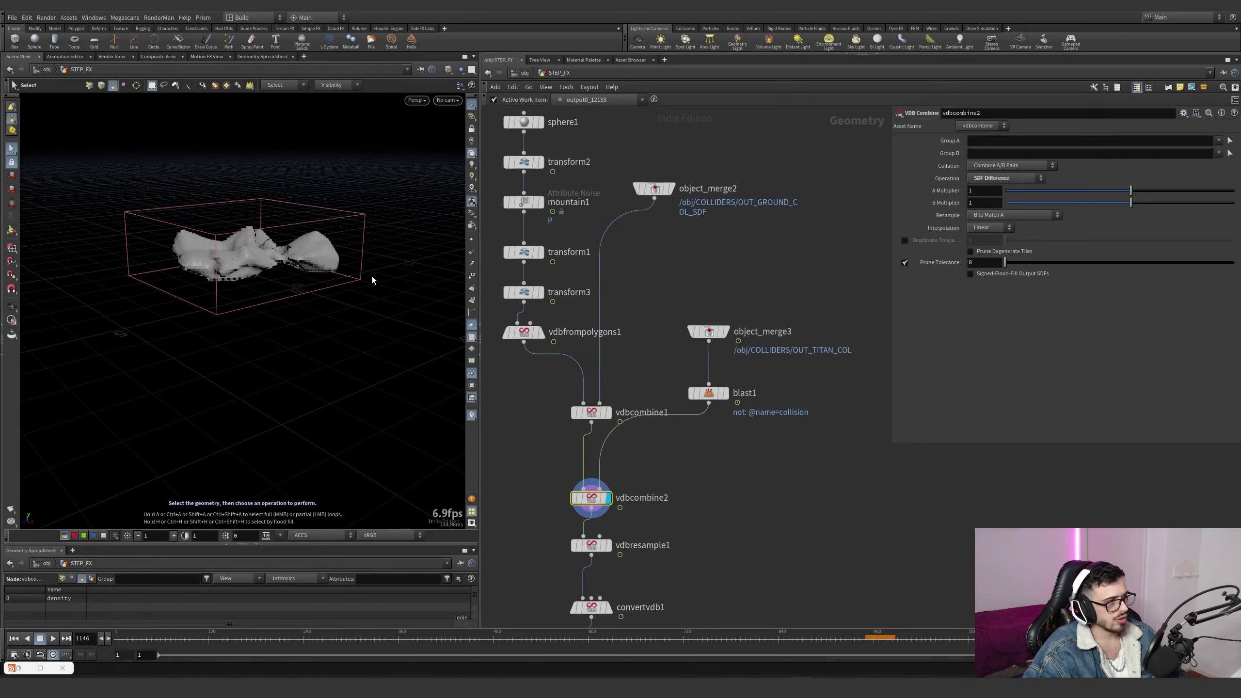
alt+drag(372, 275, 254, 304)
click(608, 413)
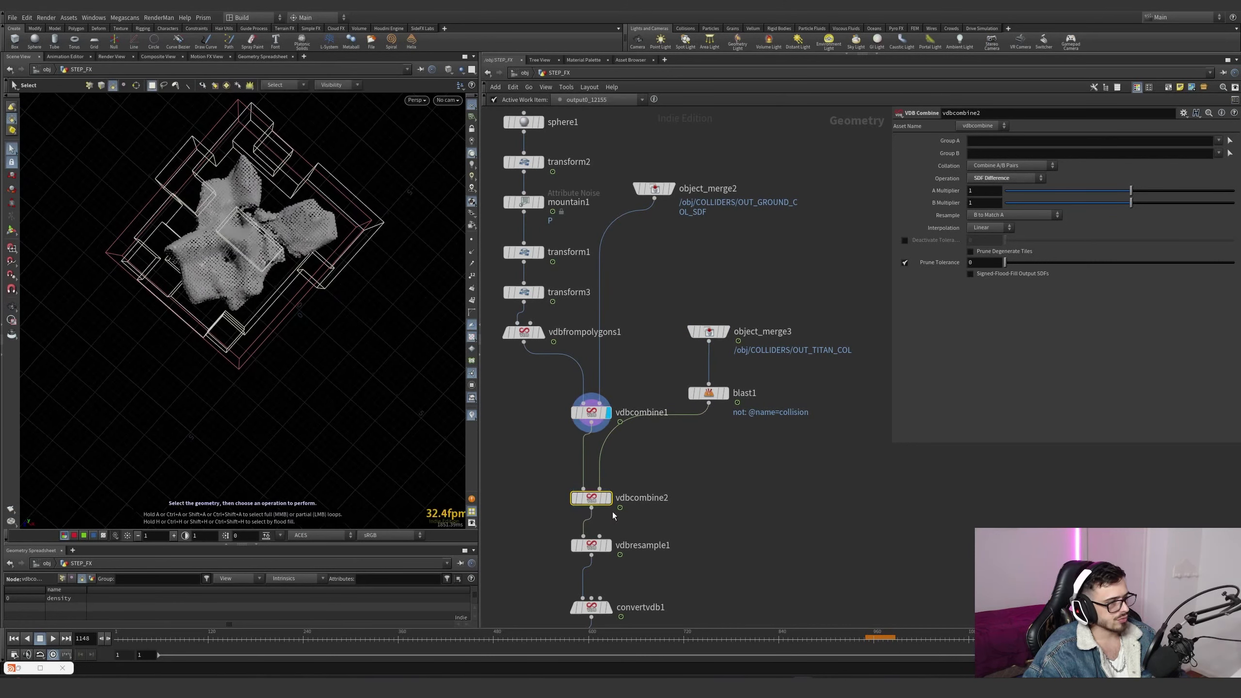
click(609, 498)
Display vdbresample1 and compare its node information with that of vdbcombine2 to check the voxel resolution
scroll(628, 505, up, 3)
click(655, 449)
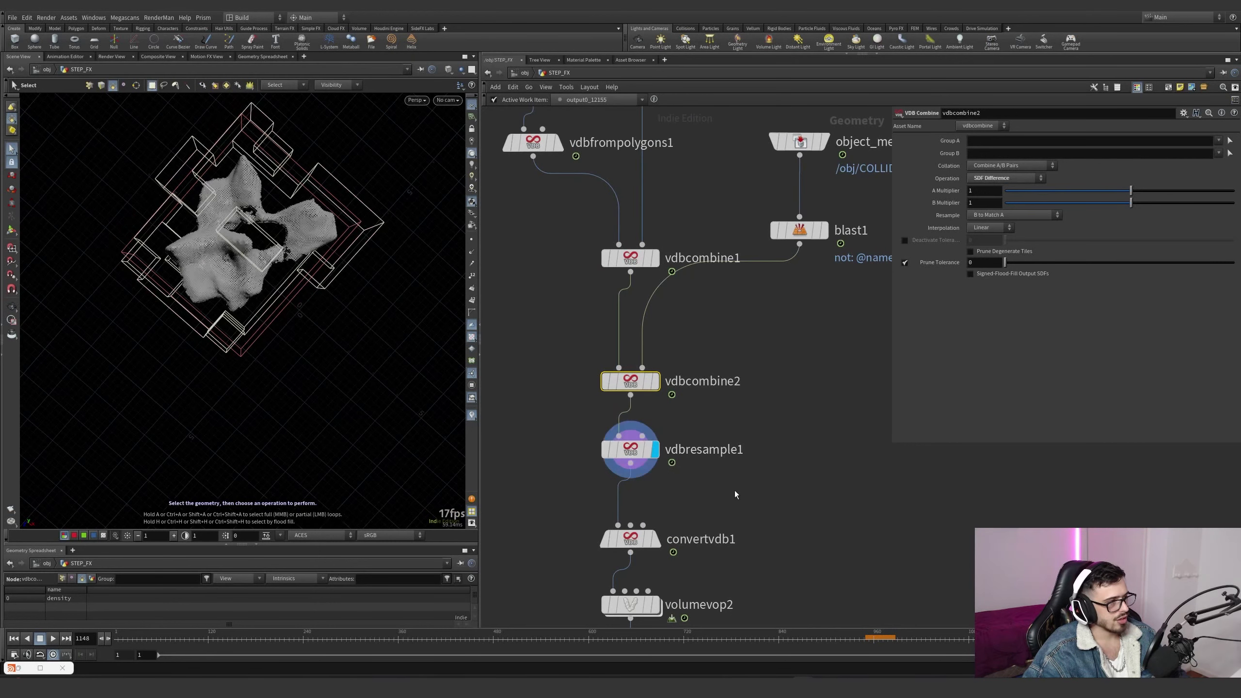
click(632, 449)
middle_drag(754, 438, 747, 375)
middle_click(636, 387)
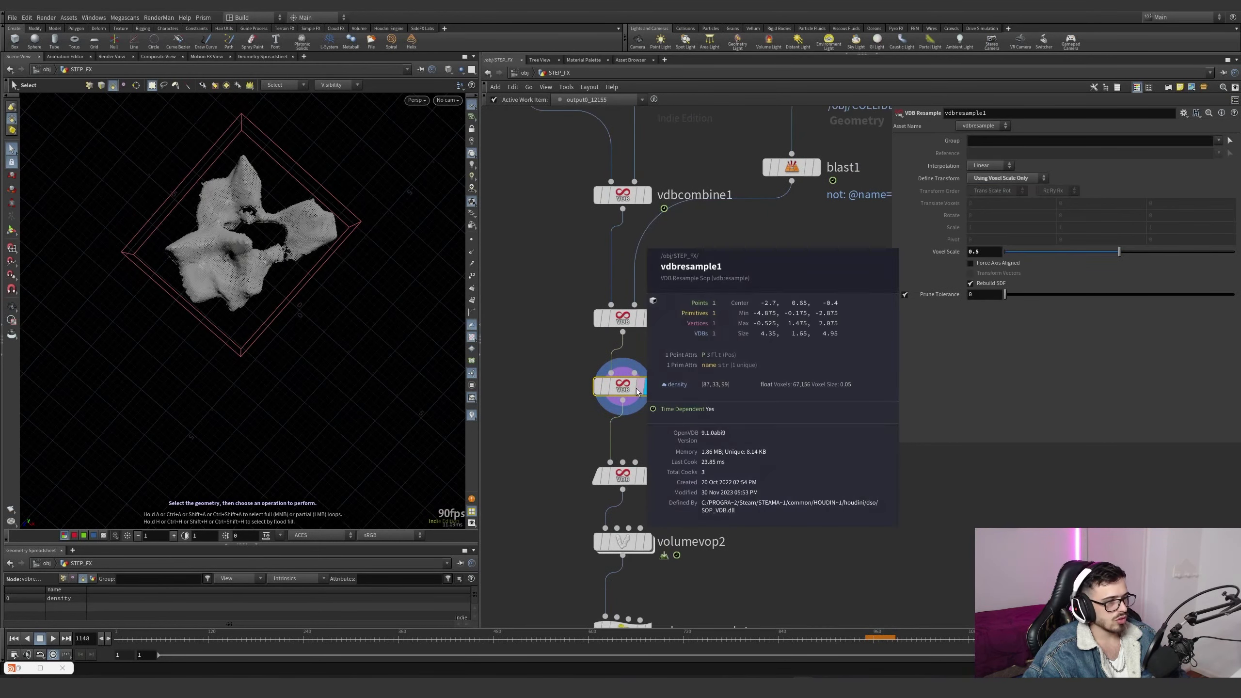
middle_click(638, 325)
middle_click(635, 387)
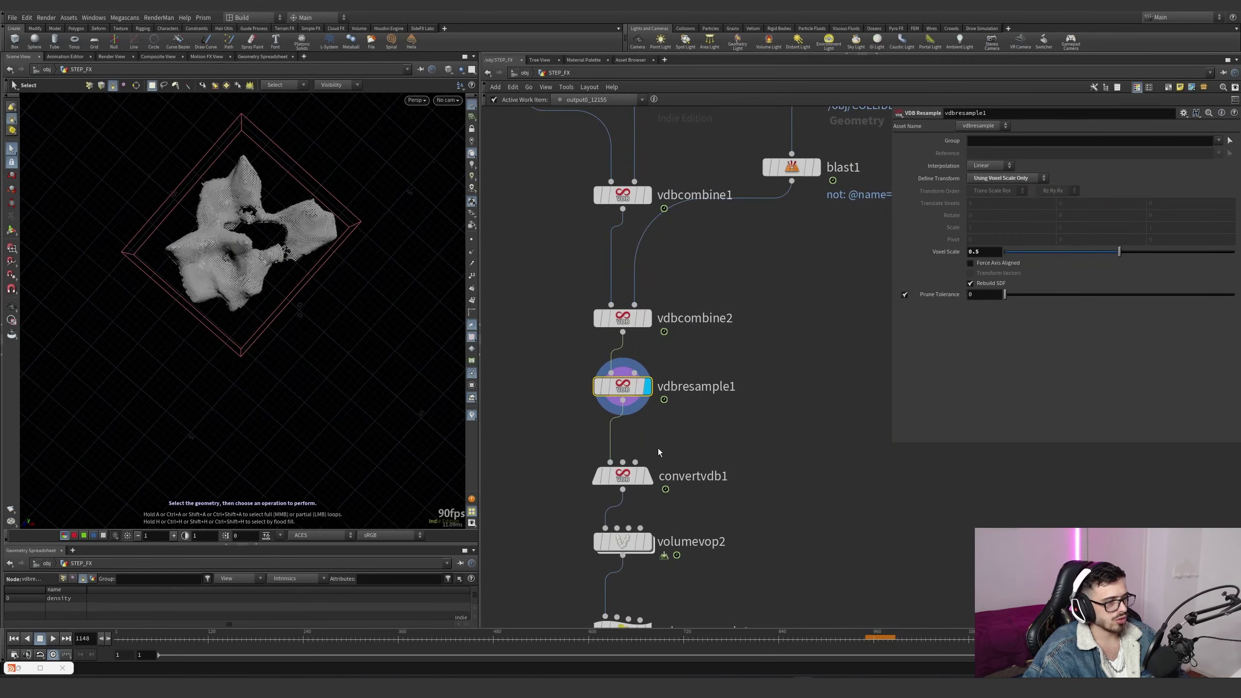
Display convertvdb1 and view the source converted from SDF to fog up close at an oblique angle
click(622, 475)
click(647, 476)
alt+drag(337, 338, 276, 213)
alt+right_drag(277, 213, 395, 252)
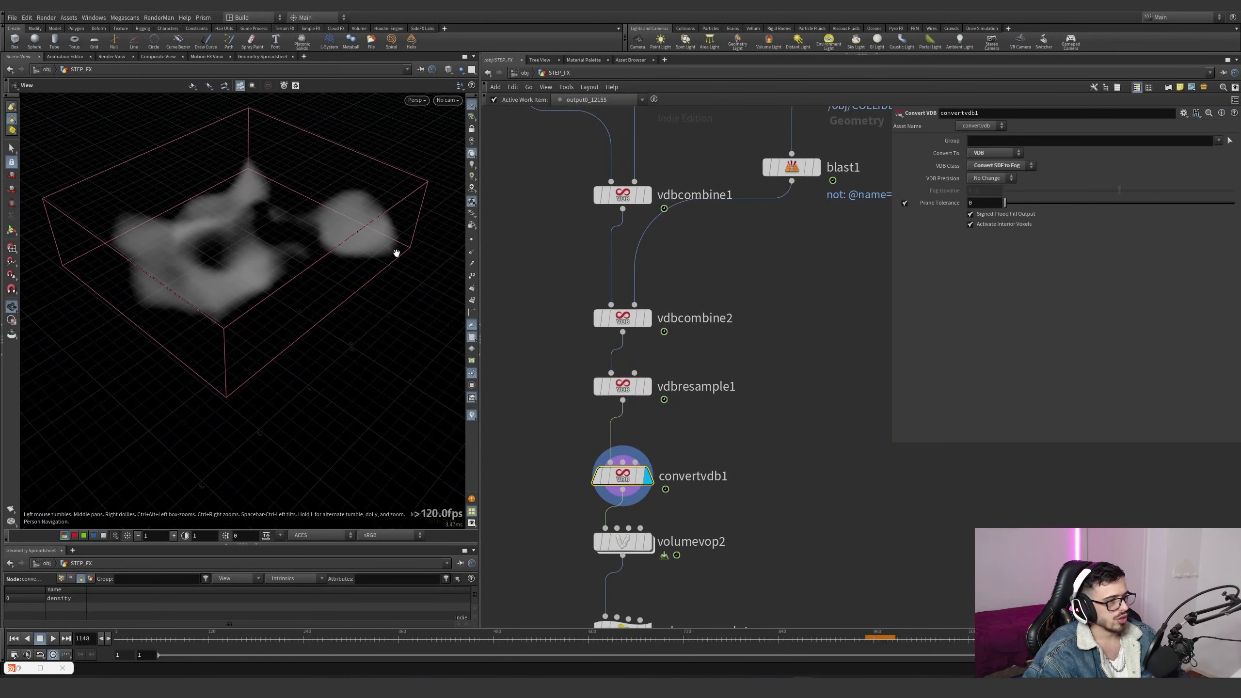
Display volumevop2 and open its VEX network to examine the turbulent noise setup
middle_drag(758, 485, 771, 394)
click(656, 457)
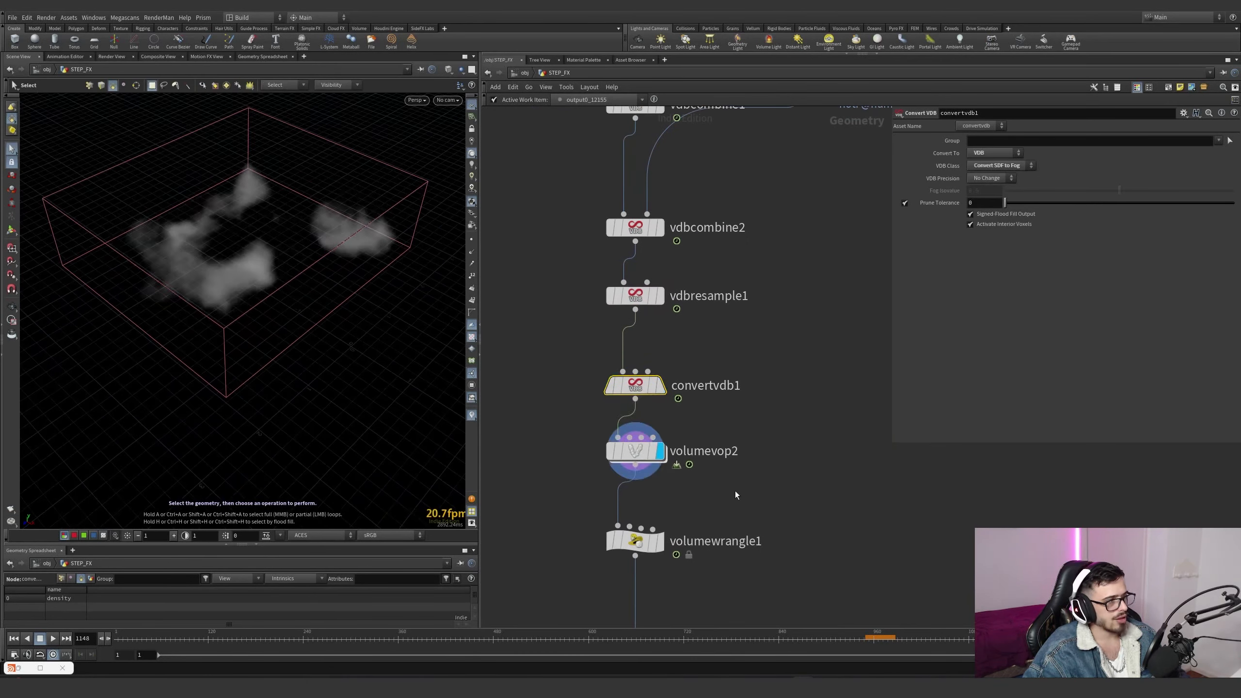
double_click(634, 452)
drag(703, 471, 784, 403)
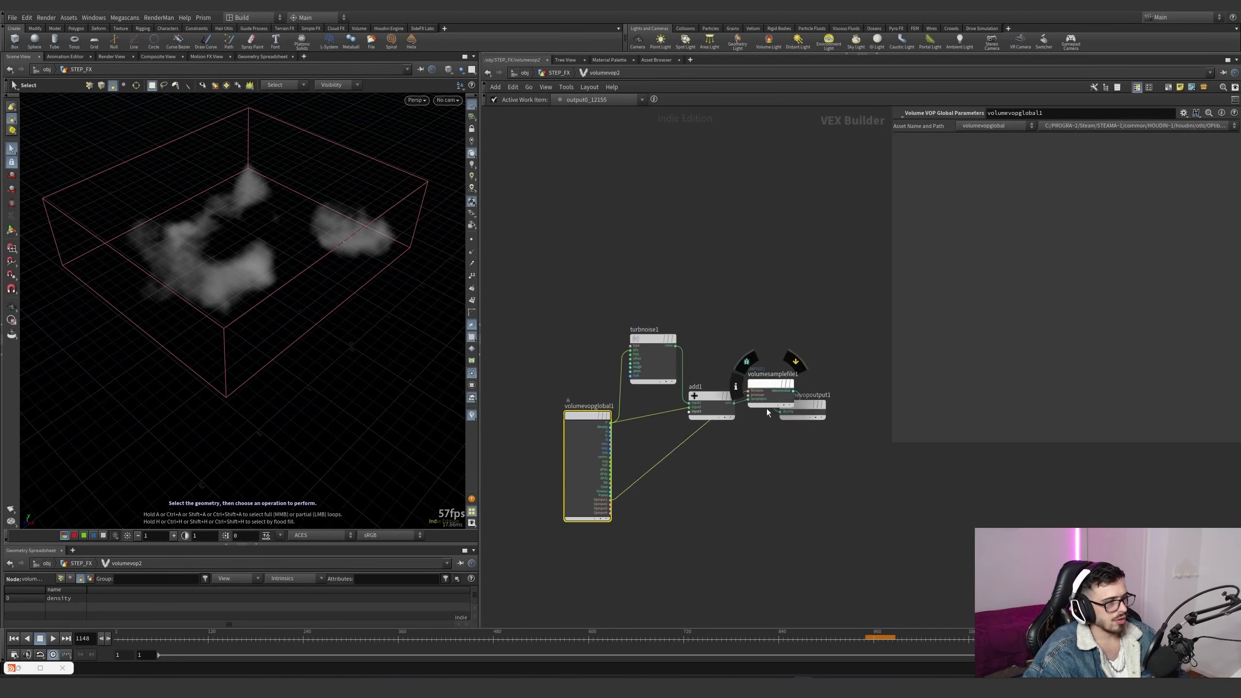
Spread out turbnoise1, add1 and volumevopoutput1 in the volumevop2 network and check volumesamplefile1's density settings
drag(655, 337, 645, 315)
drag(710, 394, 689, 358)
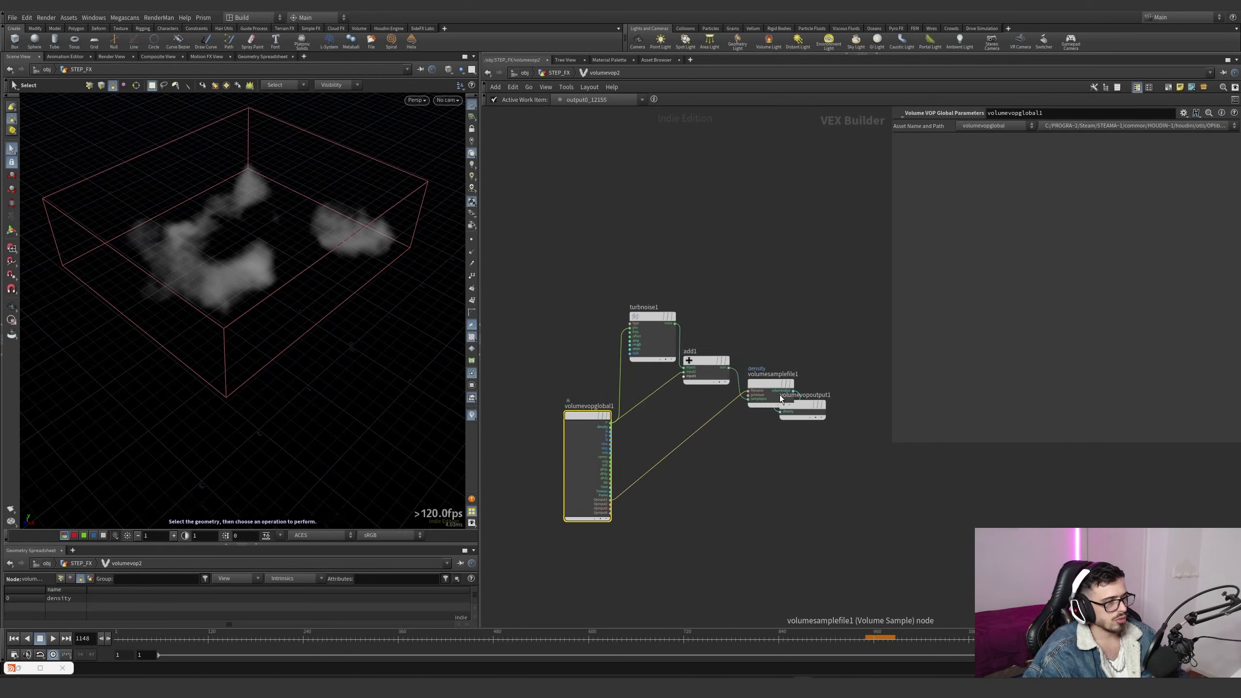
drag(814, 407, 872, 407)
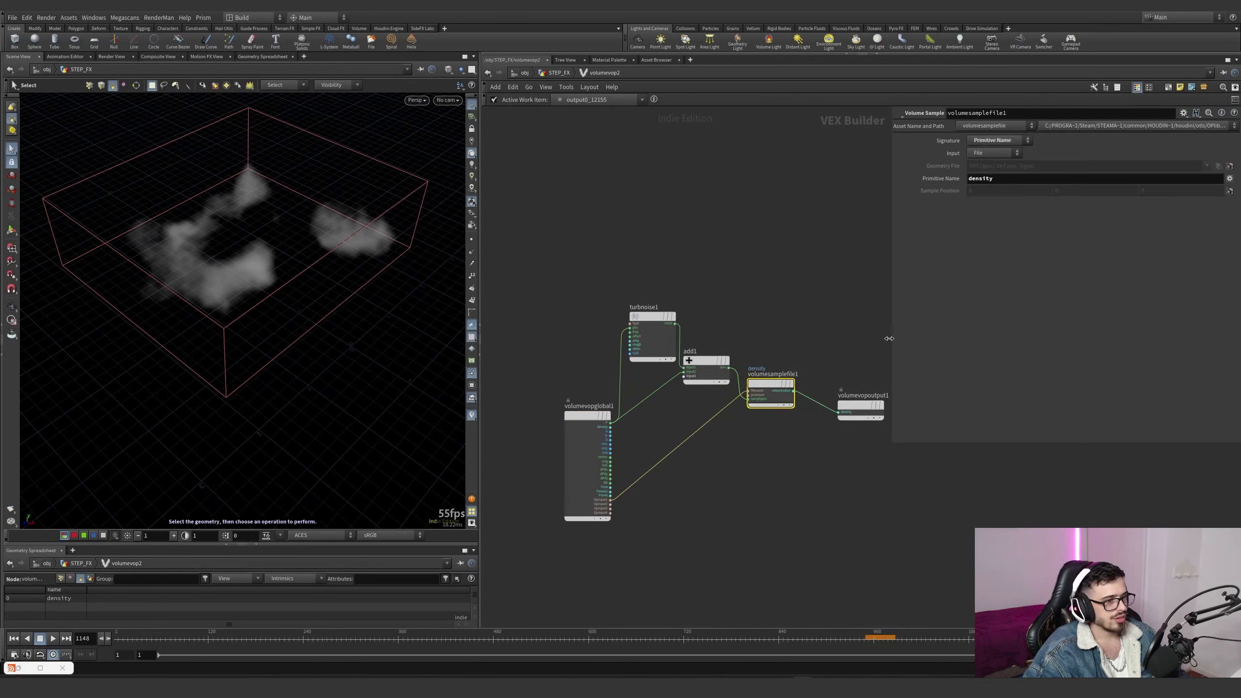
click(854, 410)
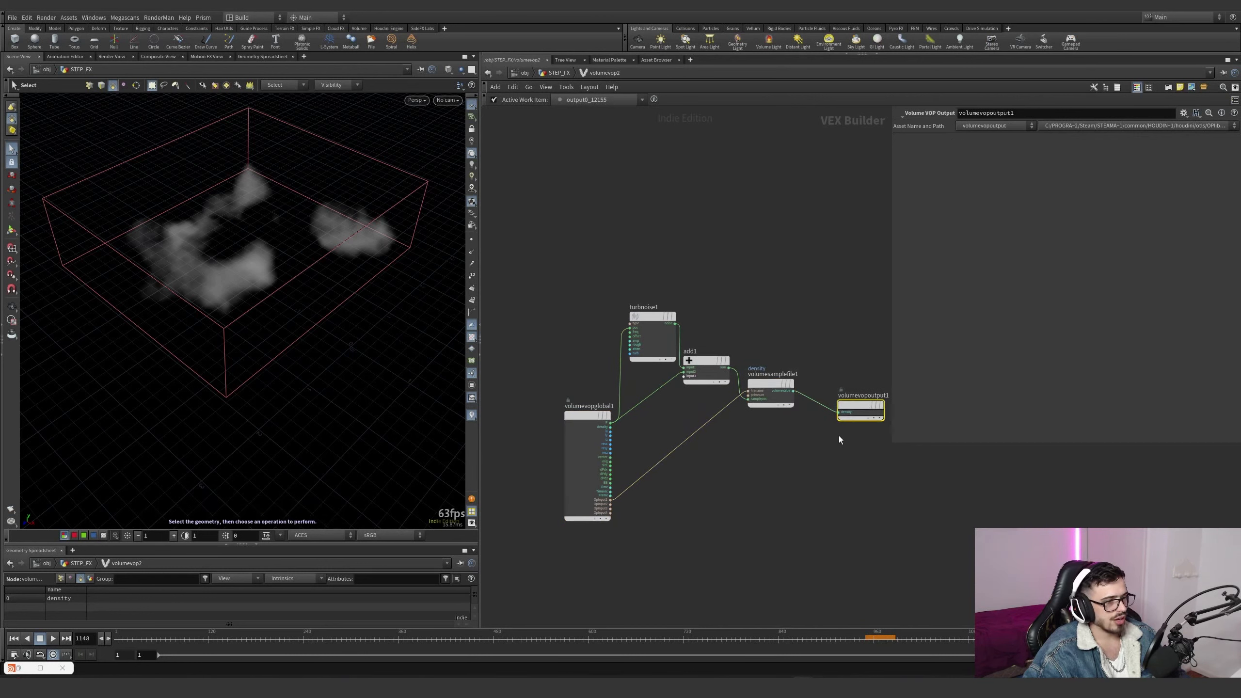
Return to STEP_FX and toggle volumevop2's bypass to compare the source with and without noise
click(554, 73)
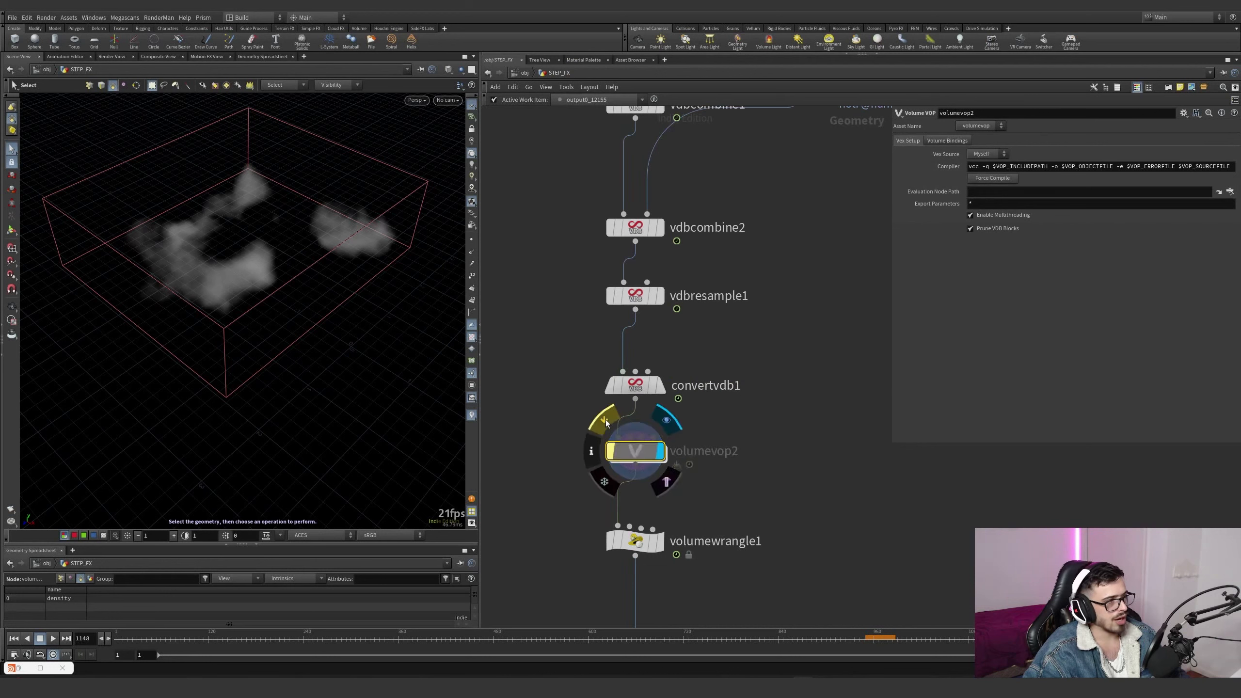
click(605, 422)
click(606, 423)
click(606, 422)
middle_drag(672, 541, 666, 444)
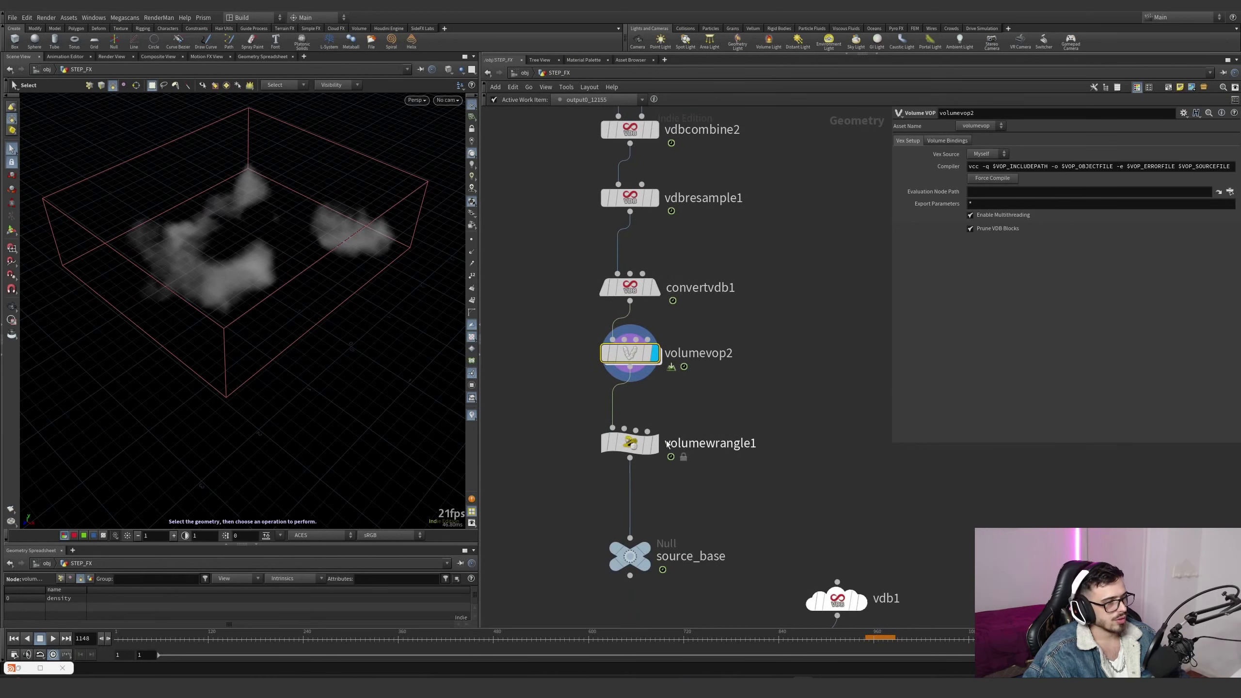
Check volumewrangle1's density multiplier expression, scrub the timeline to frame 1101 and display the wrangle
click(657, 444)
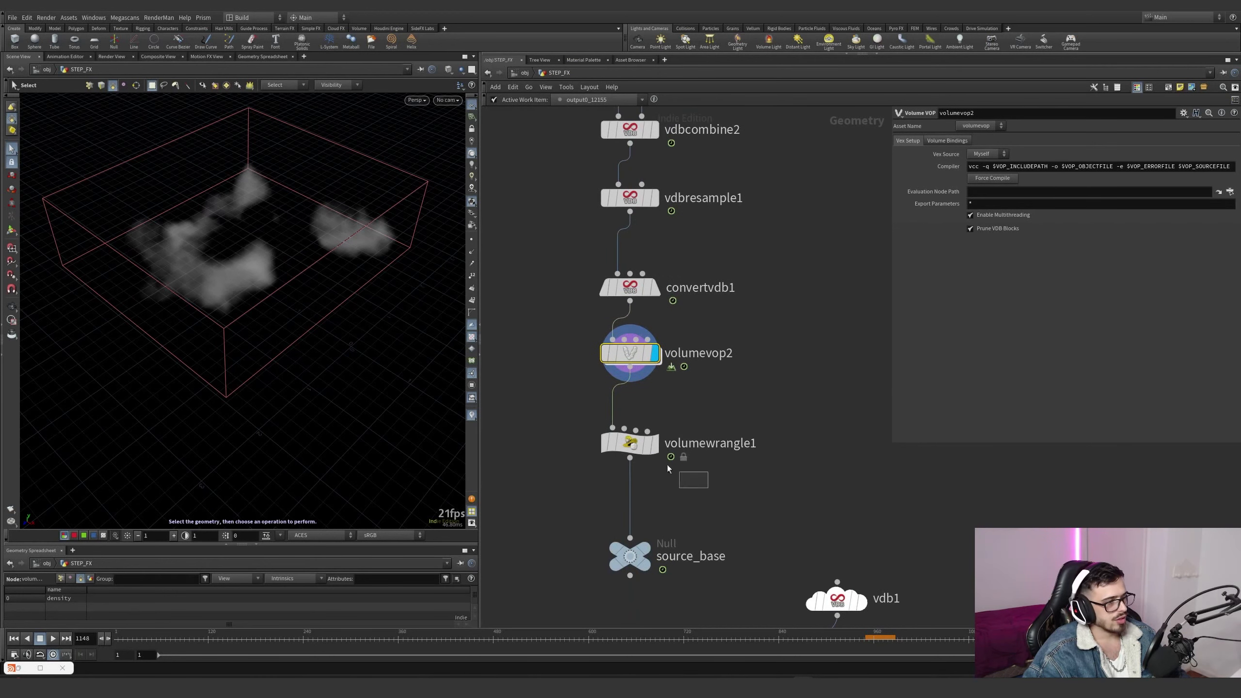
click(965, 644)
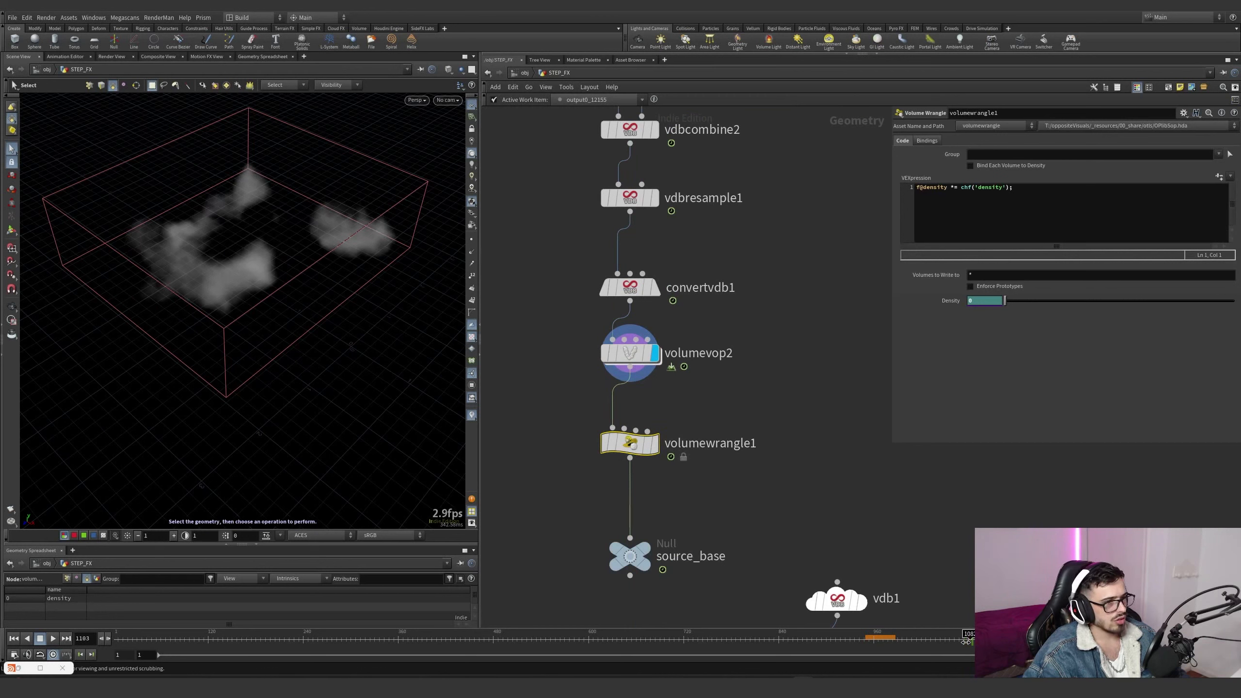
drag(965, 641, 961, 641)
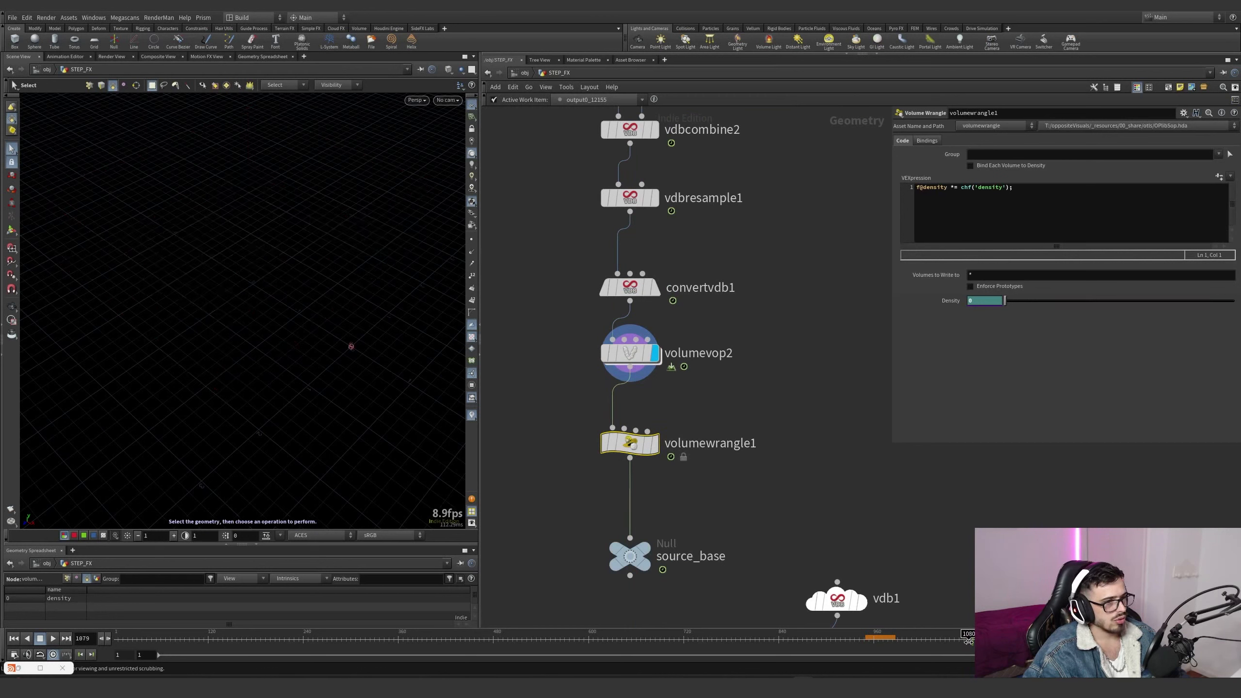
drag(970, 640, 972, 640)
click(656, 444)
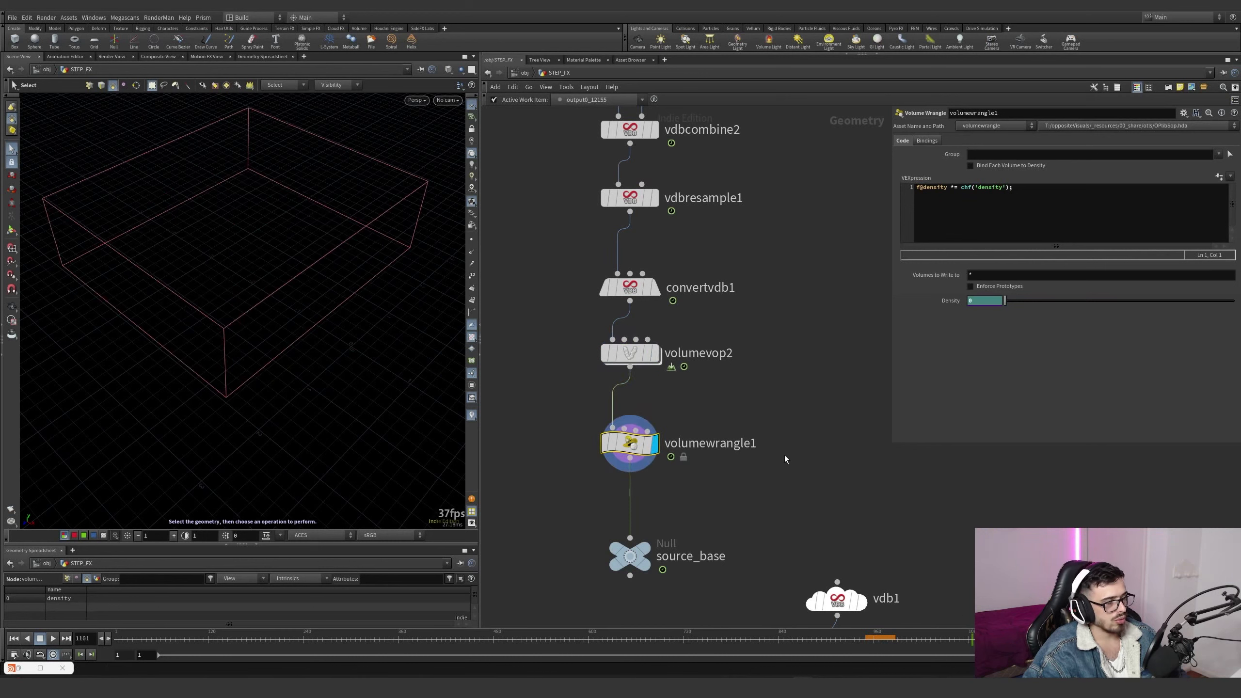
Move object_merge1 clear of the other source_base branches and display it at a frame that contains smoke
key(h)
click(649, 368)
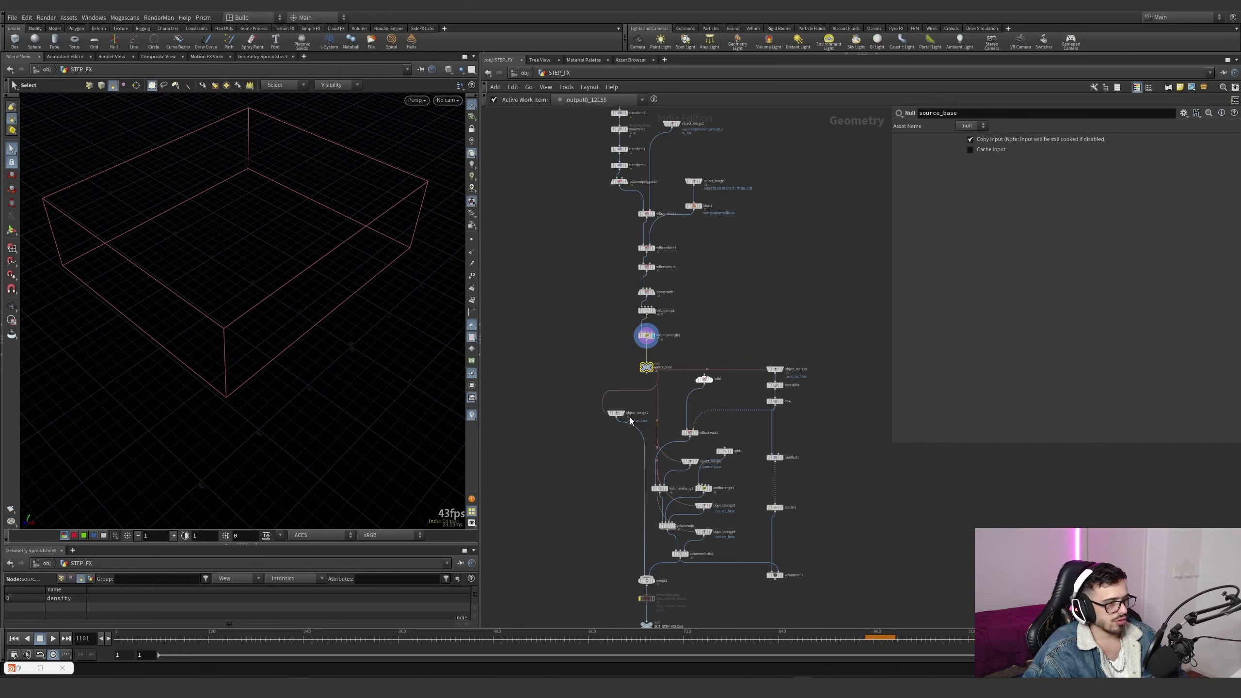
drag(618, 415, 531, 513)
click(970, 639)
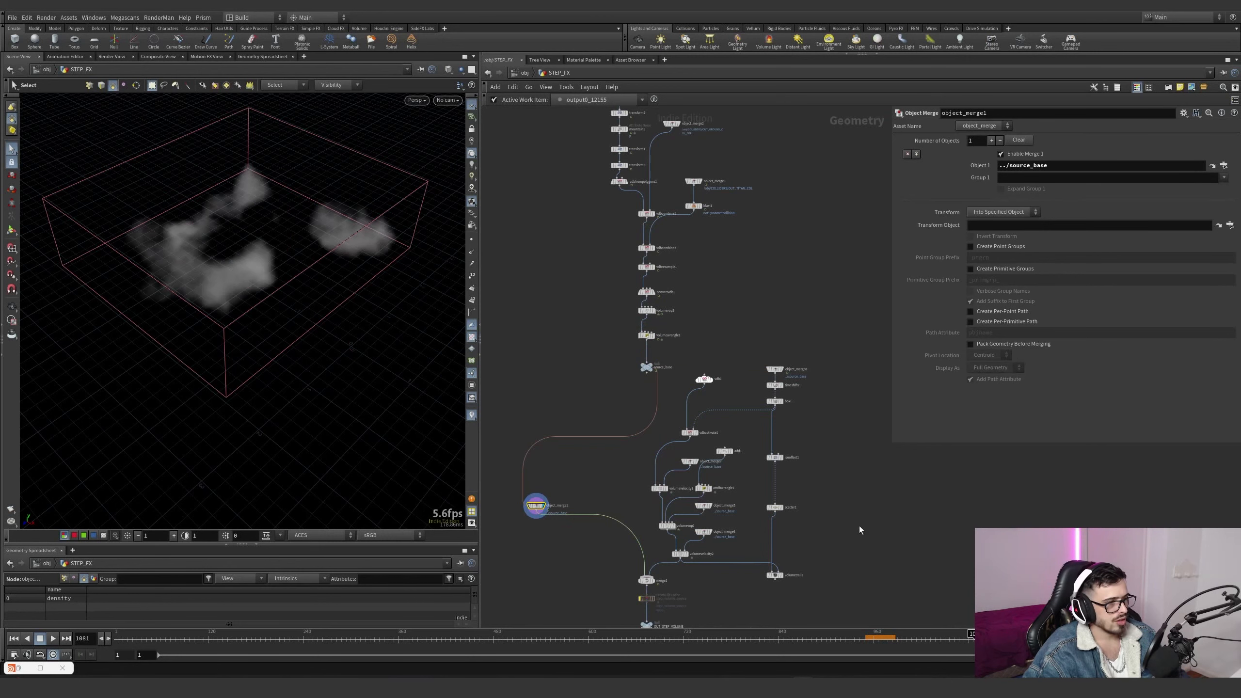
Display object_merge8, timeshift2 and box1 in turn, checking the Frame value of timeshift2
scroll(703, 396, up, 4)
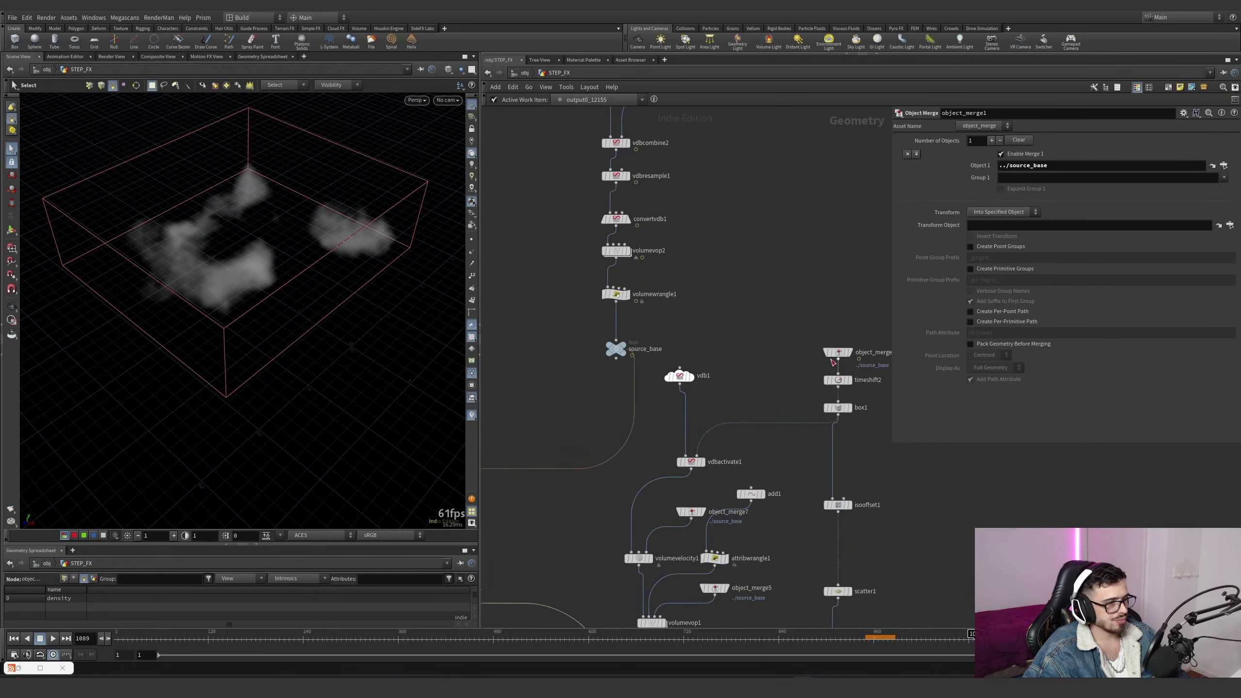
click(836, 353)
middle_drag(882, 370, 788, 351)
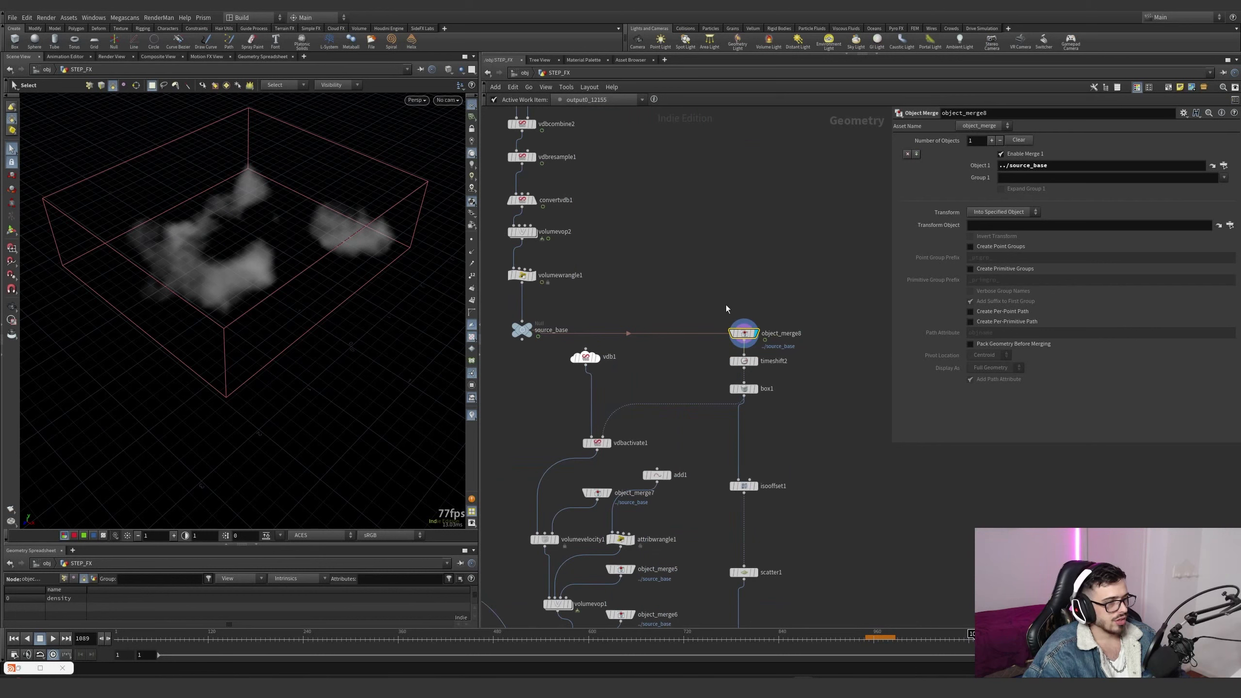
click(739, 360)
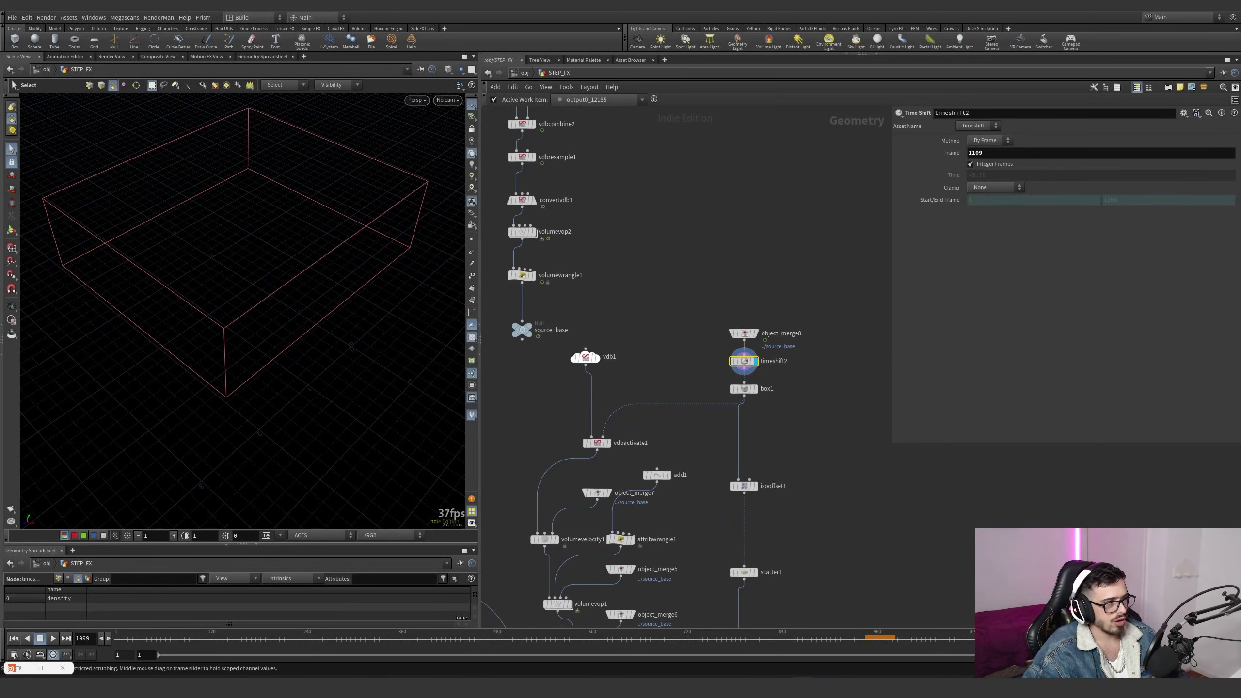
double_click(984, 154)
click(756, 389)
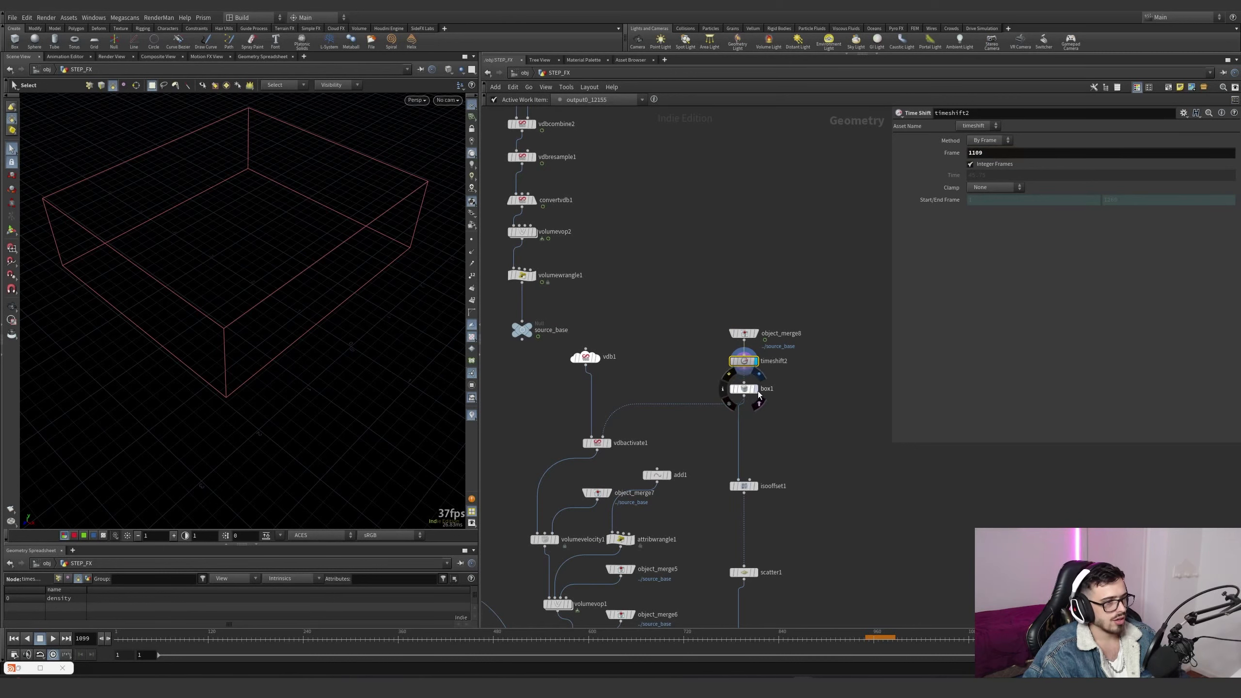
Display vdbactivate1 and check its activation modes, along with the velocity grid settings of vdb1
middle_drag(650, 420, 700, 367)
click(657, 389)
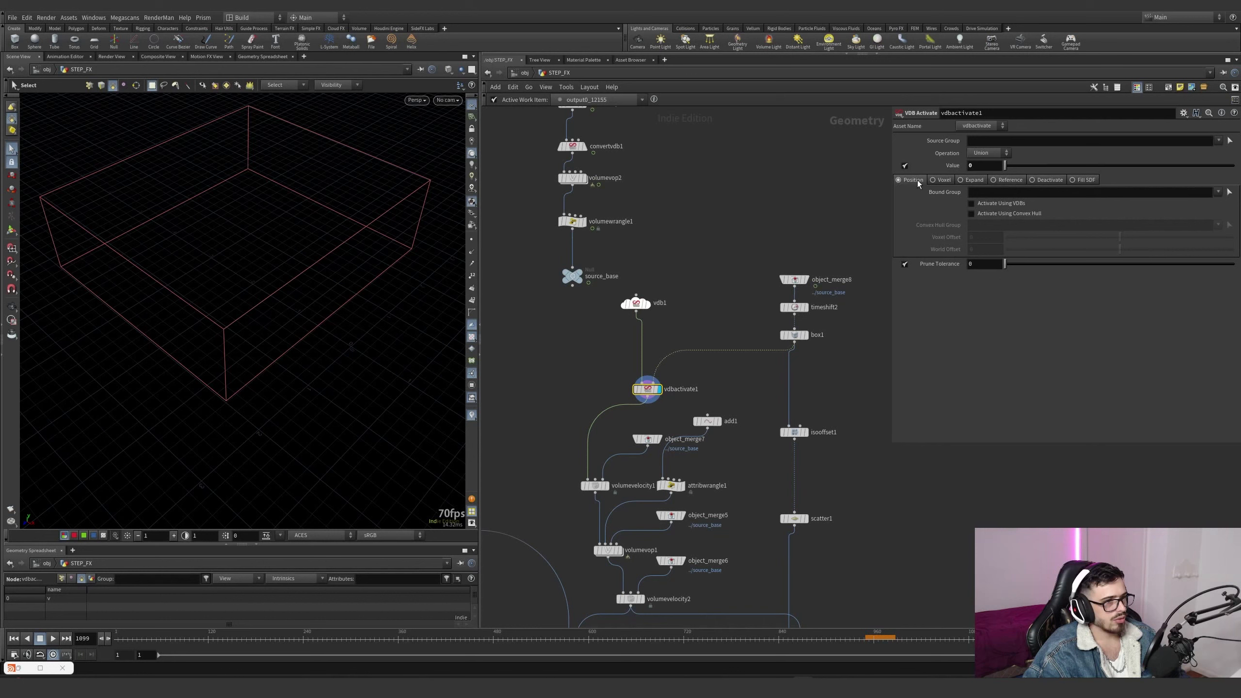
click(995, 179)
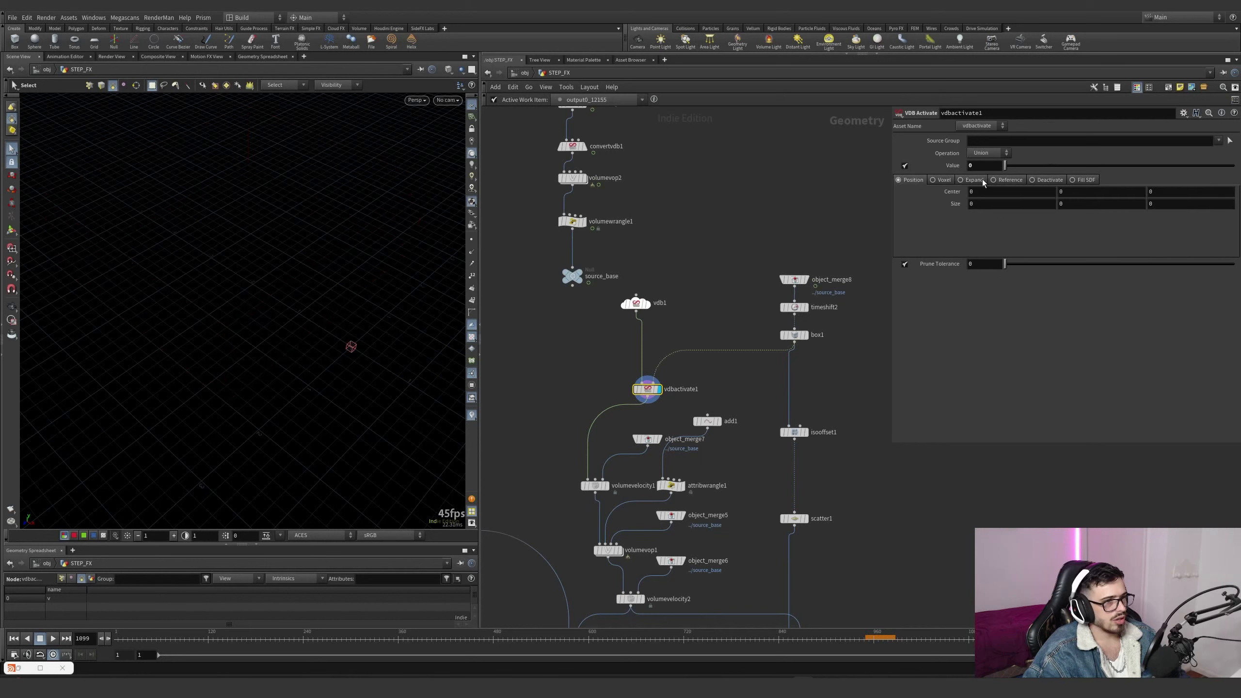
middle_click(654, 397)
click(635, 303)
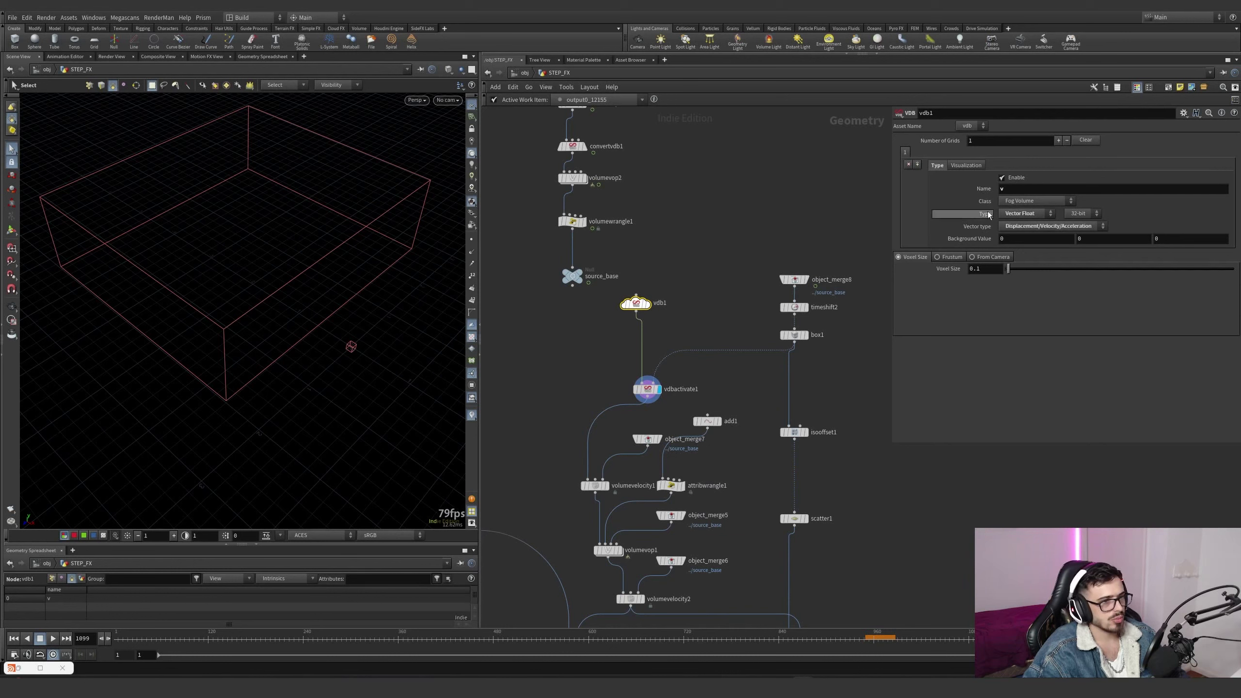
middle_drag(670, 321, 676, 251)
scroll(634, 419, up, 1)
Display object_merge7 and volumevelocity1, and review the Curl Noise and Mask settings of volumevelocity1
click(670, 361)
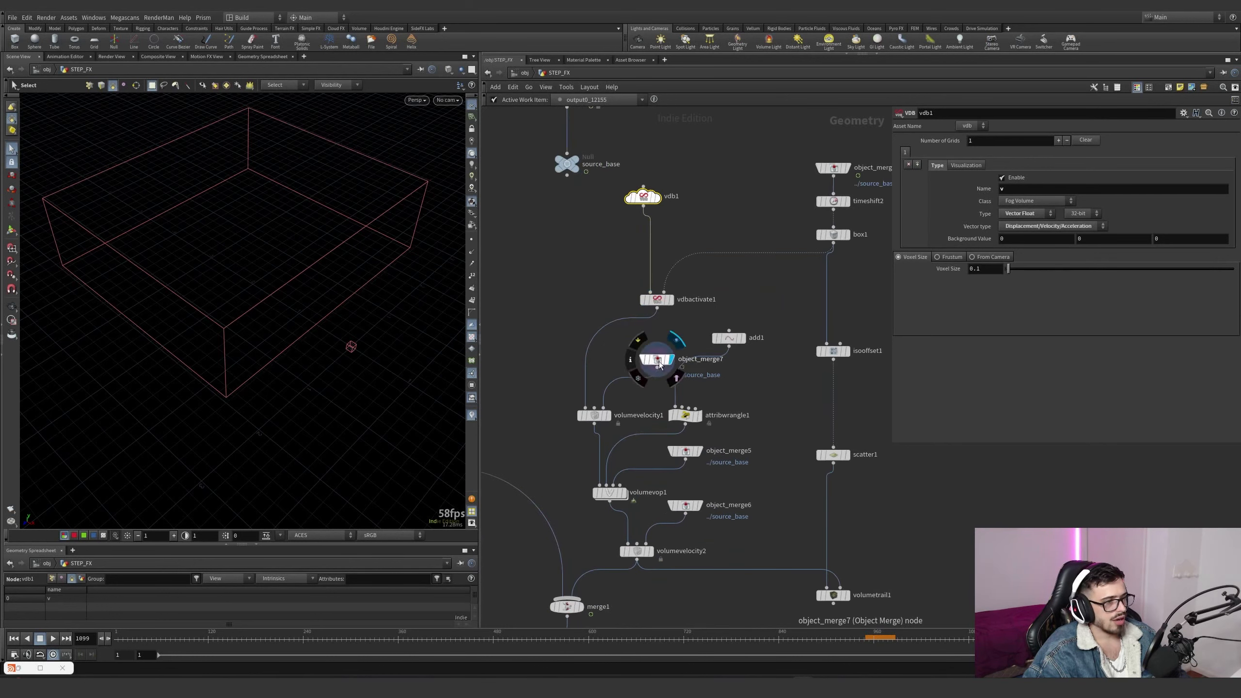
middle_drag(608, 320, 603, 362)
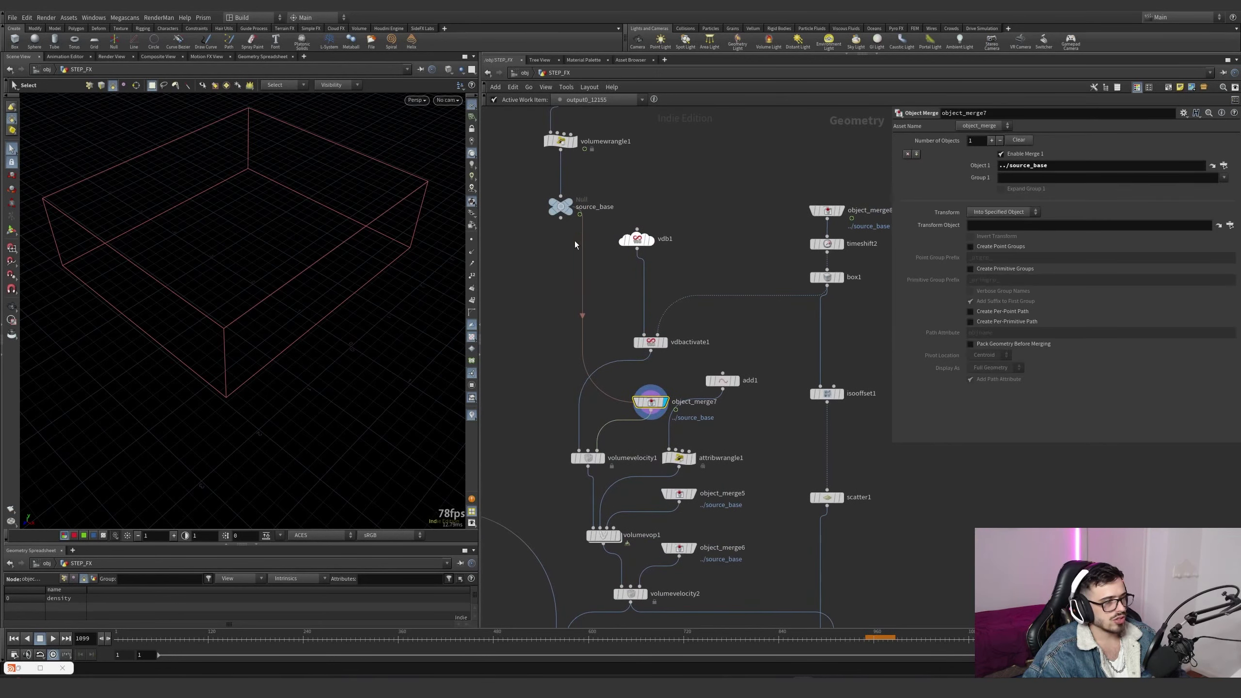
click(603, 458)
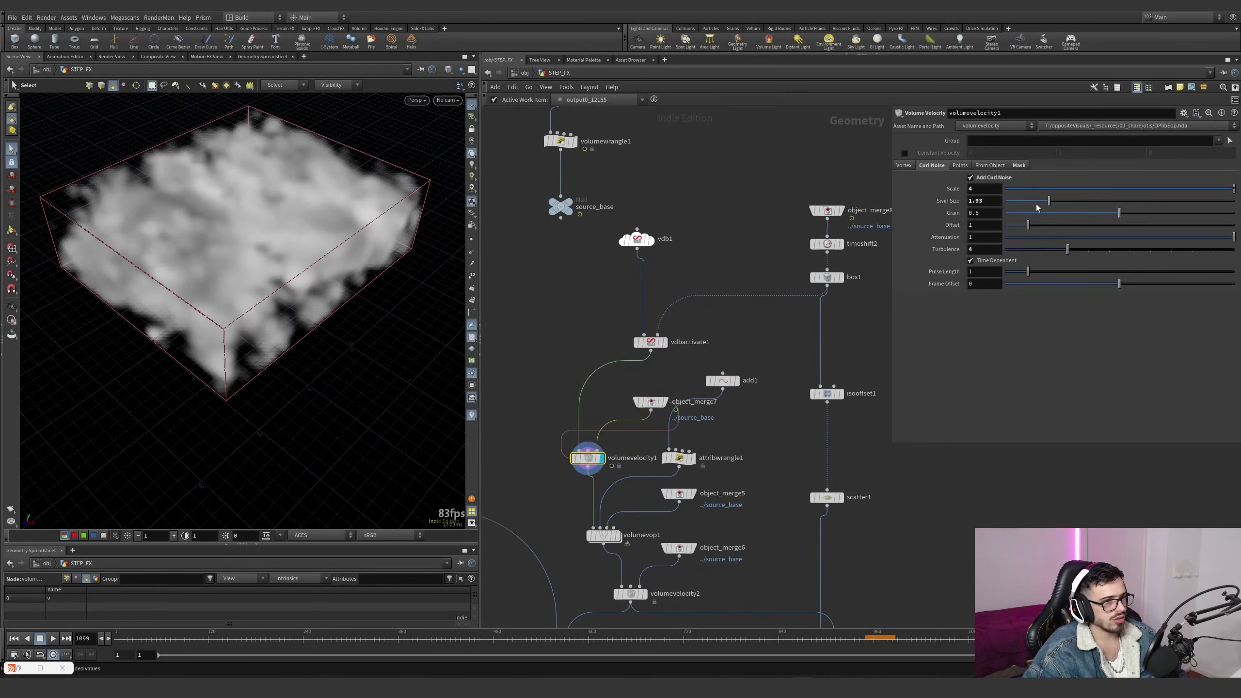
click(1018, 166)
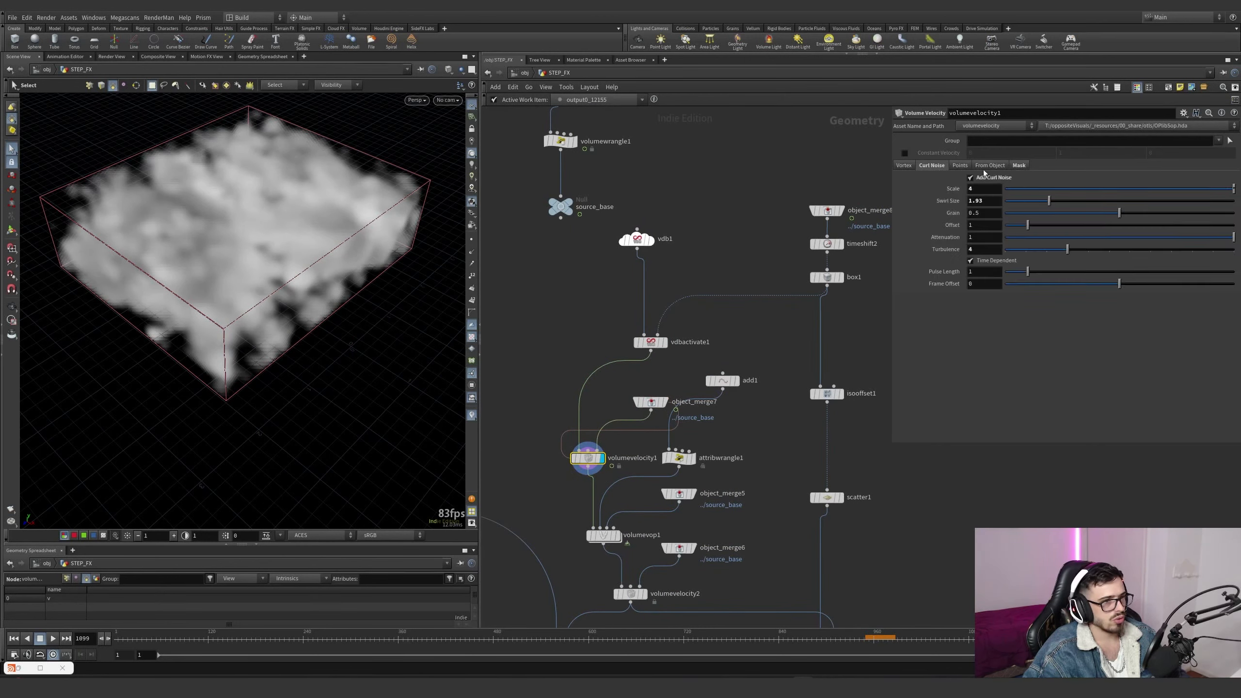
click(928, 165)
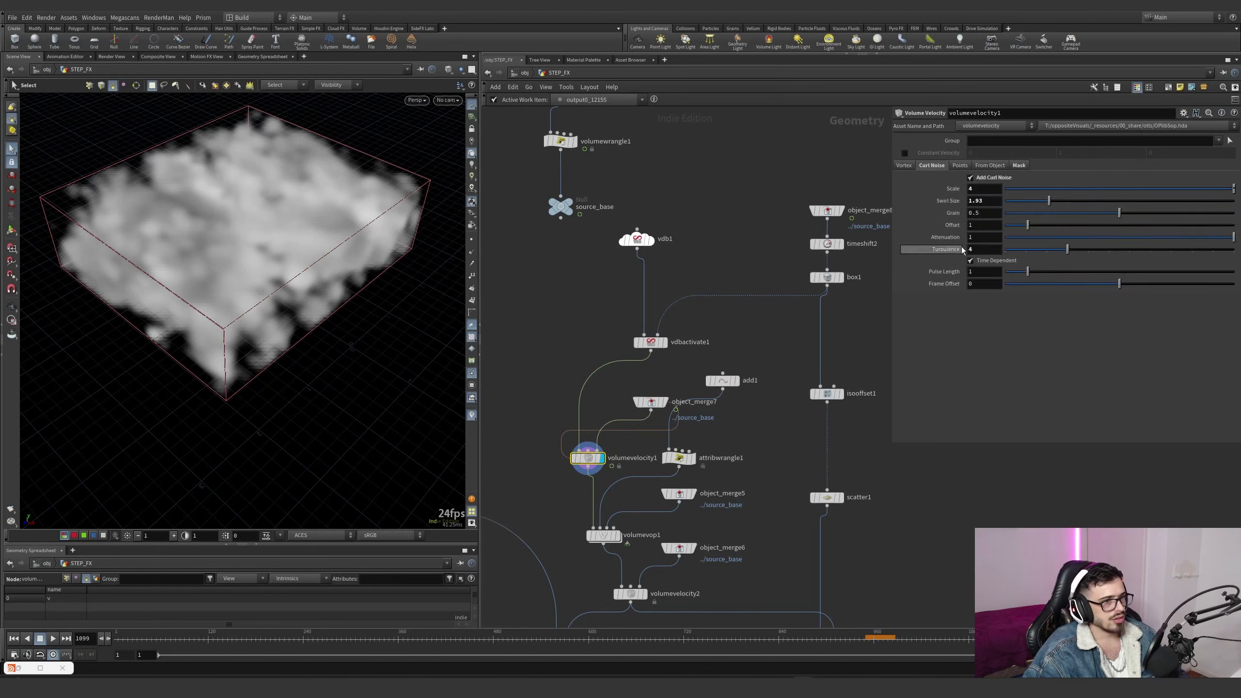
Display add1 and attribwrangle1, and examine the position expression and Mult value that drive the point
middle_drag(747, 387, 739, 340)
click(739, 338)
drag(794, 372, 708, 331)
click(696, 414)
drag(749, 441, 691, 410)
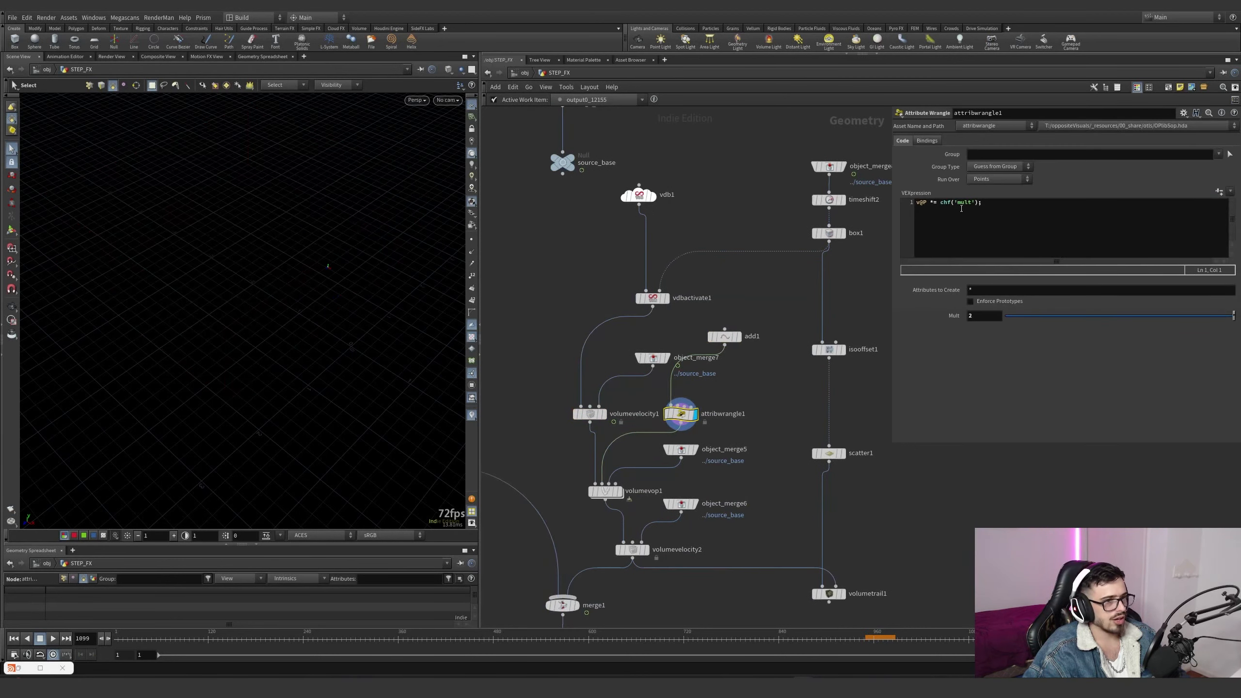
drag(960, 208, 914, 199)
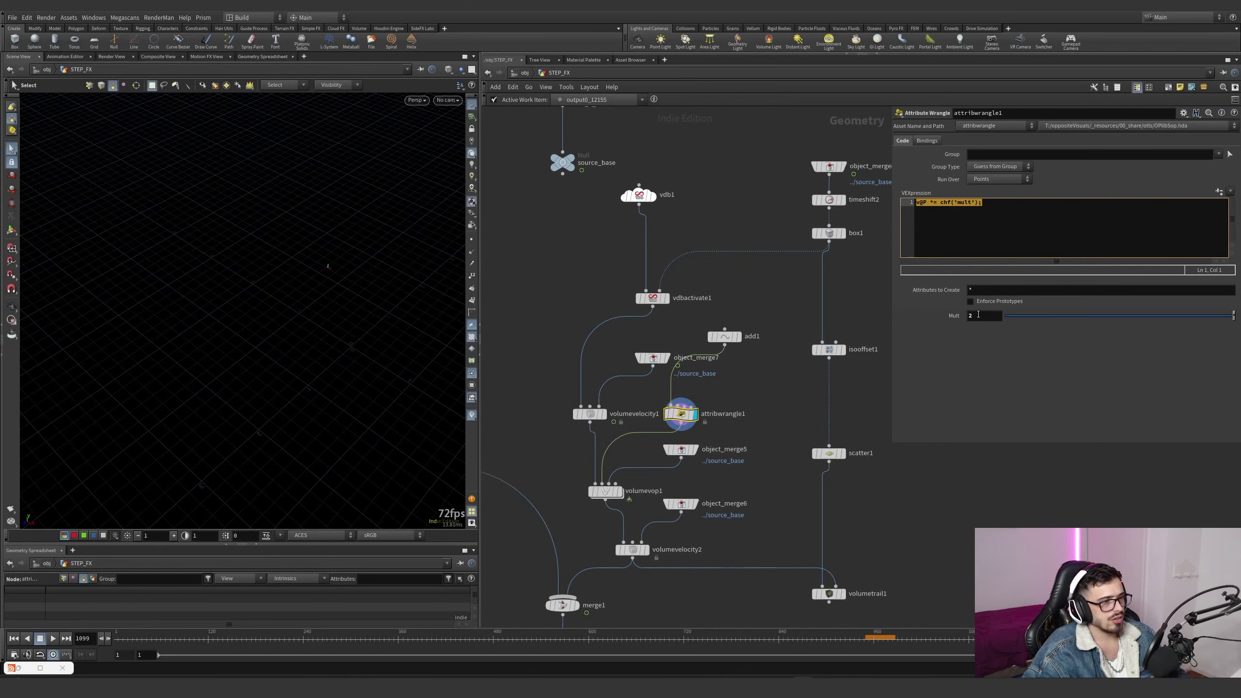
drag(982, 315, 956, 315)
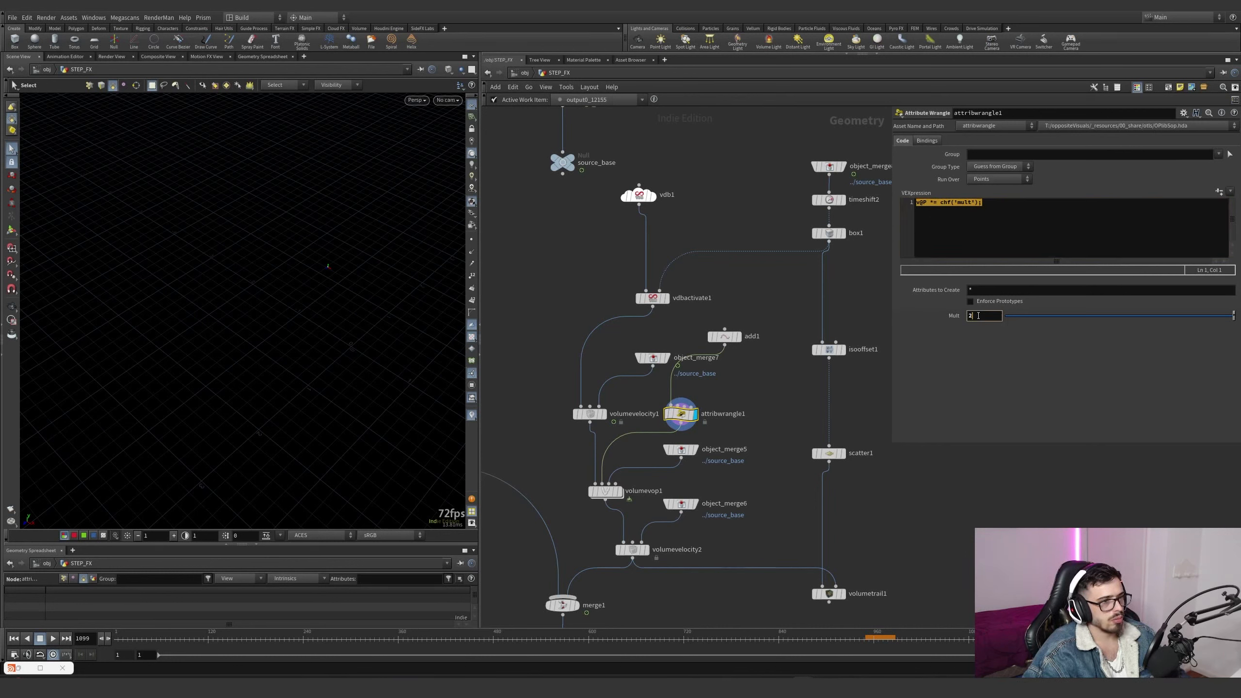
click(977, 230)
middle_click(723, 338)
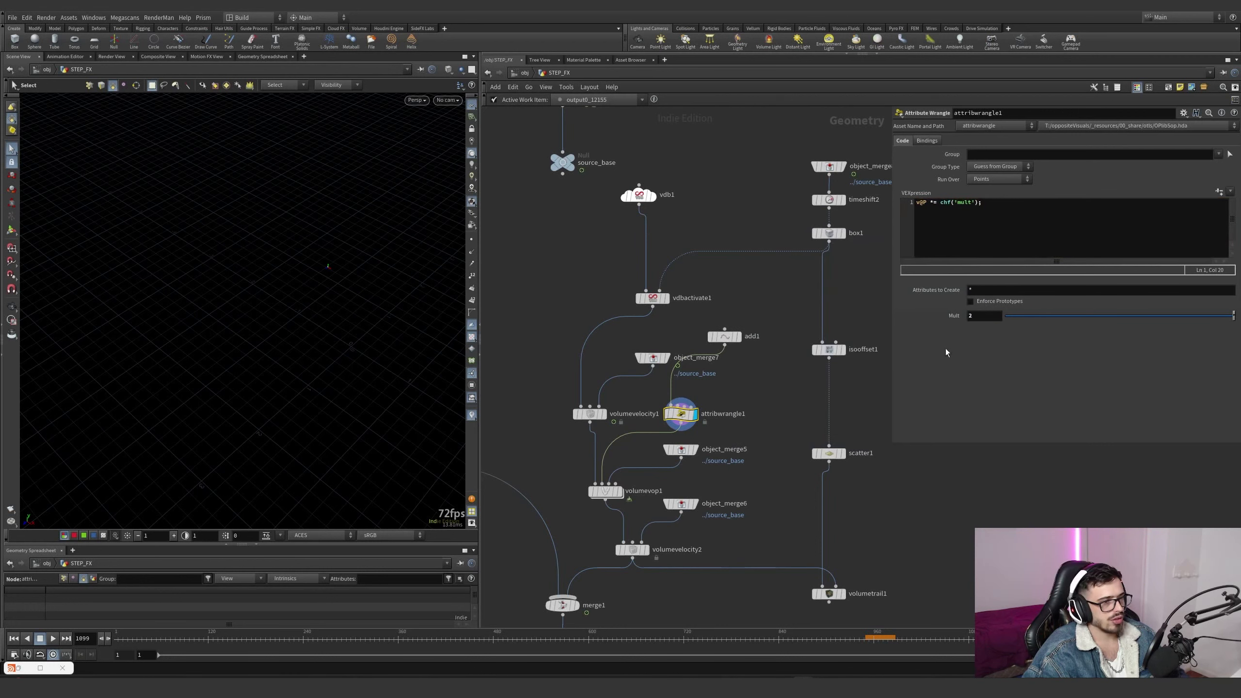
Display object_merge5 and volumevop1, and open volumevop1's VEX network
click(697, 447)
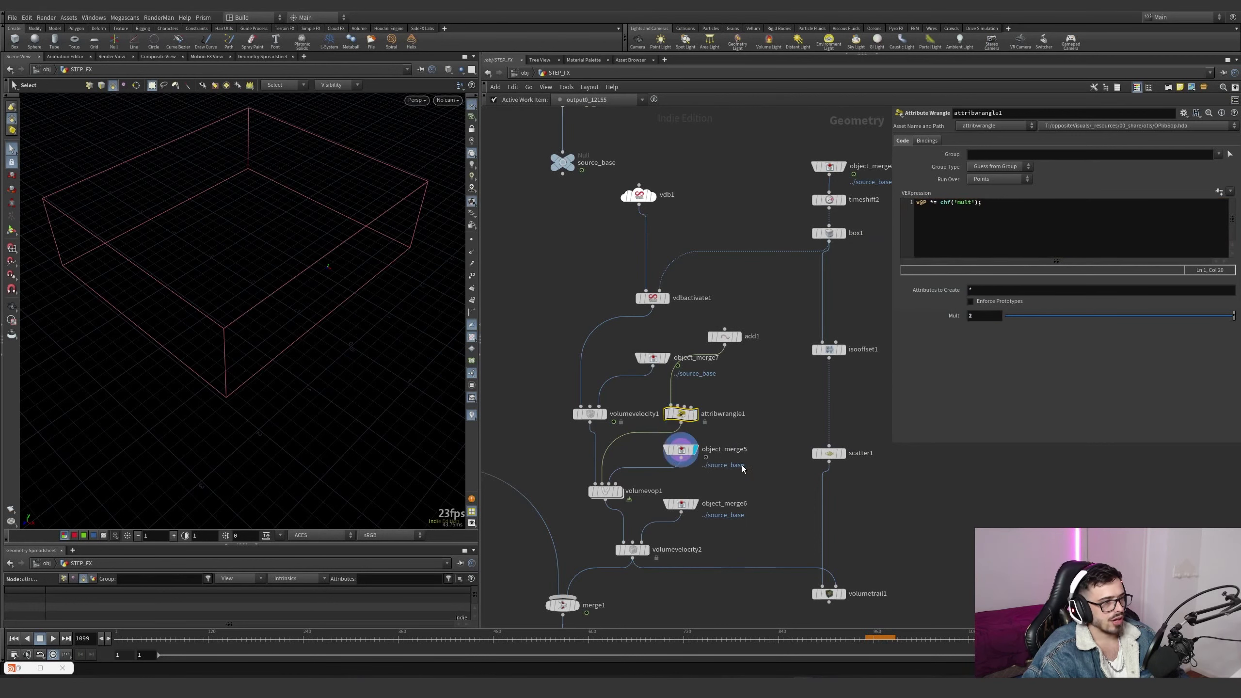
click(699, 447)
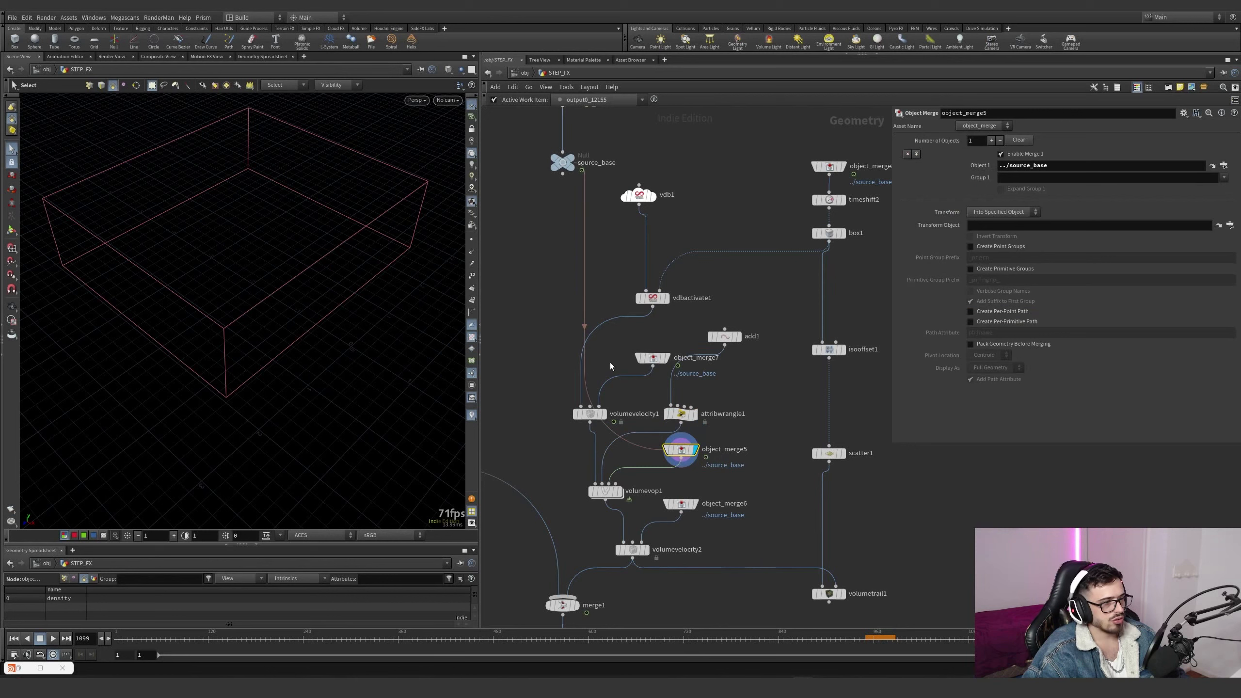
click(619, 491)
click(604, 491)
middle_drag(583, 503, 630, 423)
double_click(641, 411)
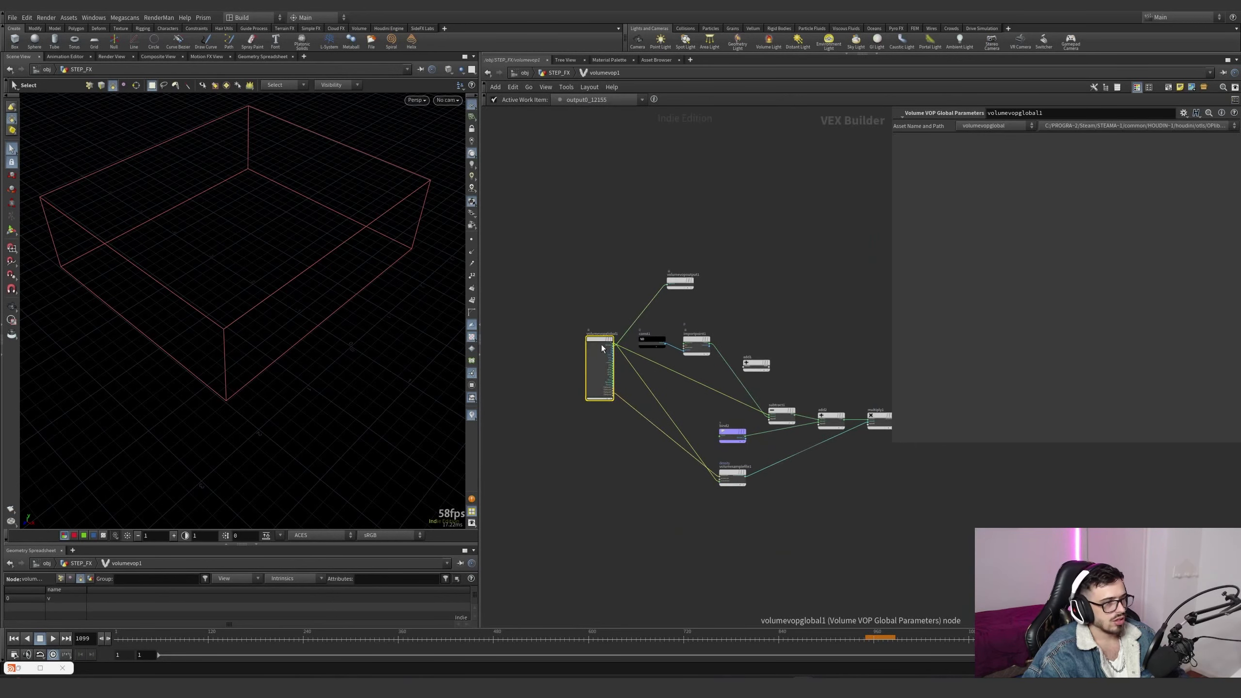
Move volumevopglobal1 and volumevopoutput1 away from the rest of the volumevop1 nodes
drag(601, 344, 573, 390)
drag(680, 281, 571, 299)
scroll(689, 335, up, 3)
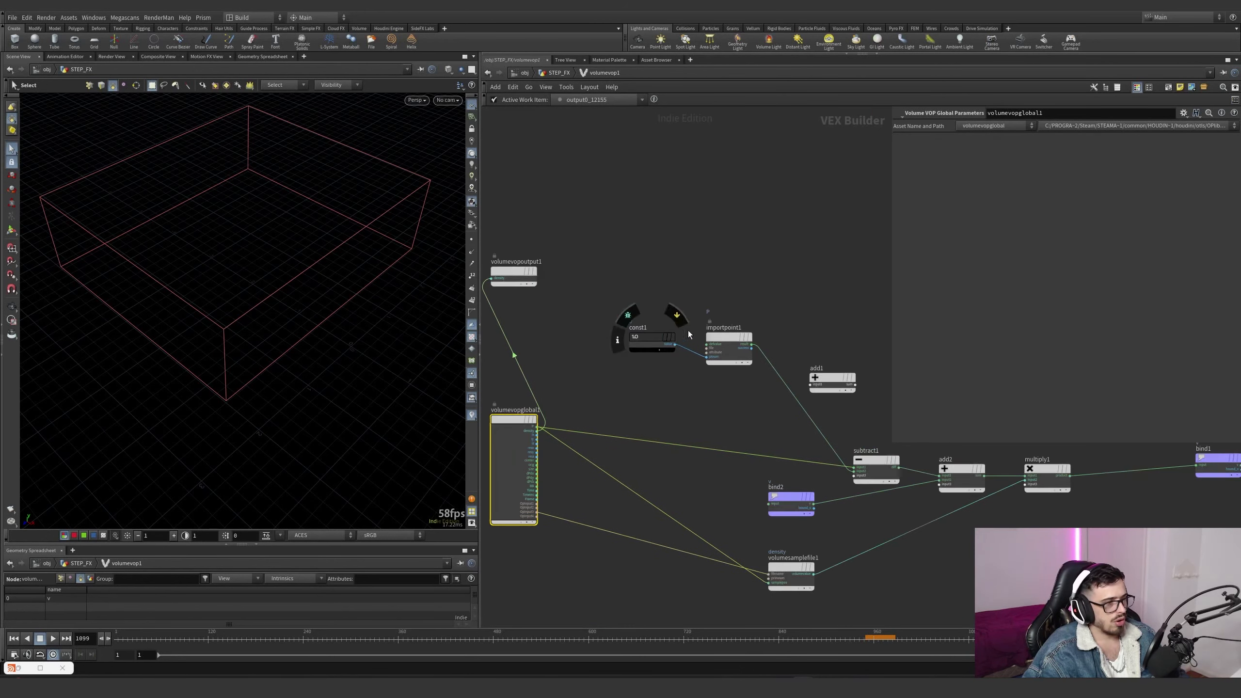
Arrange const1 and importpoint1 together beside subtract1 and move the unused add1 out of the way
click(730, 337)
shift+click(648, 348)
middle_drag(646, 357, 591, 313)
drag(671, 299, 655, 333)
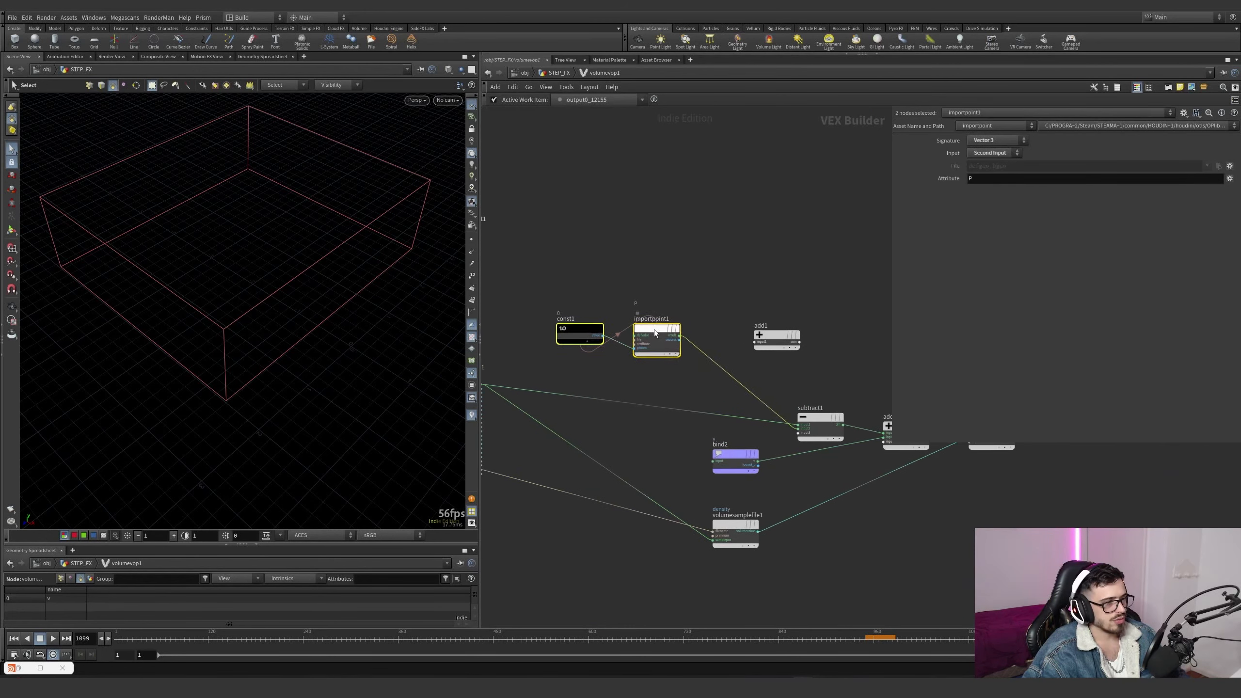
drag(820, 417, 755, 386)
drag(770, 335, 815, 298)
drag(717, 284, 665, 415)
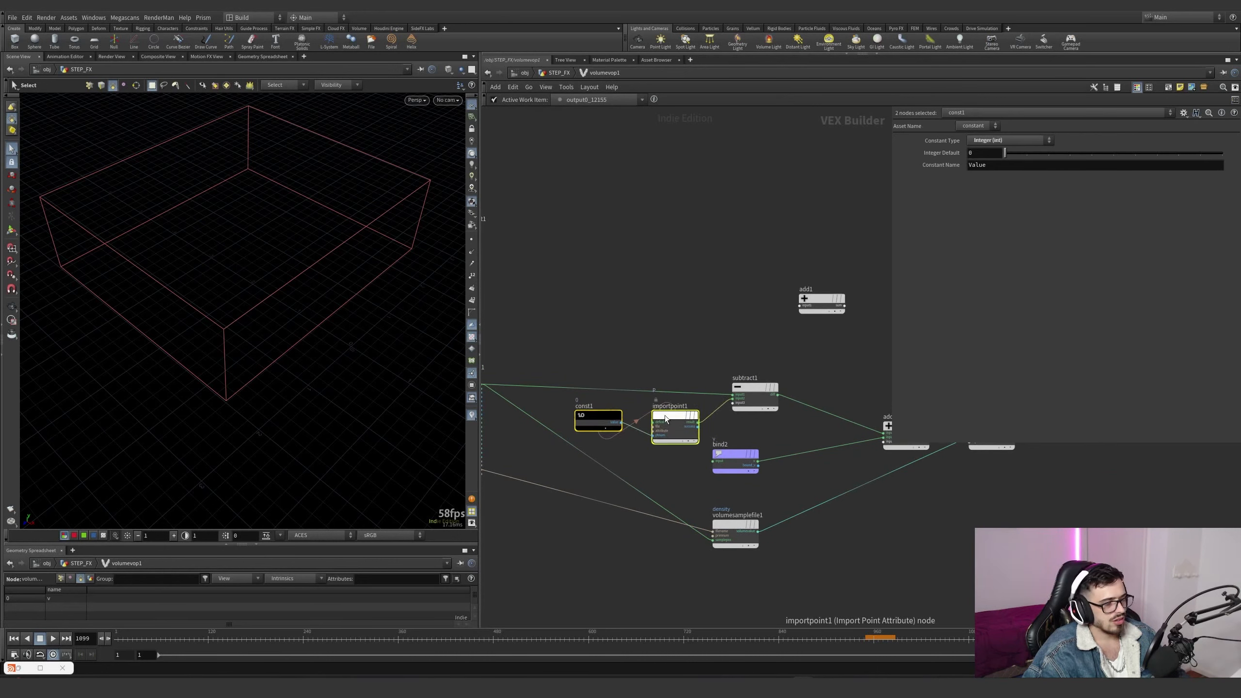
mouse_move(686, 409)
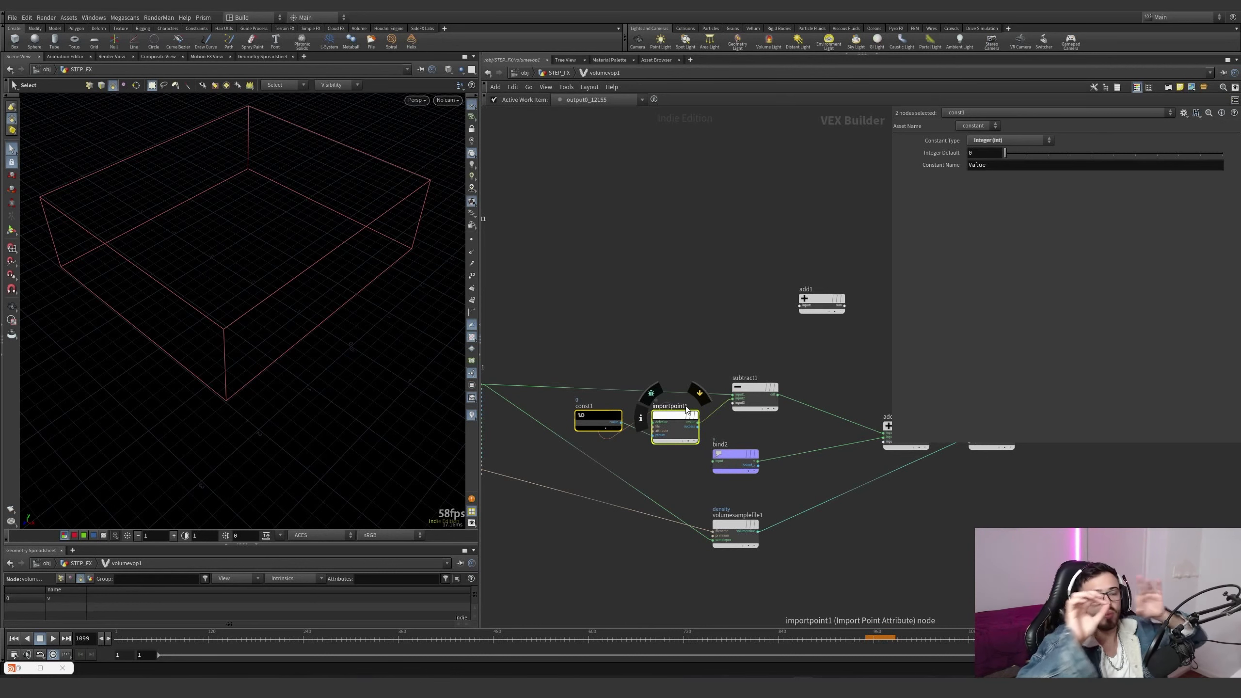
Examine bind2 and volumesamplefile1, following how they feed add2 and multiply1 towards bind1
middle_click(735, 454)
middle_drag(821, 486, 747, 482)
scroll(747, 482, up, 1)
drag(758, 469, 862, 372)
middle_drag(862, 372, 806, 377)
drag(822, 368, 722, 466)
scroll(734, 477, down, 3)
middle_drag(755, 486, 780, 454)
drag(717, 518, 631, 457)
middle_drag(829, 474, 748, 498)
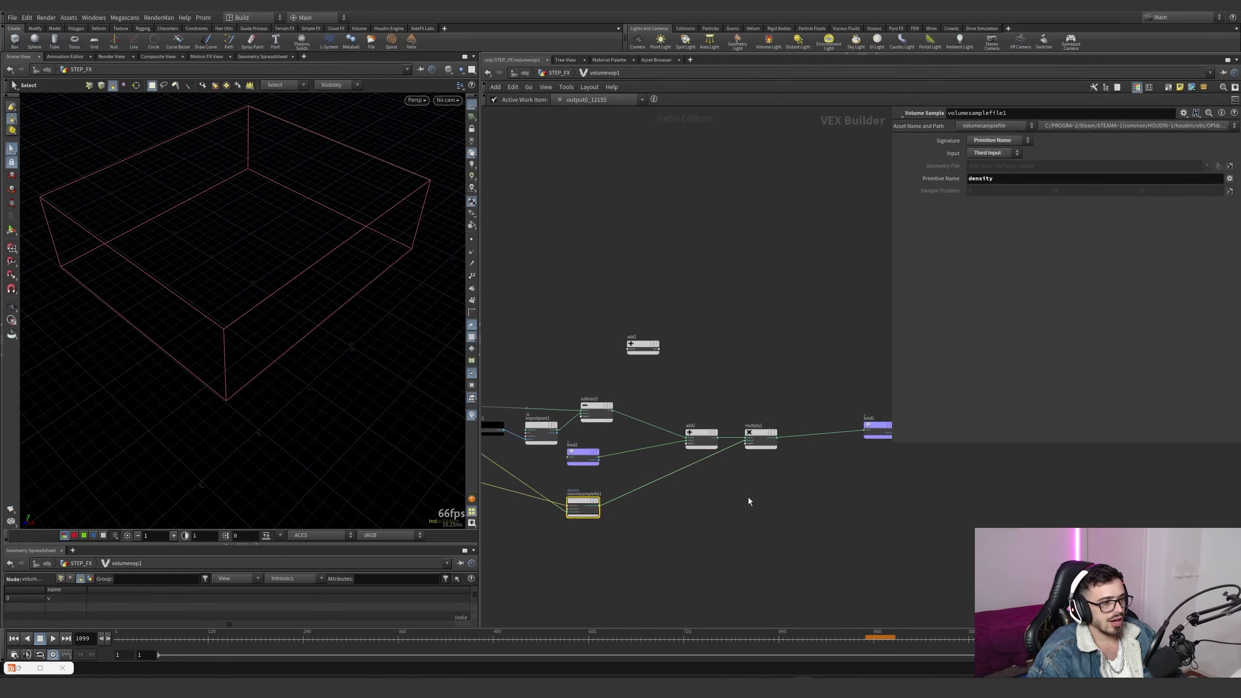
Move bind1 next to multiply1 in volumevop1's network and select both nodes
drag(806, 475, 722, 385)
drag(829, 472, 734, 387)
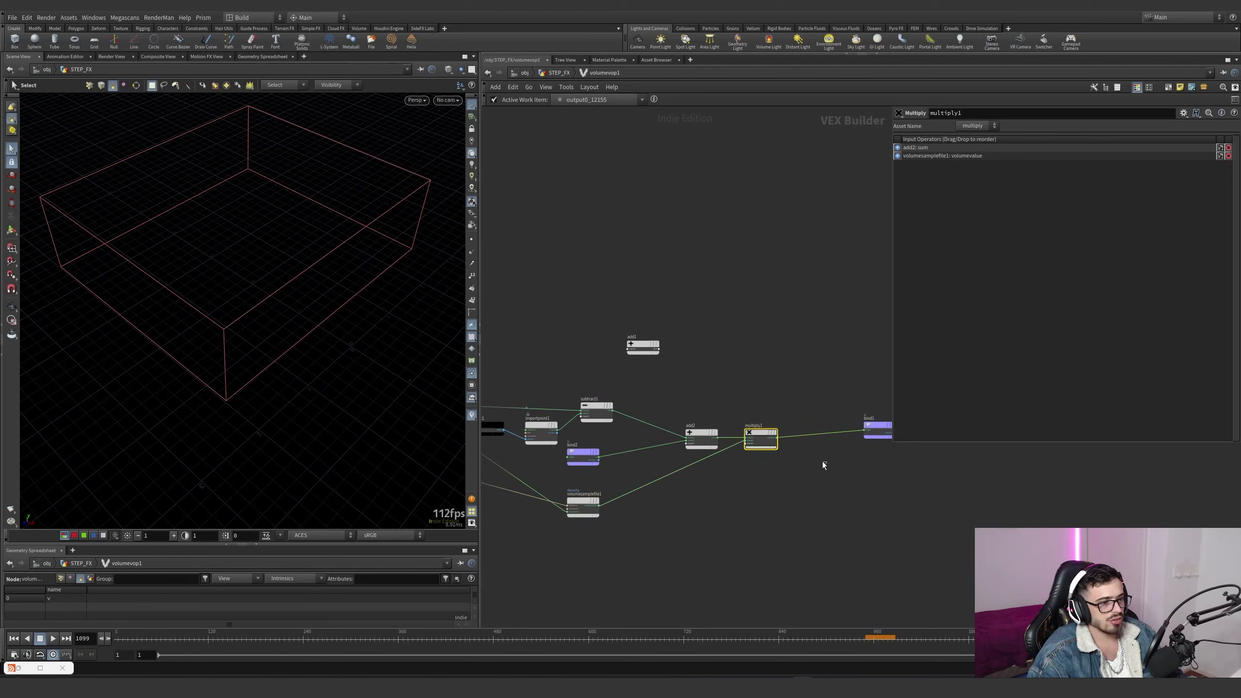
drag(829, 452, 910, 371)
middle_drag(874, 419, 810, 421)
drag(809, 424, 742, 431)
click(698, 435)
drag(797, 389, 702, 465)
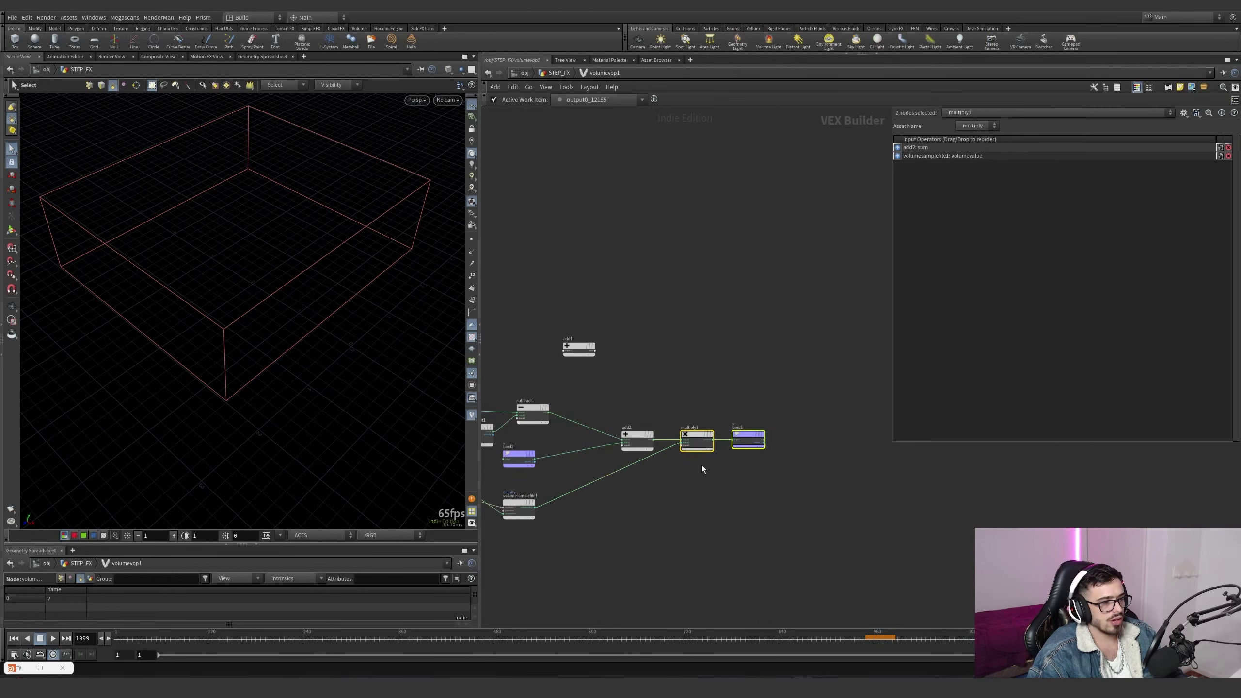
Return to the STEP_FX network, inspect volumevop1's node information and display volumetrail1
click(549, 72)
middle_click(657, 425)
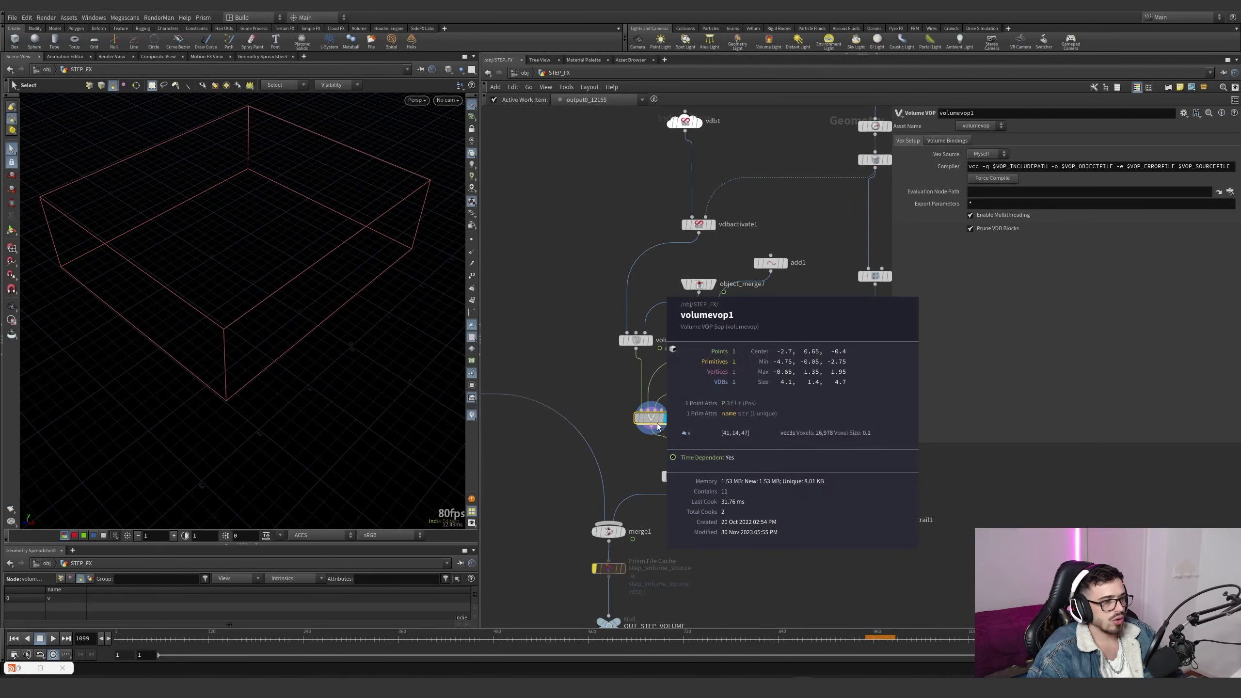
middle_drag(587, 417, 554, 336)
scroll(595, 335, down, 1)
click(804, 423)
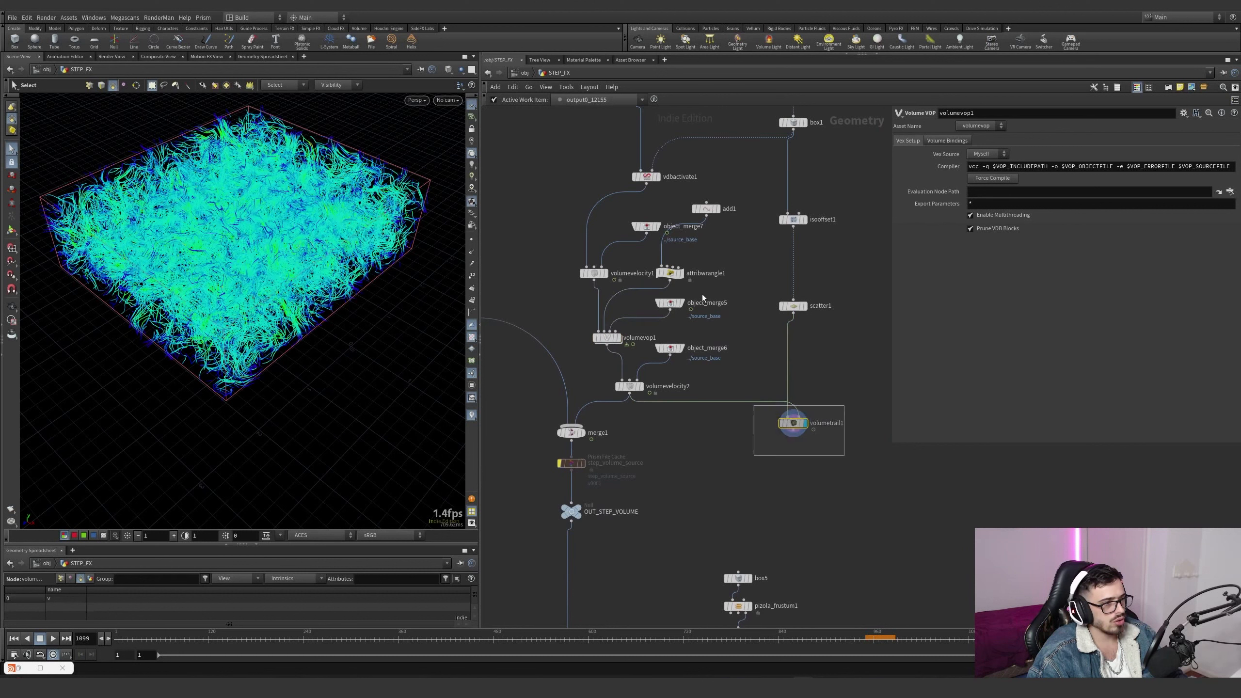
Select add1 and show its point handle in the viewport over the velocity trails
click(706, 209)
key(Escape)
scroll(309, 246, down, 2)
key(Return)
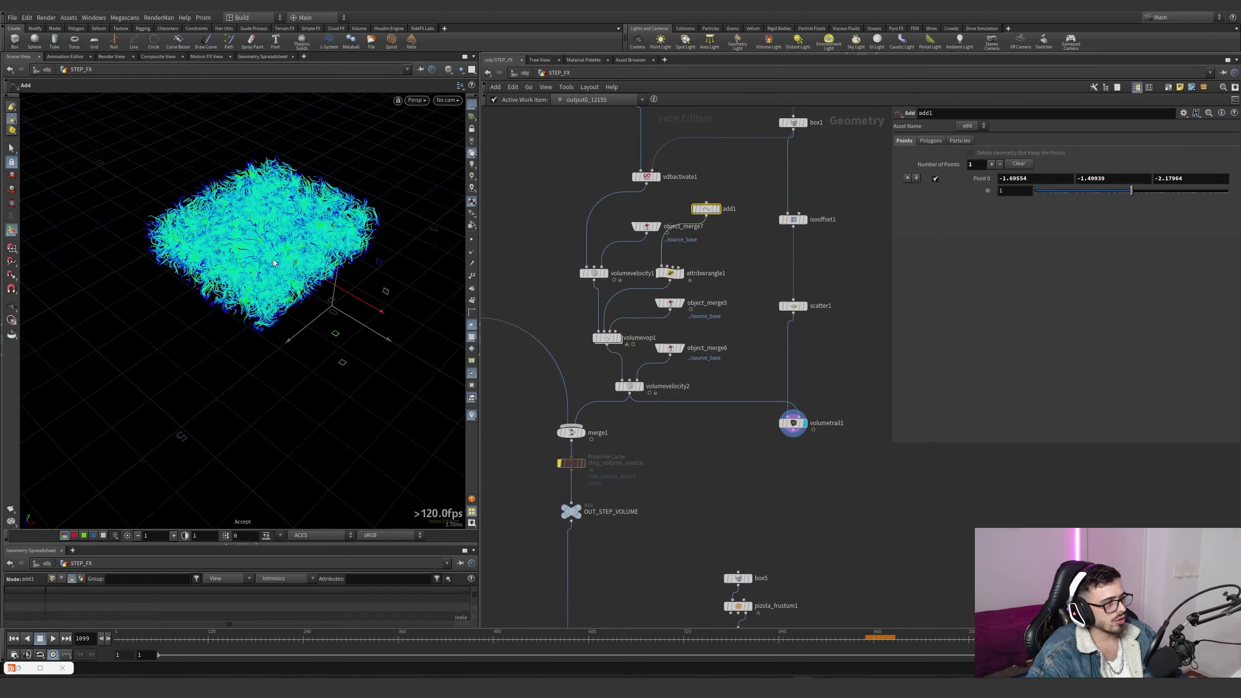
Scrub to frame 1087 with volumevop1 displayed, and view volumetrail1 with volumevelocity2 bypassed
click(605, 337)
click(618, 337)
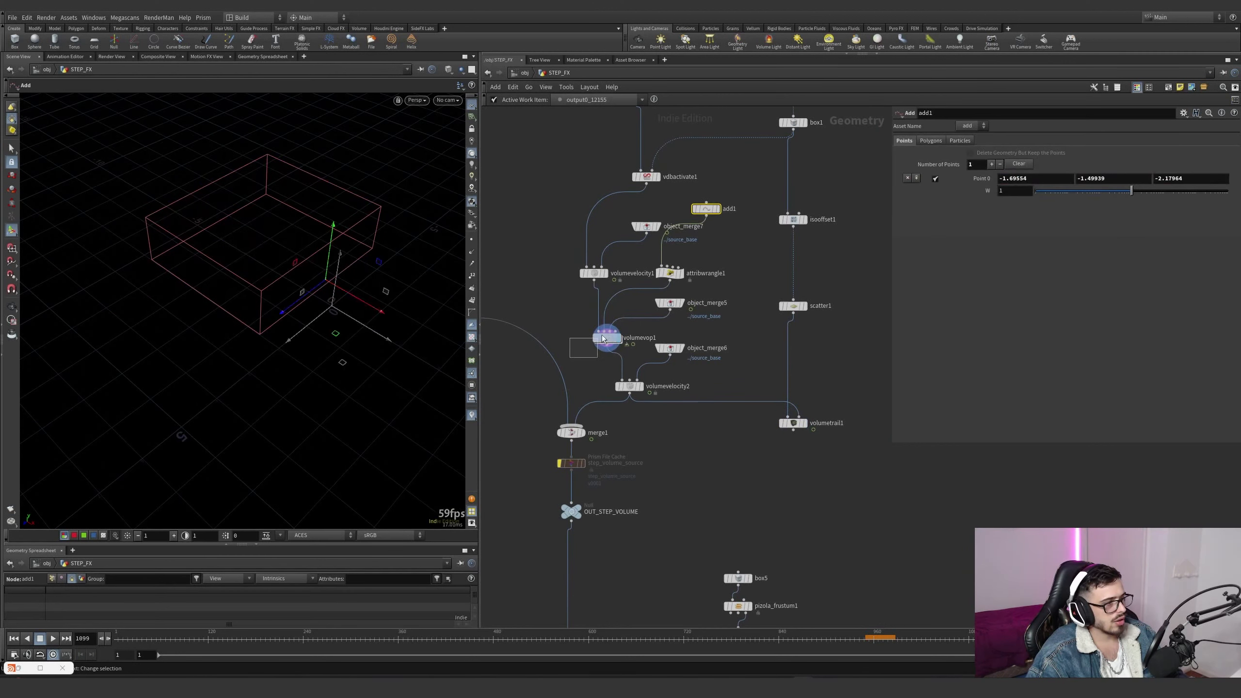
click(886, 636)
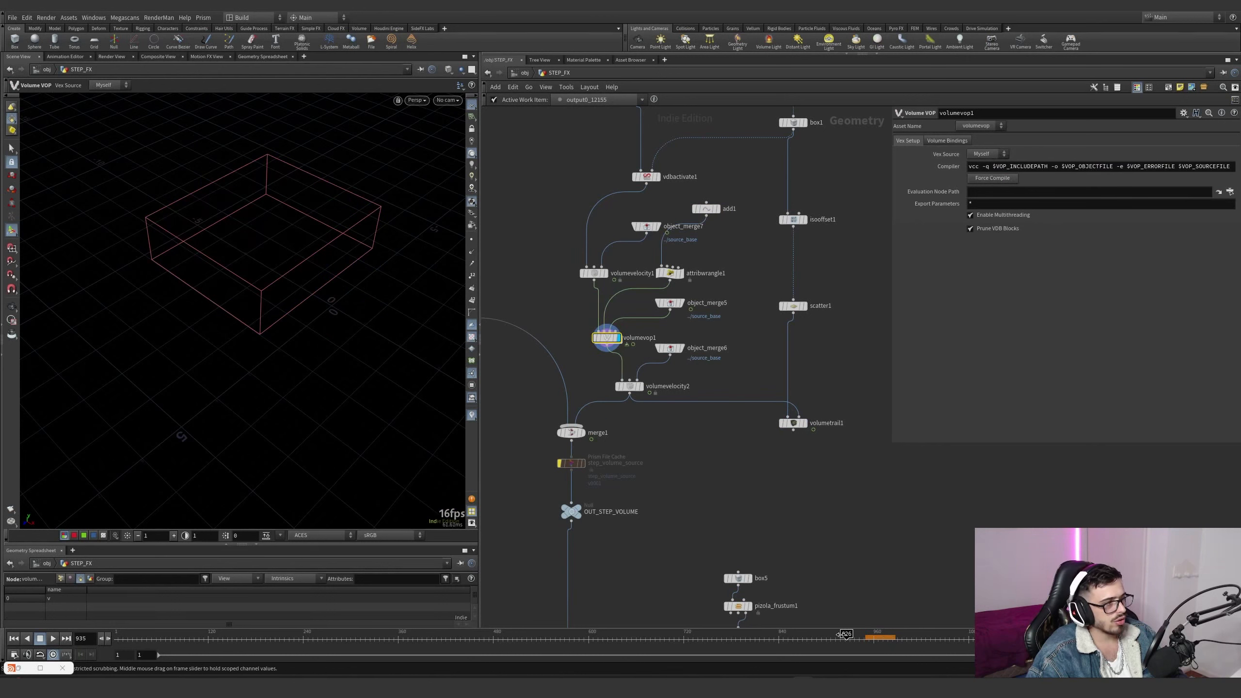
drag(908, 646, 958, 644)
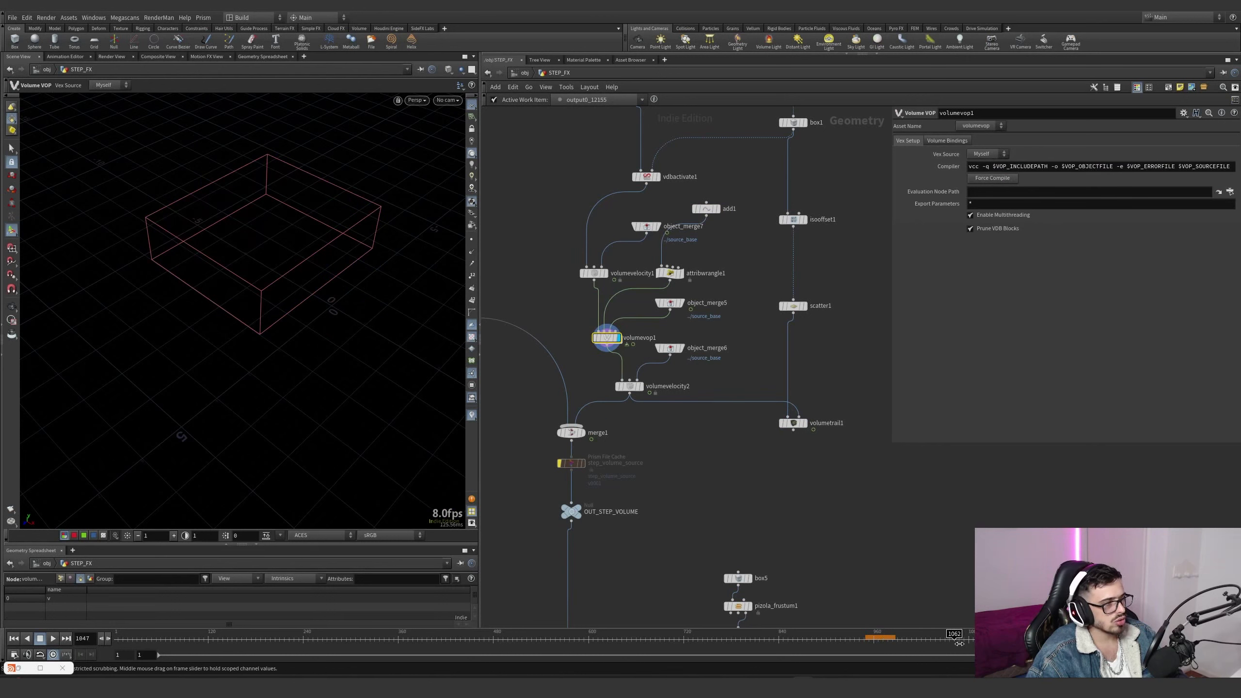
middle_click(613, 358)
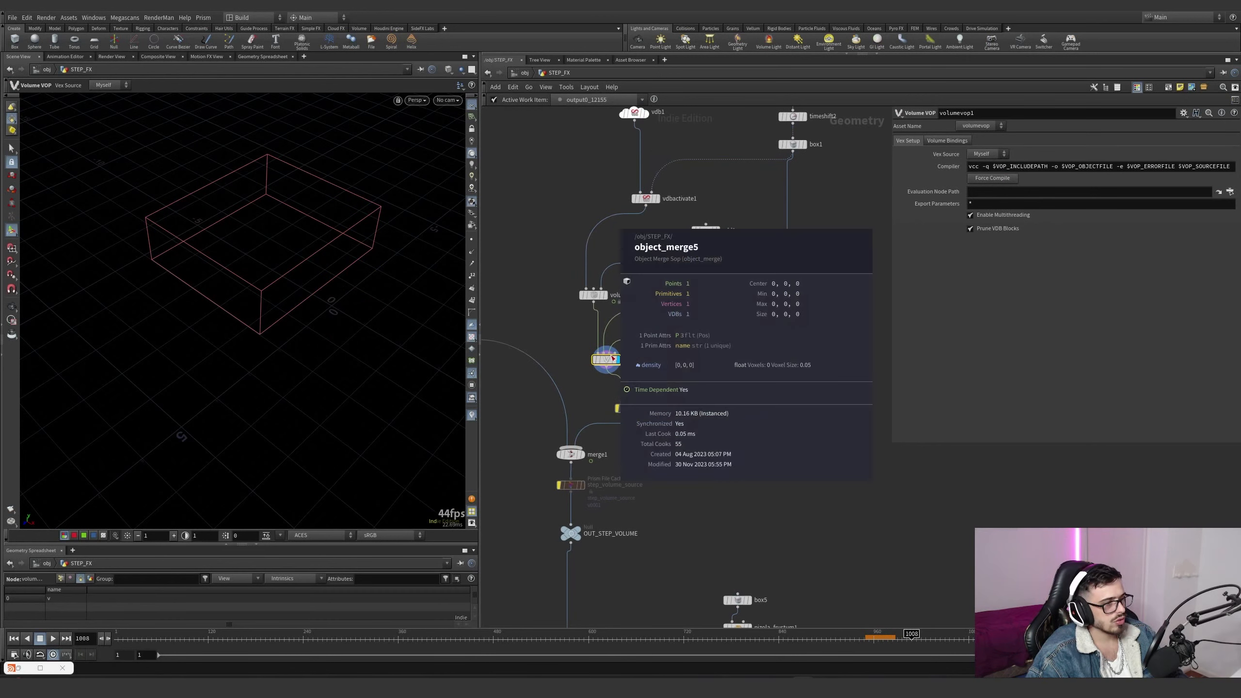
middle_click(613, 358)
click(593, 295)
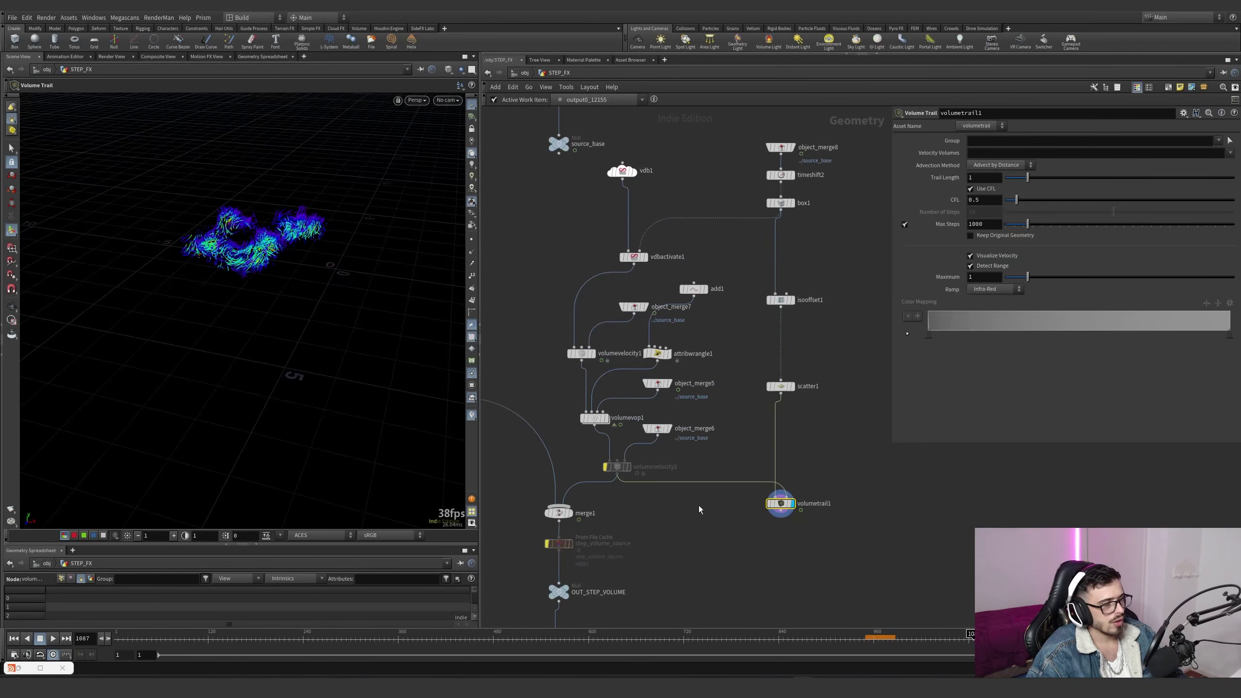
Try moving add1's point along X to 3.95292 to test the velocity direction, and undo the move
scroll(635, 434, up, 2)
click(712, 260)
drag(354, 292, 416, 318)
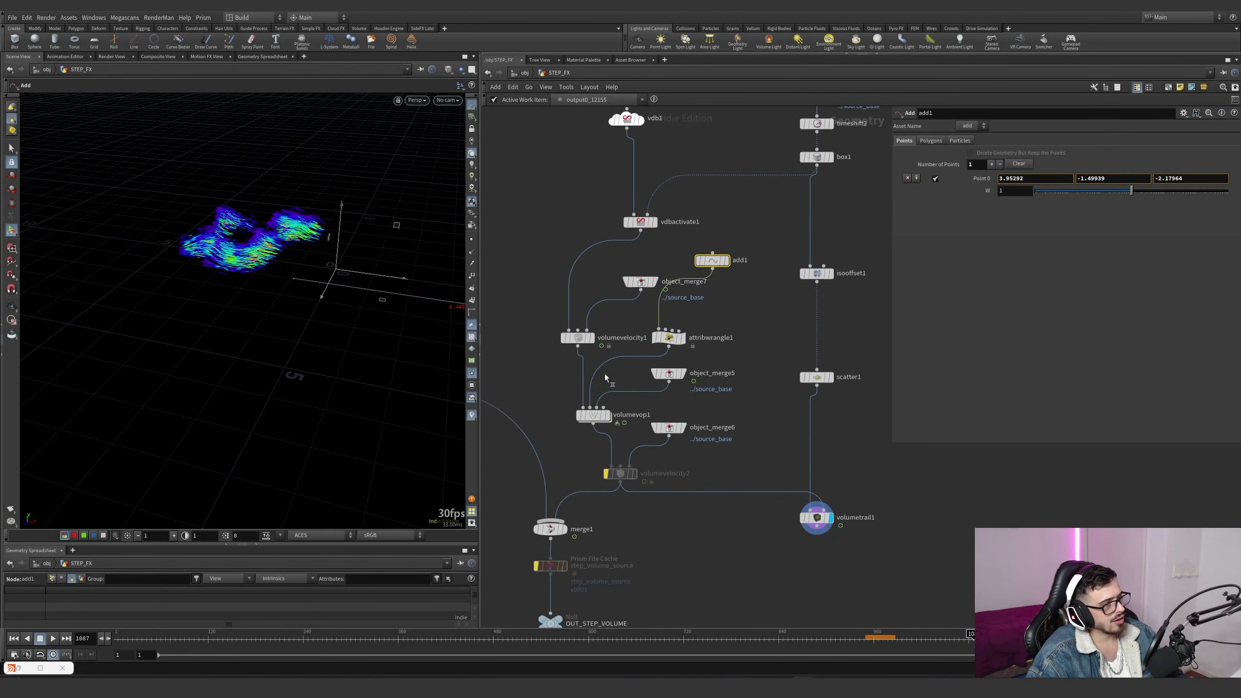
key(ctrl+z)
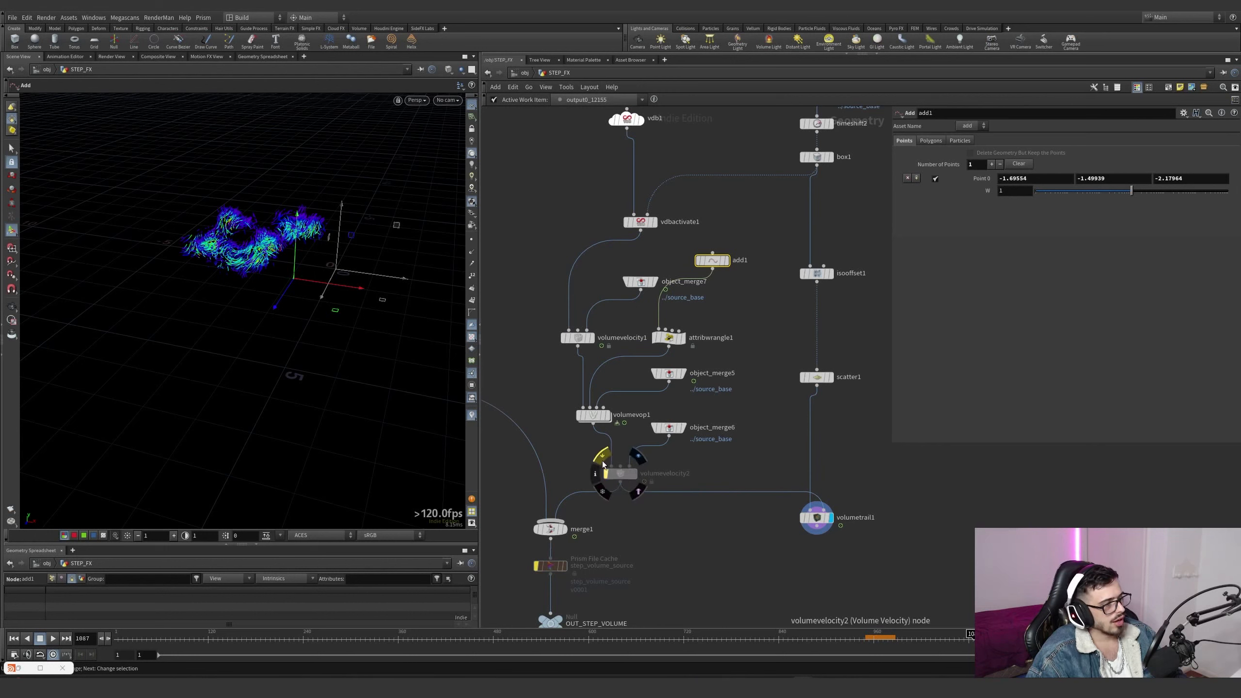
Re-enable volumevelocity2 and examine its Curl Noise settings alongside the velocity trails up close
click(603, 463)
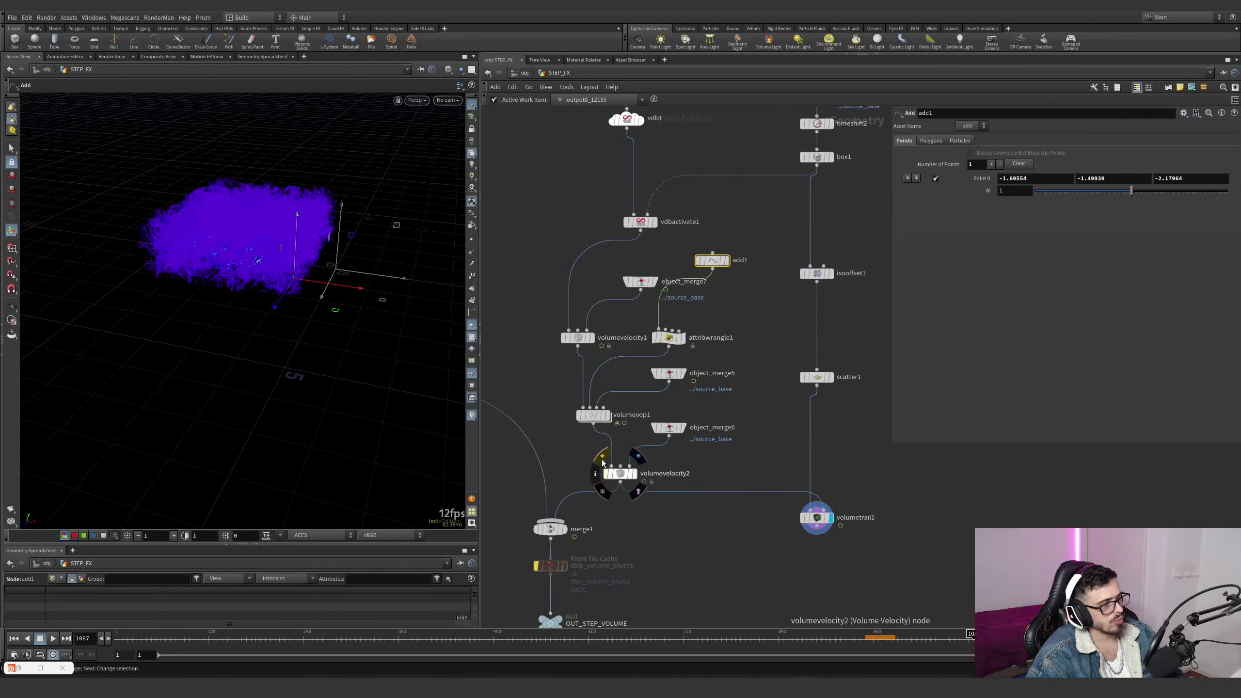
click(603, 463)
click(618, 415)
click(604, 459)
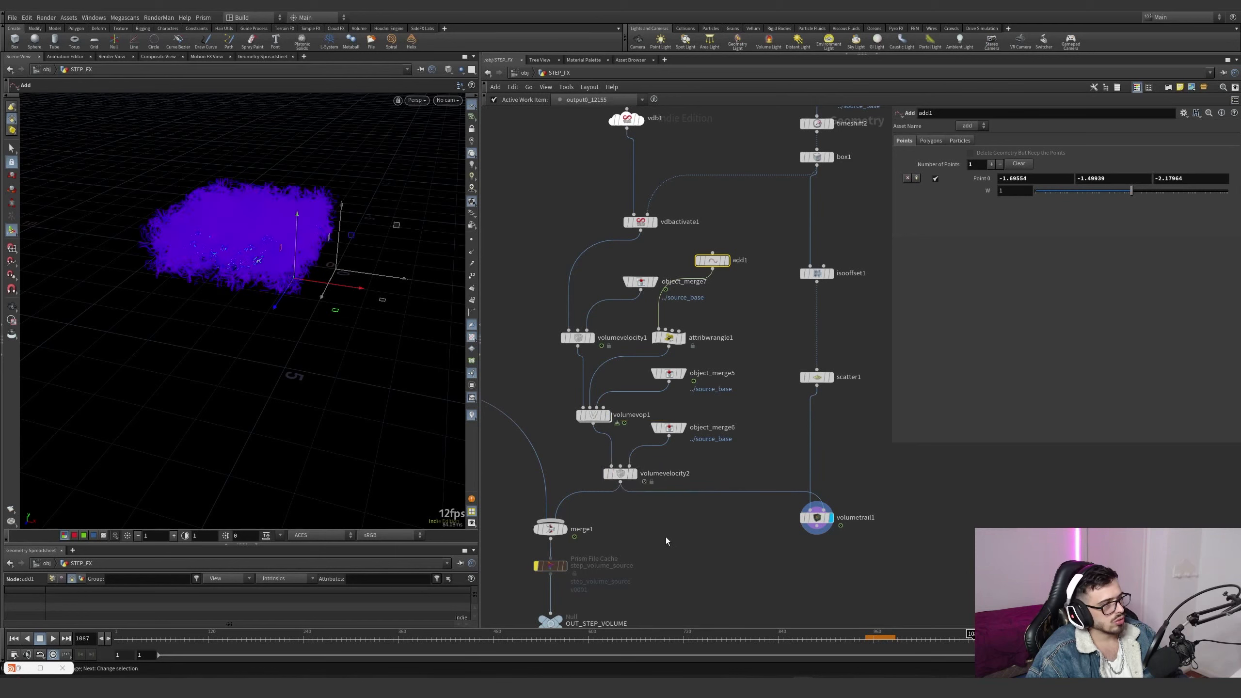
click(620, 473)
alt+drag(257, 263, 274, 199)
alt+right_drag(273, 199, 347, 203)
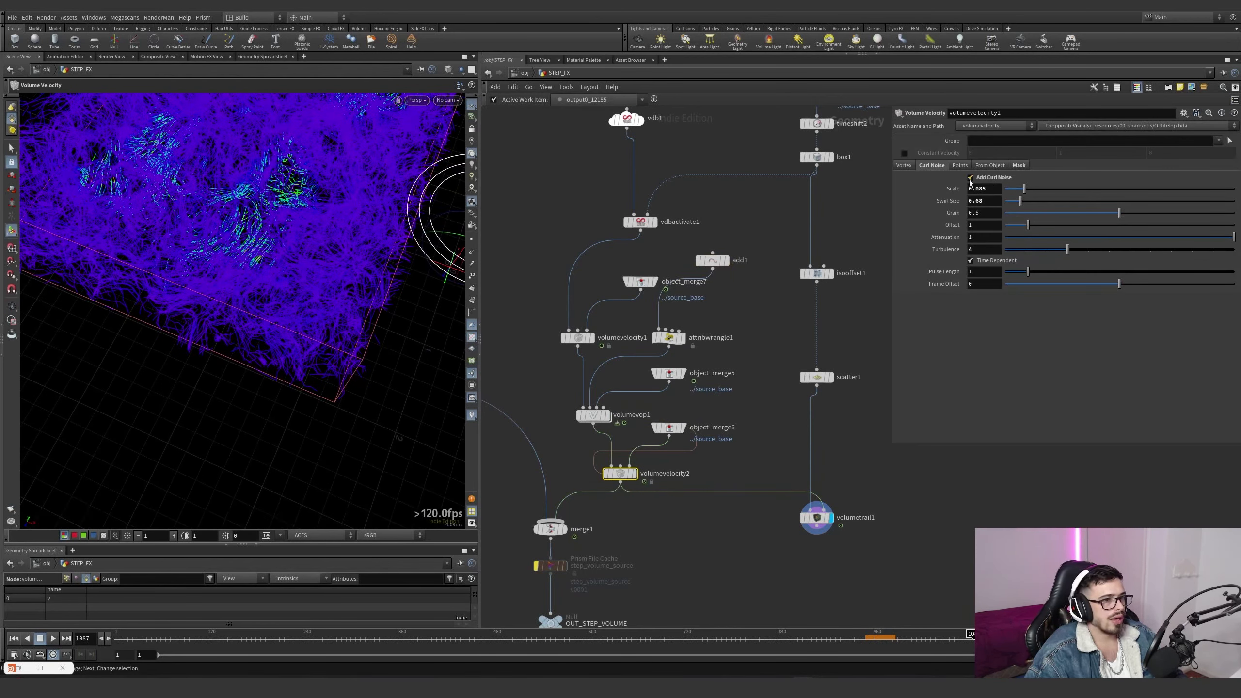
Display volumevop1, place attribwrangle1 directly below add1, and display volumetrail1 again
click(609, 416)
click(711, 260)
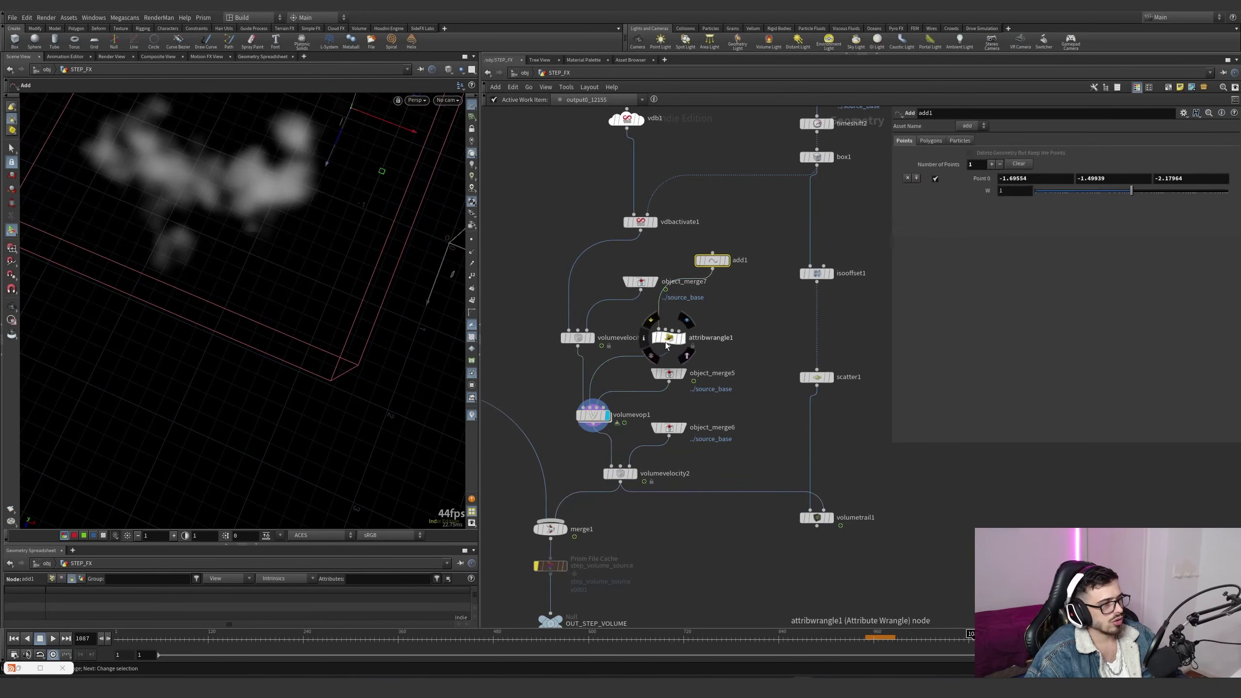
drag(666, 345, 709, 331)
click(830, 517)
click(815, 517)
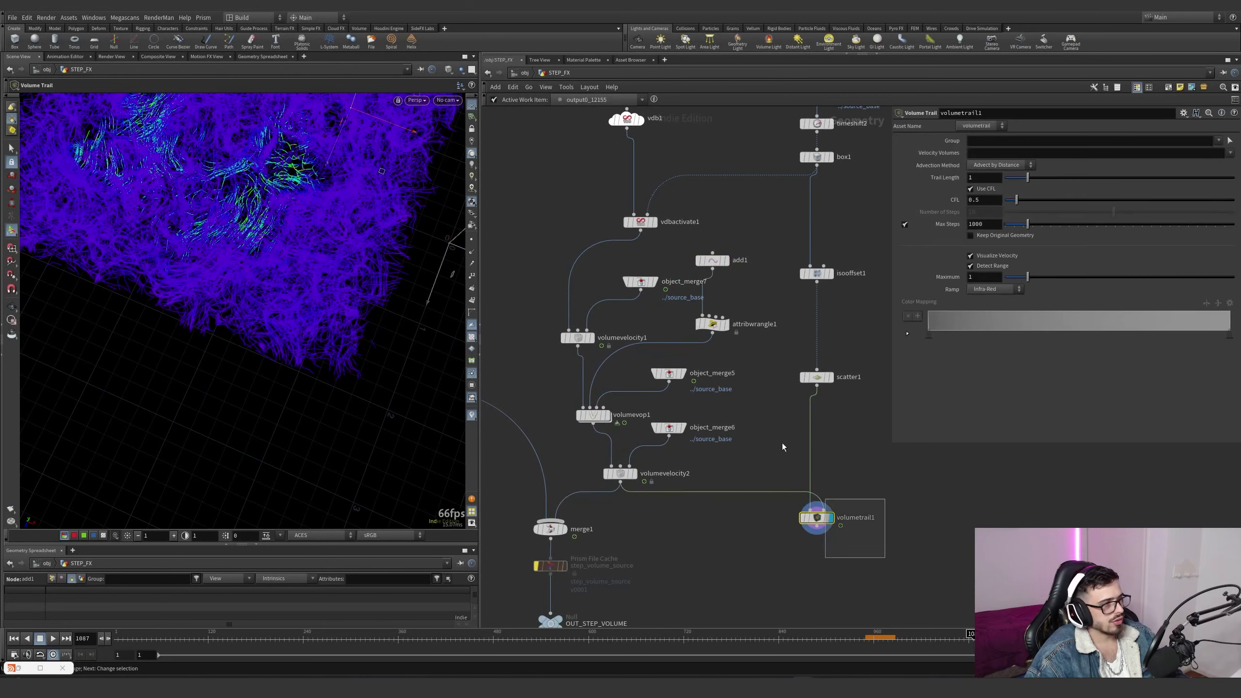
Test attribwrangle1's Mult at 4 and highlight its VEX expression v@P *= chf("mult")
click(712, 324)
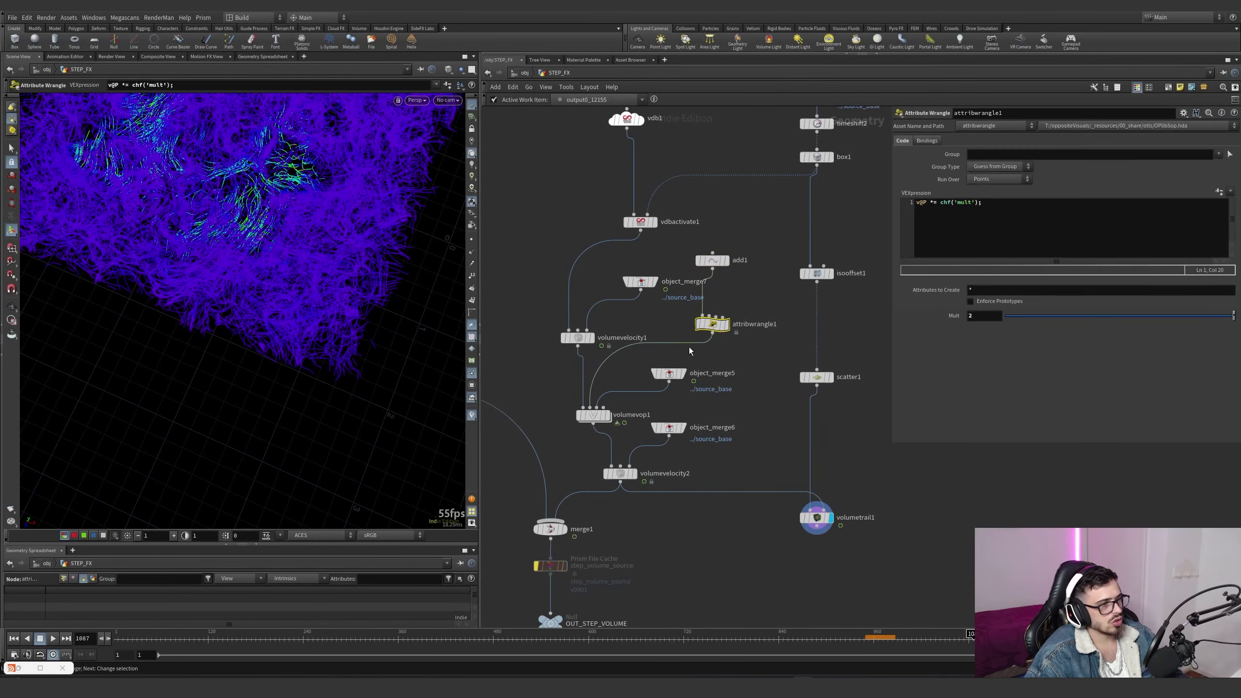
middle_drag(983, 315, 1010, 294)
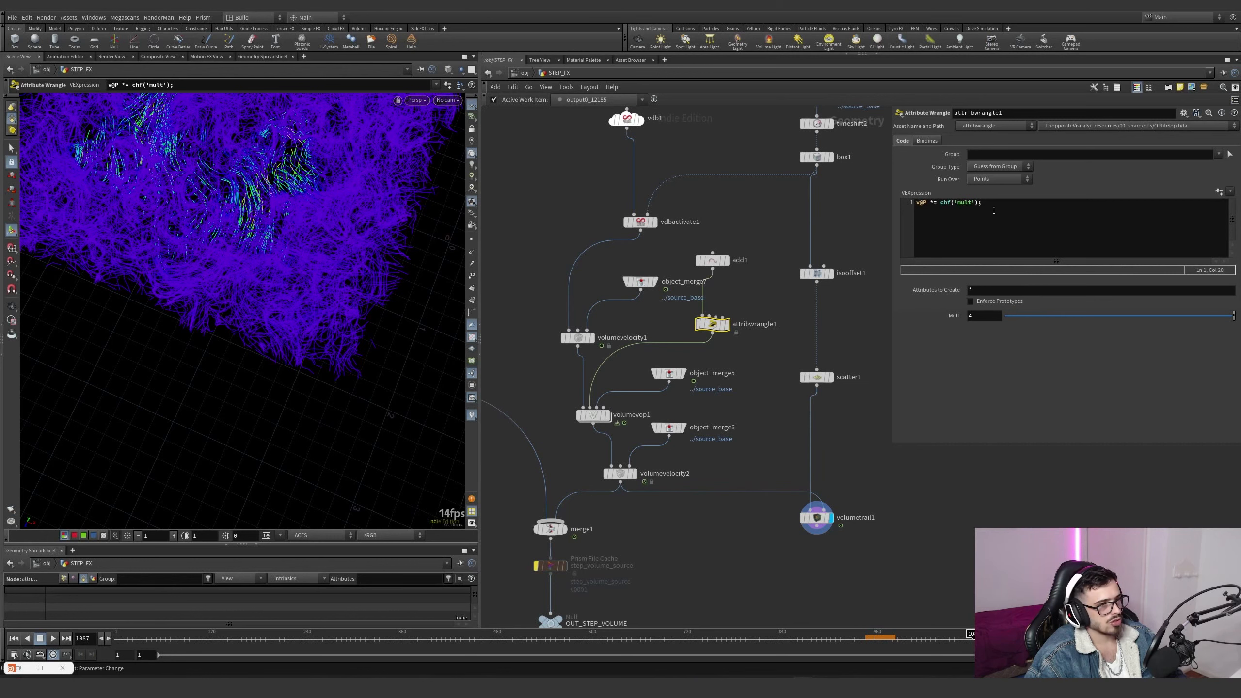
drag(982, 202, 916, 202)
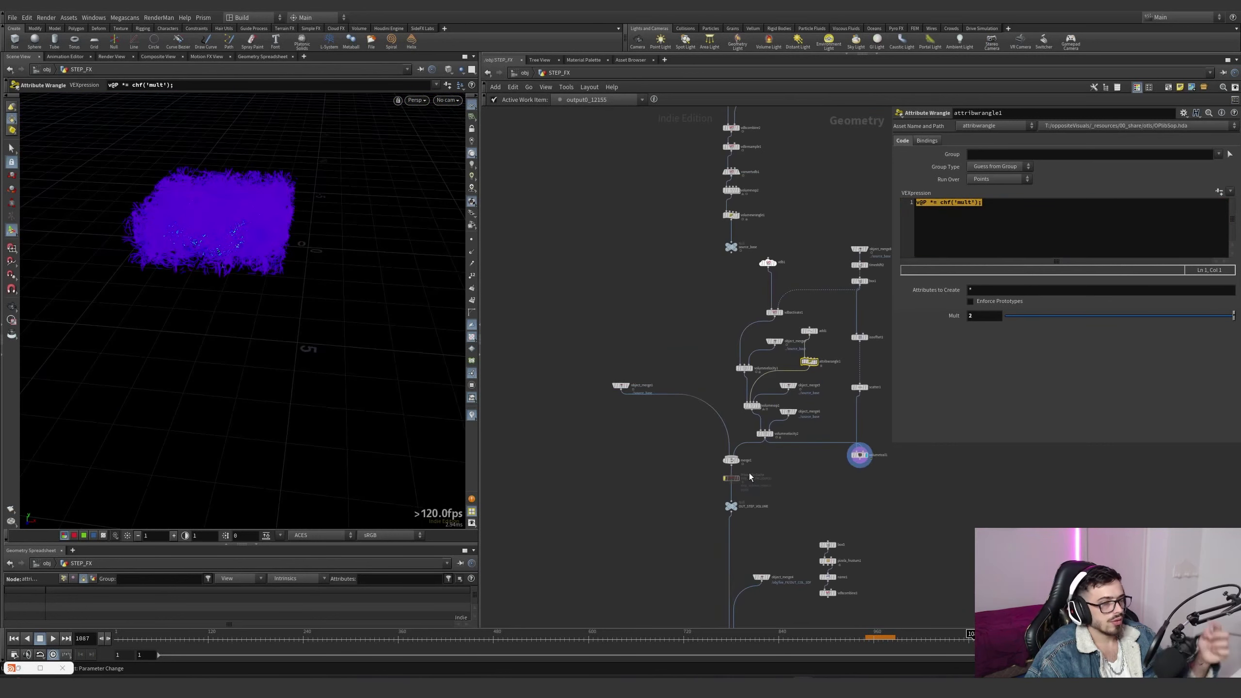
Display merge1 to view the combined density and velocity, scrubbing the timeline to frame 1054
scroll(775, 470, up, 5)
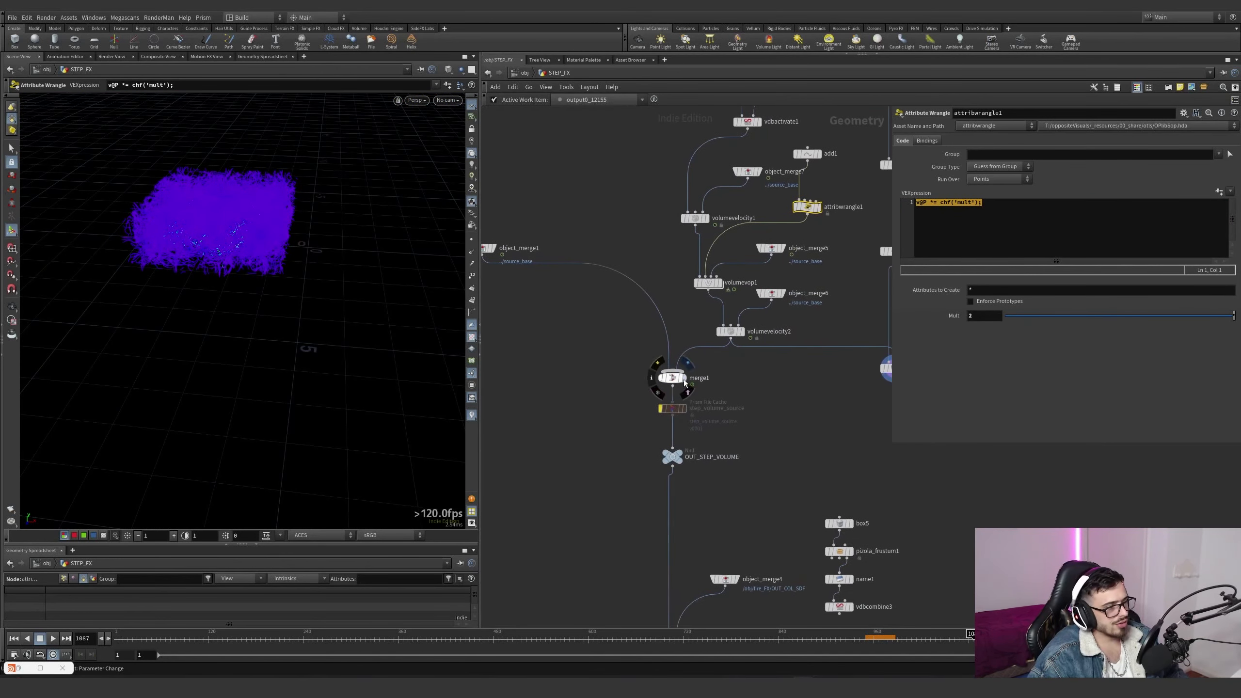
click(683, 378)
alt+drag(336, 256, 260, 269)
drag(882, 639, 948, 637)
scroll(740, 496, down, 2)
middle_drag(740, 496, 740, 380)
scroll(708, 517, up, 2)
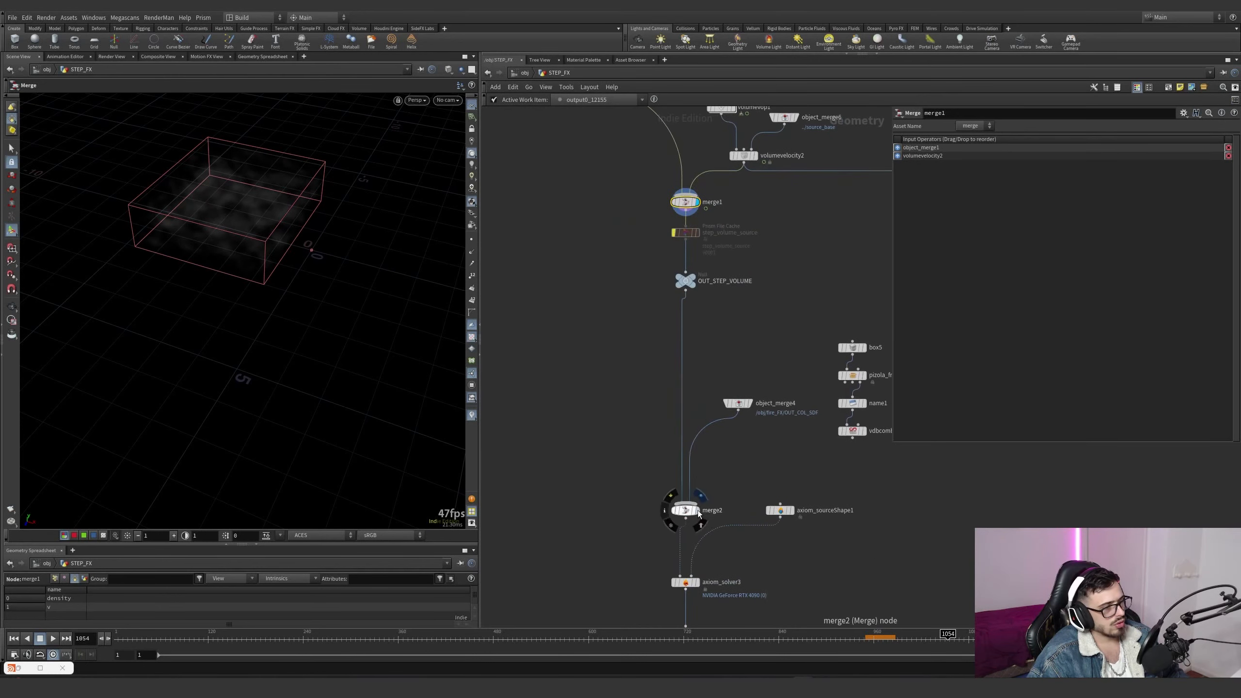
Display object_merge4's collision SDF, the axiom_sourceShape1 camera frustum and merge2 in turn
click(750, 403)
click(739, 403)
scroll(683, 428, down, 1)
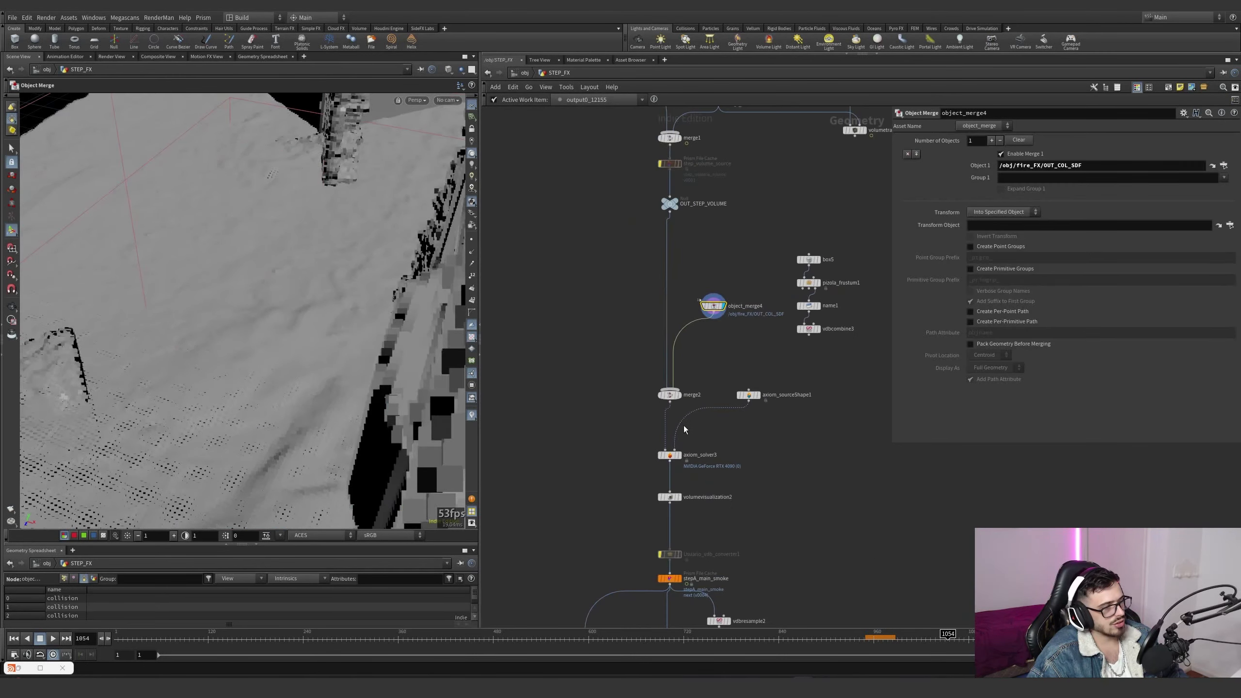
click(758, 402)
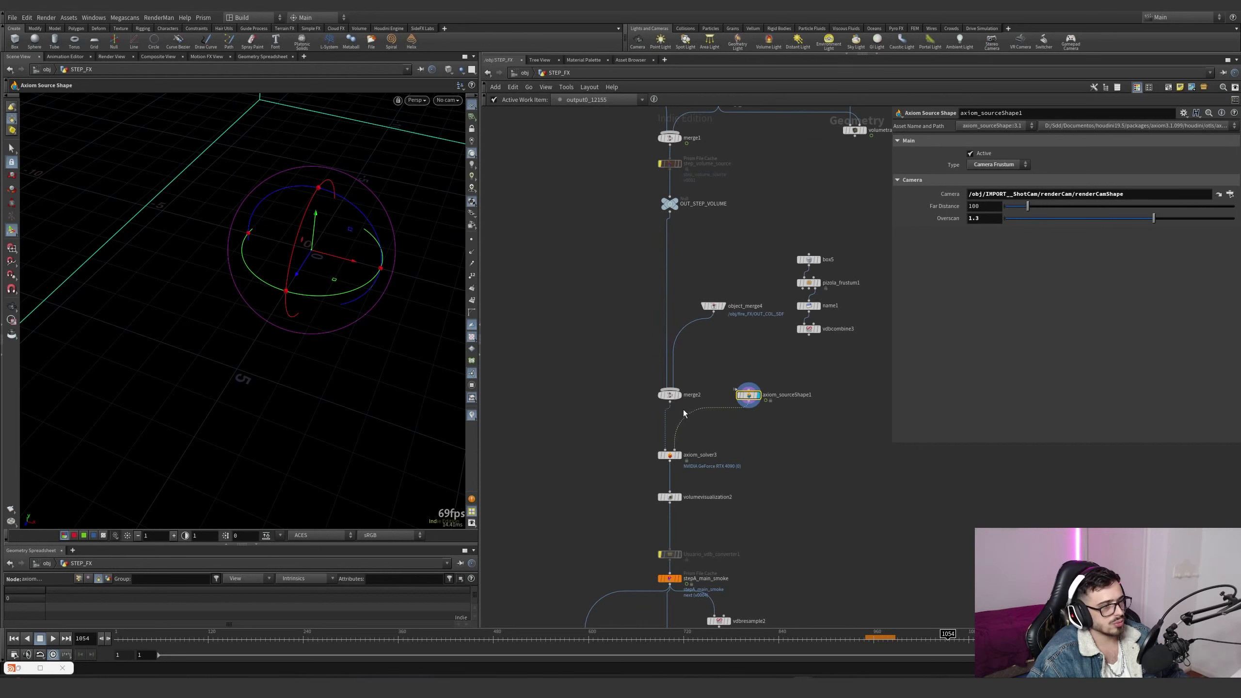
click(679, 395)
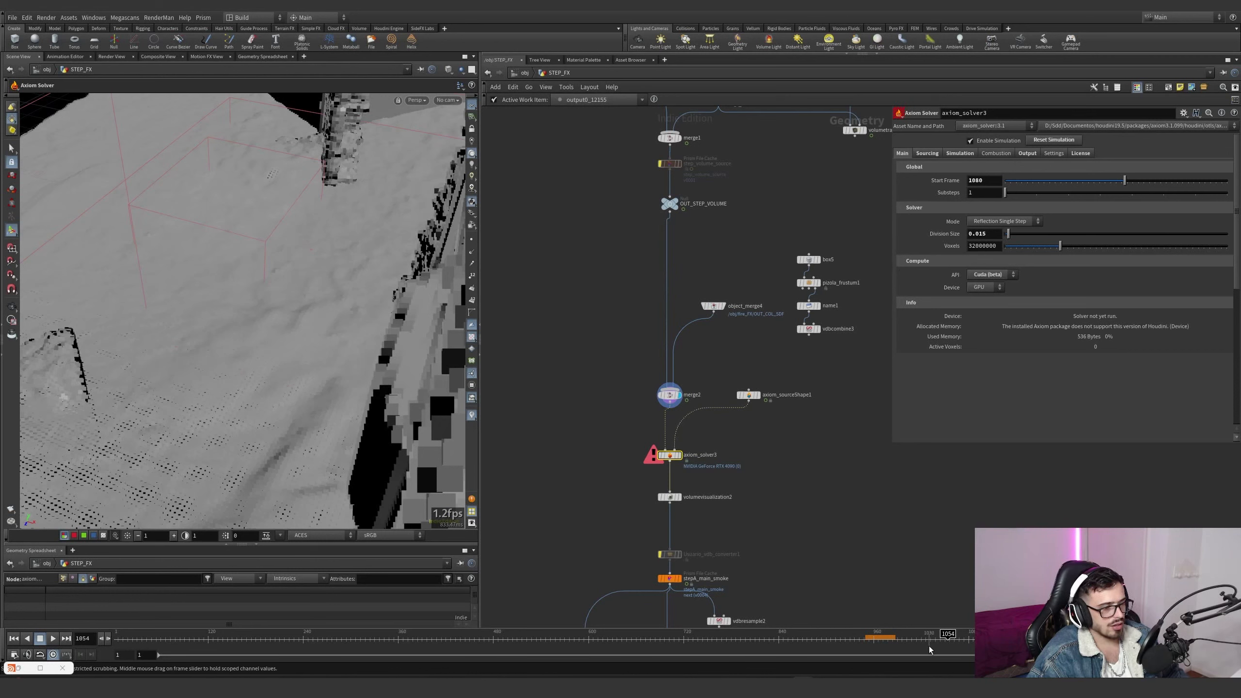
Go to frame 1080 and examine axiom_solver3's sourcing, simulation, disturbance and wind settings
click(968, 648)
click(928, 153)
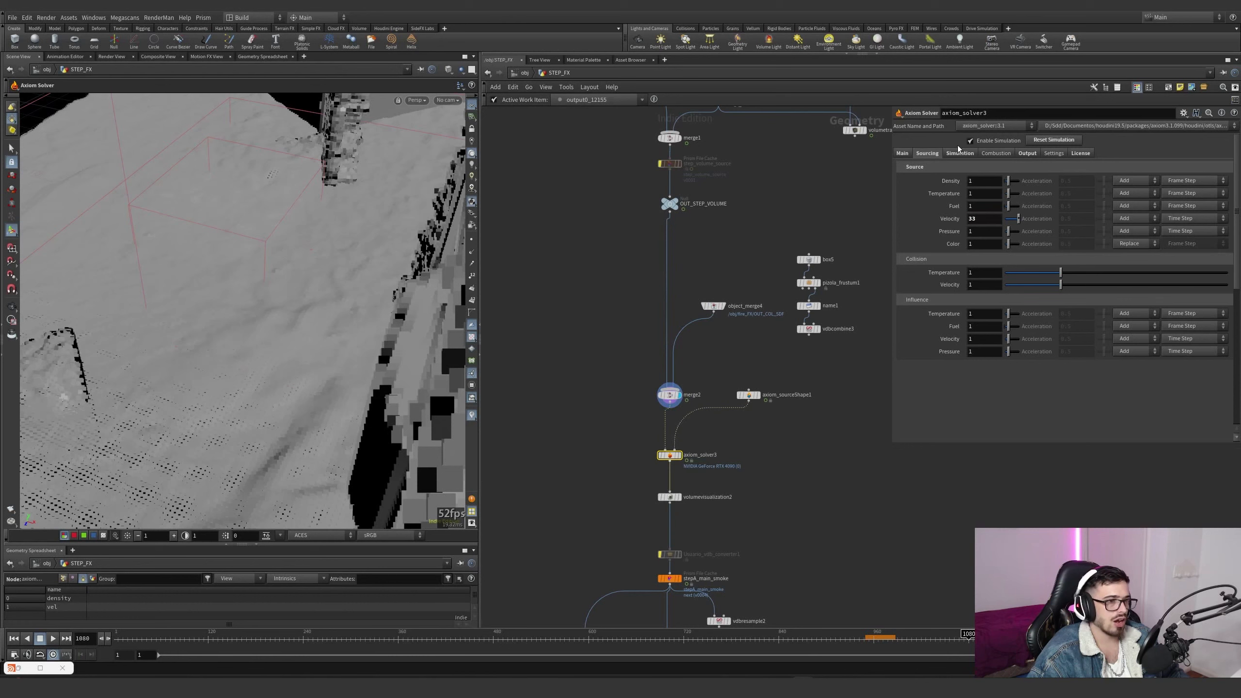
click(958, 153)
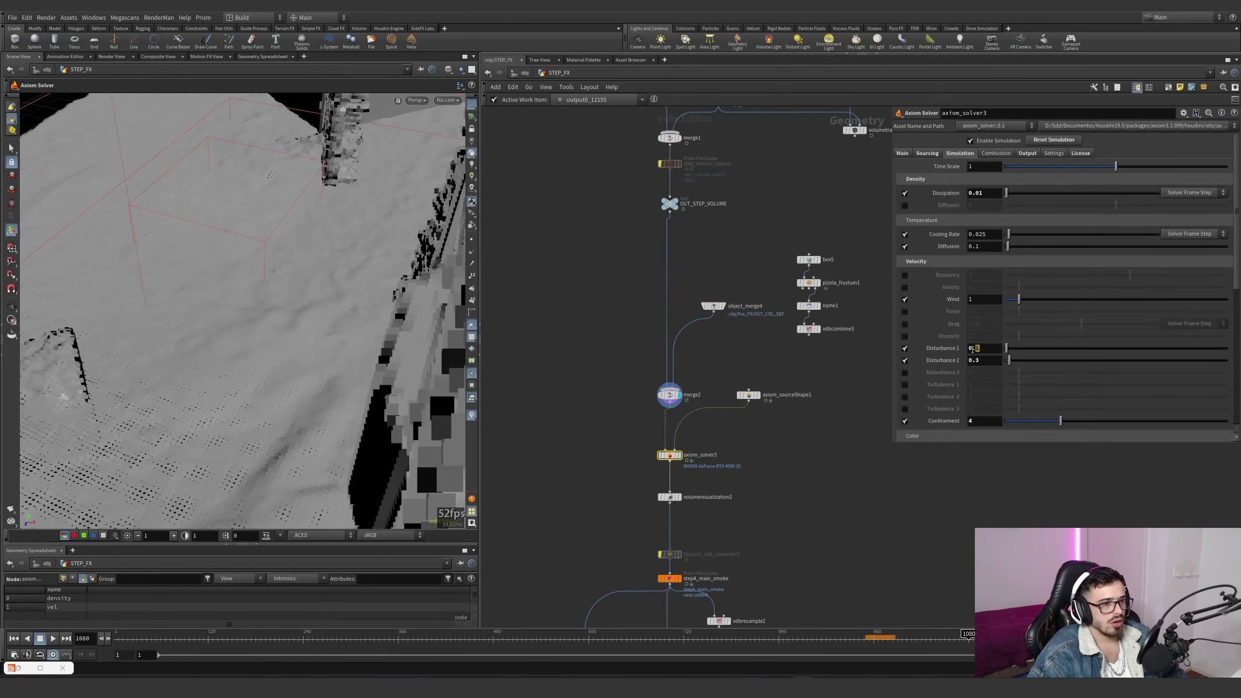
double_click(973, 348)
scroll(987, 372, down, 4)
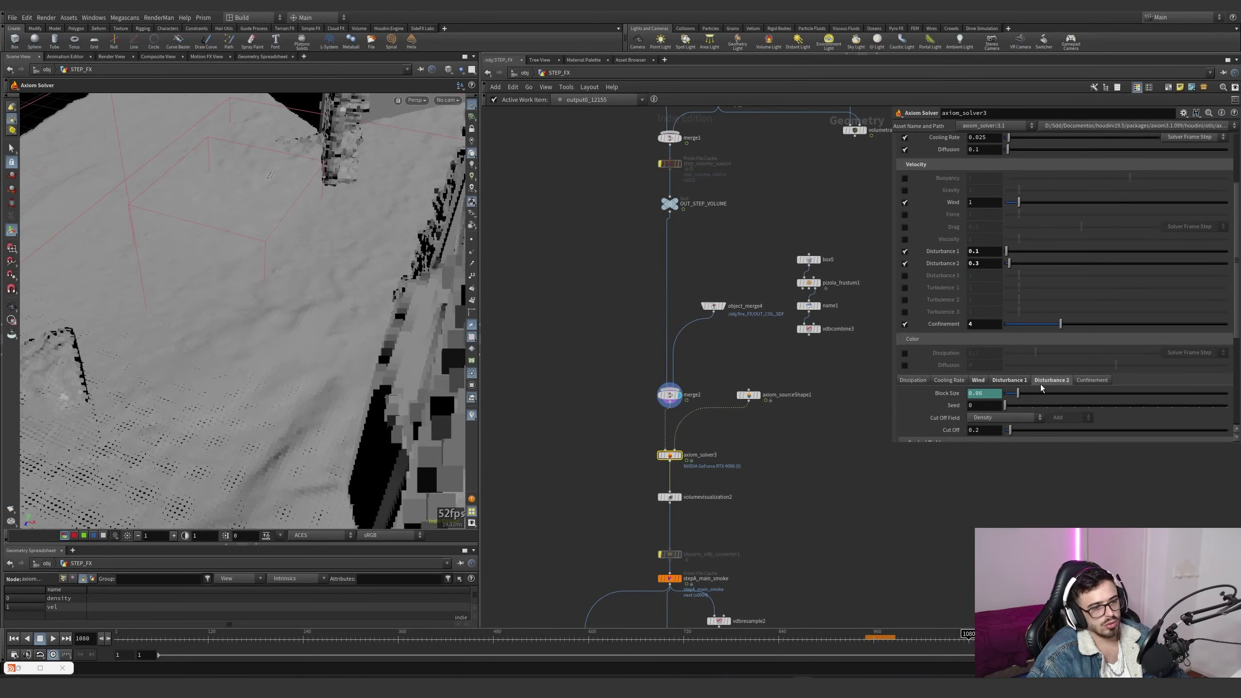
click(978, 380)
scroll(965, 389, down, 1)
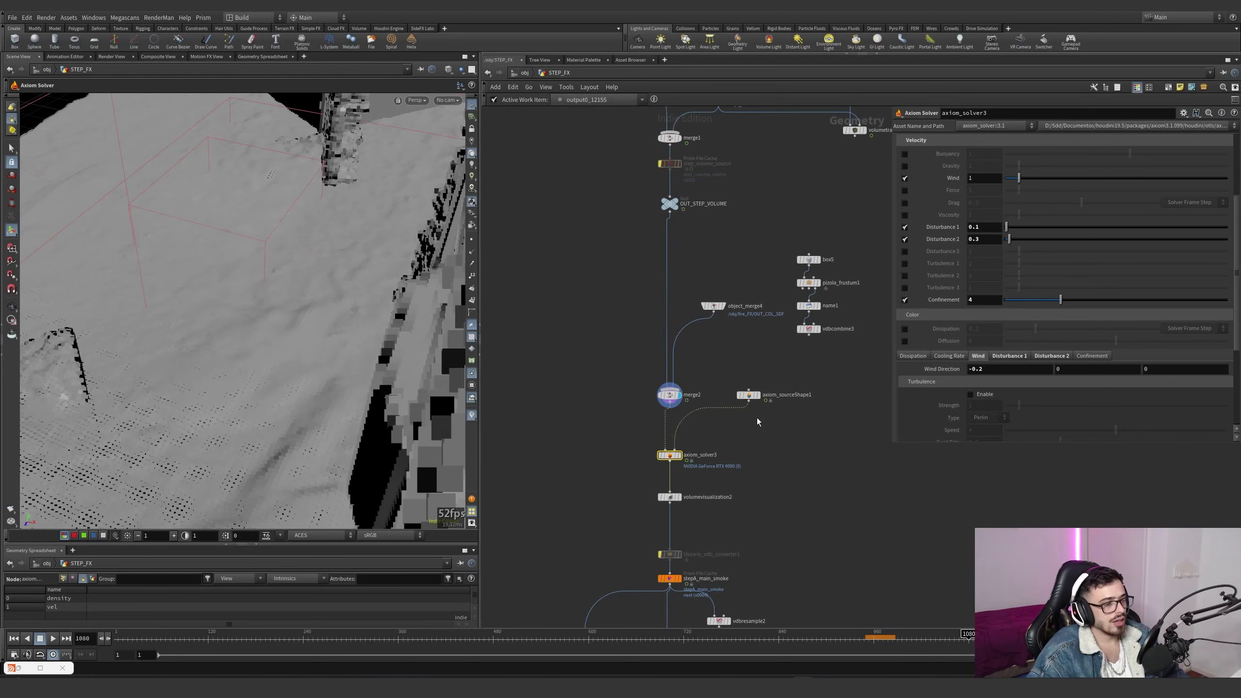
scroll(686, 456, up, 3)
Display axiom_solver3, play the smoke simulation from frame 1080 to 1091, and view the result from a lower angle
click(677, 452)
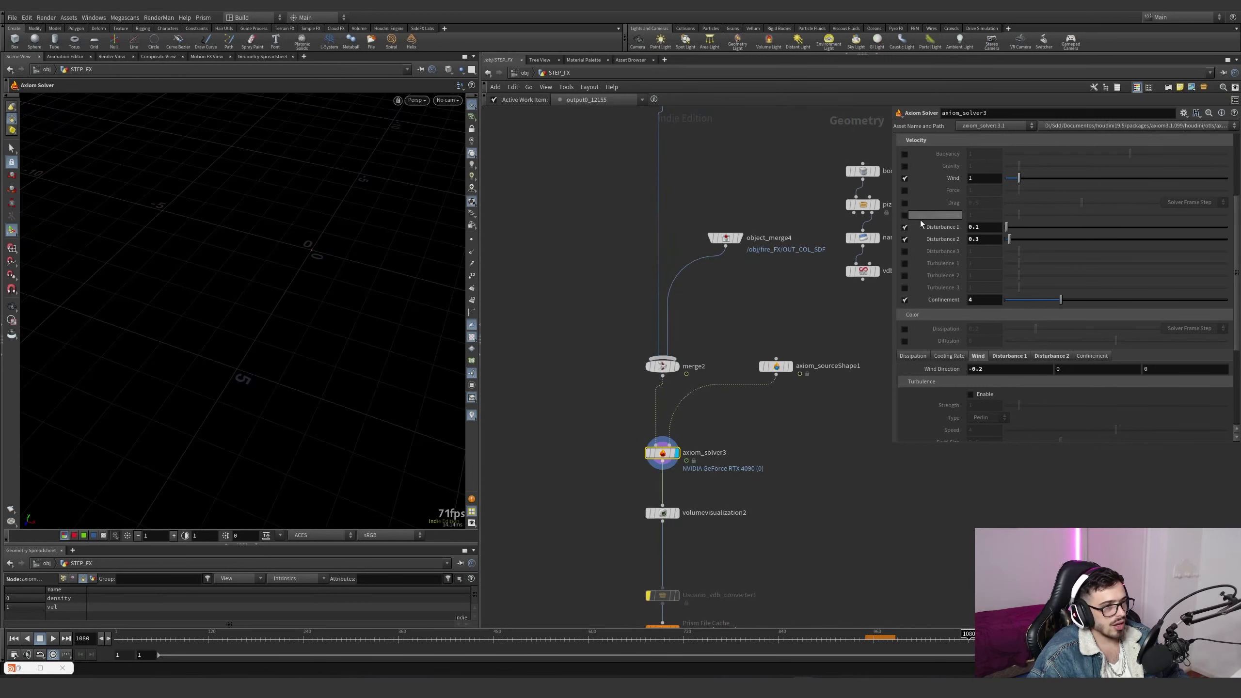
scroll(913, 253, up, 5)
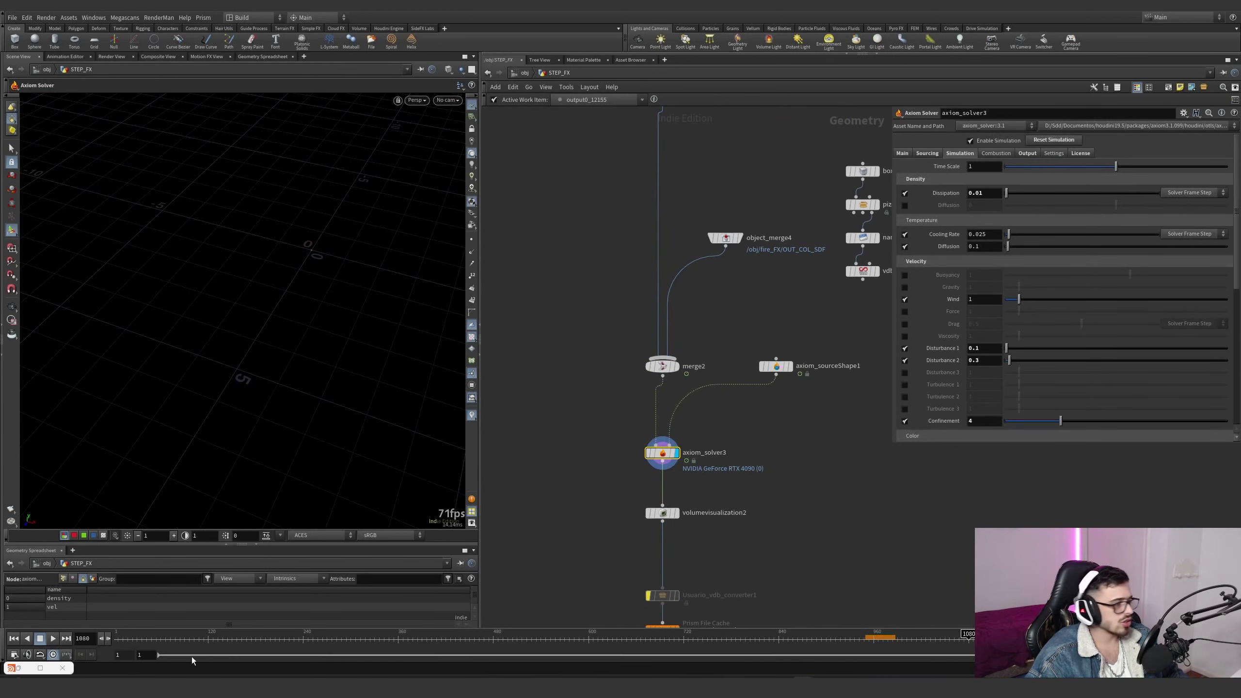
click(52, 638)
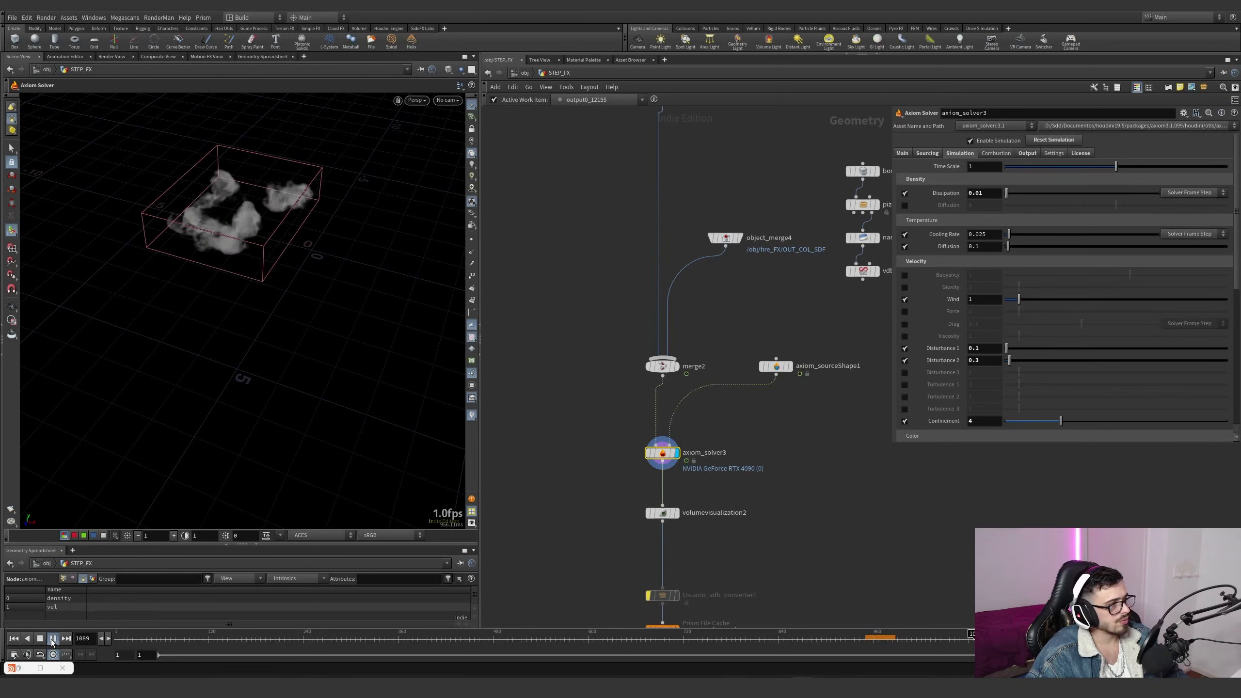
click(52, 638)
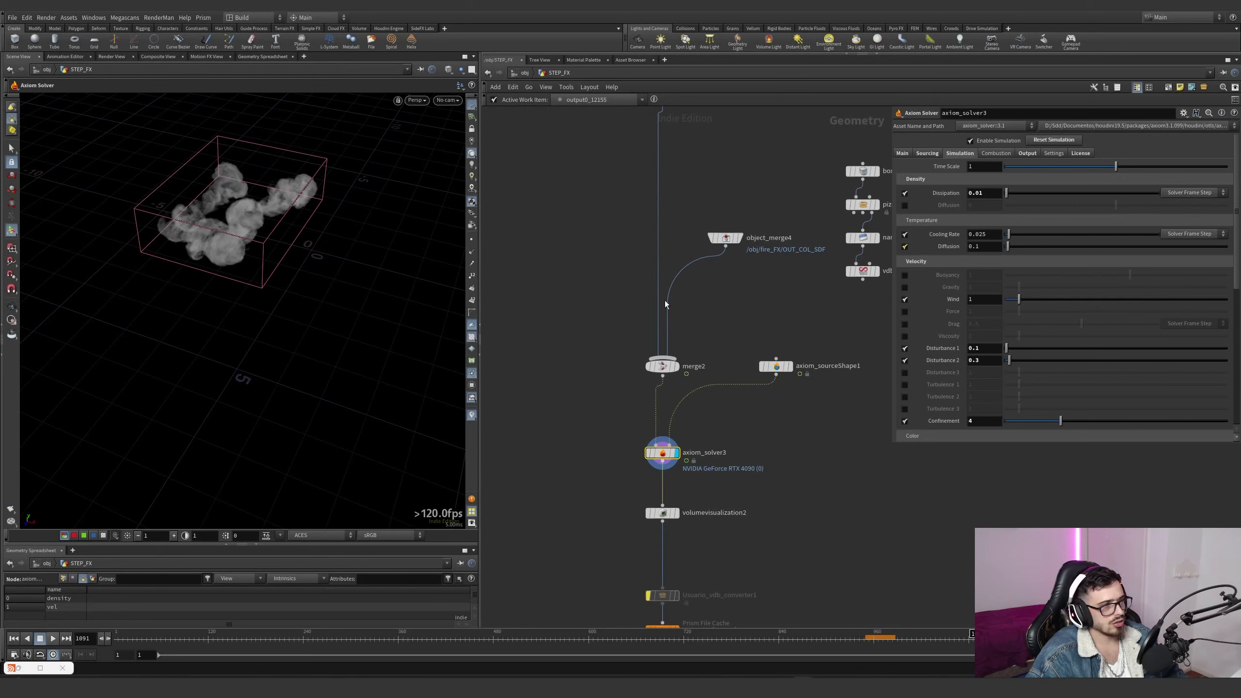
drag(241, 238, 280, 199)
scroll(789, 468, down, 2)
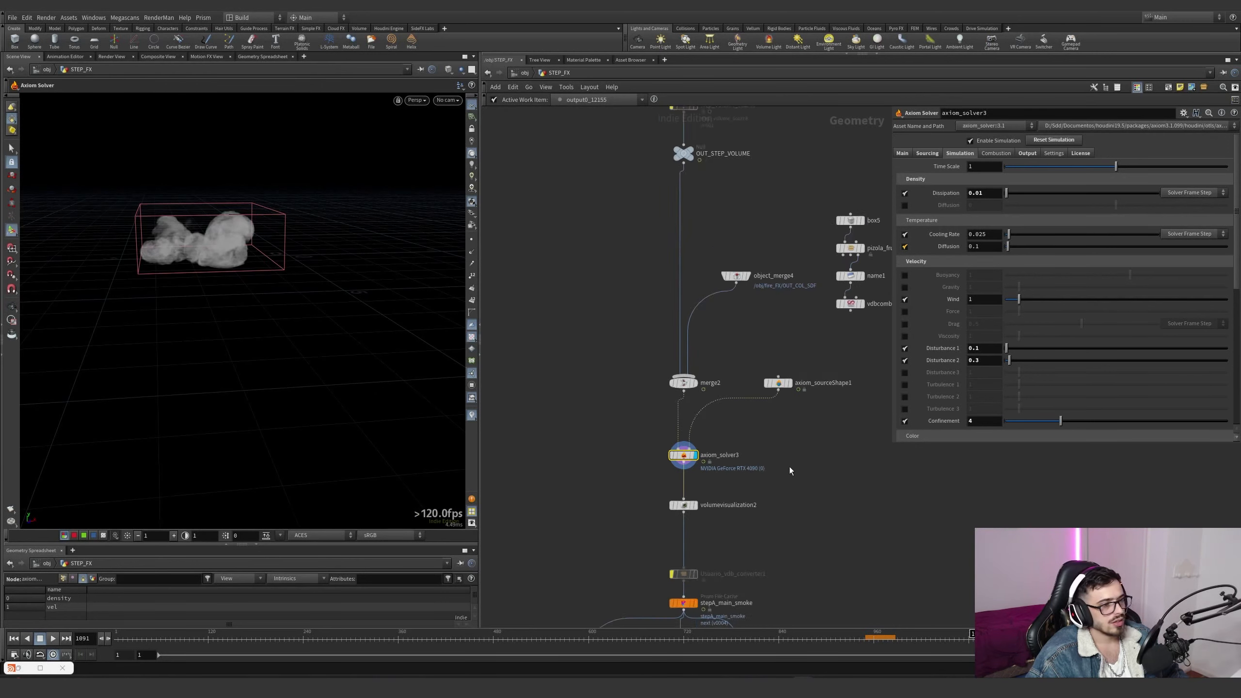
scroll(789, 470, down, 2)
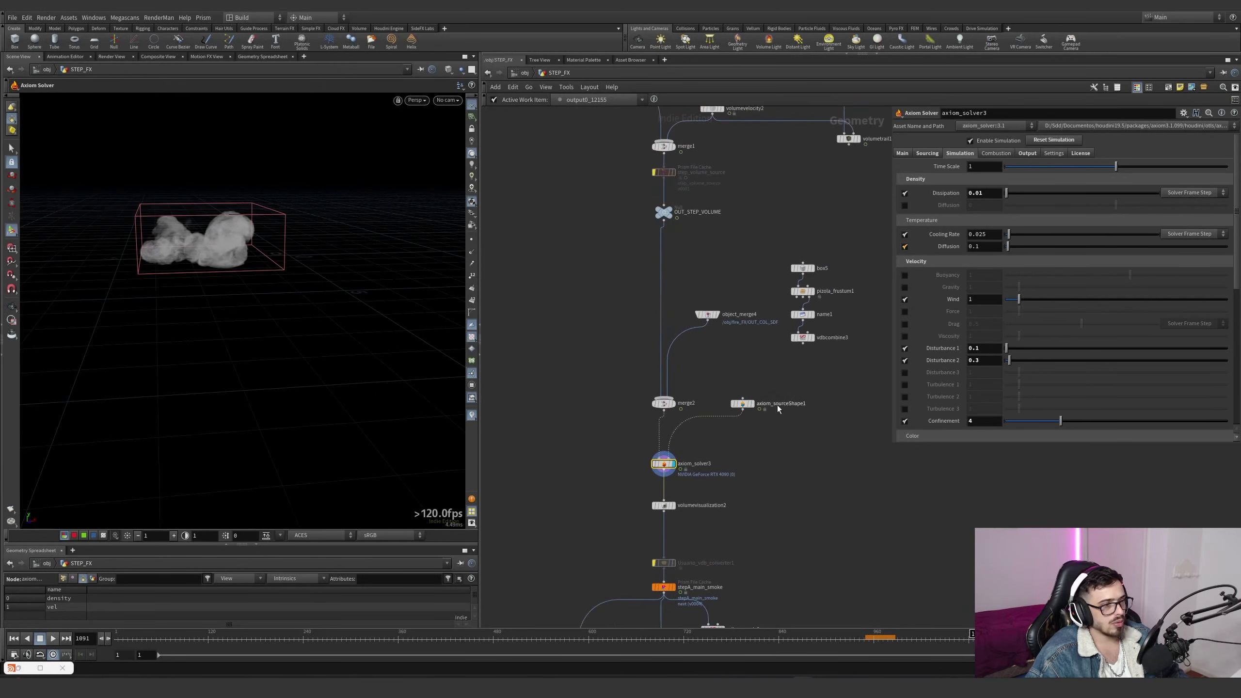
Display the stepA_main_smoke file cache and scrub the timeline through the cached smoke, ending at frame 1145
scroll(782, 425, down, 3)
mouse_move(851, 327)
mouse_down()
mouse_move(730, 191)
mouse_move(738, 212)
mouse_move(819, 270)
mouse_move(838, 305)
mouse_up()
scroll(929, 400, down, 2)
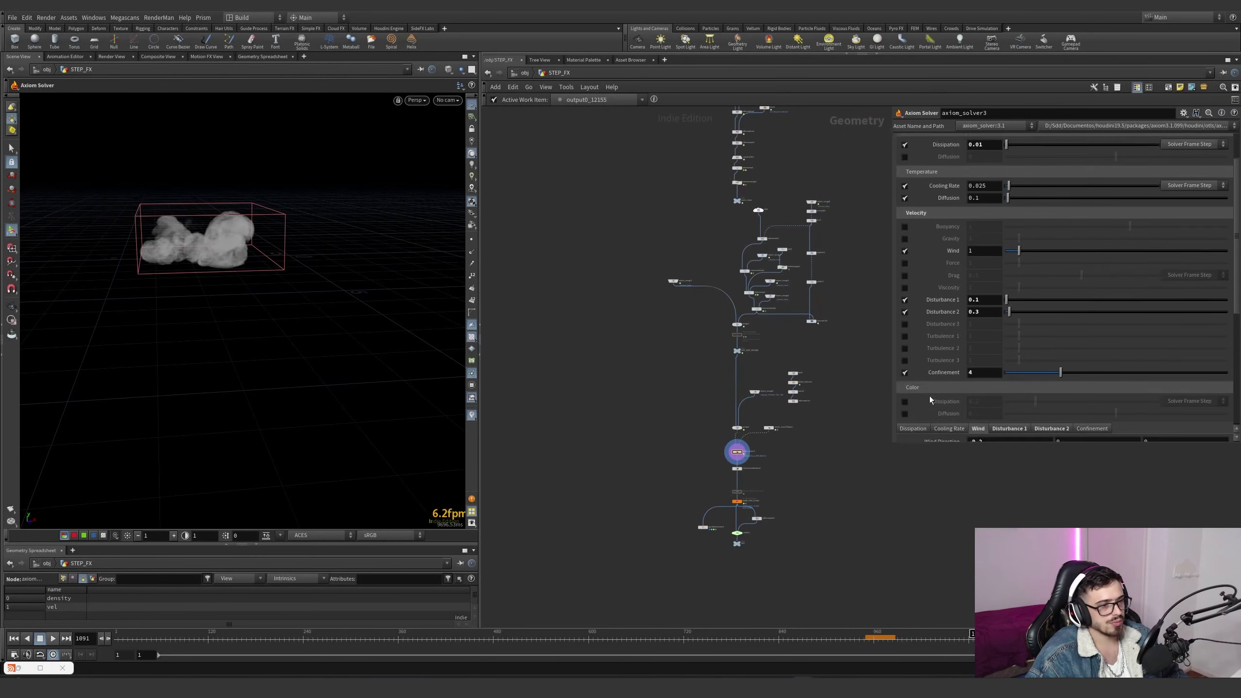
scroll(928, 399, down, 2)
scroll(739, 500, up, 5)
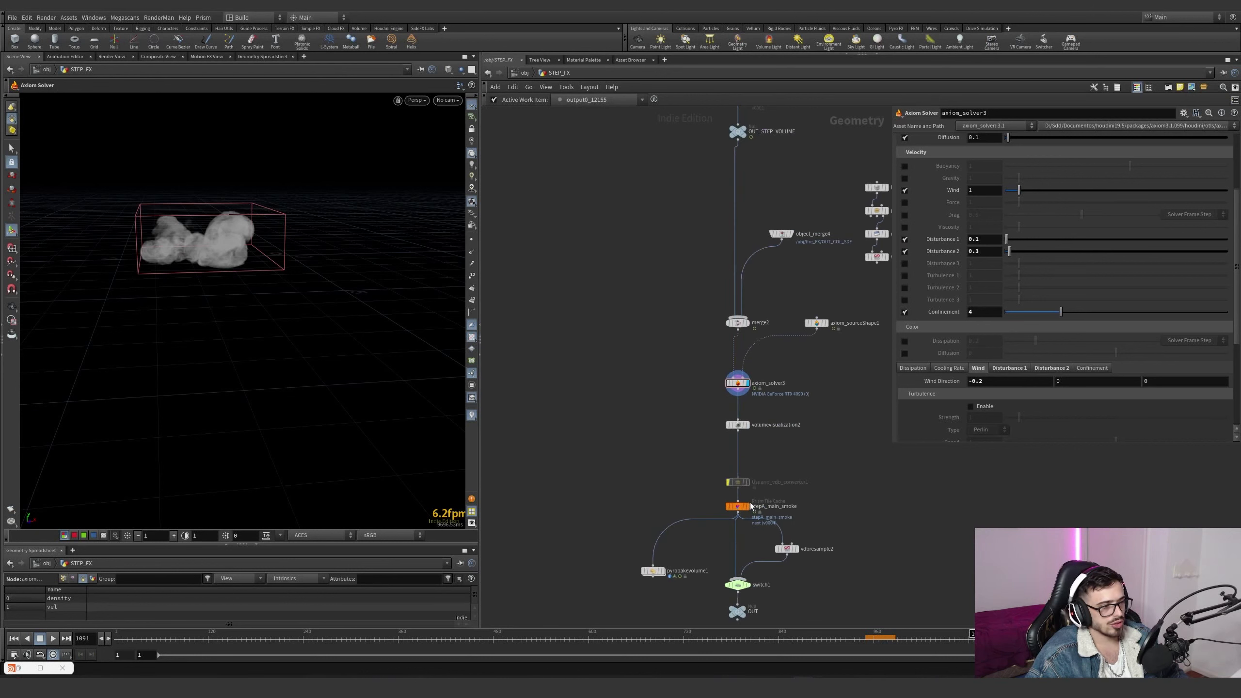
click(748, 504)
click(732, 504)
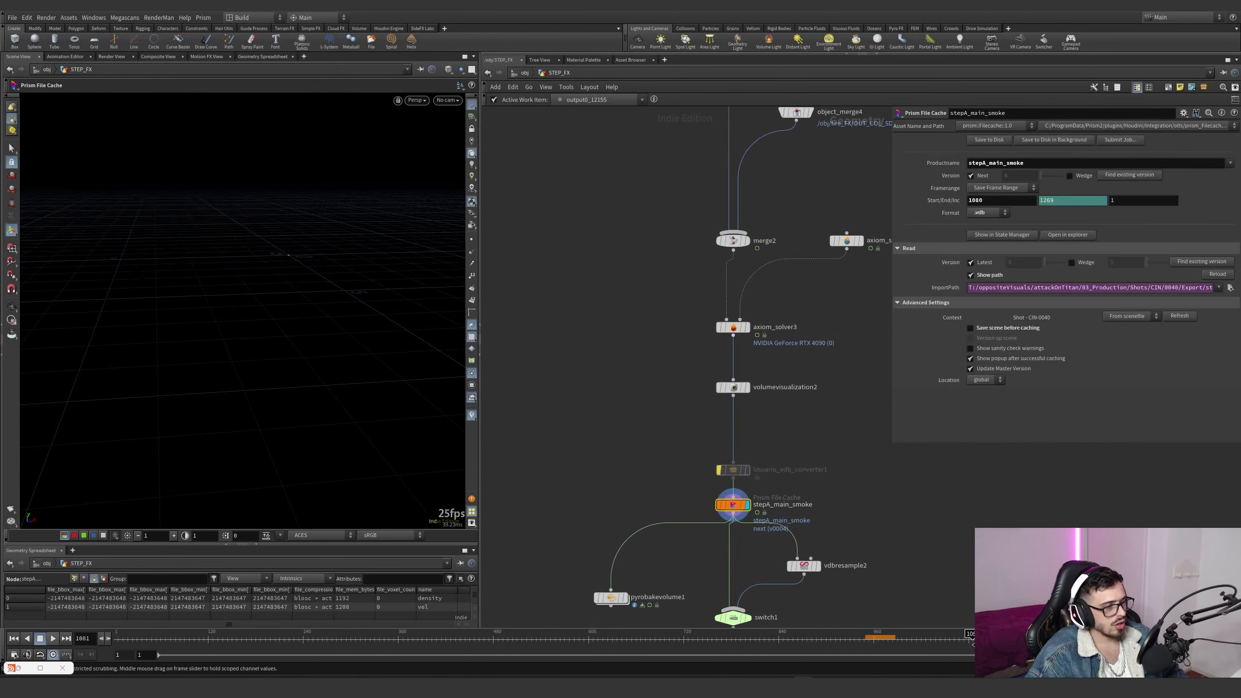
drag(997, 638, 1041, 637)
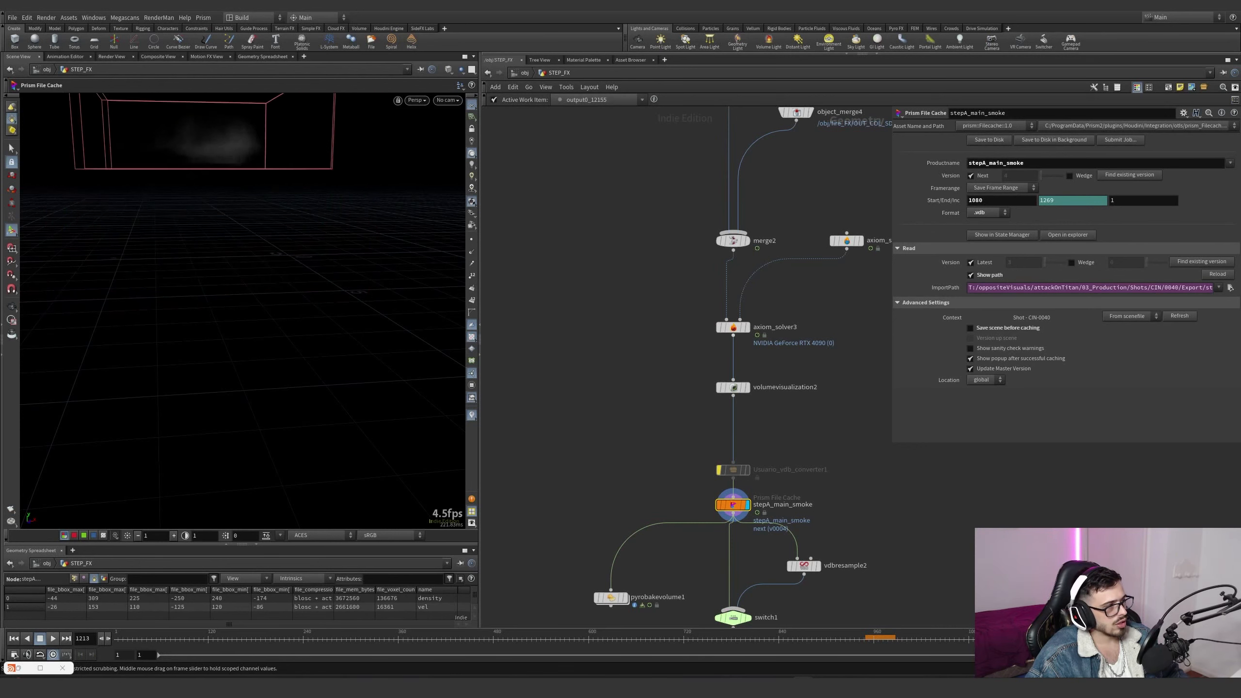
drag(1075, 637, 1020, 638)
Return to the object level, enter the STEP_B_FX network and display its presource null
scroll(933, 573, down, 4)
middle_drag(703, 280, 667, 258)
click(526, 74)
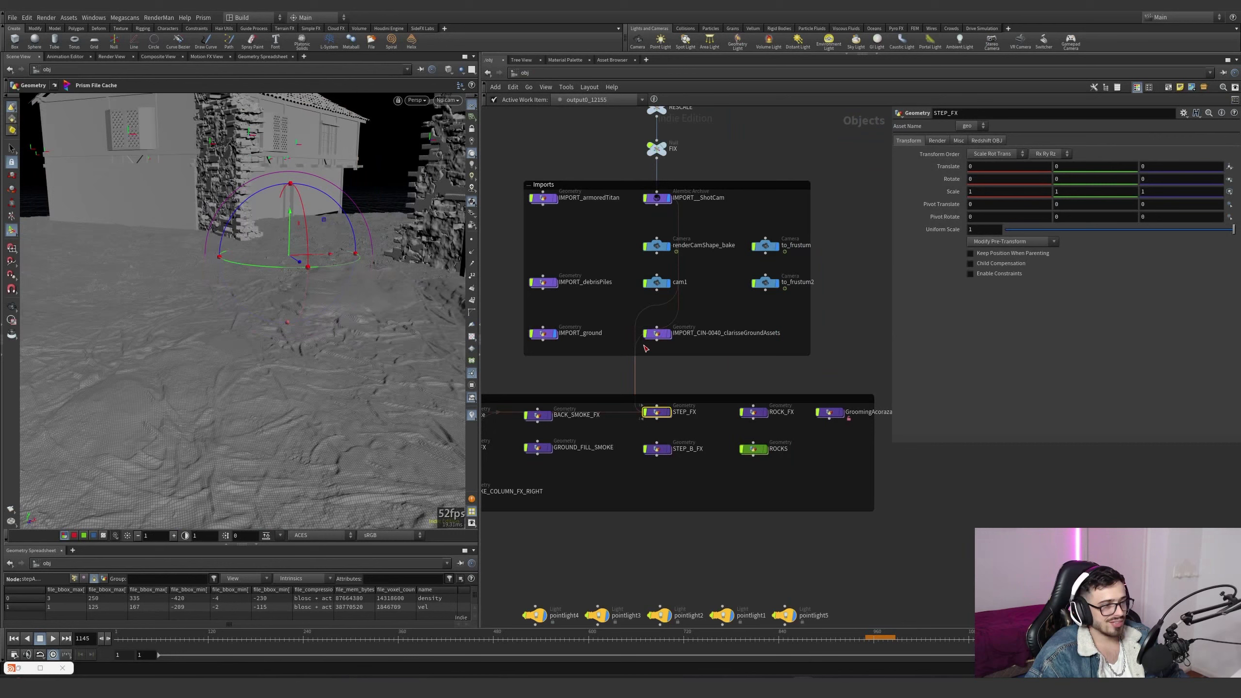
double_click(658, 447)
drag(641, 150, 562, 315)
scroll(628, 264, up, 6)
click(653, 374)
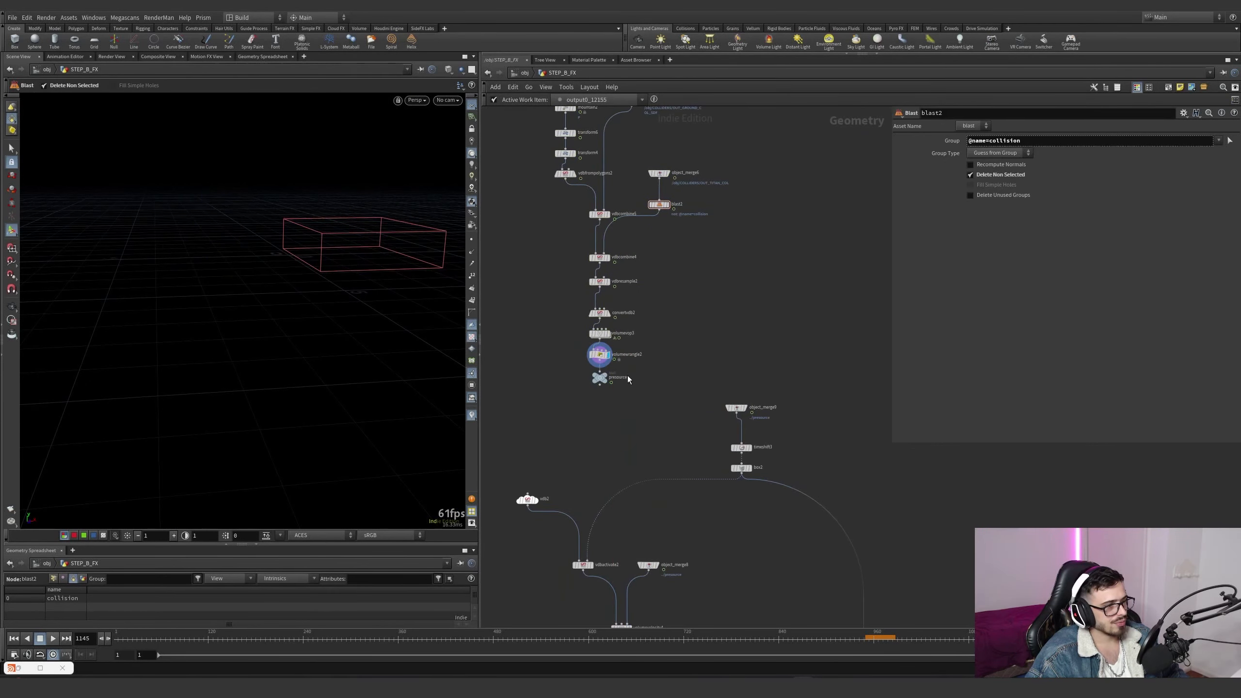
click(605, 377)
Scrub back to frame 1047 to view the STEP_B_FX presource density around the footstep
scroll(559, 370, down, 3)
scroll(686, 419, down, 2)
mouse_move(677, 462)
middle_down()
mouse_move(667, 343)
mouse_move(682, 371)
middle_up()
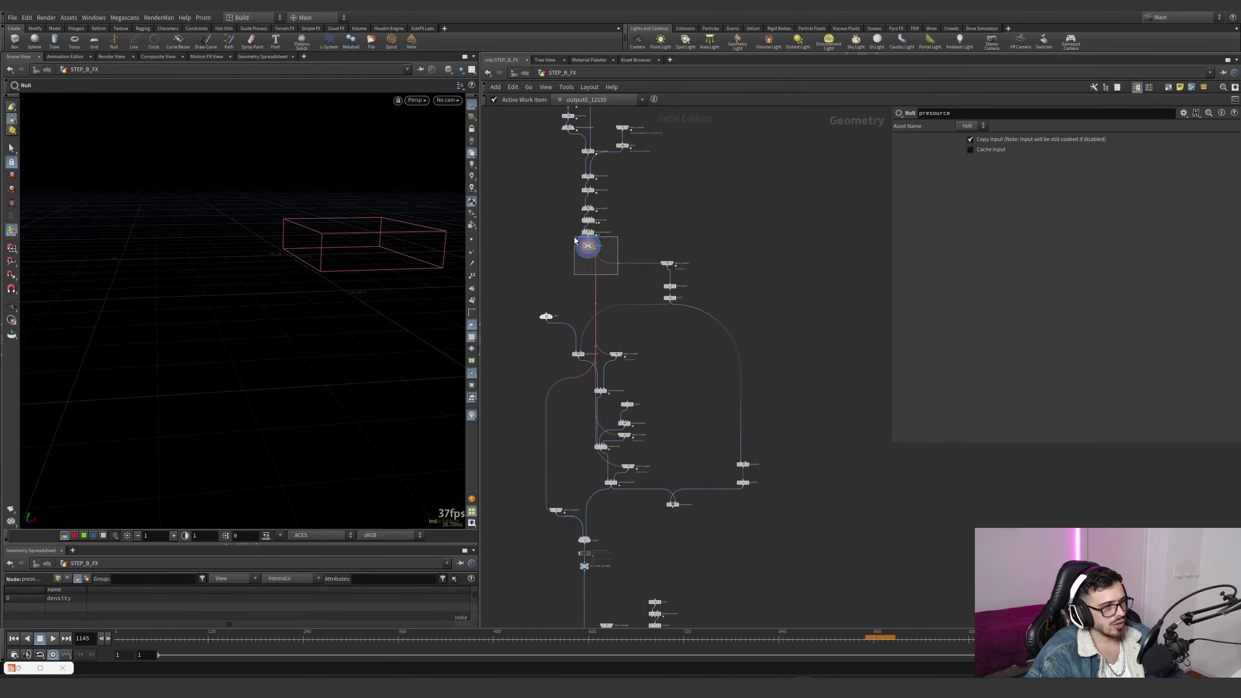
scroll(575, 241, up, 2)
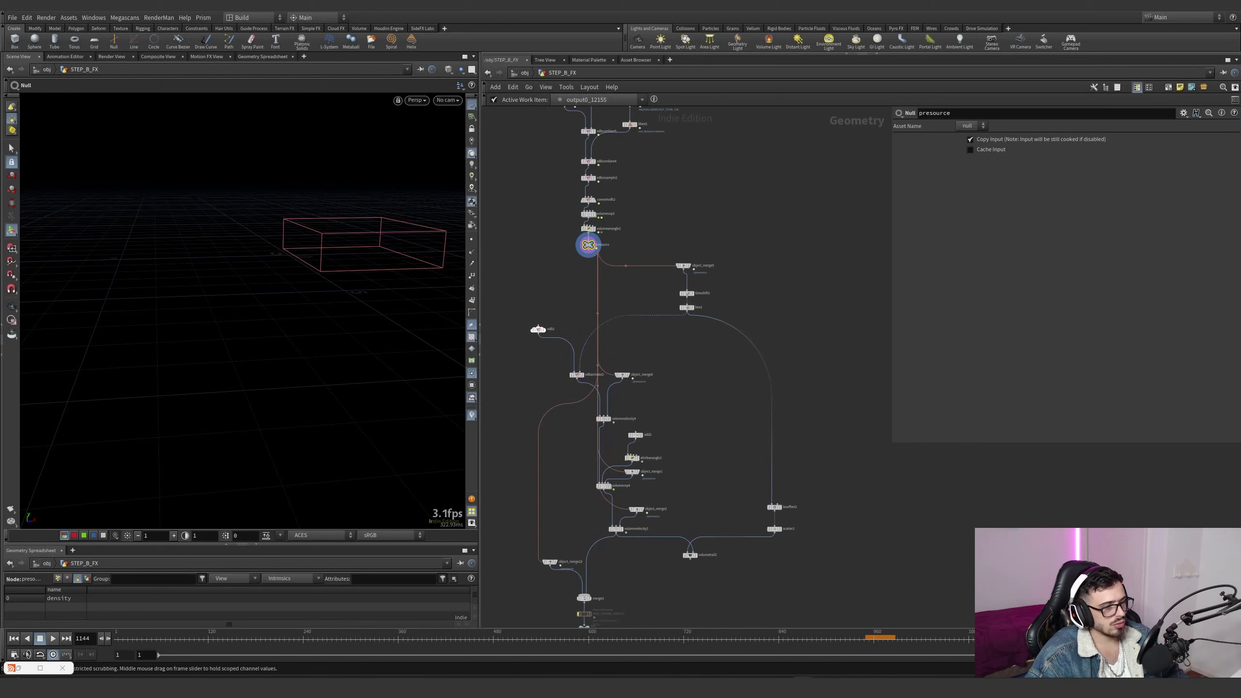
mouse_move(947, 646)
mouse_down()
mouse_move(957, 646)
mouse_move(942, 648)
mouse_up()
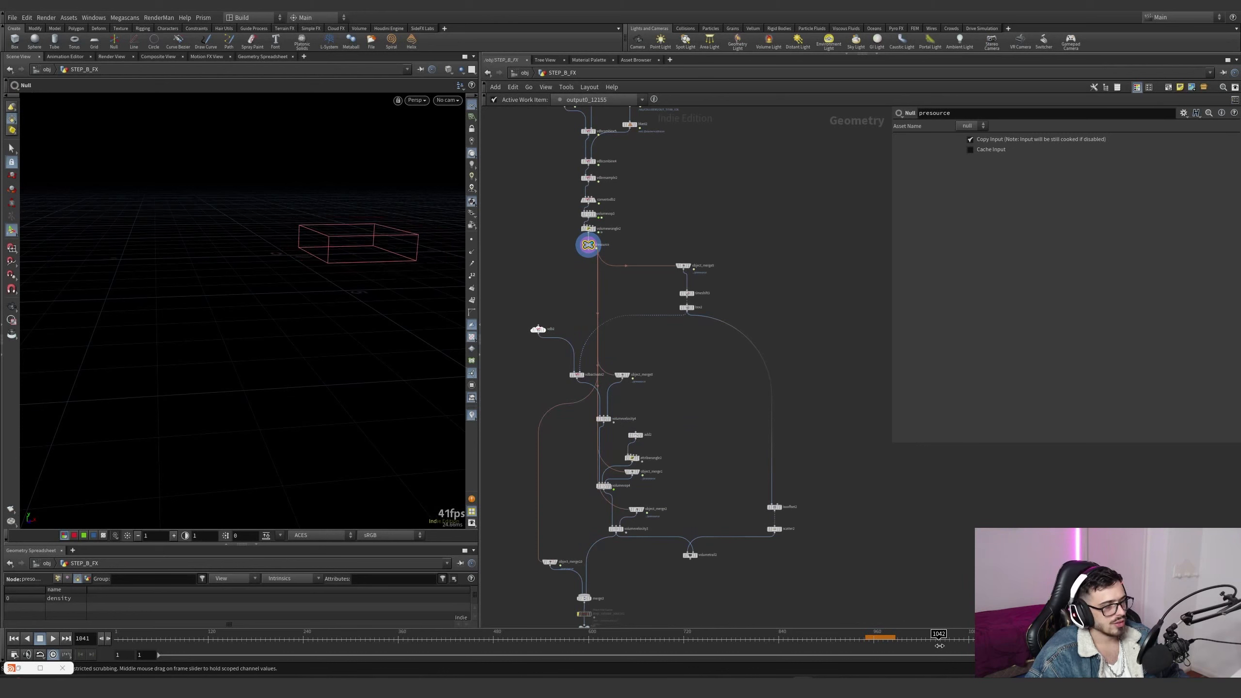
middle_drag(704, 449, 694, 324)
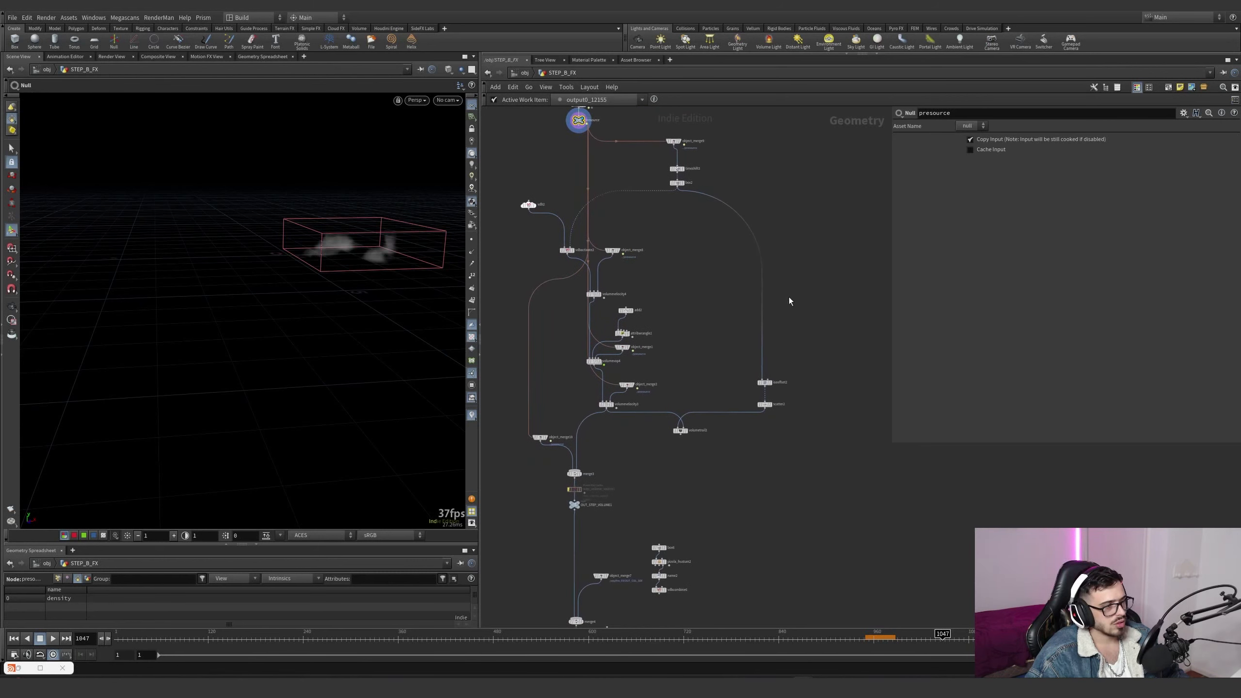
Display the stepB_main_smoke file cache below axiom_solver4 and scrub to a frame with cached smoke
middle_drag(633, 493, 636, 281)
scroll(600, 449, up, 3)
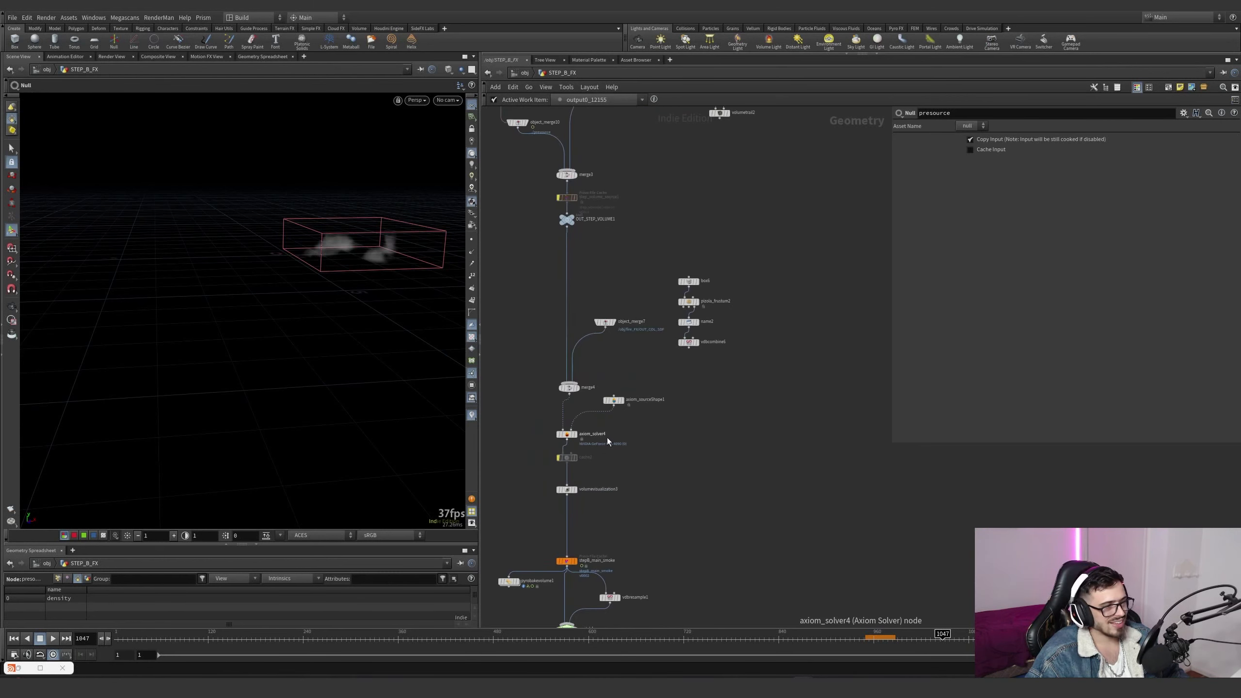
middle_drag(622, 473, 628, 399)
click(596, 484)
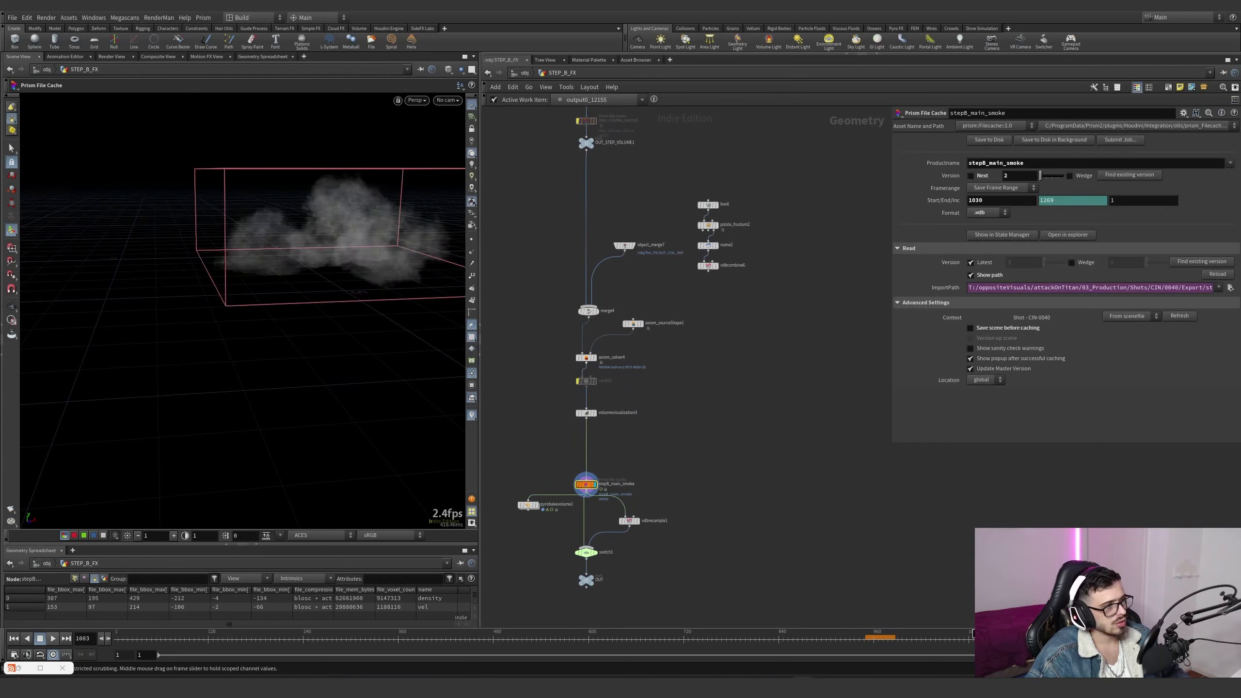
Return to the STEP_FX network and disable simulation on axiom_solver3
key(u)
drag(720, 479, 693, 471)
middle_drag(764, 469, 697, 472)
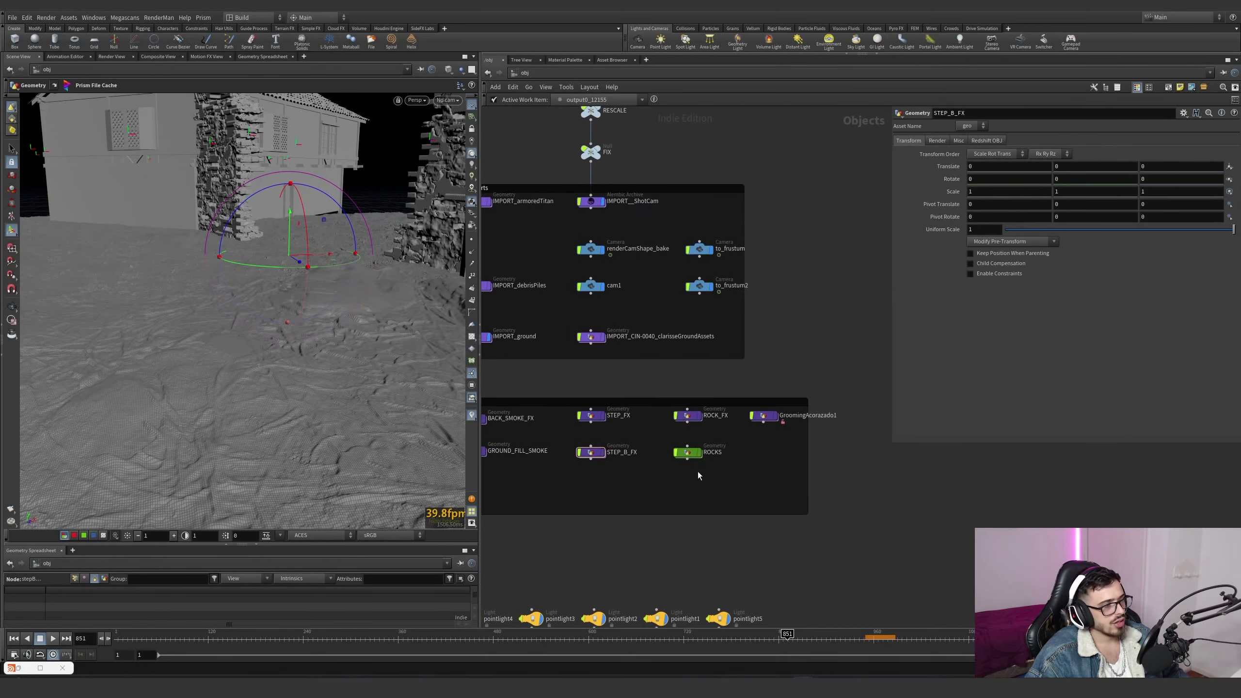
double_click(591, 419)
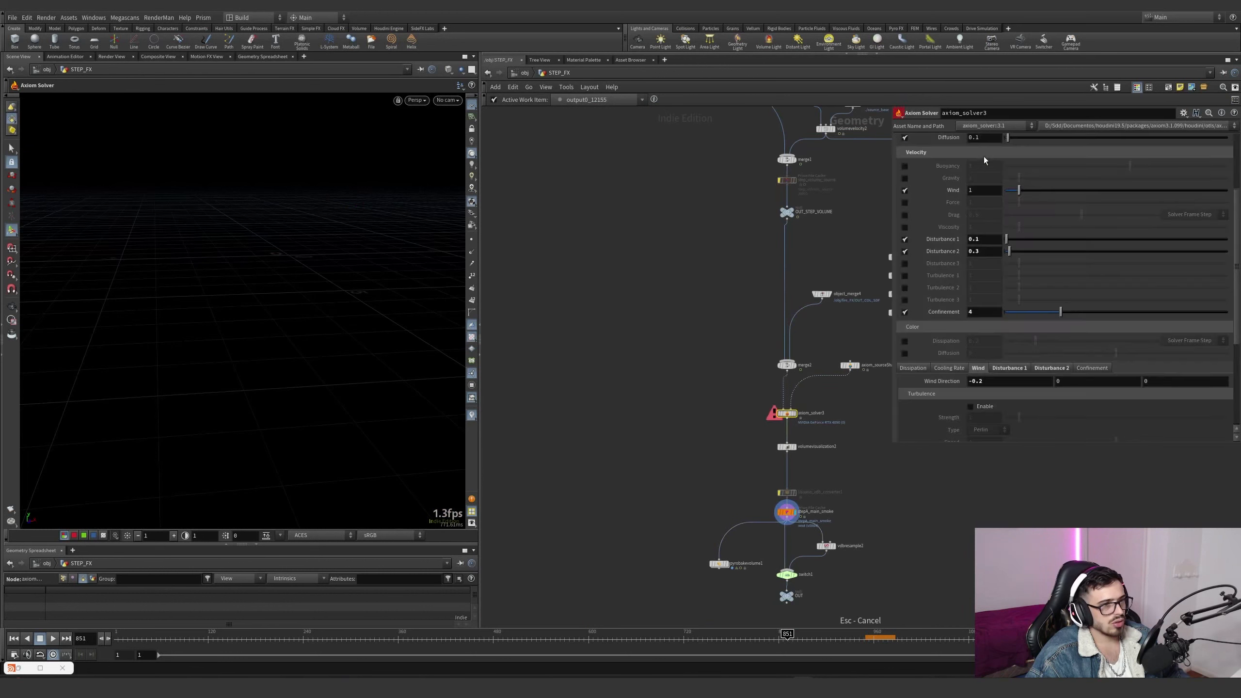
scroll(926, 196, up, 3)
click(971, 140)
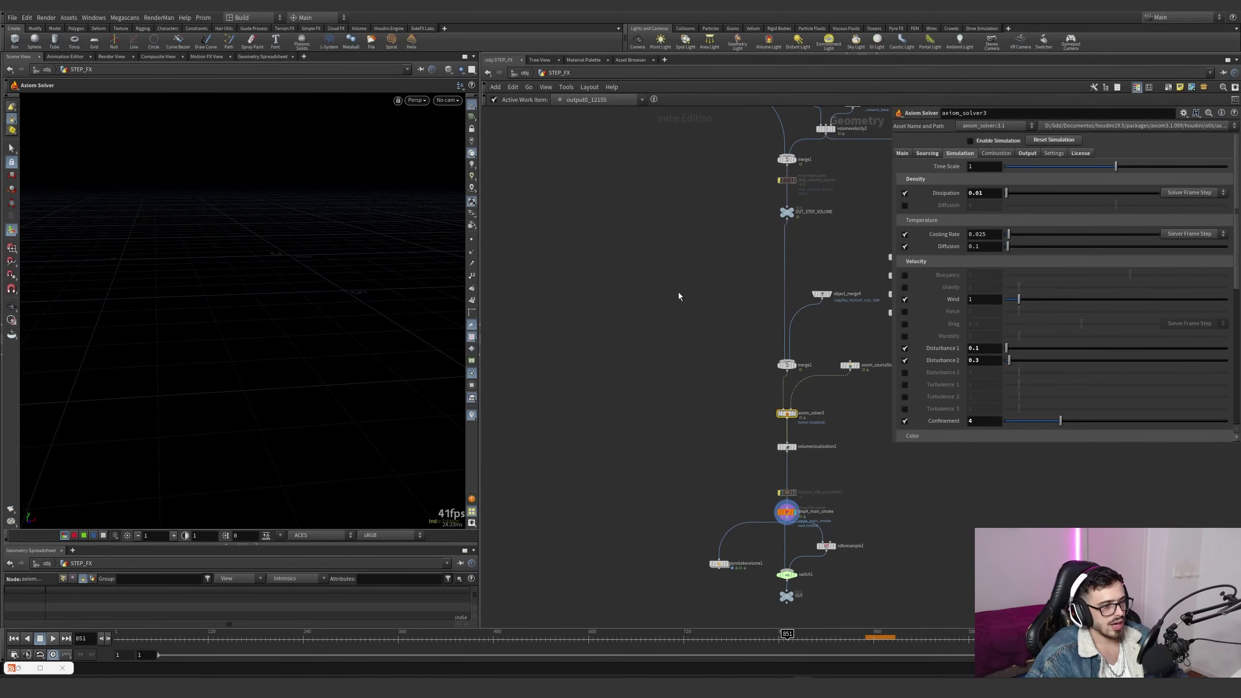
Open the ROCK_FX network from the object level and zoom in on the start of its node chain
click(525, 73)
double_click(687, 418)
scroll(639, 207, up, 9)
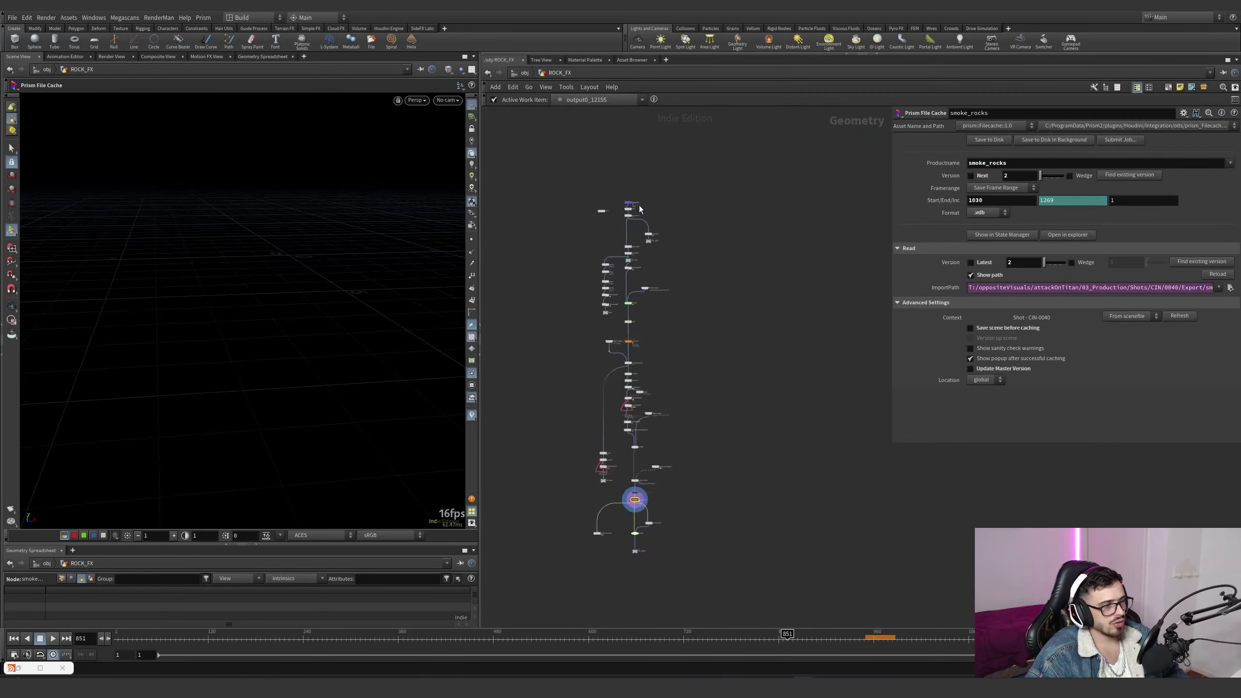
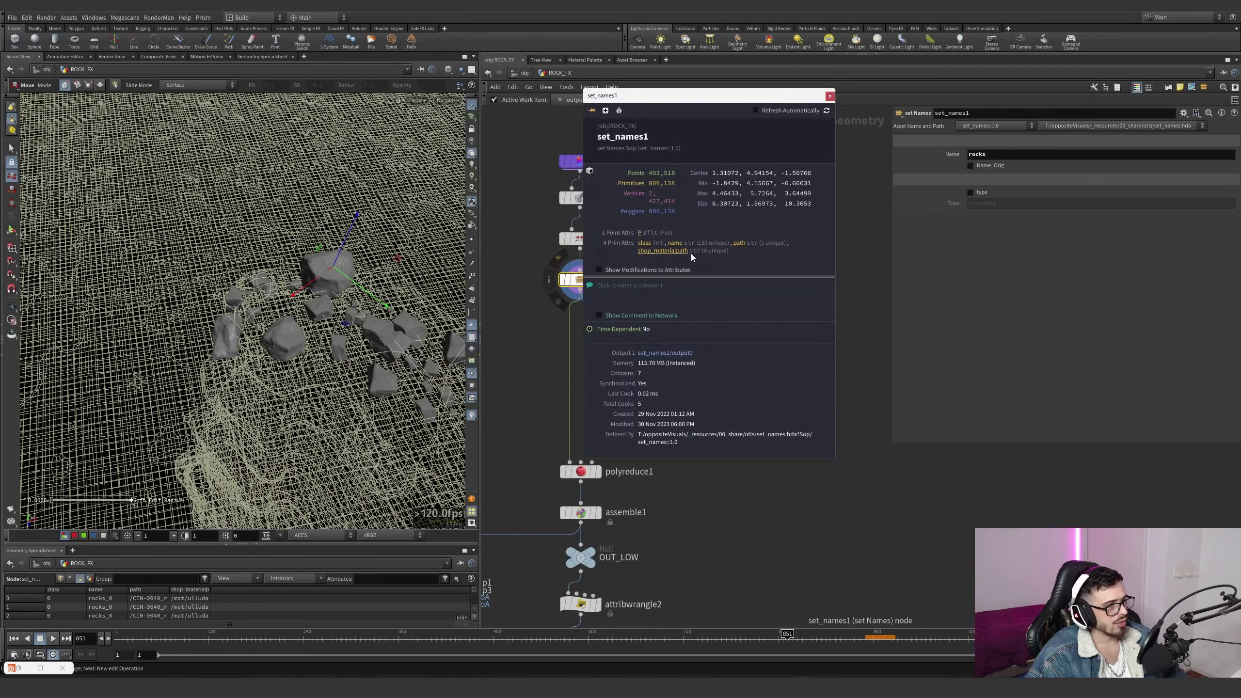
Visualize set_names1's name attribute as colours on the rocks and close the node info
click(679, 246)
click(829, 97)
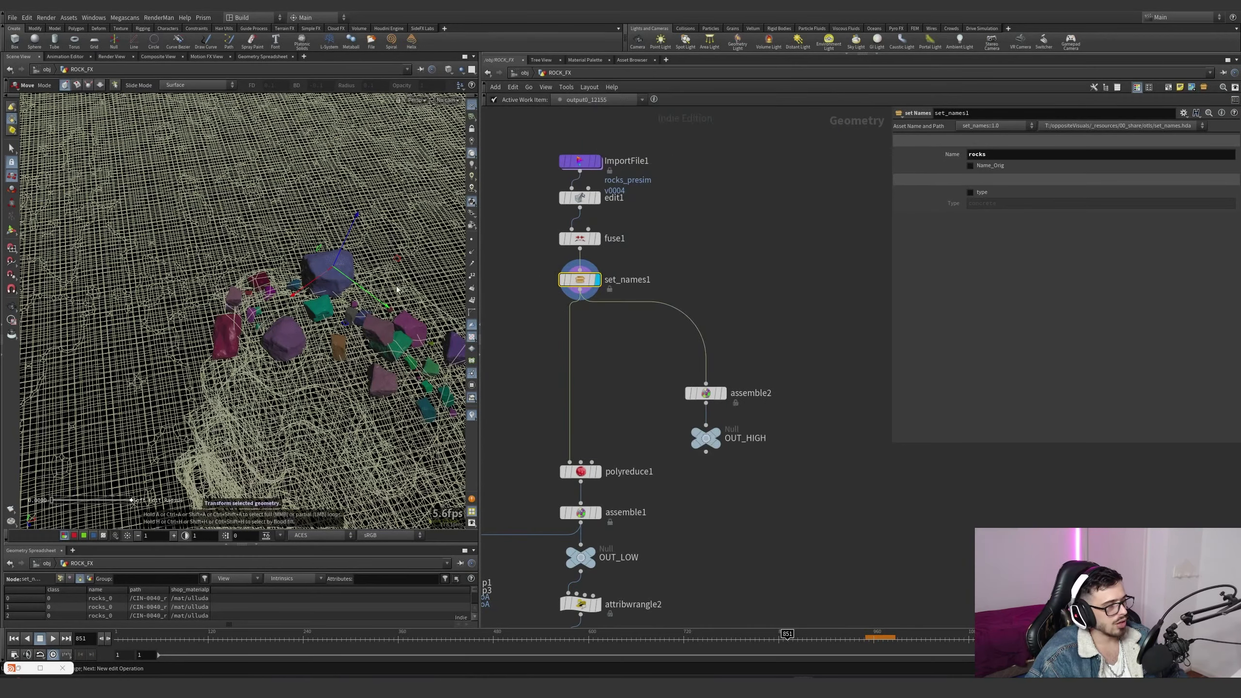
scroll(326, 319, down, 5)
middle_drag(656, 396, 652, 337)
Display the high-resolution rocks at OUT_HIGH, followed by the reduced, packed rocks at assemble1
click(716, 381)
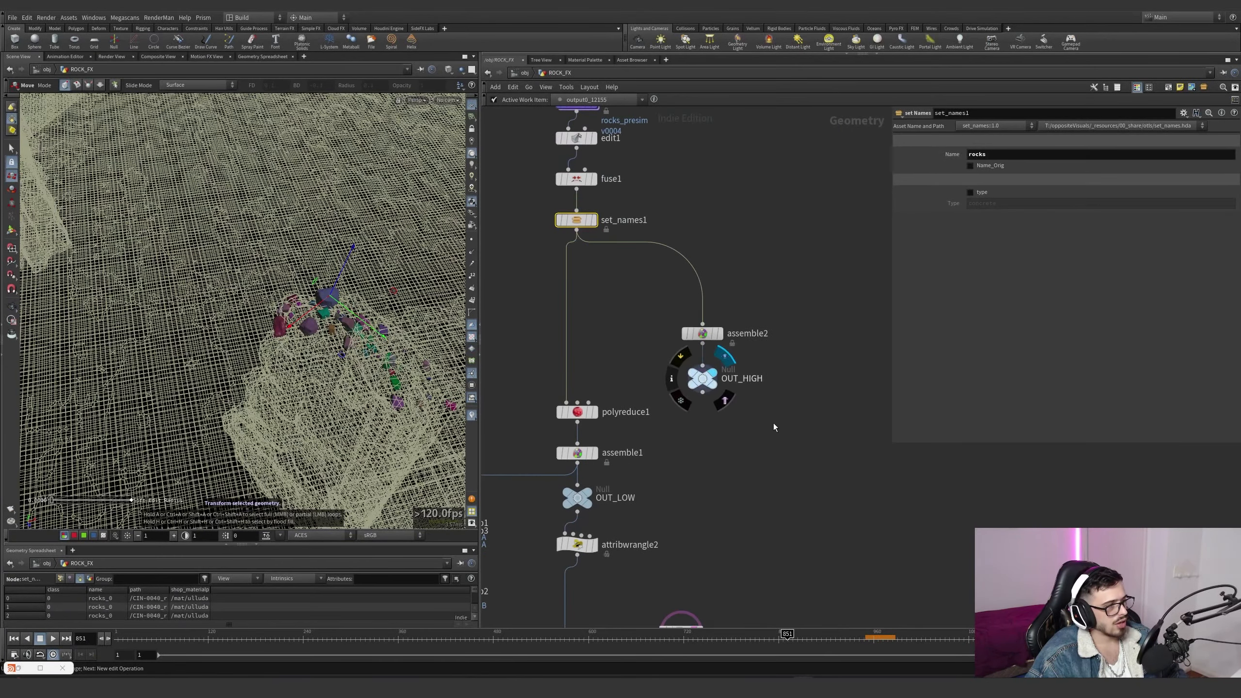
middle_drag(669, 428, 704, 392)
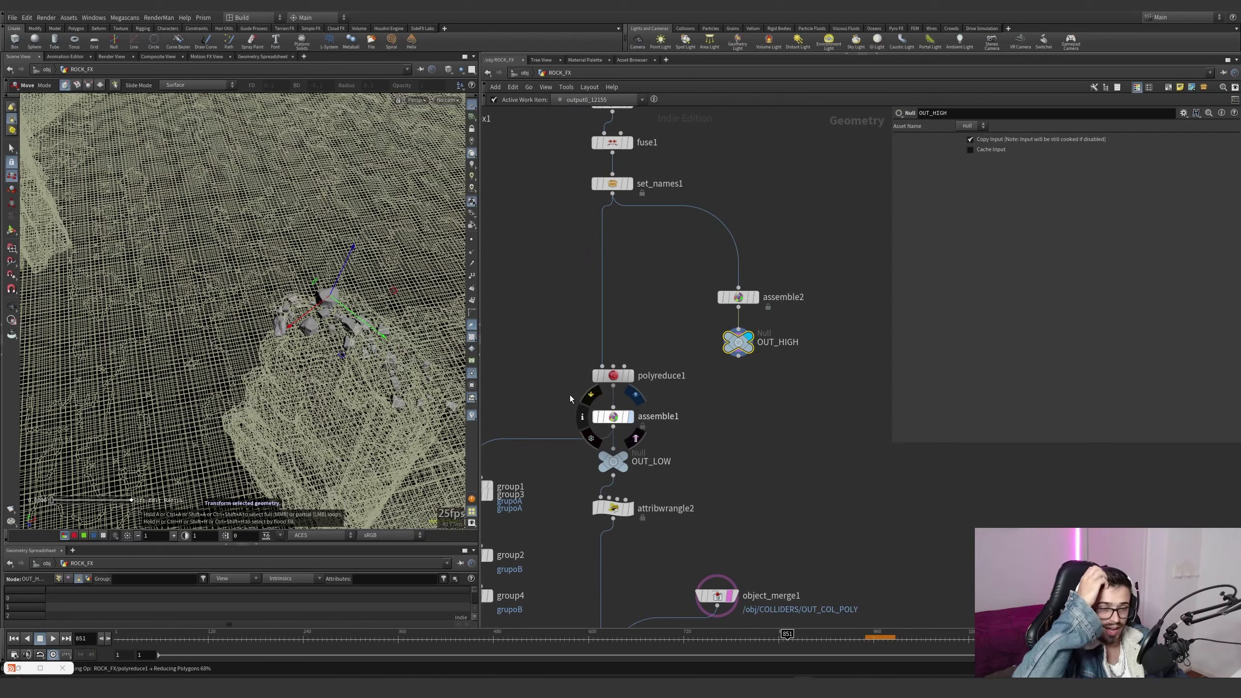
click(612, 416)
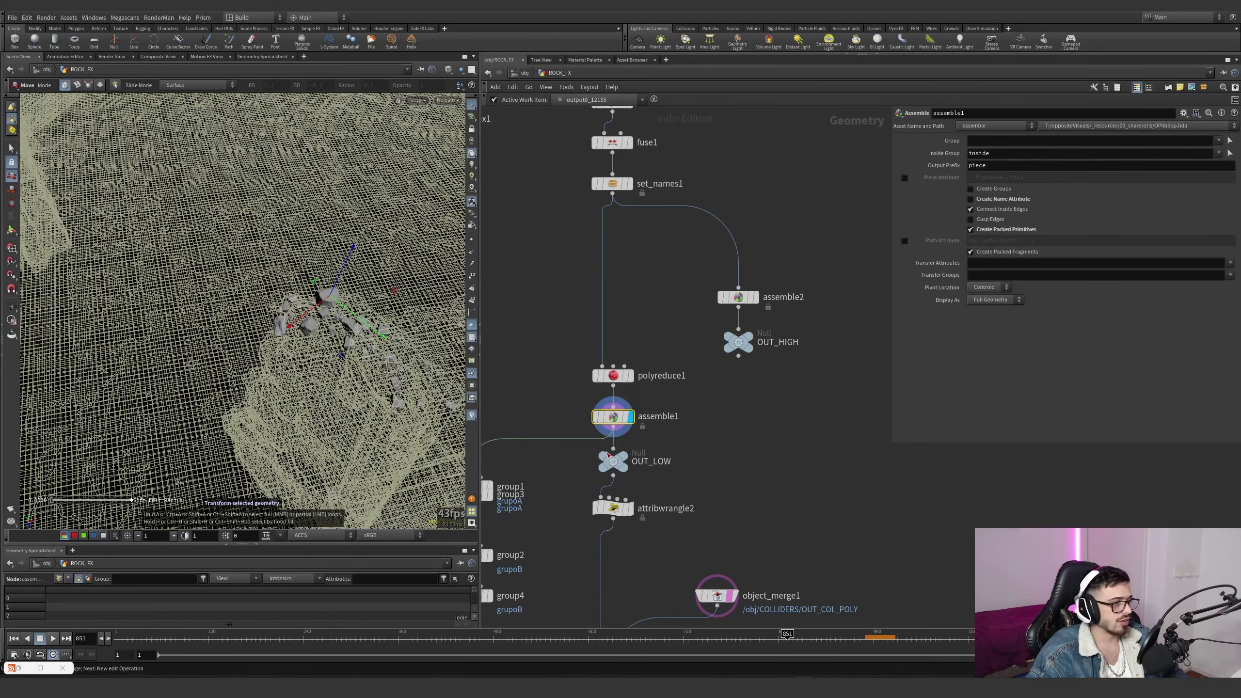
Display attribwrangle2 and examine its i@active expression
scroll(696, 445, down, 2)
drag(547, 360, 565, 400)
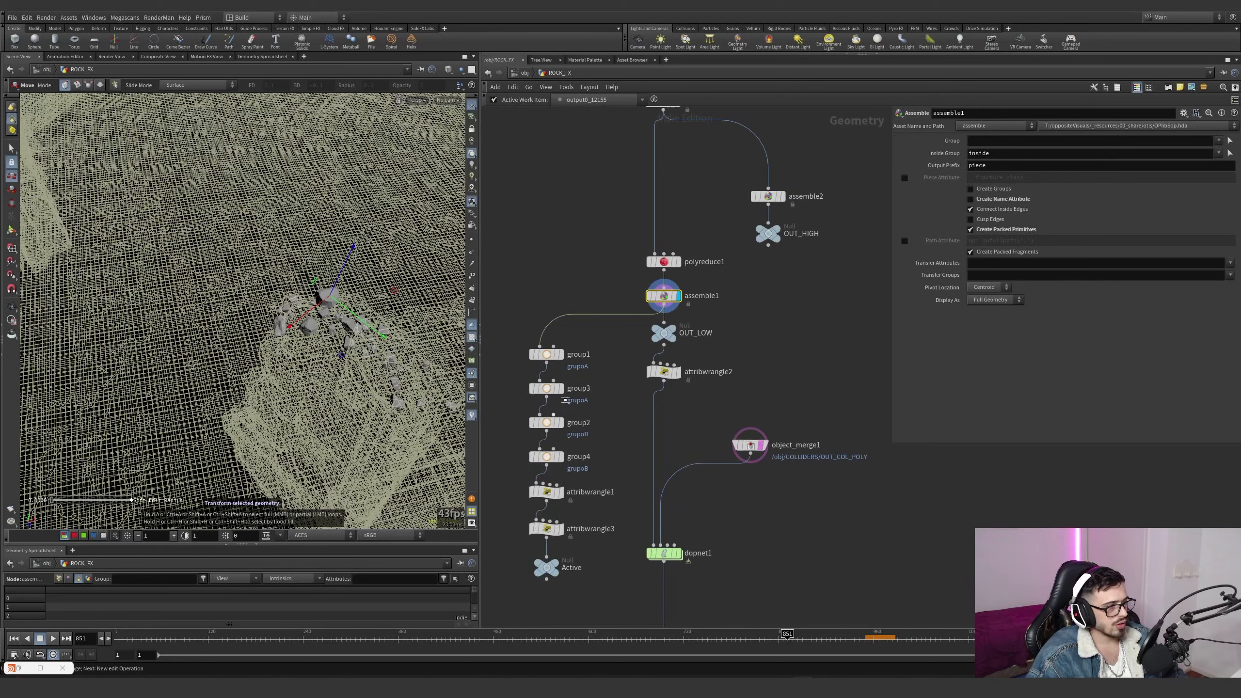
click(699, 375)
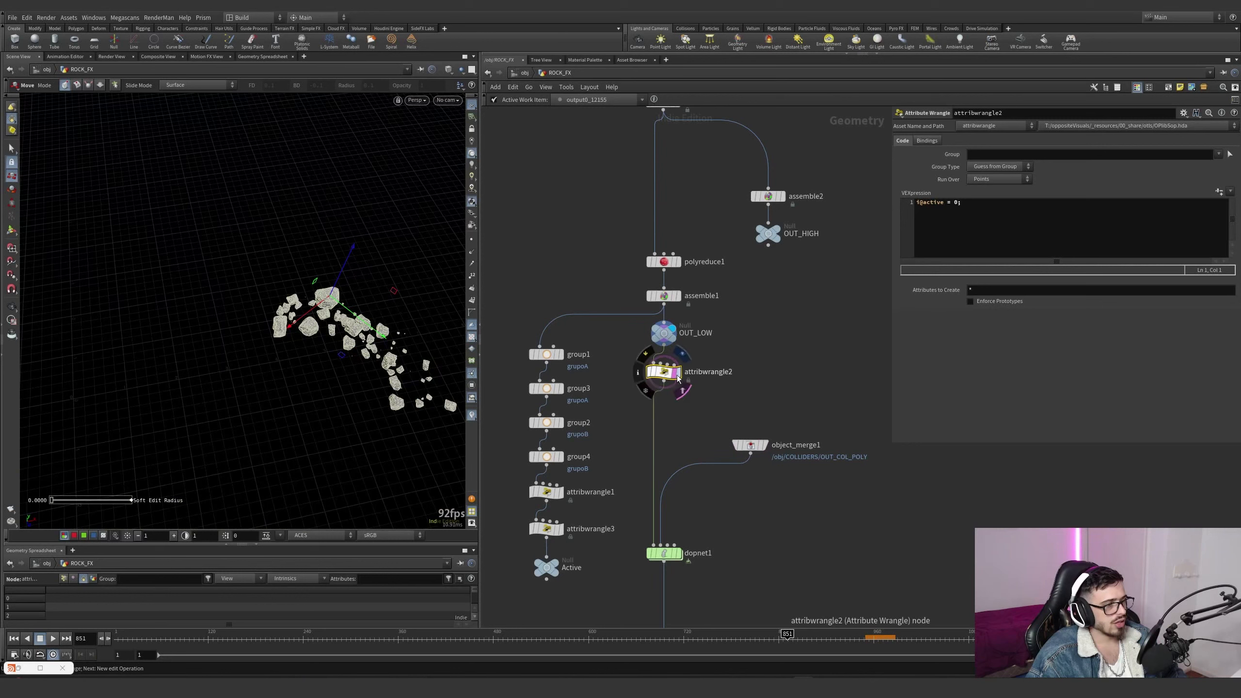
click(682, 354)
drag(998, 201, 911, 204)
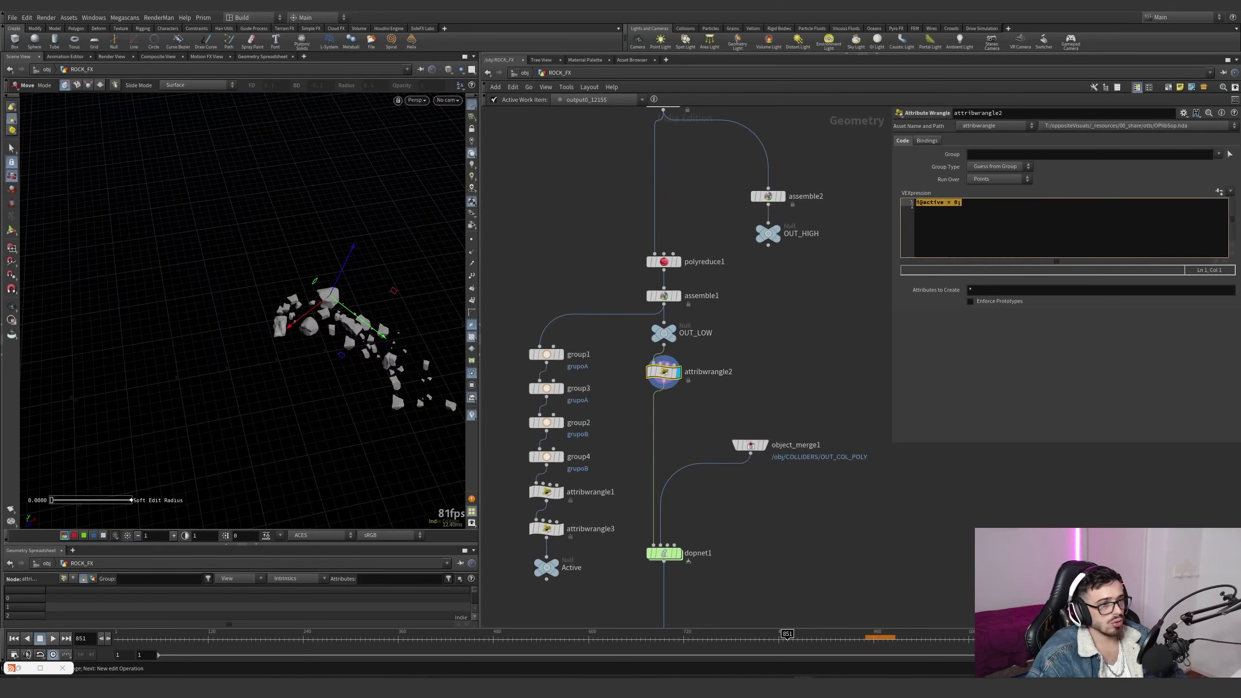
Display group1, group3, group2 and group4 in turn to examine how grupoA and grupoB are built
middle_drag(688, 363, 683, 270)
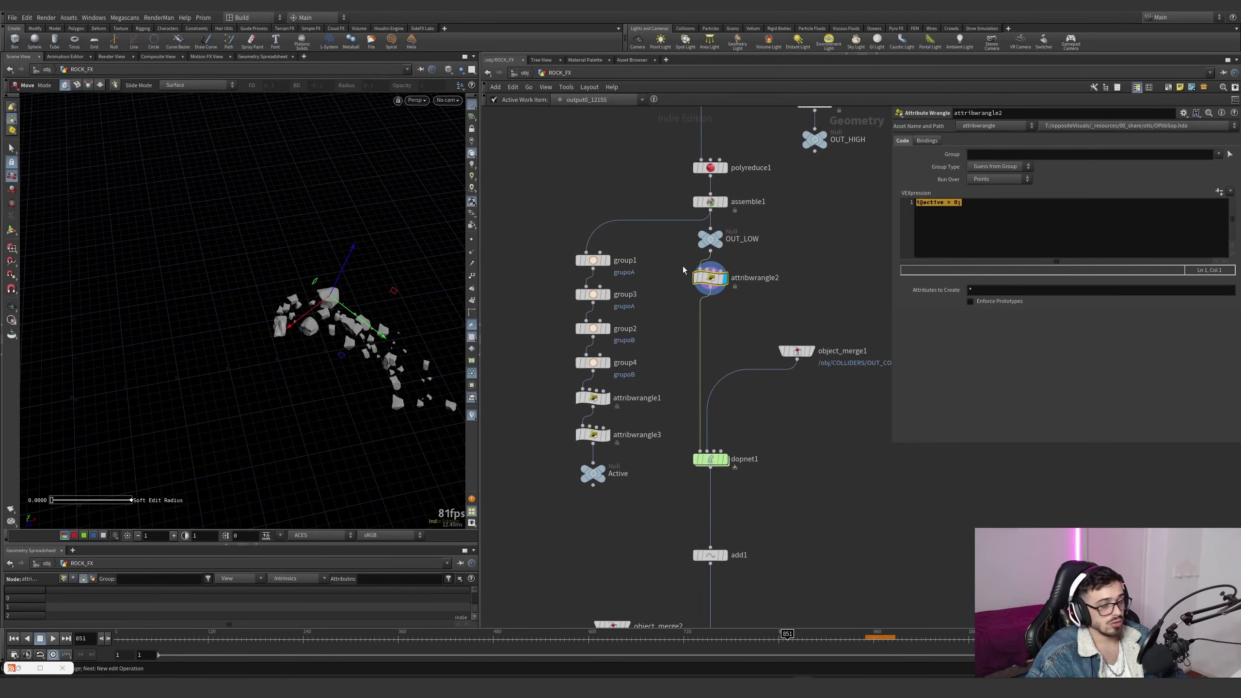
click(607, 260)
key(t)
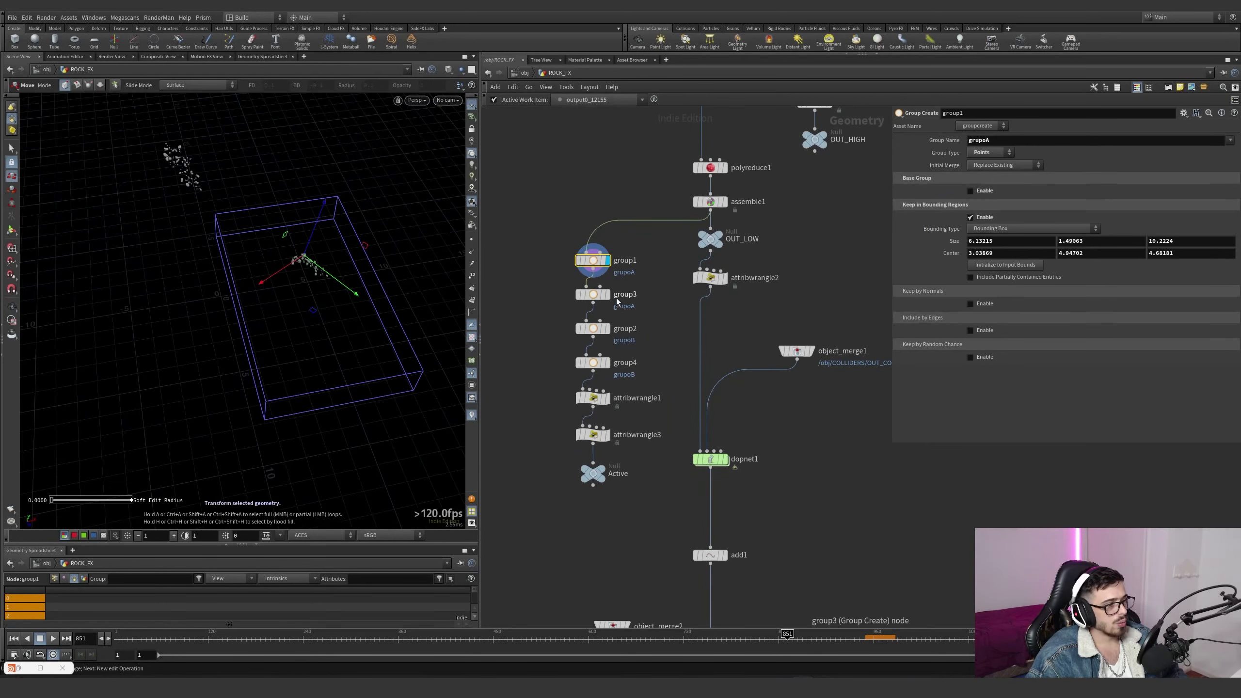
click(607, 294)
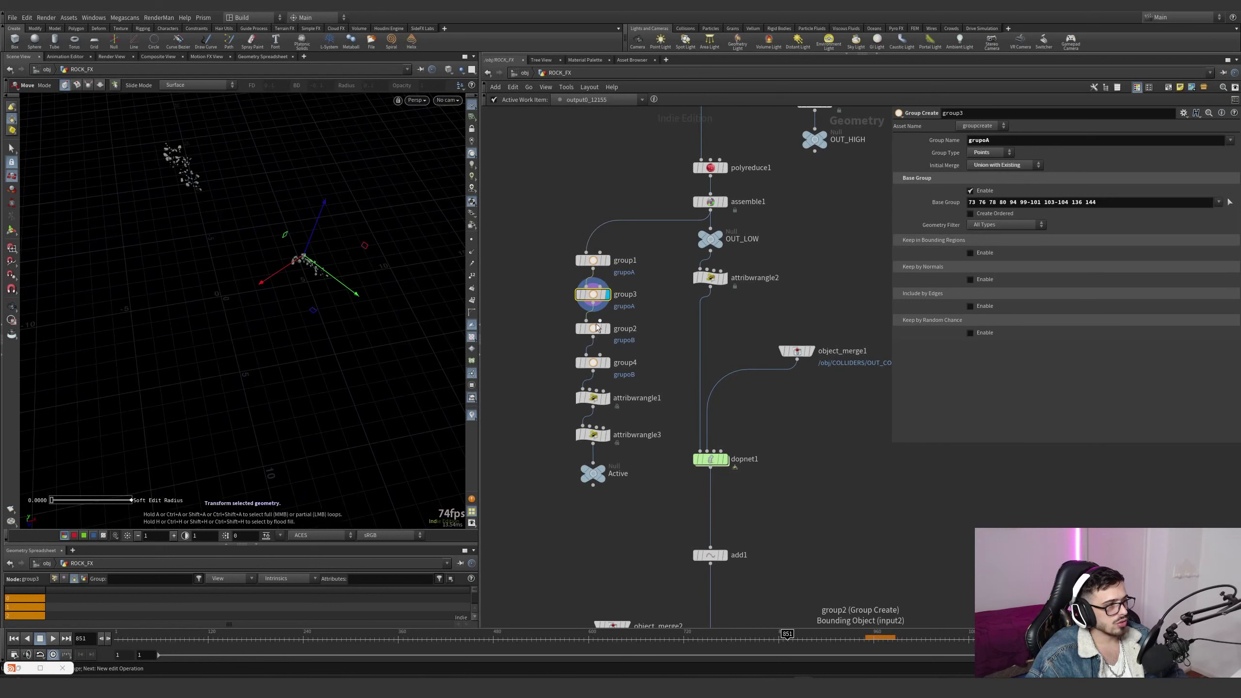
click(606, 328)
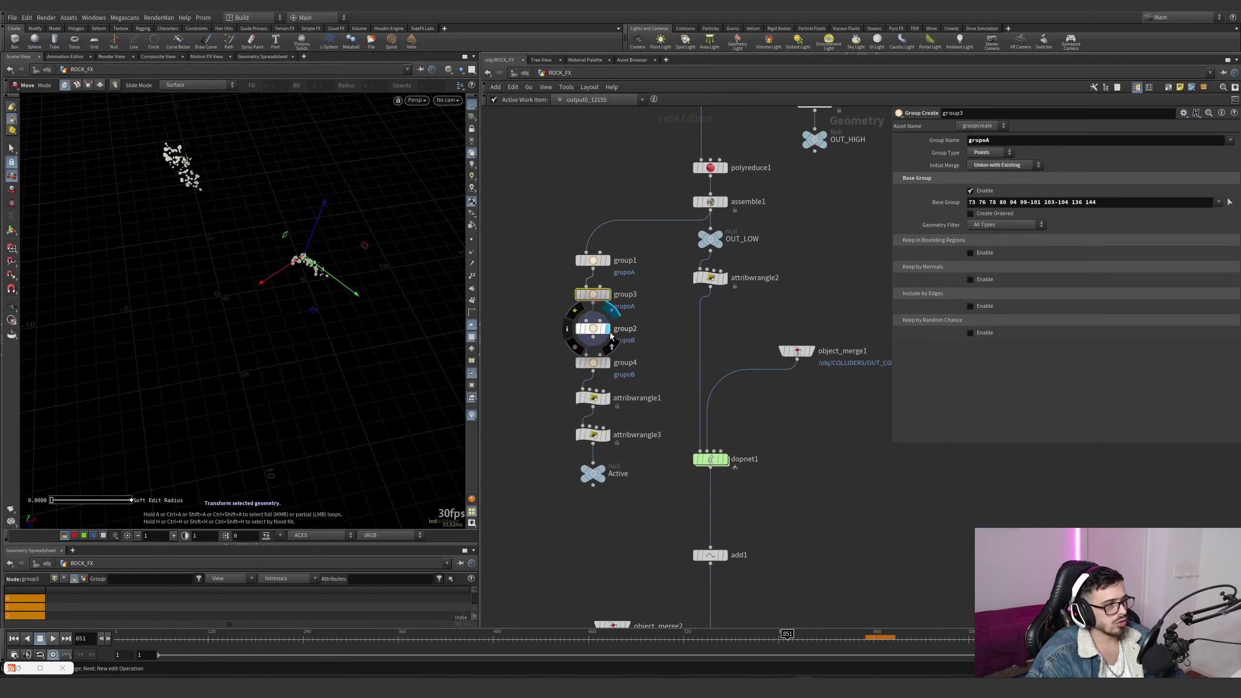
click(606, 362)
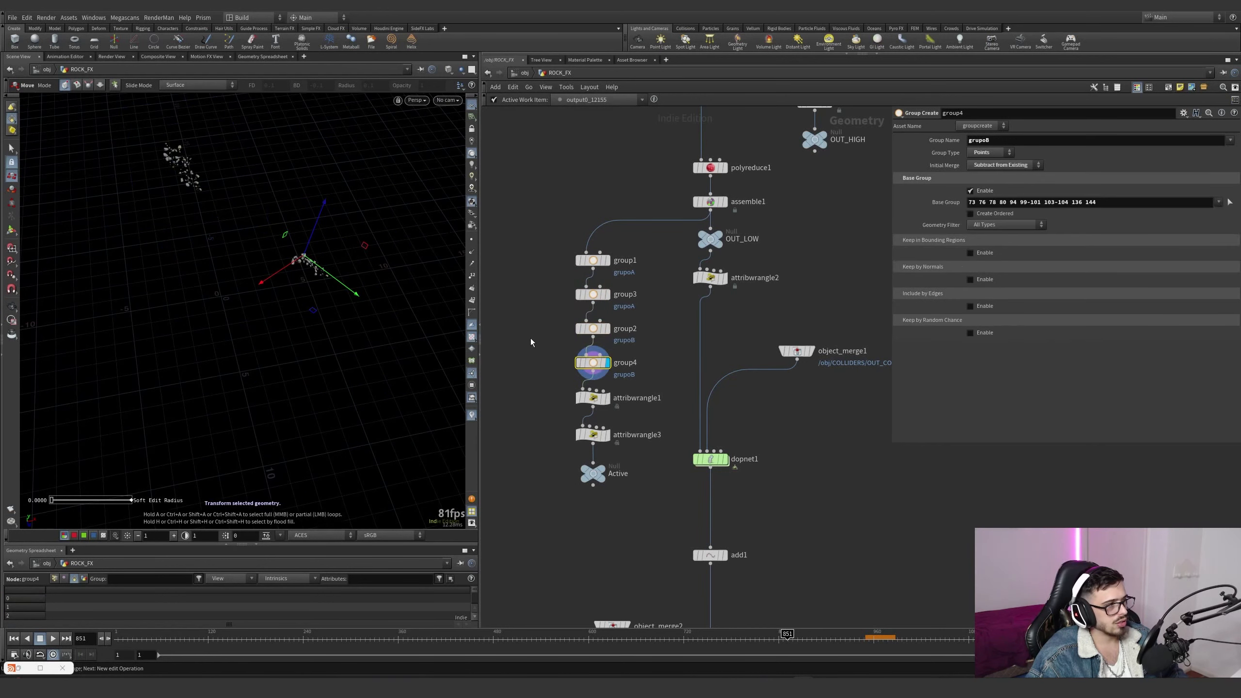
Select group2 and examine the bounding box that defines grupoB while group4 stays displayed
key(Escape)
key(t)
click(583, 329)
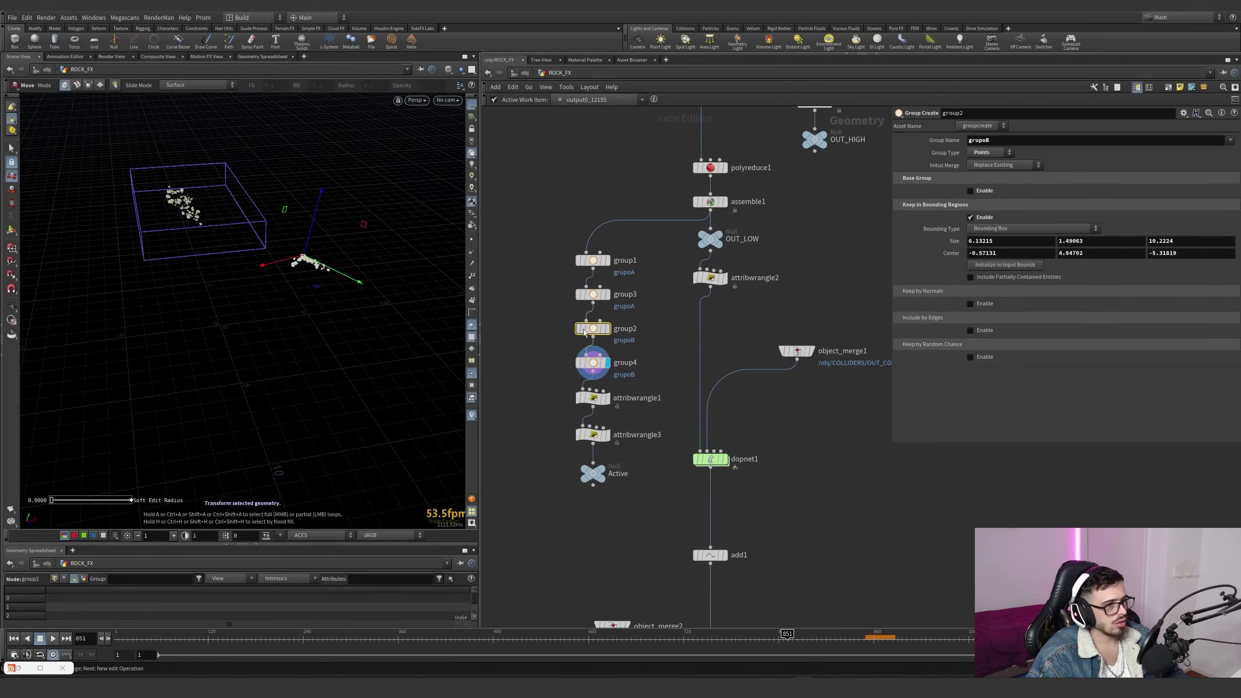
click(611, 360)
click(584, 328)
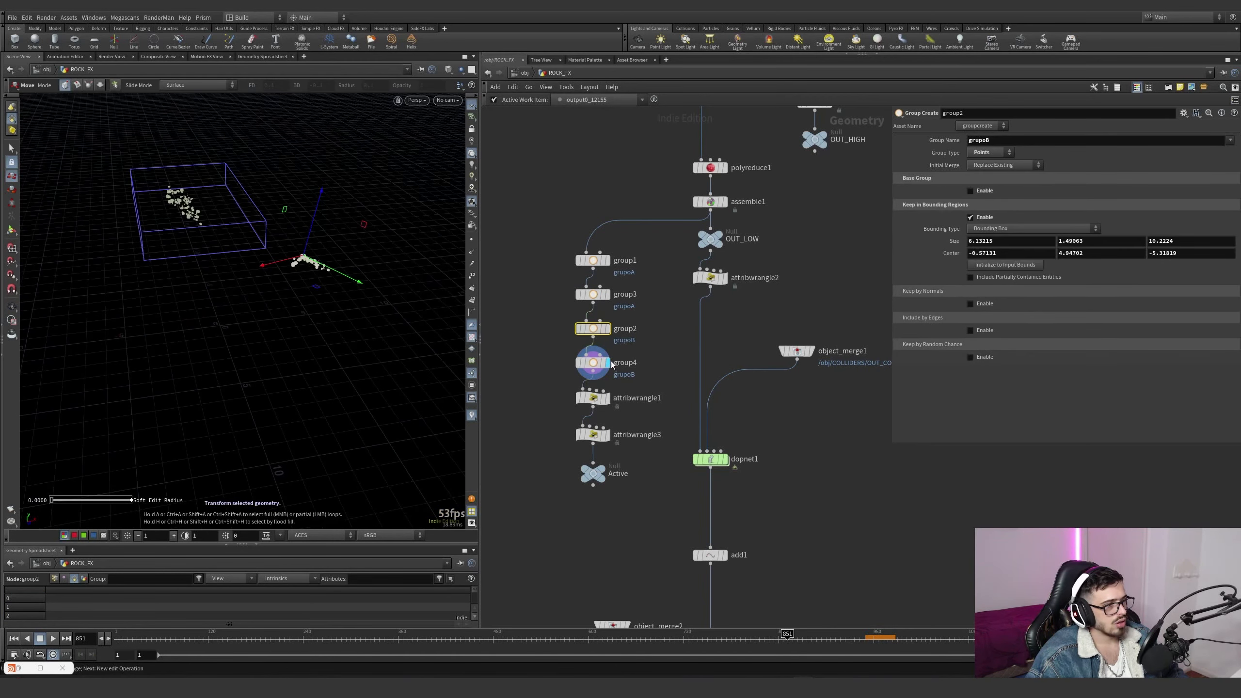
Compare the active, spin and force expressions in attribwrangle1 and attribwrangle3, scrubbing the timeline to frame 1038
click(604, 398)
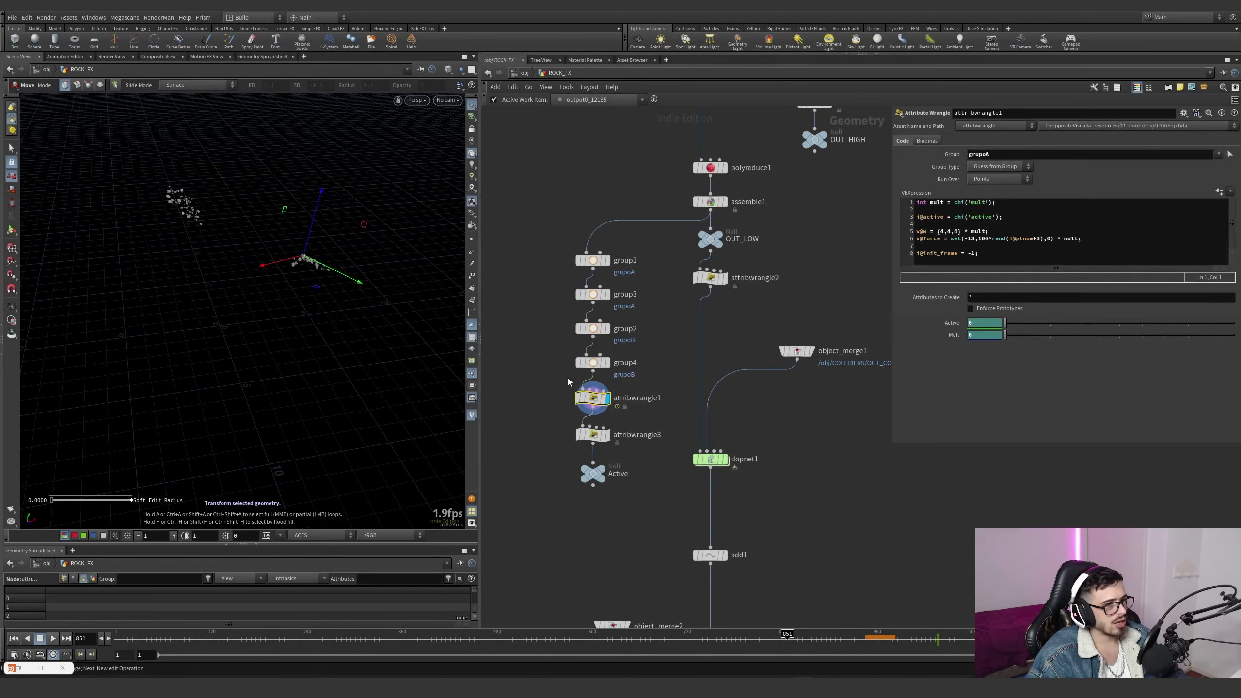
click(606, 435)
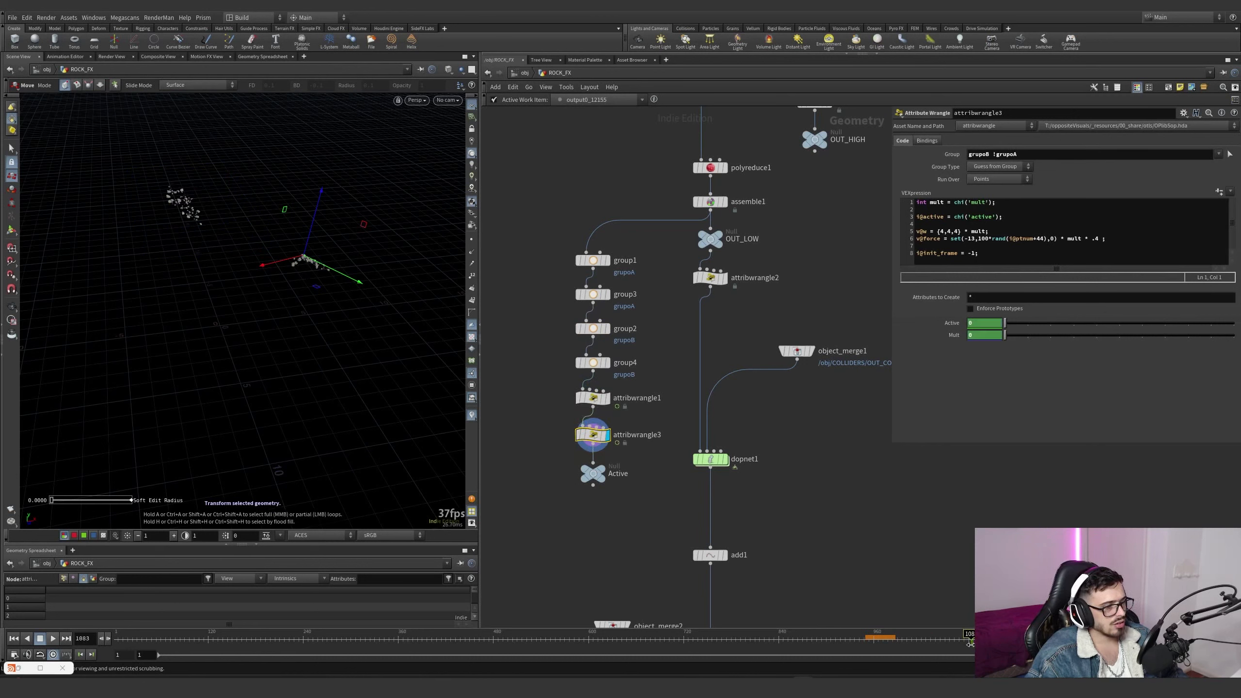
click(586, 400)
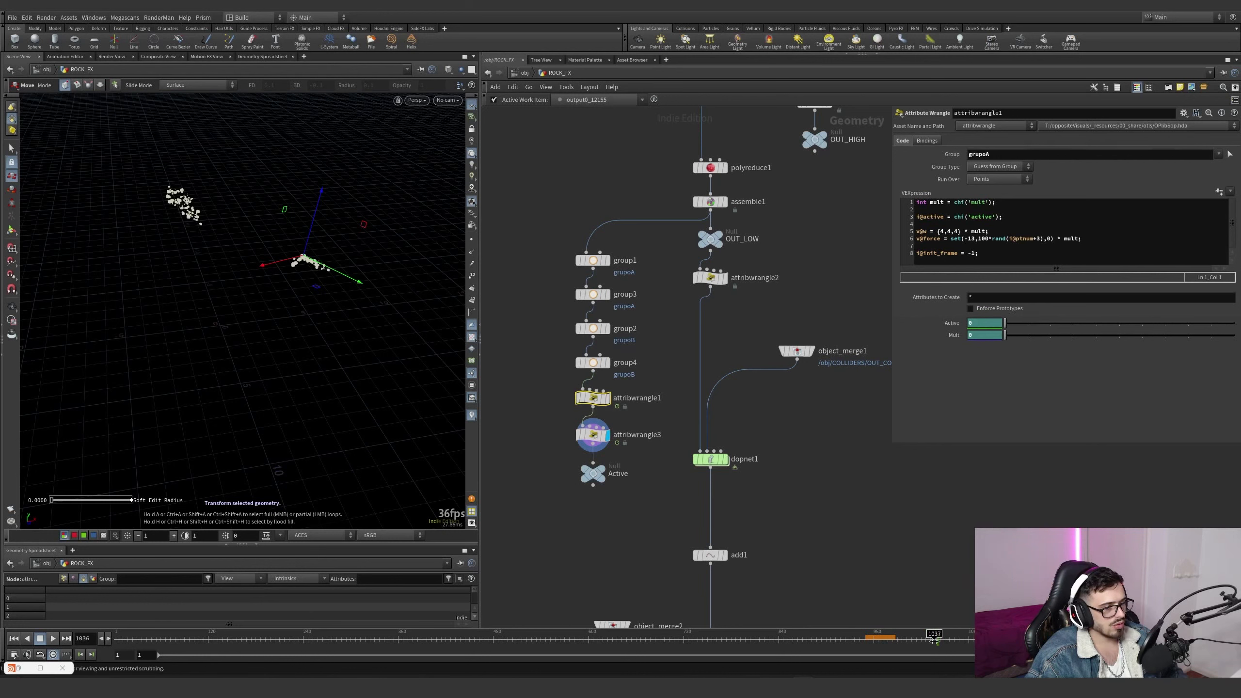
click(648, 434)
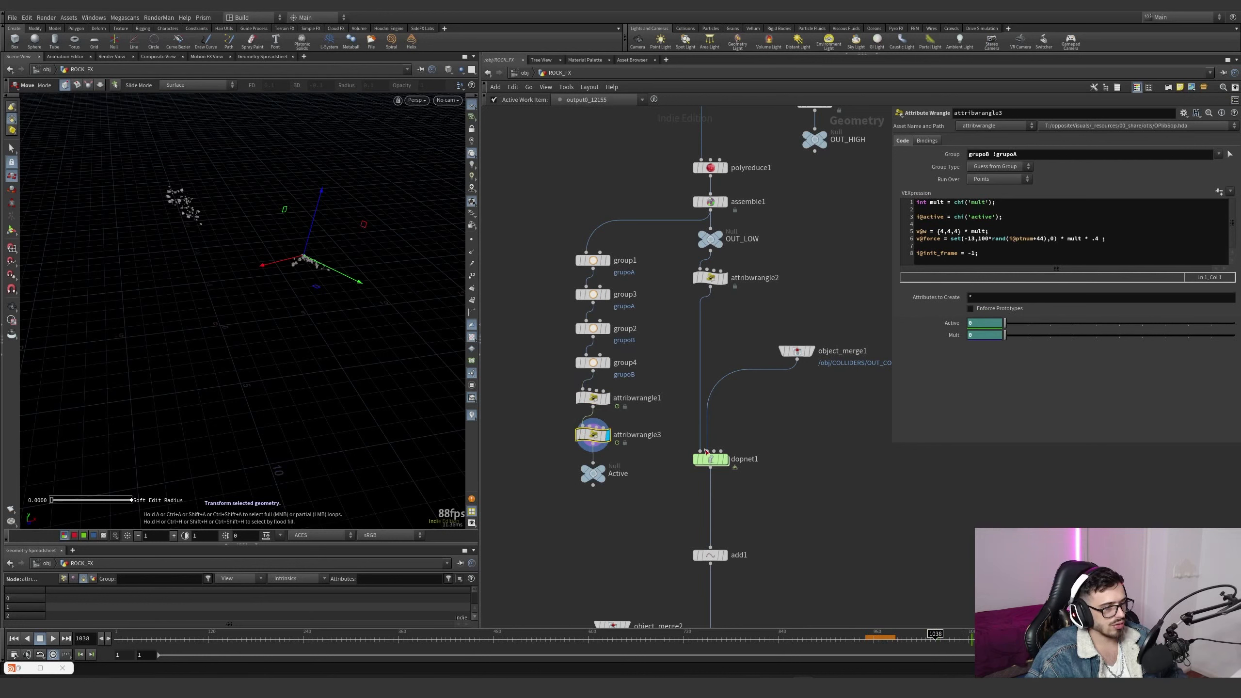
Display attribwrangle1 and select group1 to examine the bounding box that defines grupoA
click(645, 399)
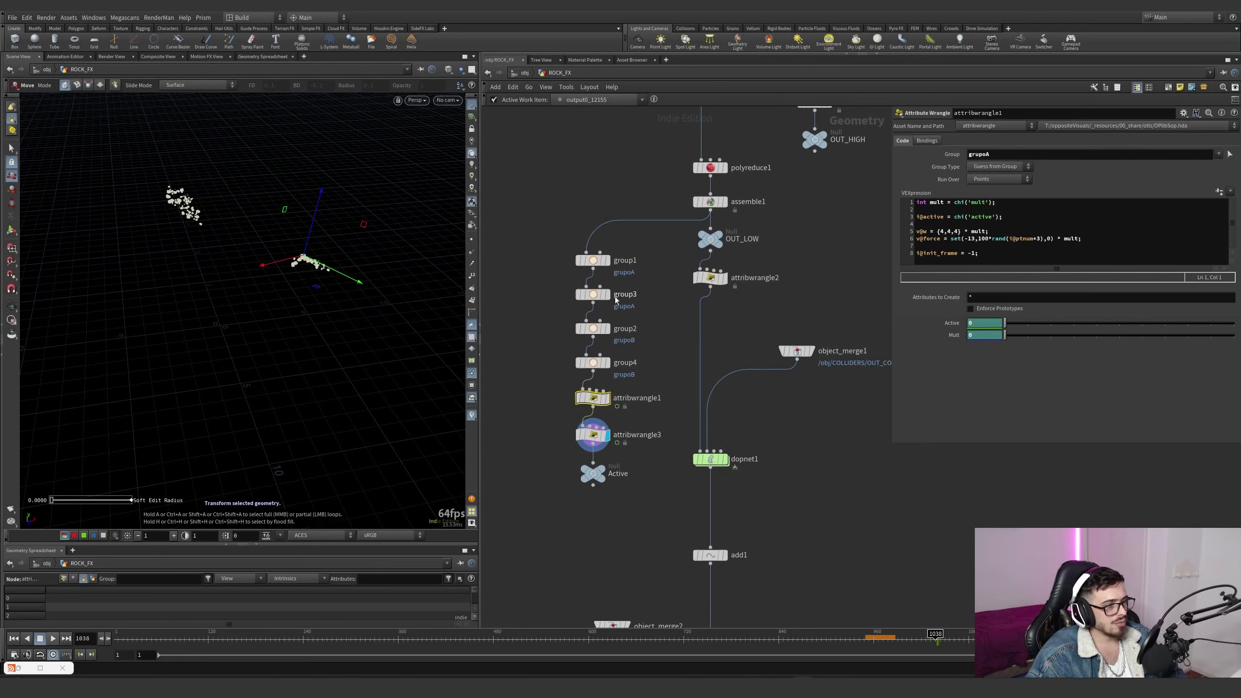
click(593, 259)
key(Escape)
drag(335, 251, 568, 333)
key(t)
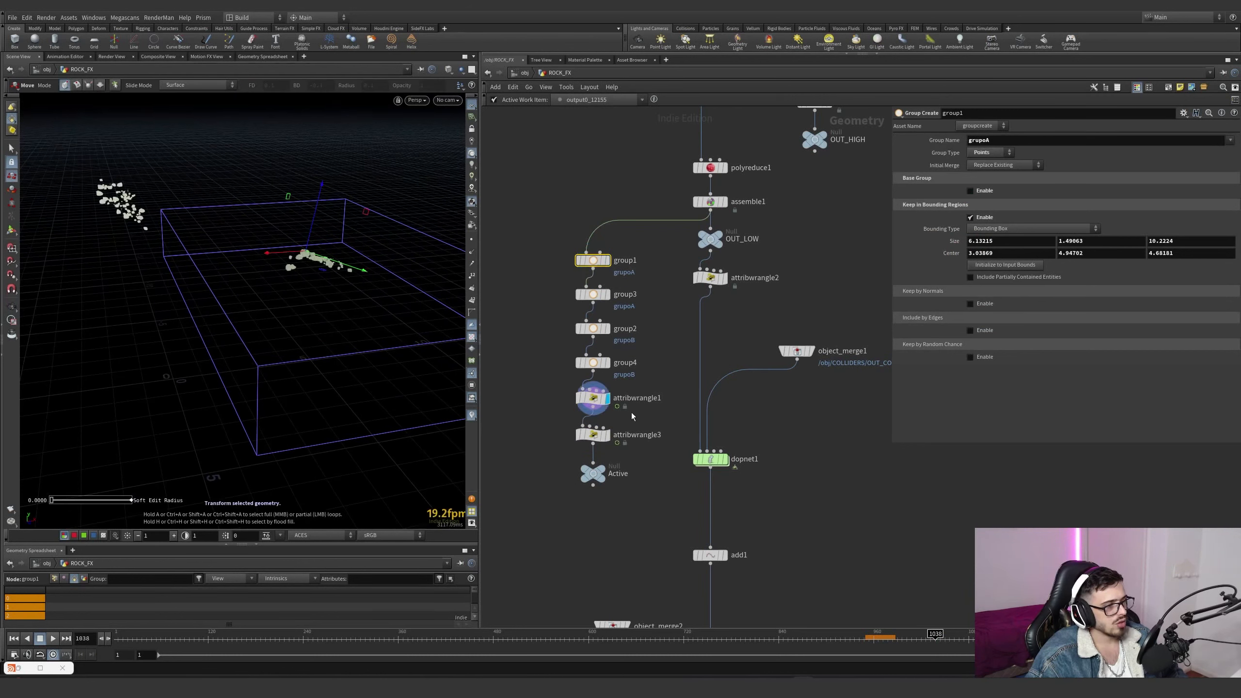
Examine the i@active line in attribwrangle1 and scrub the timeline to frame 1041 to check its Active and Mult values
click(593, 397)
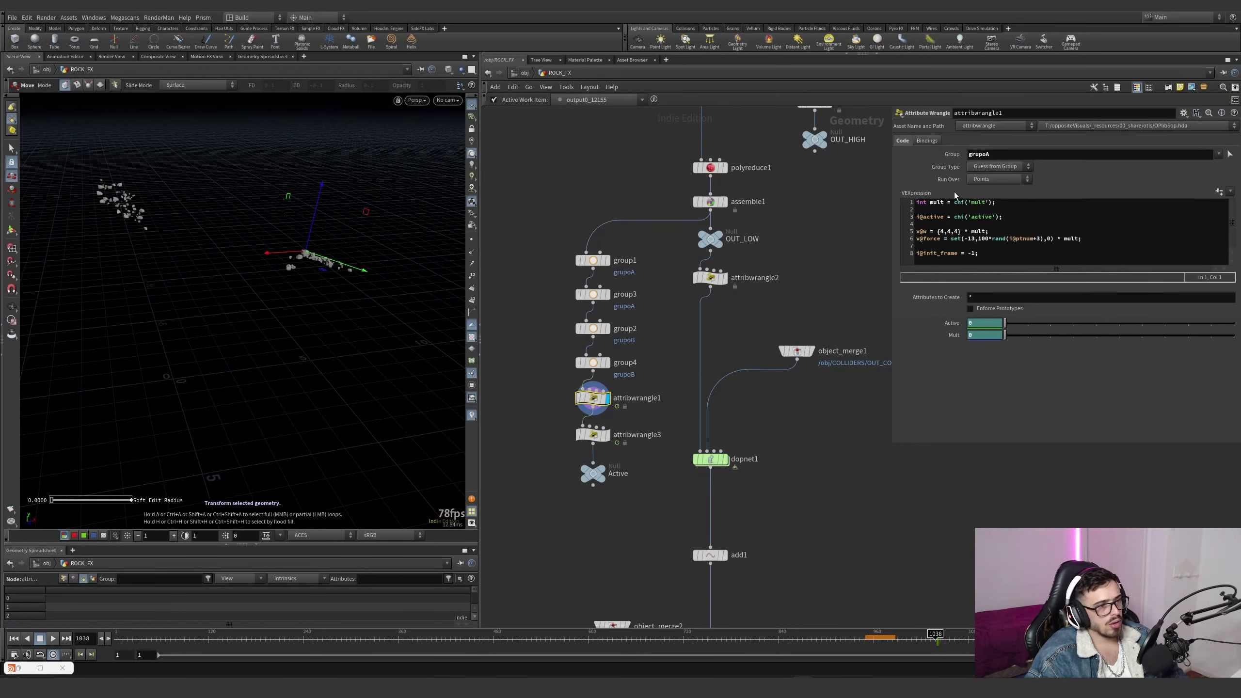
drag(1002, 217, 917, 216)
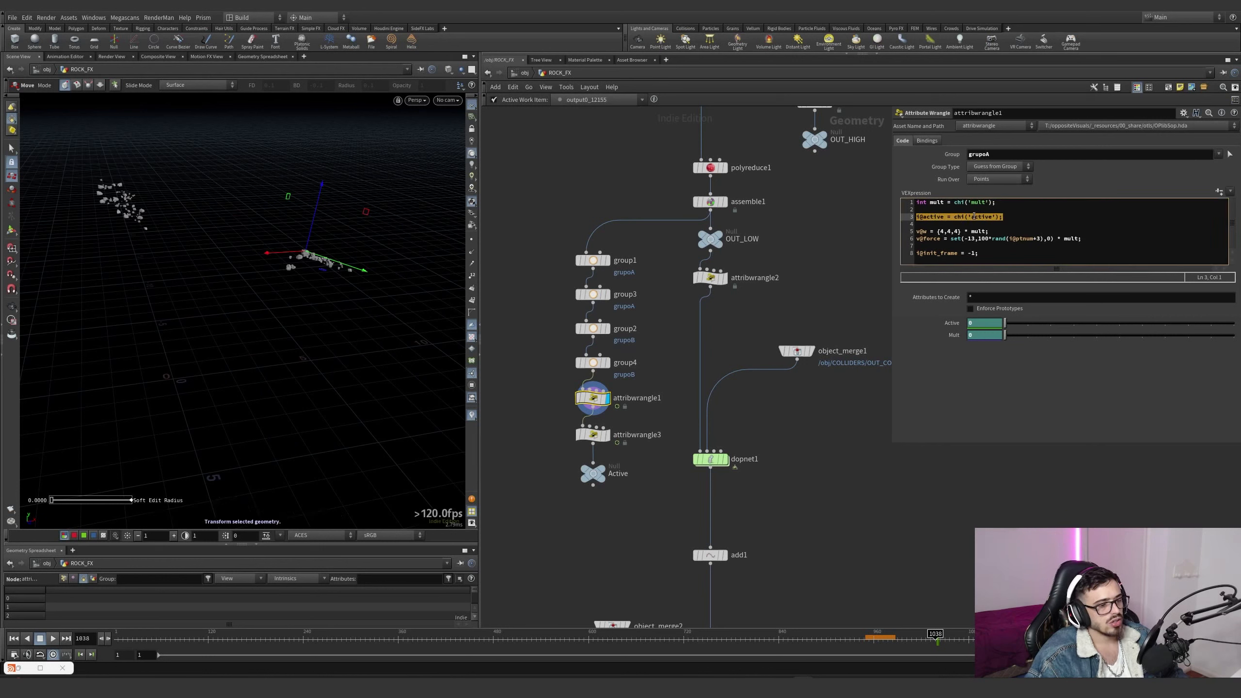
drag(934, 635, 937, 634)
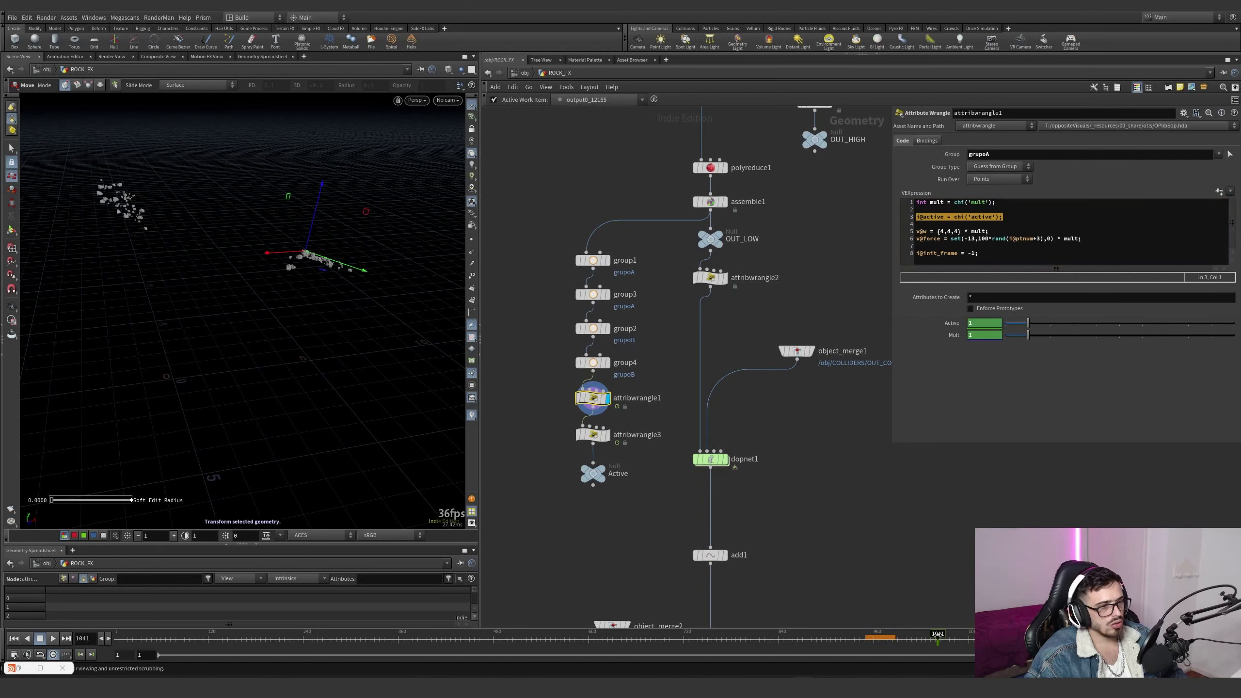
Examine the v@w spin line and the v@force line with its rand(i@ptnum+3) term in attribwrangle1
drag(992, 231, 918, 230)
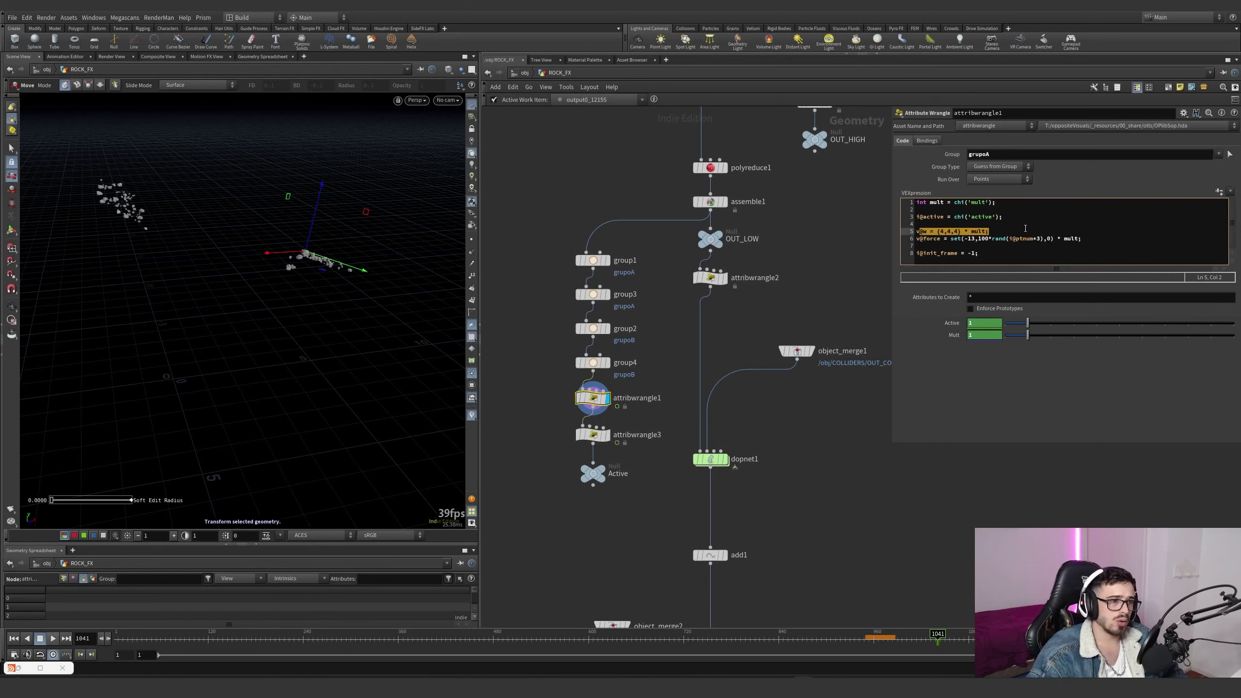
drag(1011, 230, 910, 234)
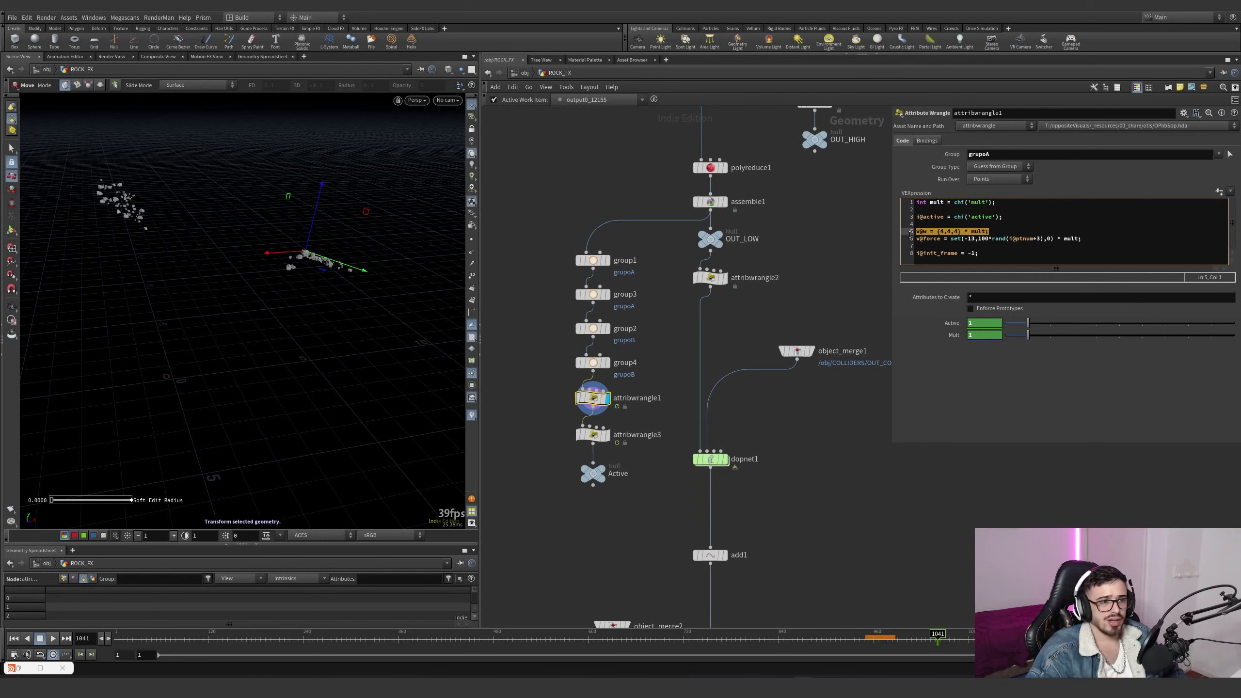
drag(1081, 238, 924, 242)
click(968, 239)
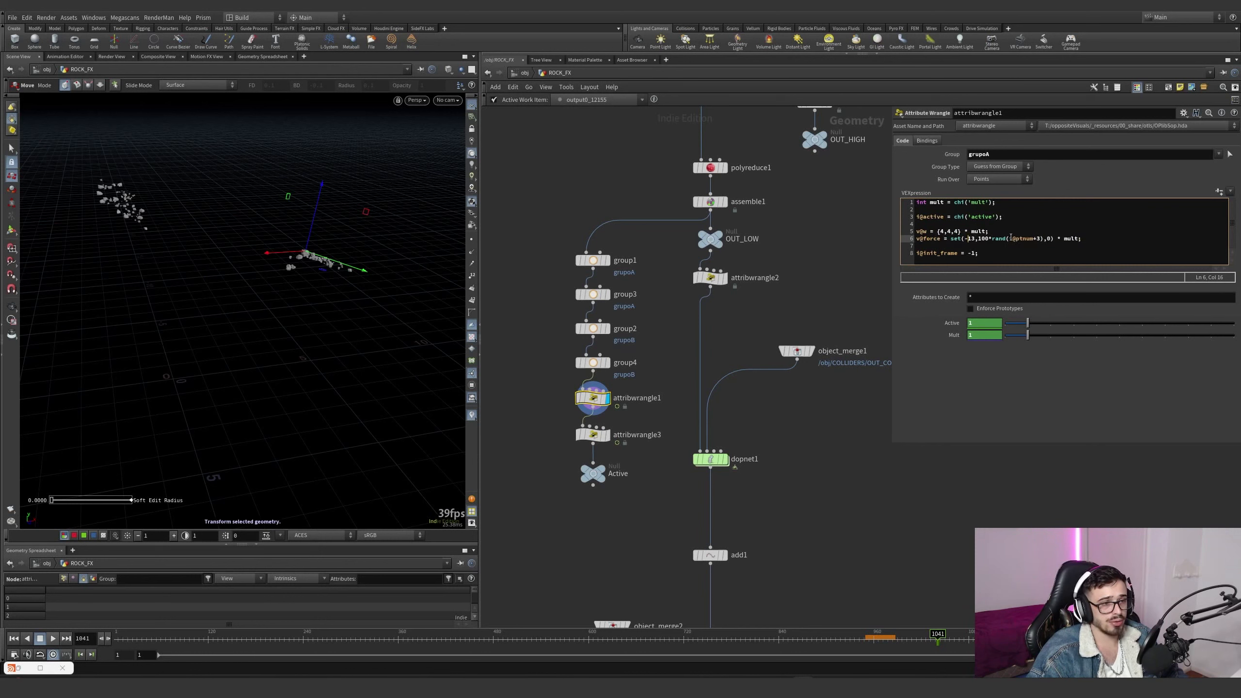
drag(1006, 238, 1037, 238)
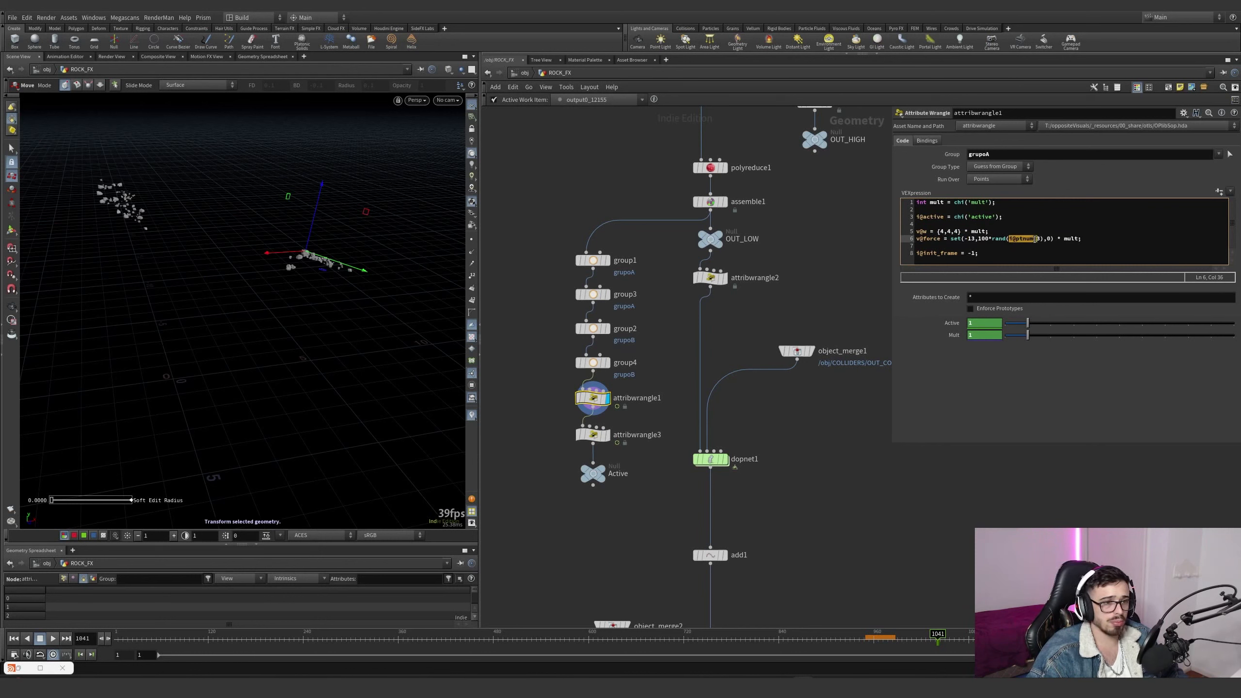
click(1056, 238)
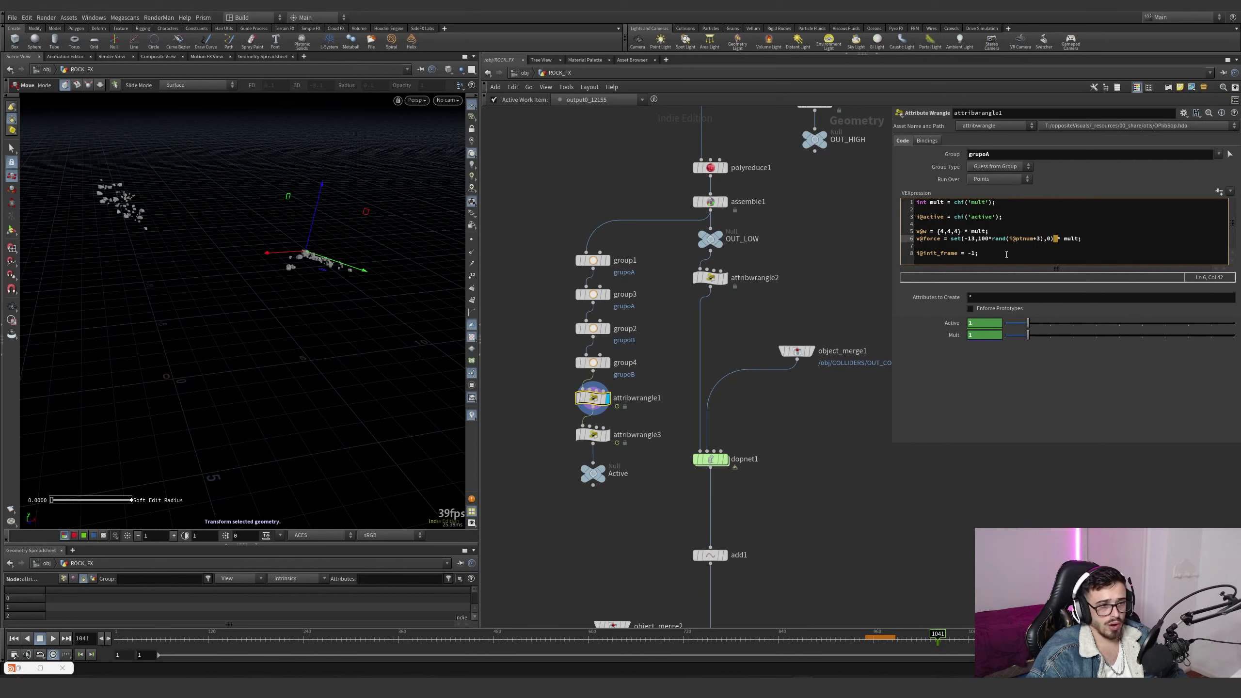
Examine the x and y values of the v@force line and the i@init_frame line in attribwrangle1's code
click(971, 238)
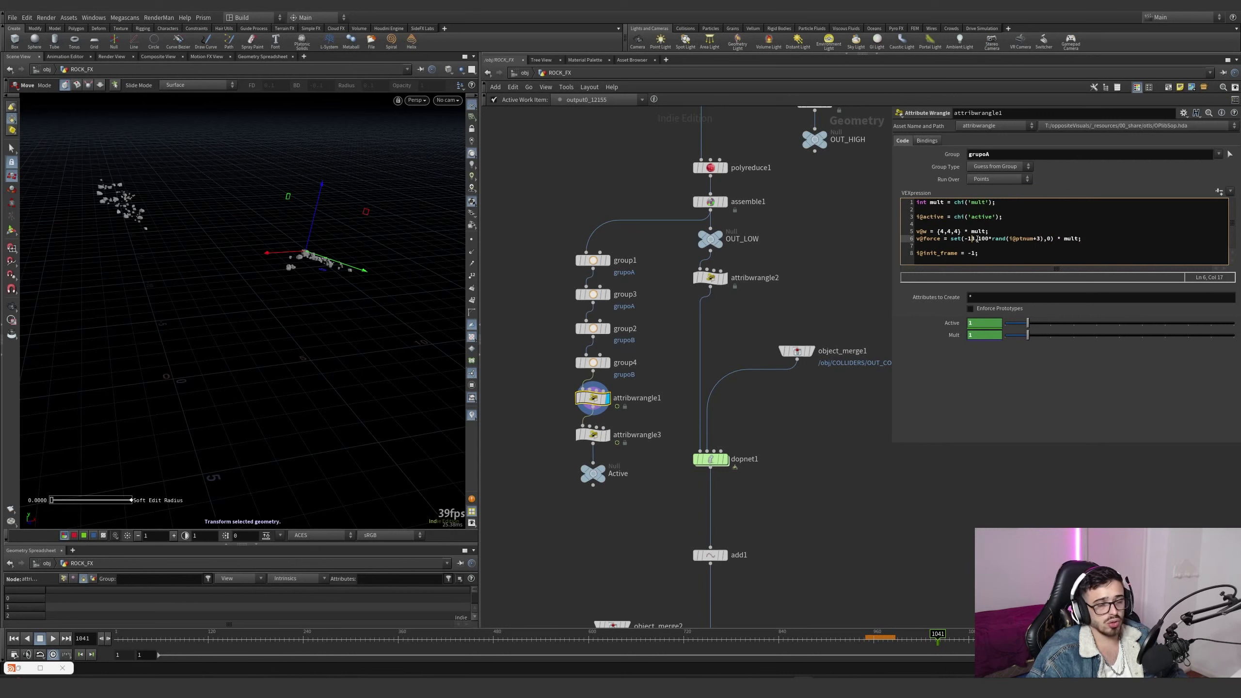
drag(978, 239, 987, 239)
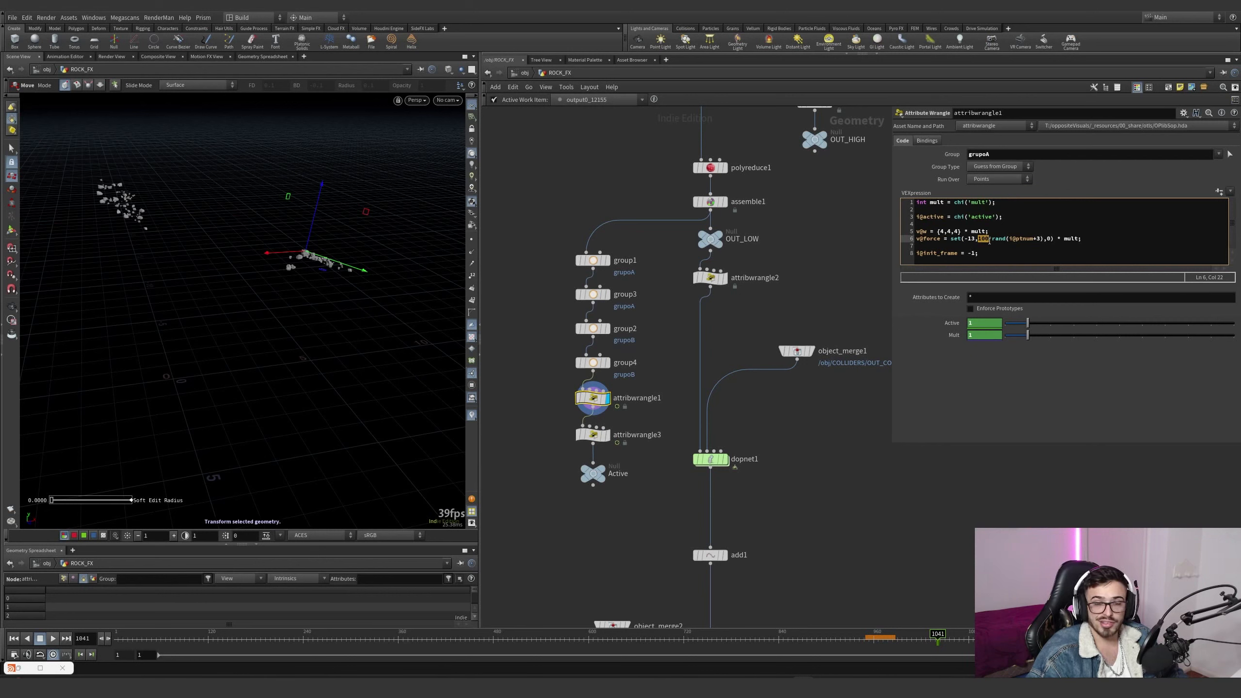
drag(964, 239, 973, 240)
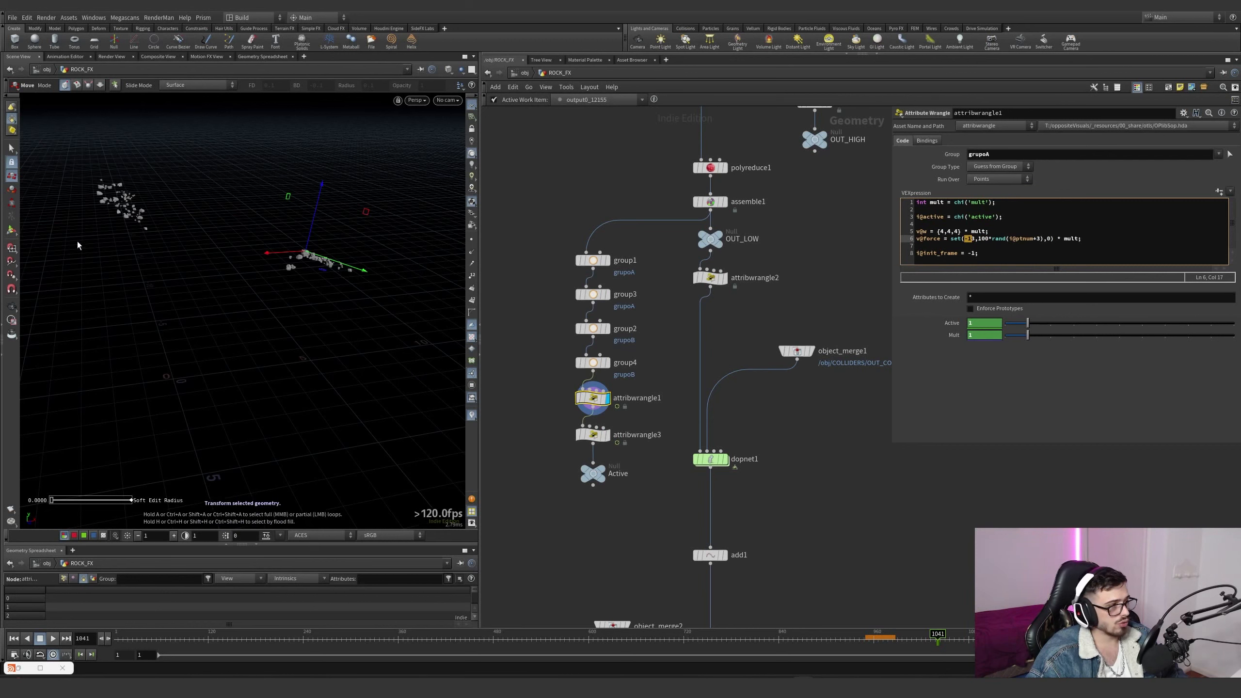
drag(978, 253, 917, 253)
click(979, 254)
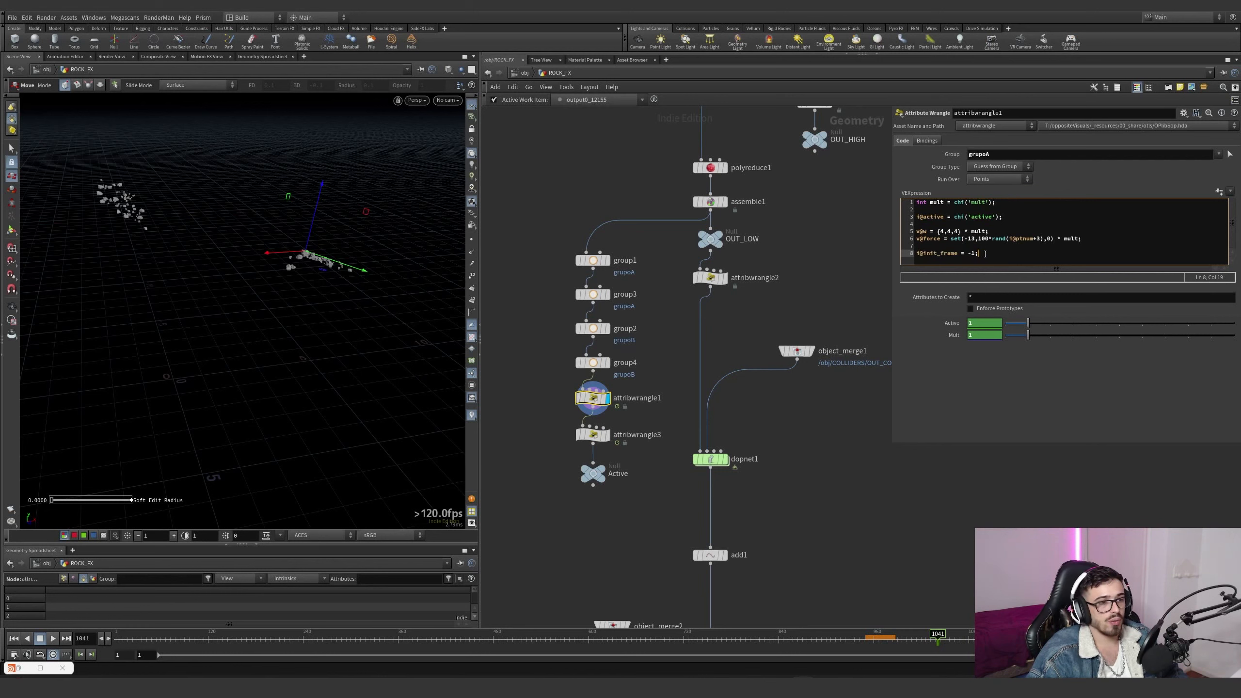
Display attribwrangle3 and examine the i@init_frame line in its VEX code
click(608, 434)
click(591, 434)
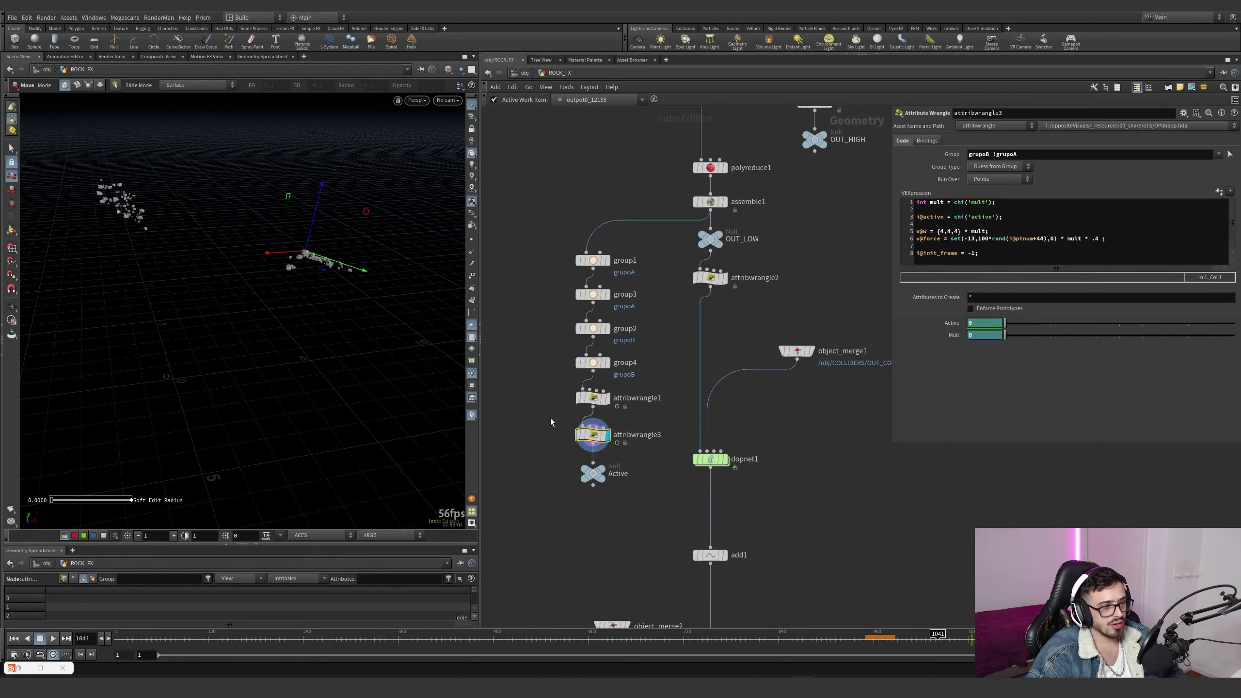
drag(1004, 250, 915, 255)
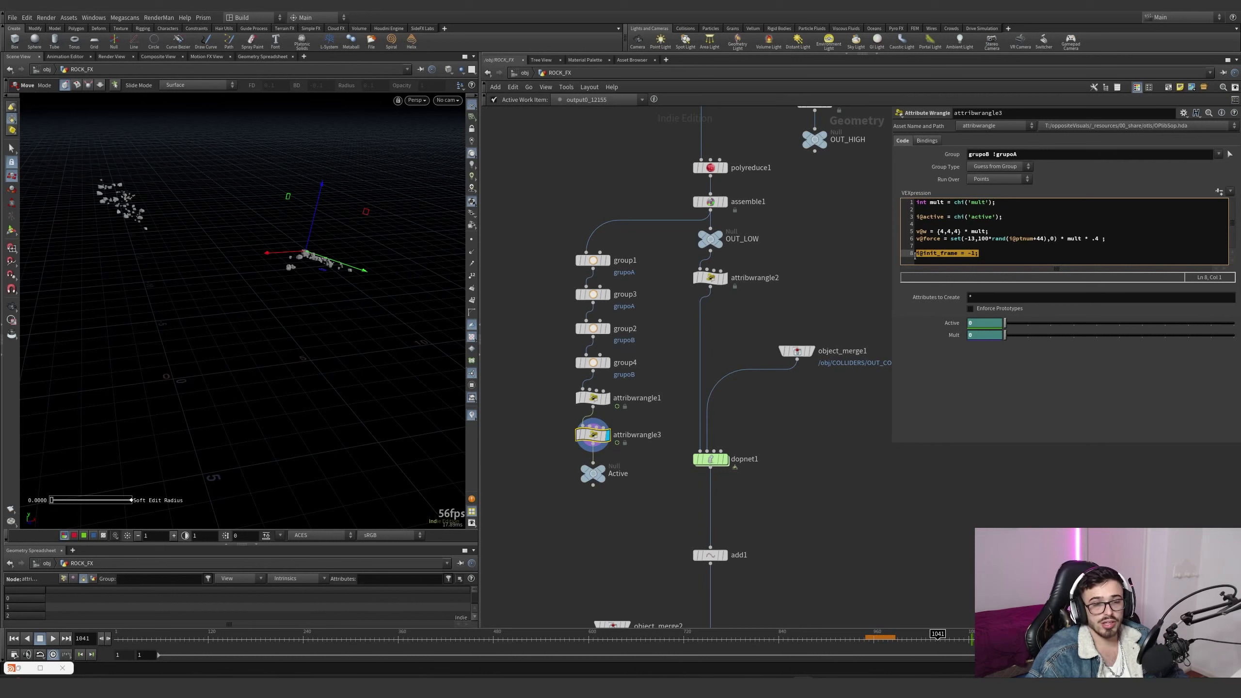
Display the collider geometry brought in by object_merge1, and switch the display back to the rocks at attribwrangle2
middle_drag(769, 361, 733, 365)
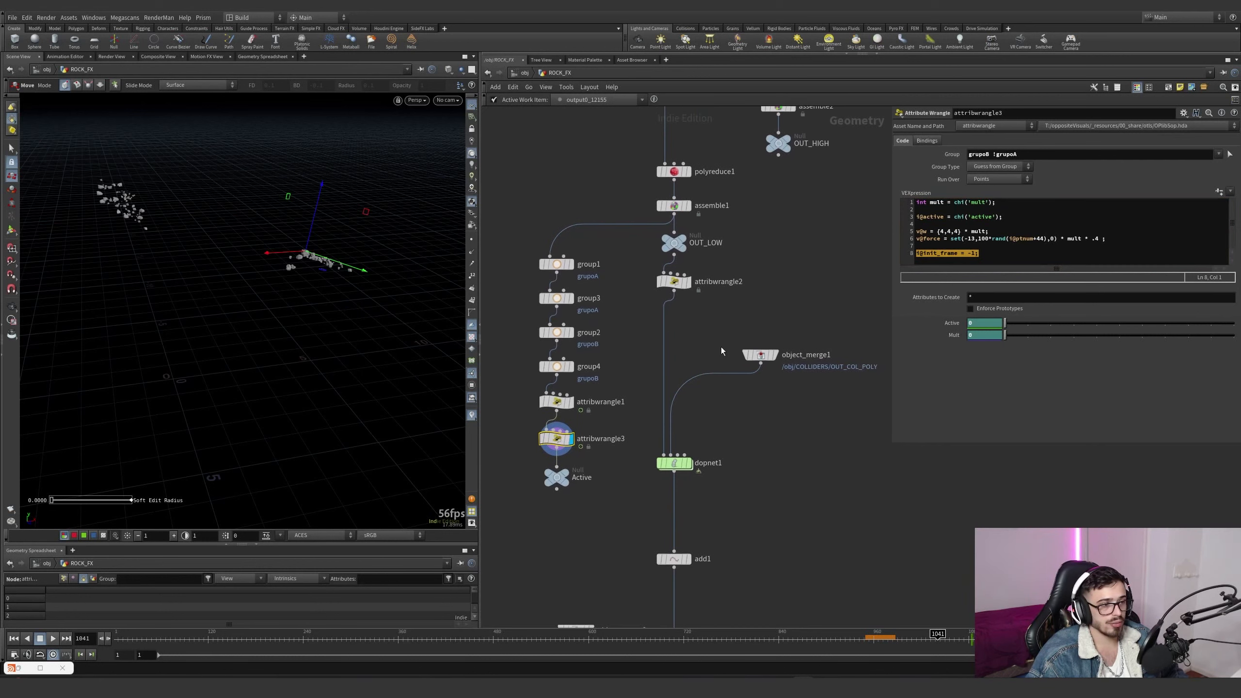
click(773, 355)
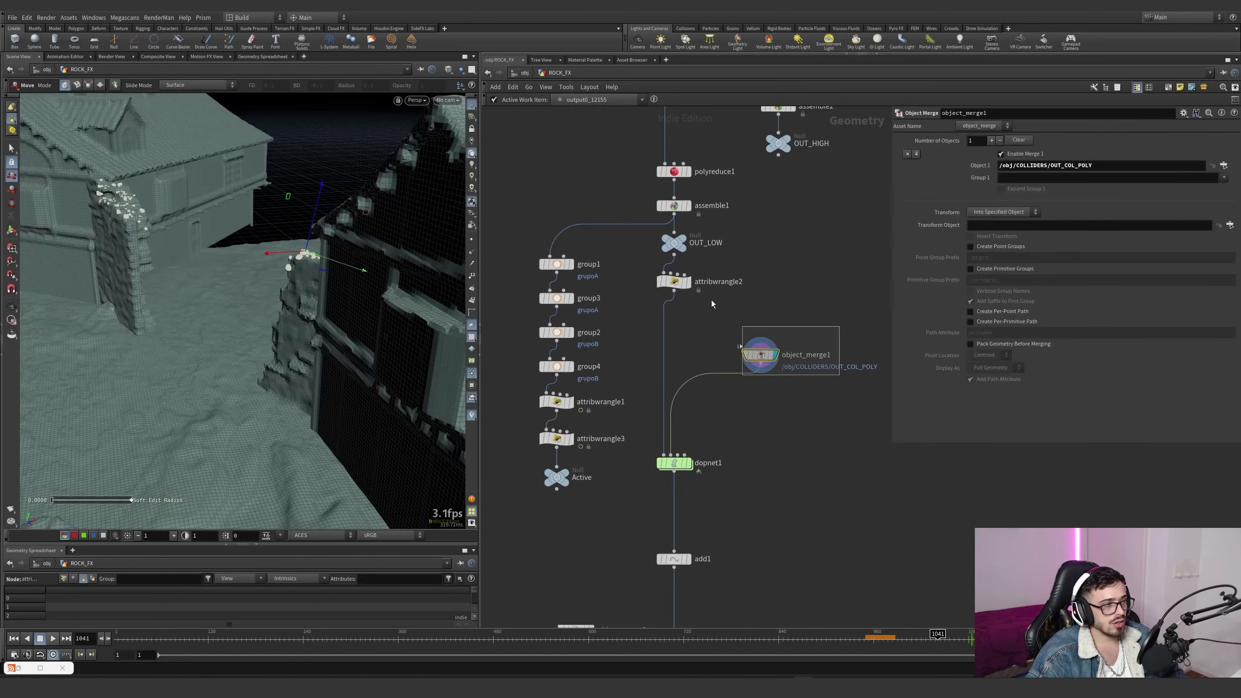
click(685, 282)
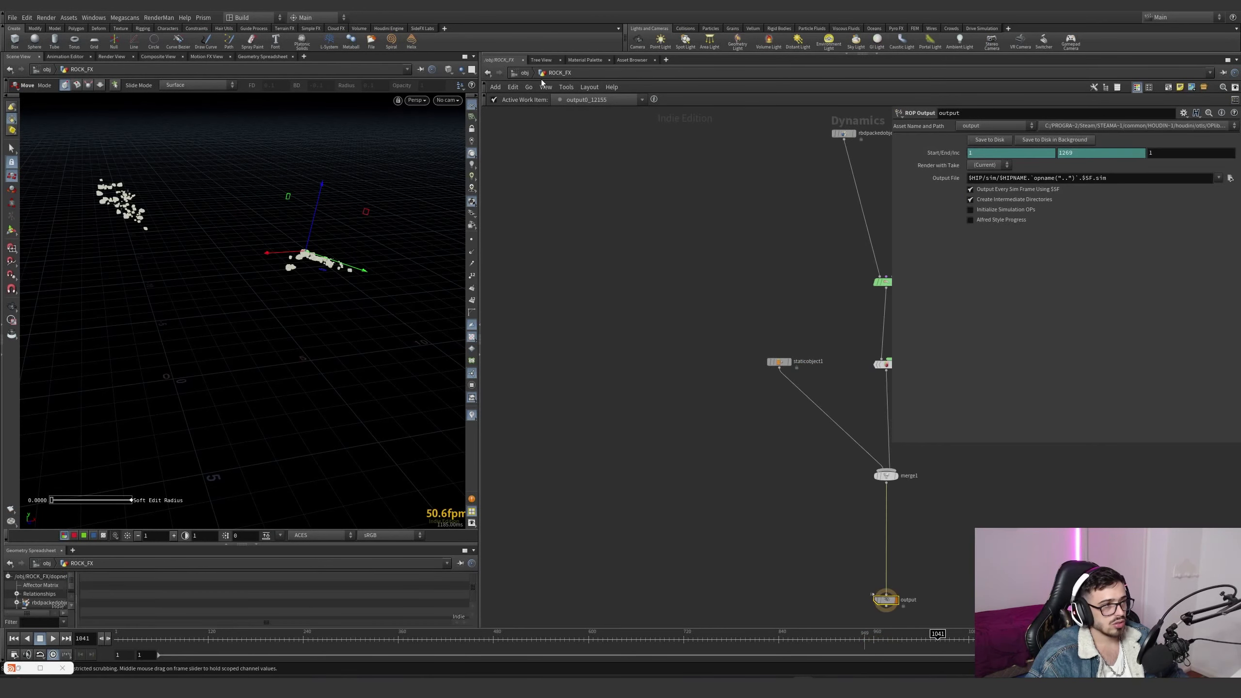
Go up to the object level, reopen the ROCK_FX network and move the timeline to frame 1038
click(525, 73)
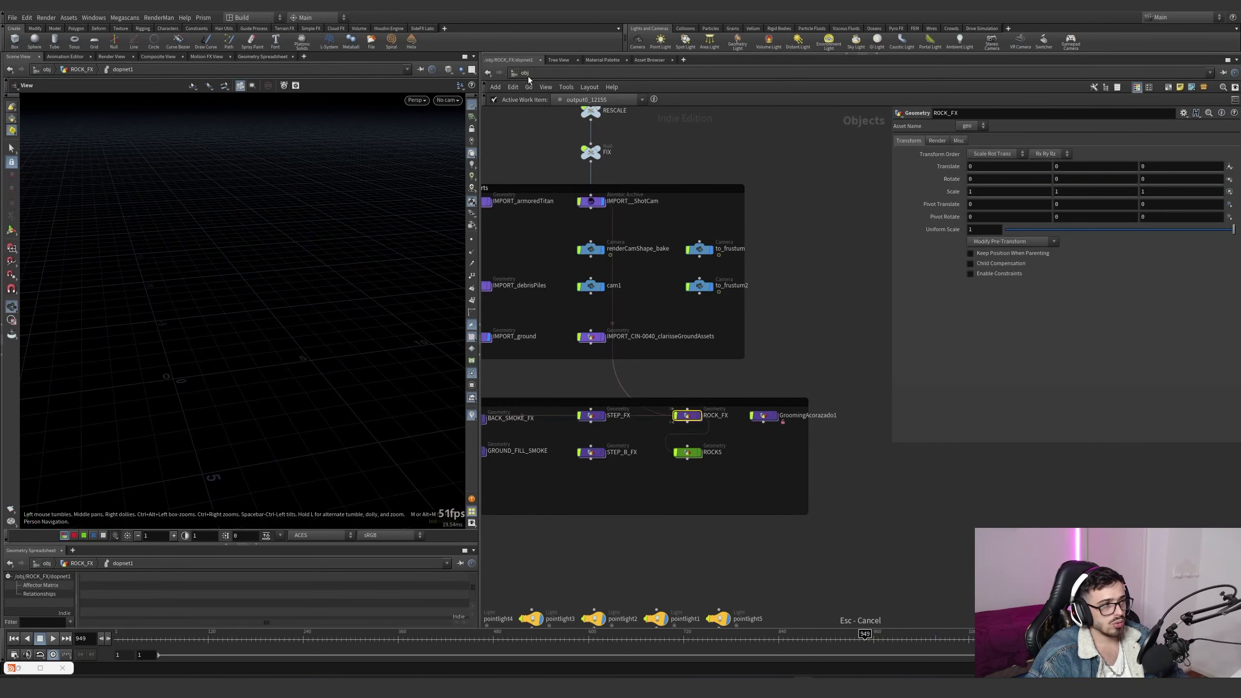
double_click(687, 414)
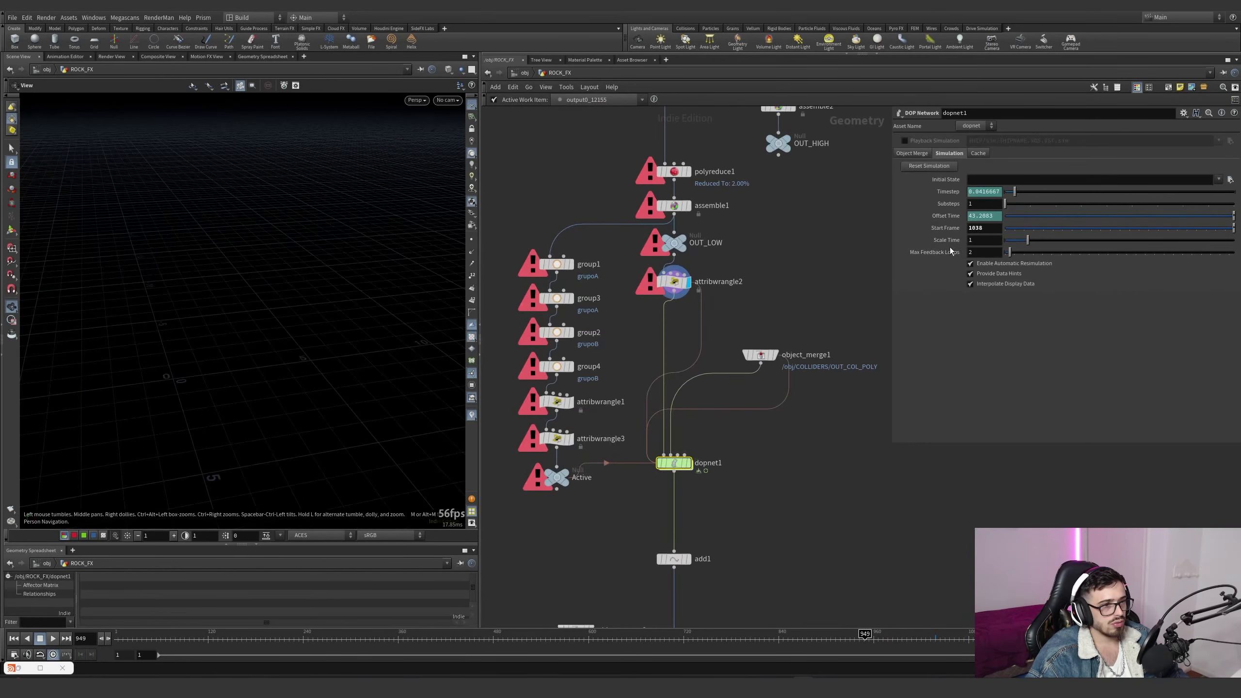
click(935, 646)
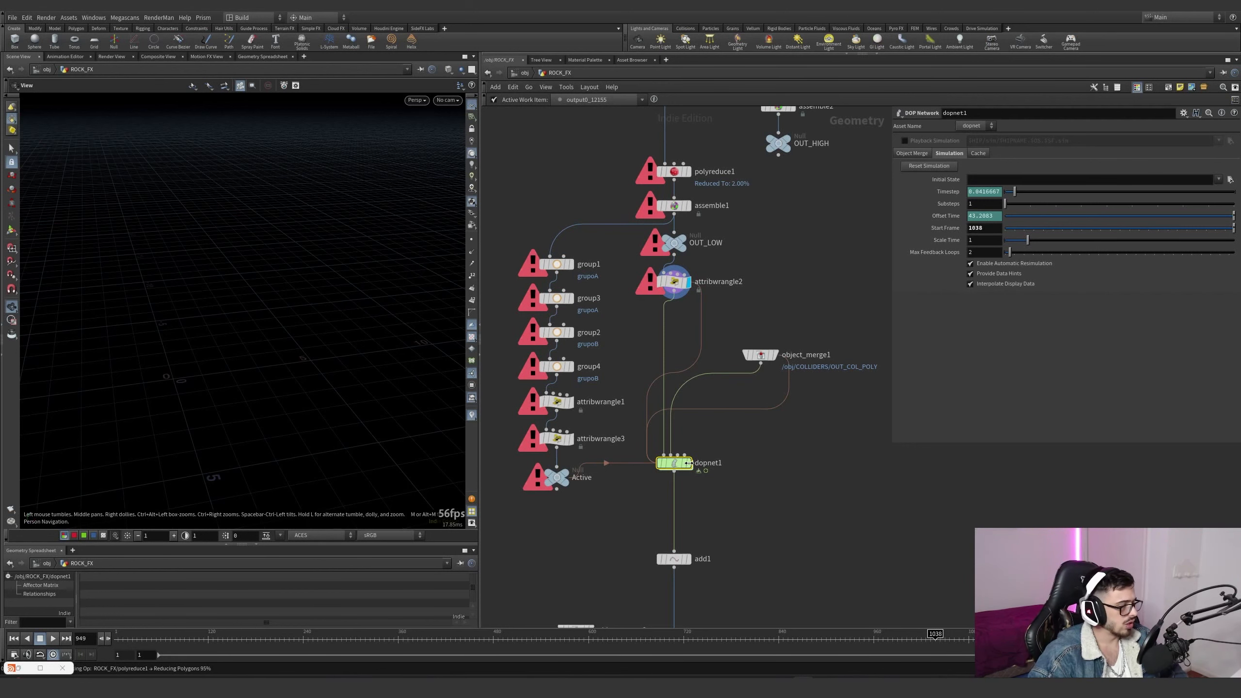
Enter dopnet1 and inspect the parameters of the gravity node and the rigid body solver
double_click(676, 463)
middle_drag(761, 409, 600, 456)
scroll(600, 456, down, 1)
drag(749, 292, 750, 230)
drag(737, 398, 664, 446)
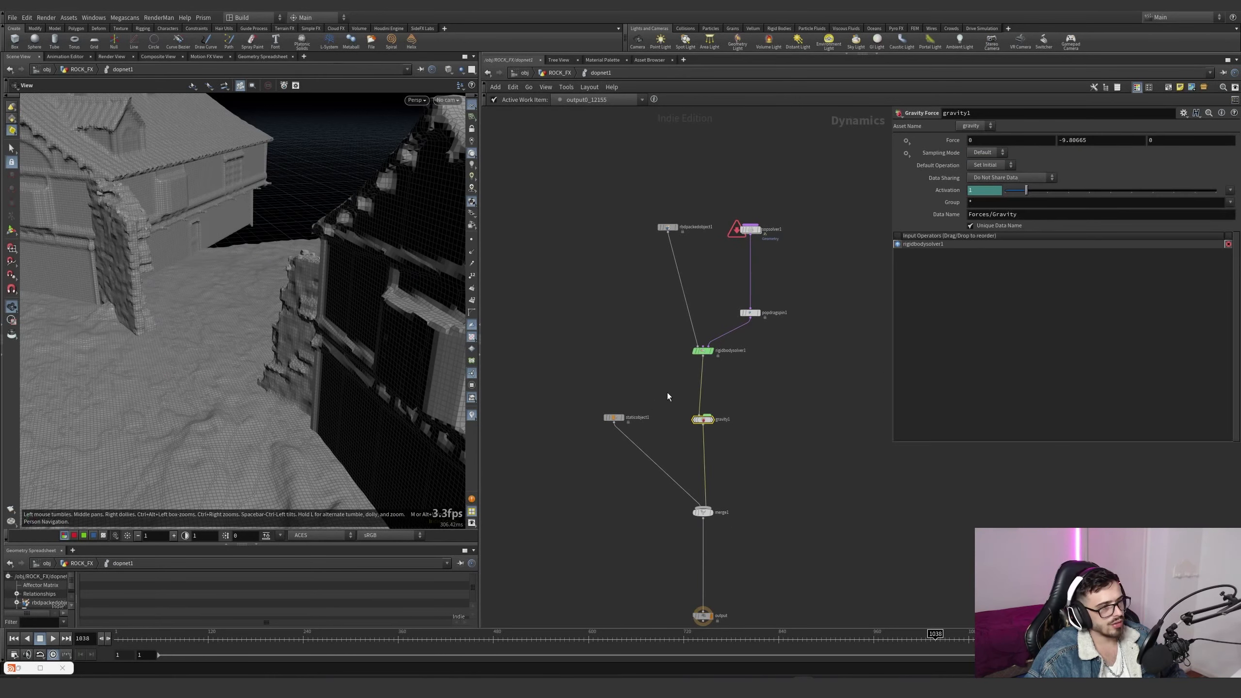
drag(663, 379, 739, 334)
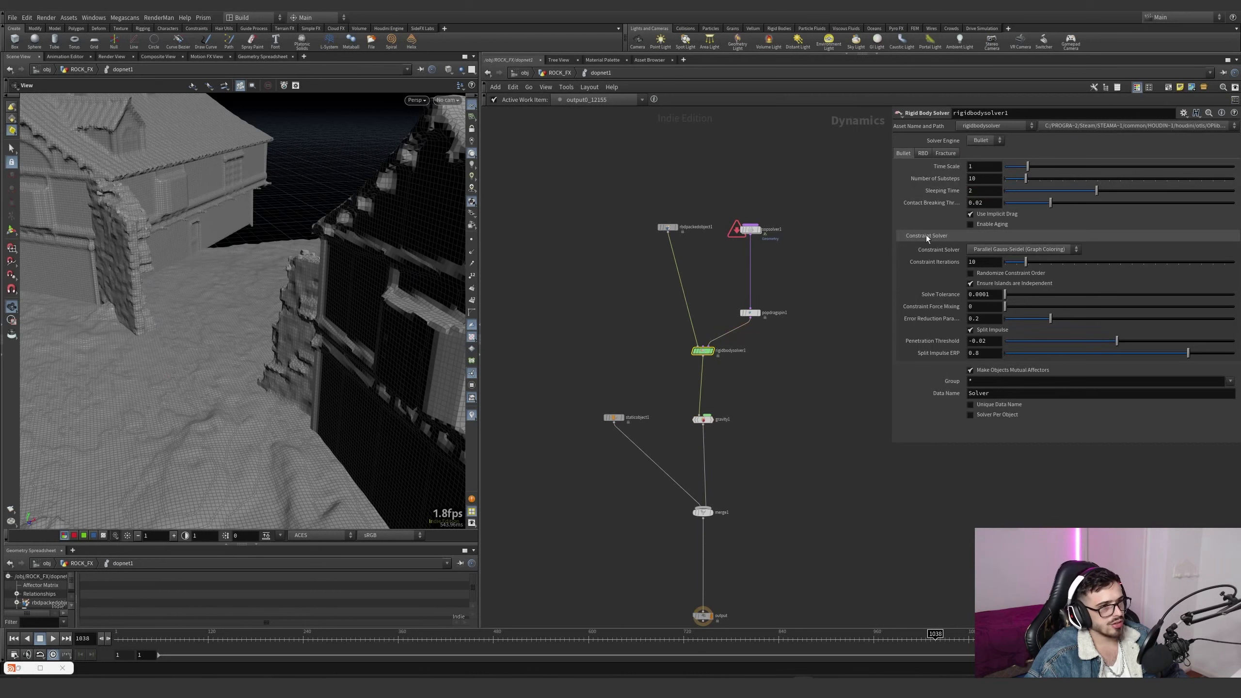
Inspect the RBD packed object's parameters and evaluate its SOP Path expression to see which geometry it references
drag(711, 254, 628, 199)
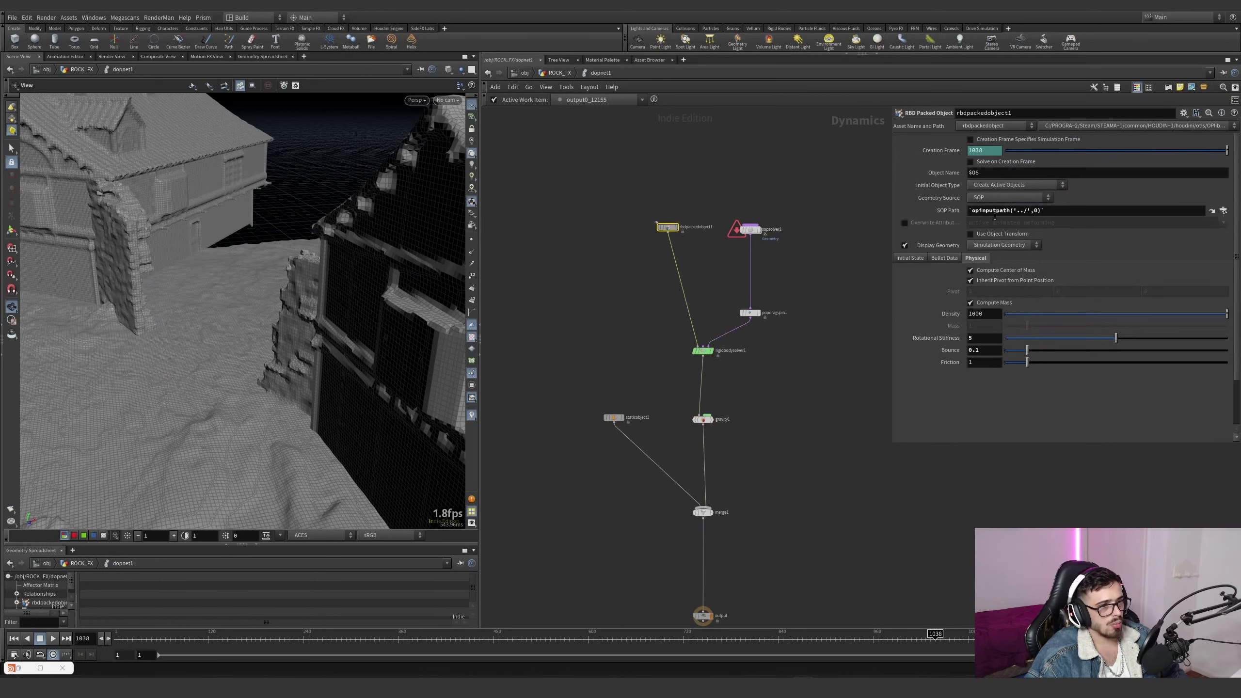
click(955, 213)
drag(1076, 212, 965, 213)
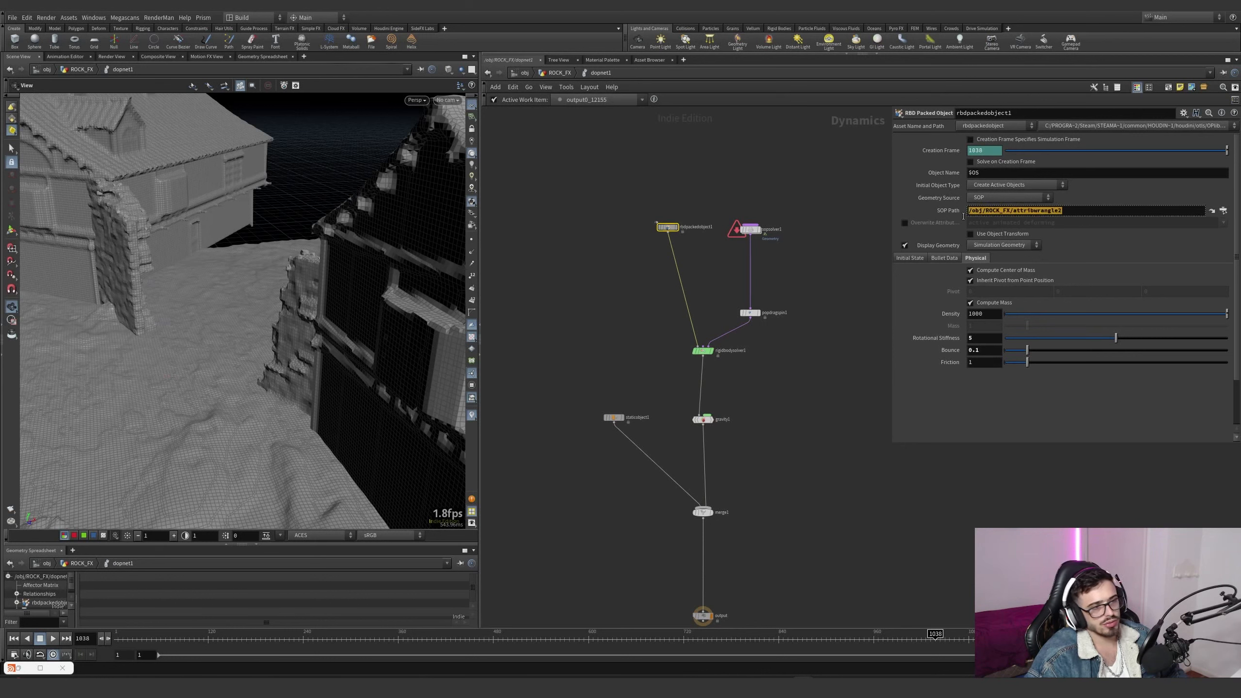
Inspect the static object's SOP Path and Bullet collision settings, and examine the houses and ground used as colliders from above
drag(631, 397, 579, 447)
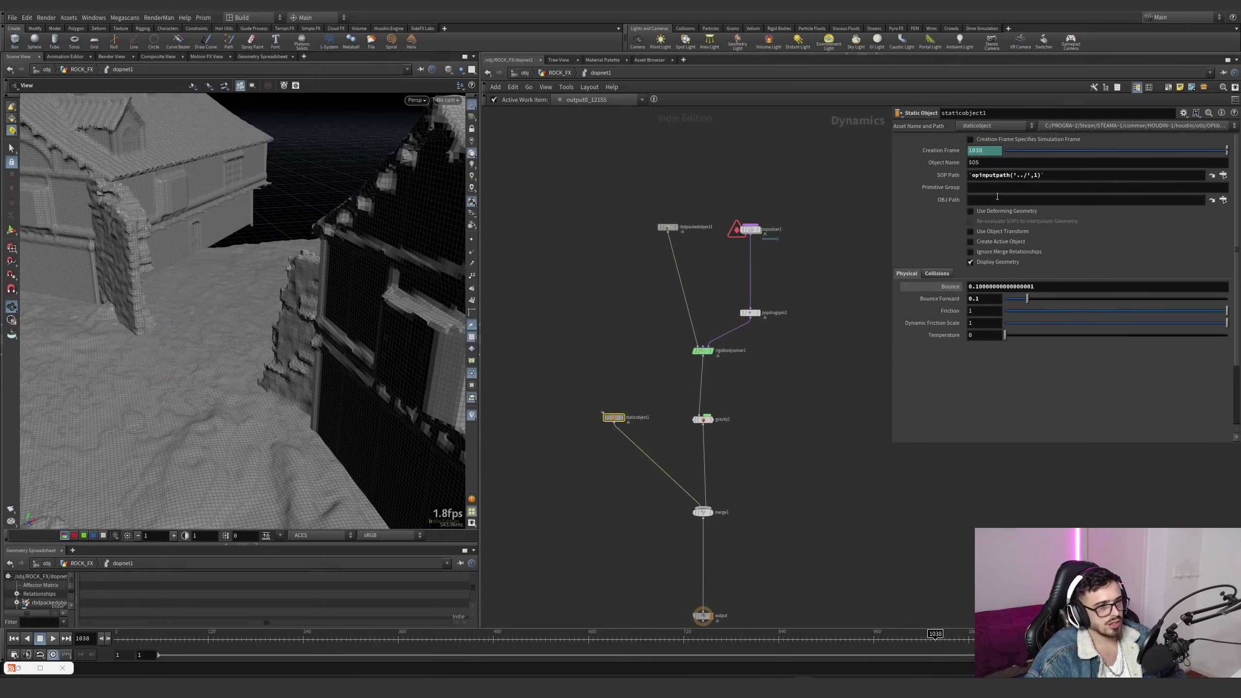
click(953, 172)
click(954, 173)
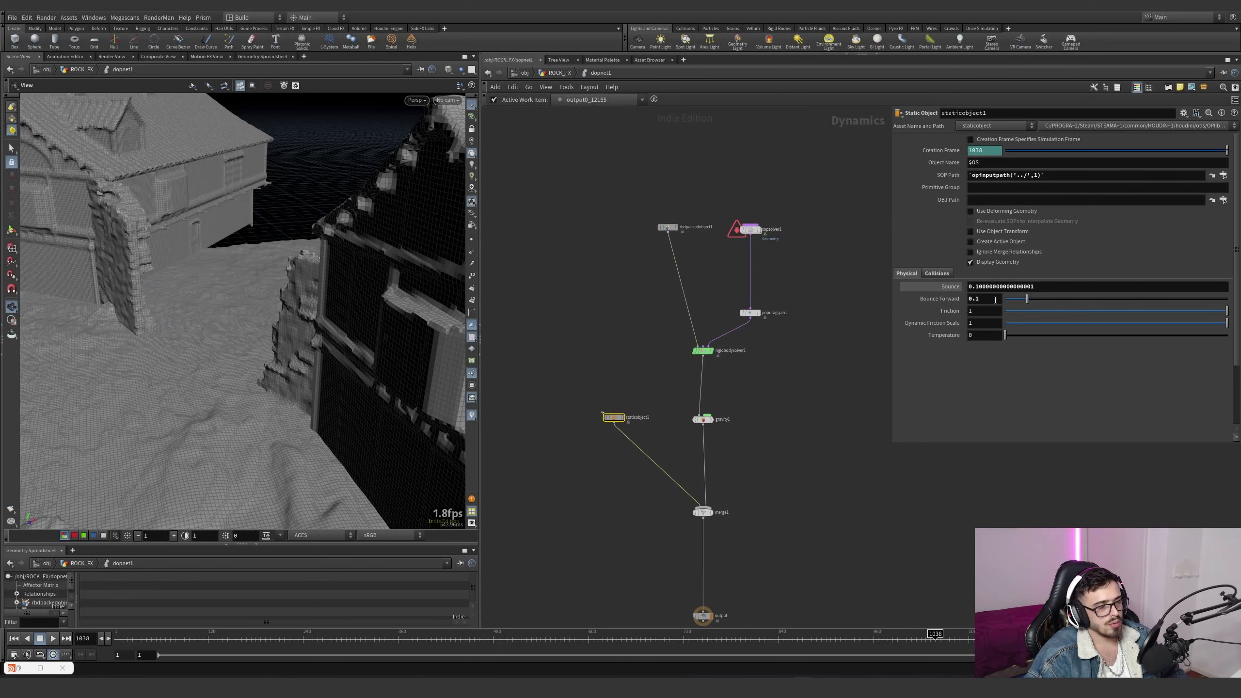
click(936, 273)
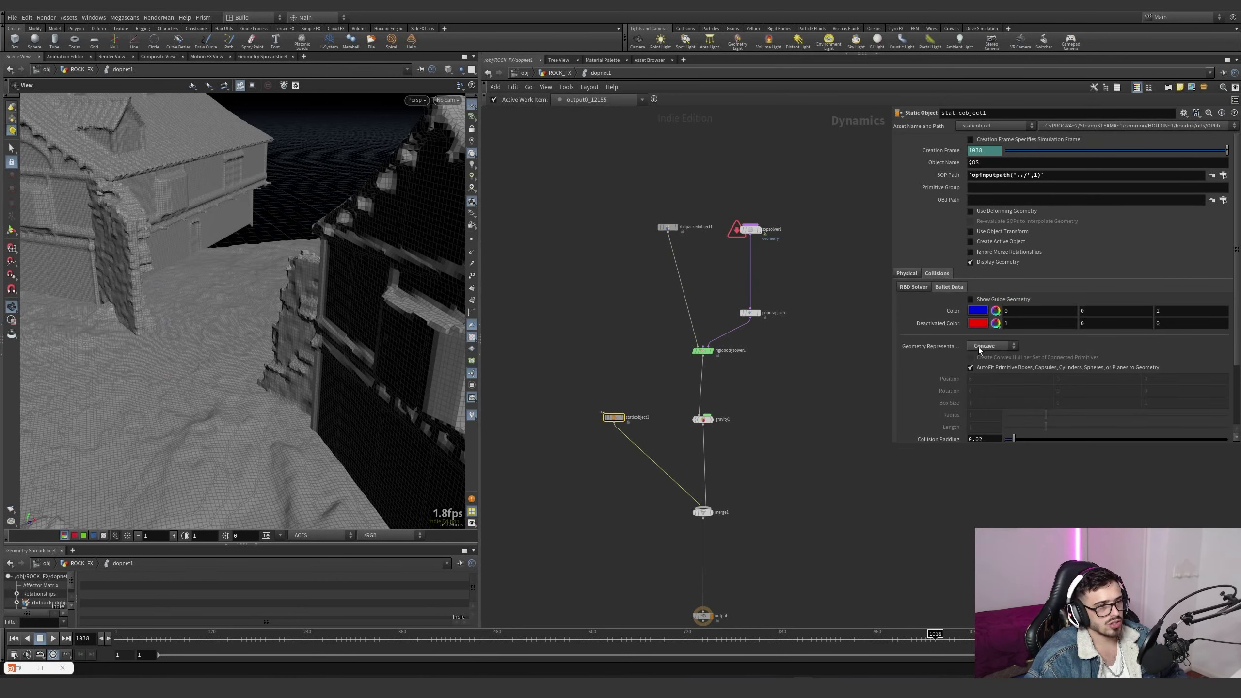
scroll(972, 347, down, 1)
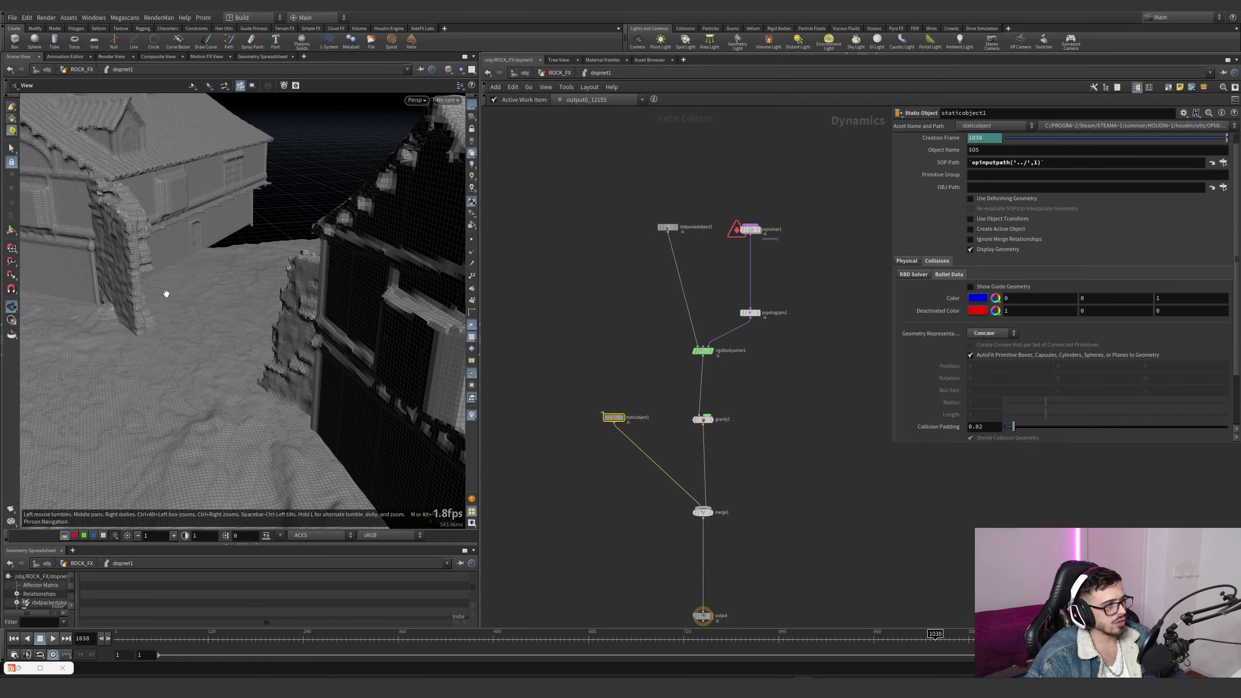
right_drag(248, 241, 61, 316)
drag(220, 261, 331, 307)
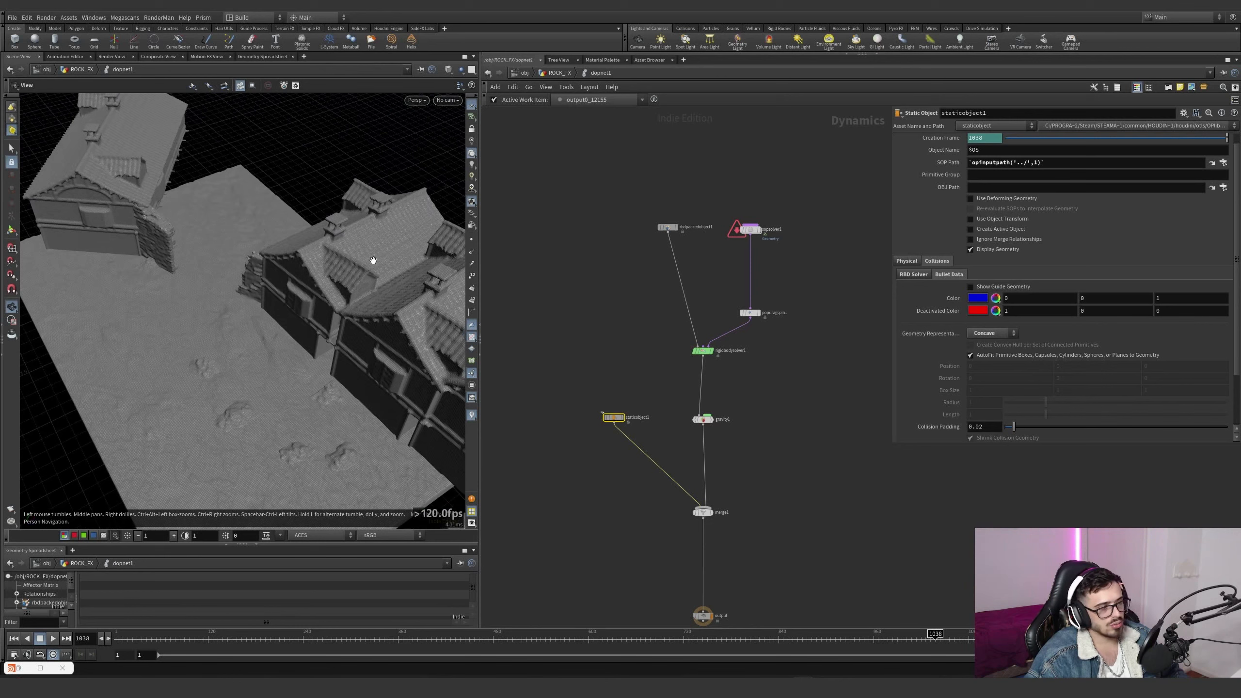
right_drag(373, 259, 261, 289)
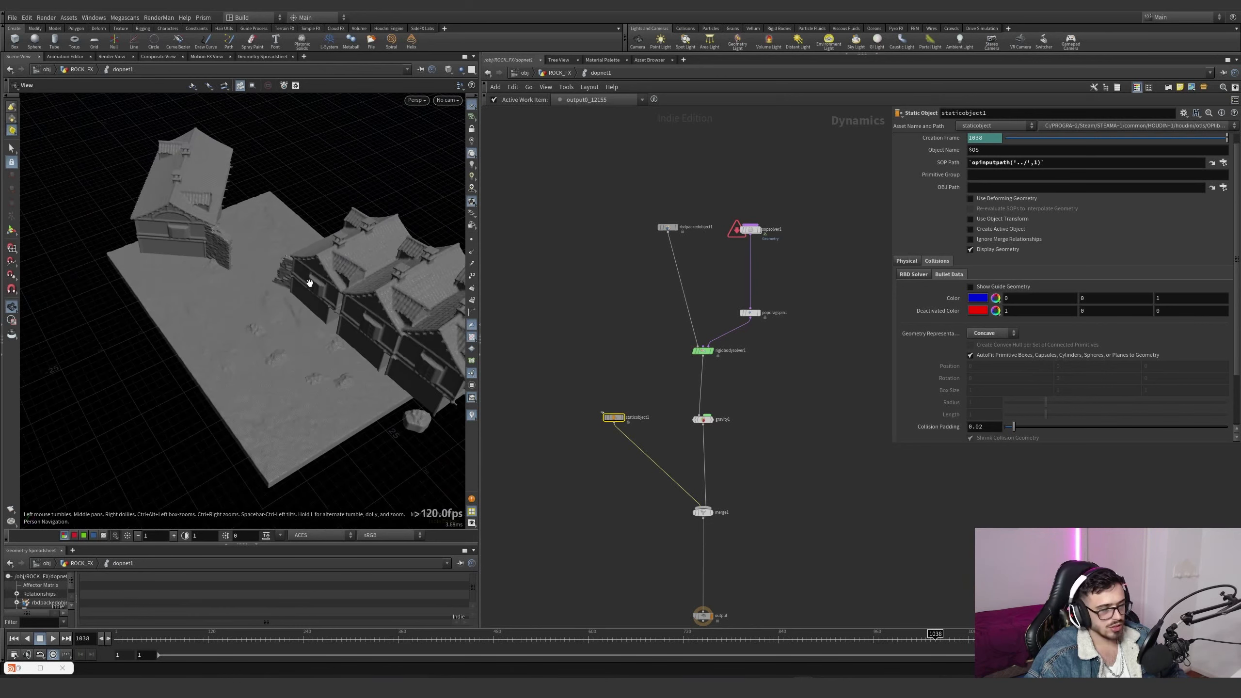
mouse_move(311, 283)
mouse_down()
mouse_move(312, 186)
mouse_move(299, 270)
mouse_up()
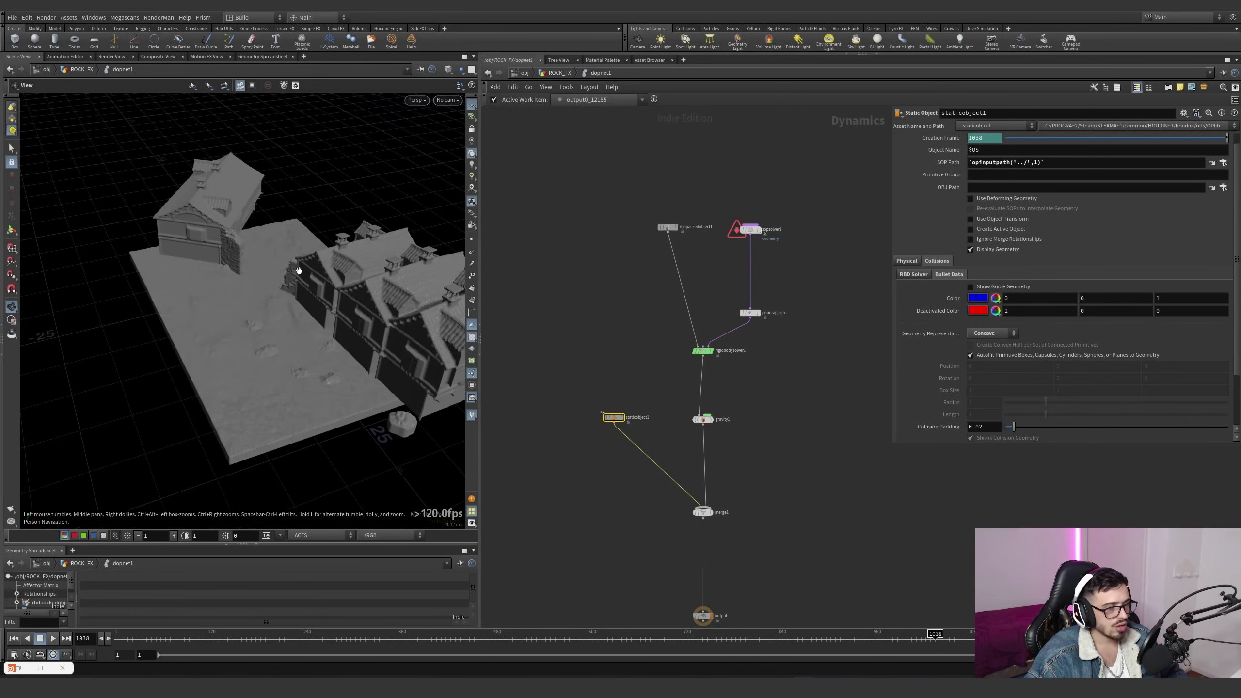
right_drag(299, 270, 327, 252)
Inspect the SOP solver's parameters in the simulation network and return to the ROCK_FX network
click(751, 229)
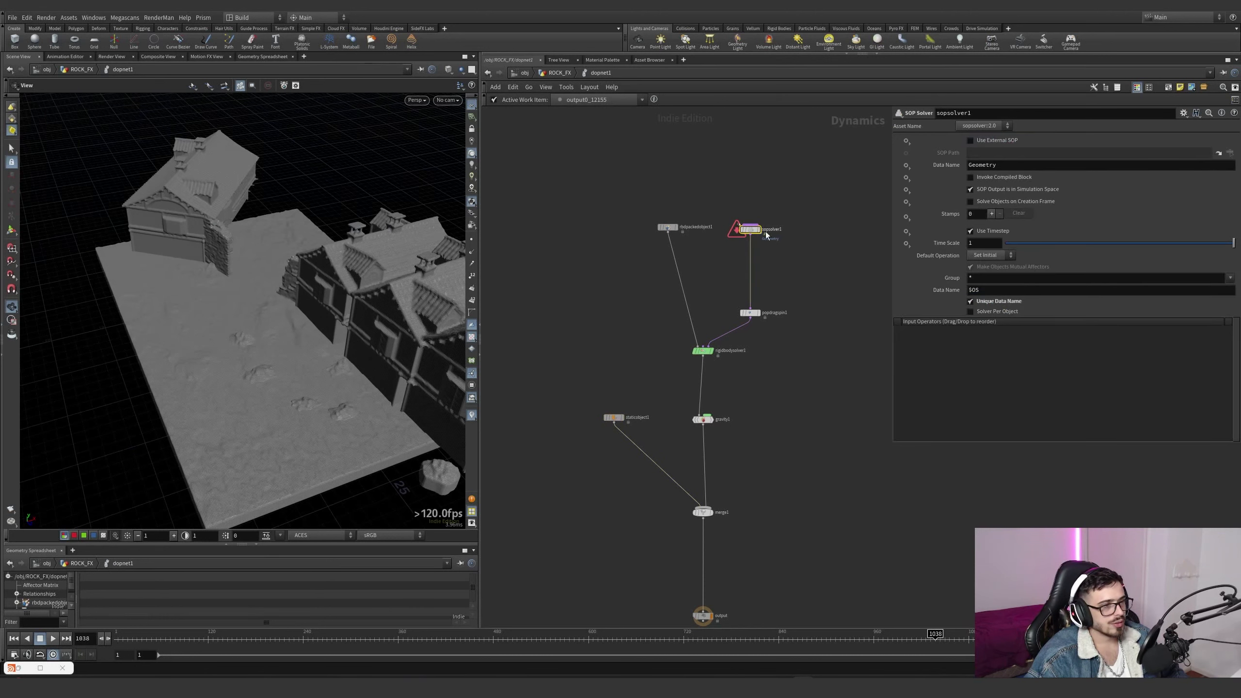
middle_drag(774, 277, 777, 331)
scroll(747, 391, up, 4)
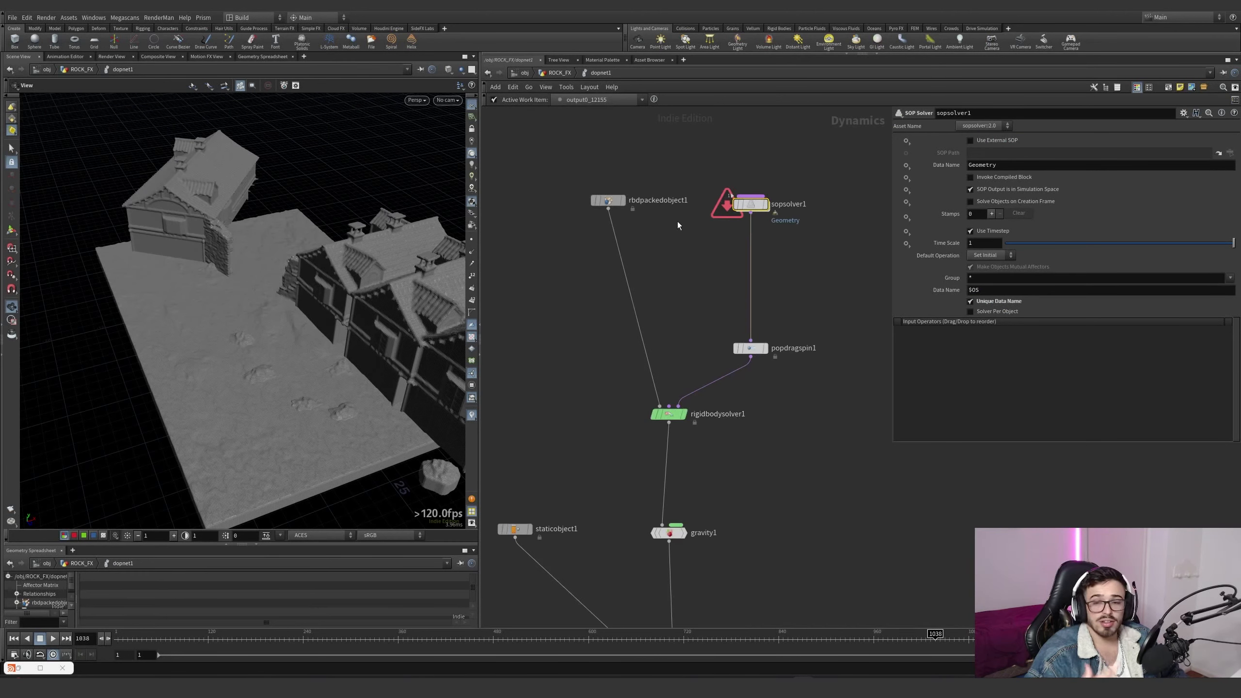
key(u)
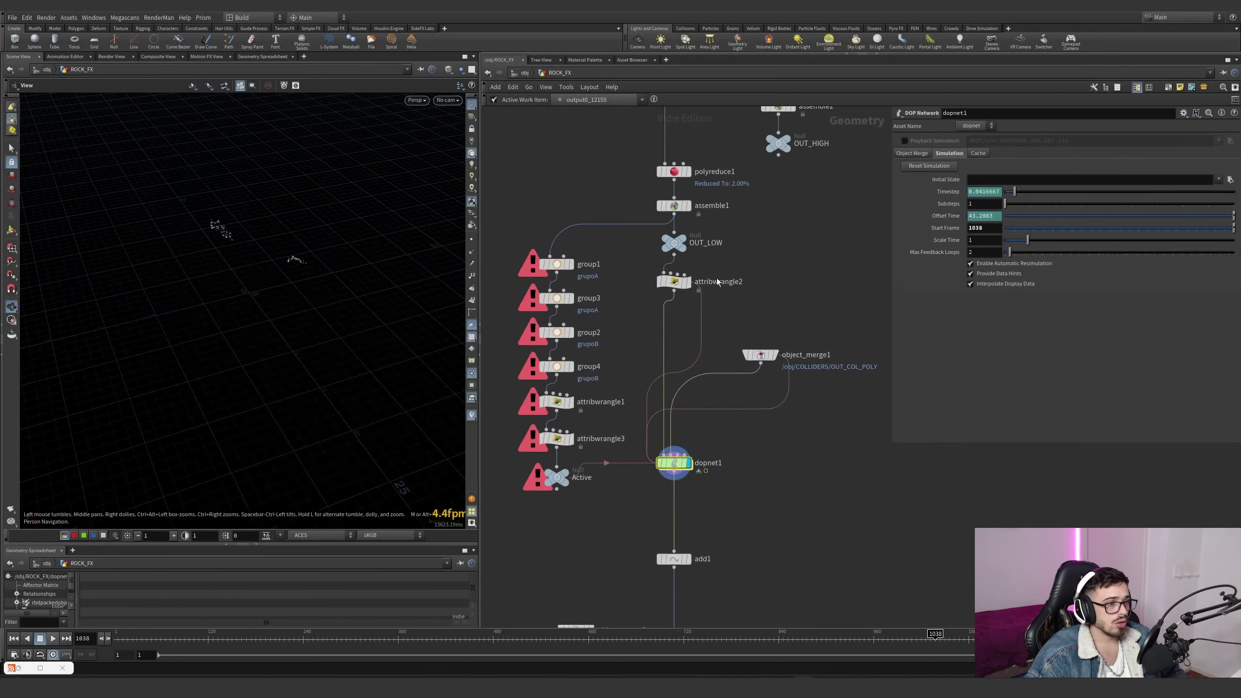
Show the Active null's point attributes in the Geometry Spreadsheet filtered to "active", and check the values at frames after 1038
drag(731, 317, 650, 264)
drag(600, 500, 537, 457)
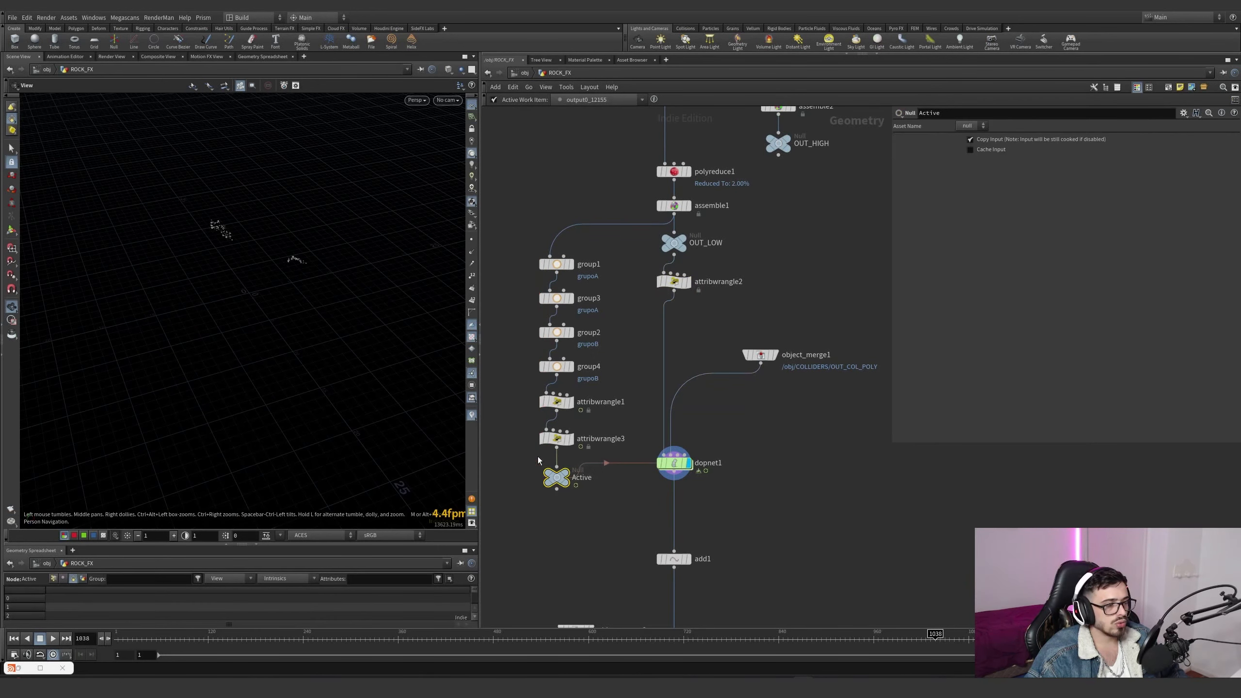
drag(612, 521, 523, 460)
click(53, 578)
click(354, 578)
text(active)
key(Return)
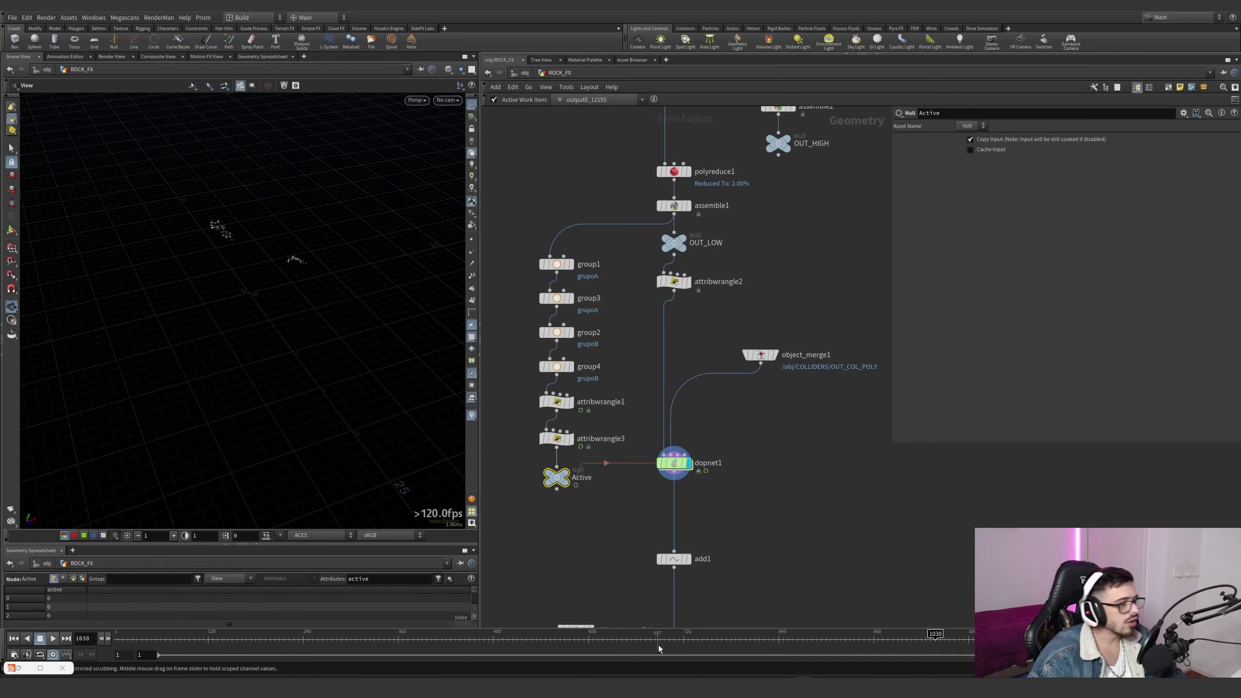
click(947, 636)
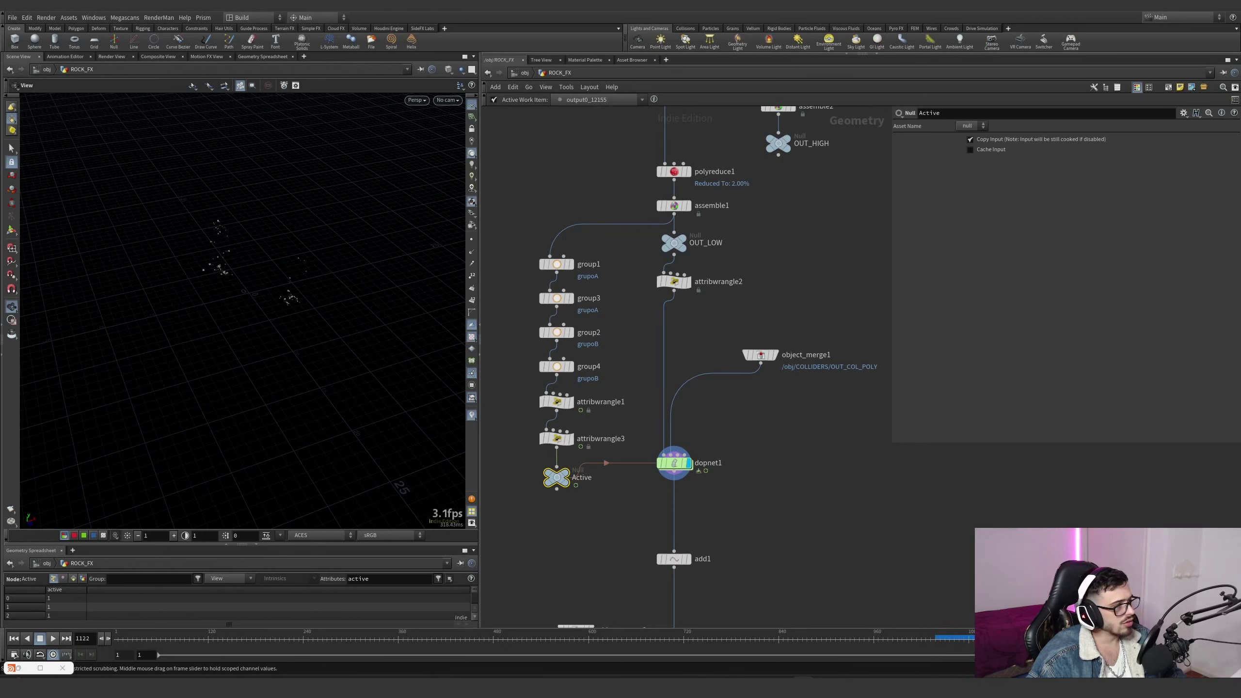
click(965, 636)
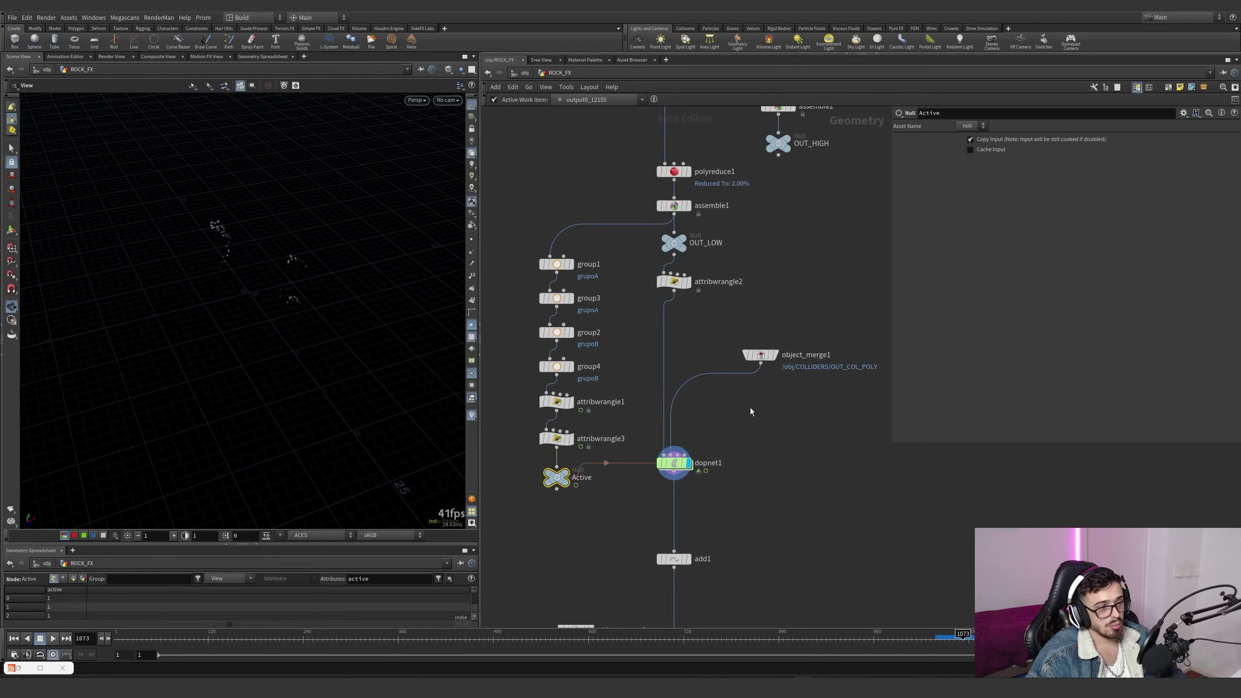
Enter dopnet1, frame the broken walls up close and scrub the simulation through to frame 1093
double_click(674, 462)
click(942, 635)
drag(942, 637, 944, 636)
right_drag(317, 240, 393, 230)
drag(393, 230, 322, 252)
right_drag(322, 252, 420, 314)
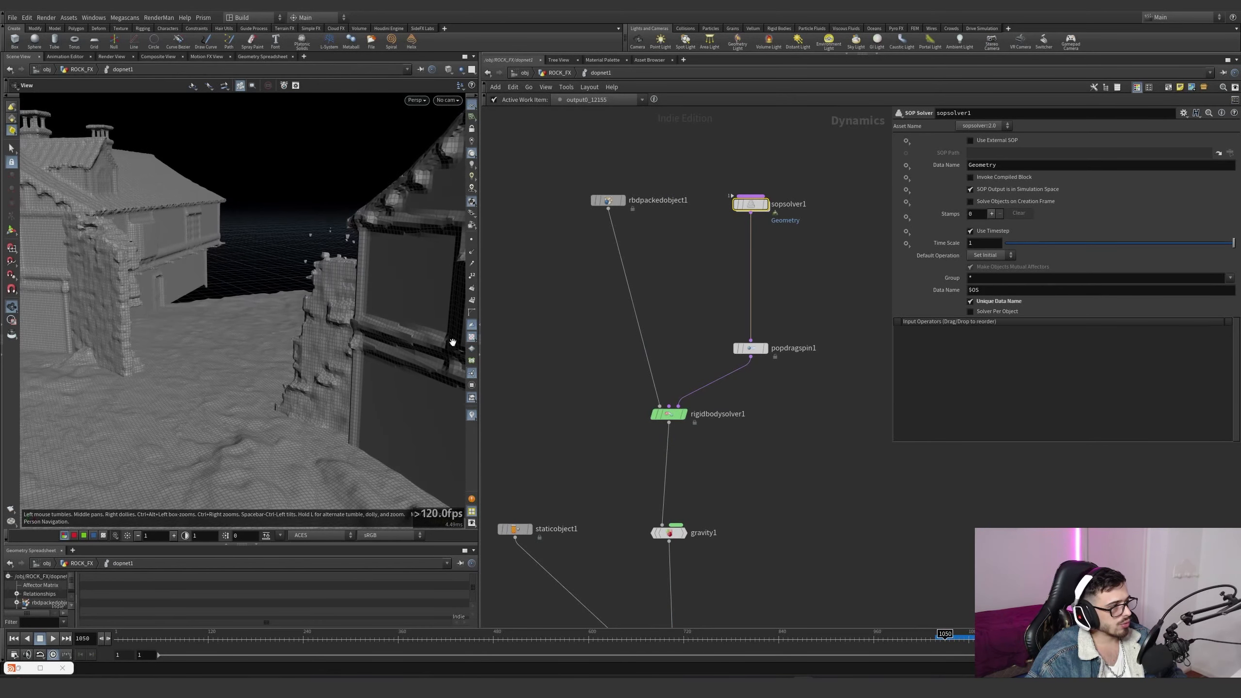
drag(922, 637, 957, 636)
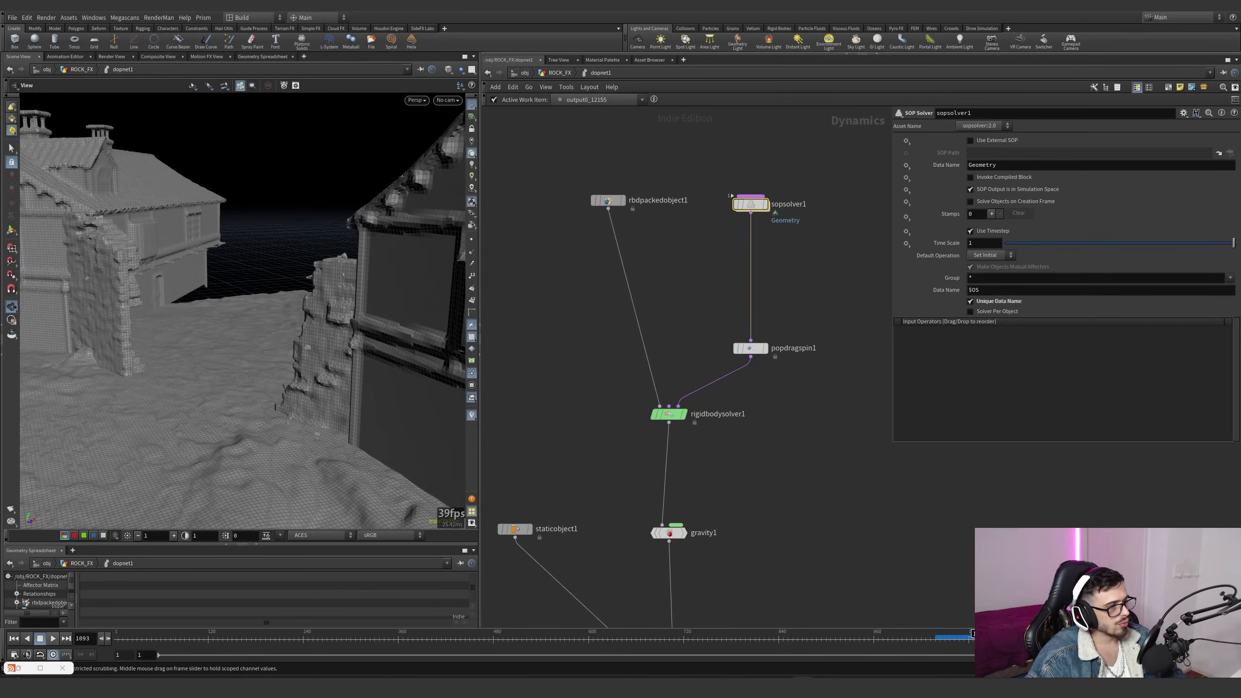
Examine the spinresist conditions in popdragspin1's VEX code and scrub the simulation further forward
drag(836, 308, 708, 382)
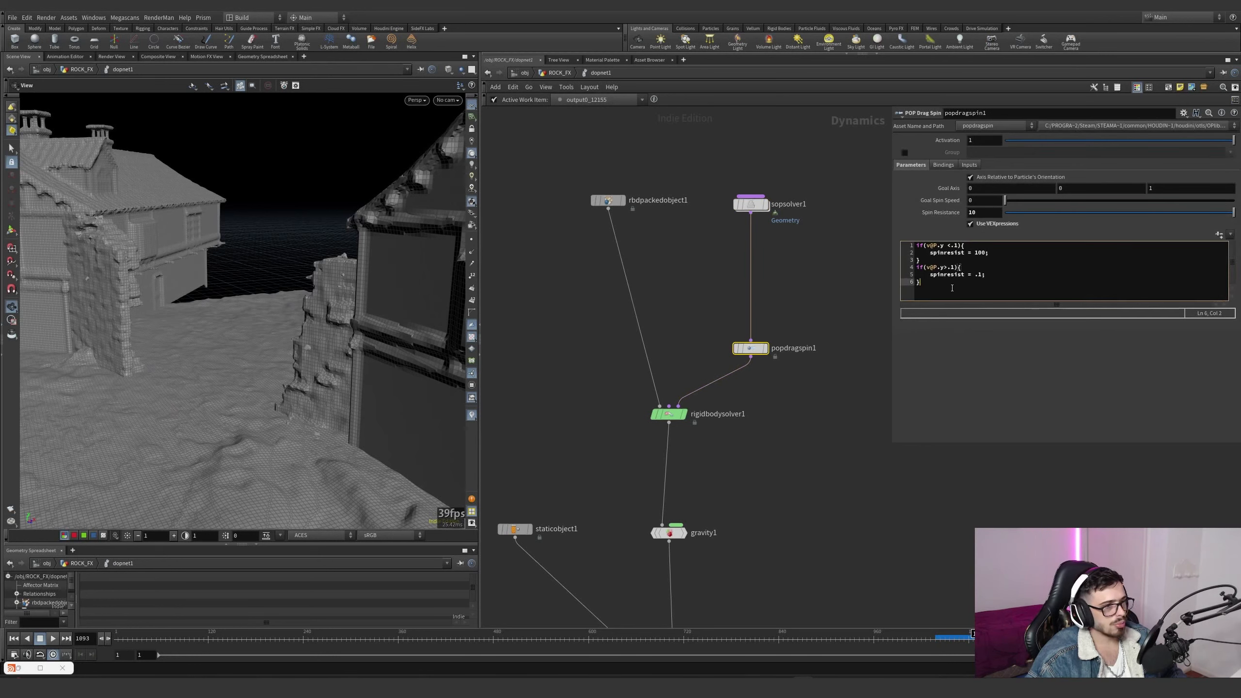
drag(928, 293, 904, 241)
click(942, 260)
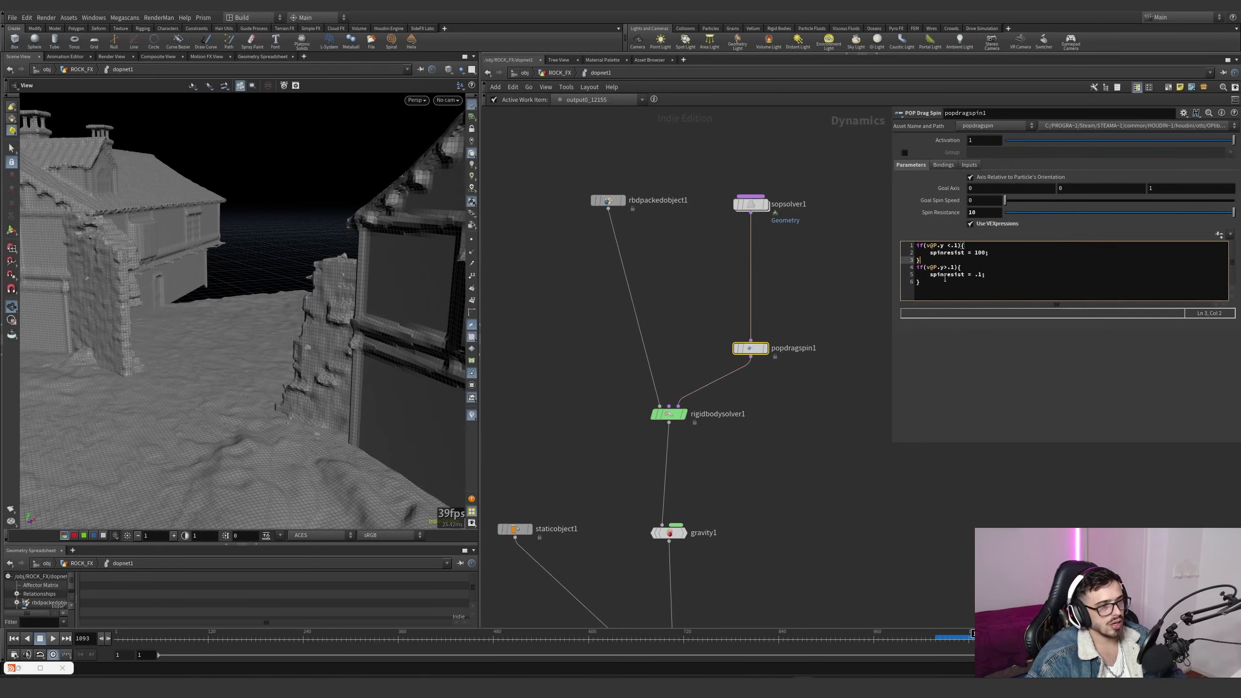
drag(1044, 638, 1064, 638)
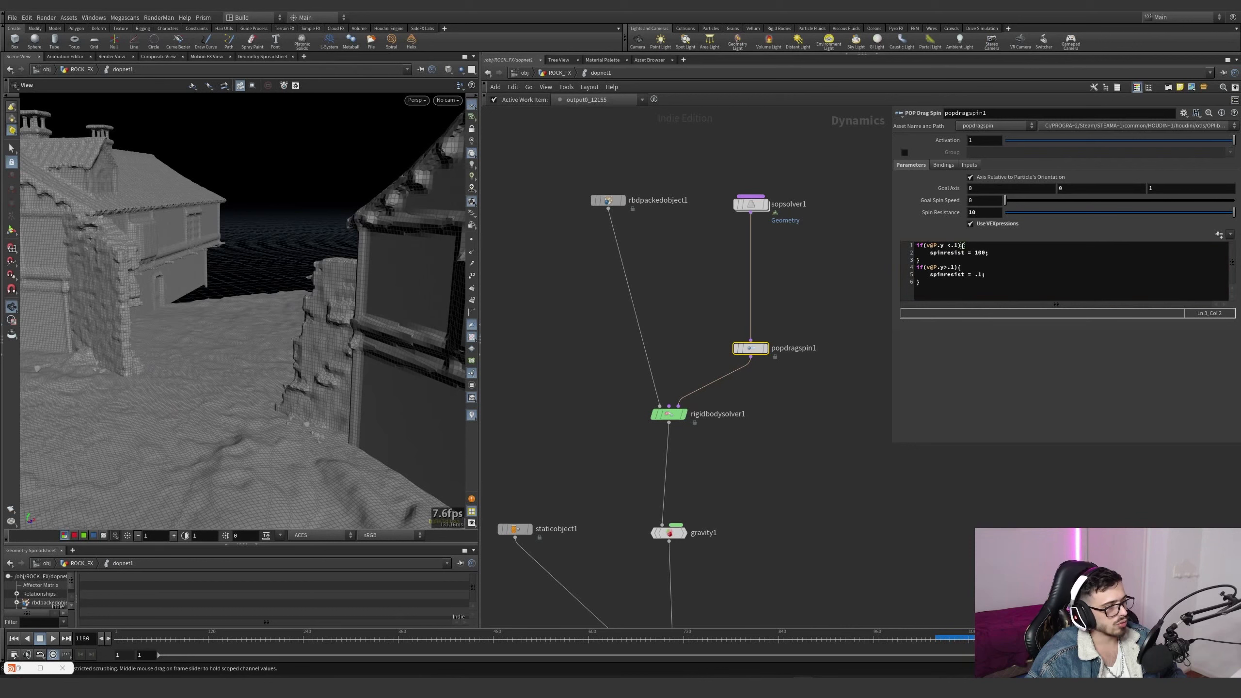
Frame the base of the broken wall up close and scrub the simulation forward to frame 1213
right_drag(282, 446, 515, 410)
right_drag(281, 406, 406, 382)
drag(1031, 638, 1077, 639)
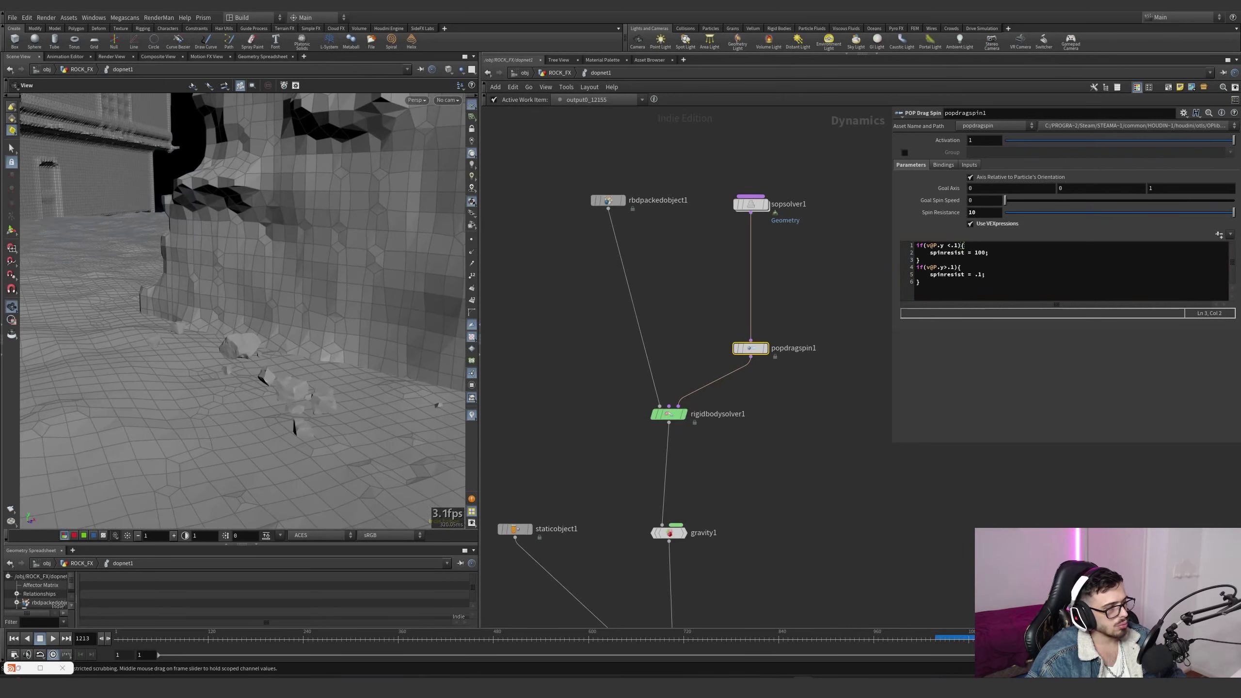
Check rbdpackedobject1's physical settings, then enter the sopsolver1 network
scroll(684, 499, down, 1)
click(684, 269)
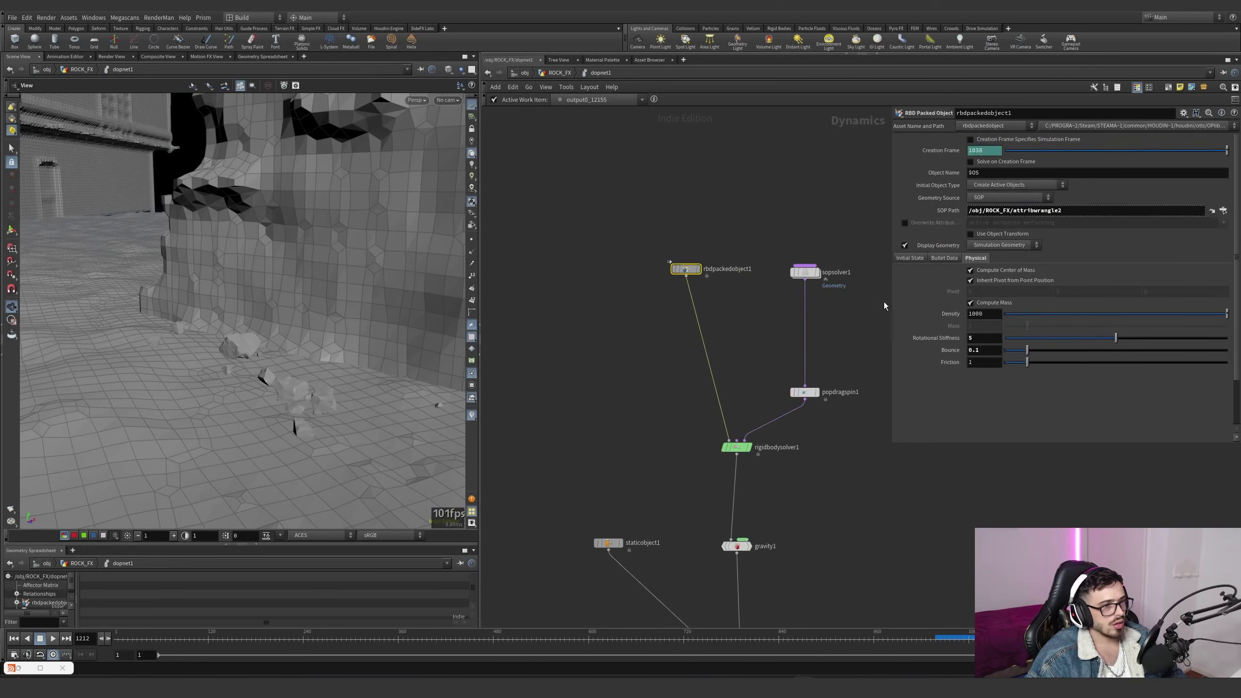
middle_drag(831, 324, 769, 355)
click(742, 304)
double_click(741, 304)
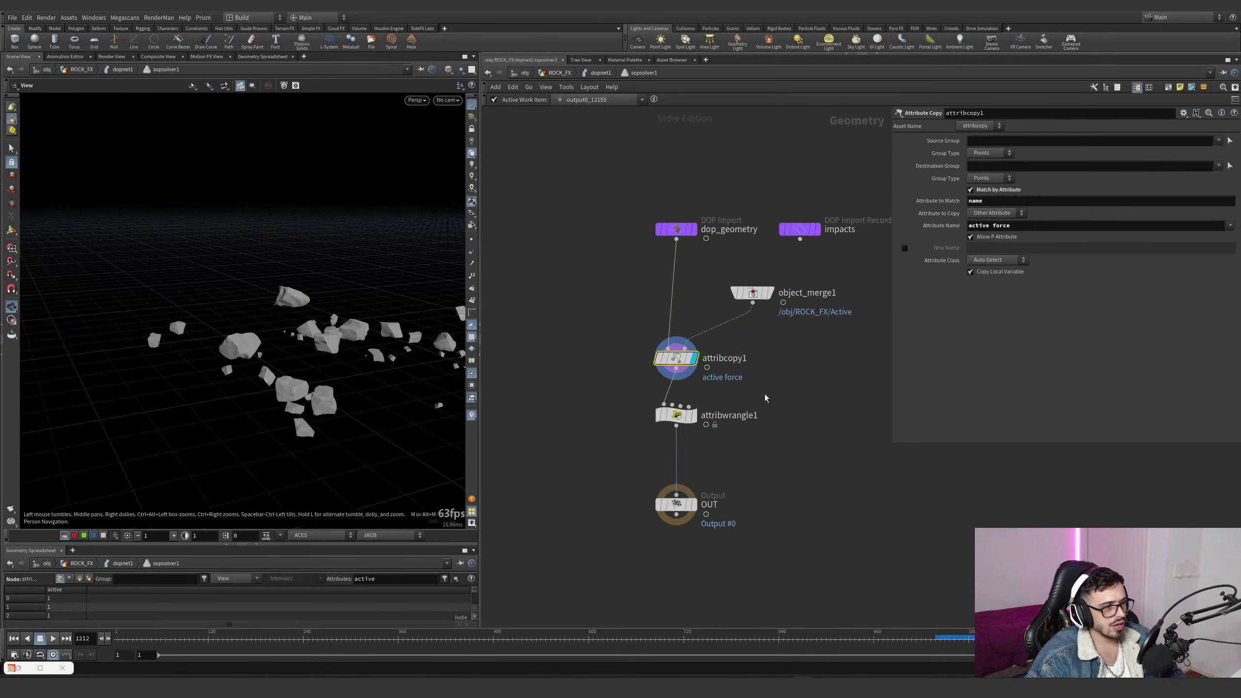
Go to frame 1044 and examine how attribwrangle1 multiplies the force by mass
click(940, 638)
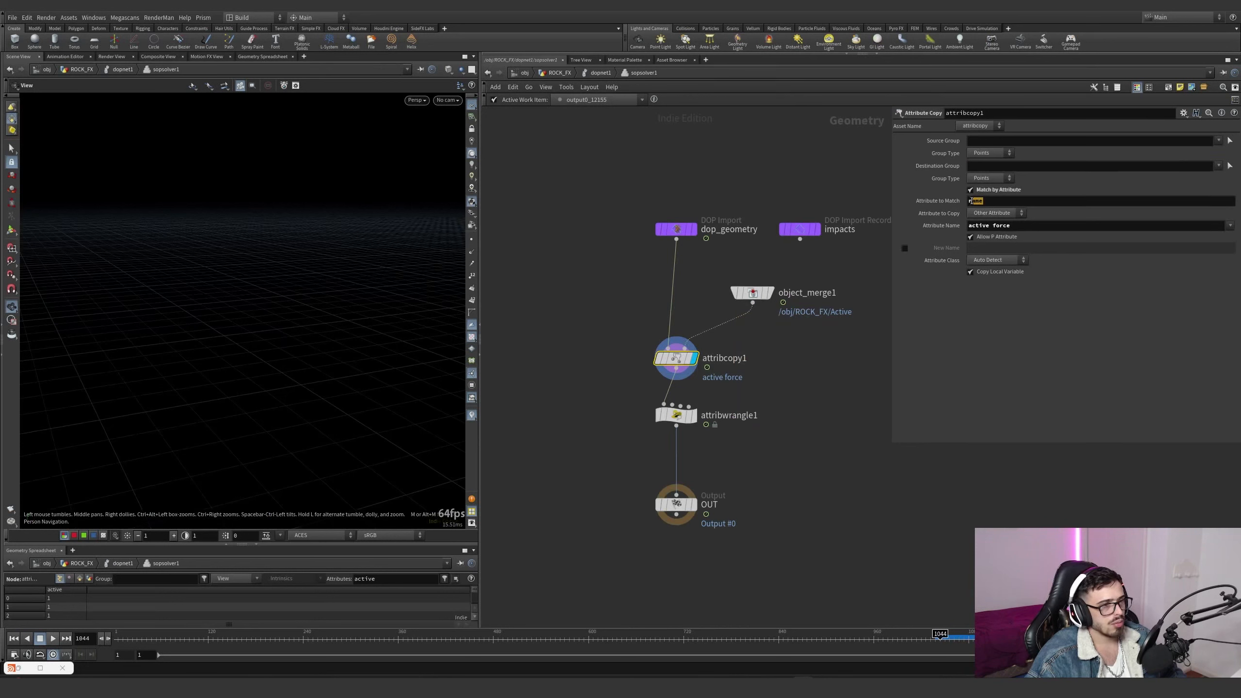
click(667, 415)
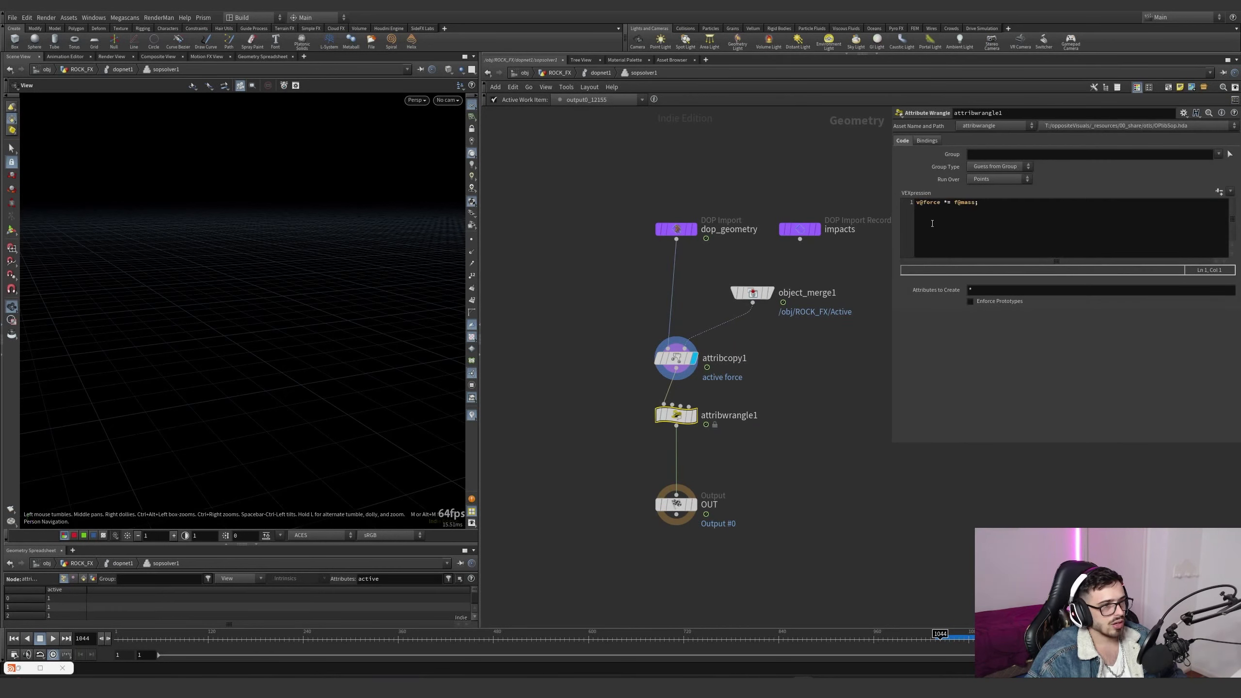
drag(941, 202, 976, 202)
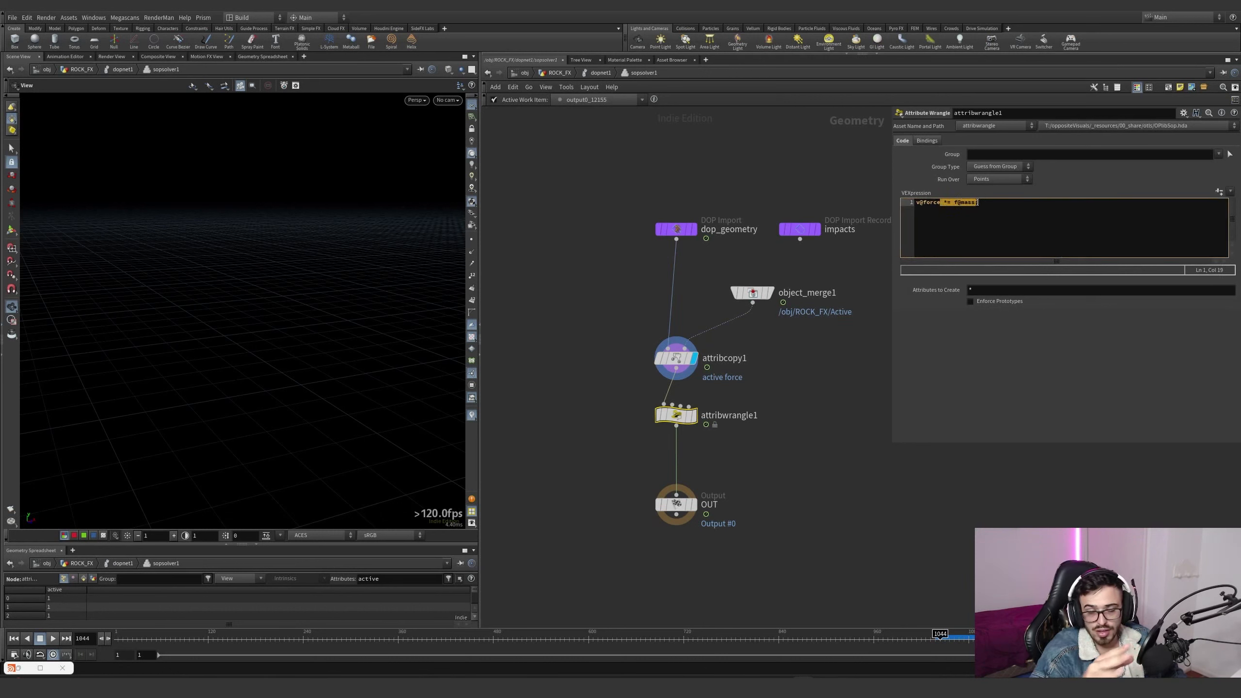
click(939, 202)
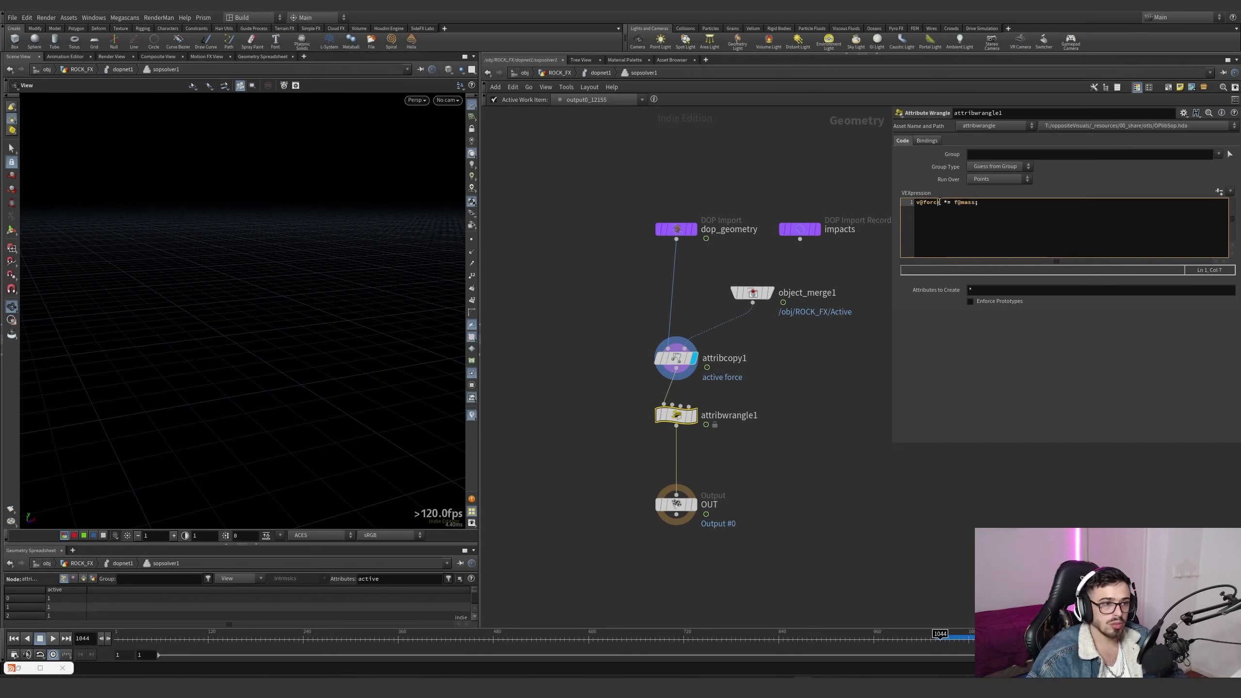
drag(978, 202, 943, 210)
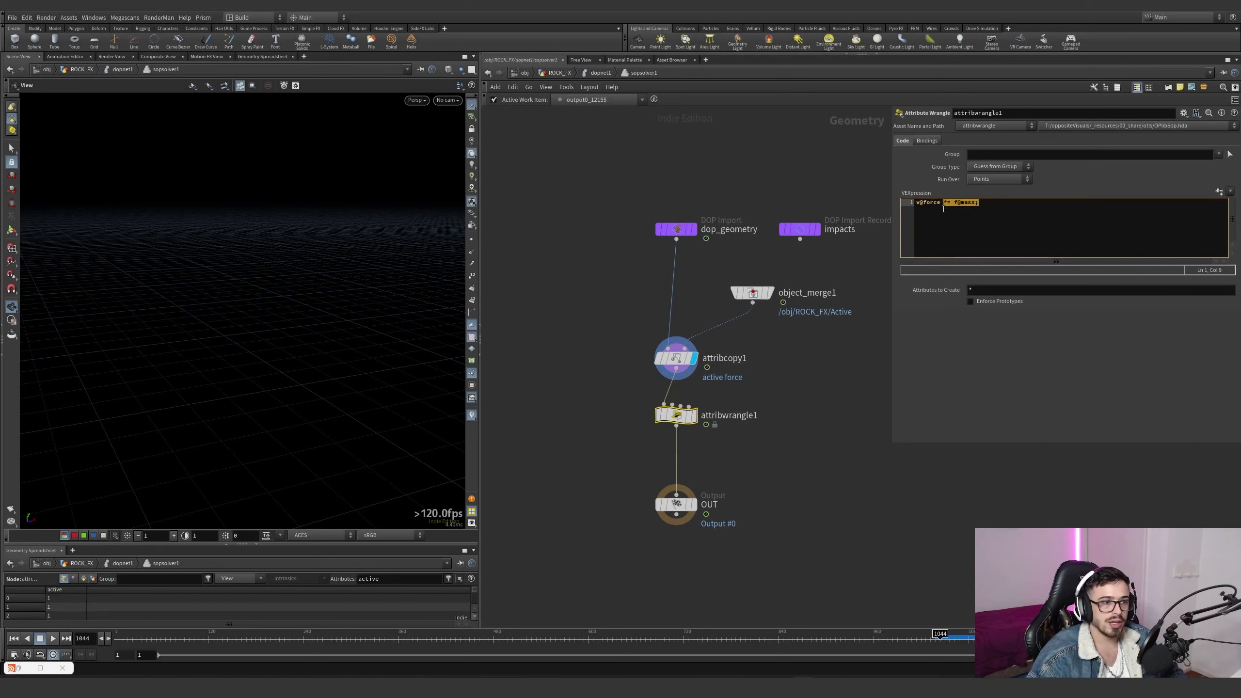
Return to the ROCK_FX network and display add1's output at frame 1071 with point markers shown
click(562, 73)
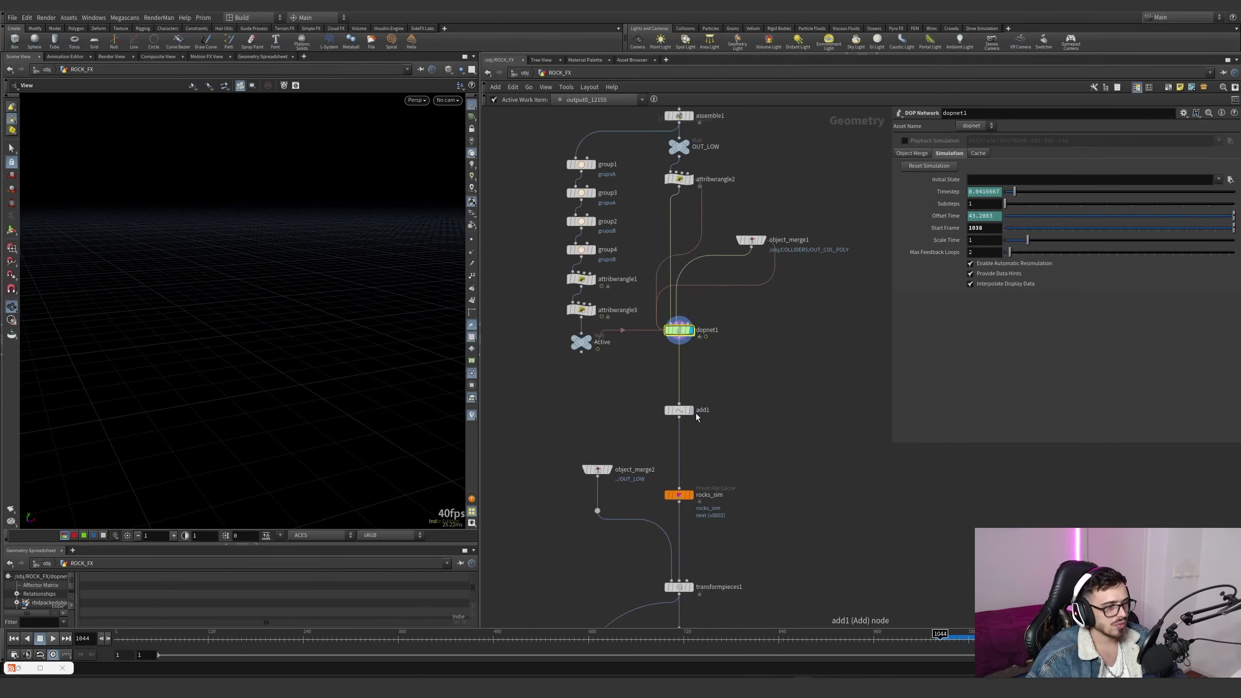
click(691, 411)
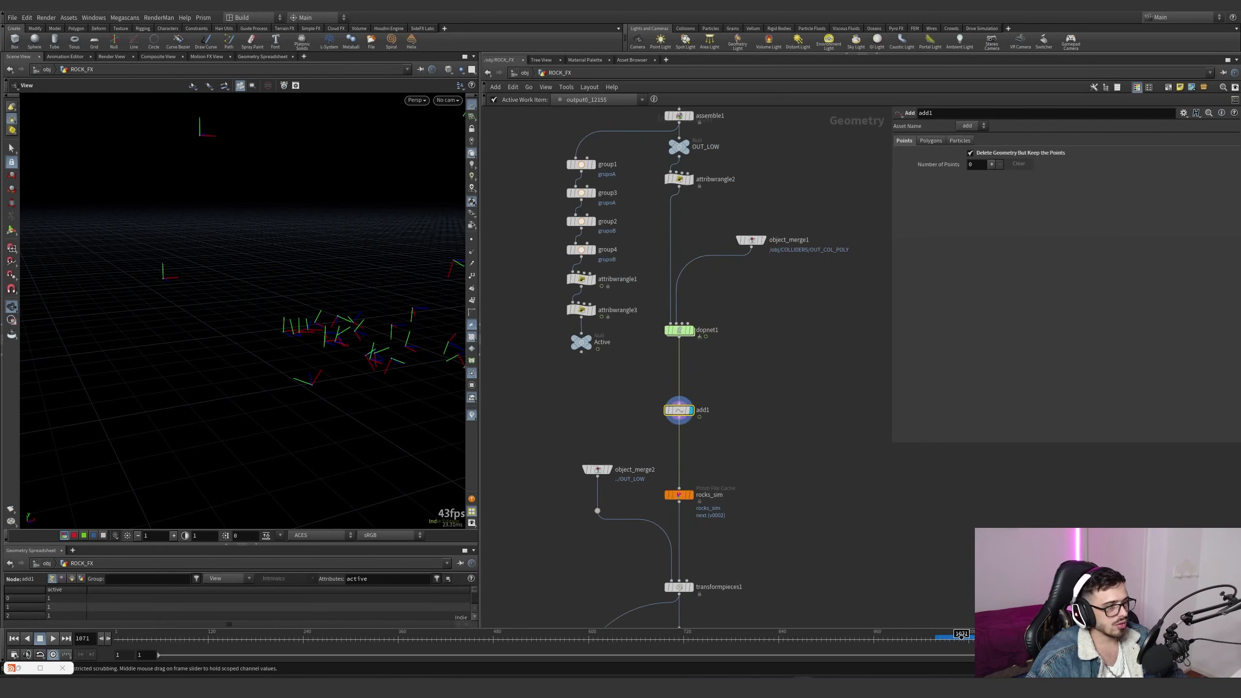
click(471, 239)
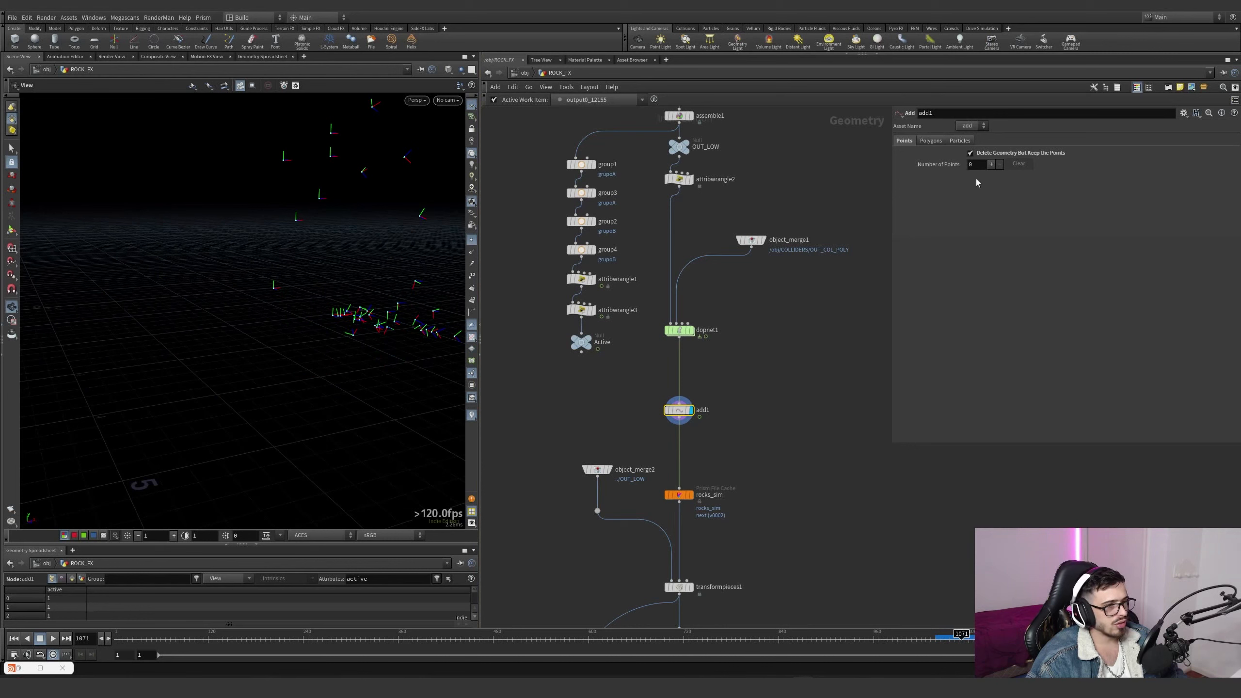
Display rocks_sim, object_merge2 and transformpieces1 in turn, and inspect the rocks_sim file cache settings
click(690, 494)
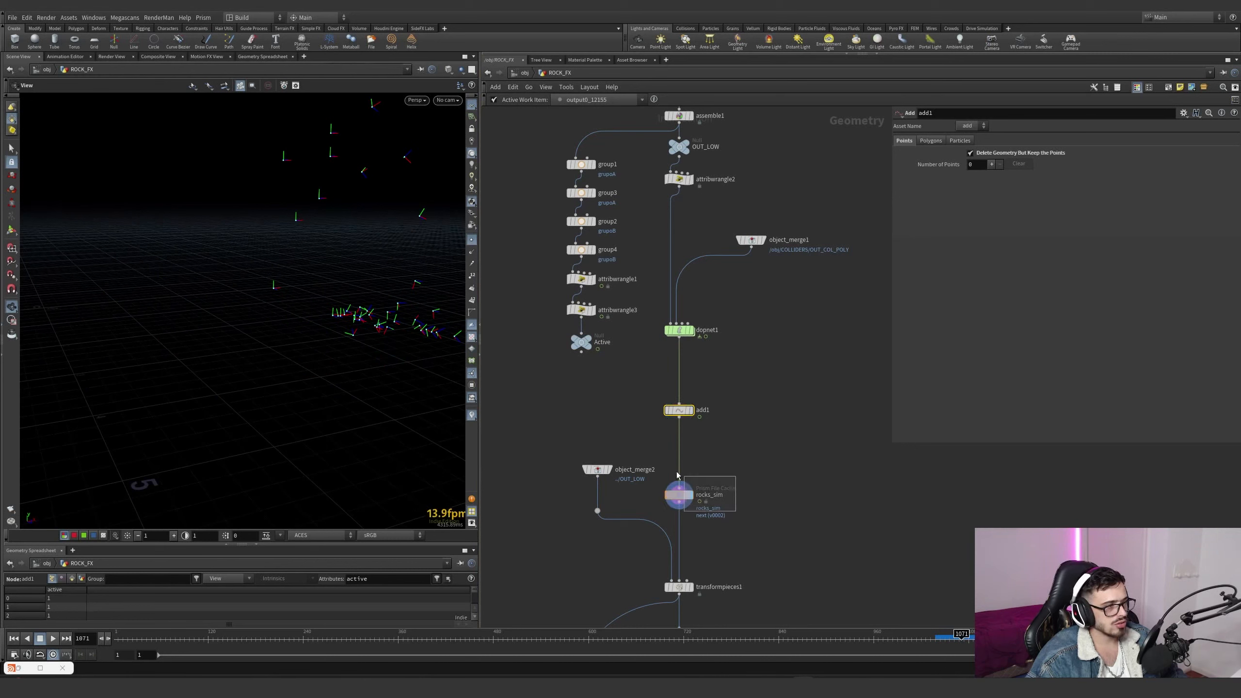
middle_drag(681, 453, 675, 366)
click(604, 383)
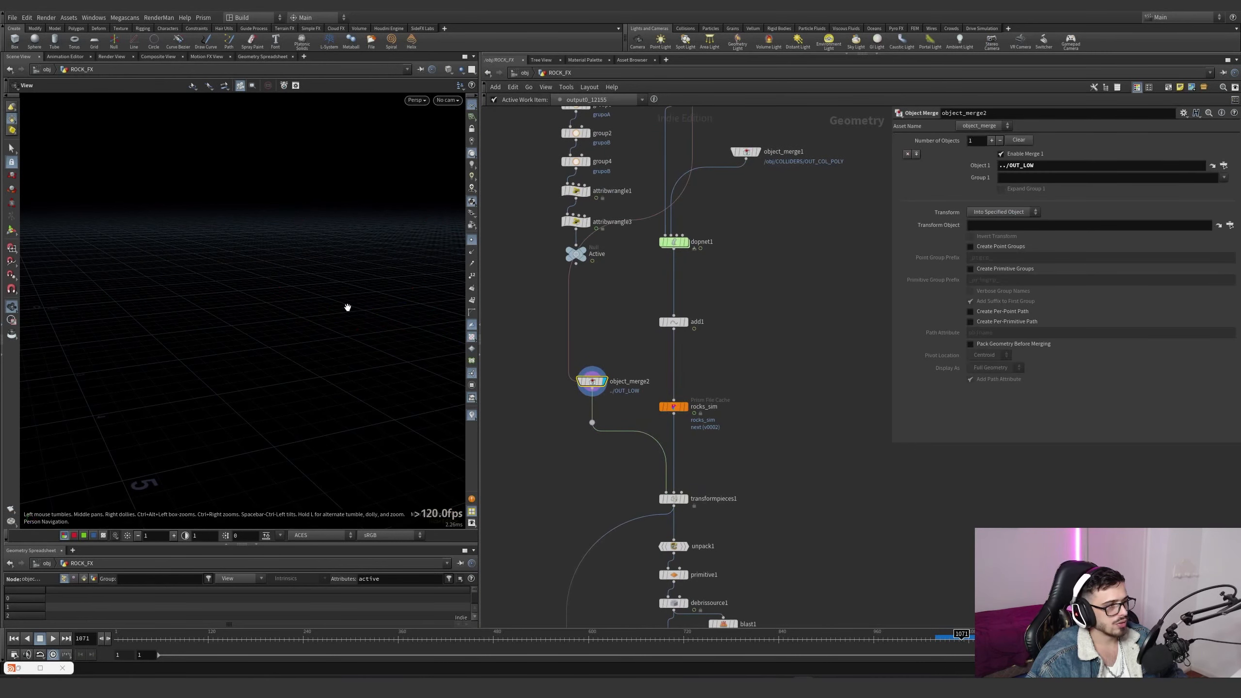
scroll(687, 460, up, 3)
click(686, 529)
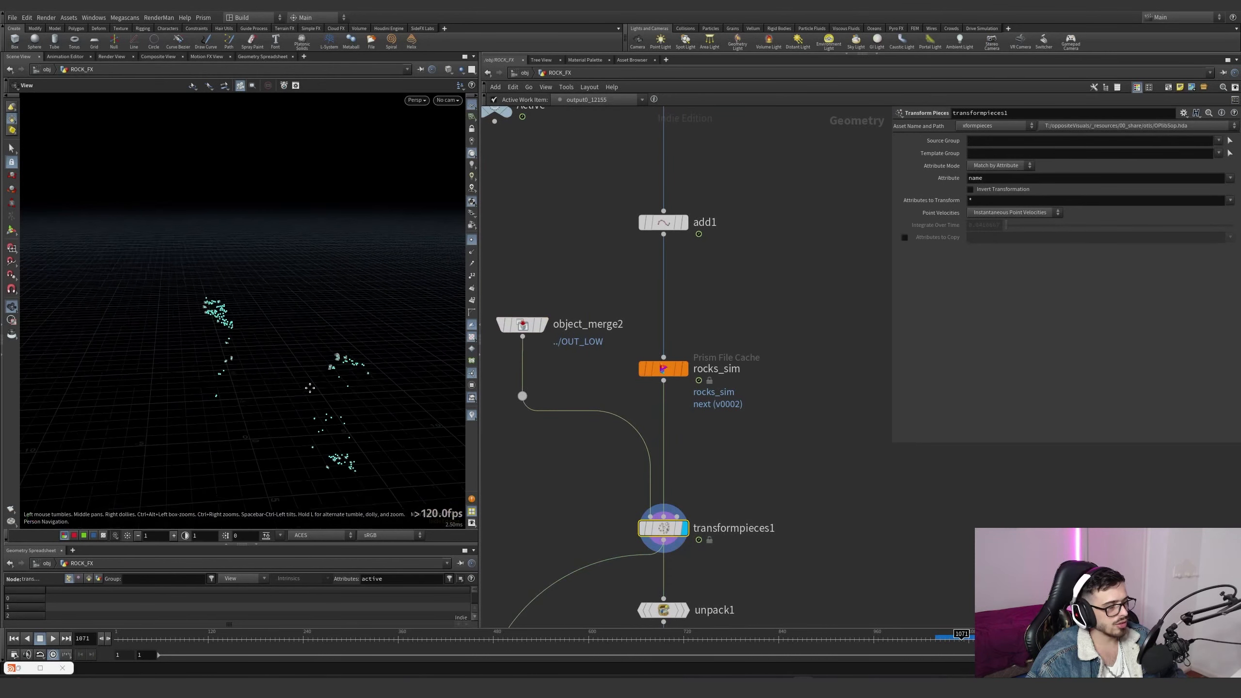
middle_drag(720, 503, 702, 405)
key(Up)
scroll(761, 381, down, 8)
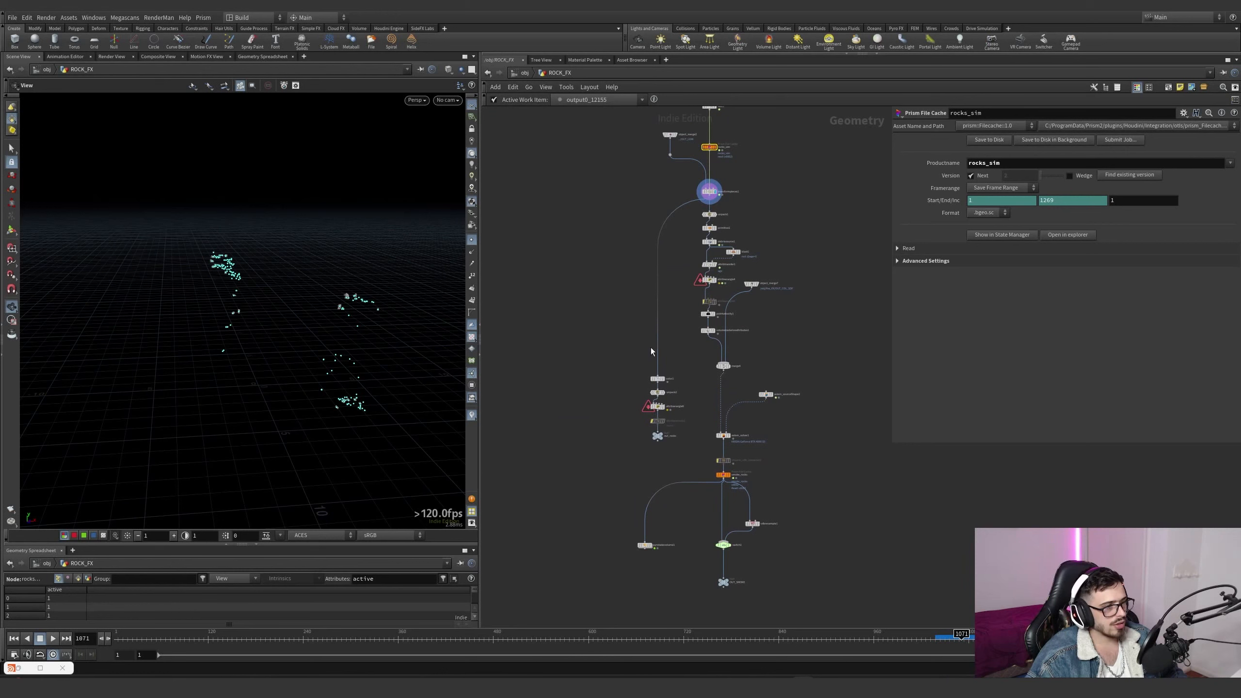
Inspect primitive1's scale settings and display the debris points scattered by debrissource1 around frame 1064
scroll(716, 224, up, 5)
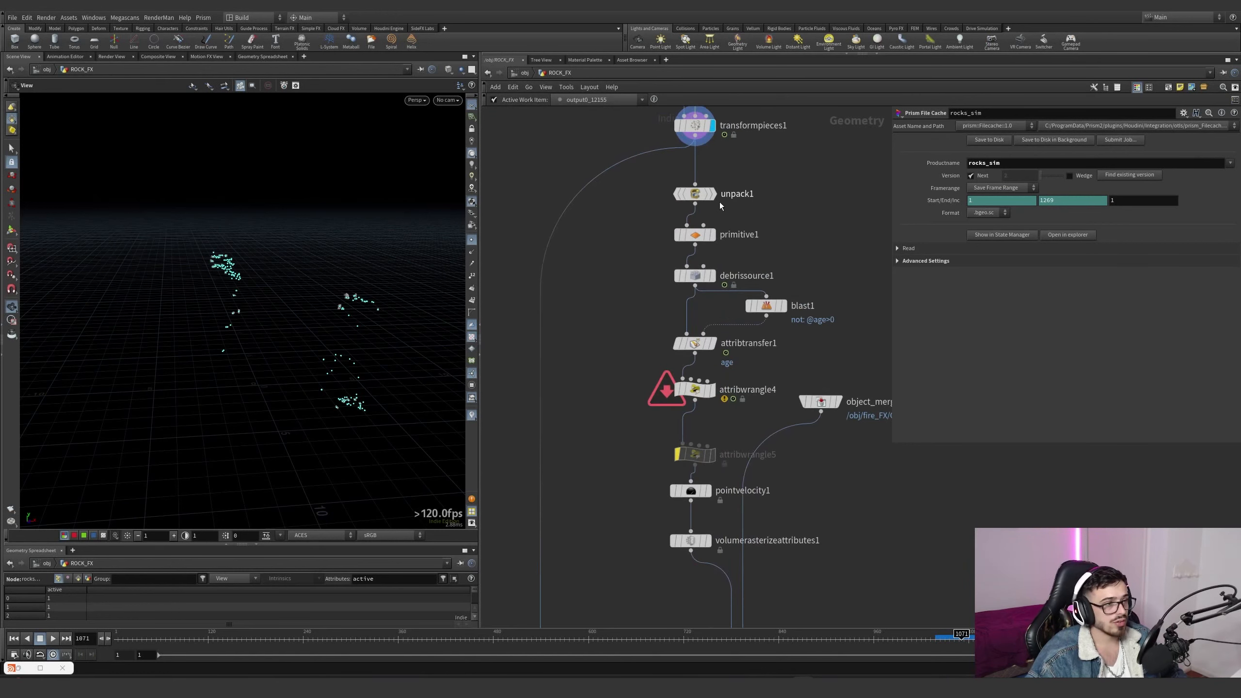
click(708, 235)
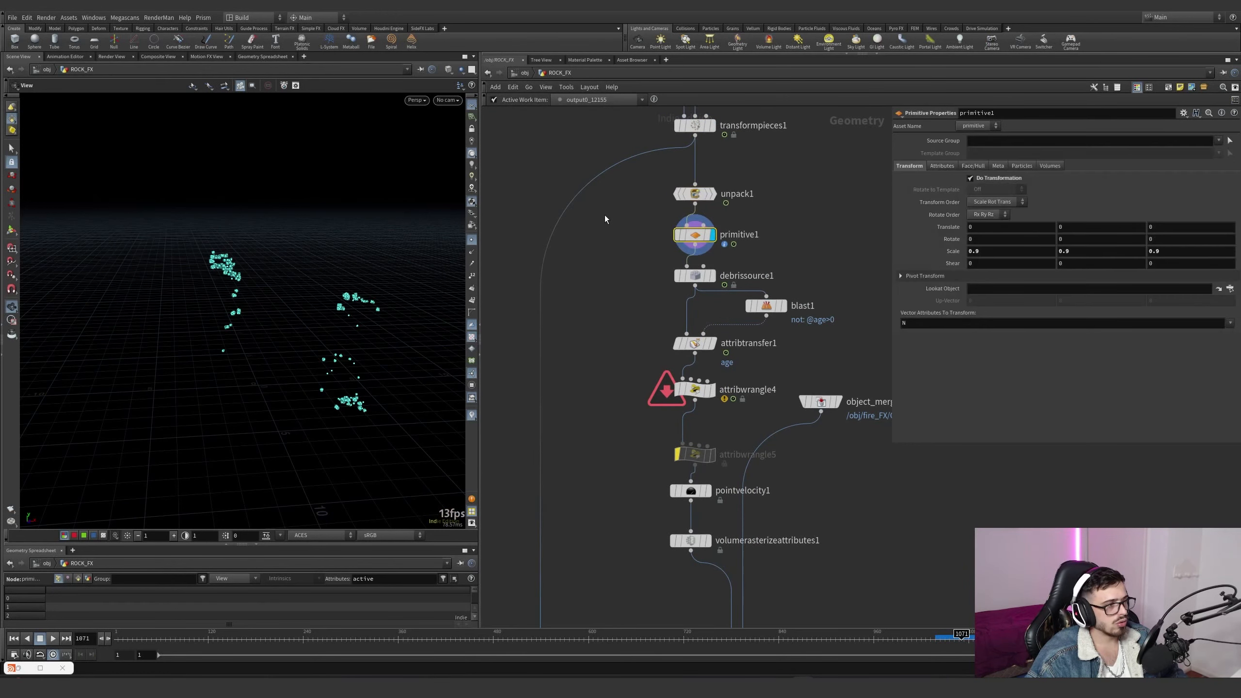
scroll(343, 325, up, 5)
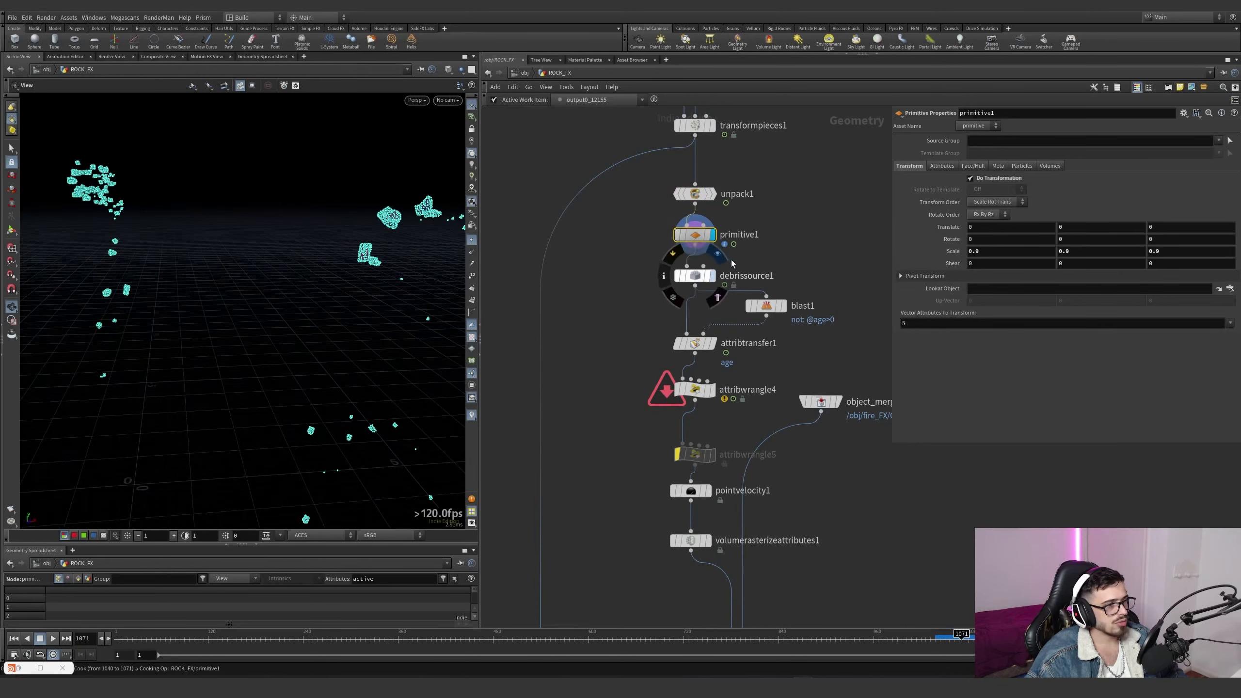
click(718, 261)
click(951, 637)
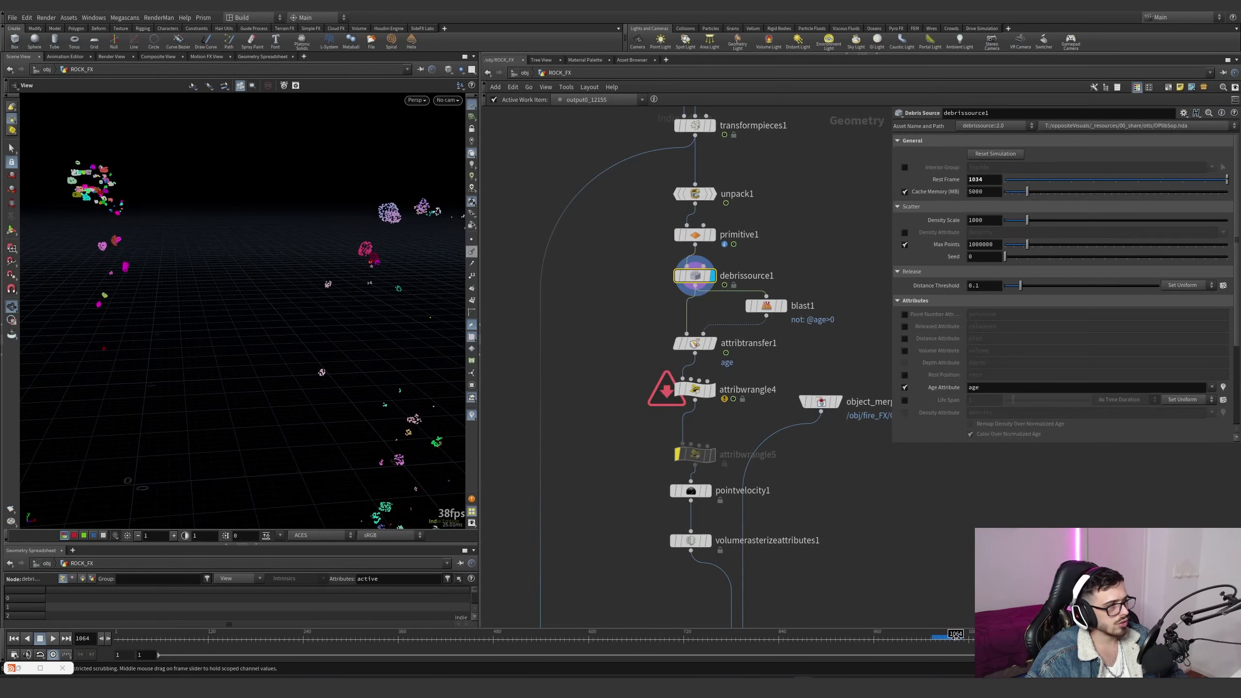
click(785, 305)
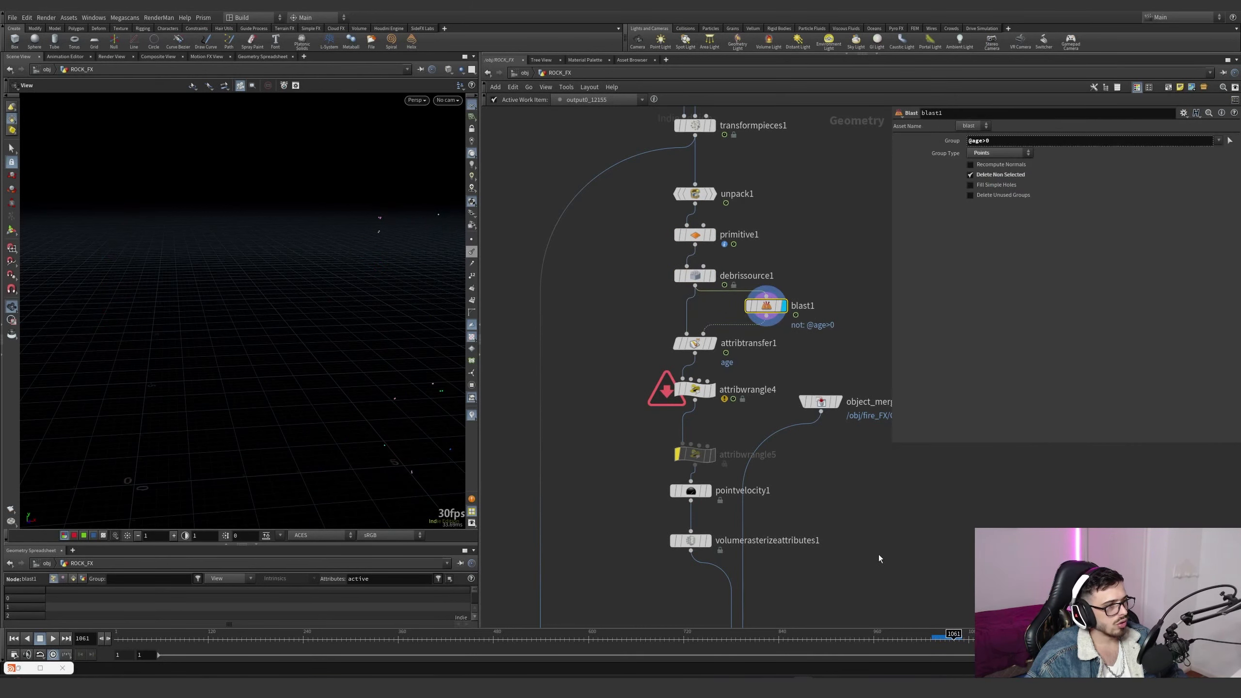
click(950, 637)
drag(951, 634, 951, 635)
Display attribtransfer1 and visualize its age attribute in the viewport from the node info
click(712, 343)
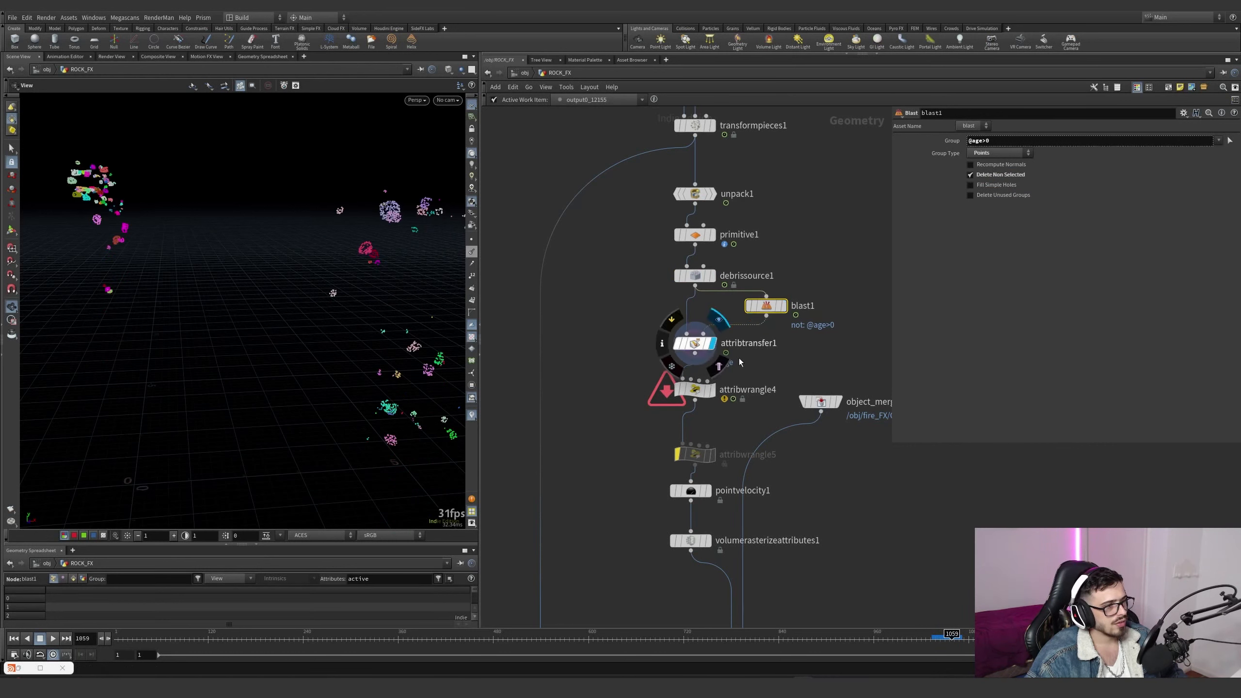
middle_click(690, 347)
click(757, 328)
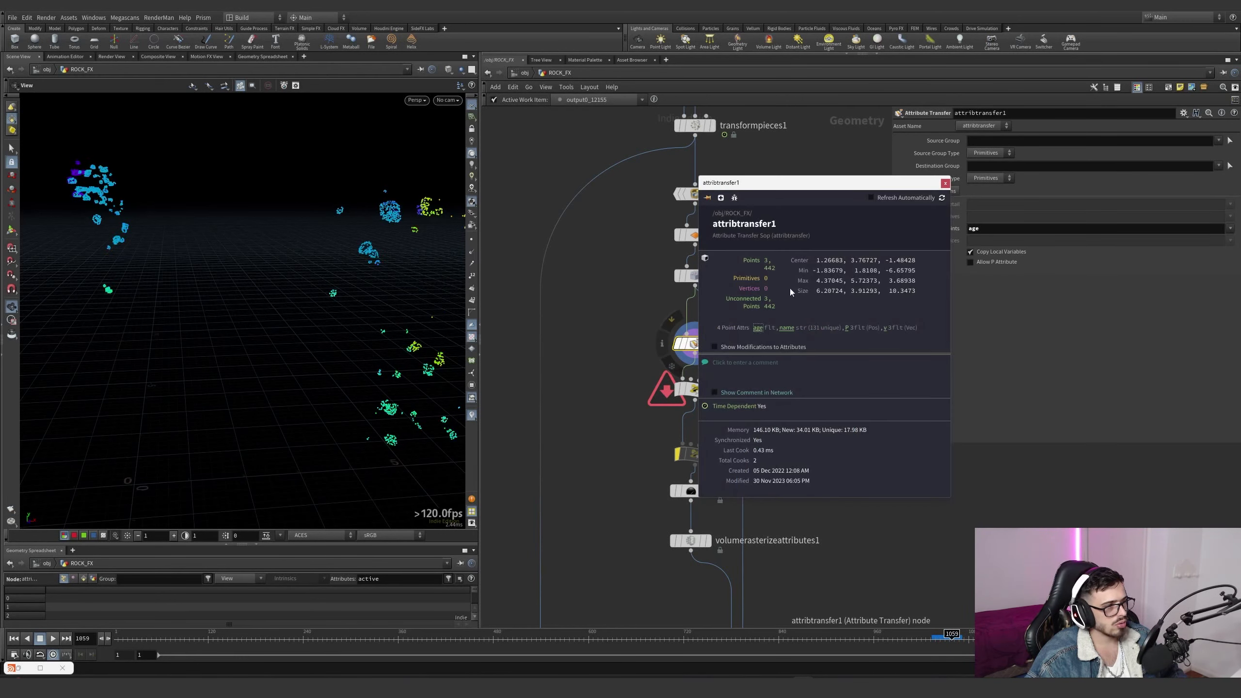
click(944, 184)
Examine the density and pressure expressions in attribwrangle4, including the fit ranges based on velocity length and age
click(693, 387)
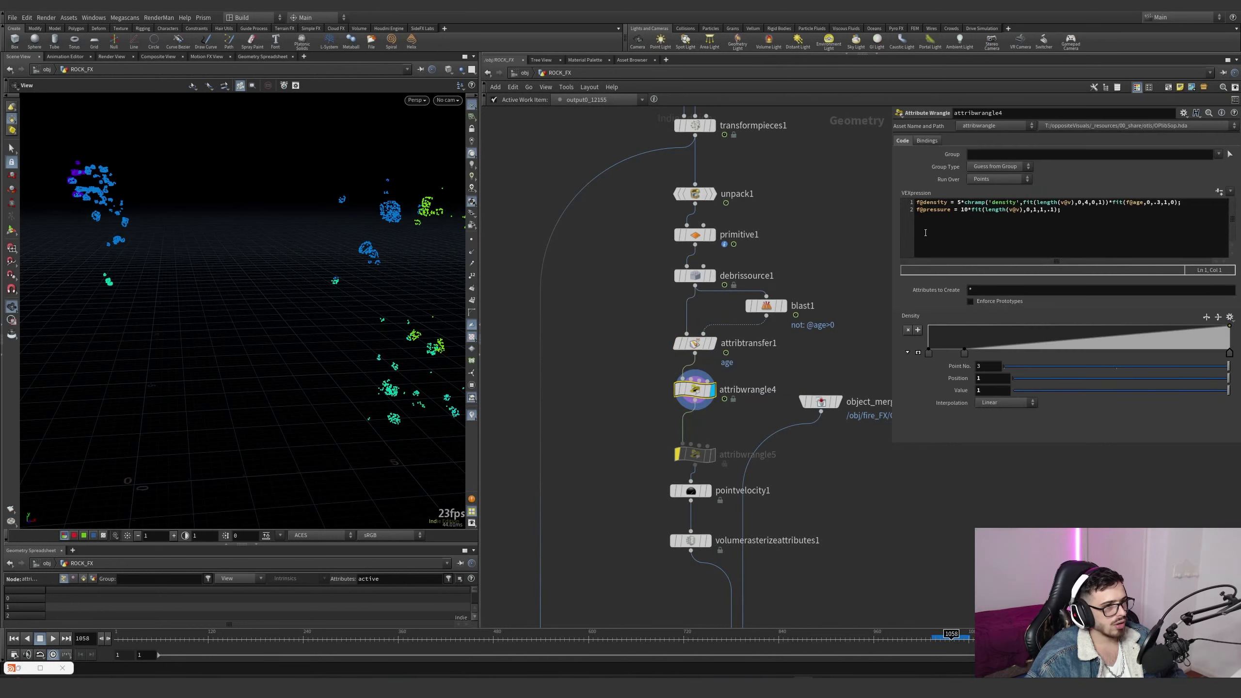
drag(956, 202, 1162, 202)
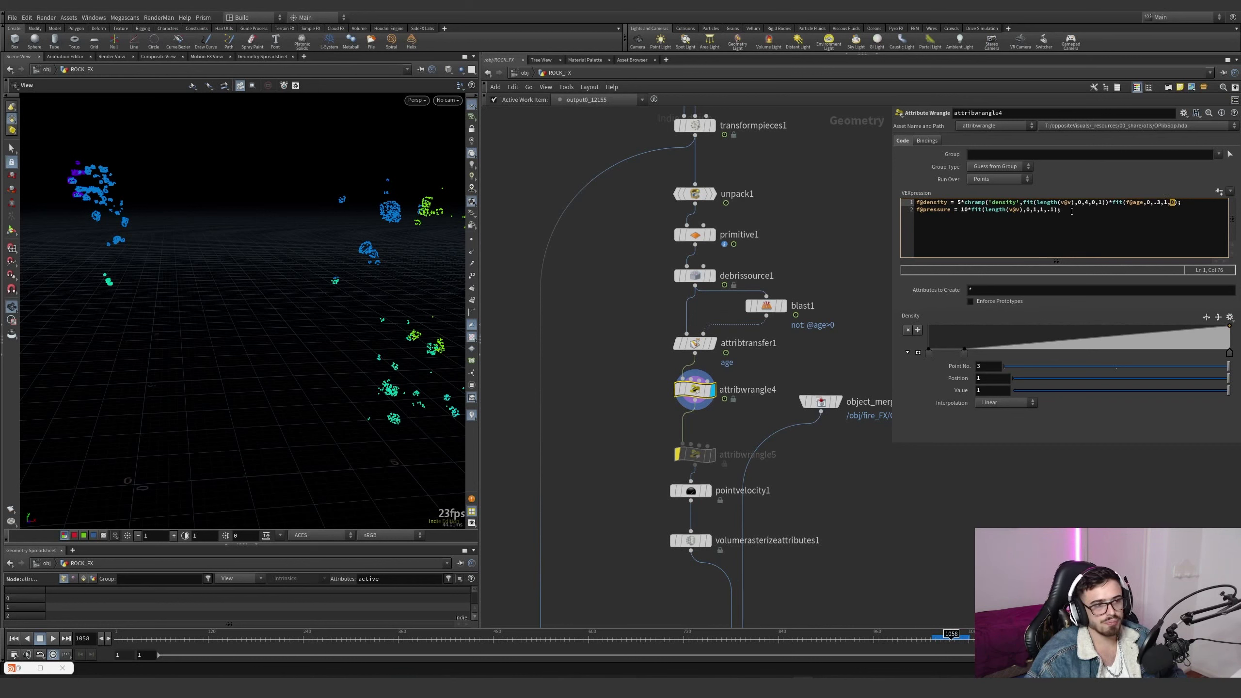
drag(1071, 211, 925, 210)
click(993, 212)
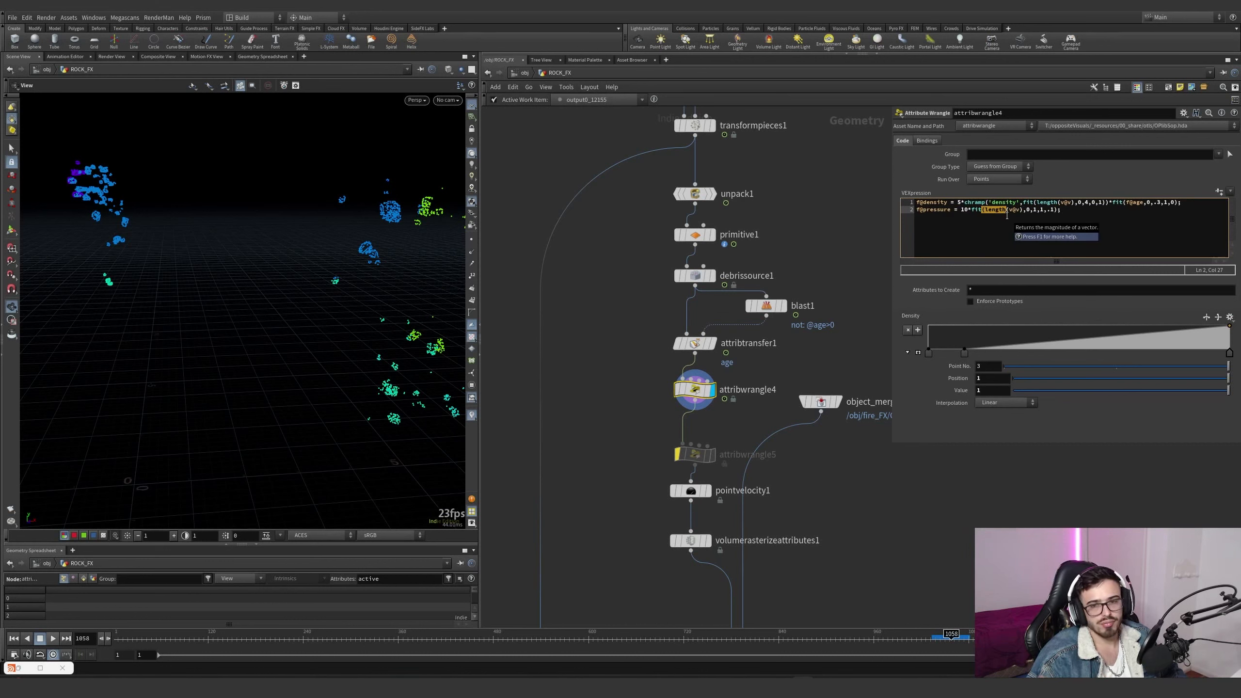
drag(1067, 211, 1033, 213)
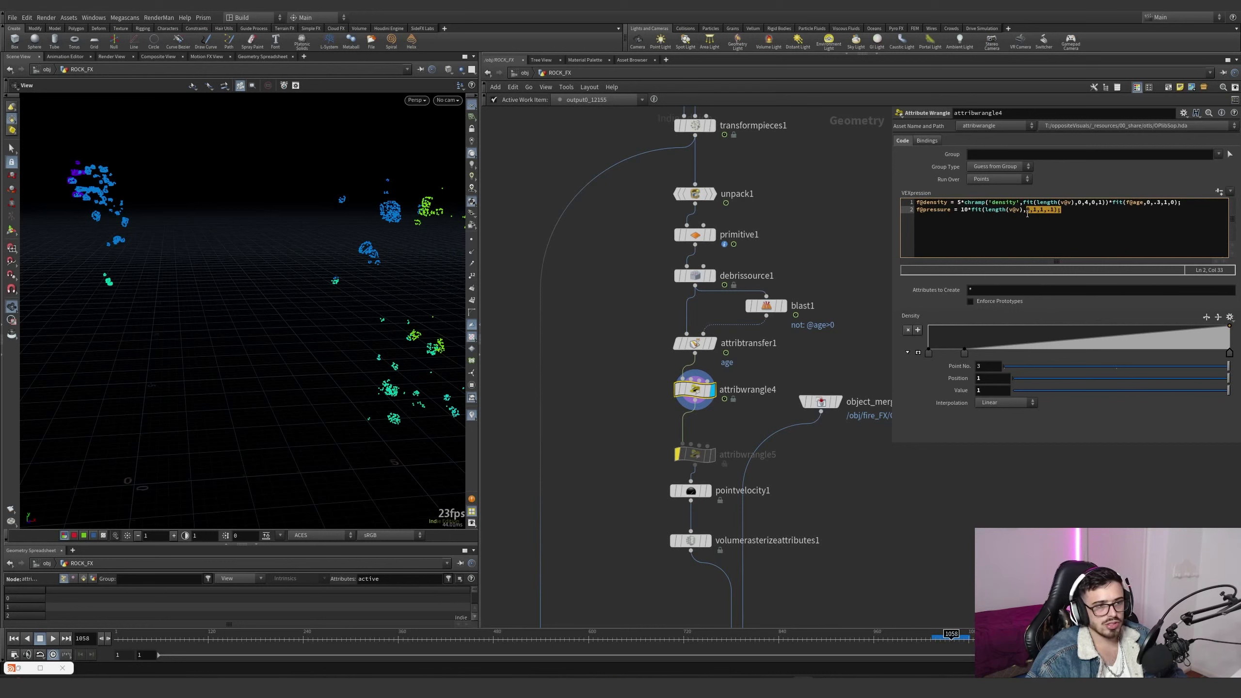
click(1045, 211)
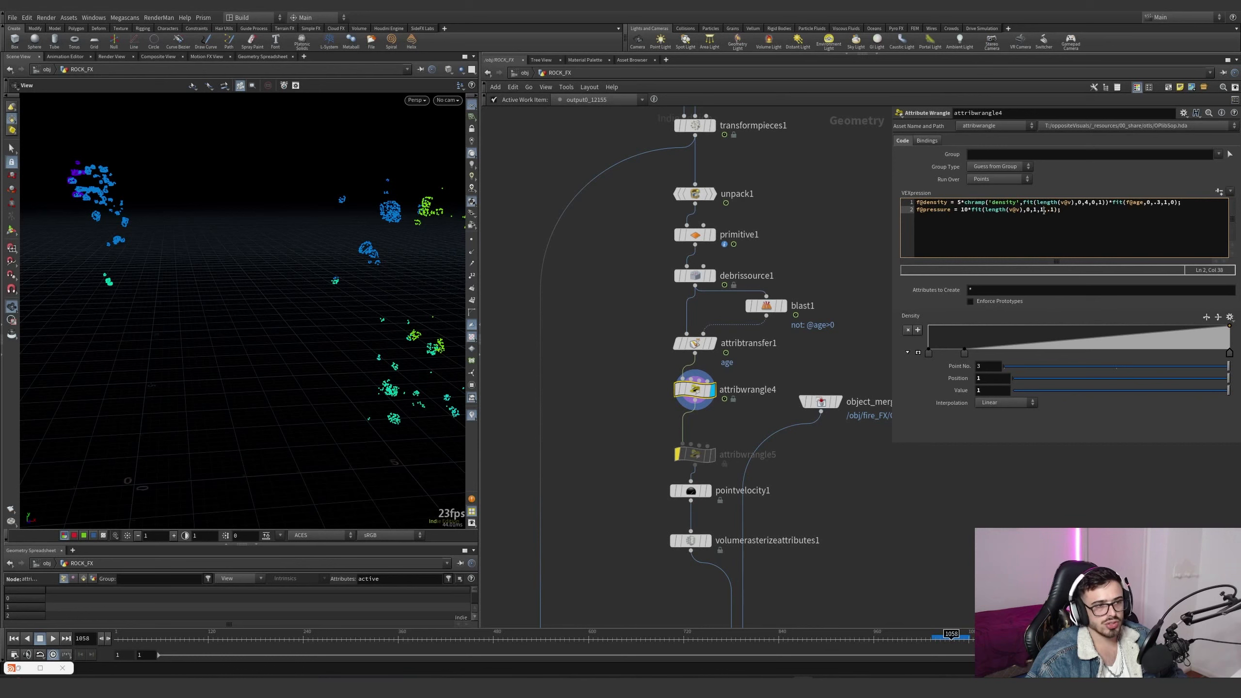
Visualize attribwrangle4's density attribute from the node info and scrub the simulation forward from frame 1042
click(664, 389)
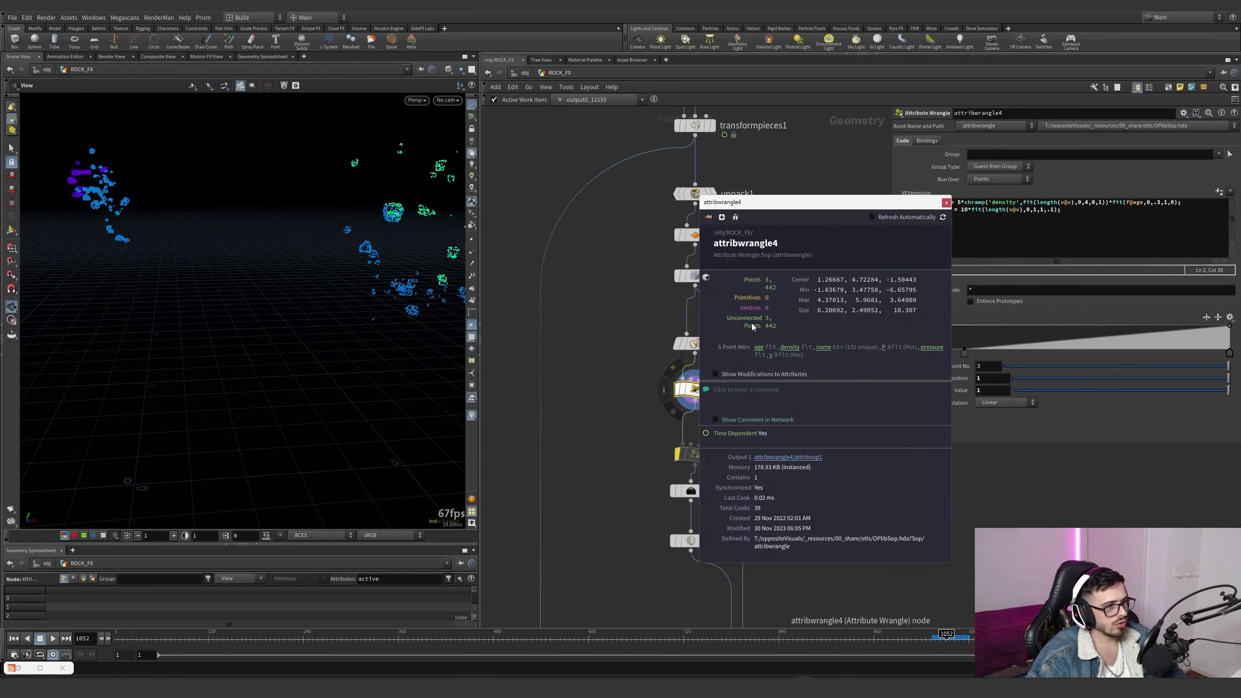
click(790, 347)
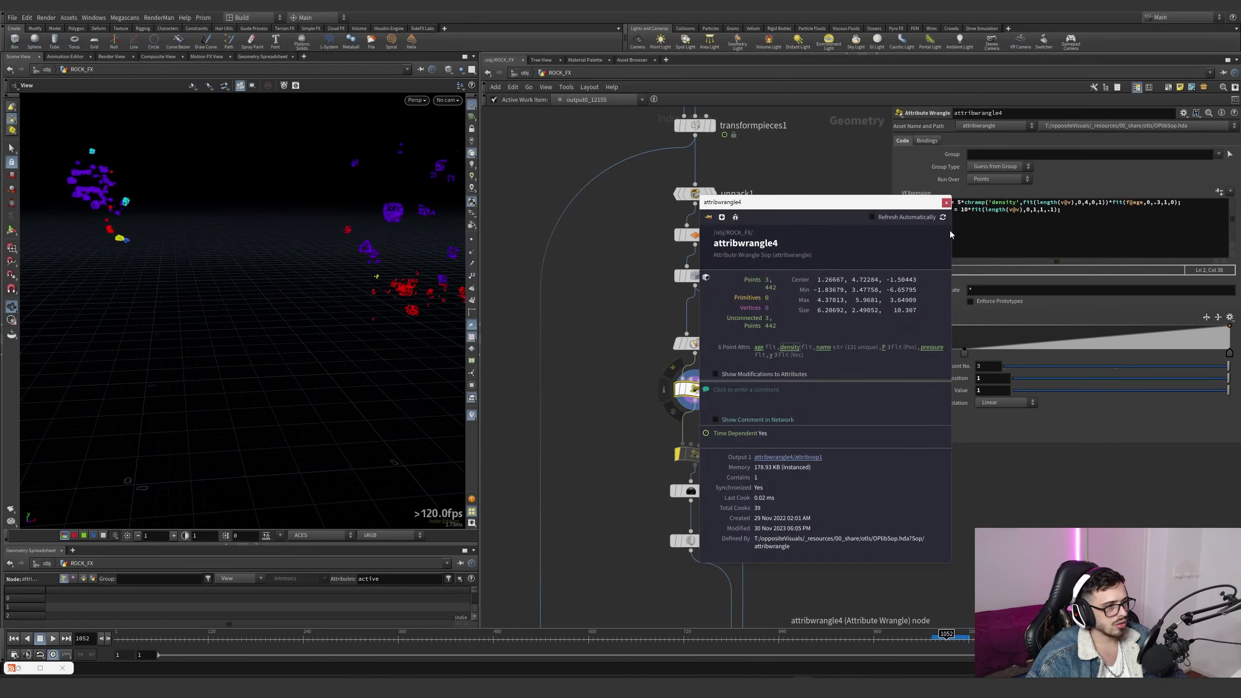
click(946, 202)
click(938, 637)
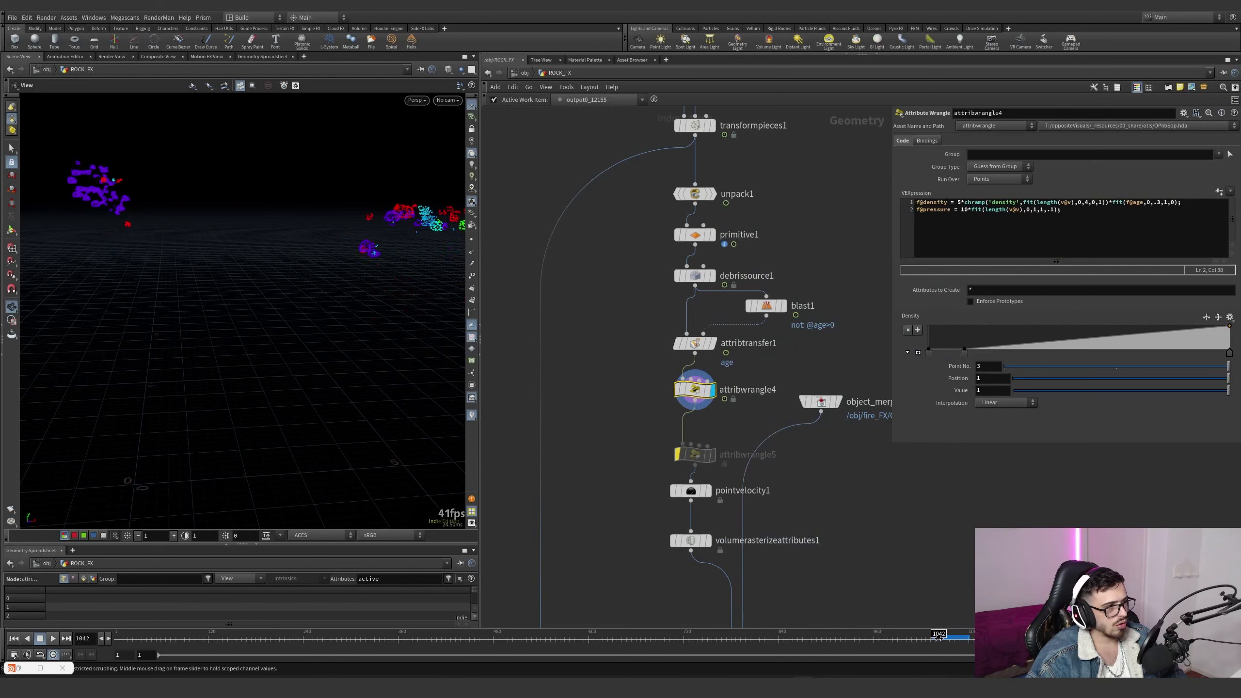
drag(938, 636, 997, 643)
Display pointvelocity1 with point trails shown and compare the velocities with the node bypassed
click(690, 490)
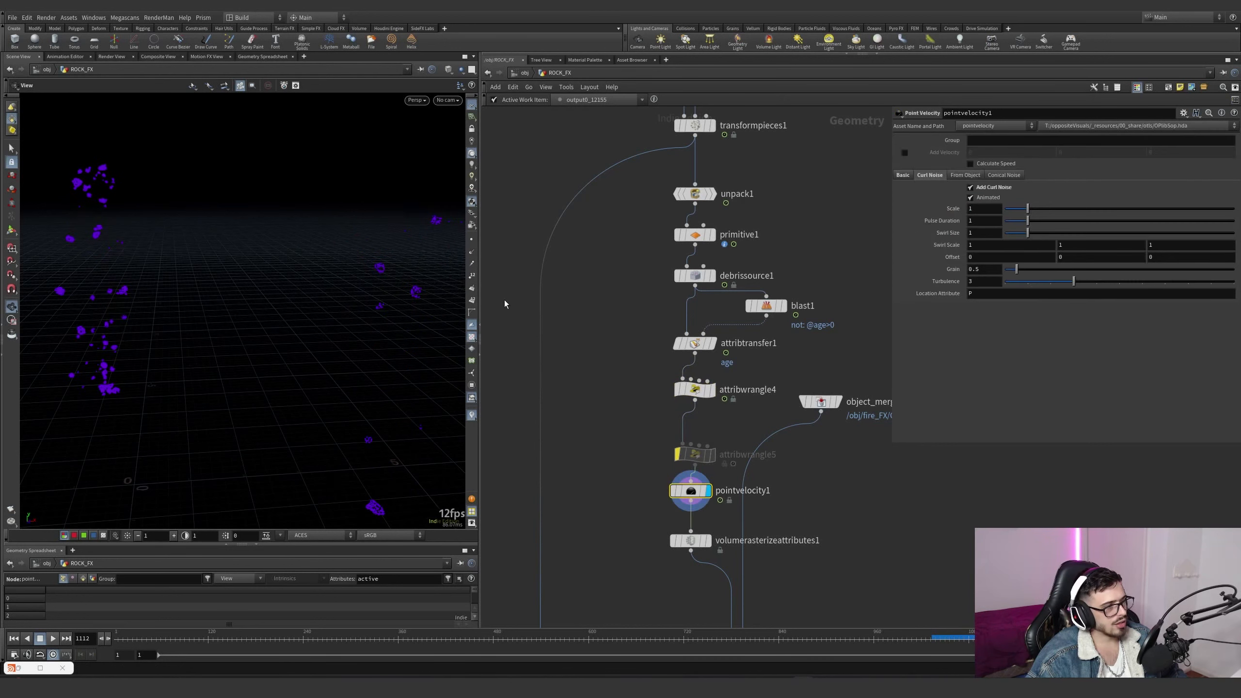
click(472, 264)
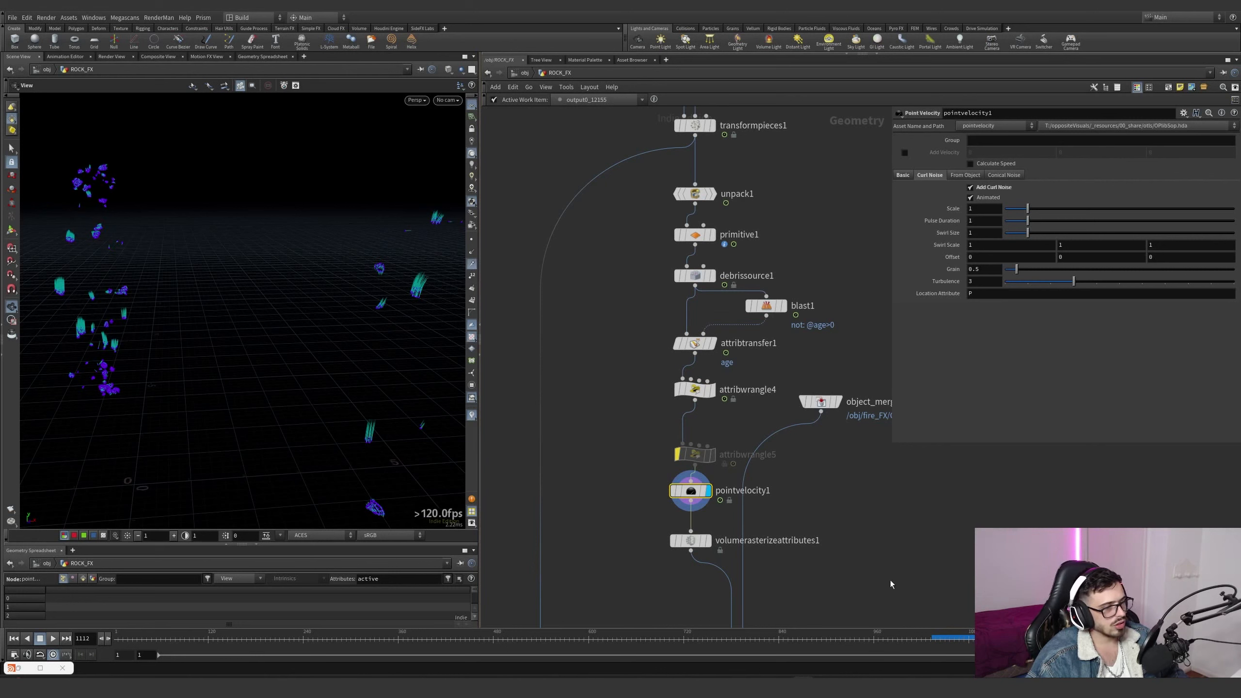
mouse_move(658, 474)
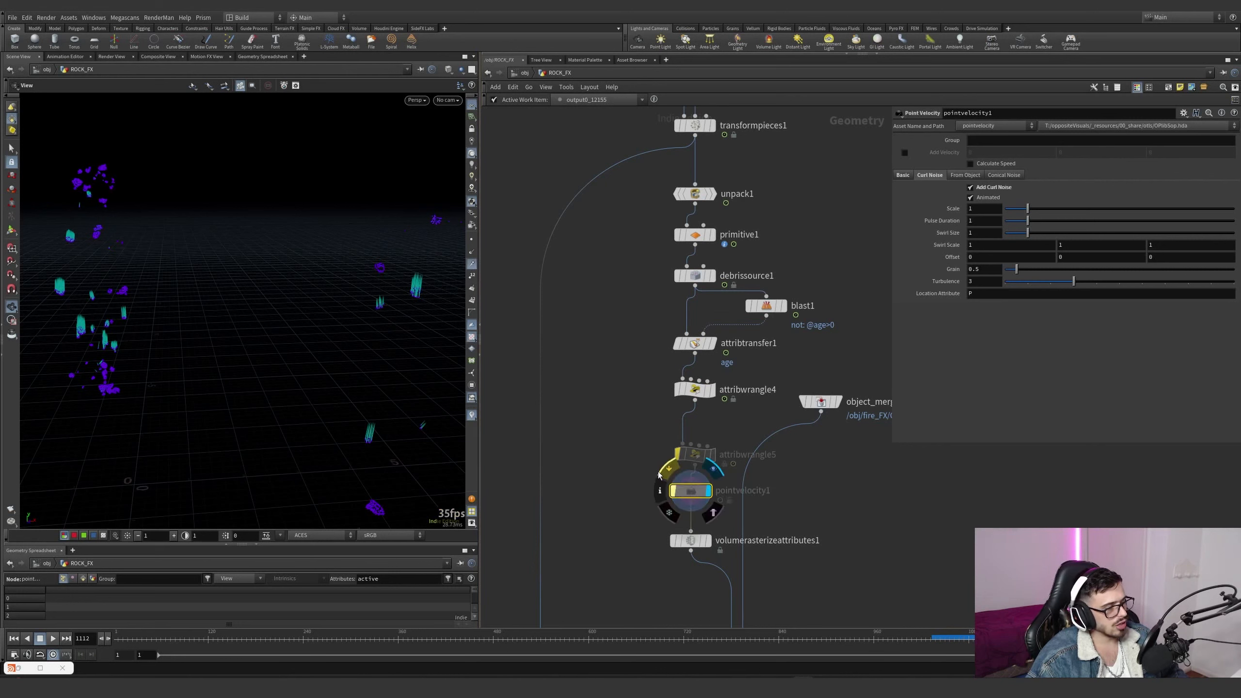
Display volumerasterizeattributes1, scrub to frame 1061 to view its volumes, and bring the merge and smoke solver nodes into view
click(707, 540)
click(690, 540)
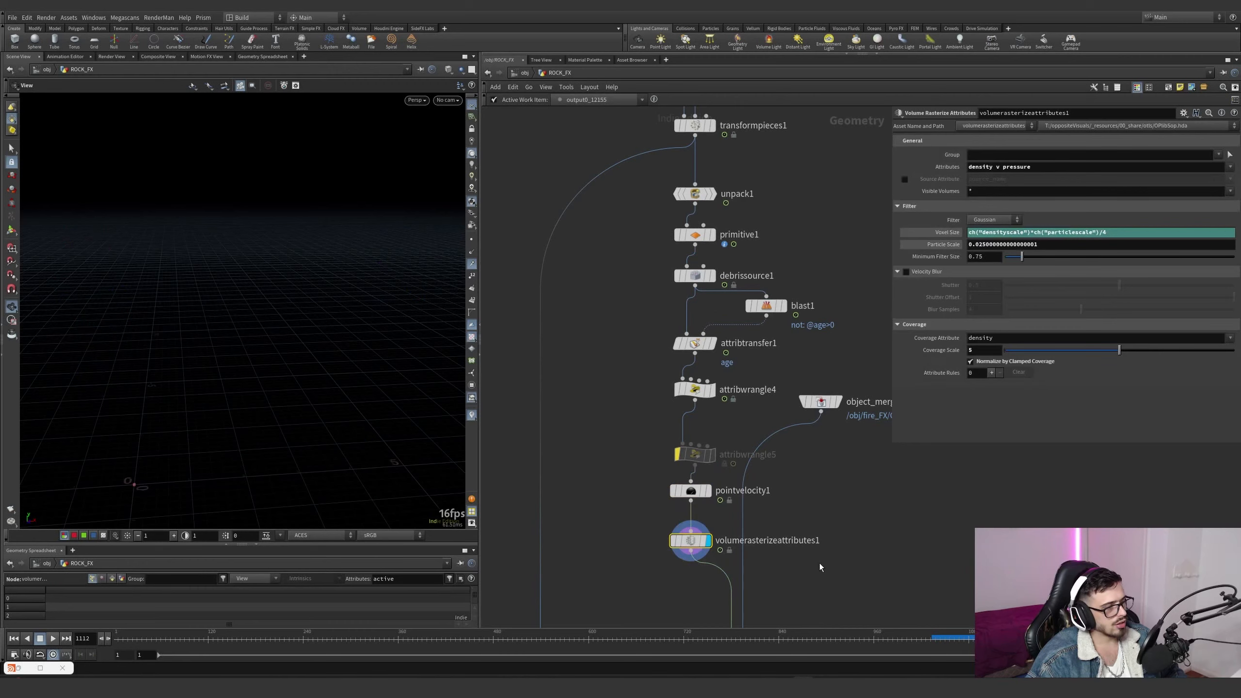
scroll(820, 567, down, 2)
middle_drag(820, 567, 783, 390)
mouse_move(963, 643)
mouse_down()
mouse_move(941, 644)
mouse_move(954, 643)
mouse_up()
middle_drag(803, 280, 762, 150)
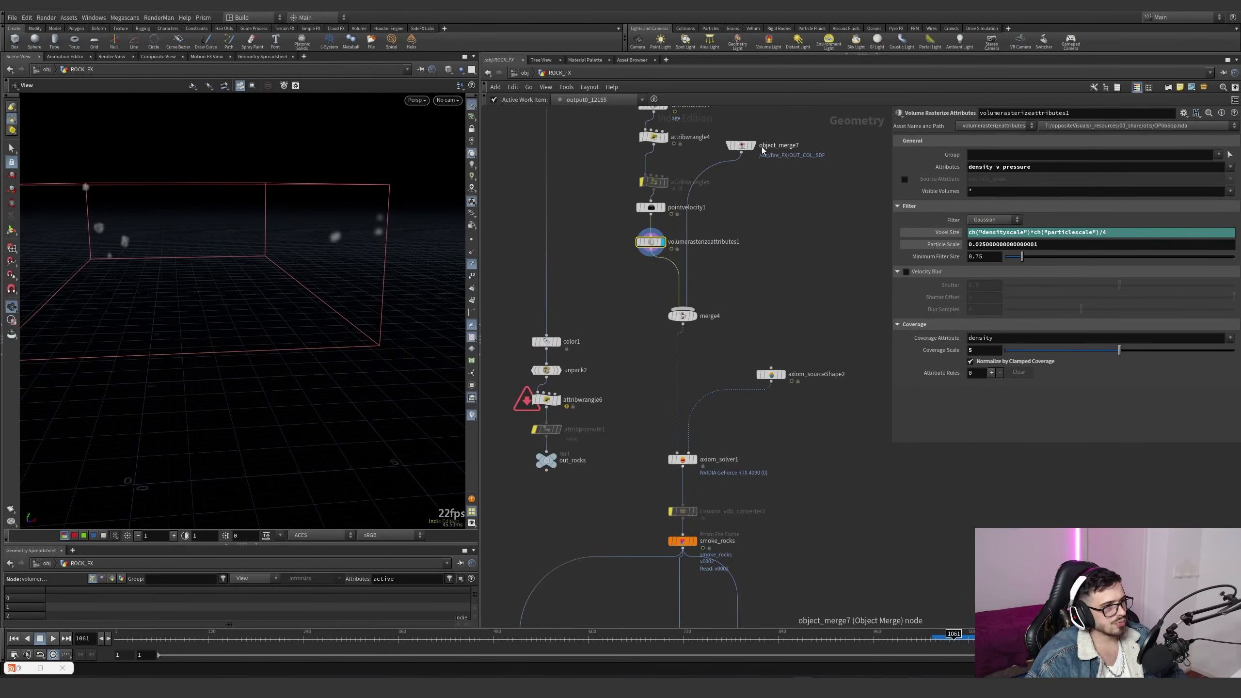
Inspect object_merge7's merged collision source and display the axiom_sourceShape2 node
click(753, 145)
click(782, 373)
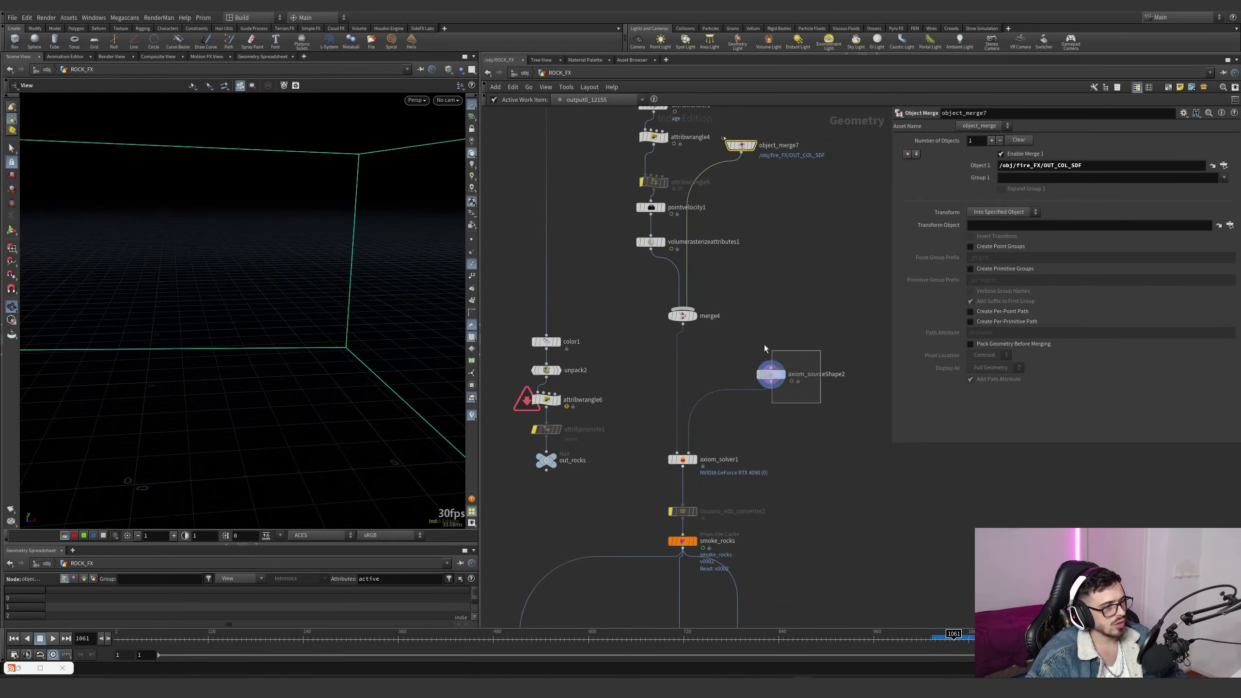
click(770, 374)
Examine axiom_solver1's simulation settings, including dissipation, Disturbance 1, Disturbance 2 and confinement
drag(780, 420, 680, 457)
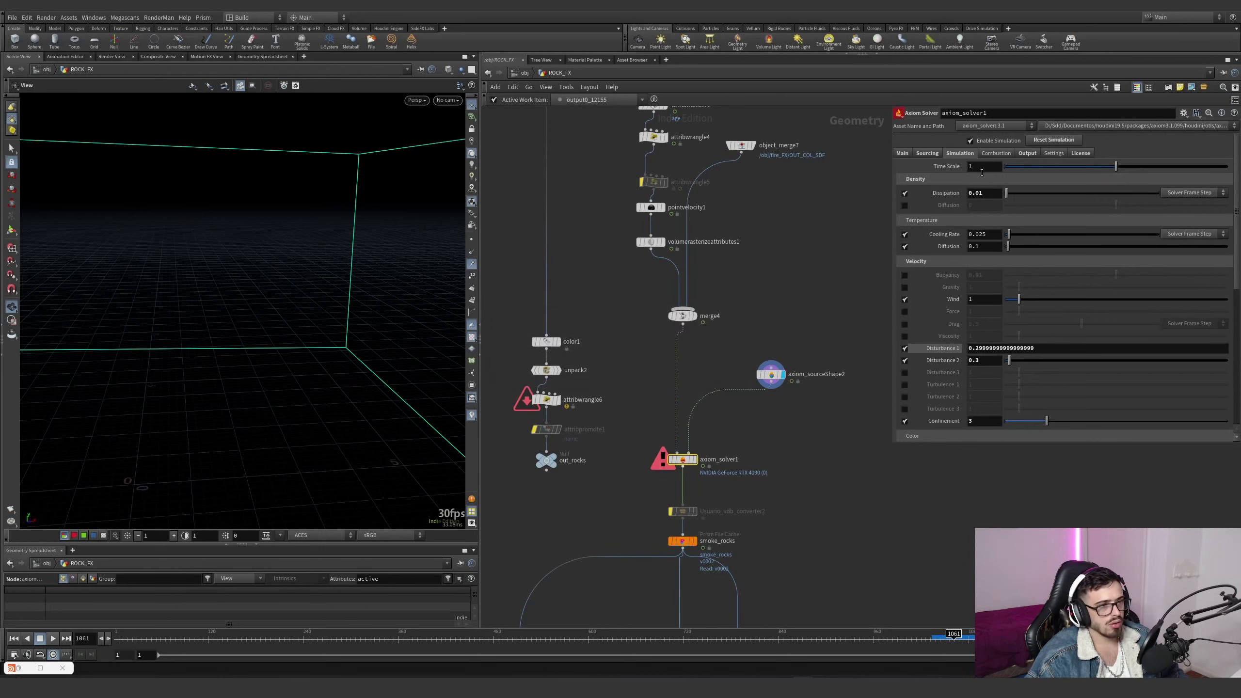
drag(1044, 349, 956, 363)
scroll(919, 384, down, 1)
key(Tab)
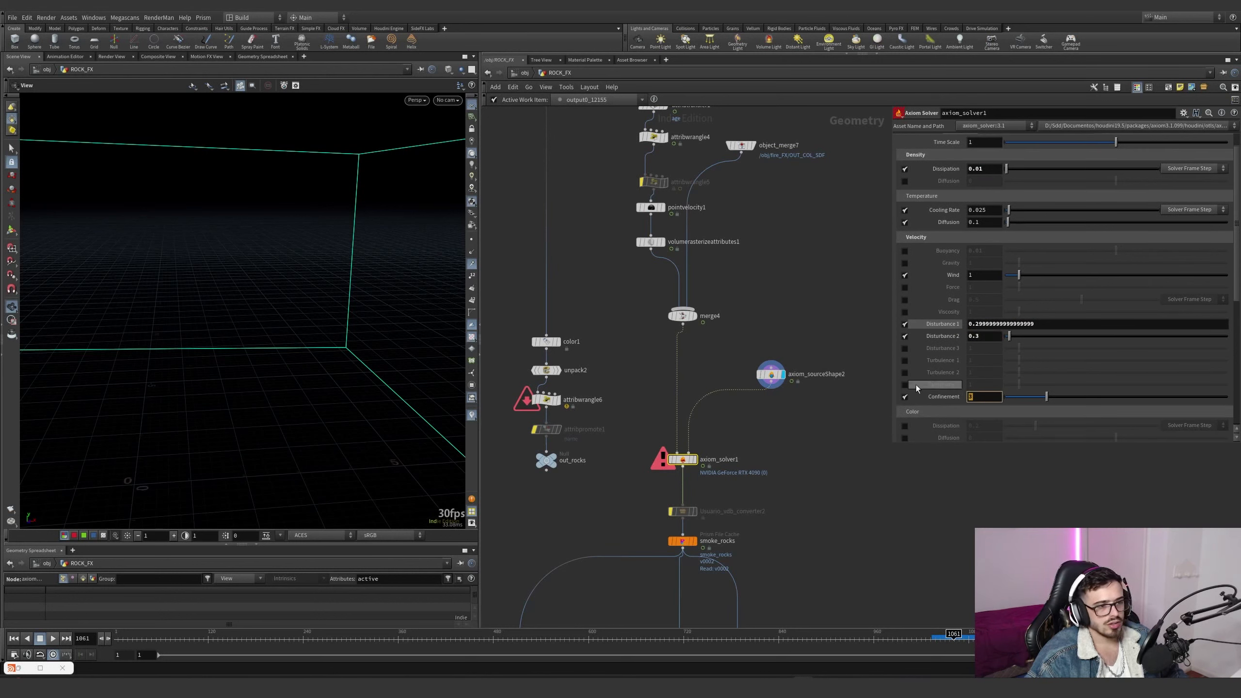
scroll(918, 384, down, 3)
scroll(960, 380, down, 2)
Review axiom_solver1's wind direction and the detail settings of Disturbance 1 and Disturbance 2
click(977, 318)
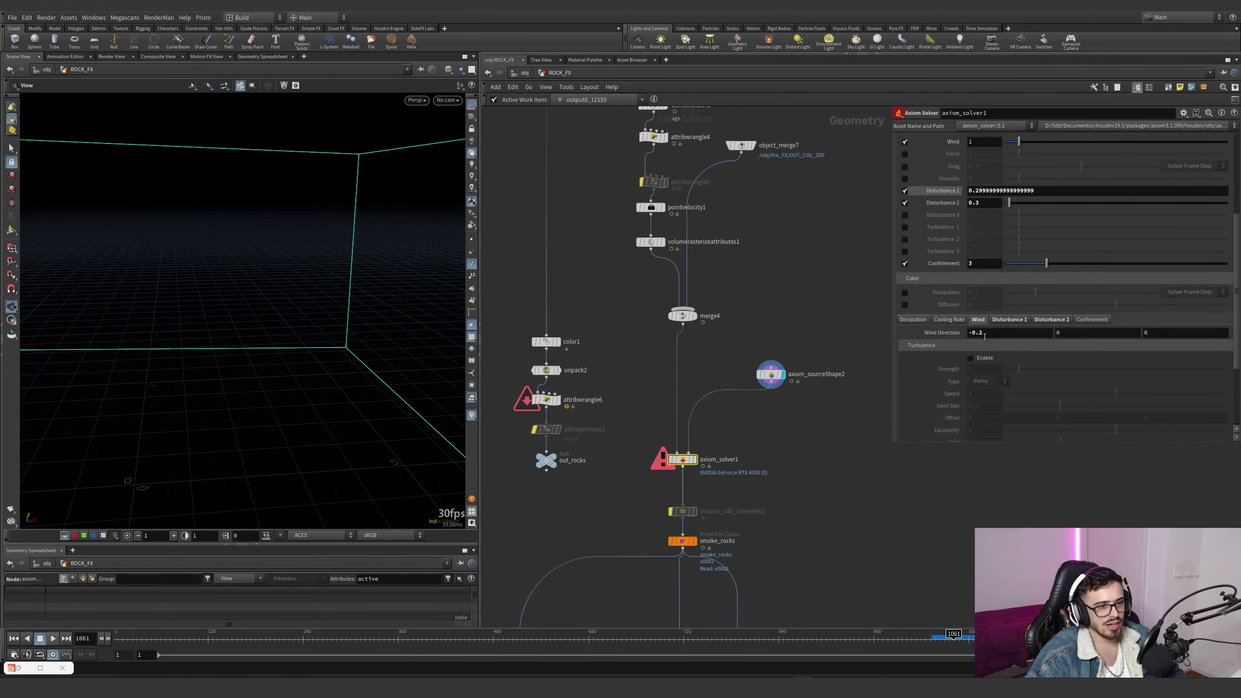
drag(990, 335, 962, 338)
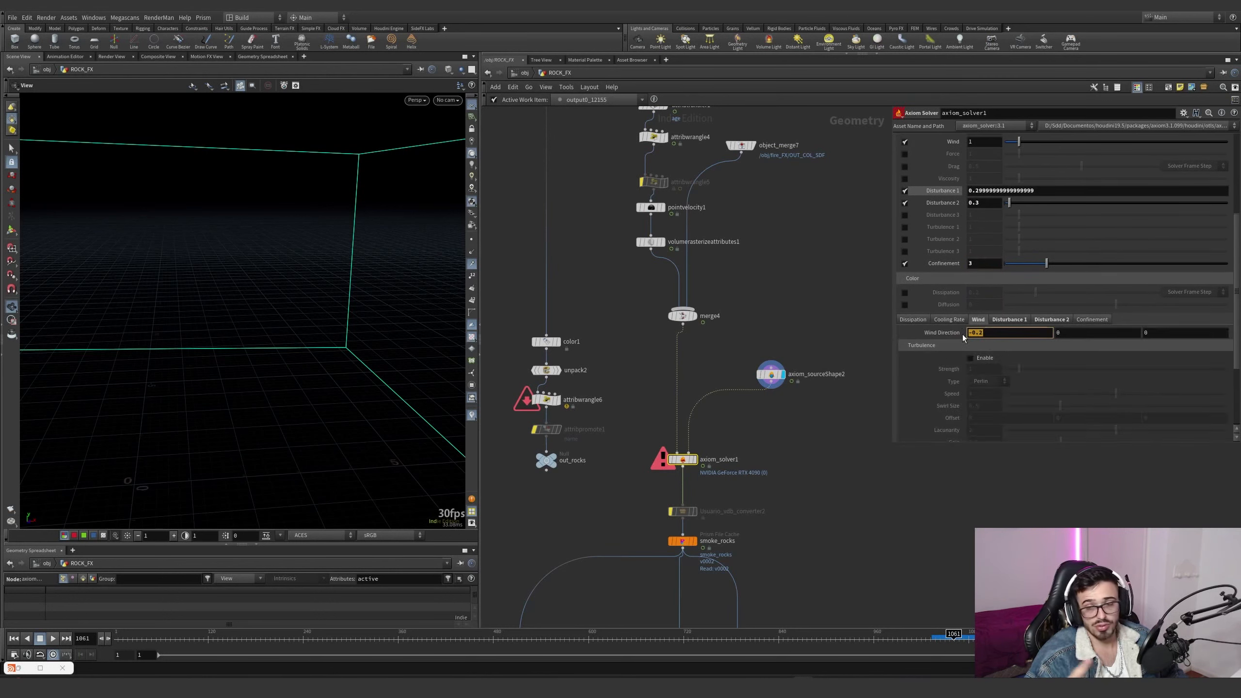
click(993, 321)
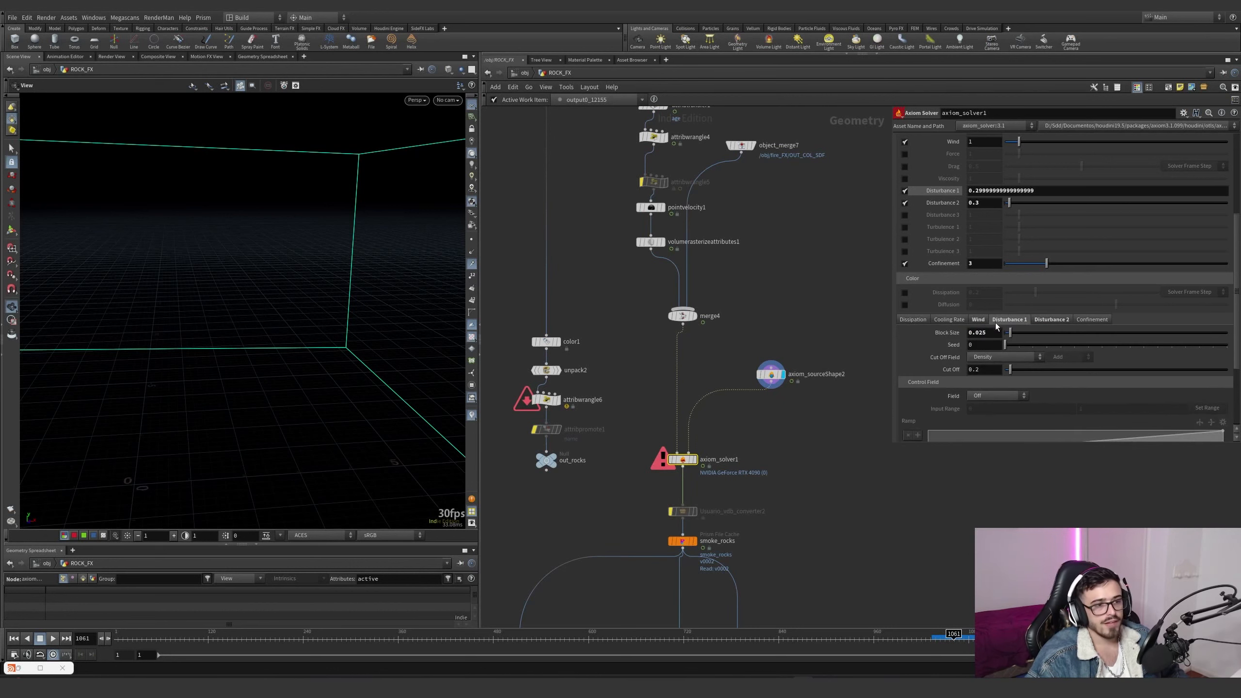
click(1053, 323)
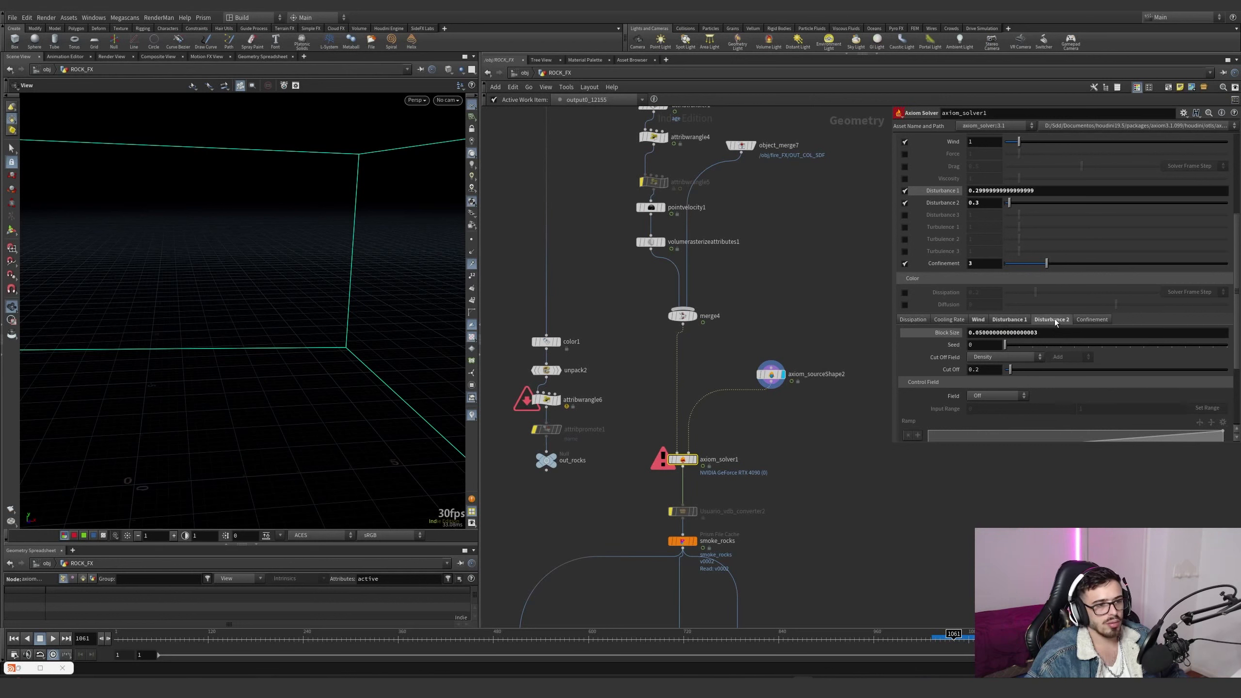
Check axiom_solver1's sourcing values for velocity and pressure, along with its main settings
scroll(918, 274, up, 6)
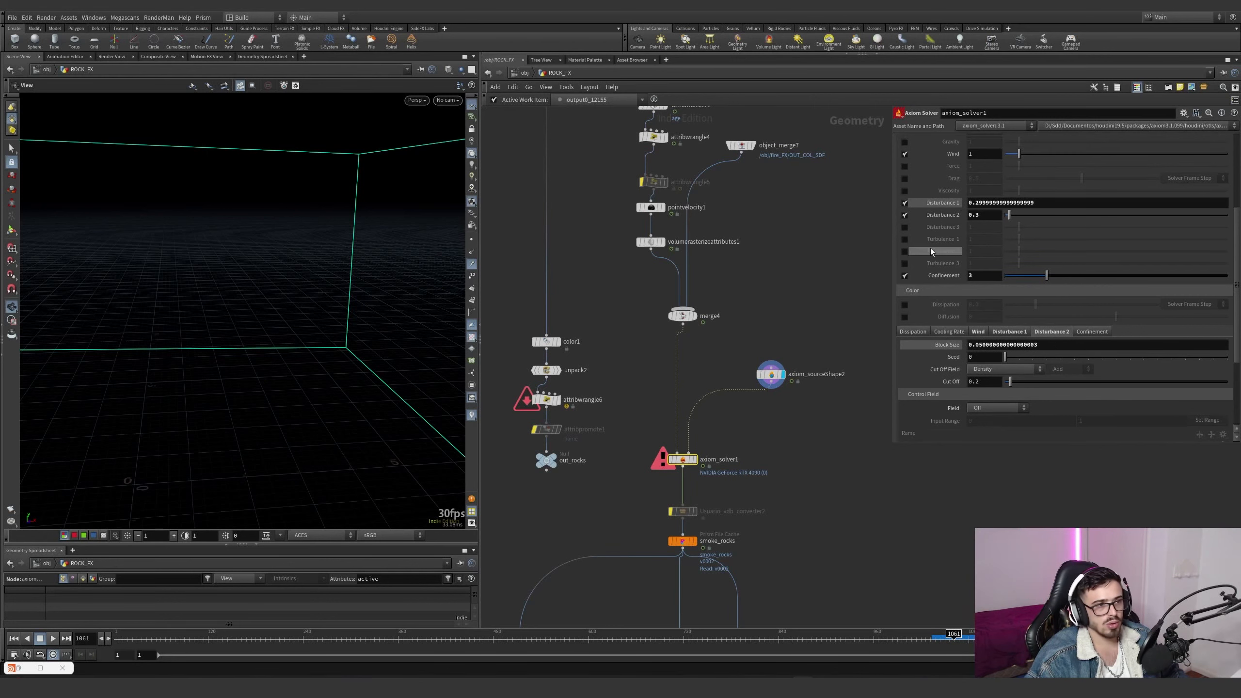
click(921, 155)
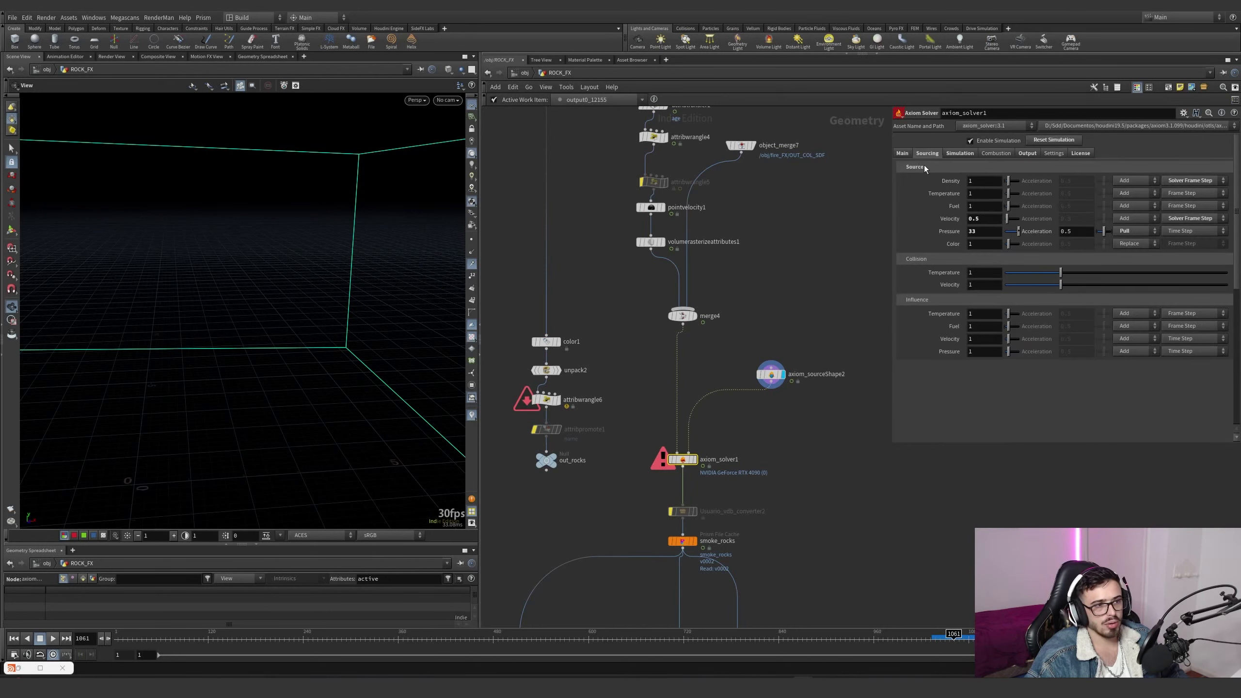
click(987, 219)
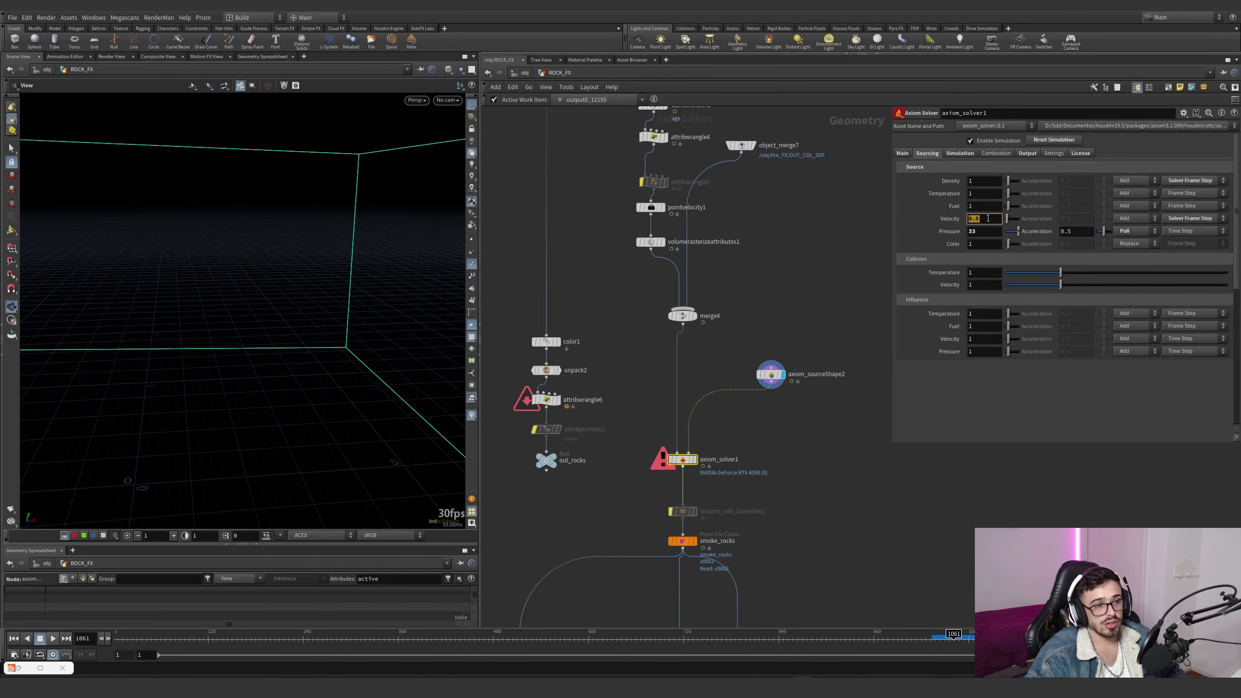
click(901, 153)
click(928, 155)
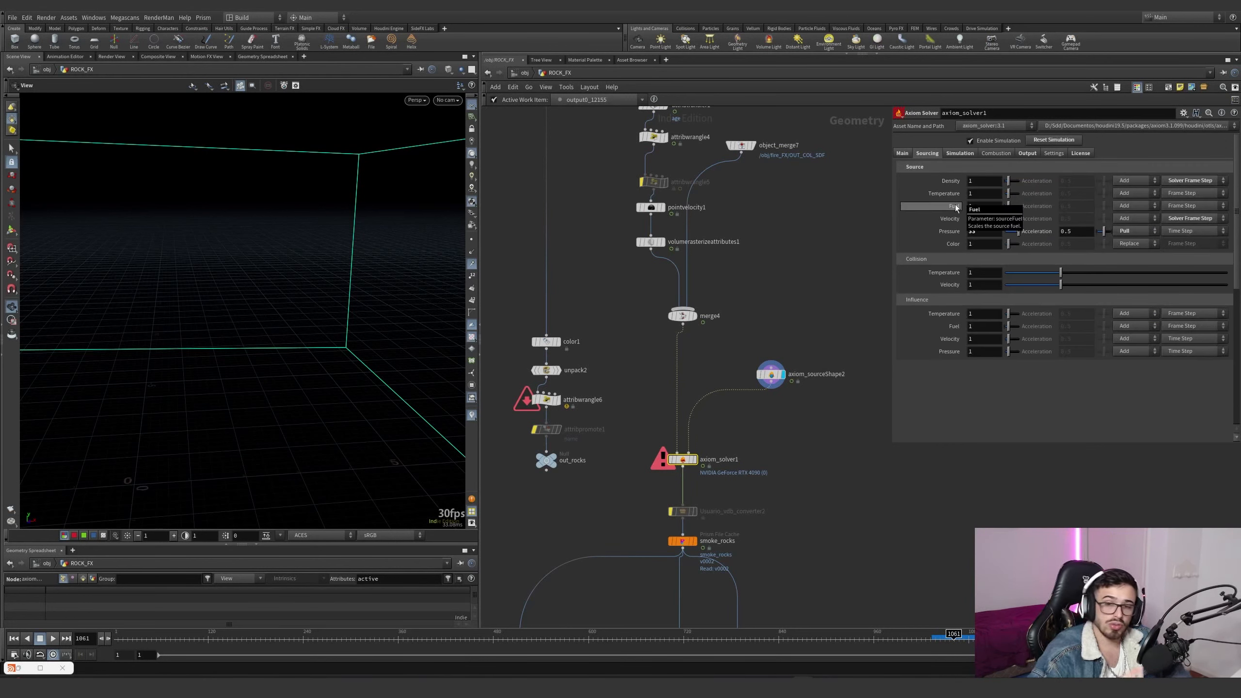
click(902, 153)
Display the cached smoke_rocks simulation, scrub to frame 1069 and view the smoke from a higher angle
middle_drag(713, 551, 732, 414)
mouse_move(714, 409)
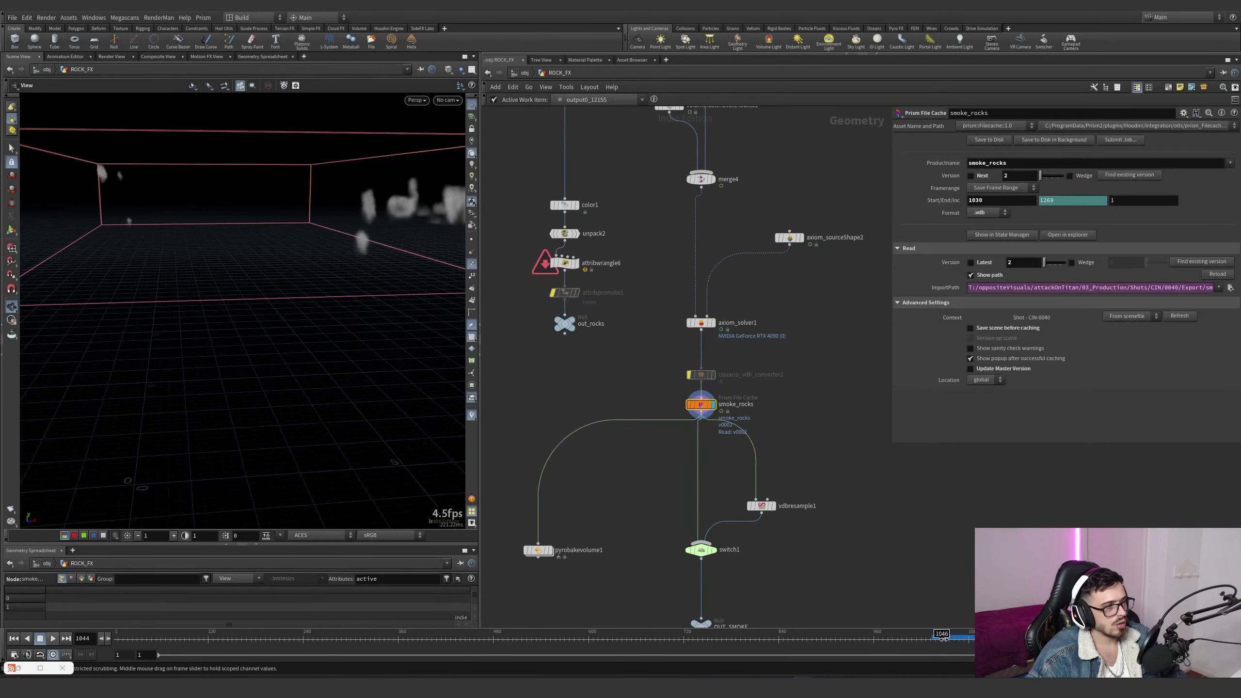
drag(955, 638, 960, 639)
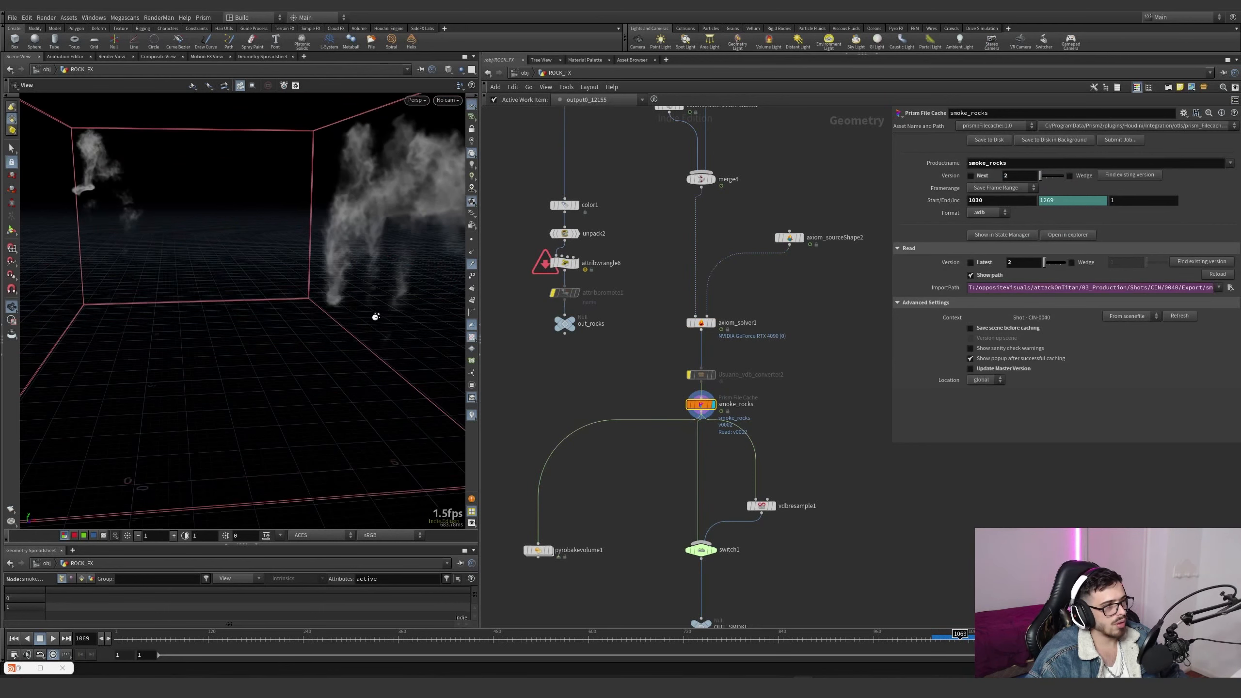
drag(373, 313, 392, 237)
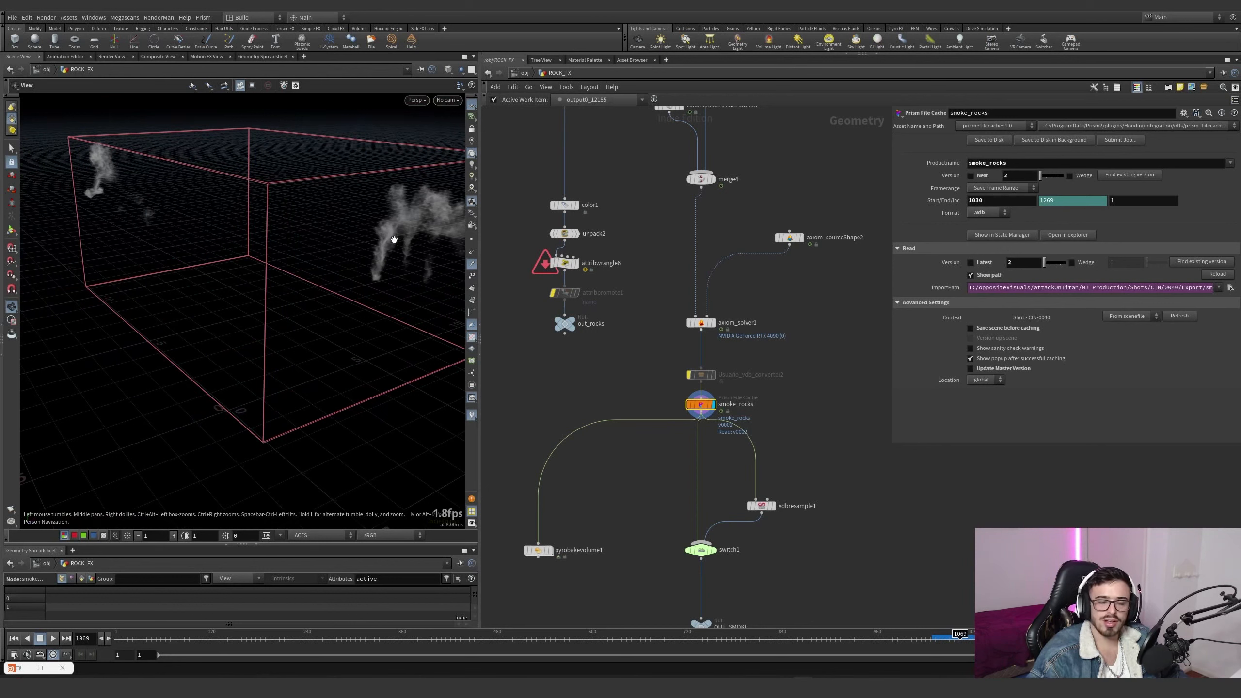
Display color1 in the rock geometry branch and trace where that branch splits off in the network
middle_drag(617, 264, 643, 332)
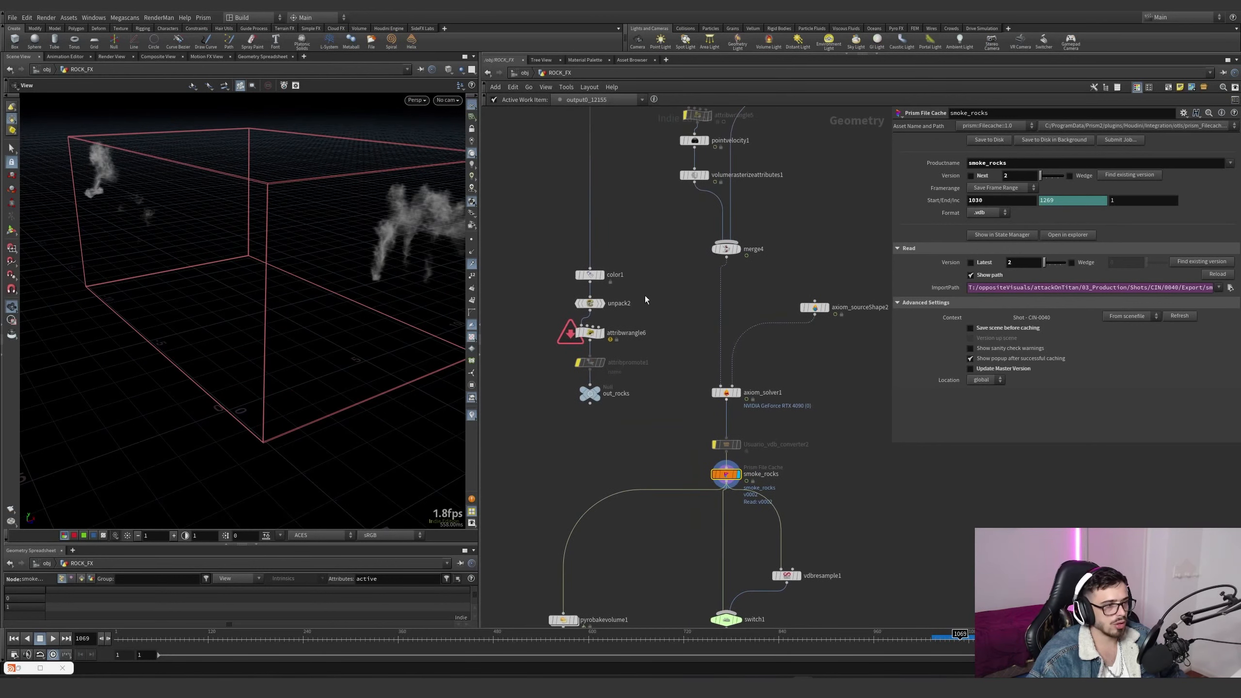
click(602, 273)
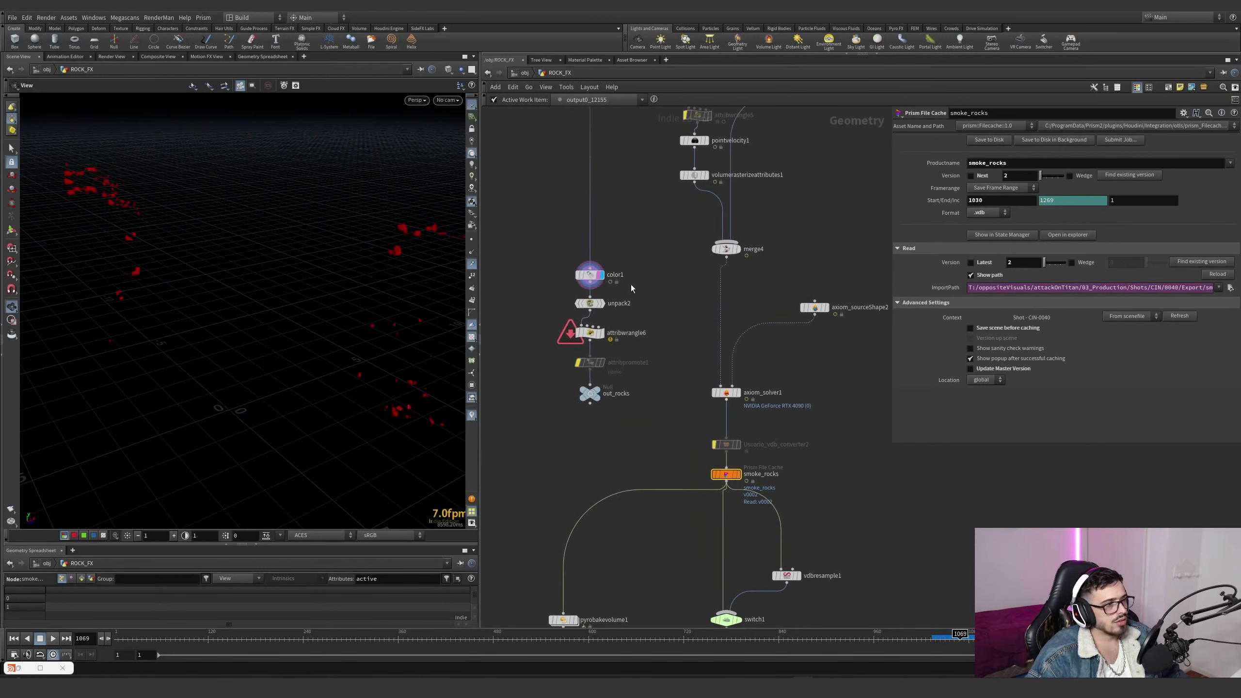
middle_drag(609, 238, 612, 361)
scroll(612, 361, down, 6)
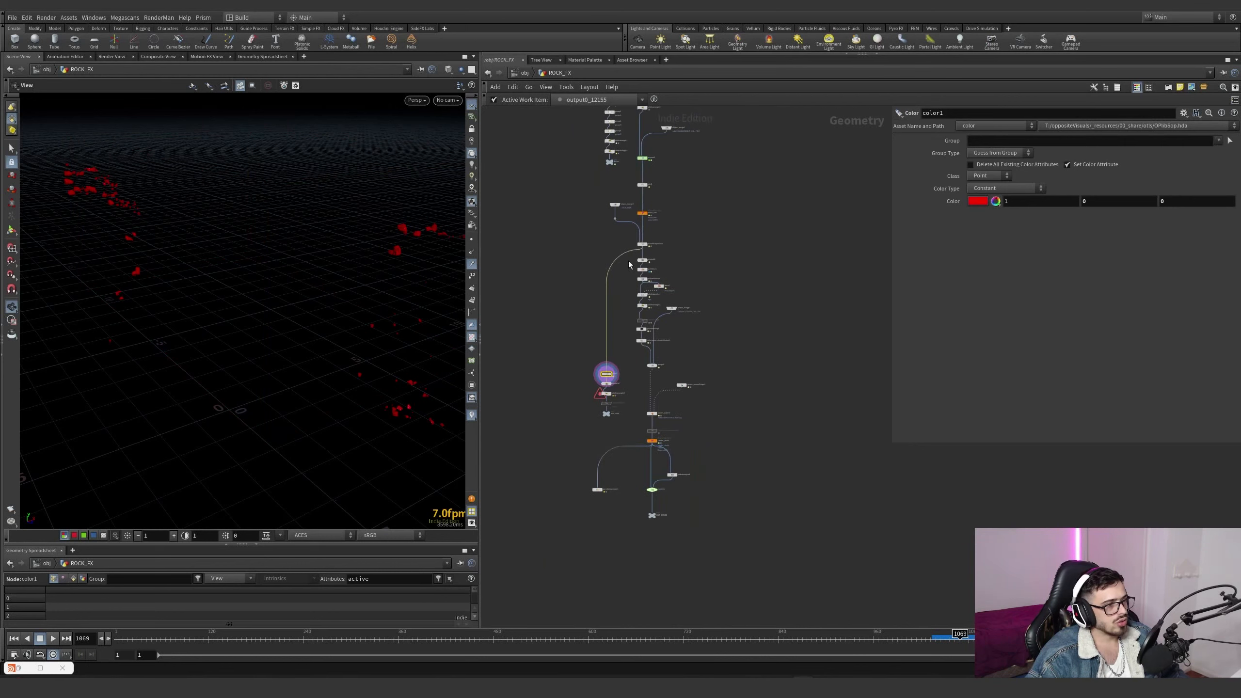
scroll(631, 254, up, 6)
scroll(663, 242, down, 6)
scroll(647, 381, up, 8)
Display unpack2 and view the unpacked rock pieces up close
click(578, 374)
click(562, 375)
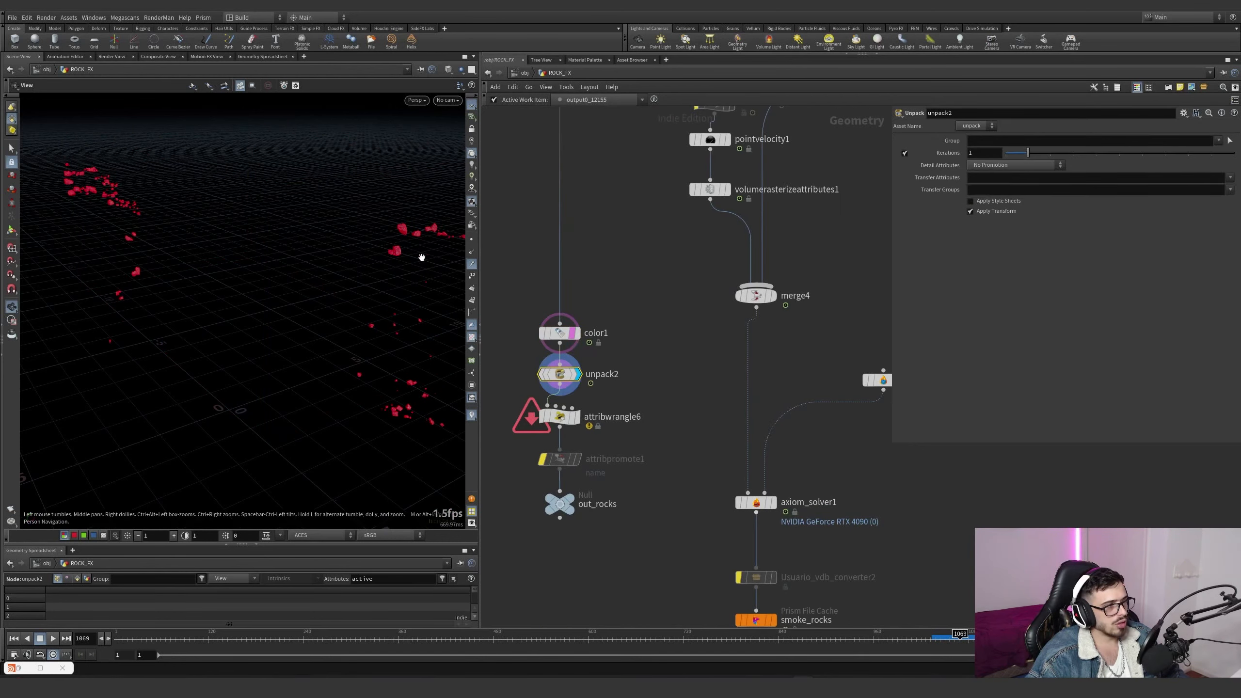
right_drag(421, 257, 570, 189)
right_drag(264, 229, 350, 201)
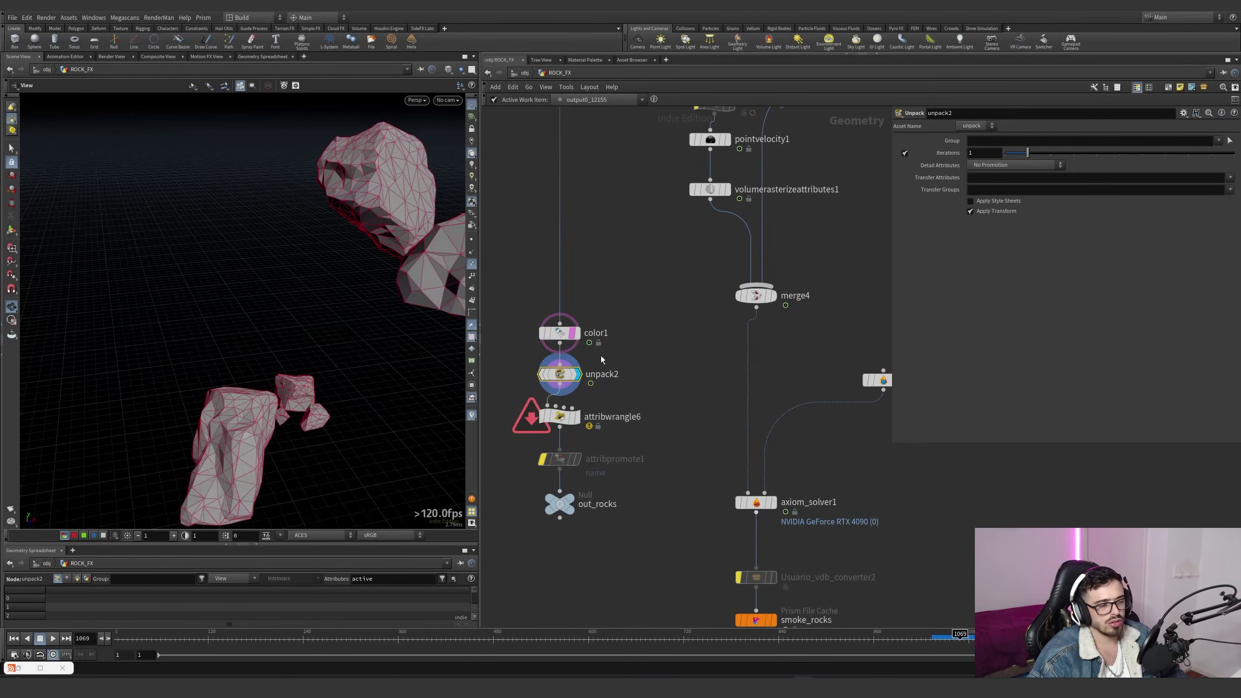
Examine attribwrangle6's primitive path expression and display the out_rocks null
click(562, 416)
click(576, 417)
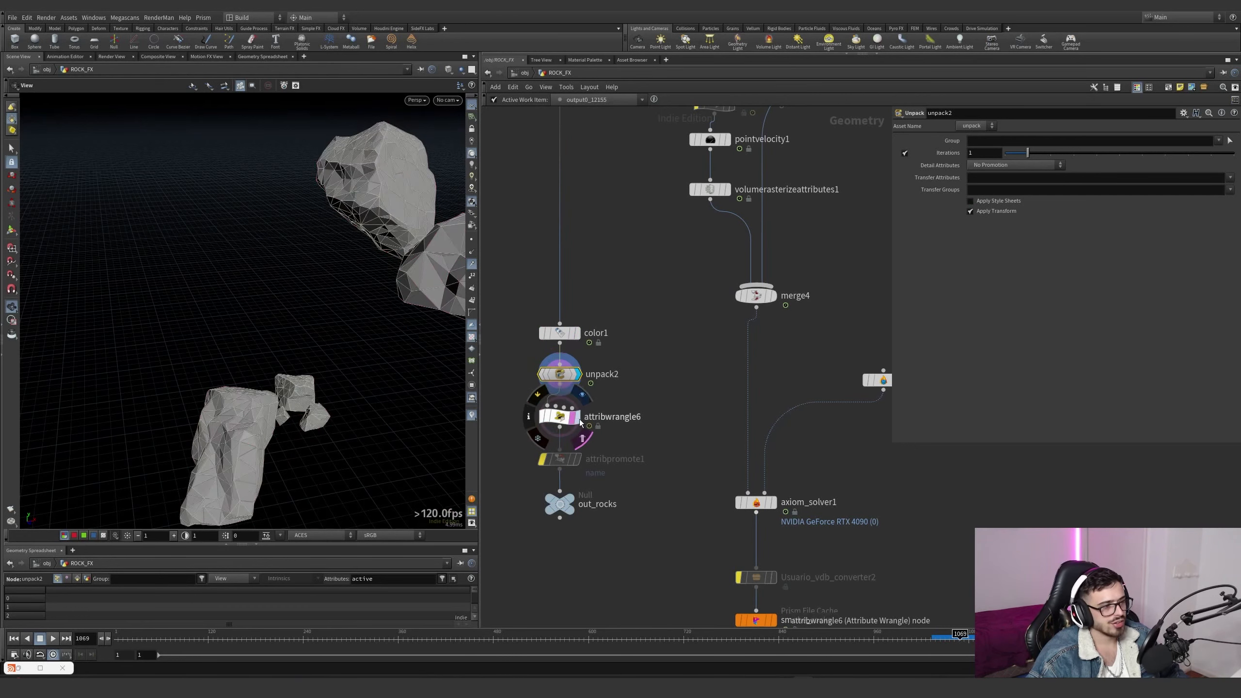
drag(999, 213, 909, 203)
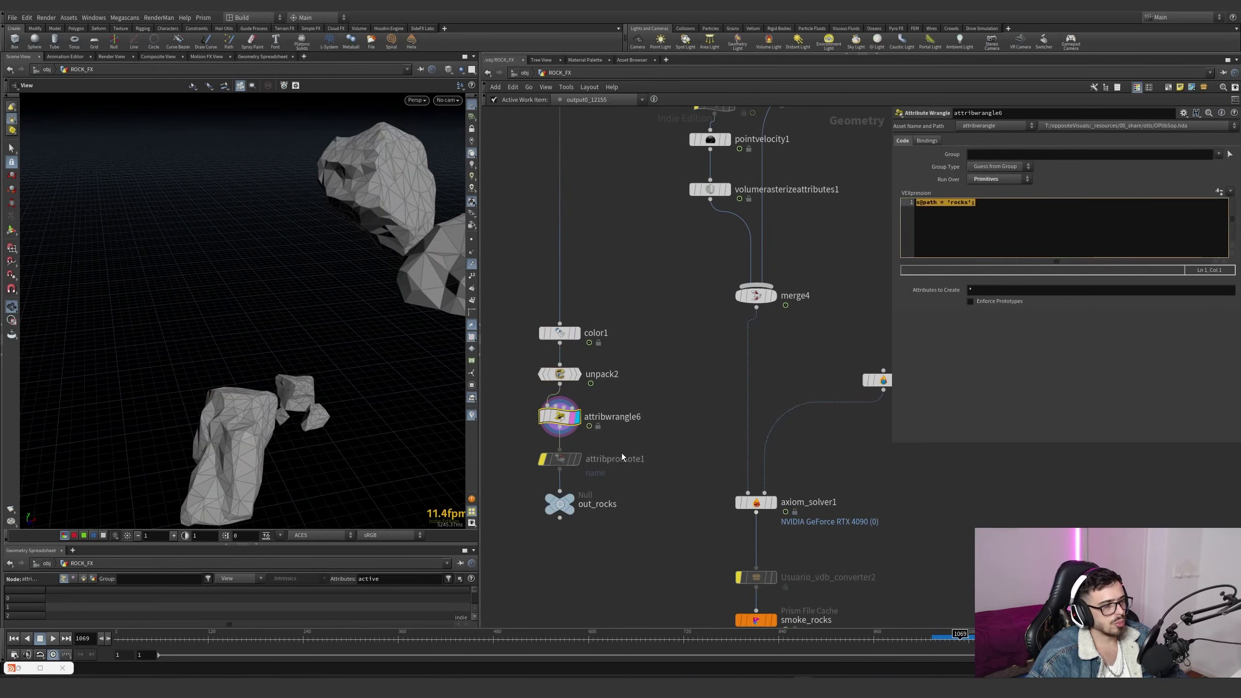
click(572, 499)
drag(619, 532, 526, 482)
Look over the whole ROCK_FX network, return to object level and open GroomingAcorazado1
scroll(601, 426, down, 10)
scroll(656, 332, up, 1)
middle_drag(658, 315, 676, 249)
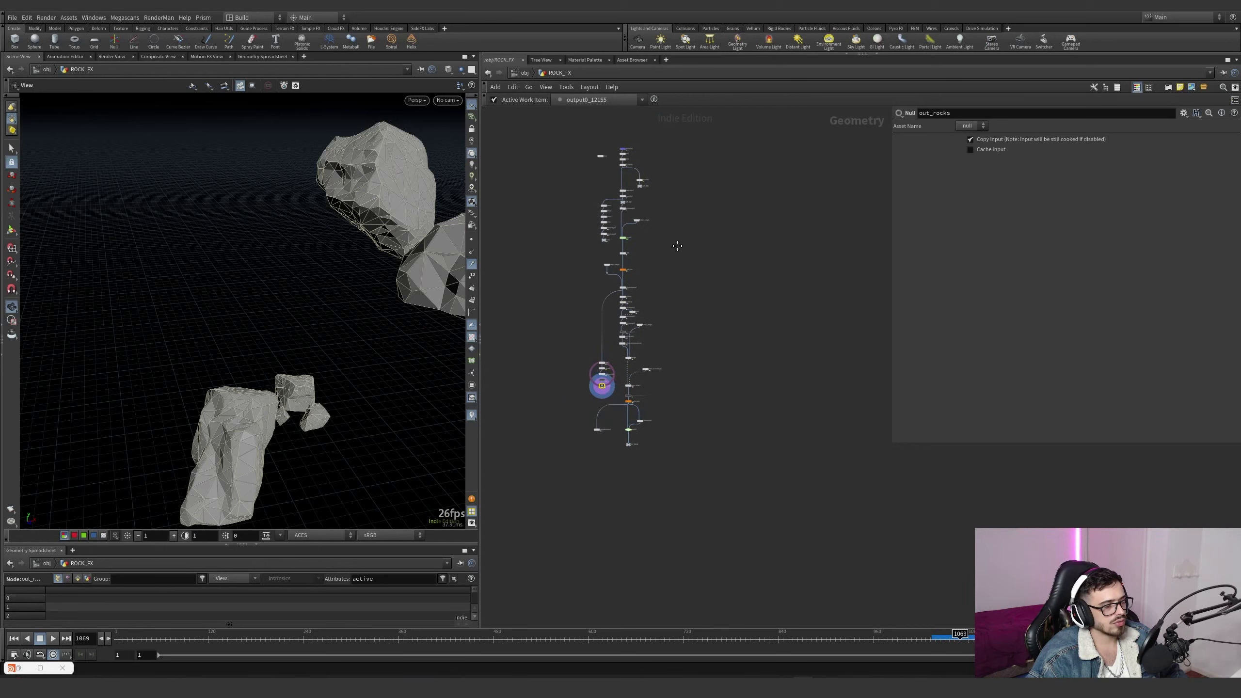
scroll(604, 447, up, 6)
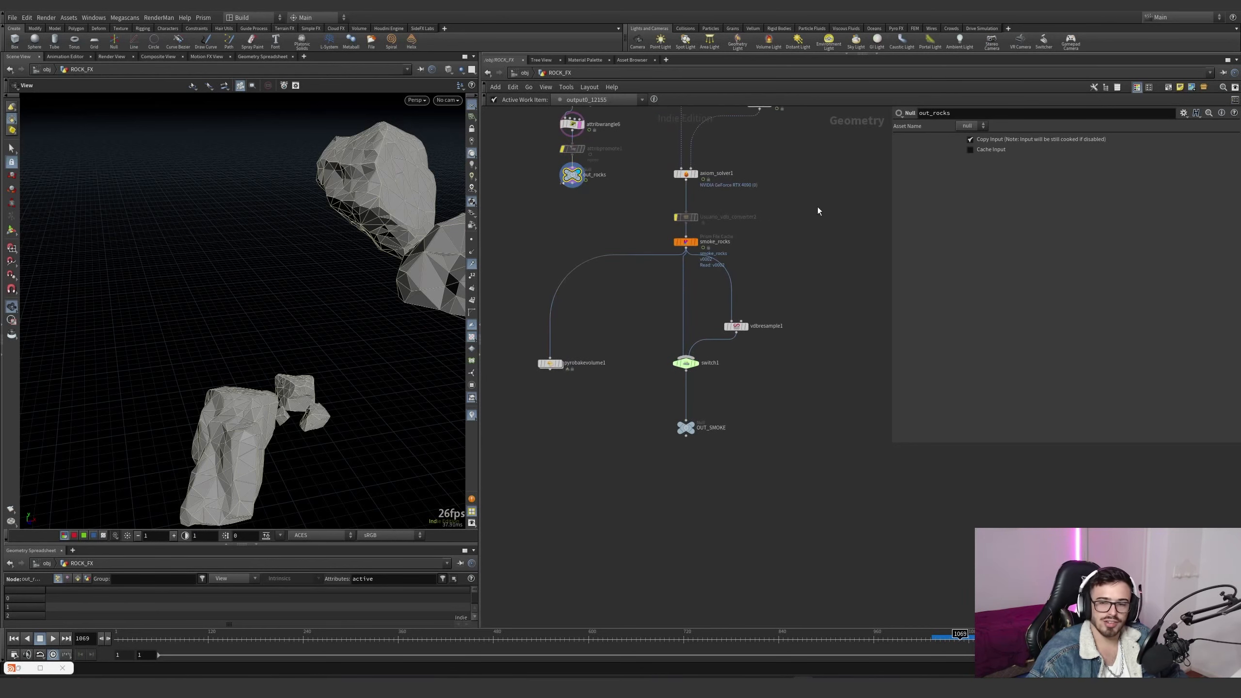
key(u)
click(653, 410)
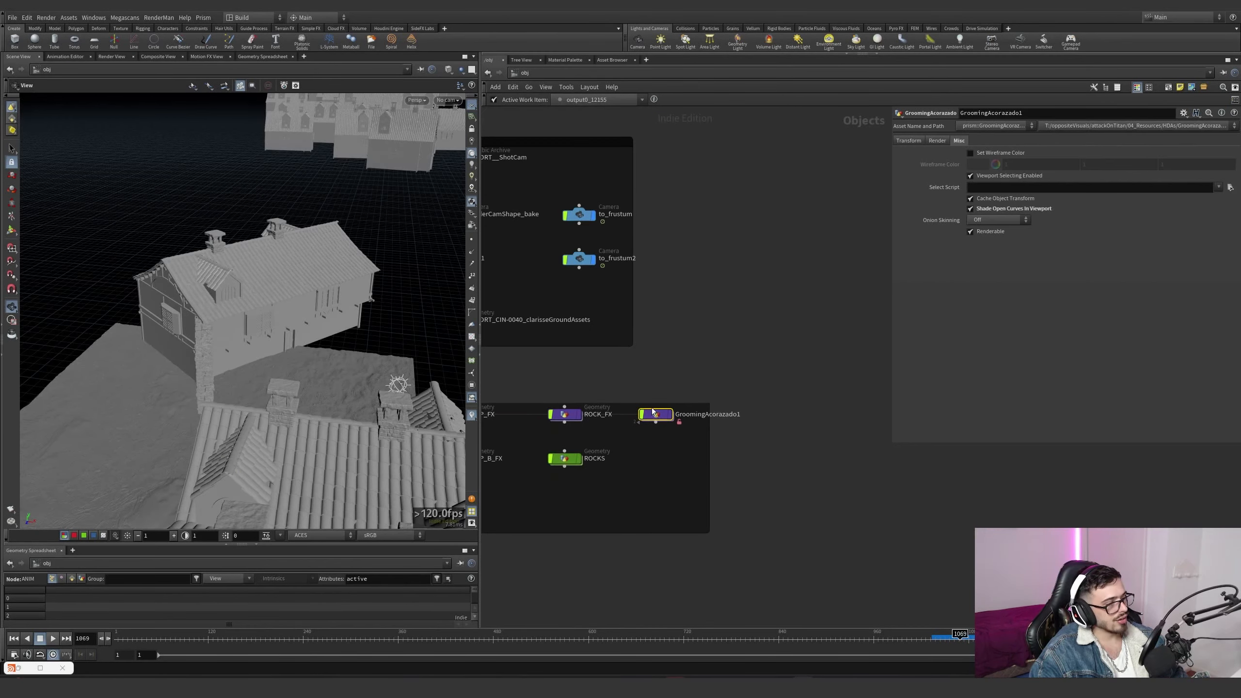
double_click(655, 412)
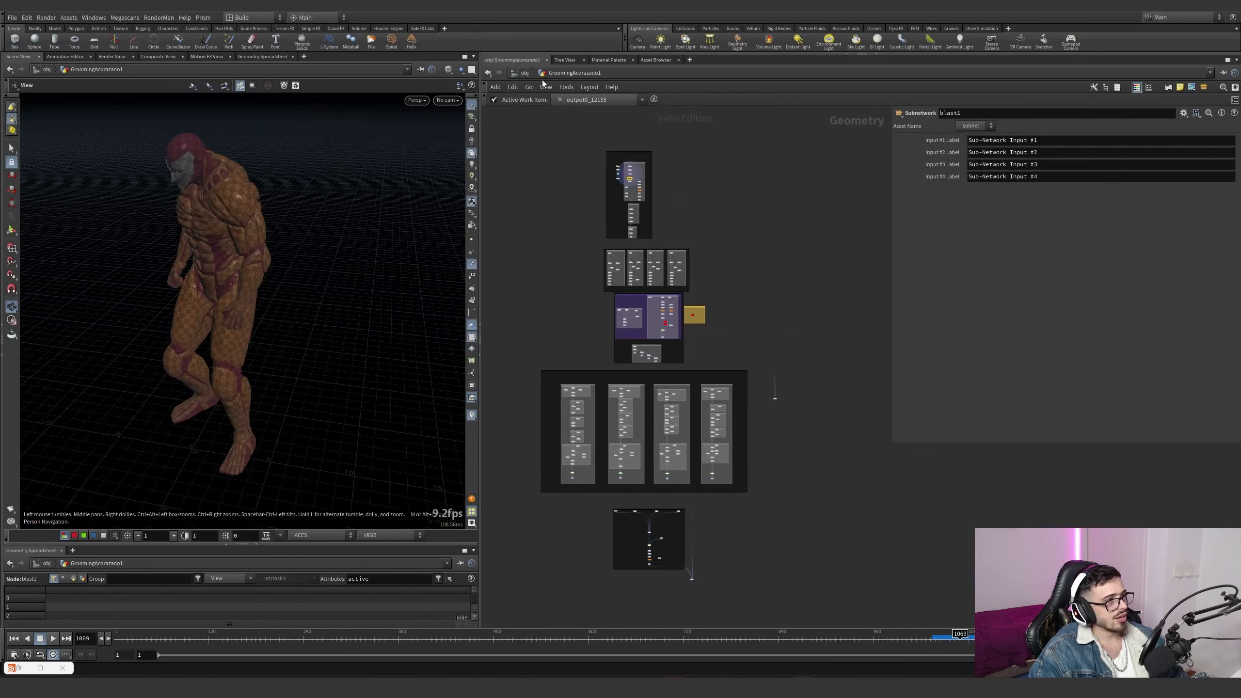
Display the file1 node of the grooming network and inspect the imported armoredTitan_low_UVs_v002.fbx character
middle_drag(701, 166, 719, 292)
scroll(655, 314, up, 14)
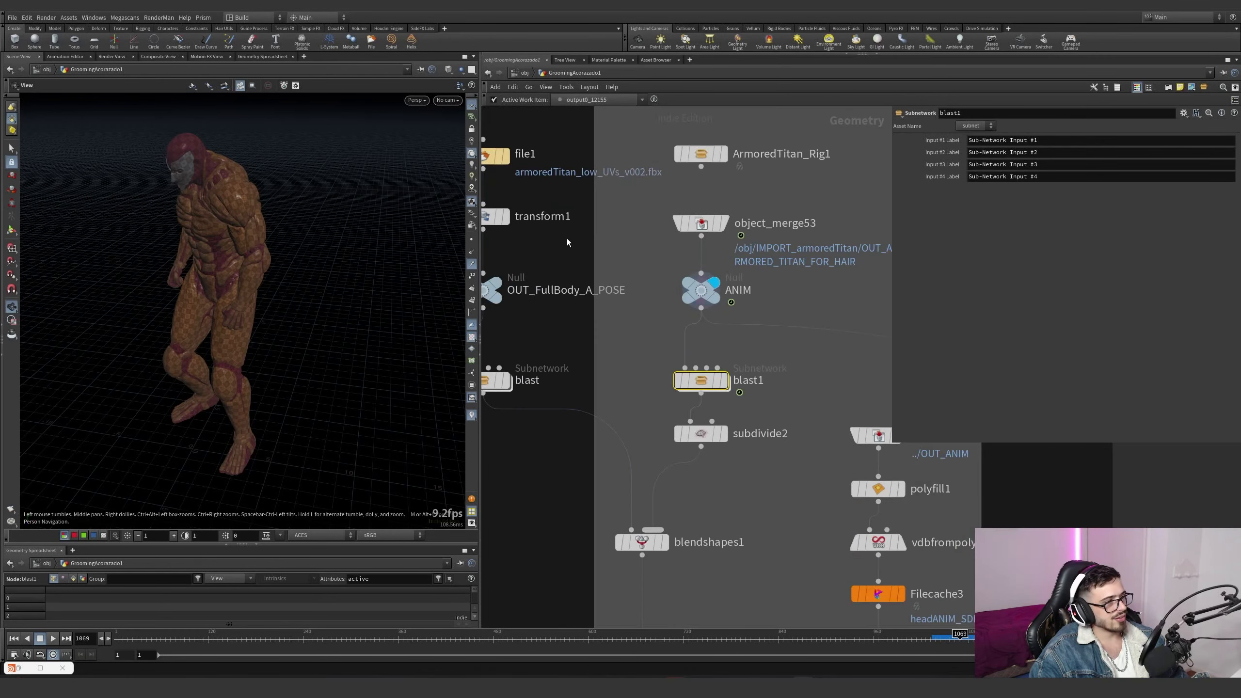
scroll(569, 237, down, 3)
middle_drag(578, 242, 647, 295)
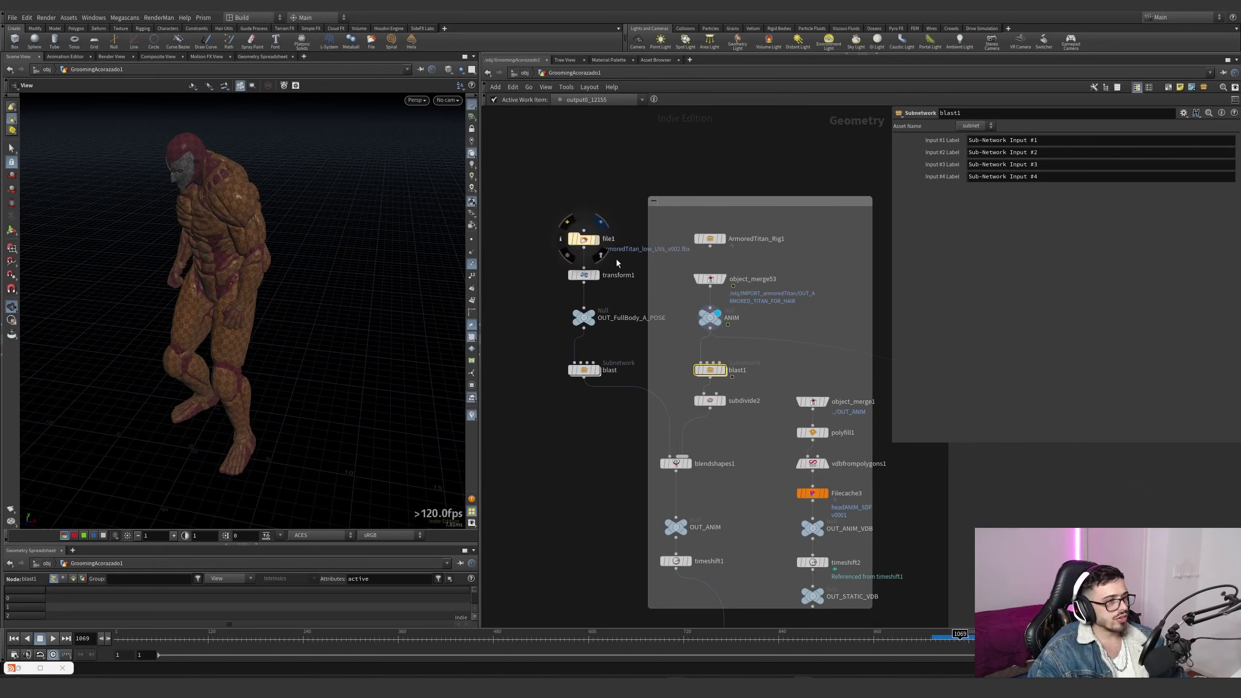
click(601, 224)
key(g)
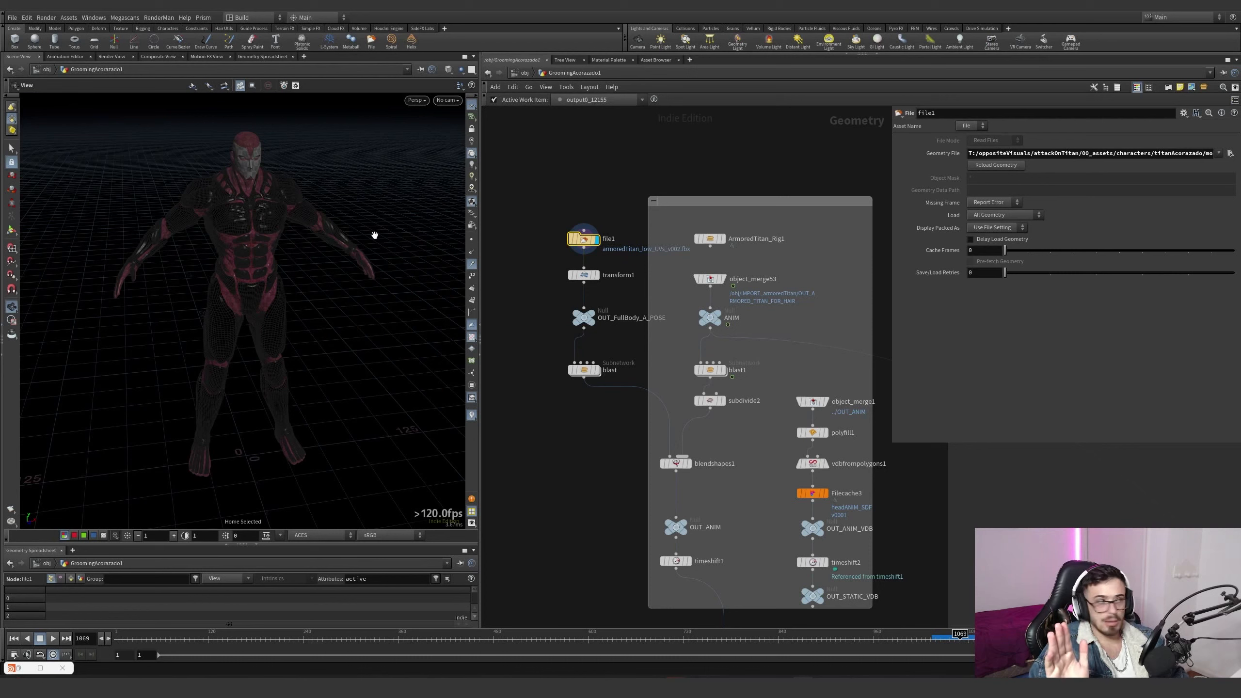
drag(375, 235, 327, 214)
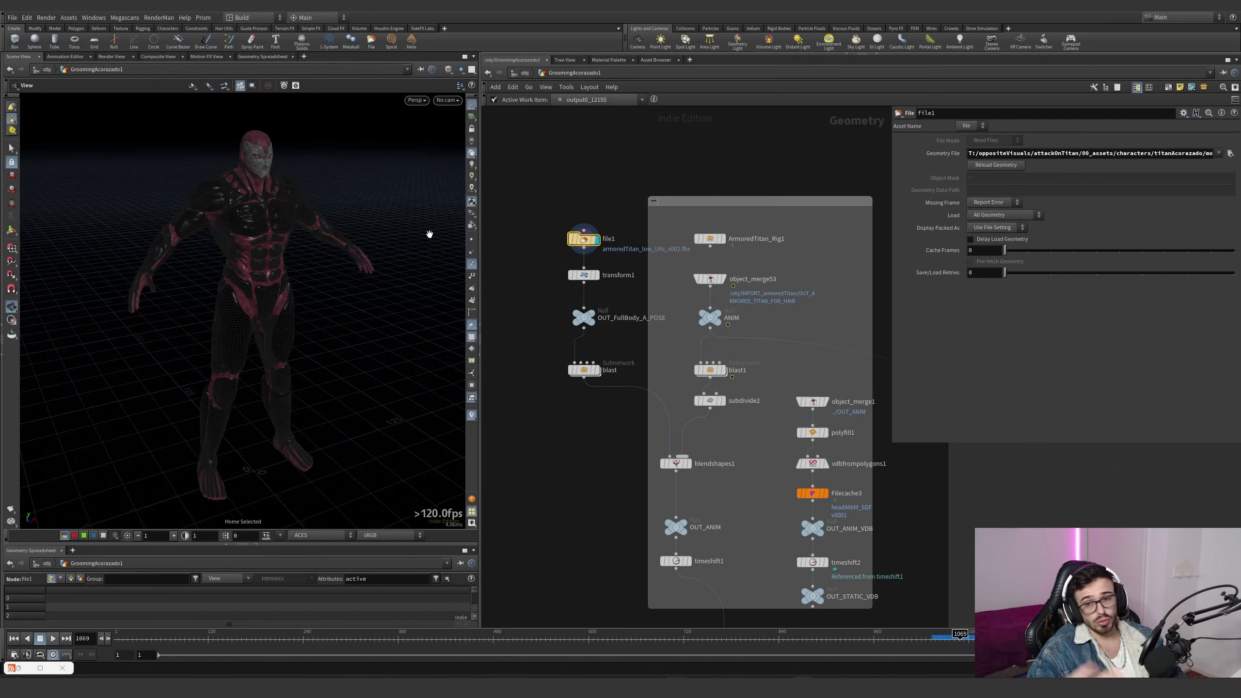
Display transform1 after the imported character, frame the scaled body and check its uniform scale
click(596, 275)
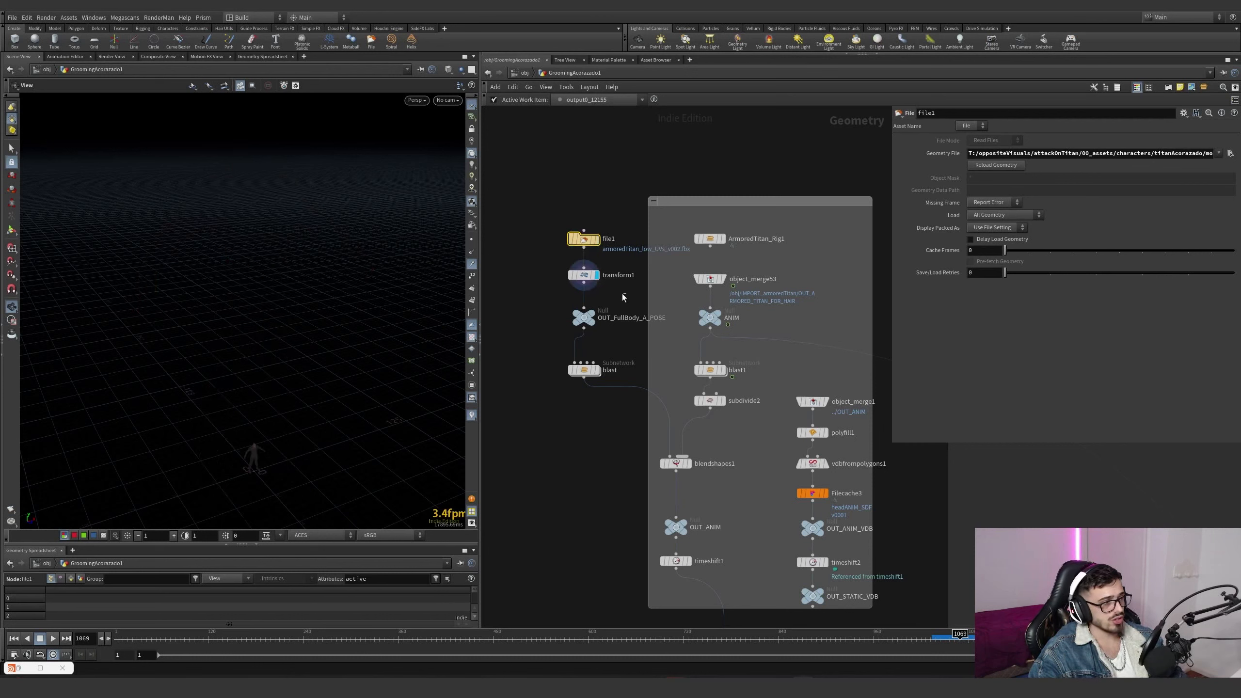
key(space+f)
drag(293, 364, 252, 357)
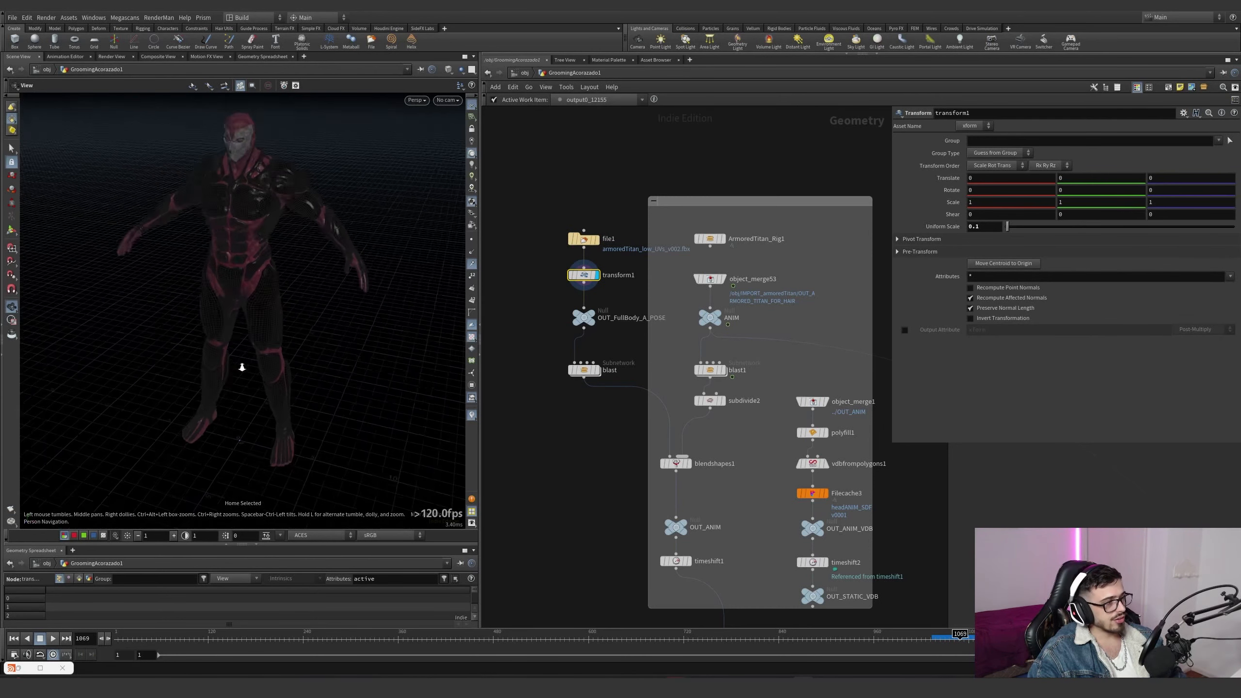
scroll(252, 358, down, 2)
Display OUT_FullBody_A_POSE and the blast subnetwork, frame the isolated head, and look inside the subnetwork before returning to GroomingAcorazado1
click(583, 318)
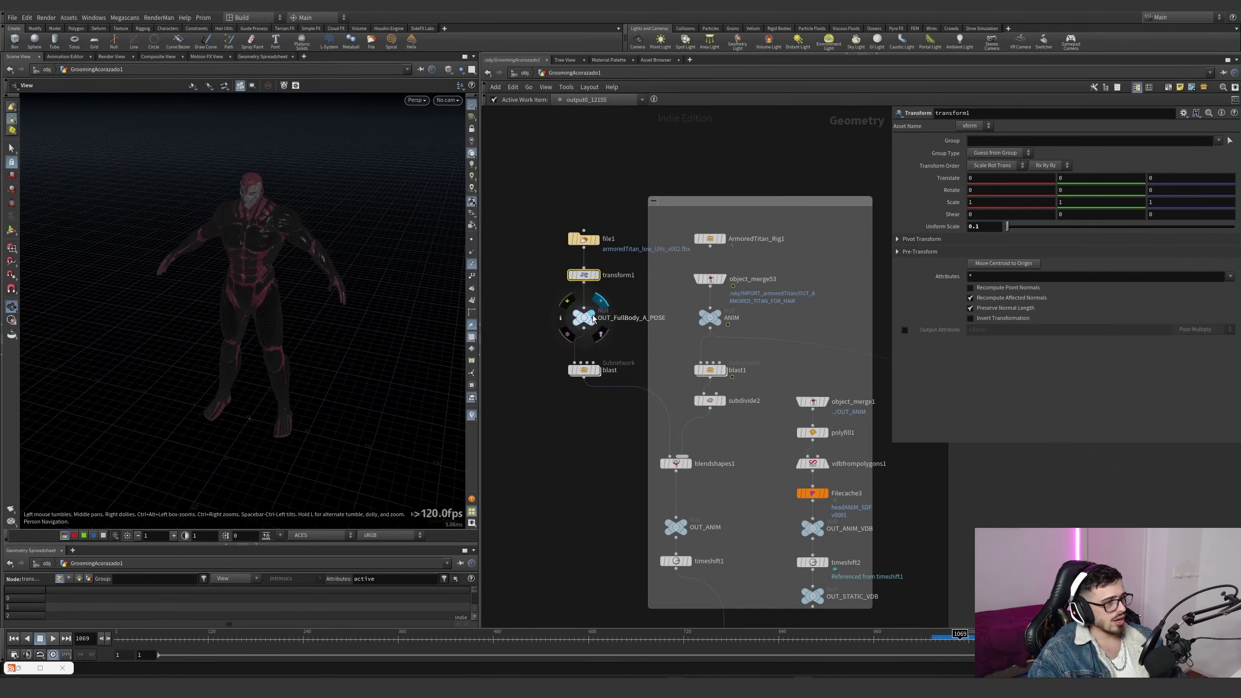
click(597, 369)
drag(312, 264, 302, 189)
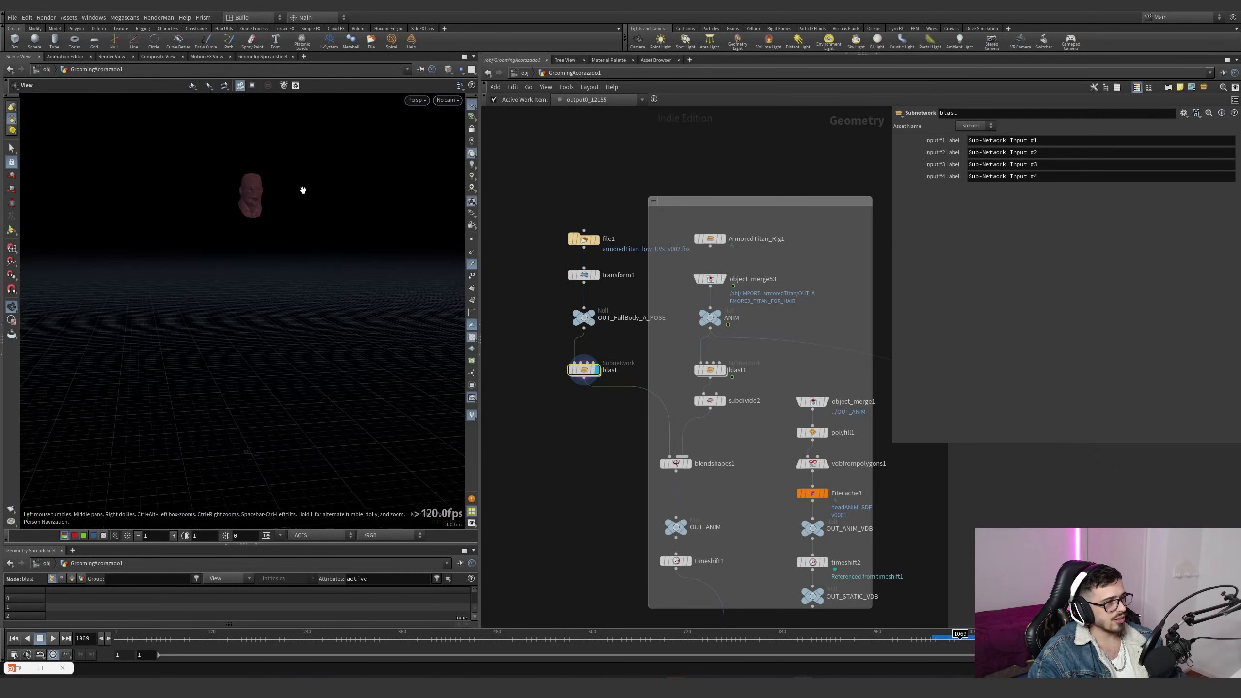
key(space+f)
drag(391, 210, 276, 264)
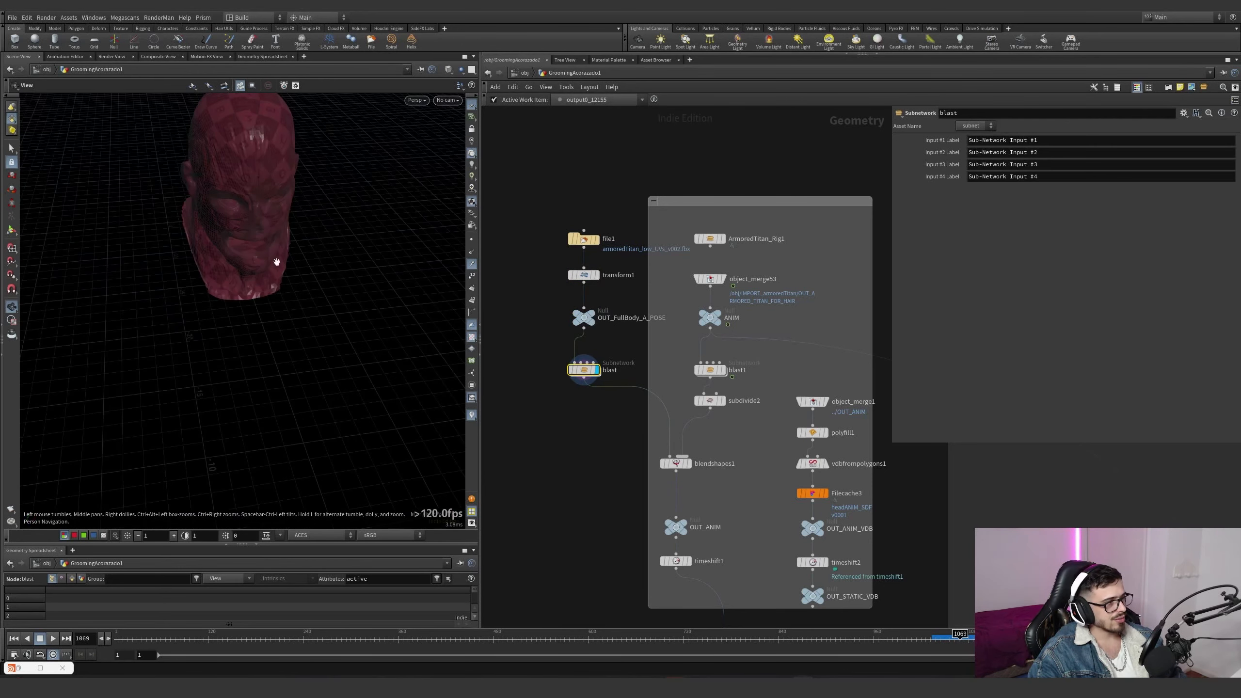
double_click(583, 370)
click(551, 74)
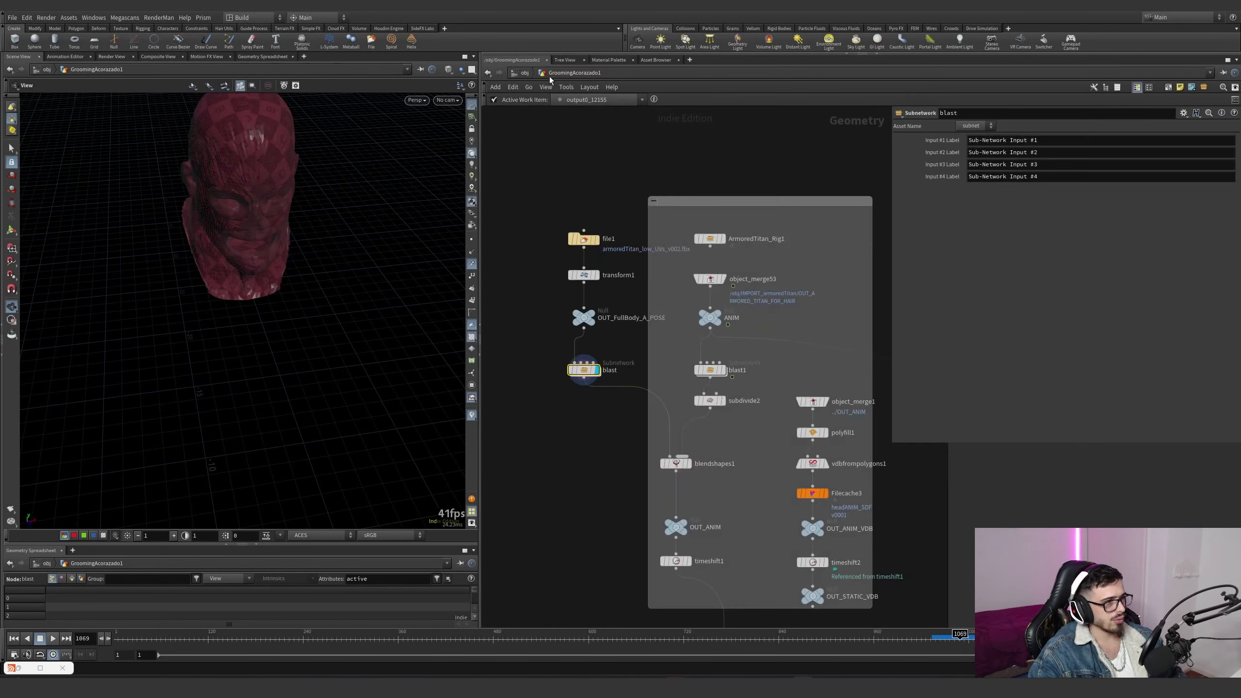
Display the ANIM null, the blast1 head and the blendshapes1 result in turn
click(681, 328)
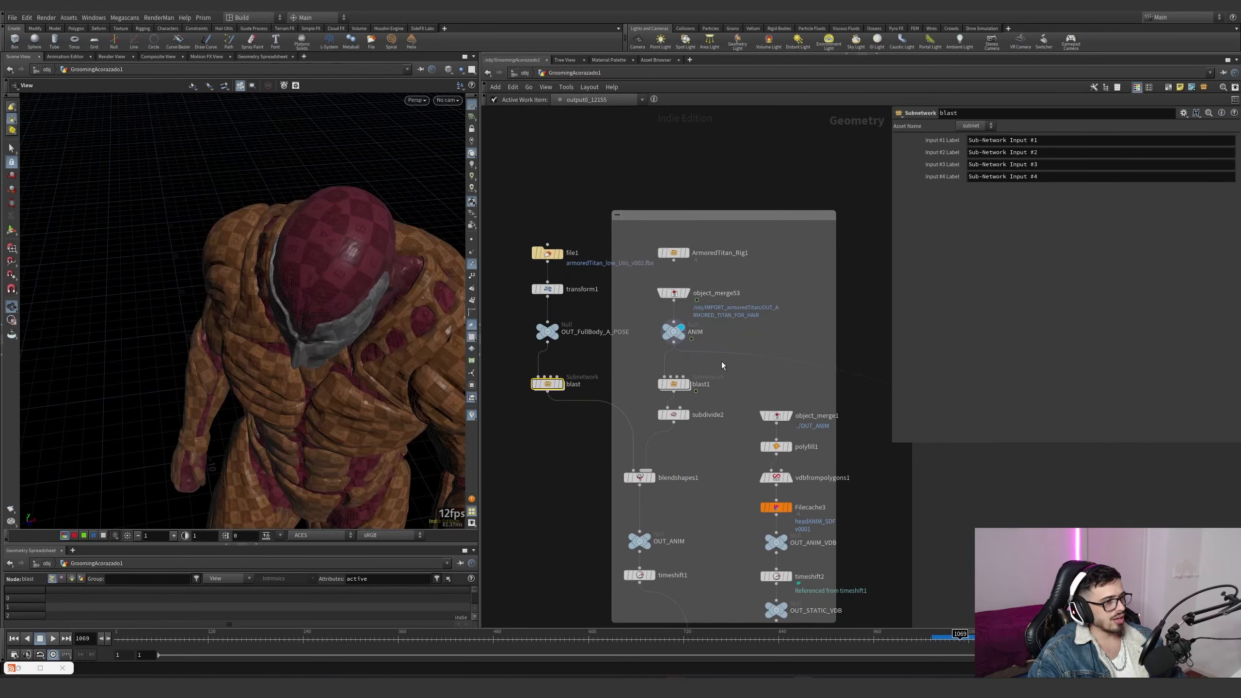
click(685, 384)
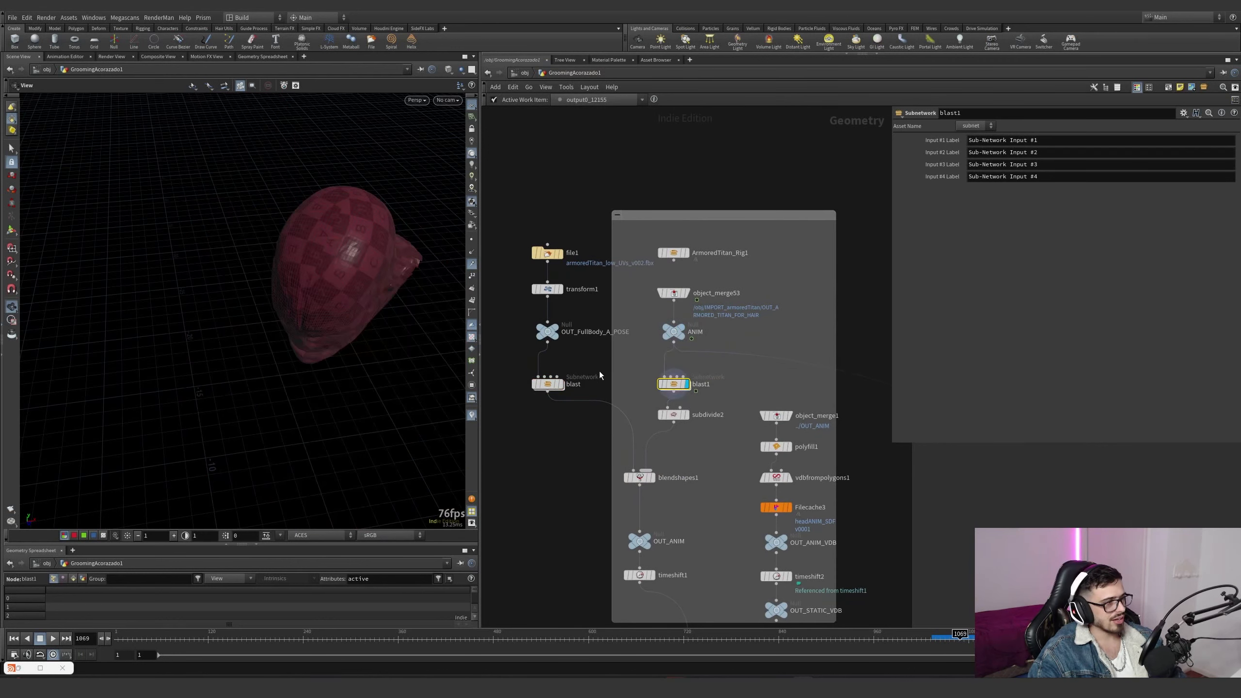
click(651, 477)
Scrub through the blendshapes1 animation from frame 845 to about frame 1002 and inspect how the framed head switches to the animated pose
click(782, 640)
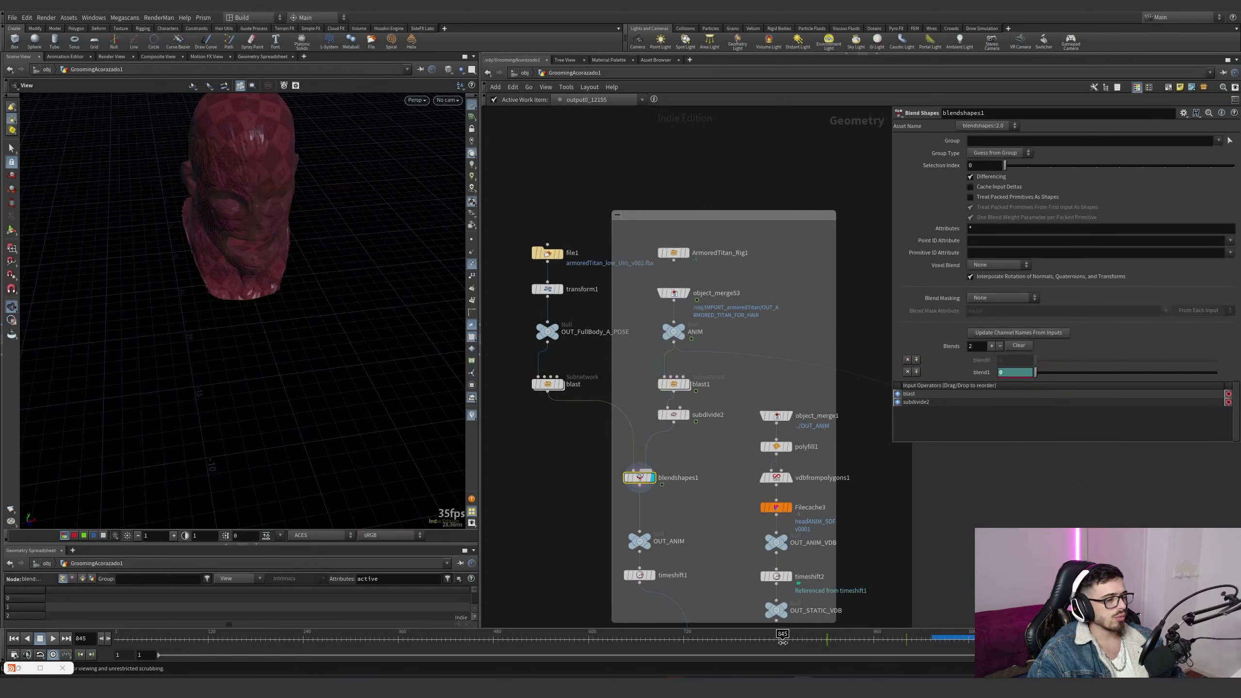
drag(871, 642, 909, 642)
key(space+g)
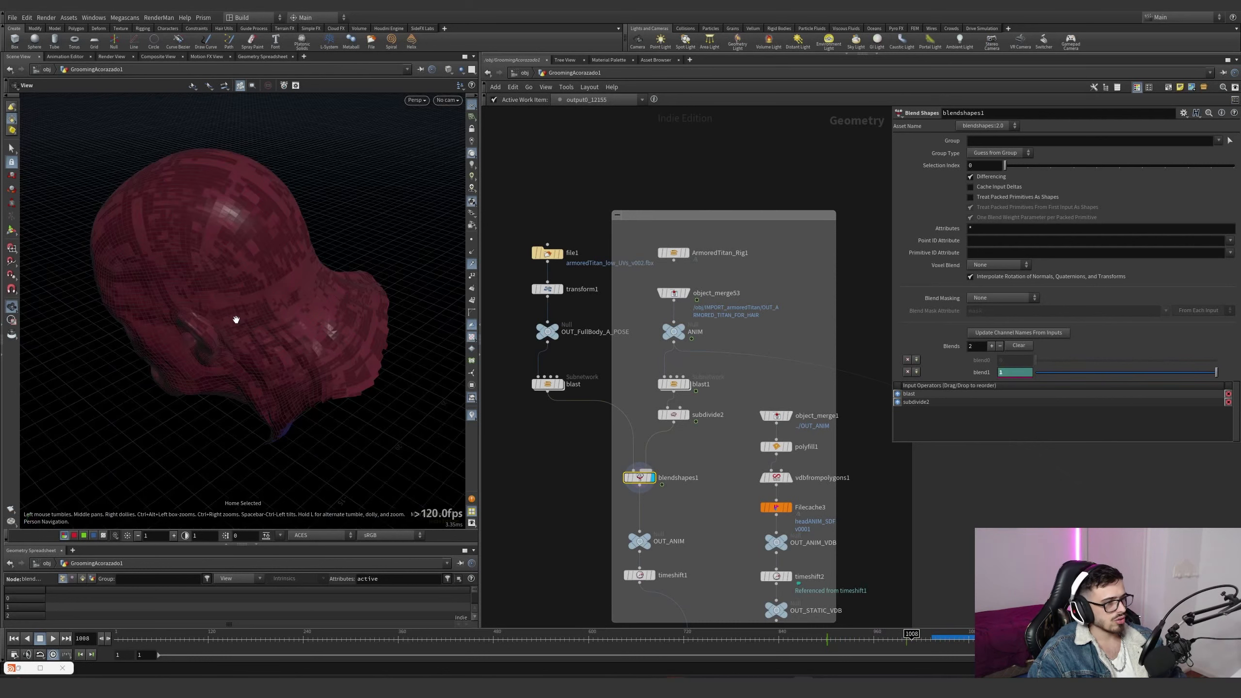
drag(306, 328, 411, 298)
scroll(373, 286, down, 5)
mouse_move(911, 639)
mouse_down()
mouse_move(891, 639)
mouse_move(905, 640)
mouse_up()
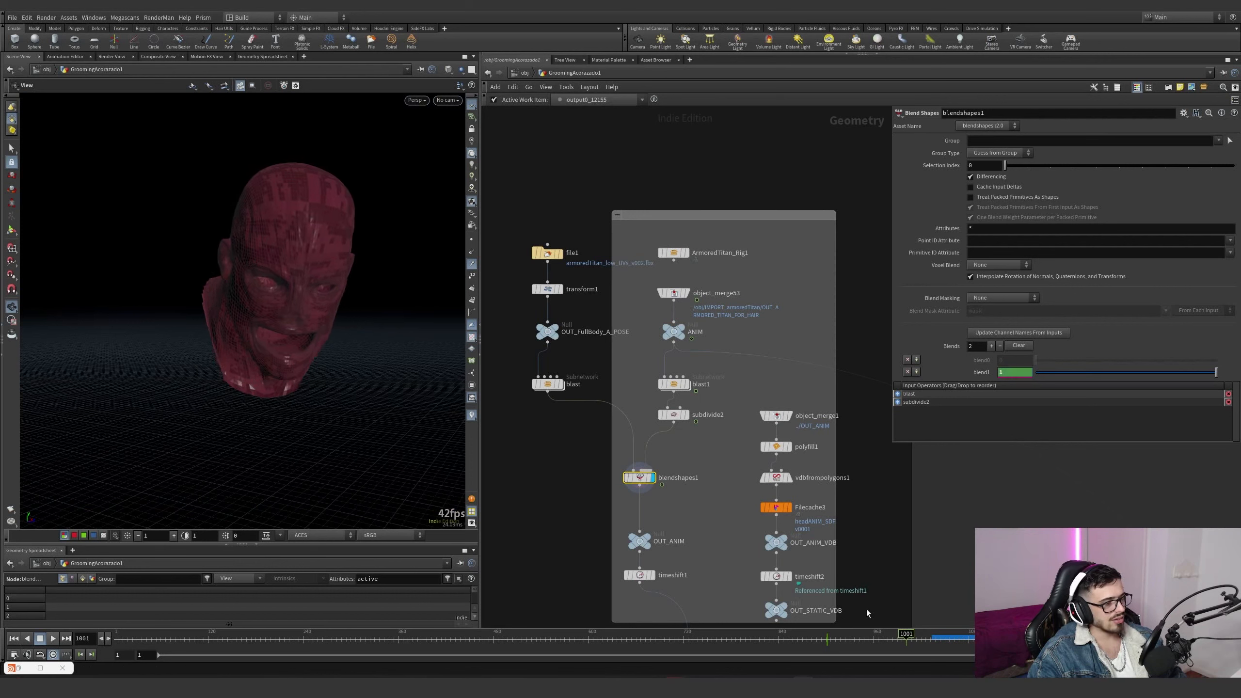
drag(844, 641, 906, 645)
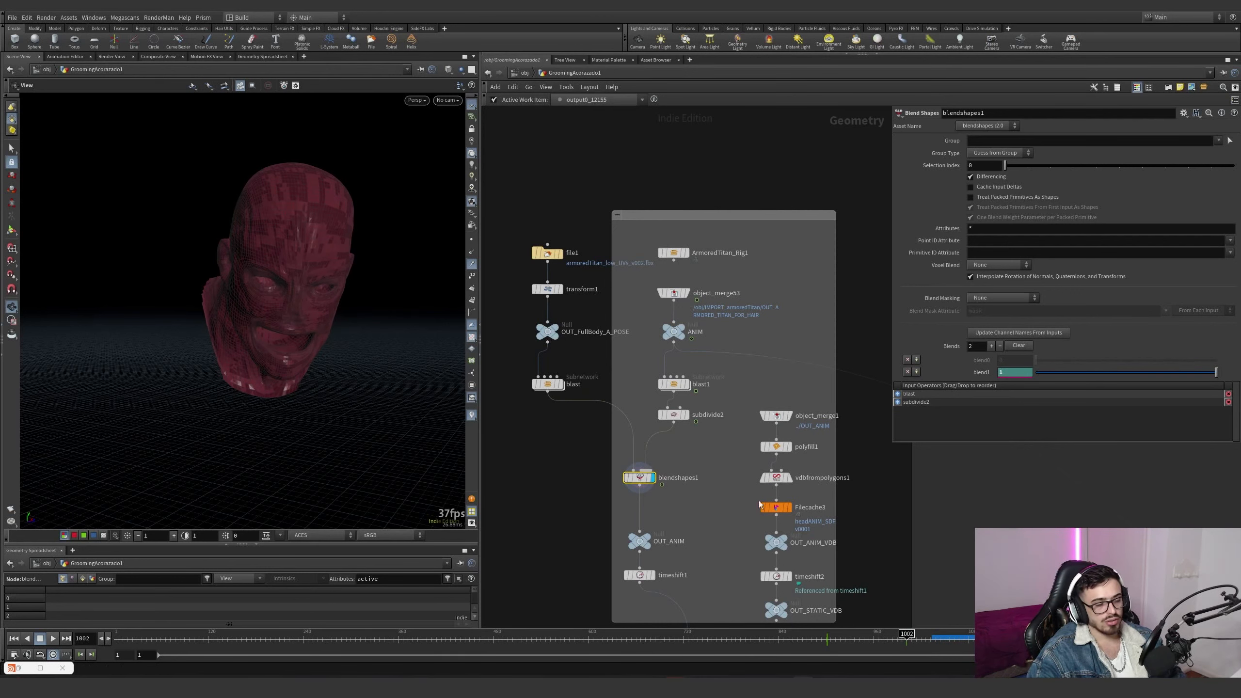
Bypass the Filecache3 node, display OUT_ANIM and scrub the timeline to frame 1061
middle_drag(760, 504, 750, 410)
click(753, 414)
click(638, 442)
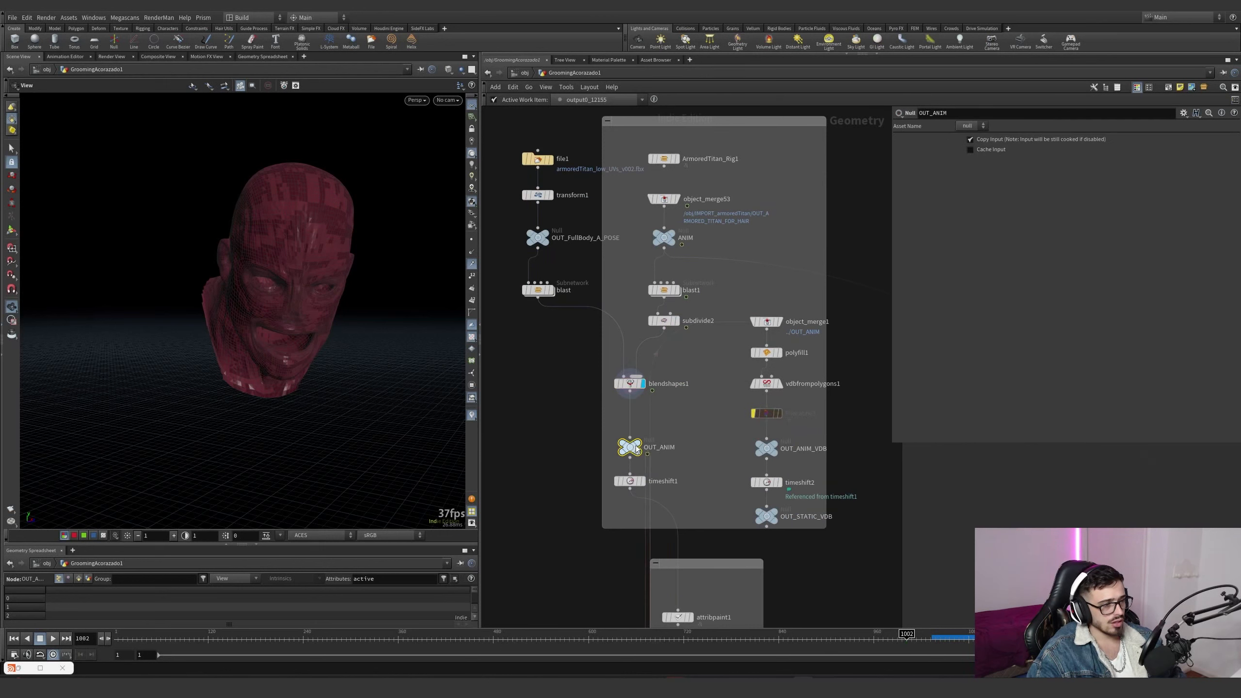
click(864, 638)
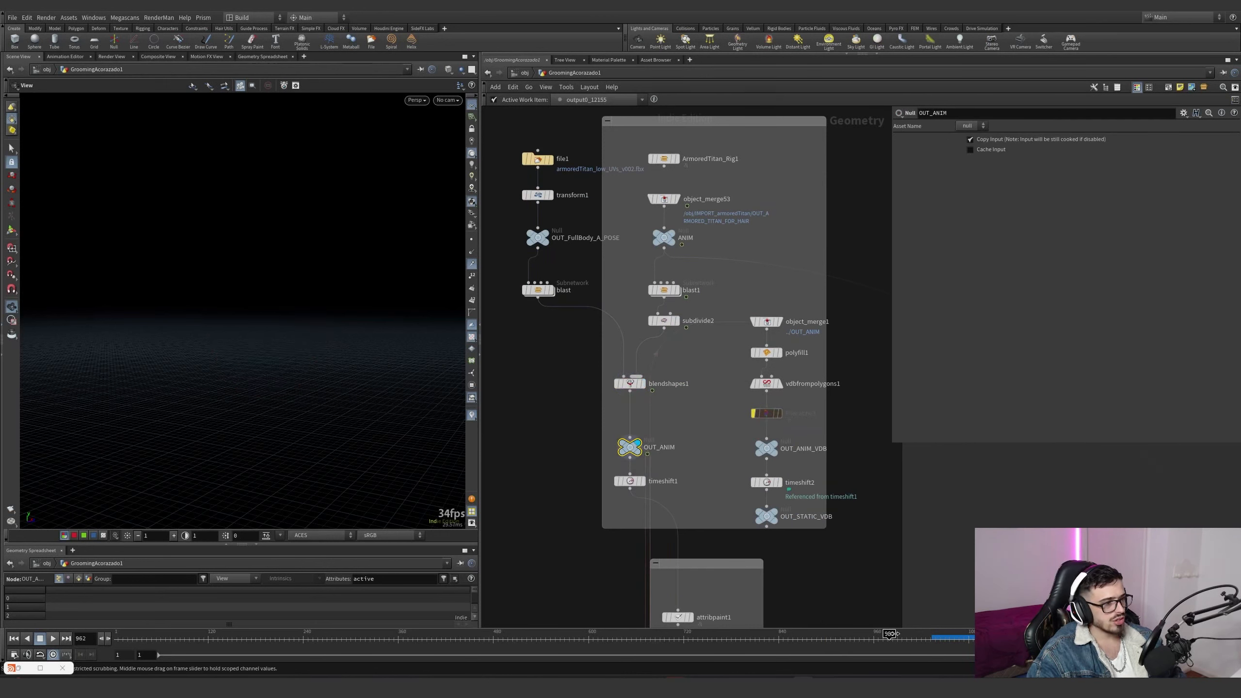
drag(893, 633, 951, 635)
Display object_merge1 and polyfill1 beside the OUT_ANIM source, and inspect the neck opening of the head
scroll(681, 418, down, 1)
middle_drag(682, 419, 662, 421)
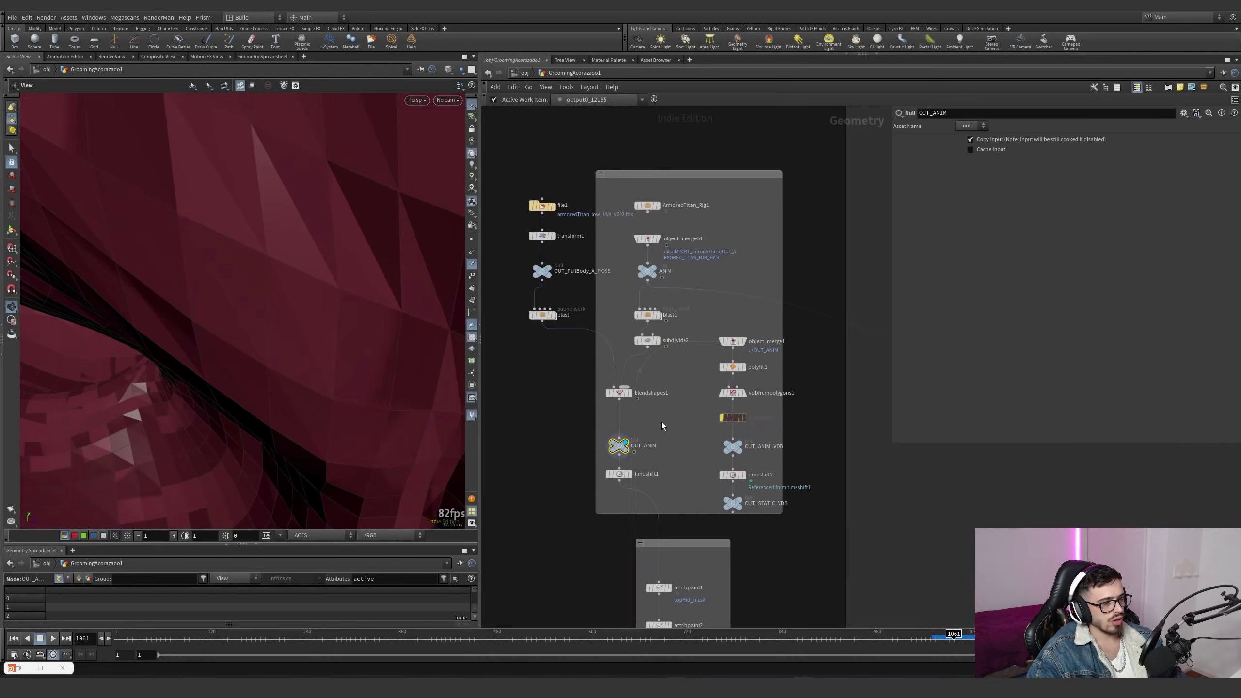
scroll(746, 353, up, 1)
click(744, 338)
key(space+g)
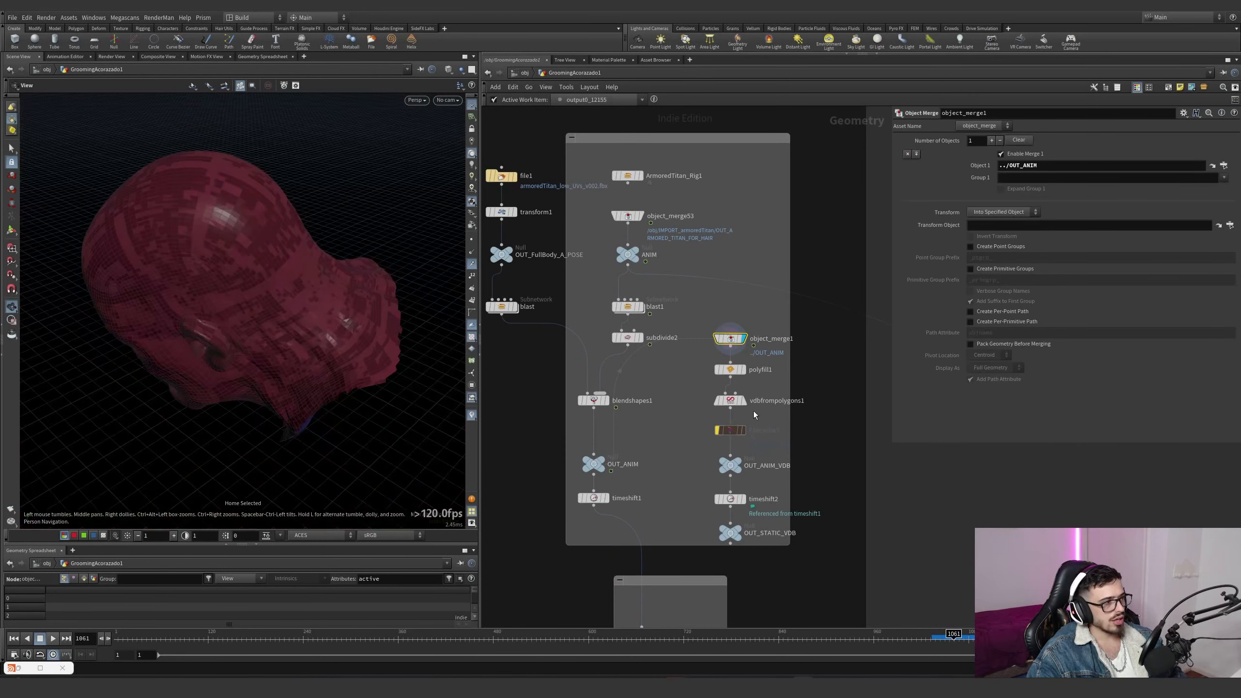
click(743, 369)
click(595, 464)
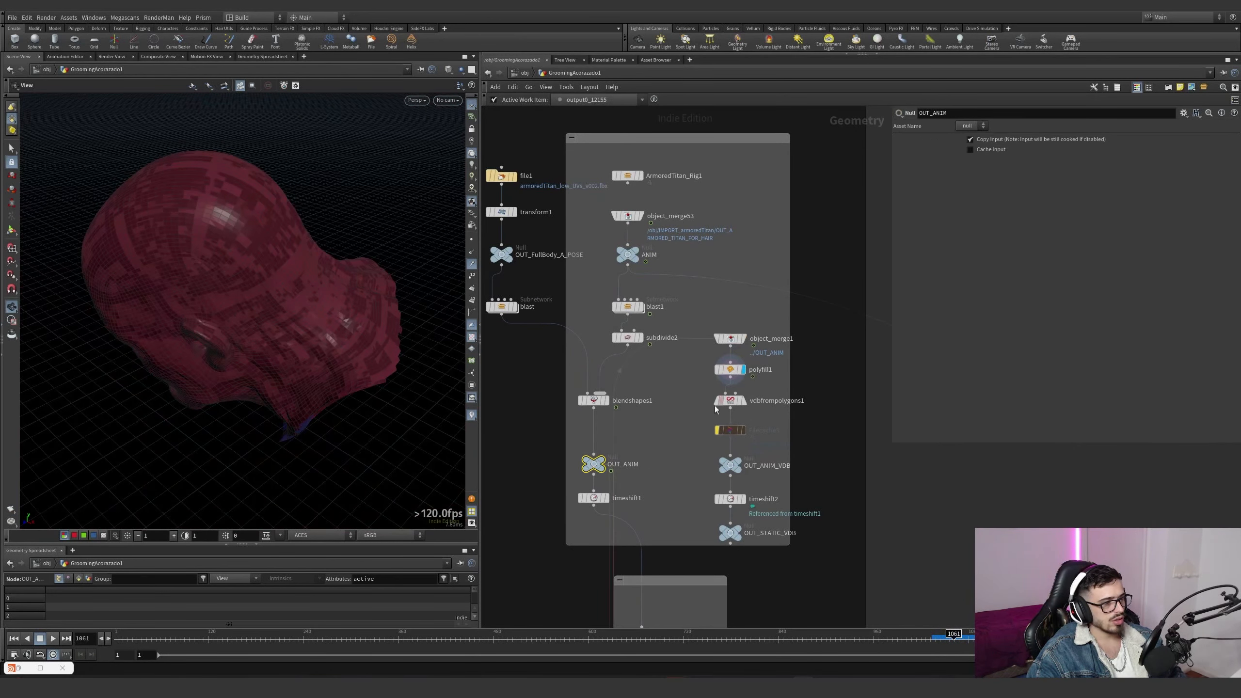
click(731, 369)
drag(337, 349, 186, 278)
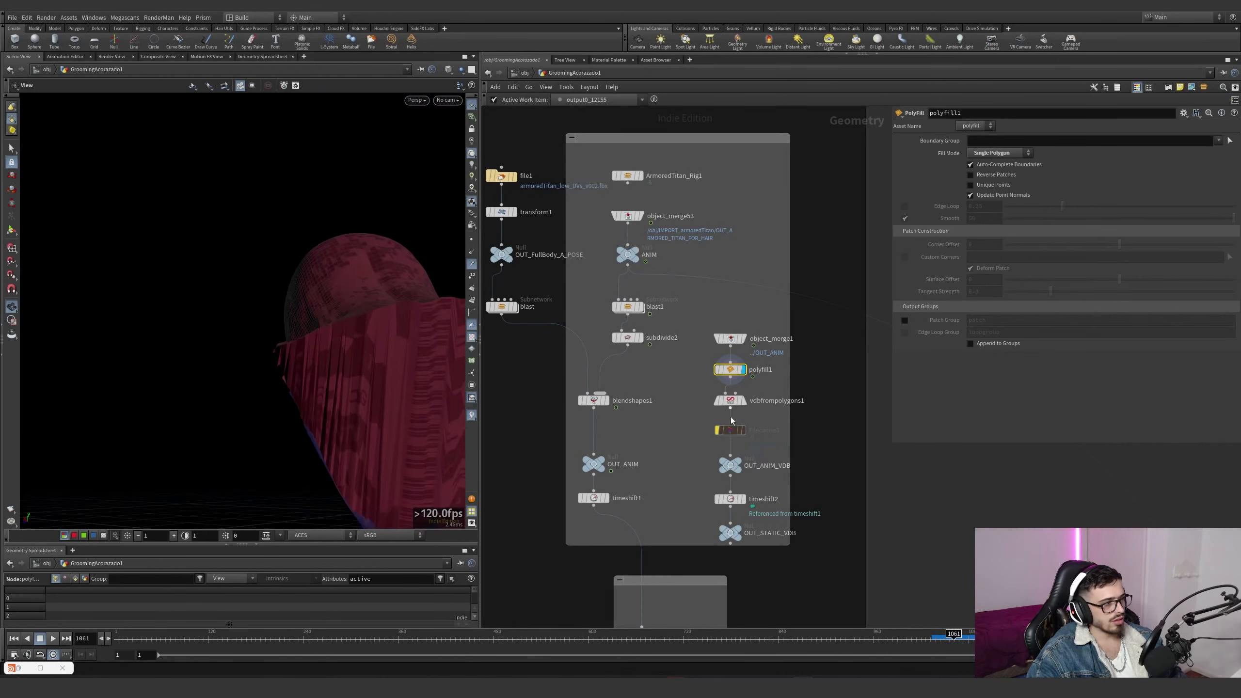
Display vdbfrompolygons1, OUT_ANIM_VDB and OUT_STATIC_VDB in turn and inspect the head volume from the front
click(730, 401)
click(738, 461)
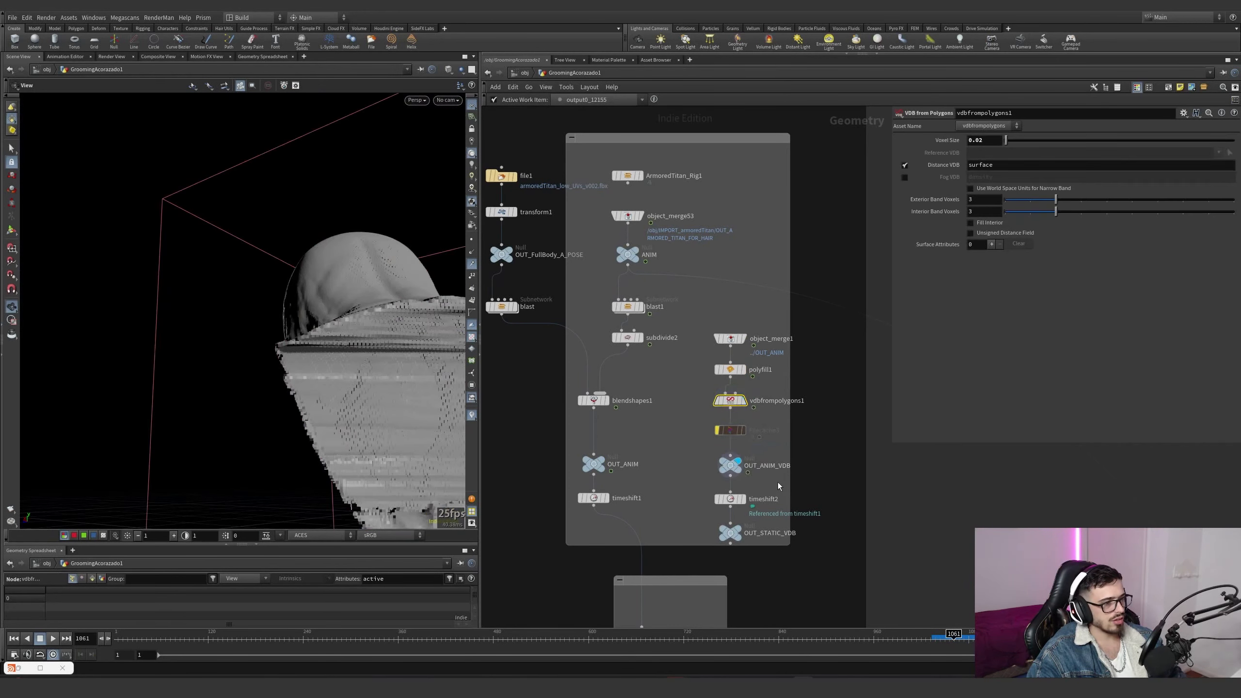
click(730, 465)
click(738, 529)
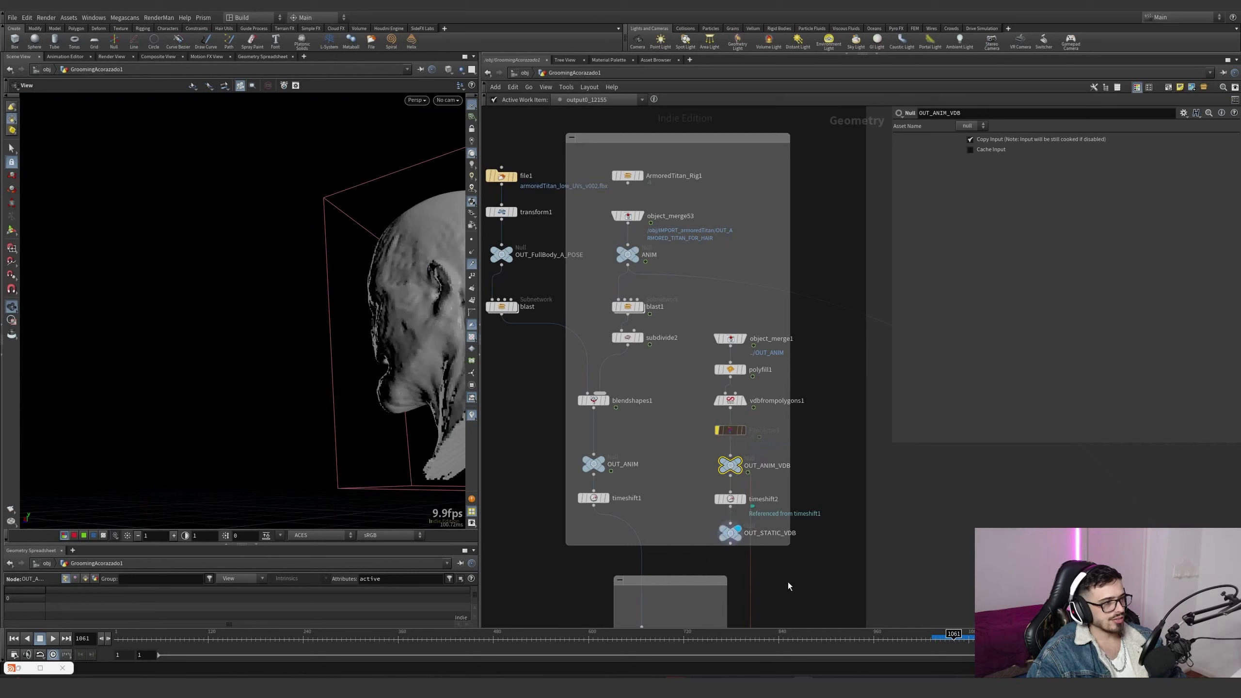
drag(788, 584, 722, 534)
drag(254, 274, 346, 339)
scroll(342, 338, down, 4)
drag(249, 327, 299, 343)
middle_drag(234, 335, 379, 285)
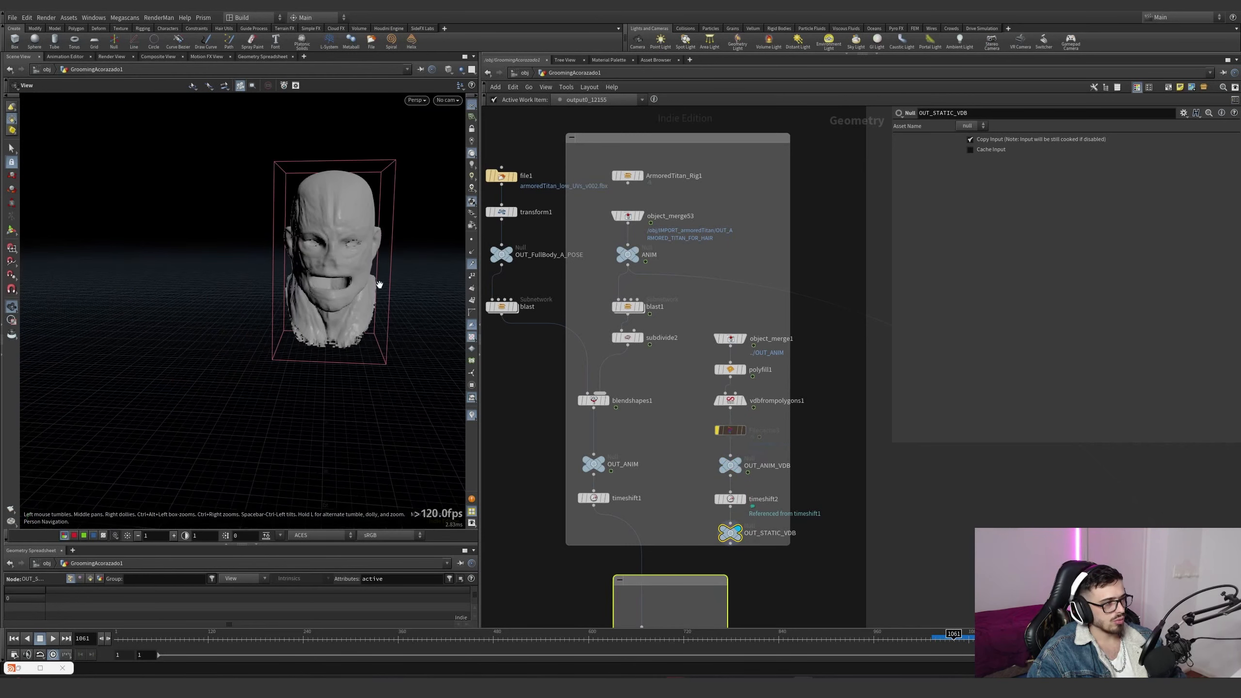
Display timeshift1 below OUT_ANIM and check the frame it holds the head at
middle_drag(660, 469, 672, 317)
click(619, 345)
click(606, 345)
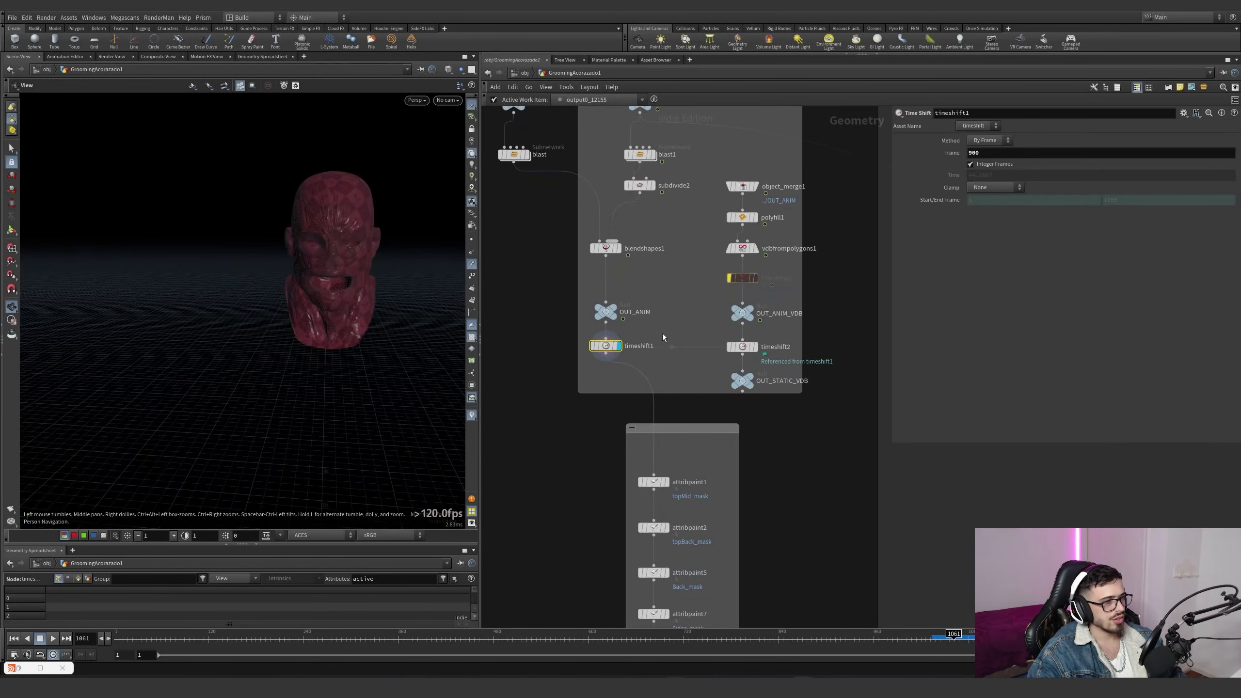
drag(607, 345, 607, 354)
middle_drag(671, 377, 642, 292)
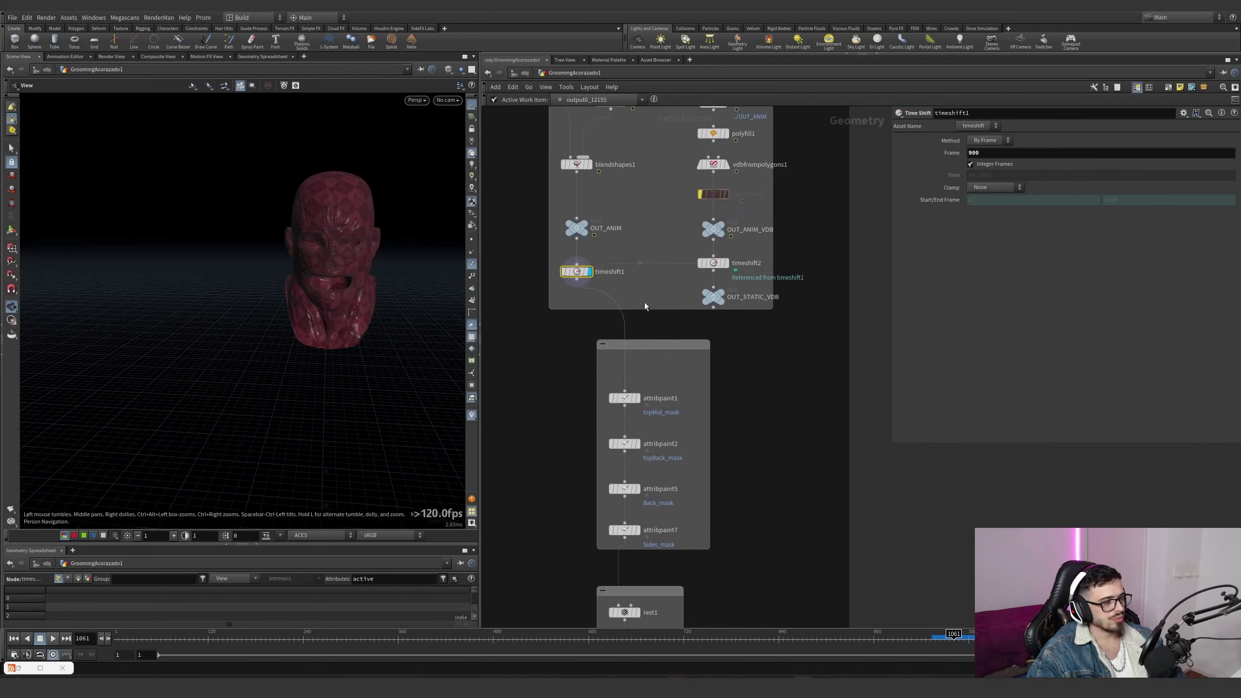
Display attribpaint1 and attribpaint2 with the paint tool active and inspect the topMid_mask and topBack_mask areas on the head
drag(641, 401, 566, 376)
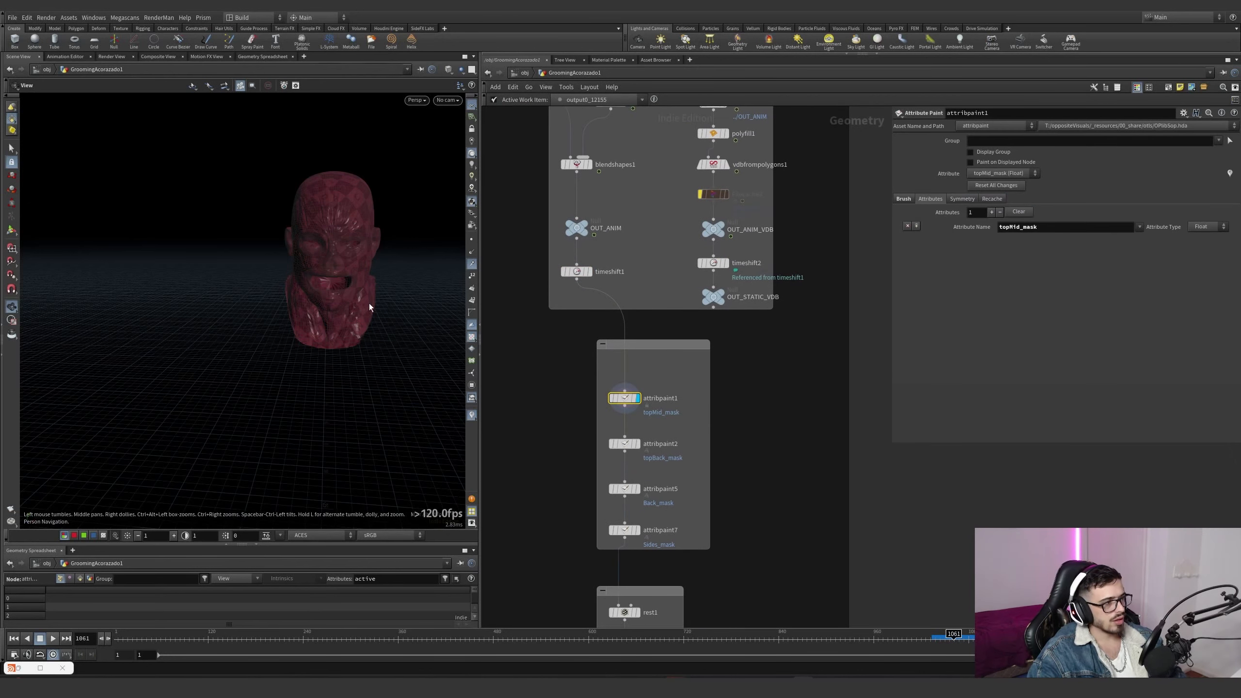
key(Return)
alt+drag(369, 305, 402, 258)
click(638, 444)
drag(680, 462, 599, 433)
alt+drag(299, 209, 388, 235)
Display attribpaint5 and attribpaint7 and examine the painted Back_mask and Sides_mask areas up close
click(638, 489)
drag(675, 515, 593, 470)
click(638, 530)
drag(667, 553, 615, 514)
mouse_move(293, 234)
alt+mouse_down()
mouse_move(152, 253)
mouse_move(299, 230)
mouse_move(236, 272)
alt+mouse_up()
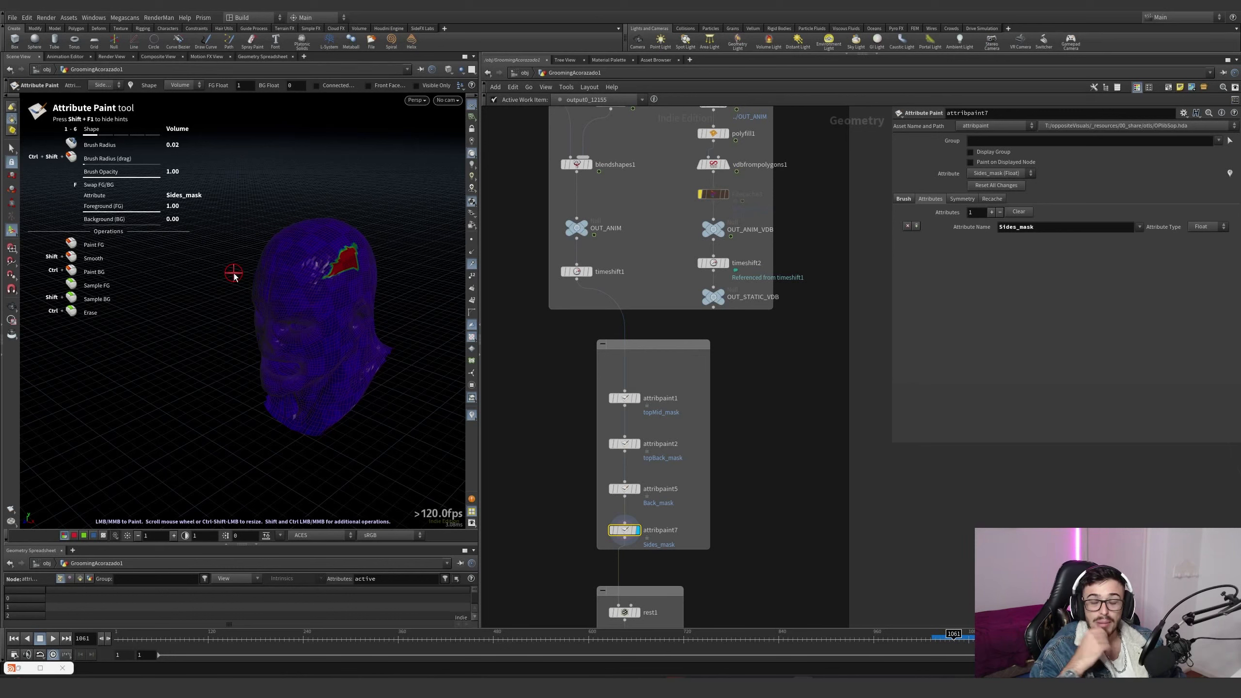
alt+drag(260, 259, 280, 266)
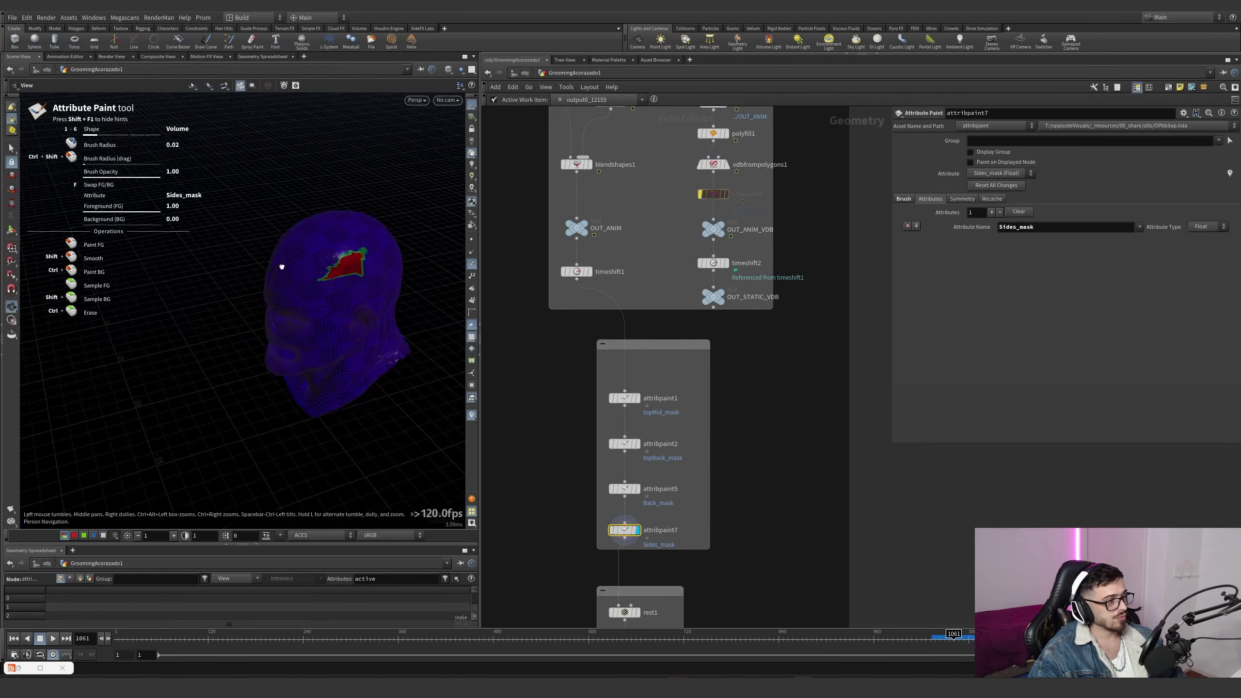
alt+right_drag(327, 256, 371, 267)
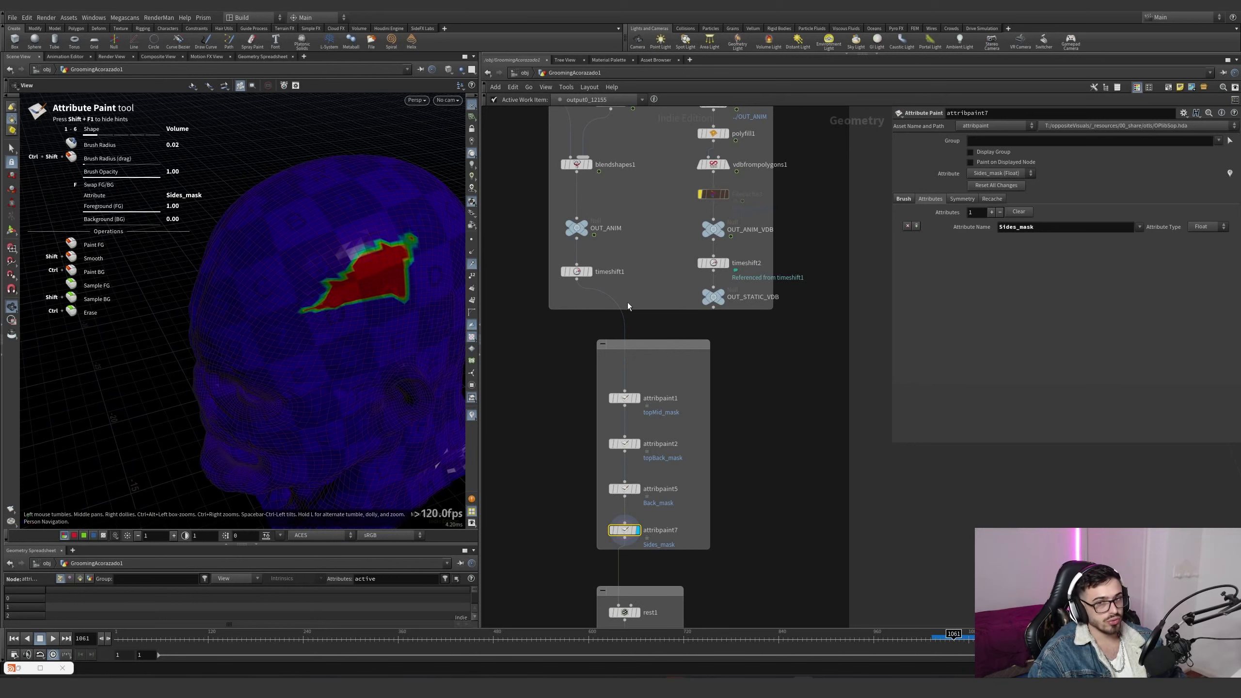
Display rest1 after the mask painting nodes and check its rest attribute settings
middle_drag(730, 439, 712, 331)
scroll(697, 460, down, 1)
middle_drag(698, 464, 741, 412)
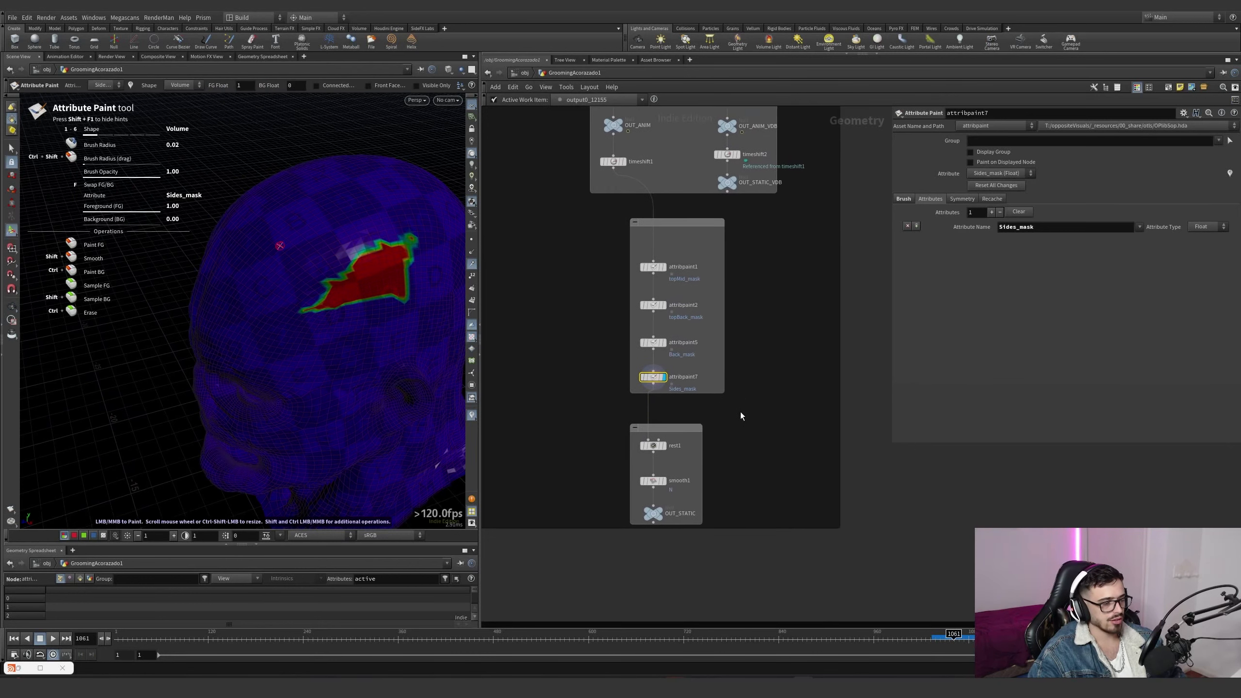
scroll(665, 453, up, 1)
click(653, 446)
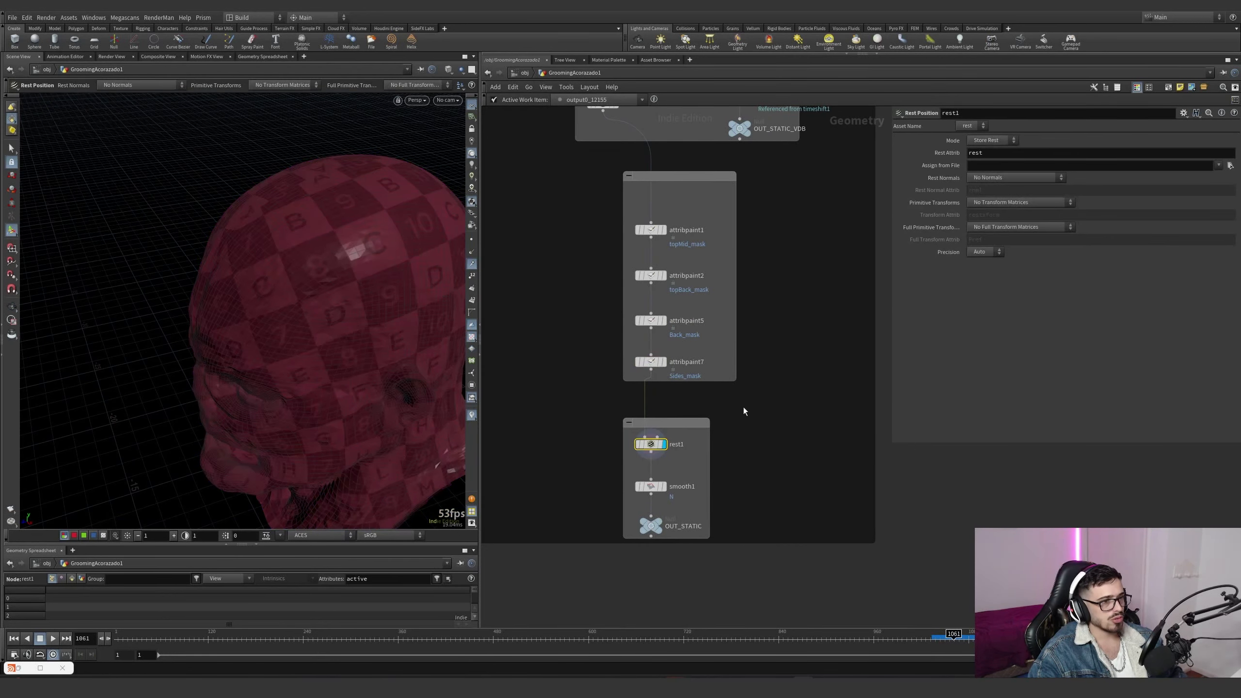
Display smooth1 and turn on the normals display to inspect the smoothed N attribute on the head
click(666, 486)
click(652, 487)
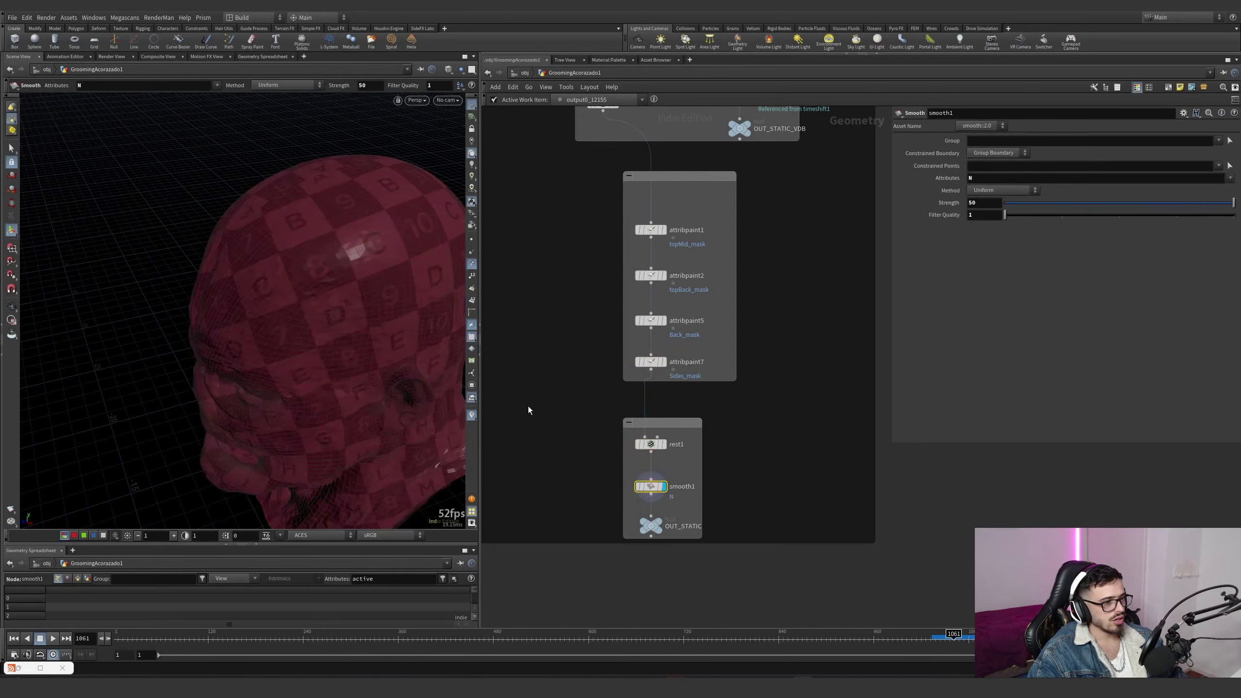
click(472, 252)
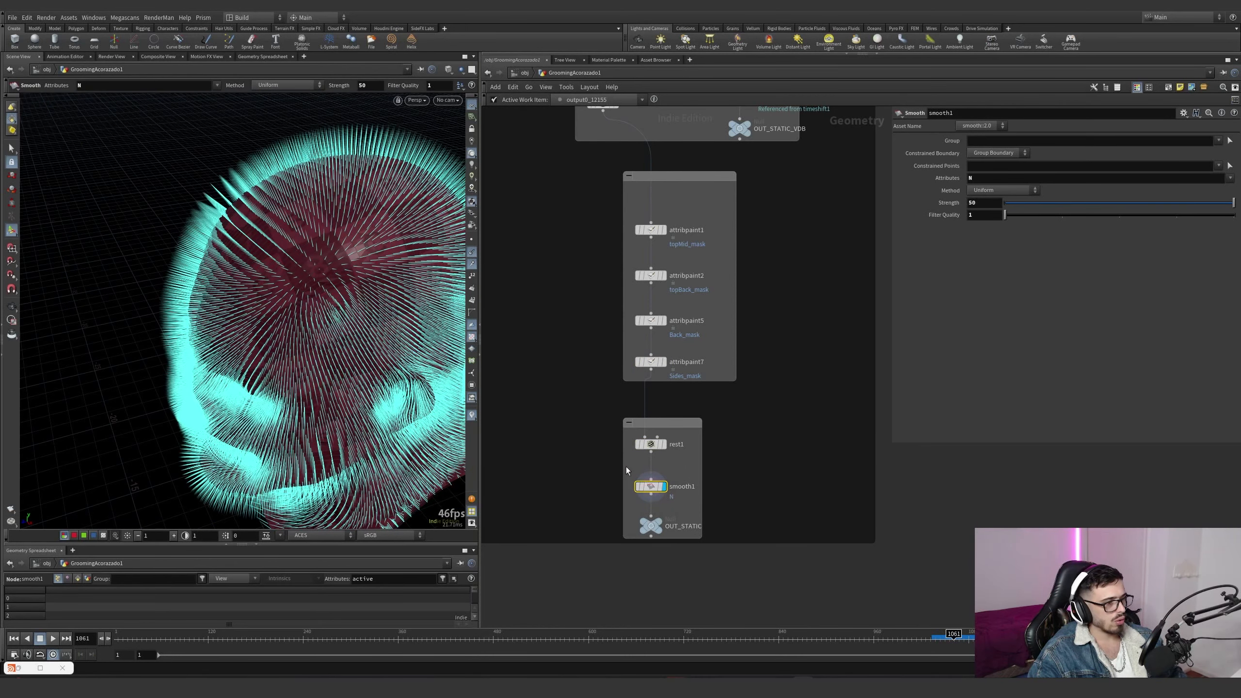
mouse_move(644, 484)
Go to the guide networks, display object_merge3 and hairgen1, and compare its density attribute with the topBack hair generator
scroll(729, 448, down, 6)
middle_drag(727, 466, 715, 342)
scroll(639, 402, up, 4)
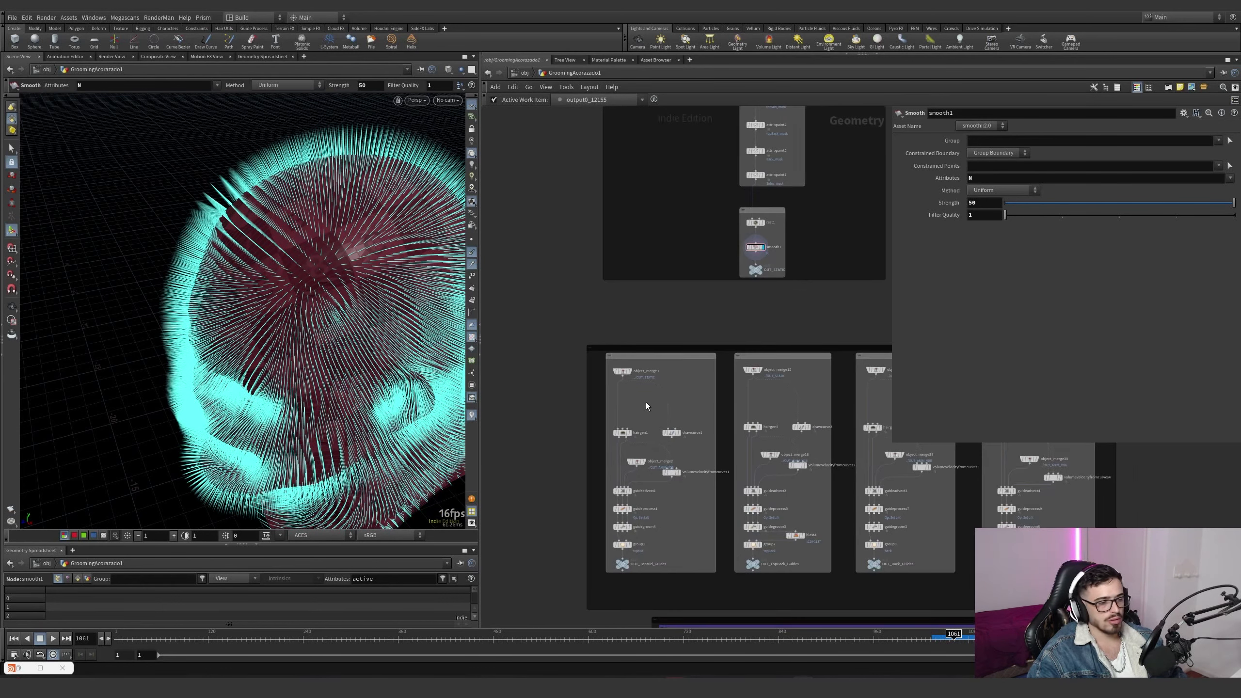
scroll(640, 402, down, 4)
mouse_move(535, 314)
mouse_down()
mouse_move(916, 511)
mouse_move(606, 317)
mouse_move(843, 473)
mouse_move(543, 318)
mouse_up()
scroll(563, 375, up, 4)
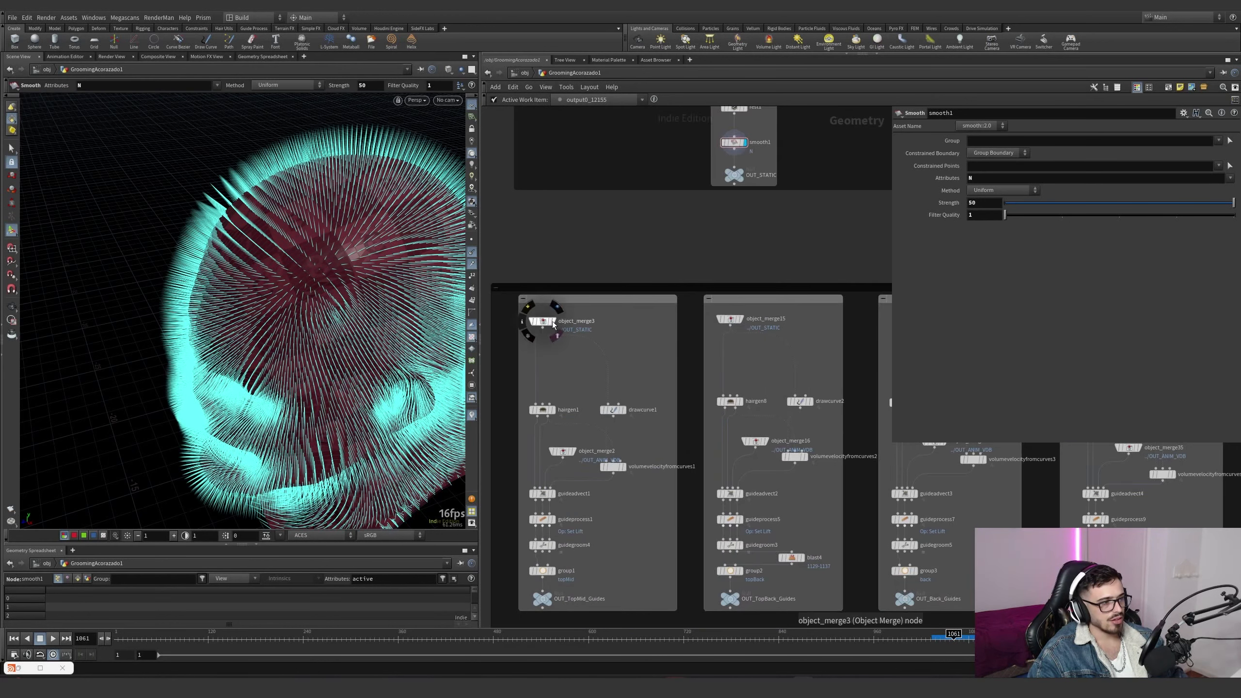
click(546, 322)
click(550, 411)
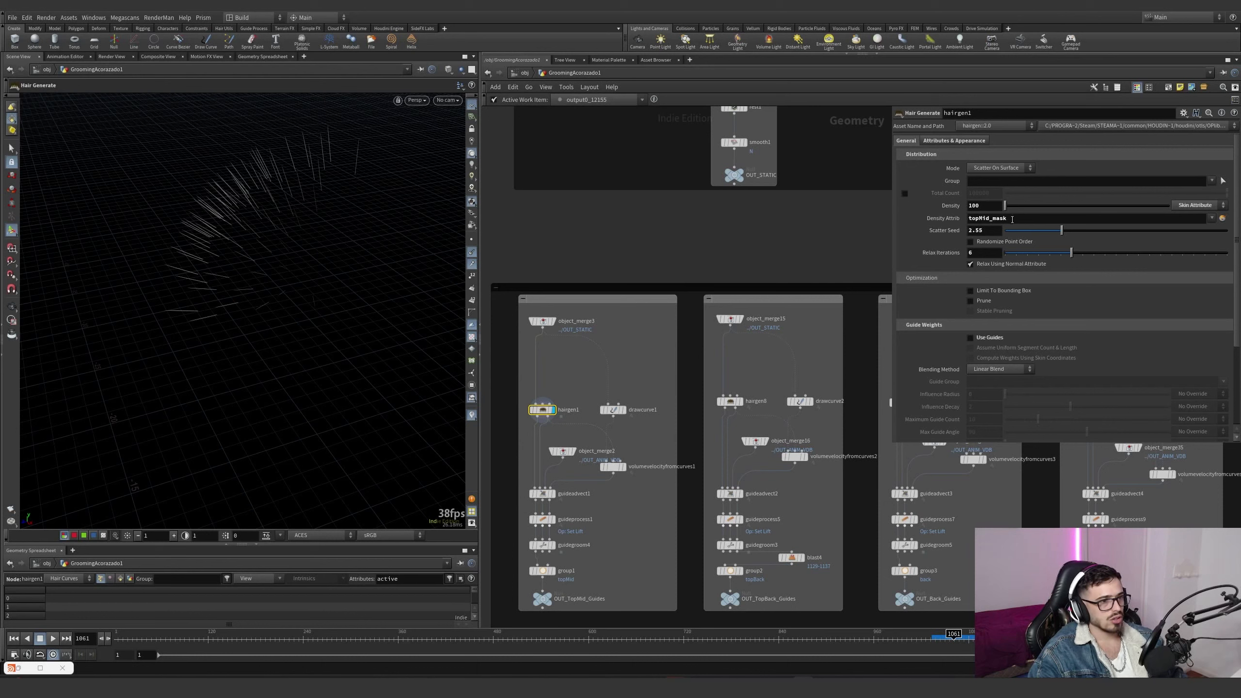
click(728, 402)
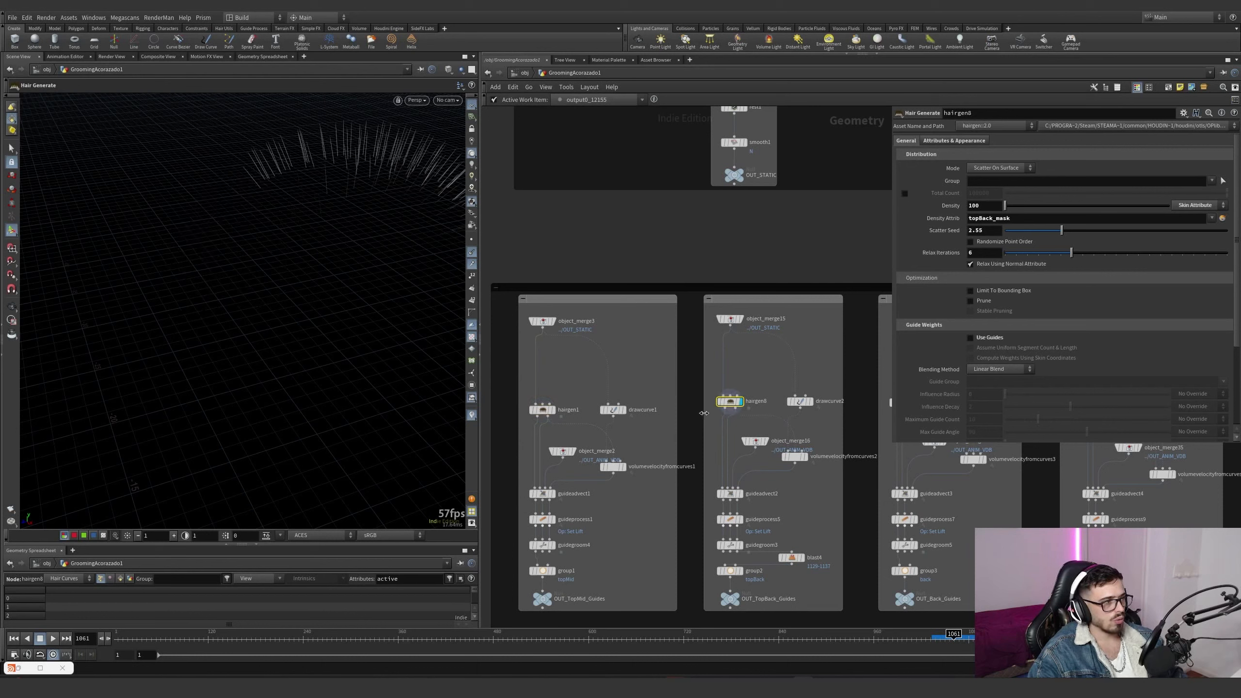
Return to the topMid guide network and display hairgen1 with its generated guides
scroll(819, 407, down, 3)
scroll(680, 421, up, 4)
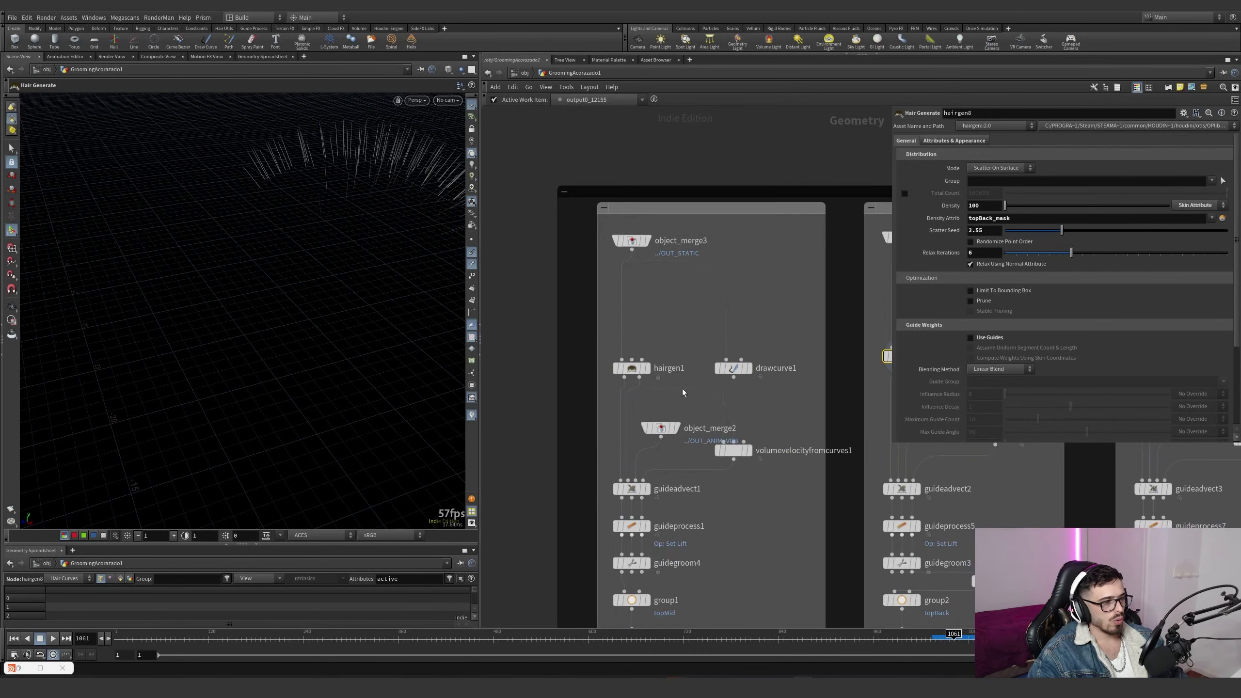
double_click(654, 370)
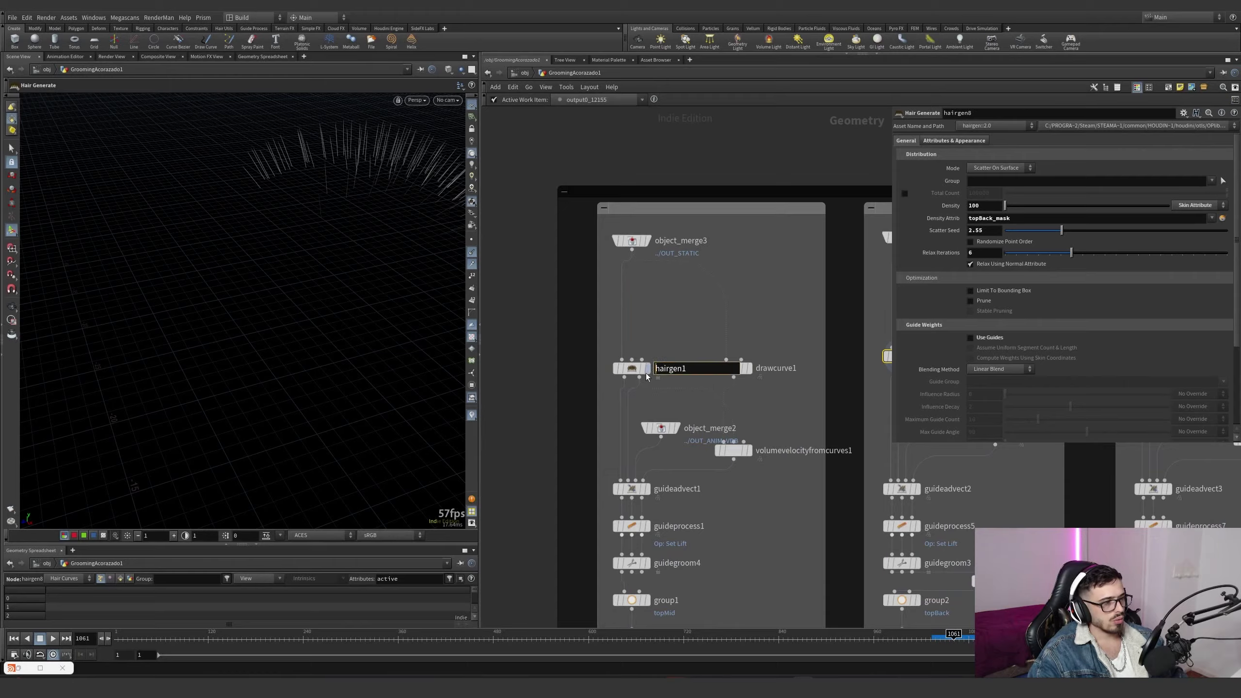
click(635, 369)
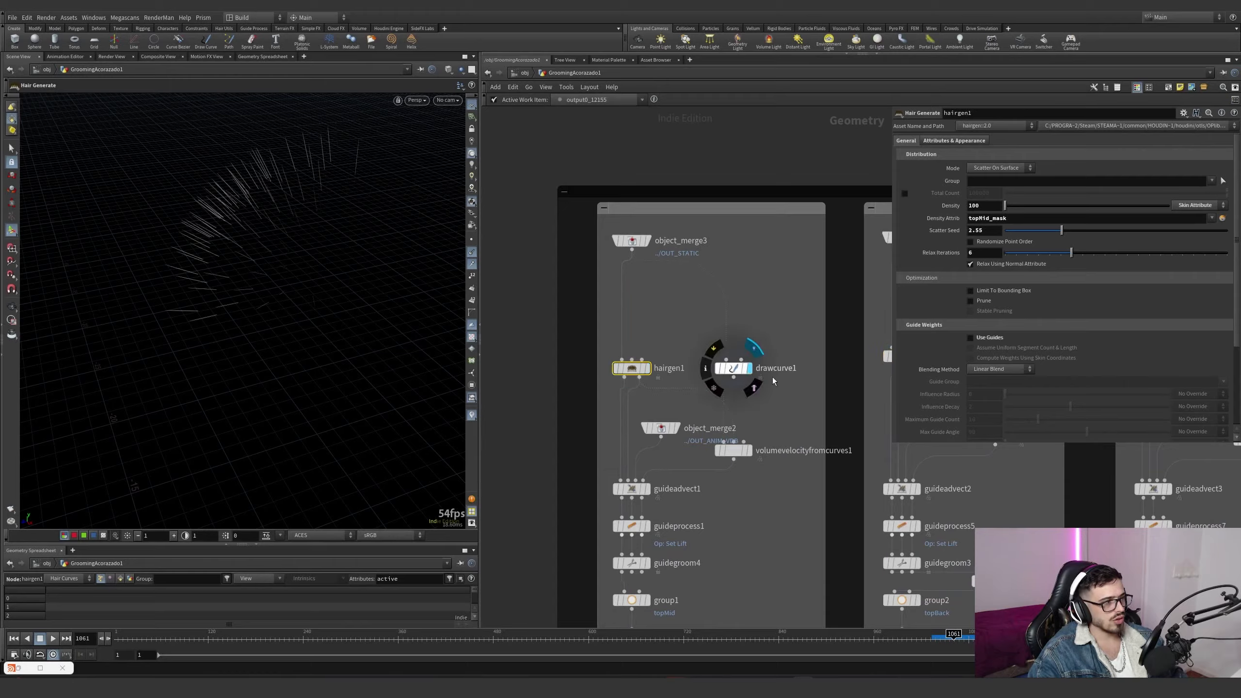
Display drawcurve1 and inspect its strokes around the head, and show the velocity volume from volumevelocityfromcurves1
click(732, 367)
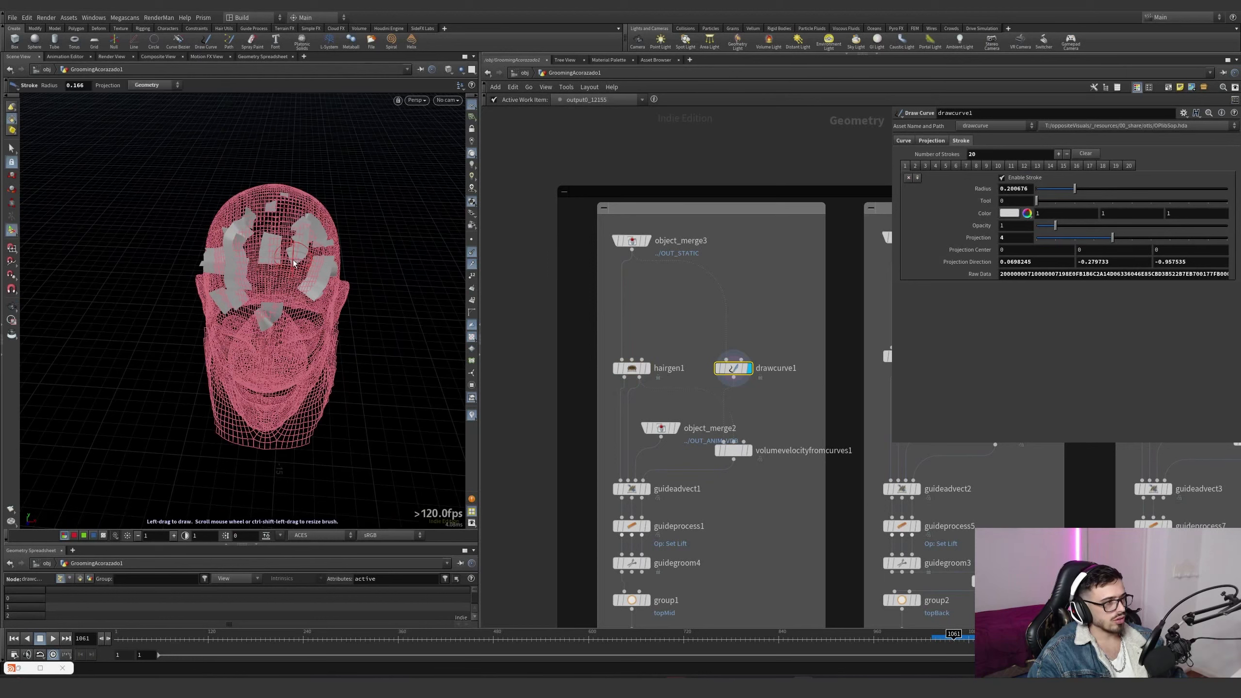
alt+drag(293, 263, 393, 280)
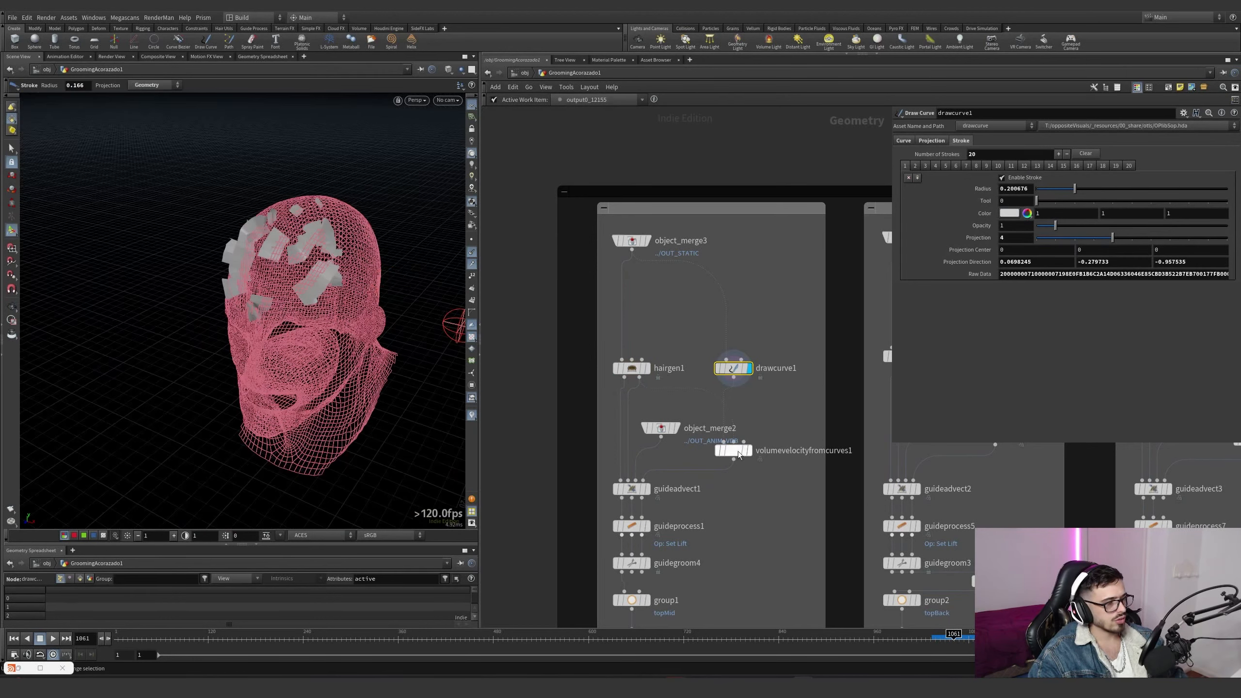
click(748, 452)
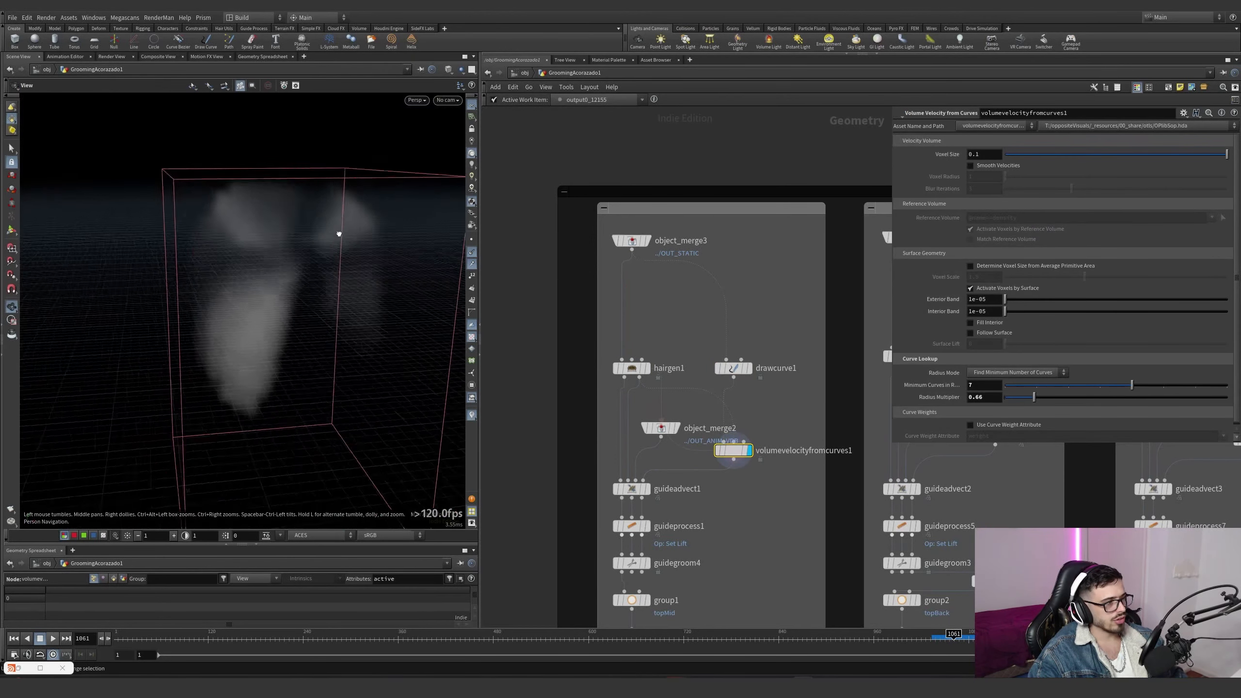
Inspect the velocity volume from volumevelocityfromcurves1 from another angle and dismiss the autosave prompt
drag(339, 233, 429, 324)
key(Return)
scroll(923, 370, down, 1)
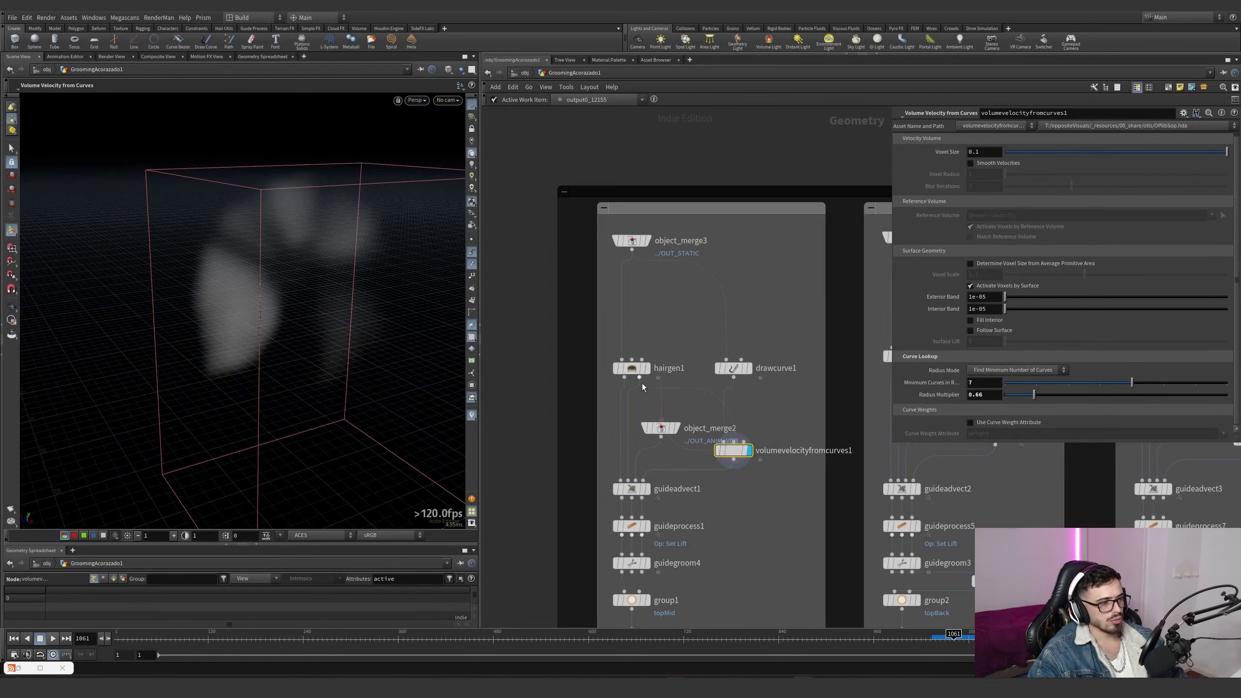
mouse_move(644, 374)
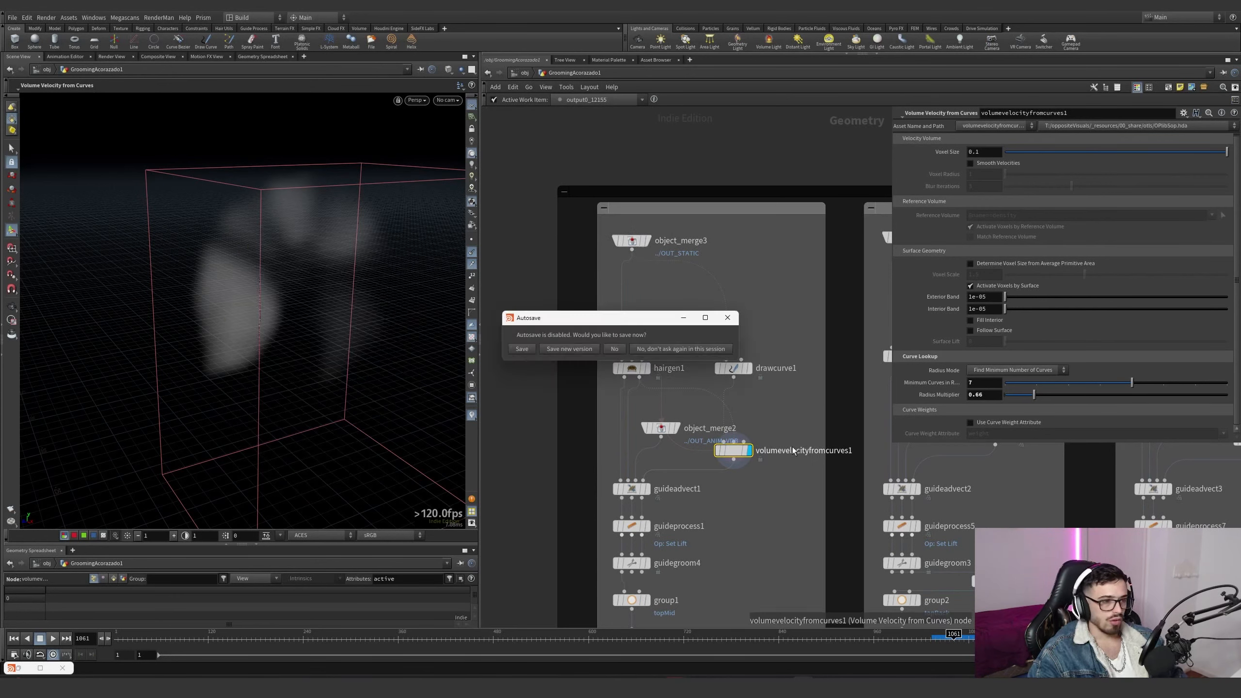
click(728, 317)
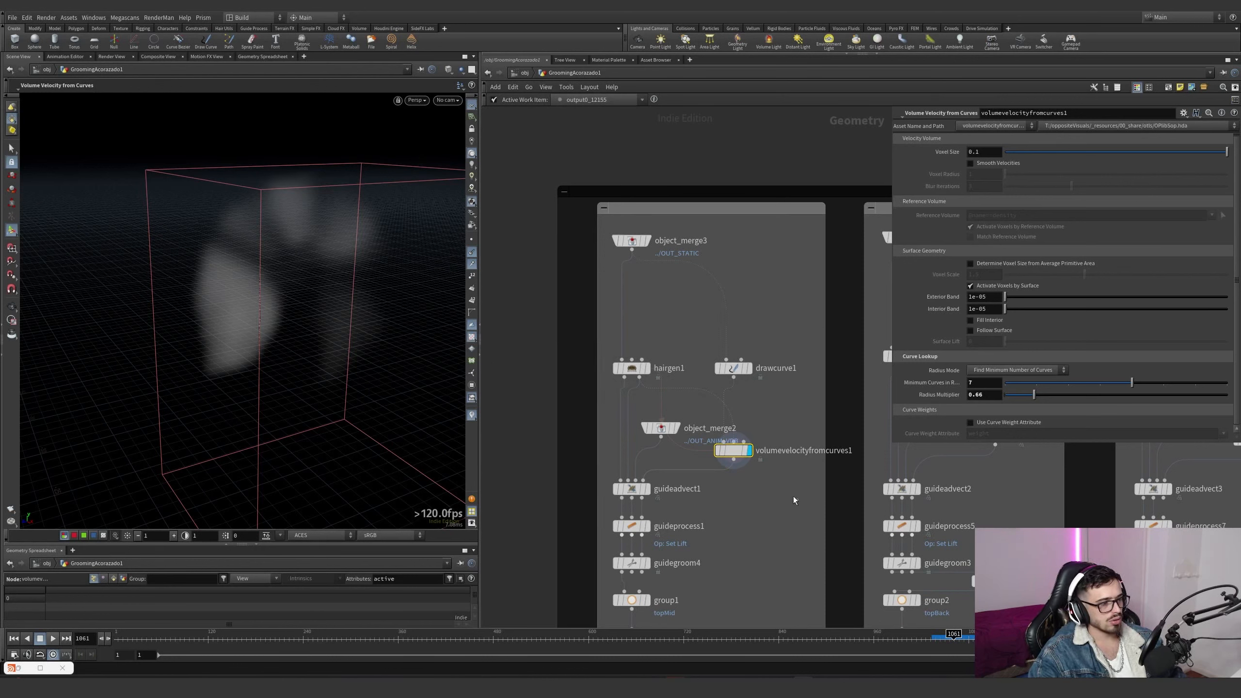
Display object_merge2 to inspect the animated head VDB, and show the advected guides of guideadvect1
click(678, 429)
key(Escape)
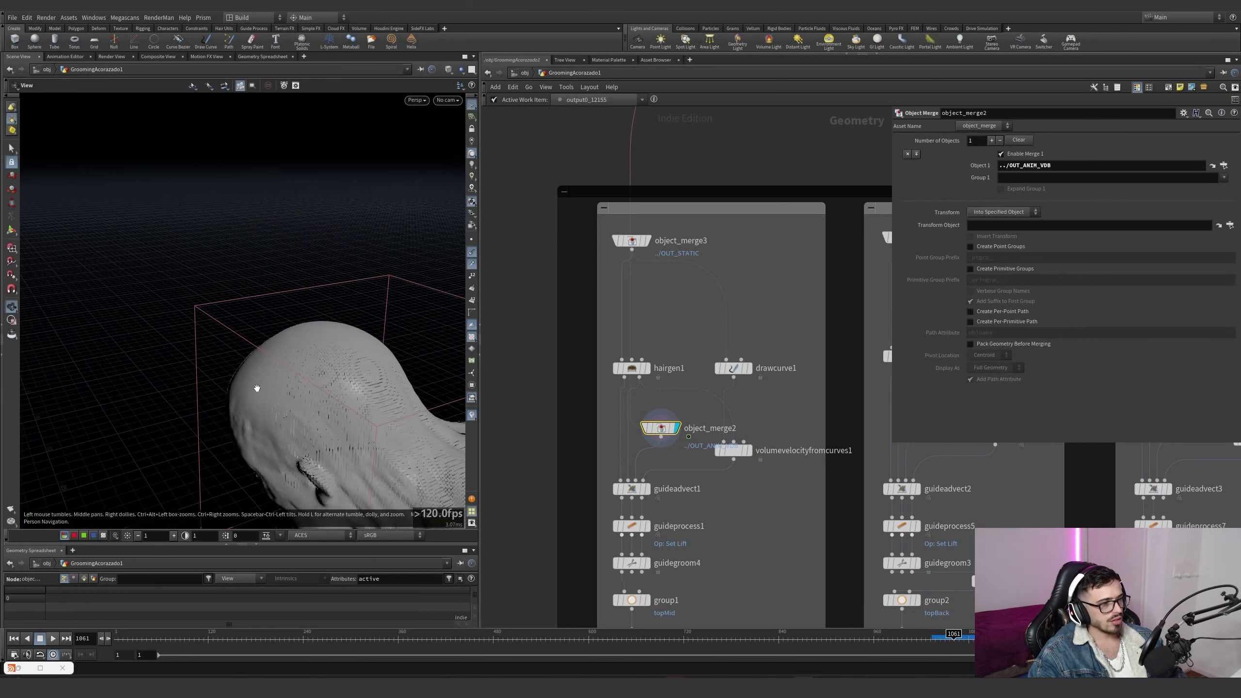
drag(255, 385, 352, 325)
alt+middle_drag(353, 325, 353, 322)
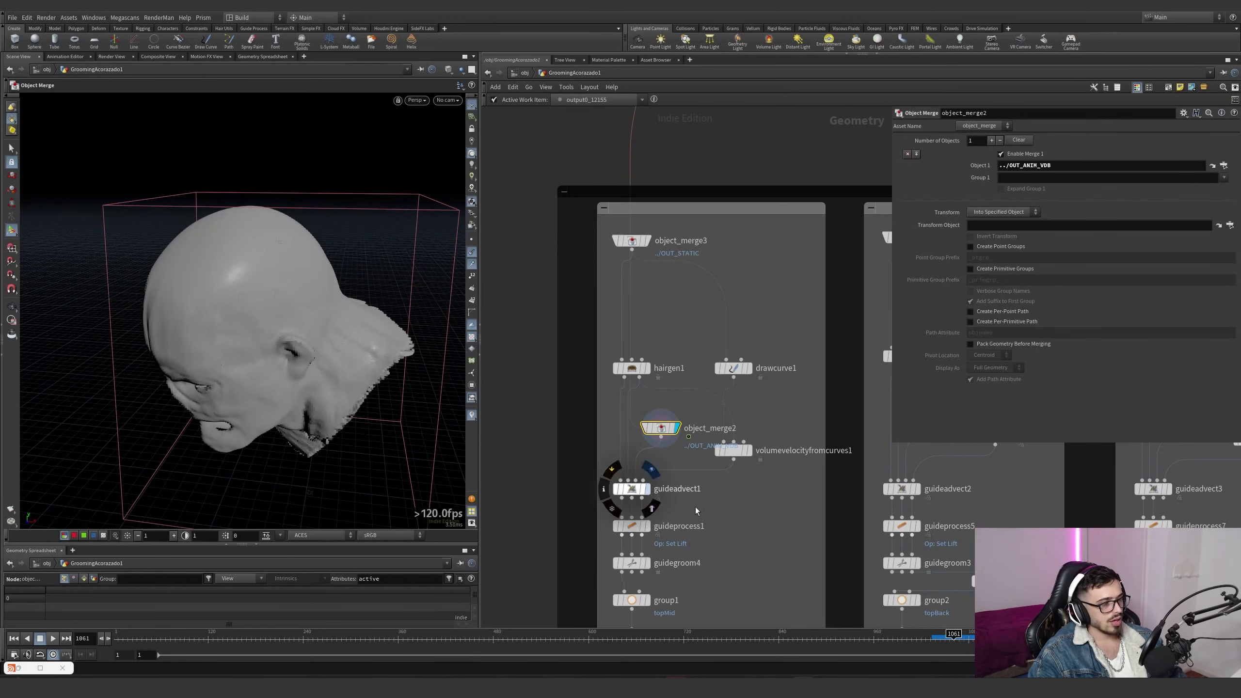
click(623, 485)
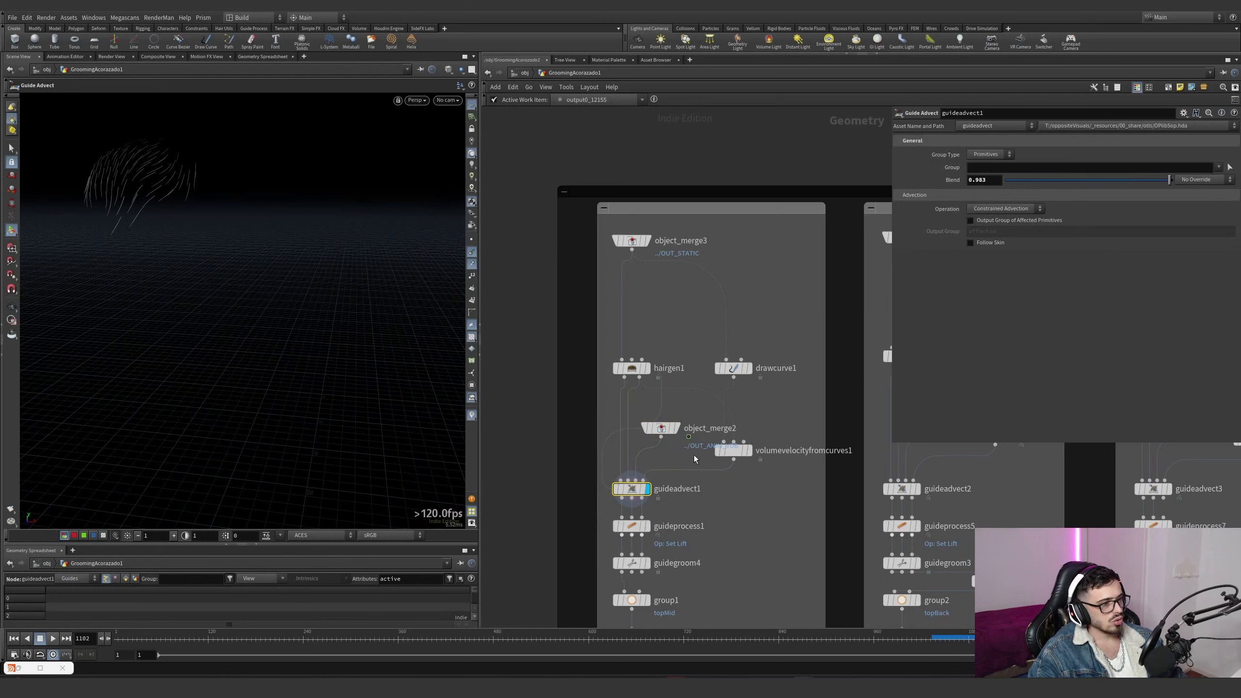
click(657, 426)
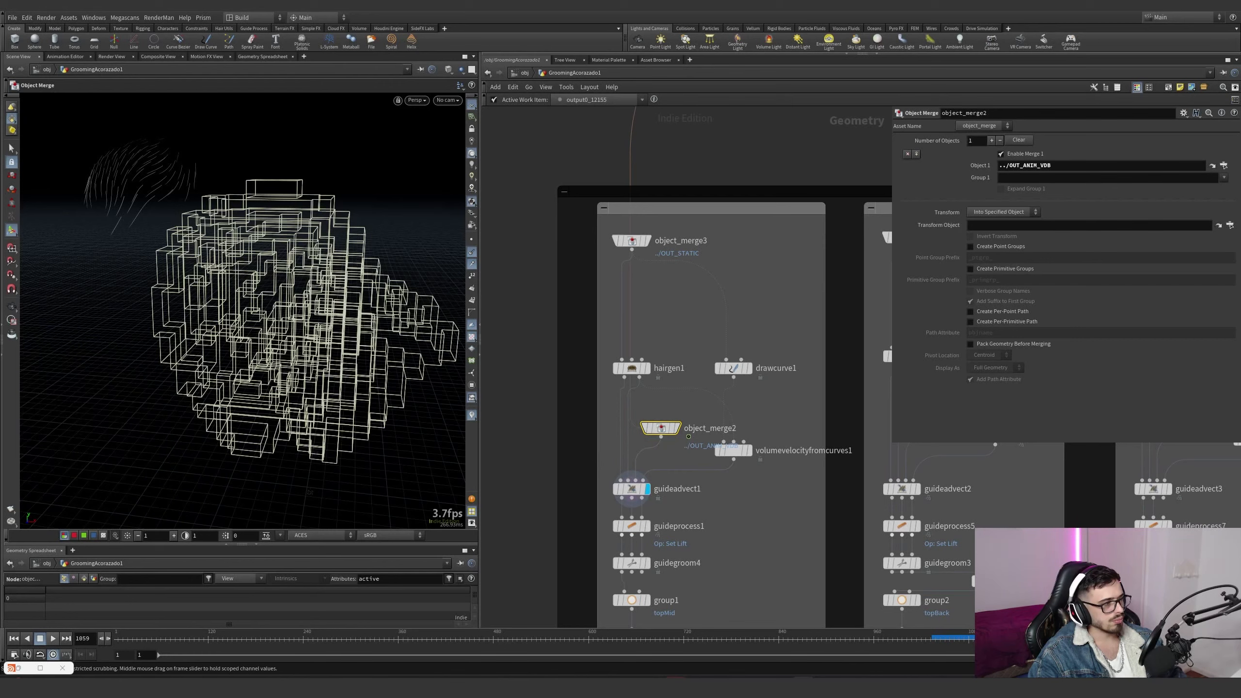
click(630, 488)
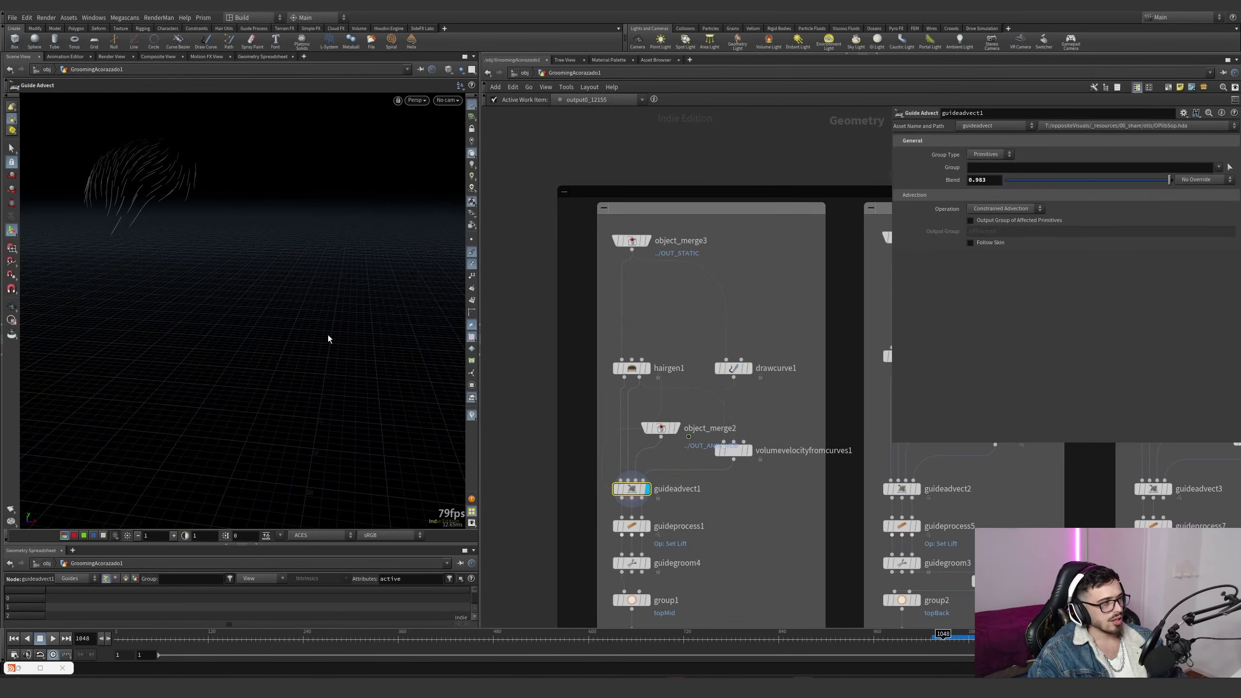
With guideadvect1 displayed, draw a spiral test stroke in drawcurve1 to swirl the guides, and undo the stroke
mouse_move(327, 339)
alt+mouse_down()
mouse_move(244, 230)
mouse_move(247, 252)
mouse_move(268, 265)
alt+mouse_up()
click(737, 370)
mouse_move(153, 166)
mouse_down()
mouse_move(184, 178)
mouse_move(153, 187)
mouse_move(189, 179)
mouse_move(135, 201)
mouse_move(50, 187)
mouse_move(132, 163)
mouse_move(135, 179)
mouse_move(178, 193)
mouse_move(169, 208)
mouse_up()
click(704, 514)
alt+middle_drag(169, 208, 238, 244)
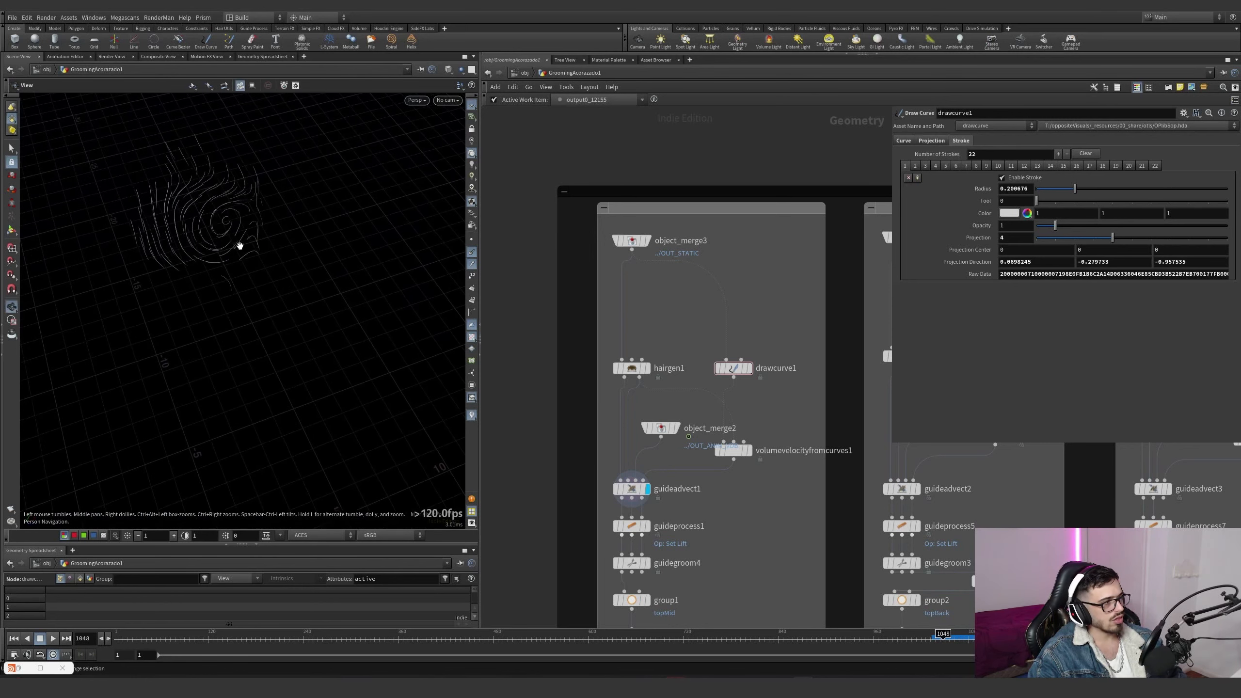
alt+drag(238, 243, 210, 219)
key(ctrl+z)
Display guideprocess1 and inspect its Set Lift effect on the topMid guides
middle_drag(717, 527, 723, 424)
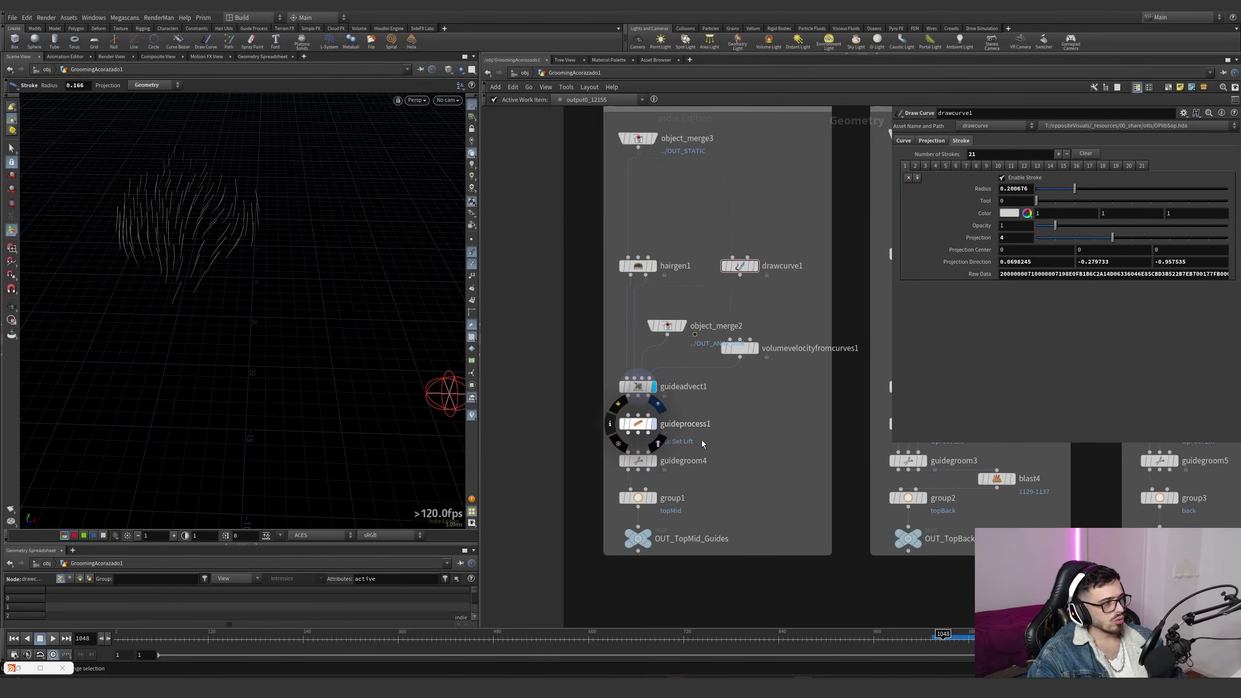
click(654, 426)
alt+drag(230, 298, 289, 214)
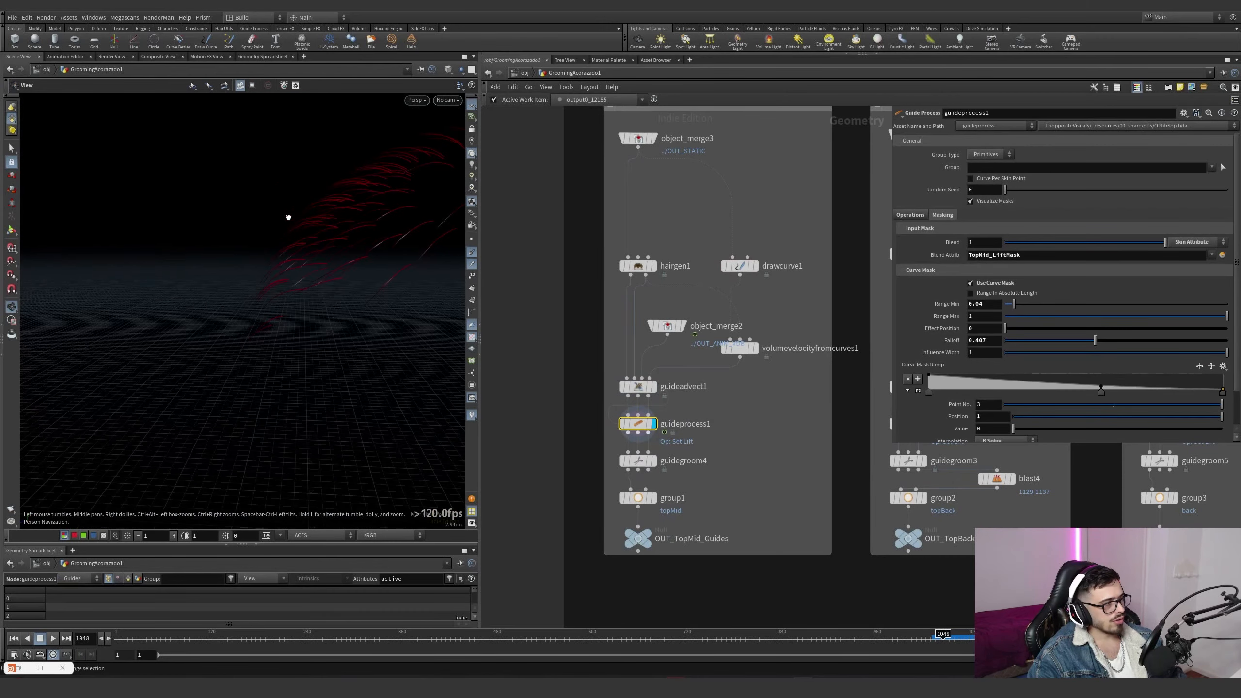
key(Return)
Display guidegroom4 and inspect the sculpted topMid guides from several sides
click(654, 462)
click(639, 462)
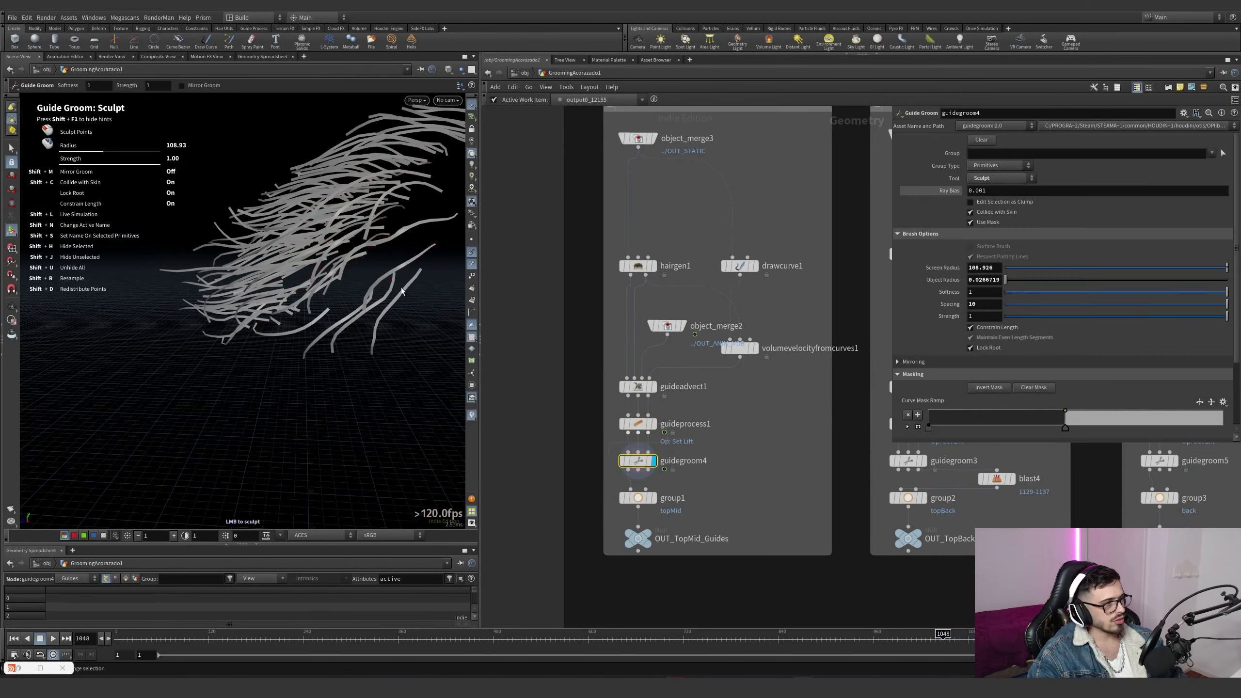
mouse_move(447, 239)
alt+mouse_down()
mouse_move(434, 255)
mouse_move(319, 265)
alt+mouse_up()
key(Return)
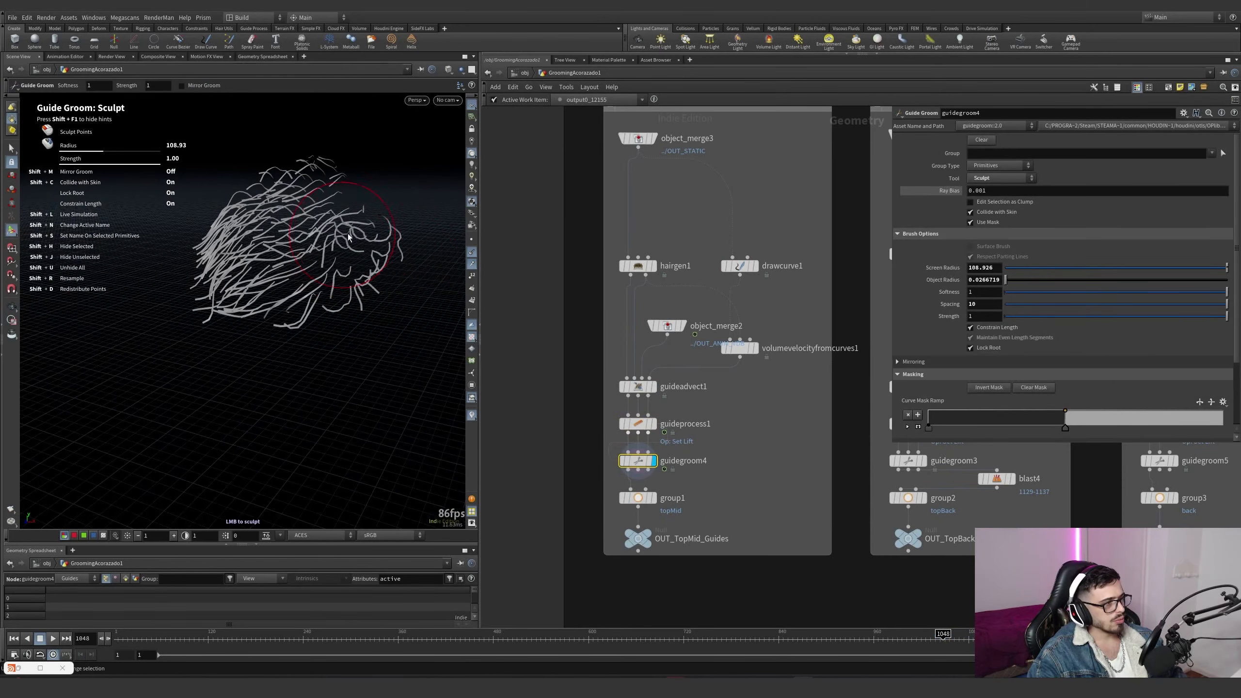
mouse_move(259, 244)
alt+mouse_down()
mouse_move(227, 216)
mouse_move(376, 244)
mouse_move(414, 237)
alt+mouse_up()
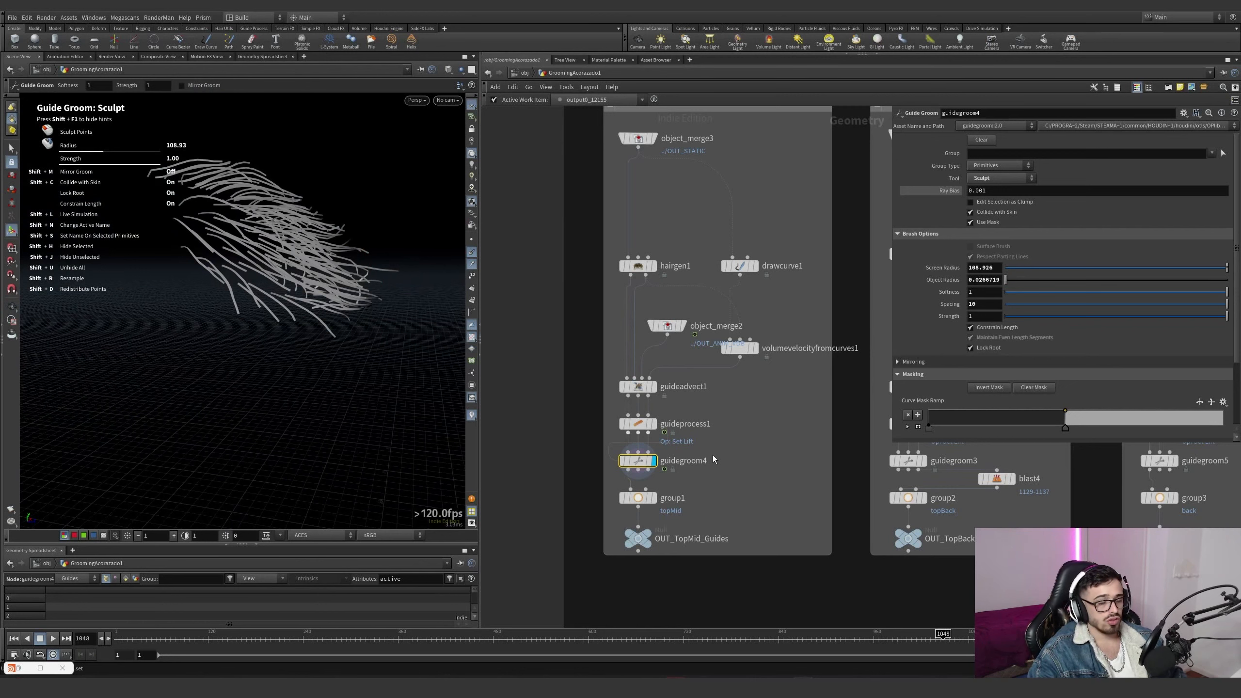
Display the topMid guides of group1 and the topBack guides of group2
click(653, 498)
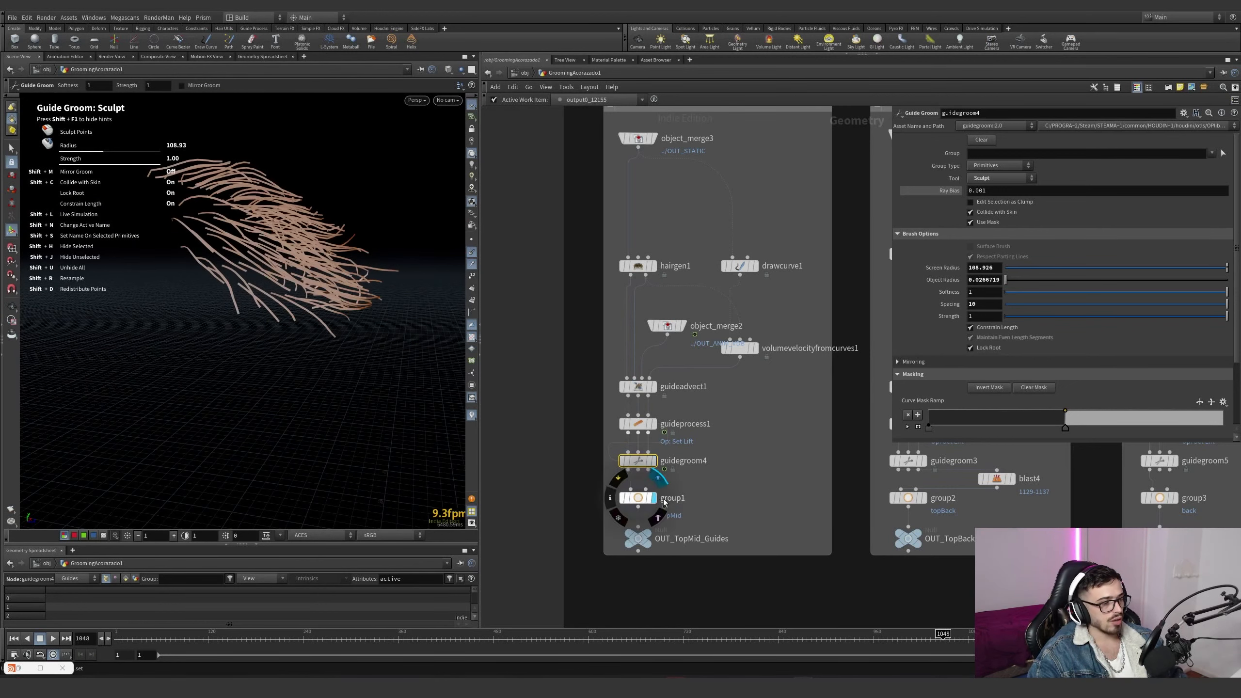
middle_drag(762, 483, 644, 473)
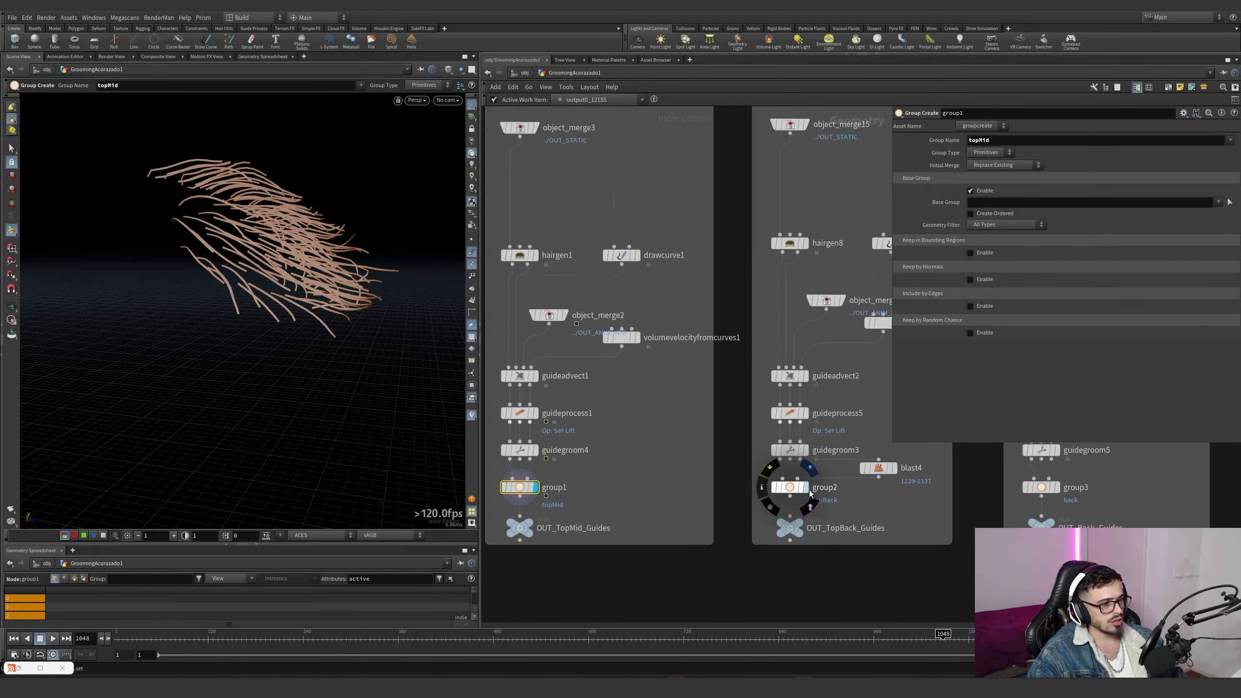
click(803, 487)
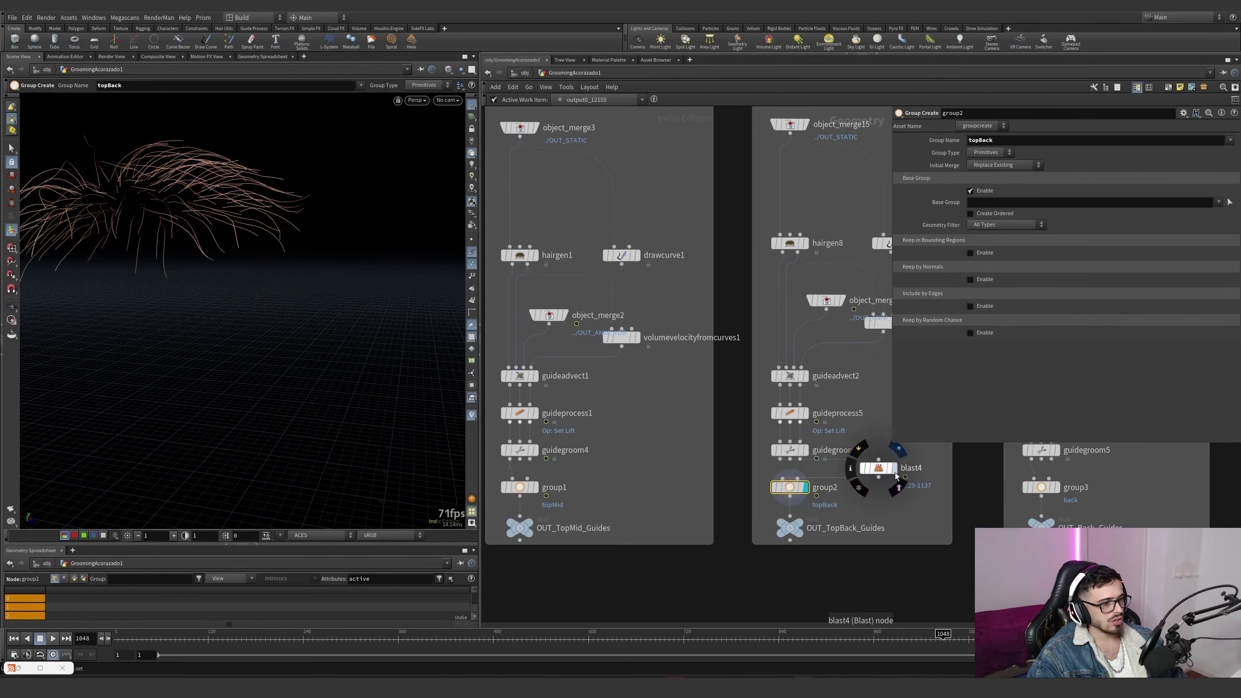
Display blast4 with the point display on and toggle its bypass to compare the removed points 1129-1137
click(875, 468)
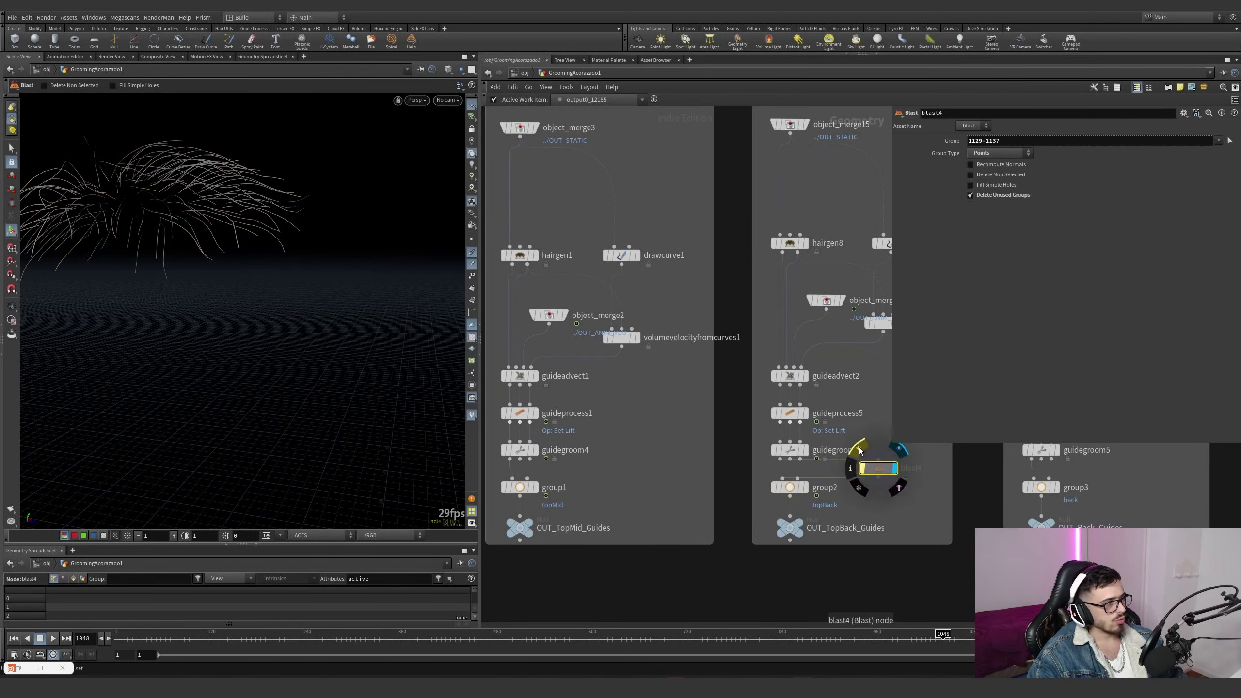
key(Escape)
drag(166, 210, 289, 342)
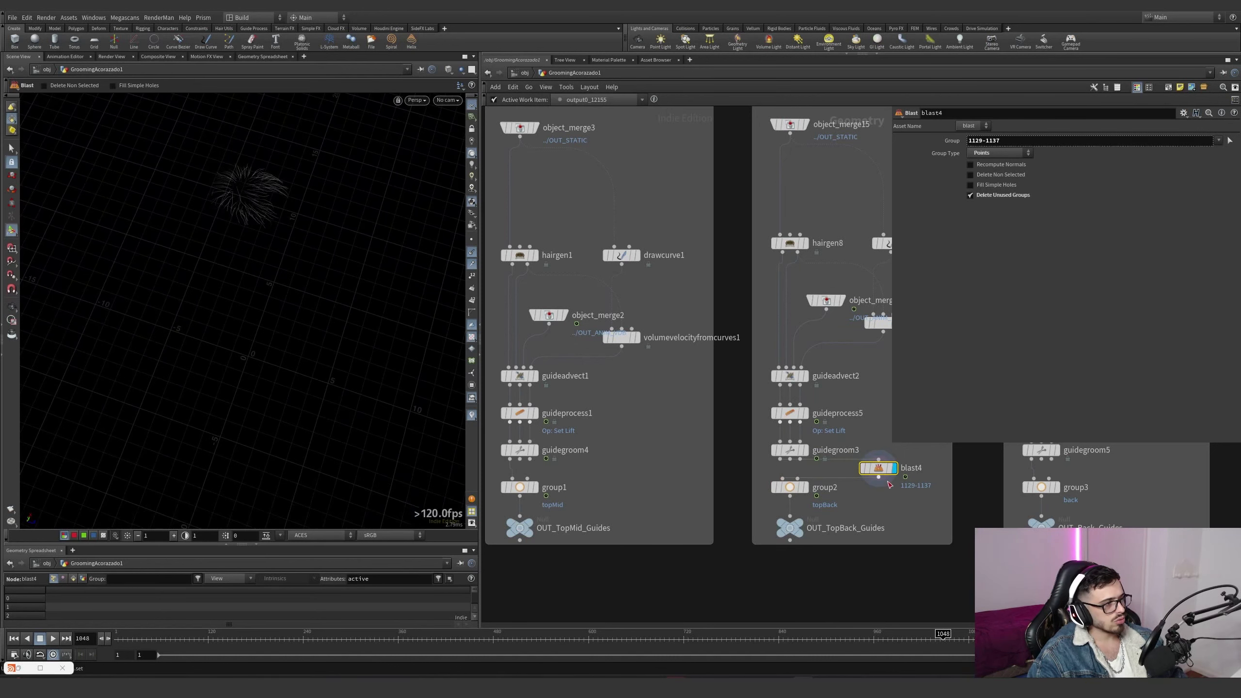
click(472, 239)
mouse_move(861, 454)
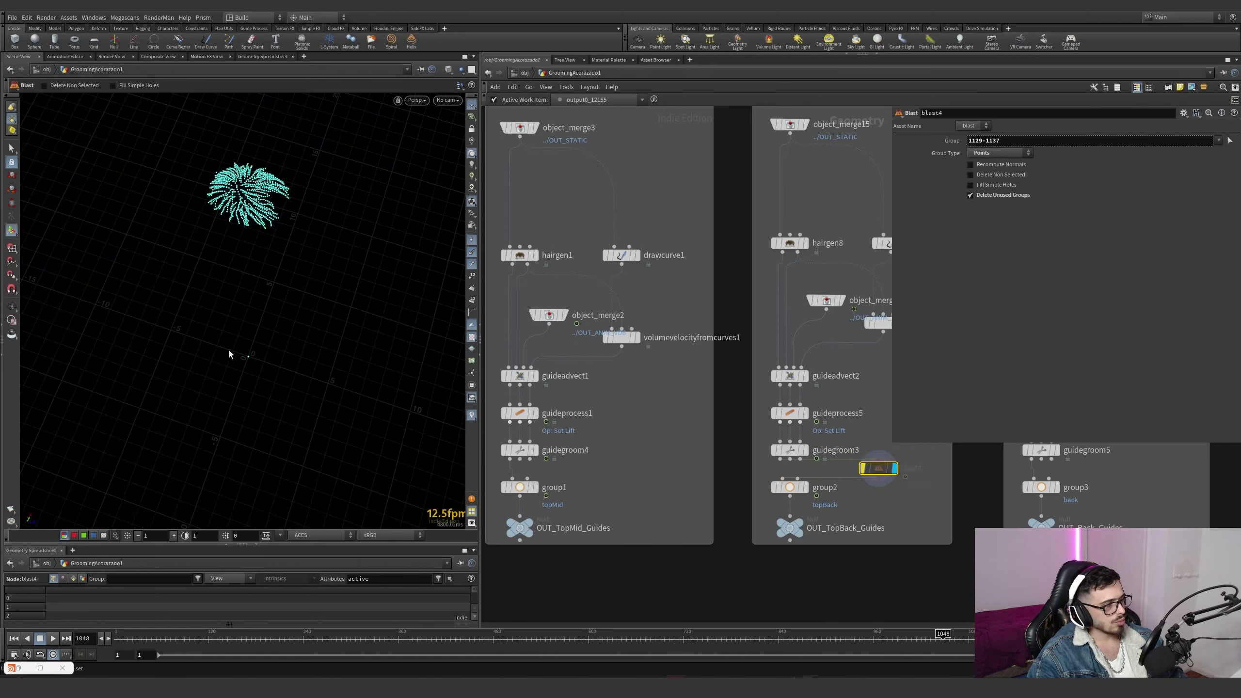
click(862, 468)
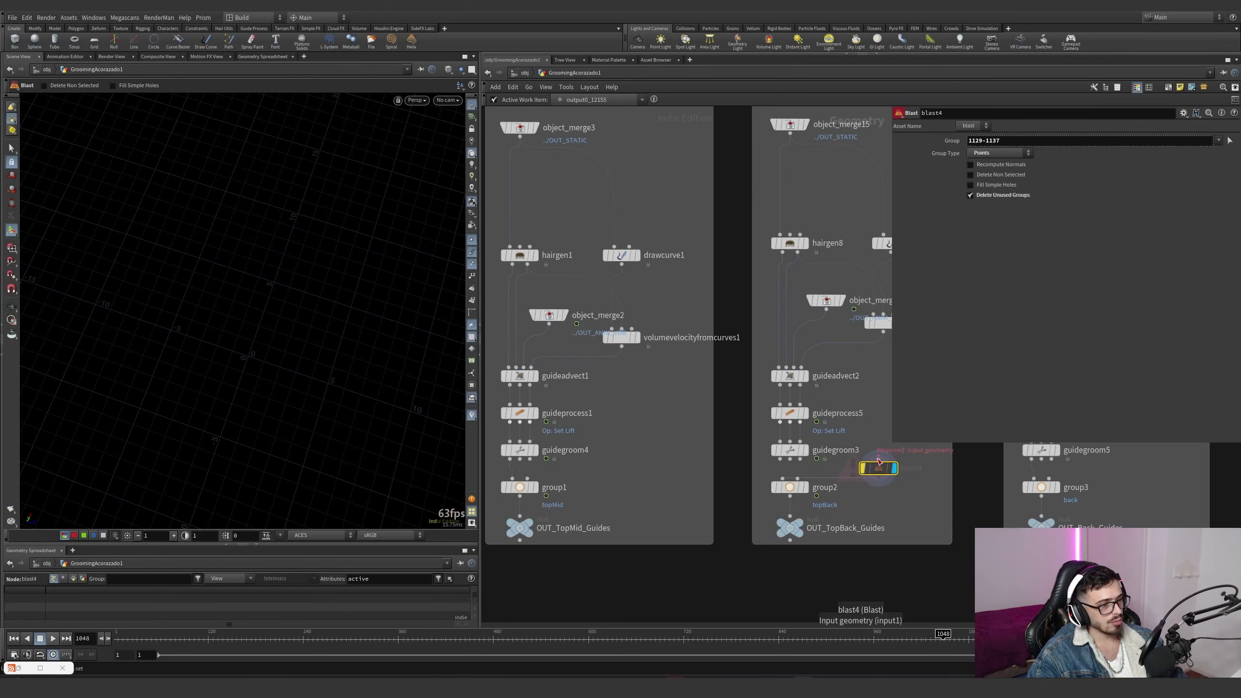
Display OUT_Back_Guides and OUT_Back_Guides1, turn off the point display, and inspect the side guides
middle_drag(919, 524, 746, 525)
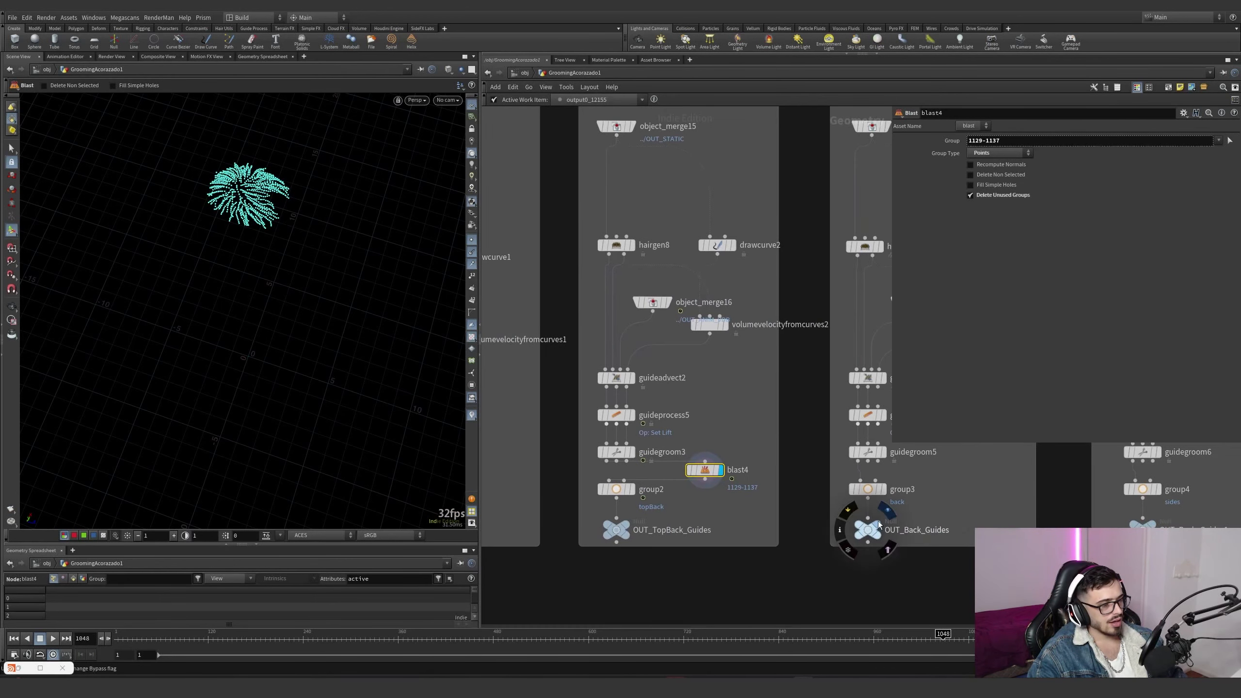
click(945, 524)
middle_drag(1001, 495, 731, 477)
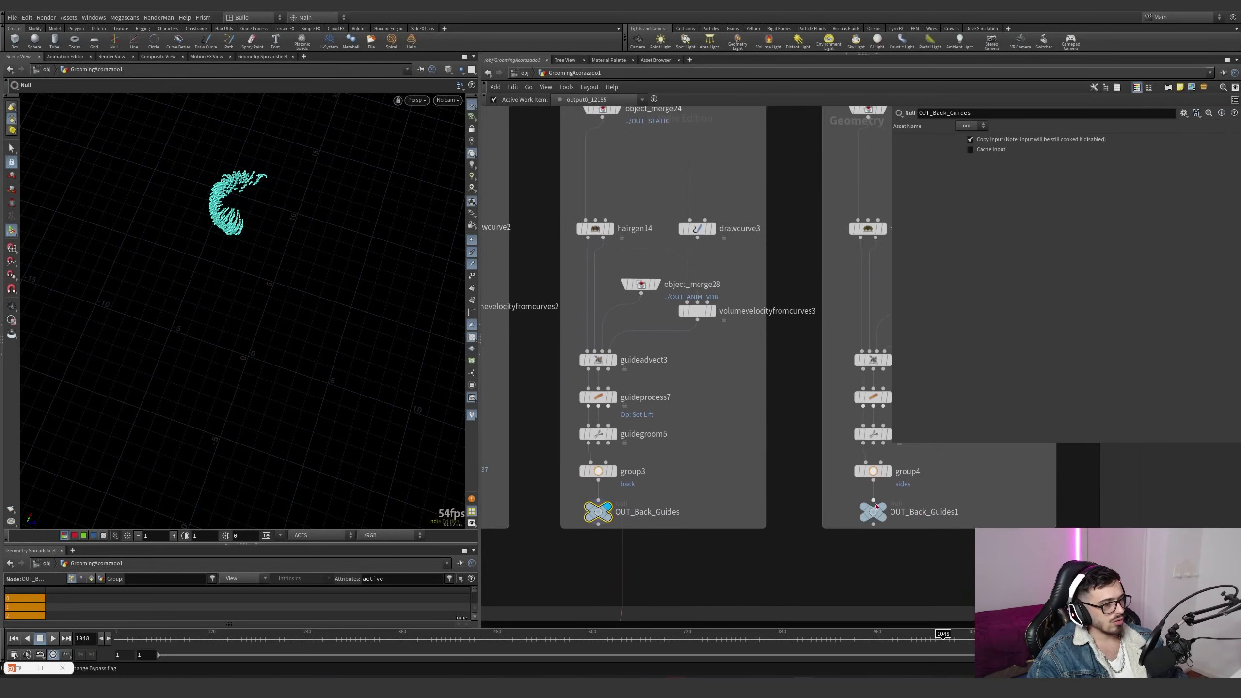
click(873, 511)
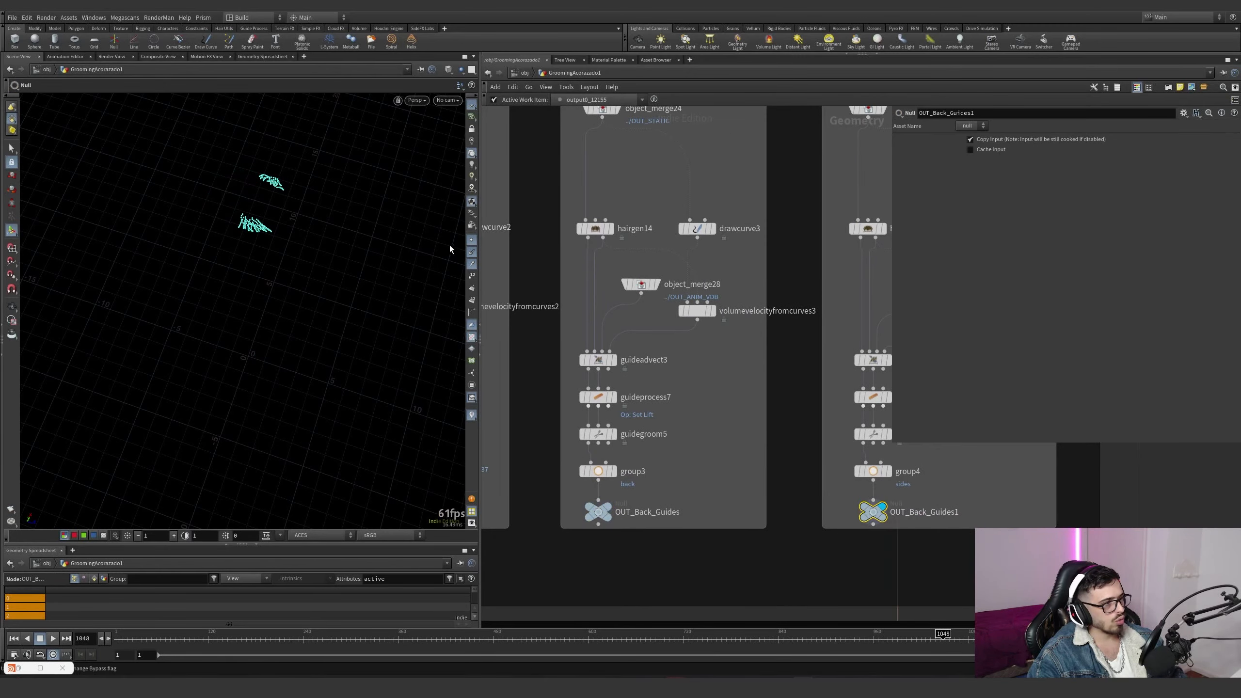
click(471, 239)
alt+drag(251, 259, 243, 176)
alt+right_drag(244, 176, 426, 191)
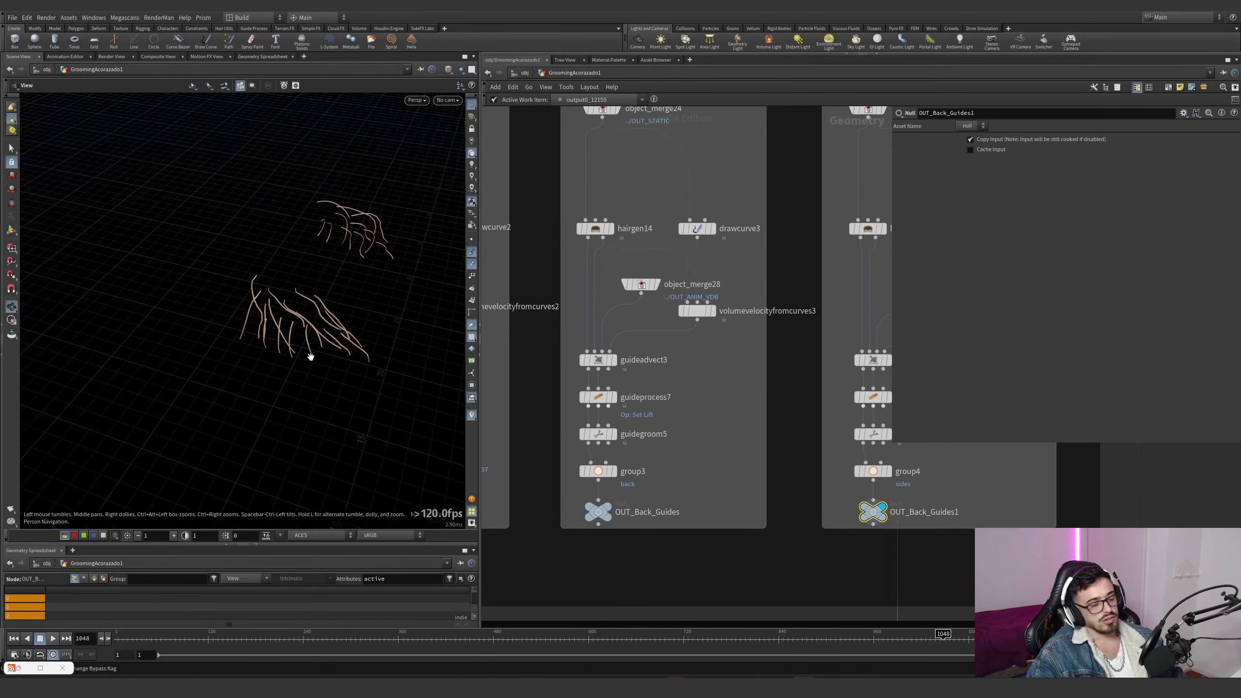
alt+drag(311, 356, 276, 285)
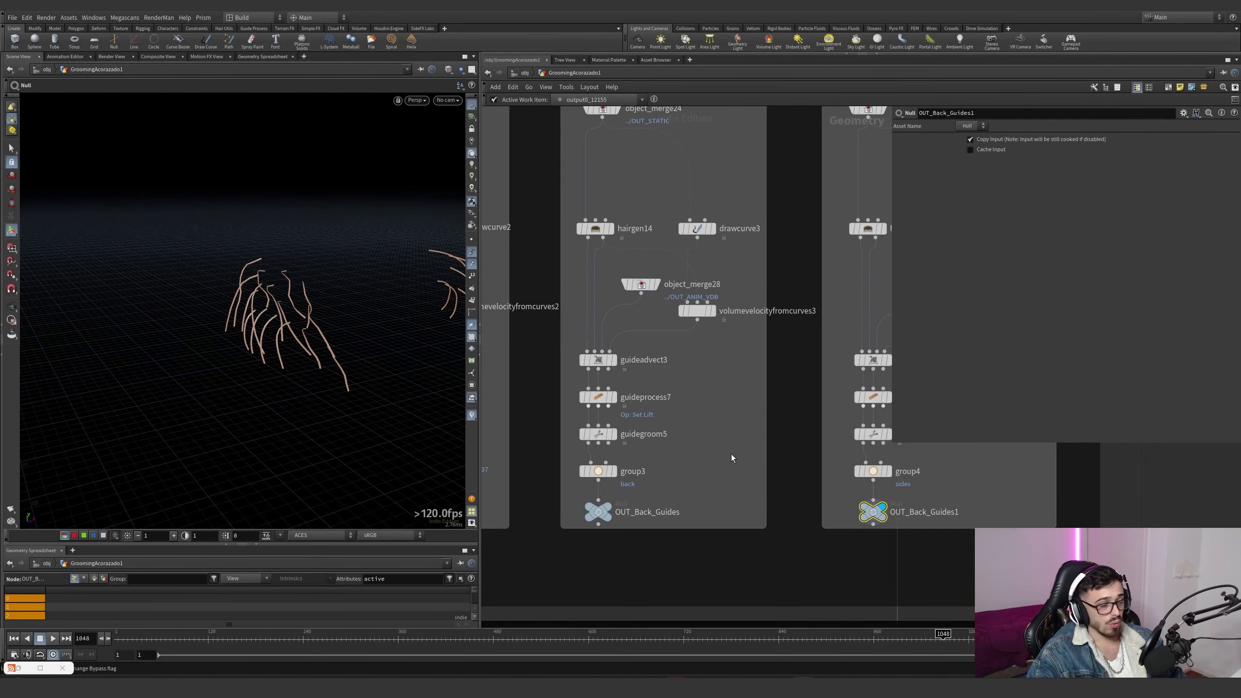
Highlight the four guide networks and display merge1 in the purple network to show the combined guides
scroll(723, 429, down, 6)
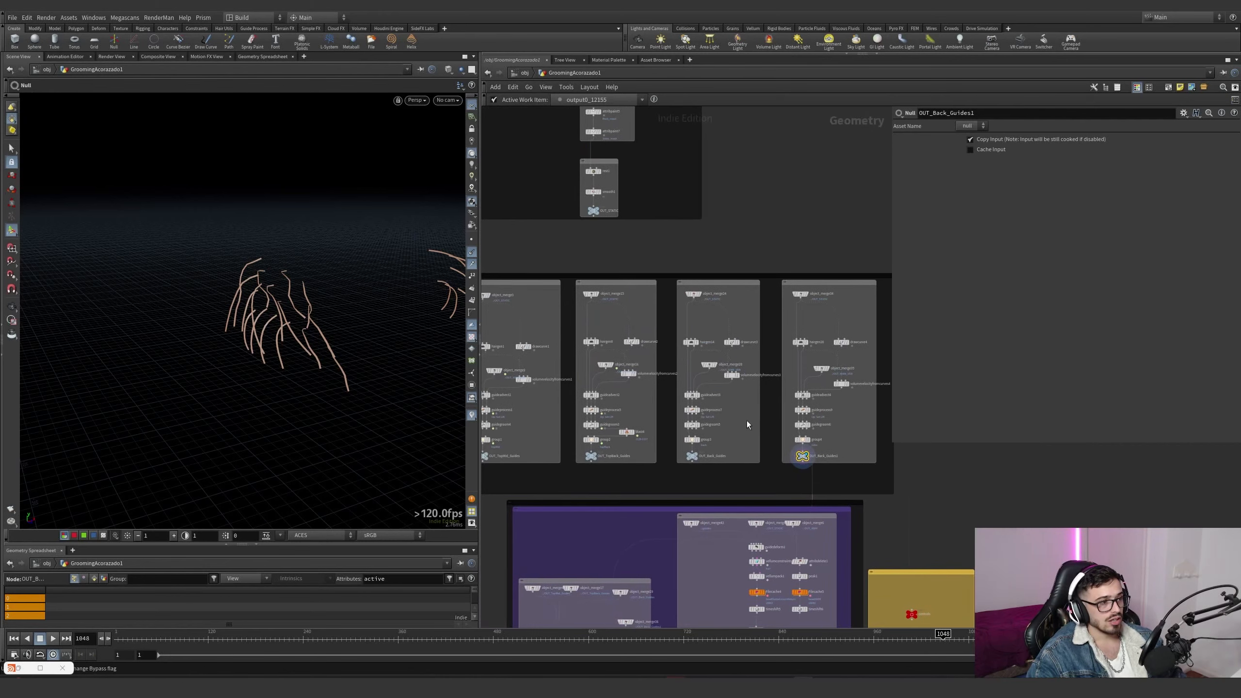
scroll(746, 420, down, 2)
scroll(581, 352, up, 2)
drag(502, 280, 986, 528)
scroll(654, 460, up, 4)
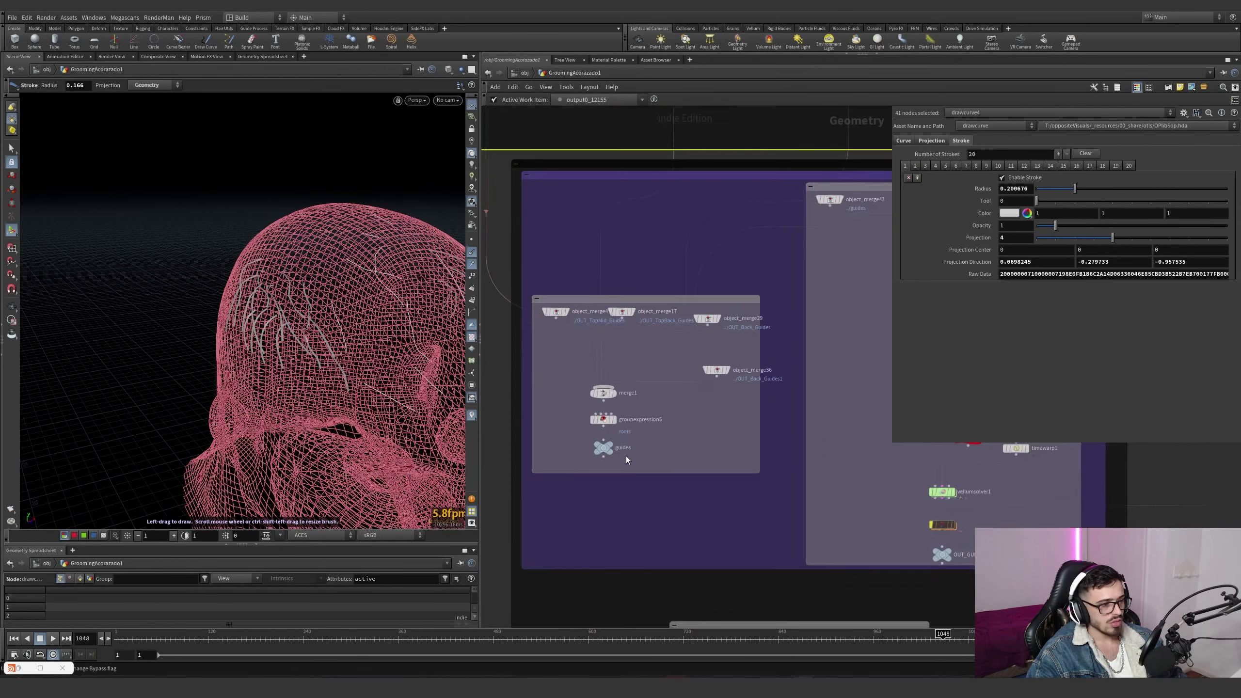
click(610, 381)
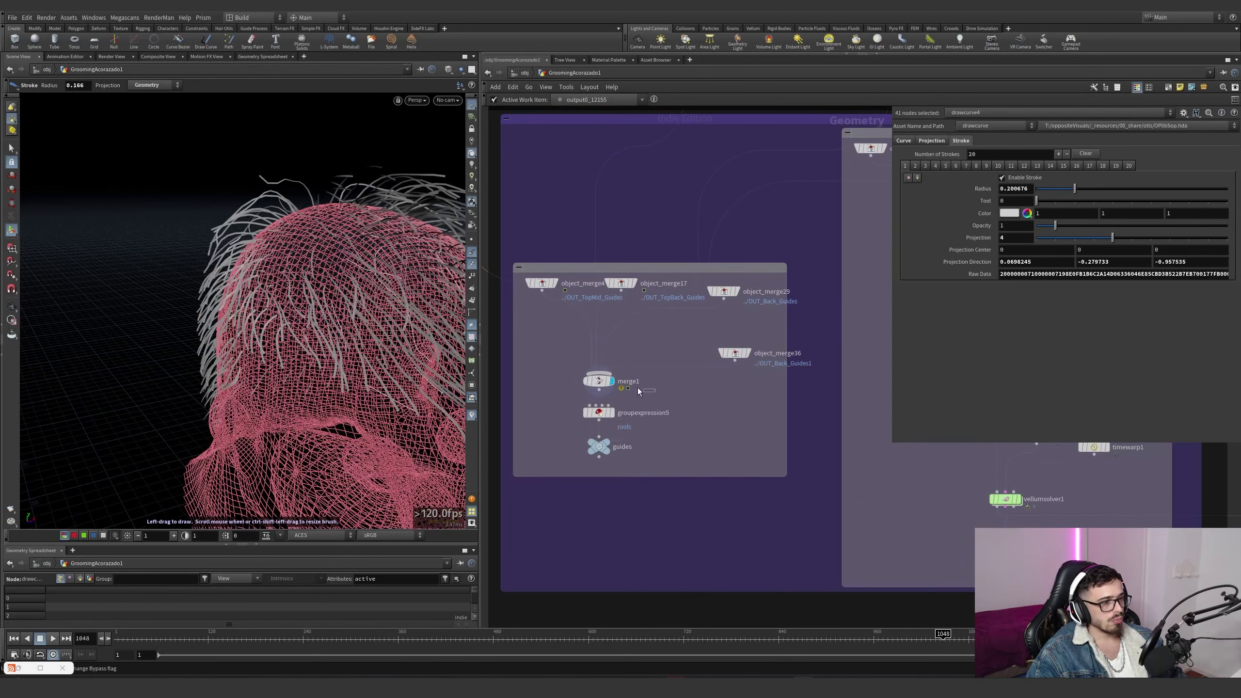
Display groupexpression5 and check the preset expressions available for its roots group
click(610, 414)
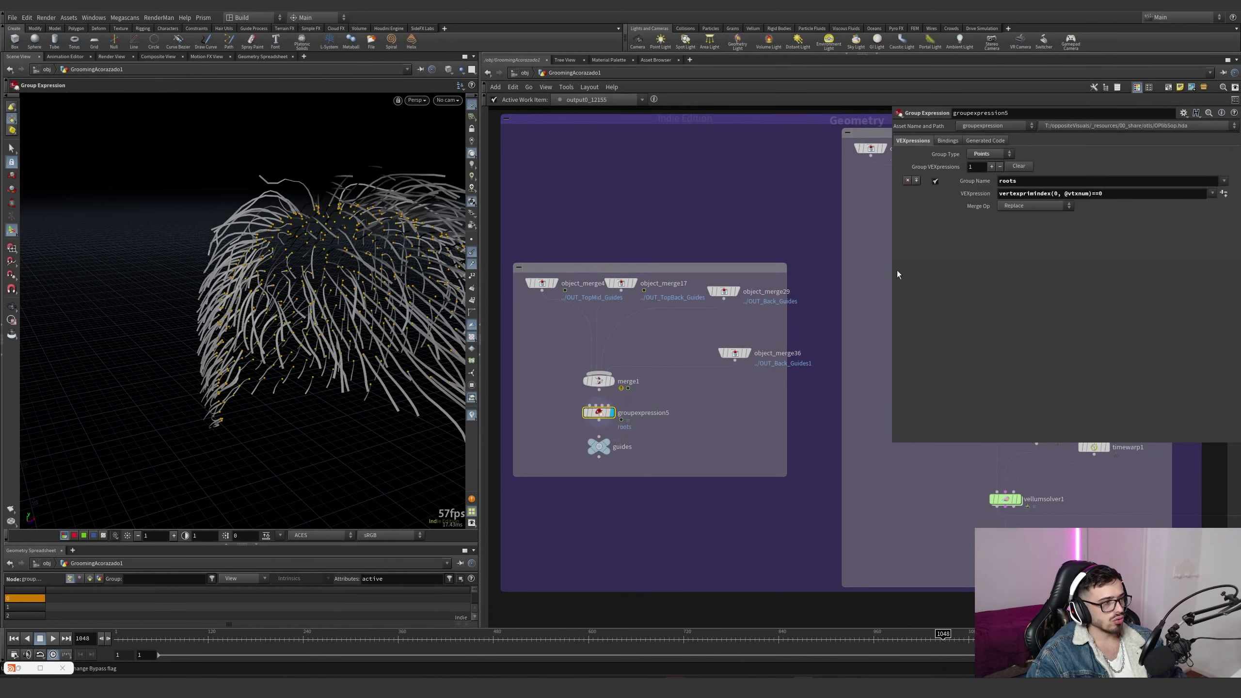
click(1212, 193)
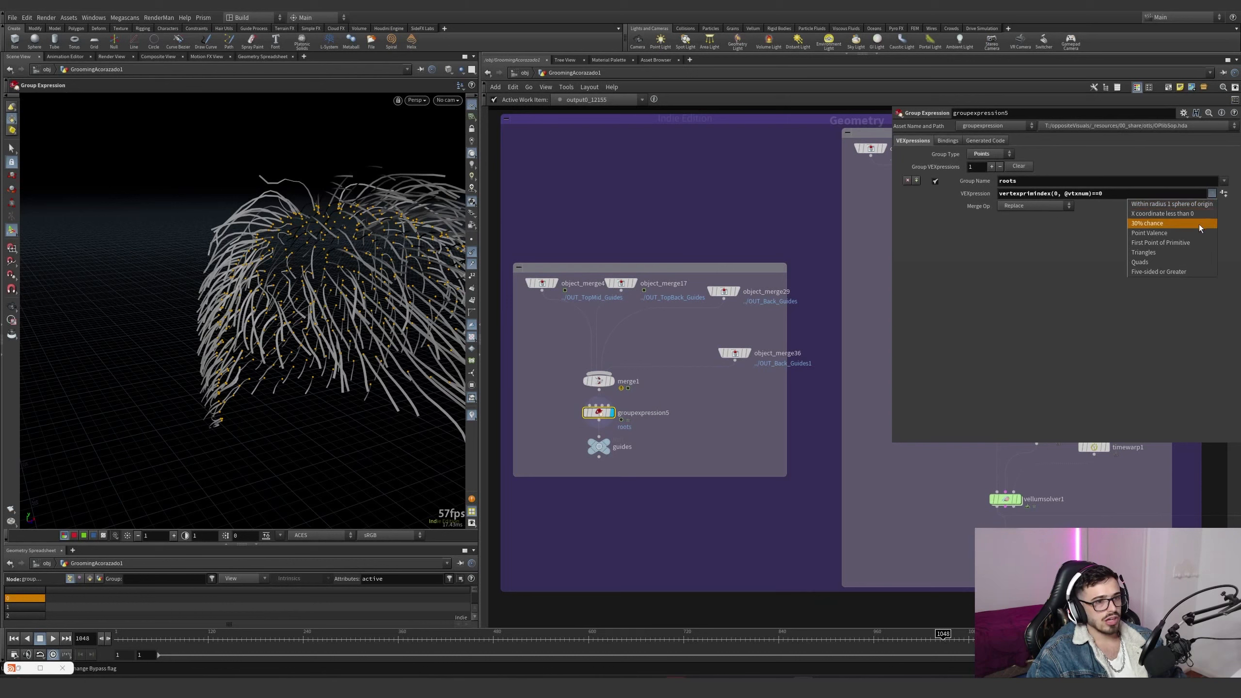
click(1025, 229)
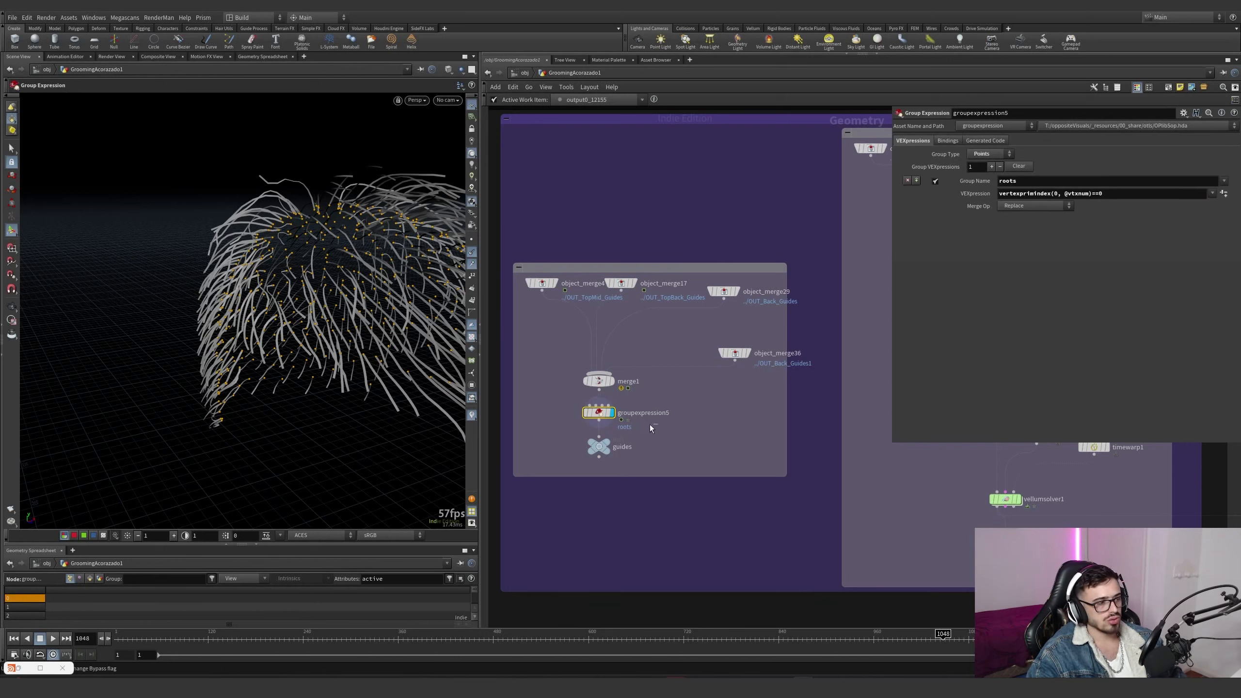
Go to the Vellum section of the purple network and inspect object_merge43, which brings in the guides
scroll(760, 384, down, 5)
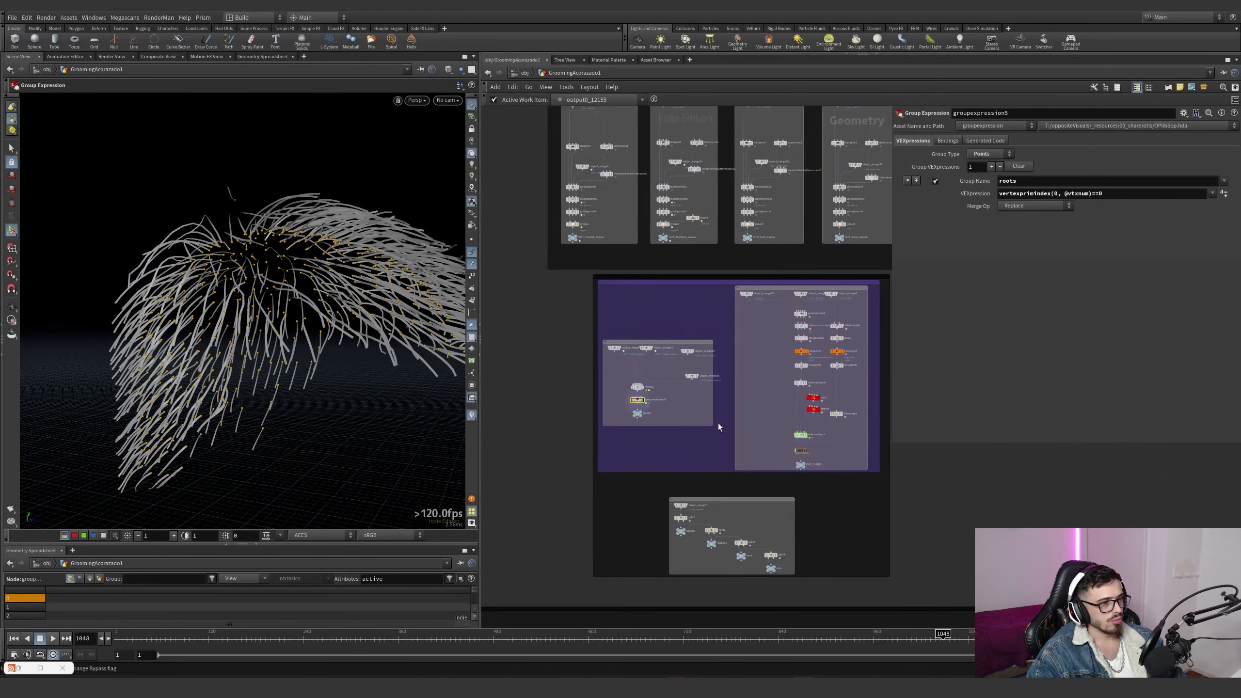
click(719, 427)
scroll(636, 313, up, 5)
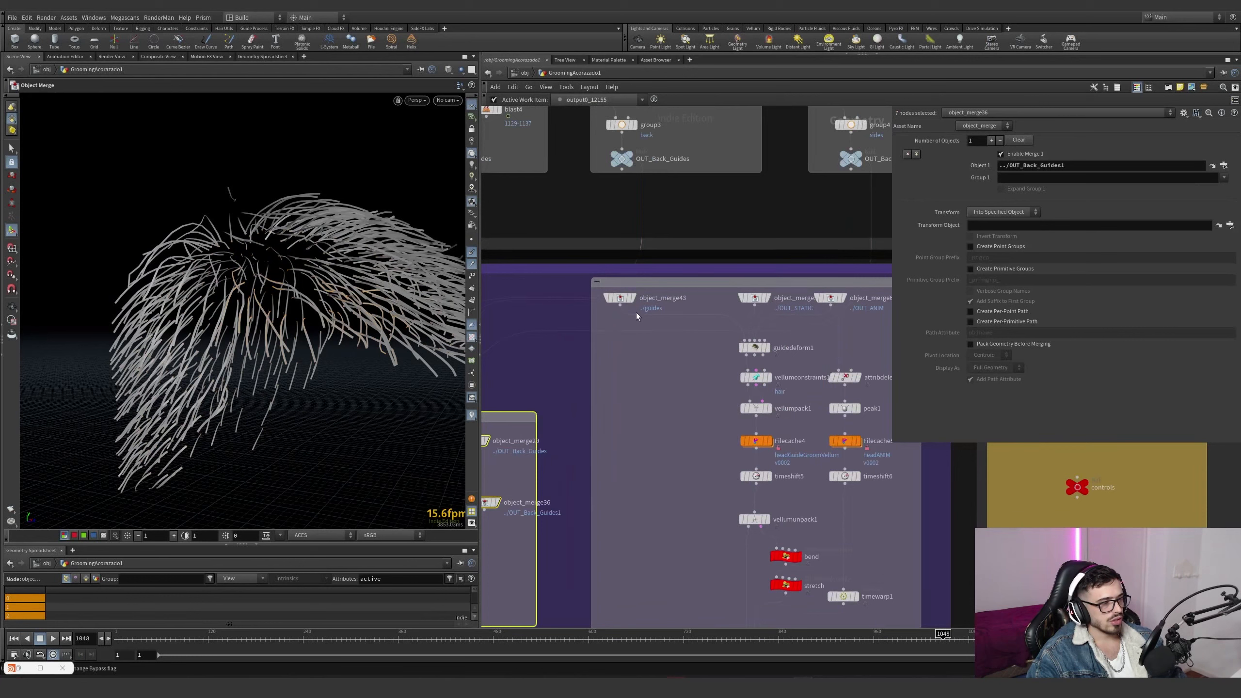
click(629, 298)
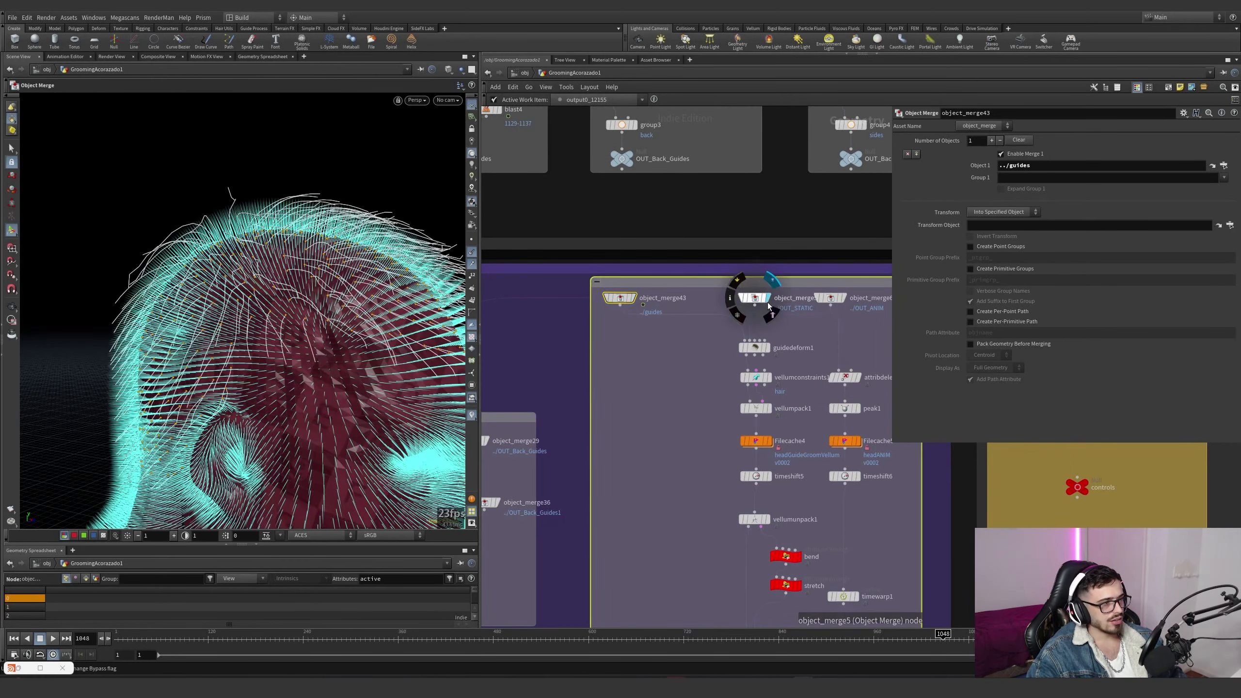
Inspect the head inputs, then display guidedeform1 and vellumconstraints1 in turn to view the guides
click(830, 298)
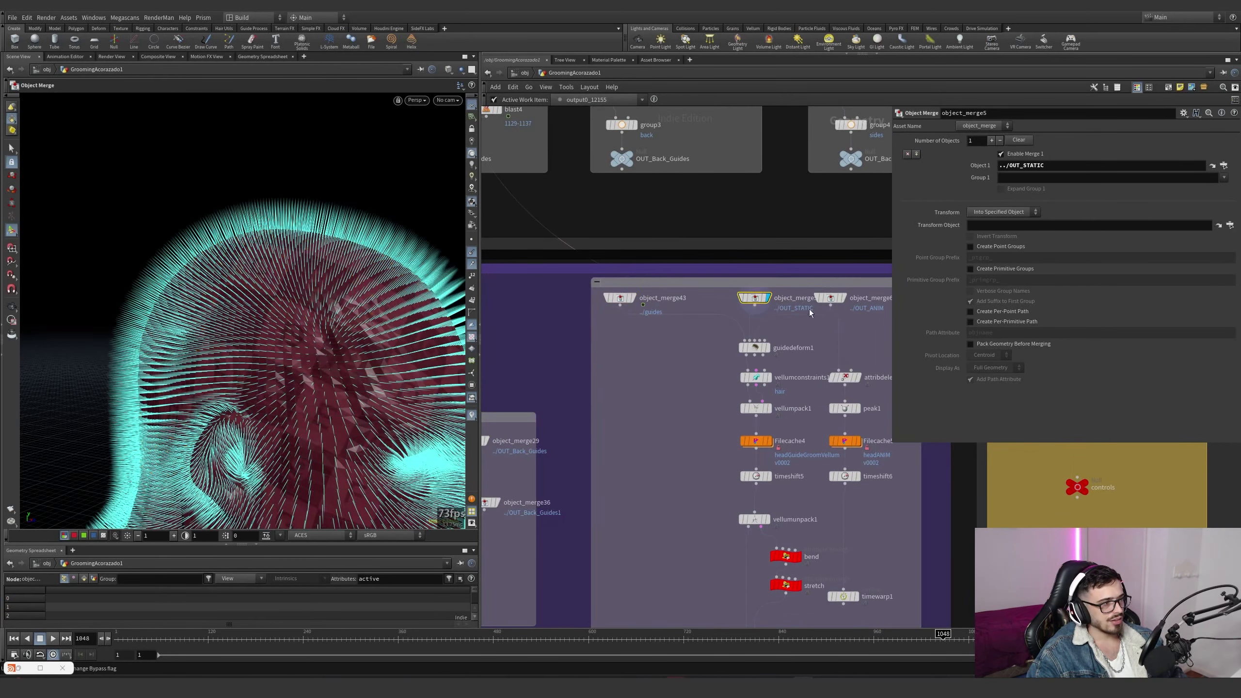
click(767, 347)
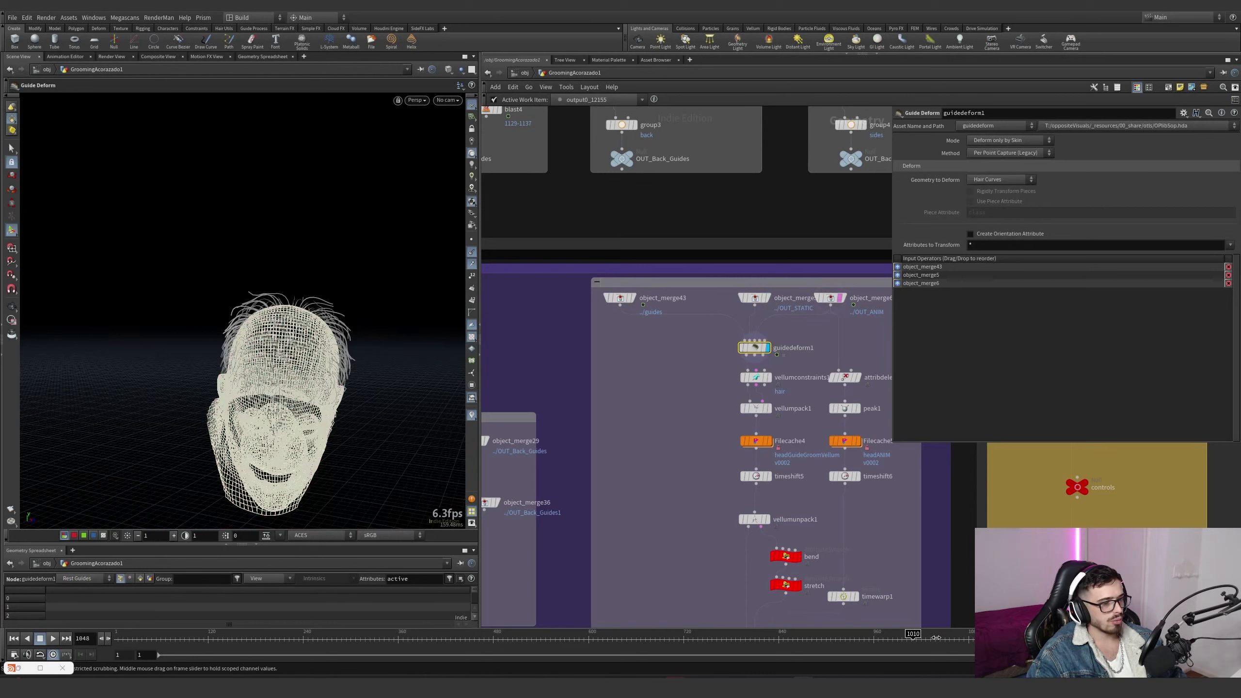
click(772, 381)
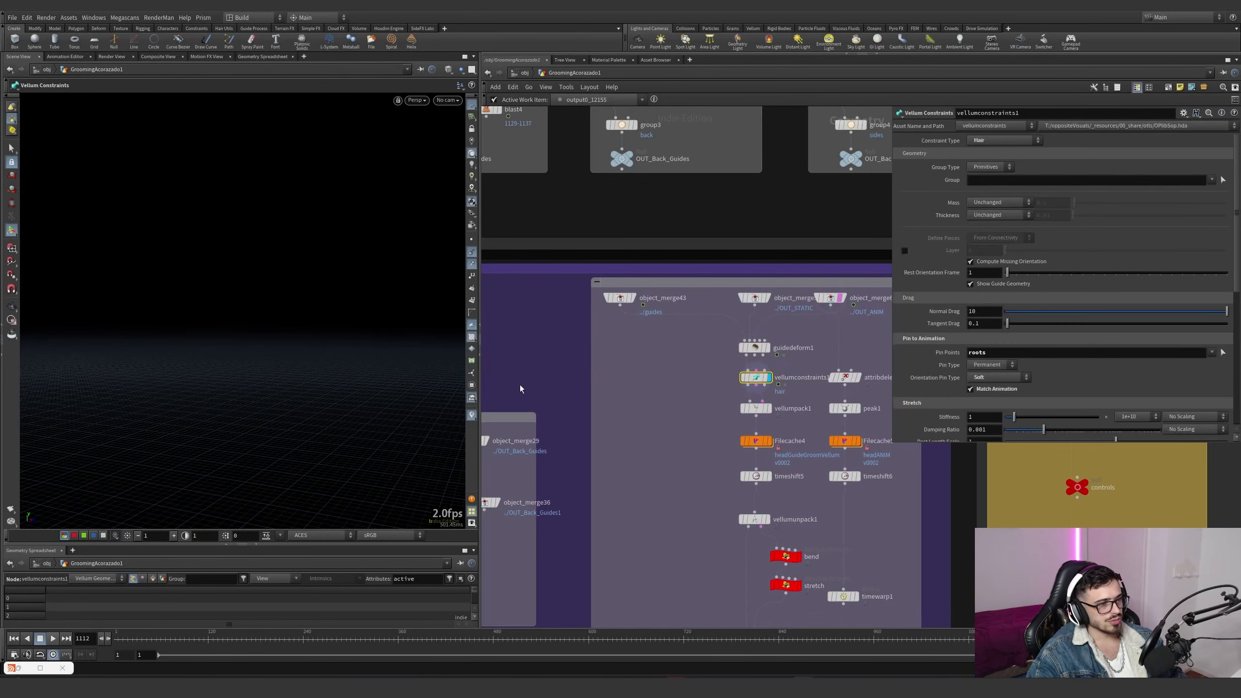
scroll(763, 390, up, 1)
click(745, 385)
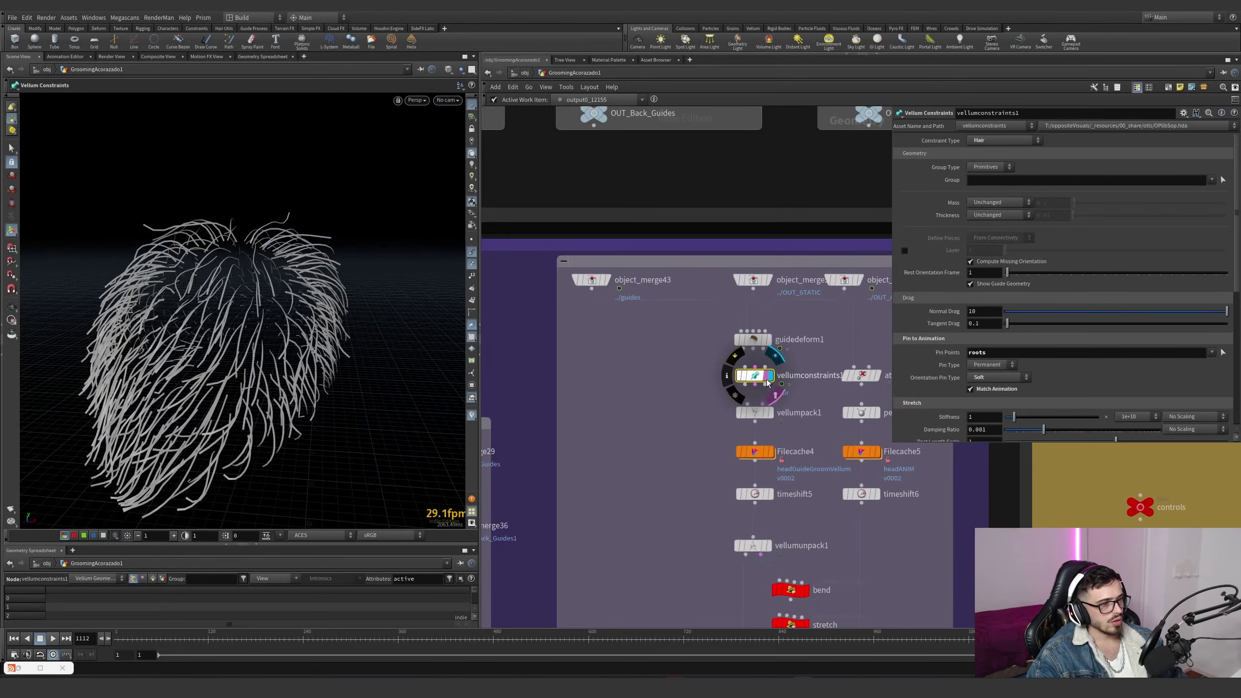
Review the pin to animation, stretch and bend settings of vellumconstraints1
scroll(427, 352, down, 5)
scroll(915, 337, down, 2)
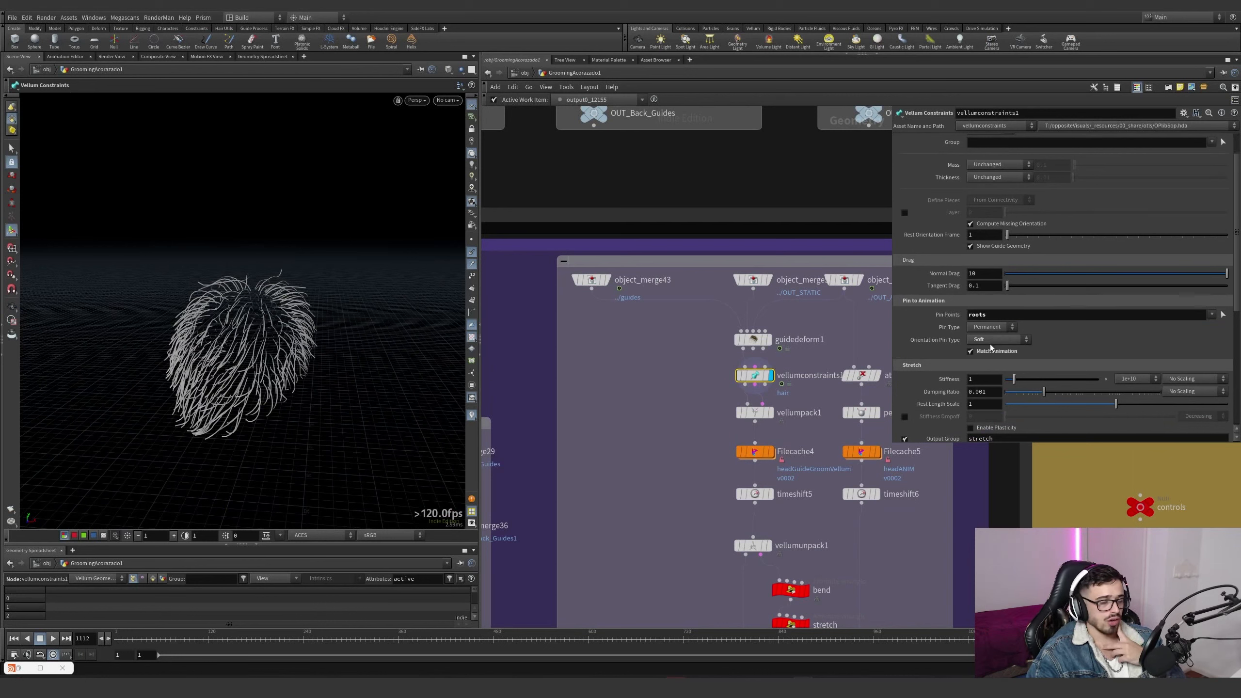
scroll(927, 331, down, 10)
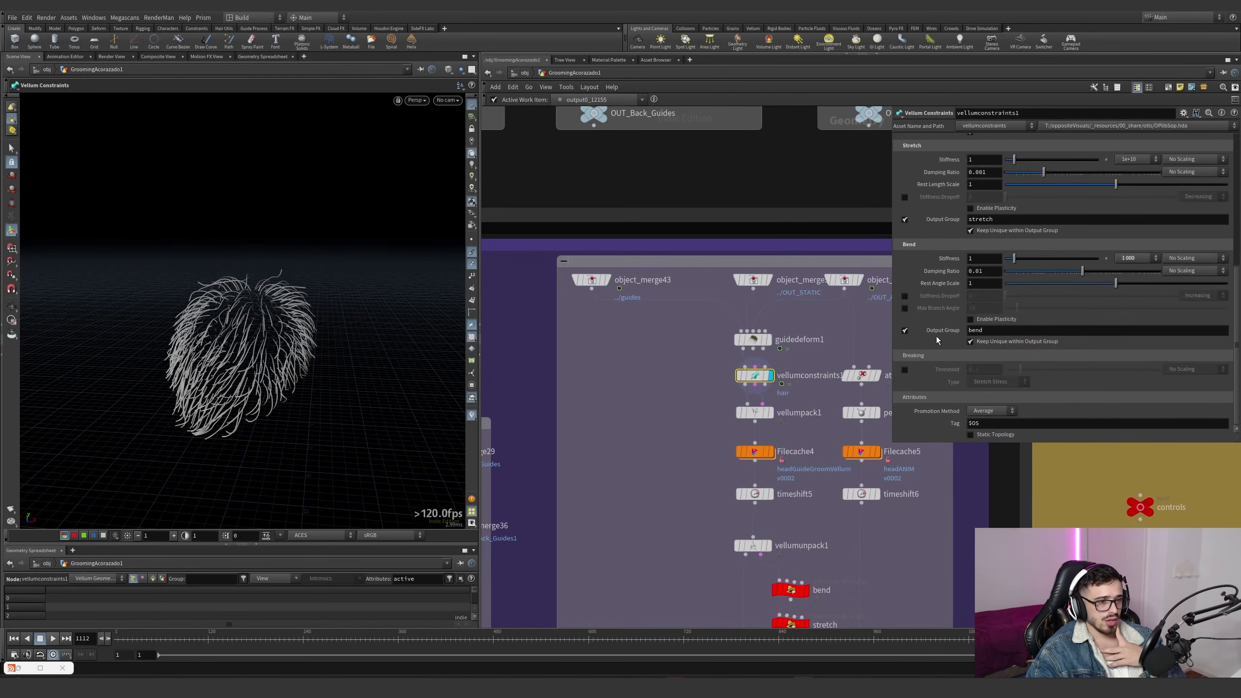
Inspect vellumpack1, Filecache4 and the two time shifts, timeshift5 and timeshift6
click(763, 415)
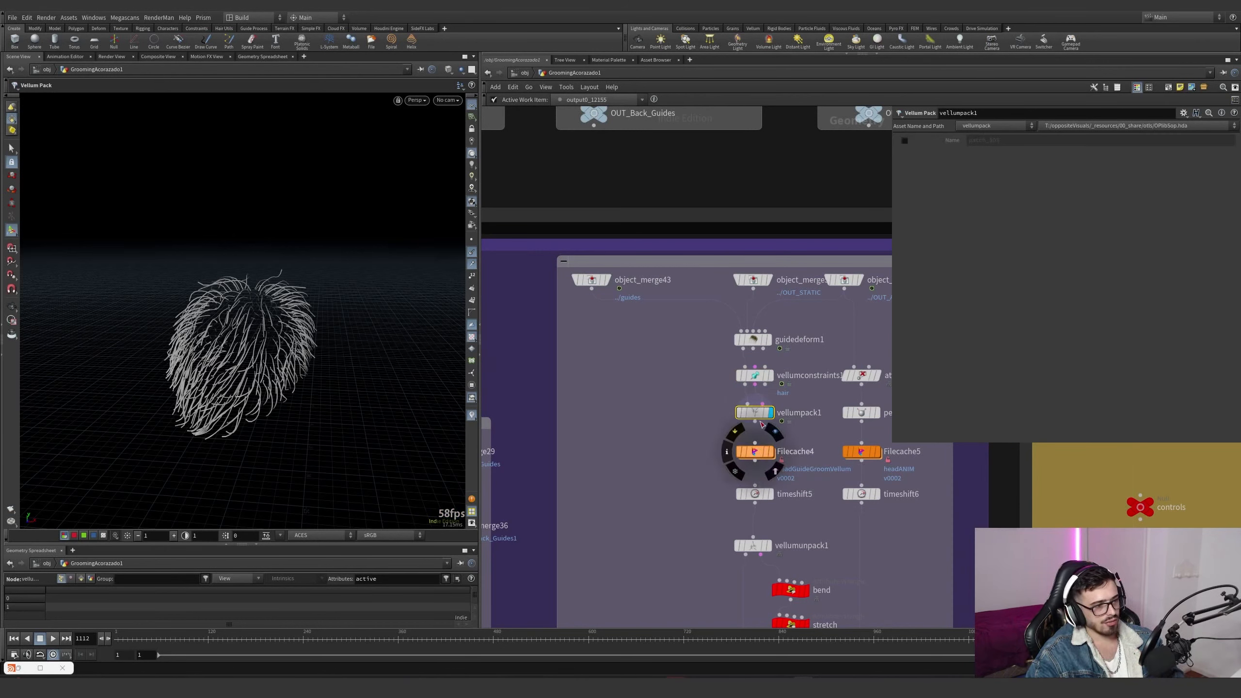
middle_drag(800, 469, 779, 433)
click(733, 415)
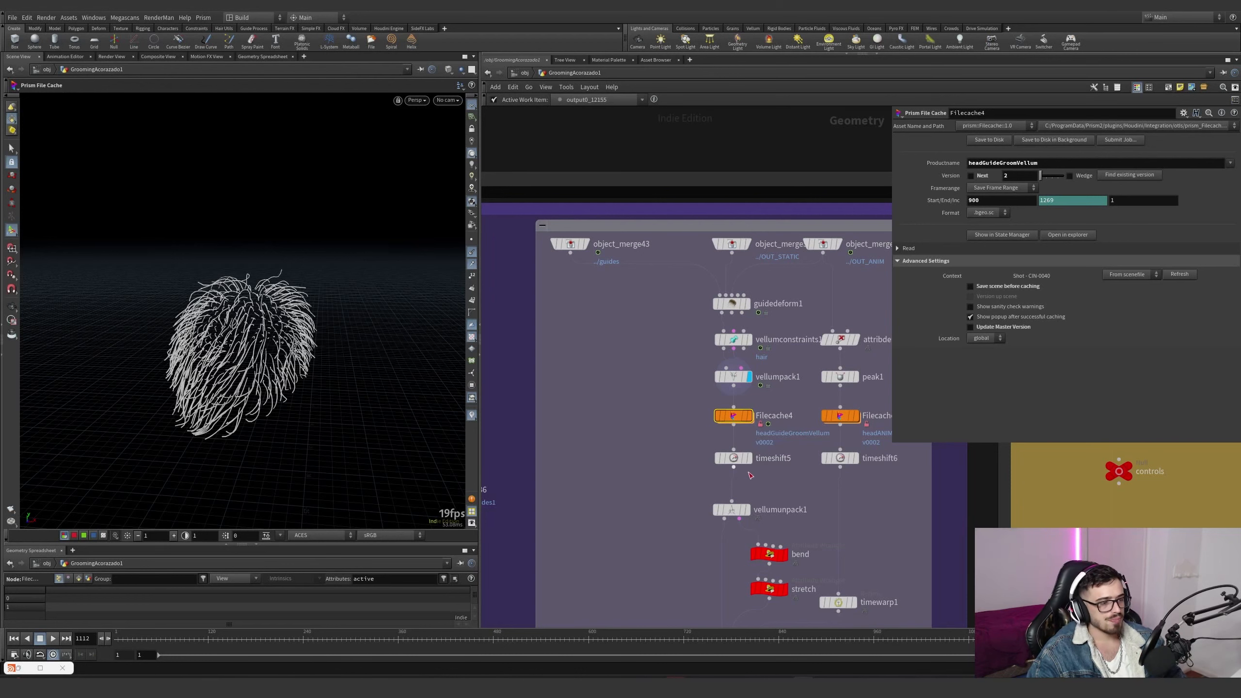
click(732, 458)
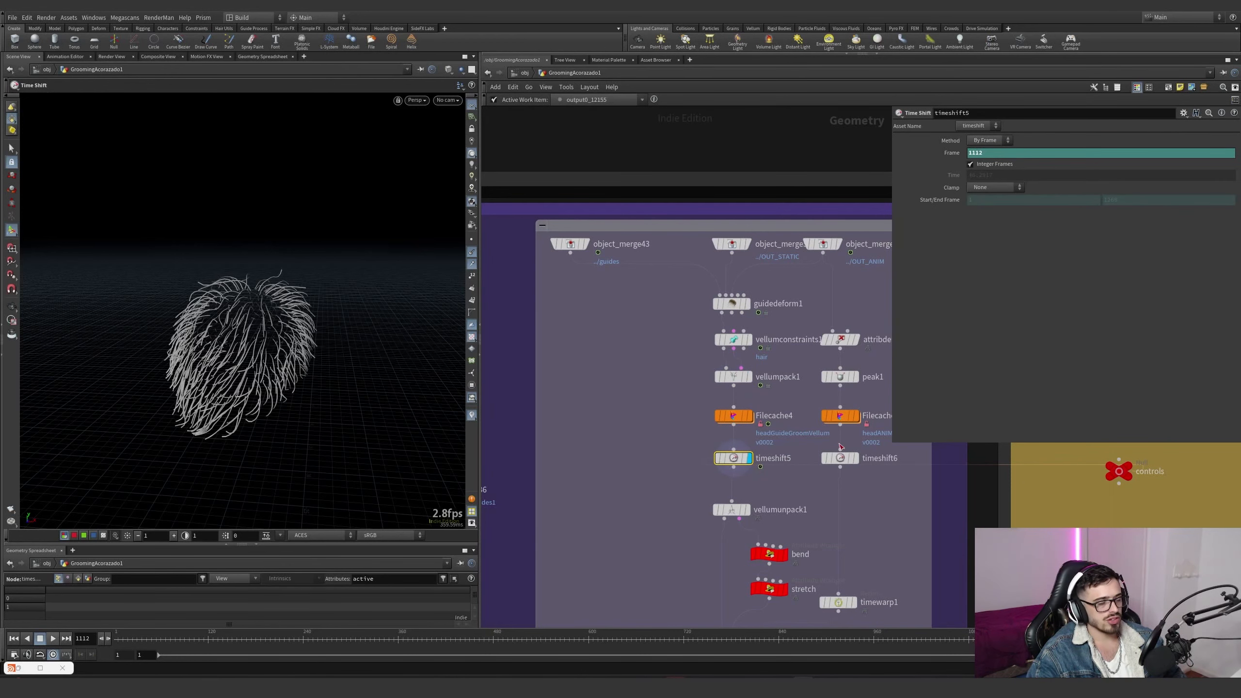
click(840, 458)
Walk through the animated head branch, inspecting object_merge6, attribdelete1, peak1 and Filecache5
middle_drag(865, 446, 812, 478)
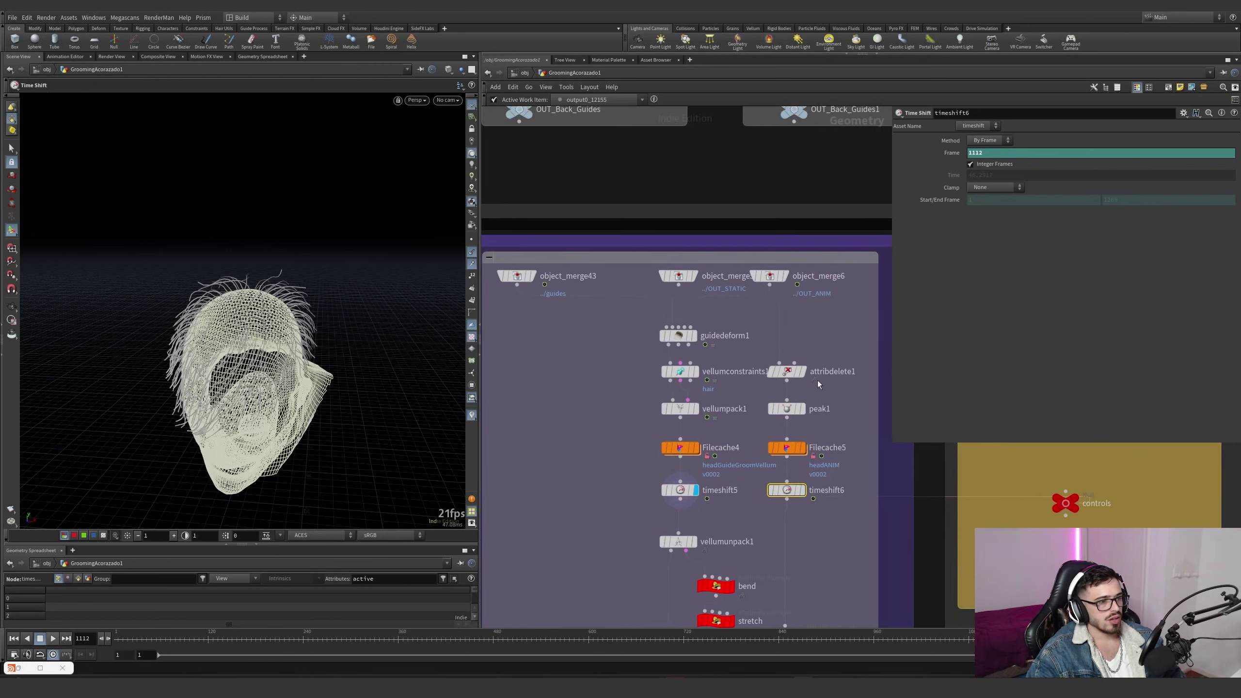
click(785, 278)
click(803, 372)
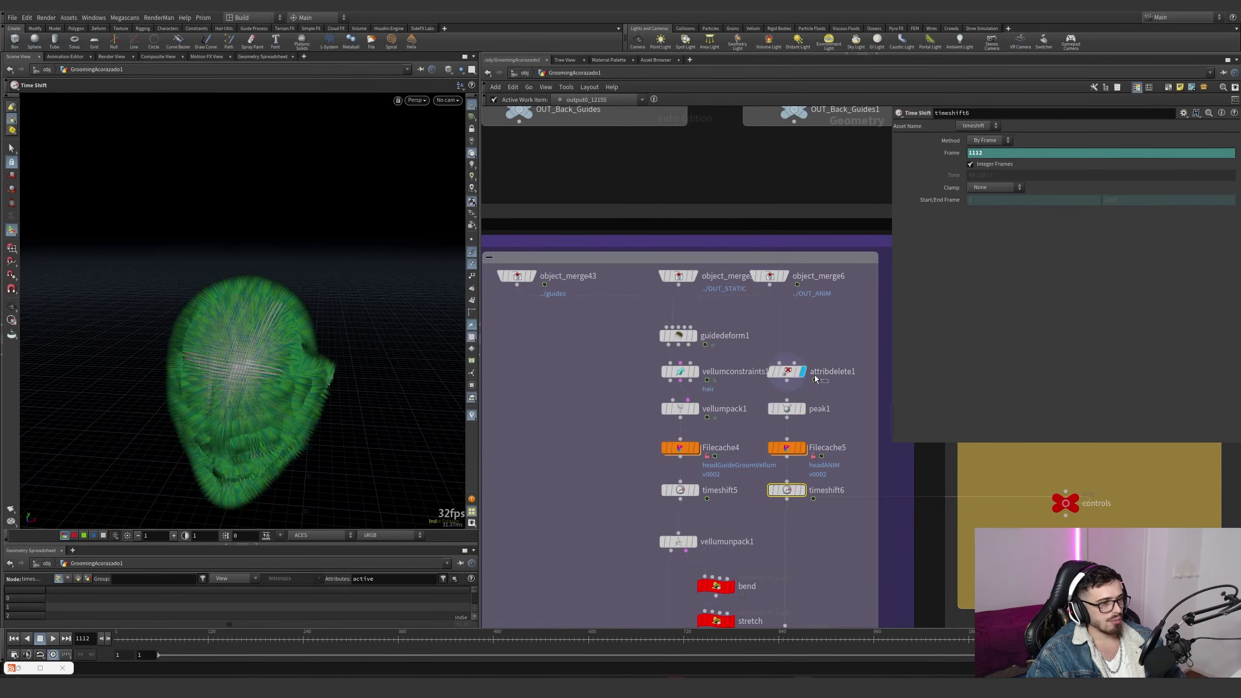
click(788, 371)
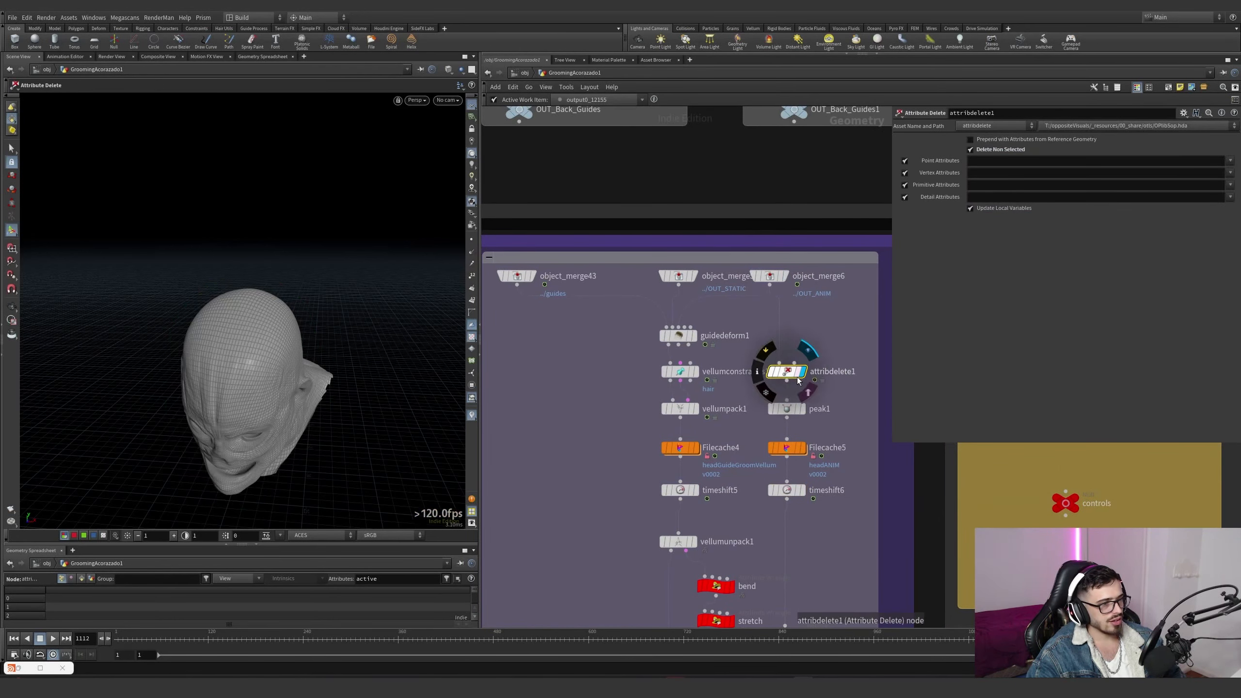
click(803, 408)
click(795, 409)
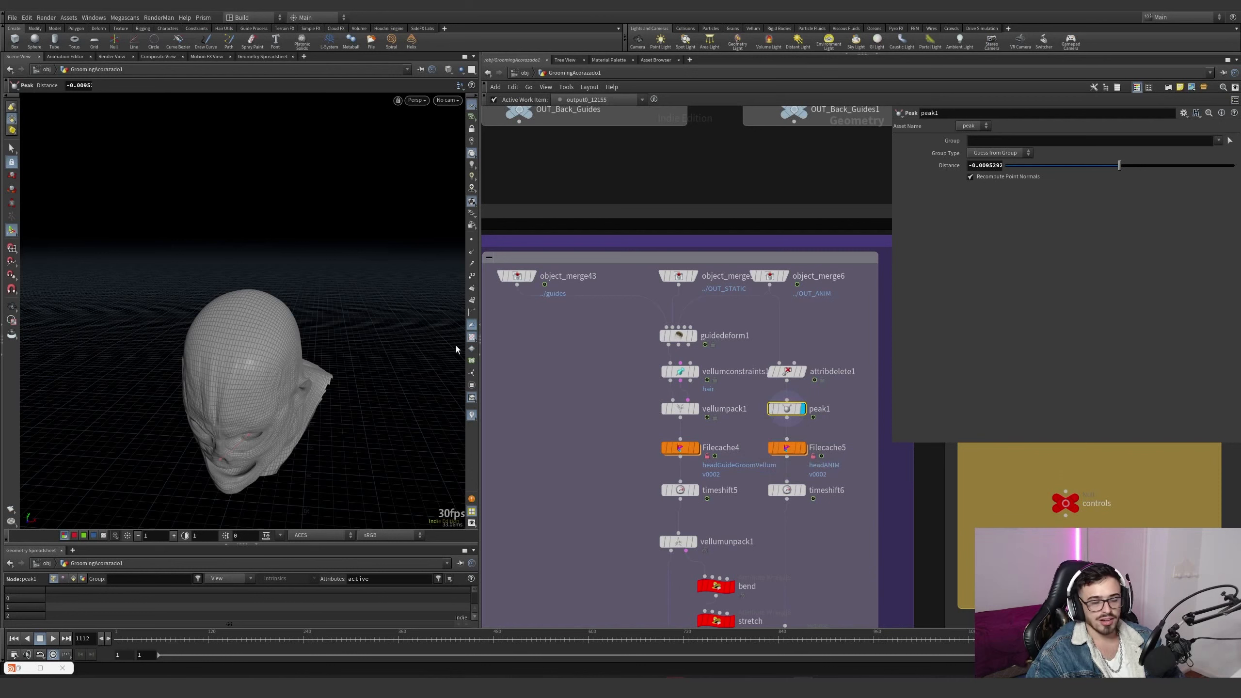
click(802, 448)
click(783, 449)
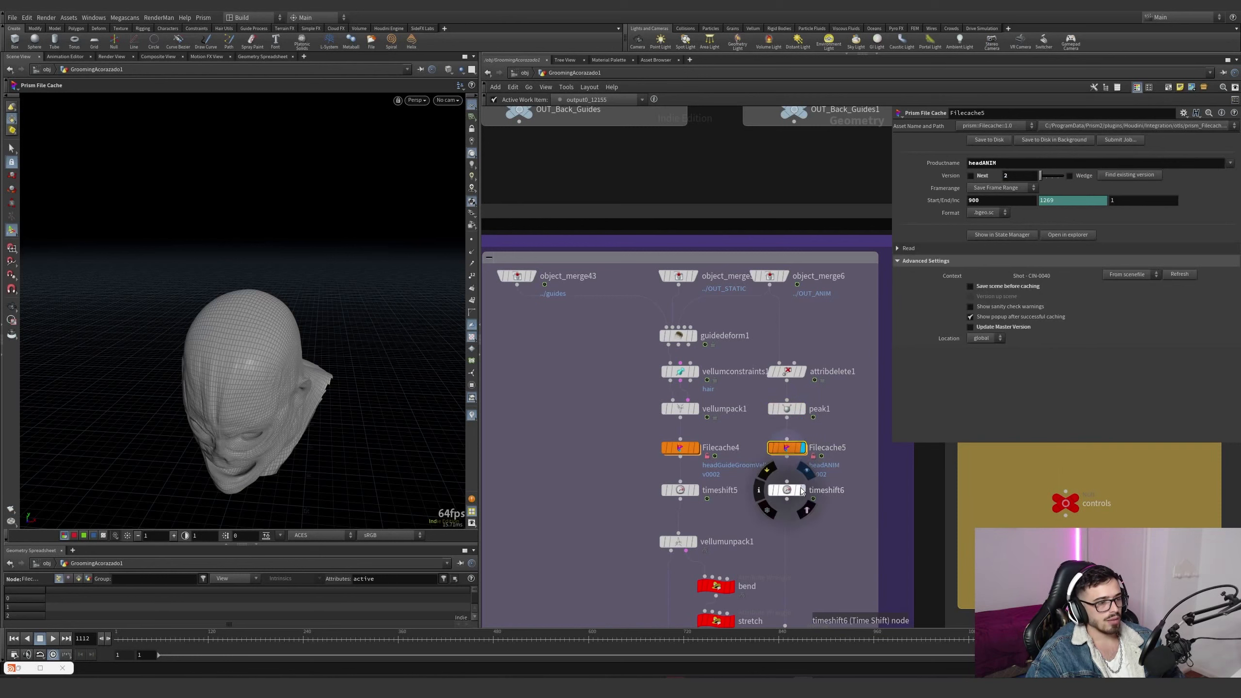
Display vellumunpack1 and look back at the Filecache4 node that feeds it
middle_drag(764, 567, 756, 411)
click(684, 386)
drag(631, 429, 698, 357)
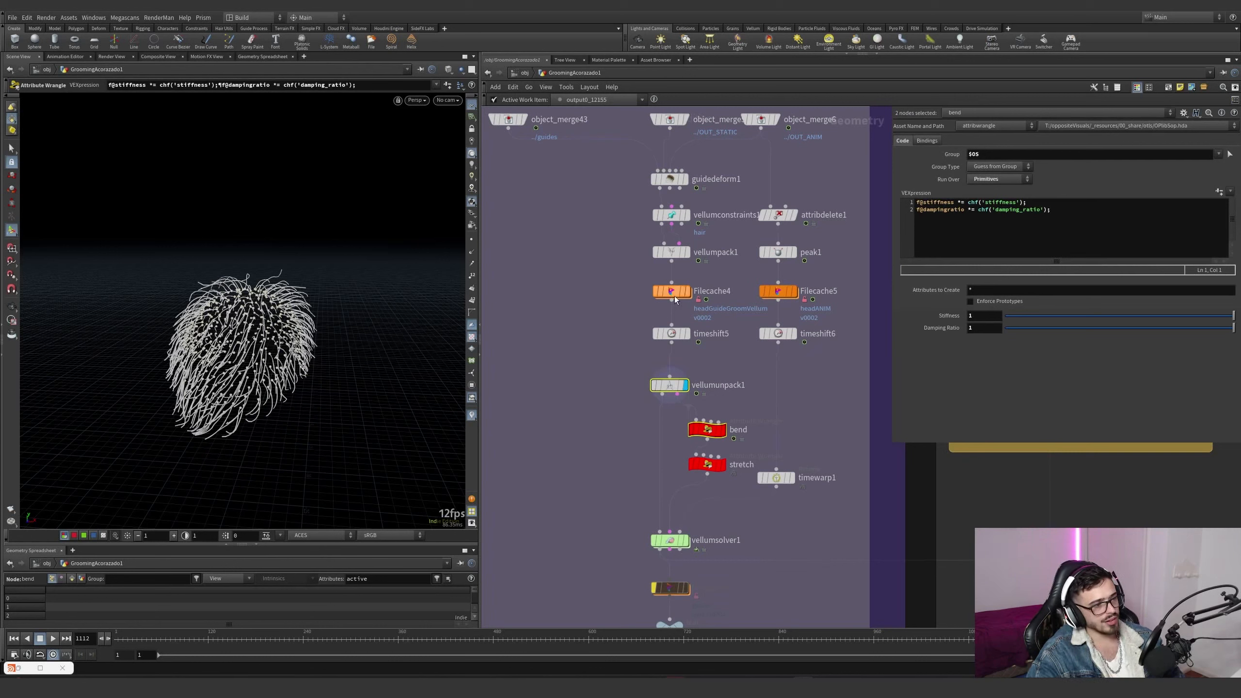
drag(615, 311, 728, 270)
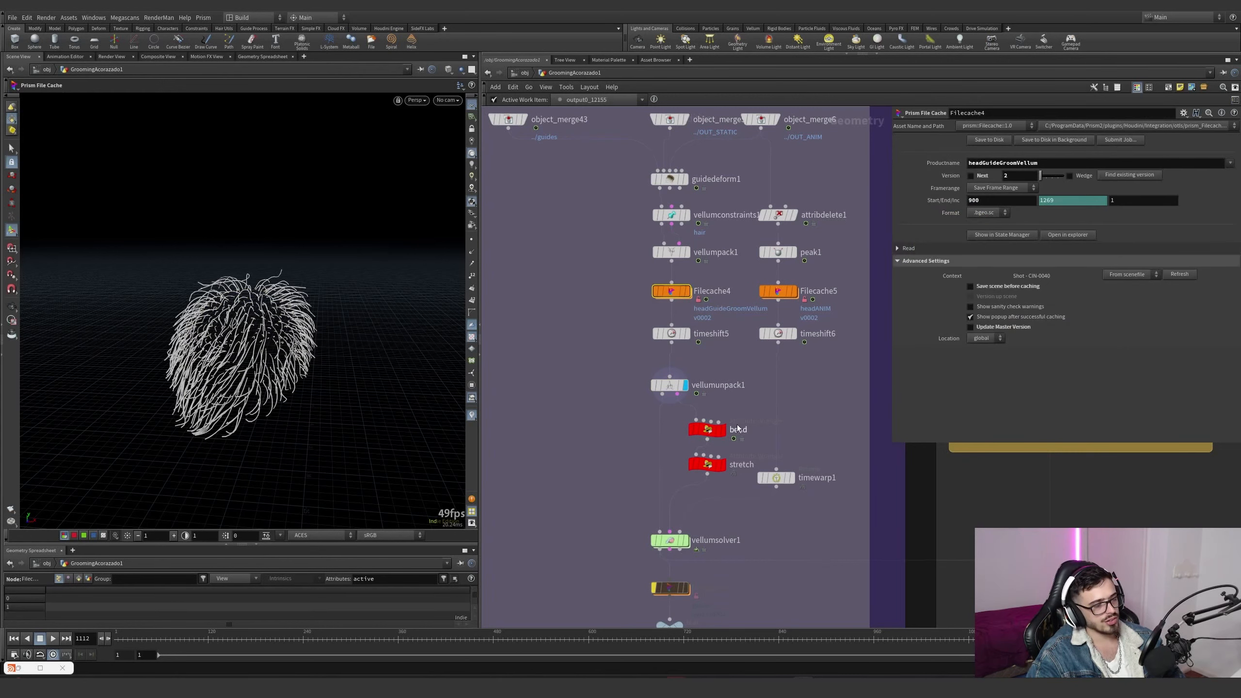
Display the bend wrangle and show the evaluated value of its Group expression
click(723, 430)
drag(736, 442, 673, 412)
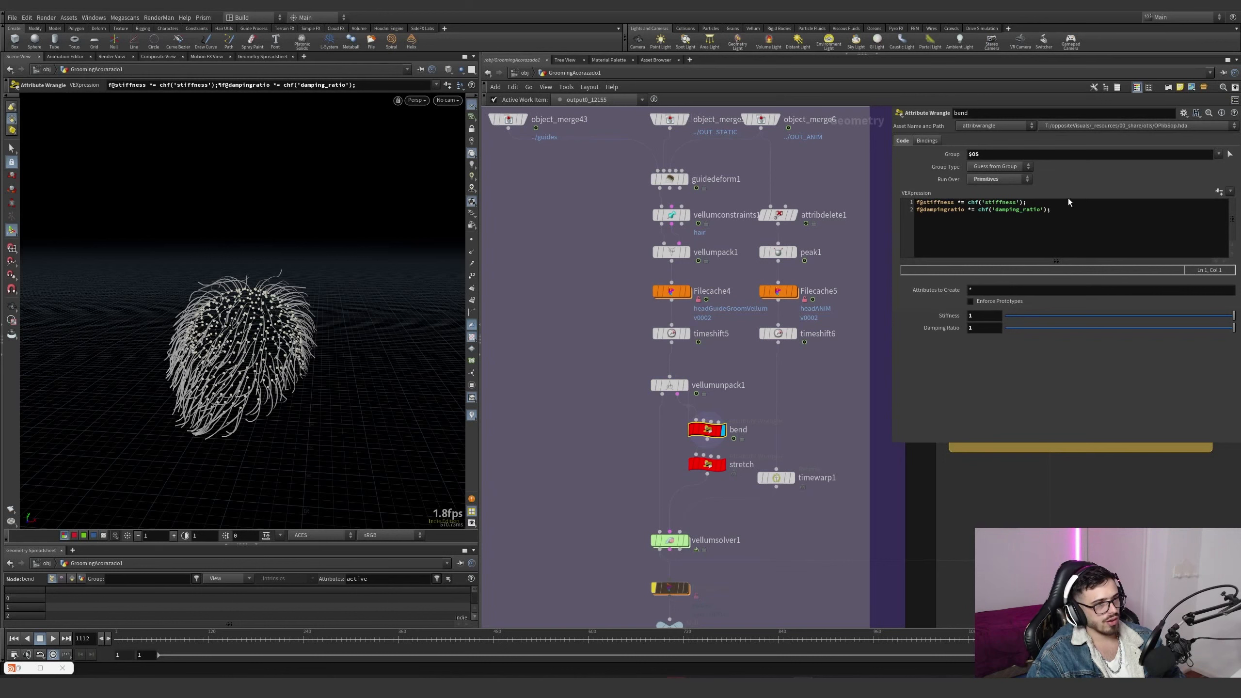
click(951, 154)
double_click(987, 154)
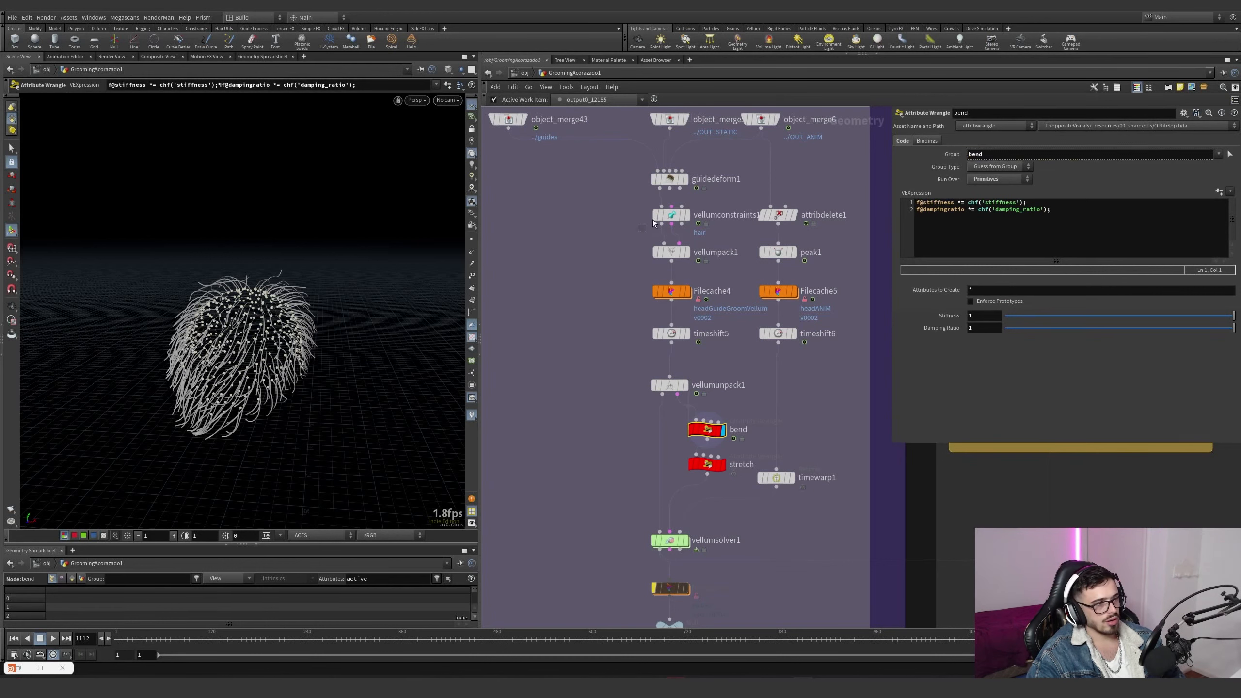
Highlight the bend and stretch output group names in vellumconstraints1, and go back to the matching wrangles
click(669, 215)
double_click(998, 332)
double_click(987, 220)
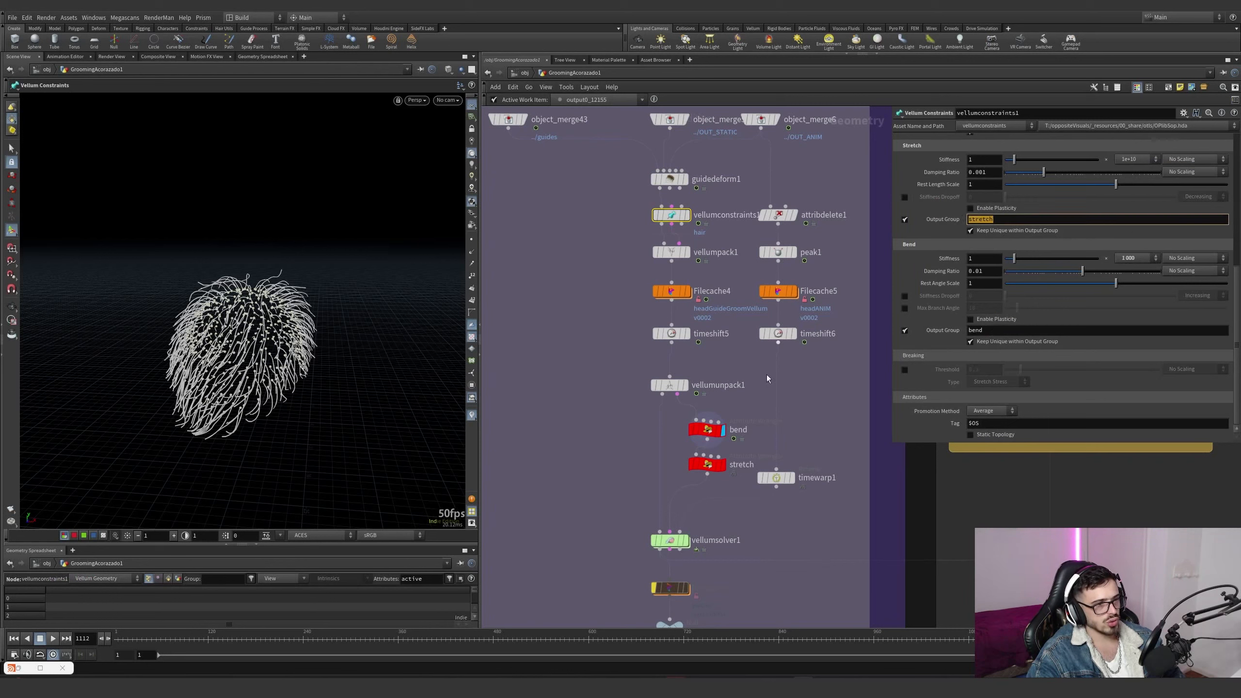
click(708, 466)
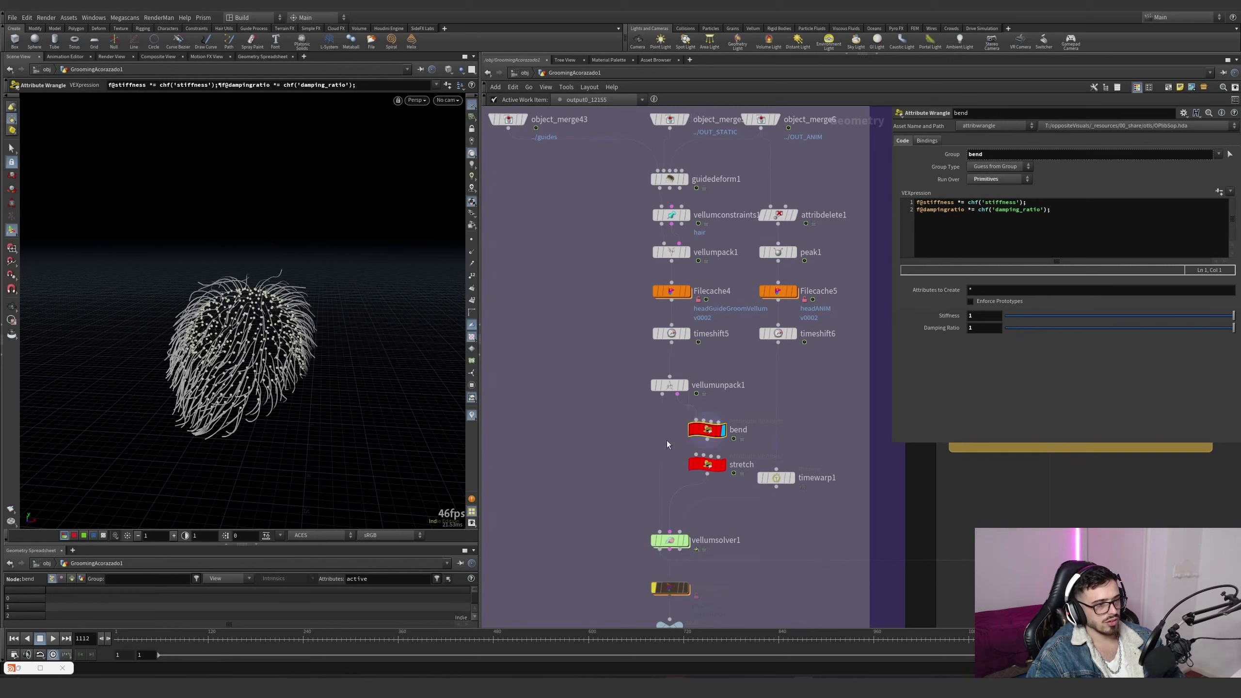
Display timewarp1 and inspect its retime settings along with those of vellumsolver1
click(791, 478)
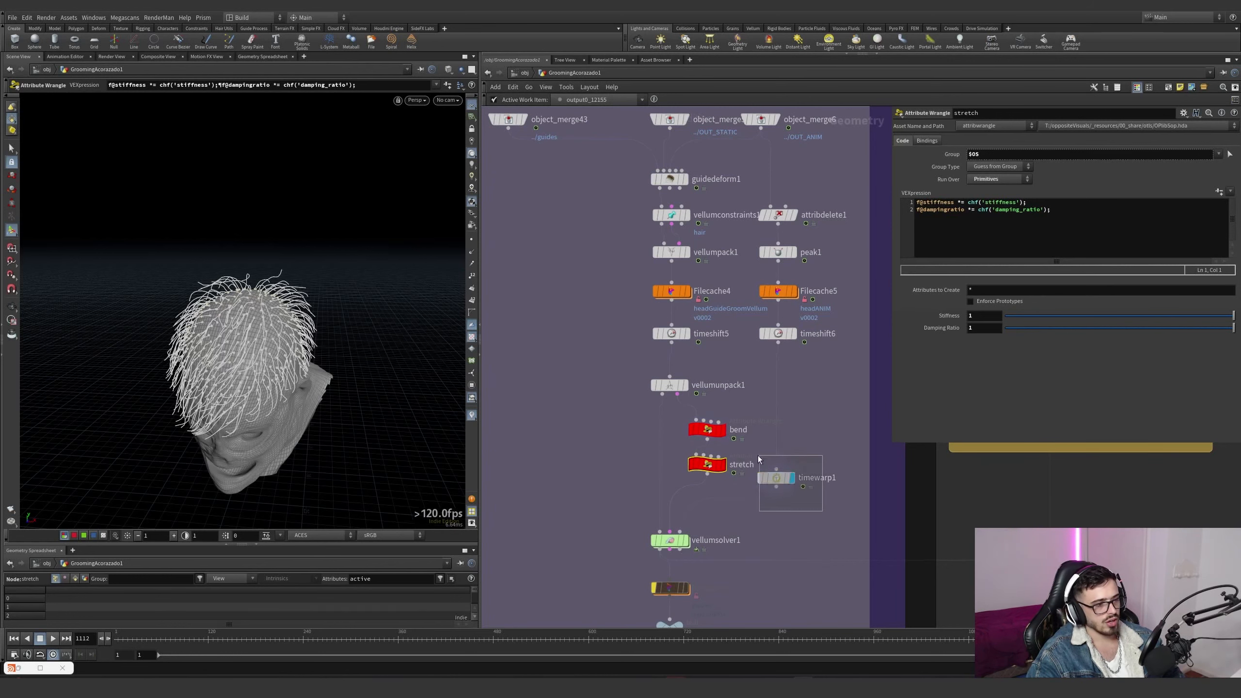
click(772, 477)
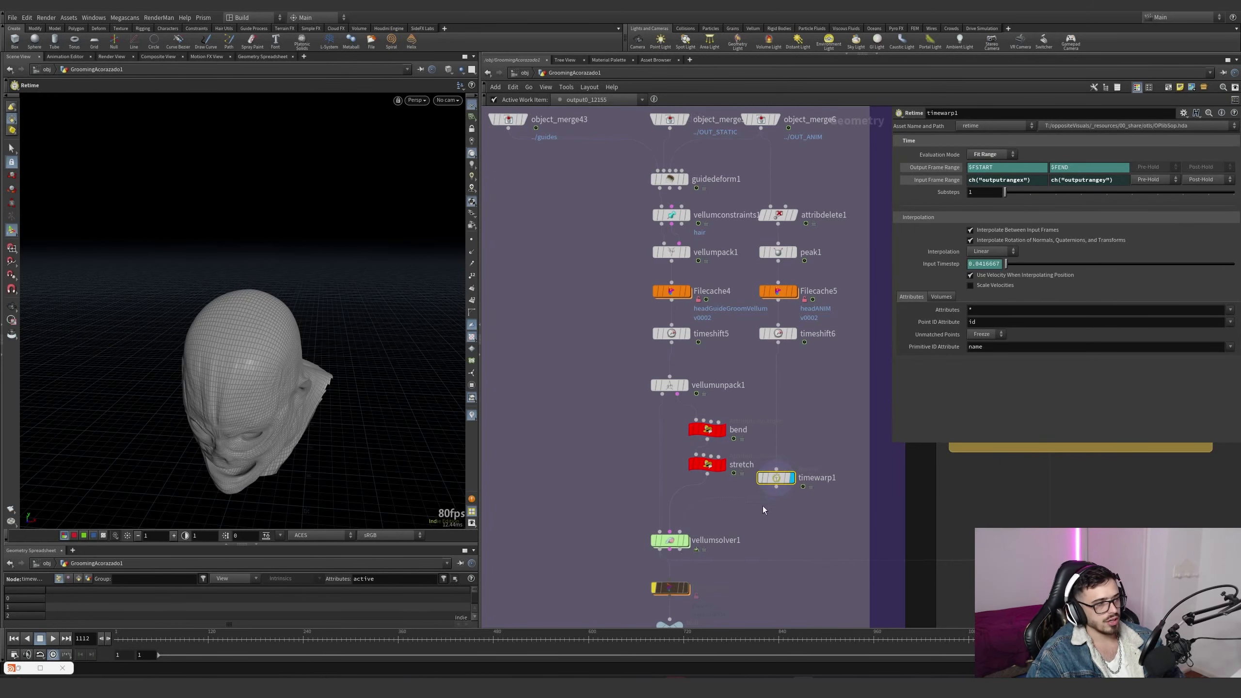
middle_drag(762, 507, 792, 462)
click(702, 498)
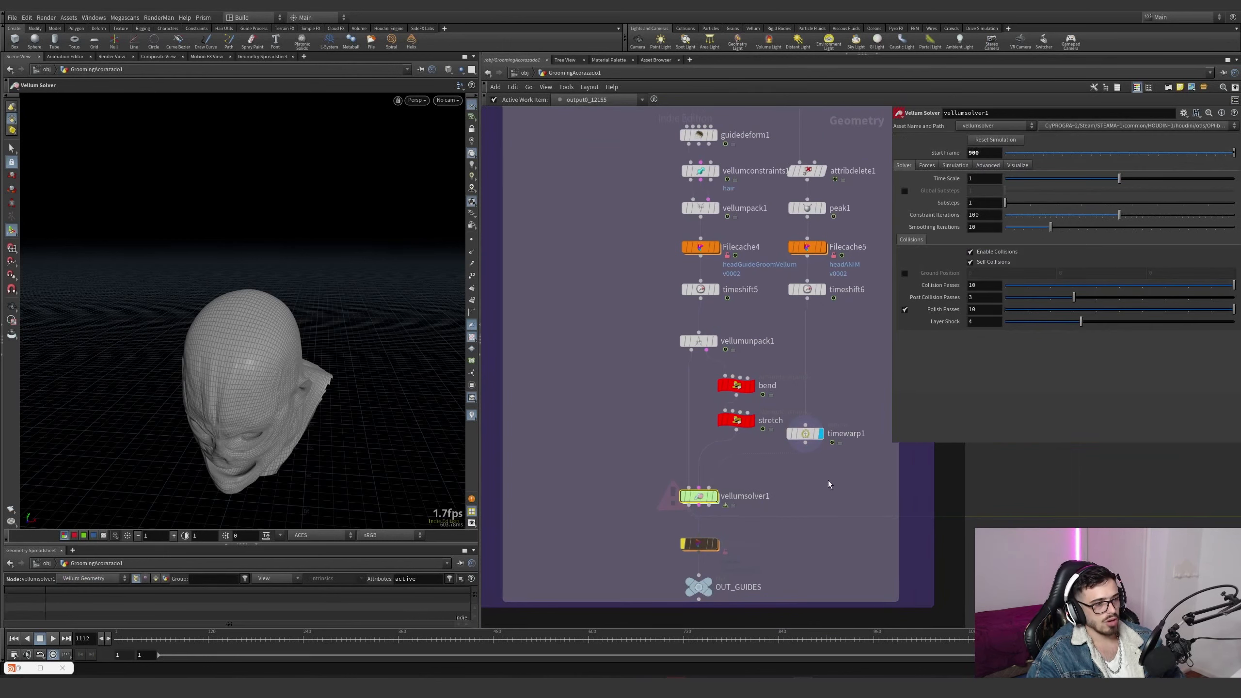
click(805, 433)
Display vellumsolver1 at frame 900, play the hair simulation from there and stop it at frame 952
middle_drag(796, 465, 792, 389)
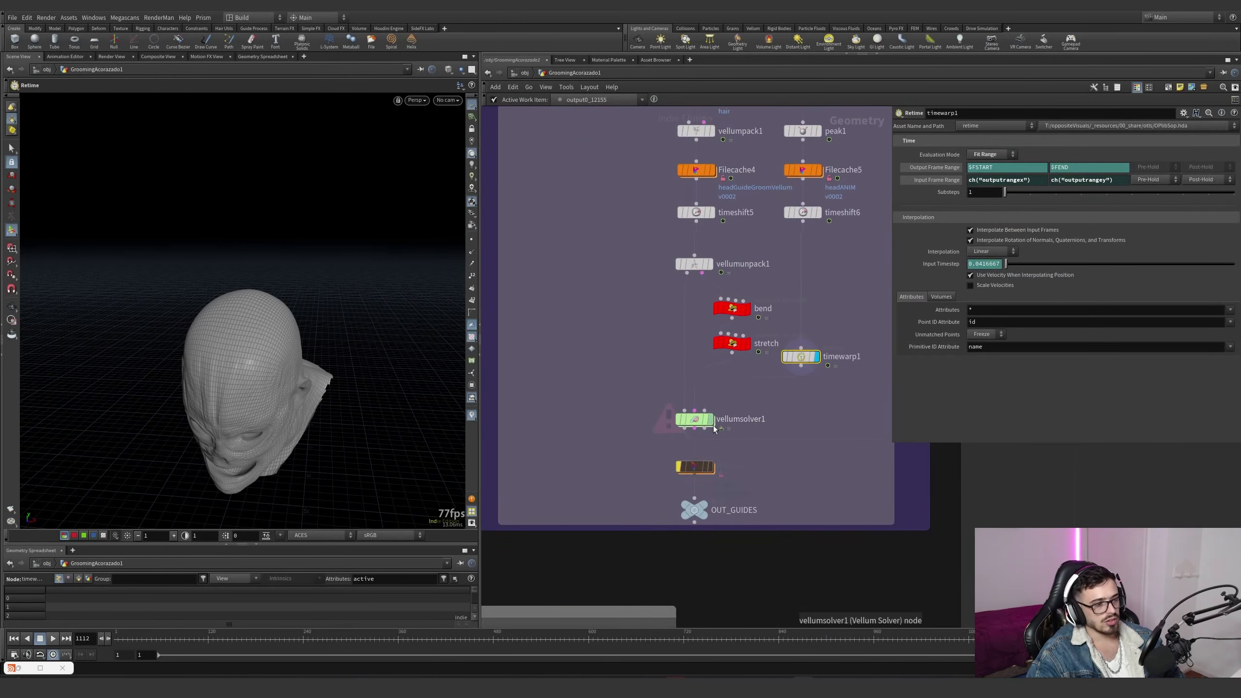
click(824, 639)
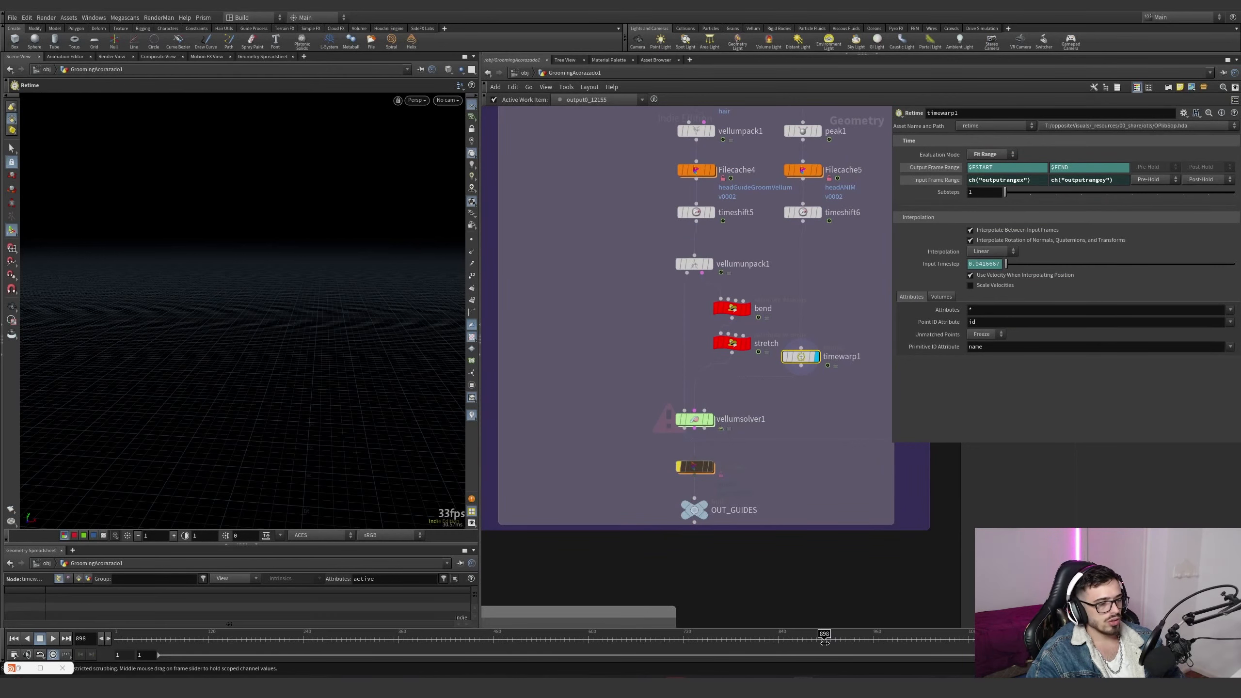
click(825, 639)
click(699, 418)
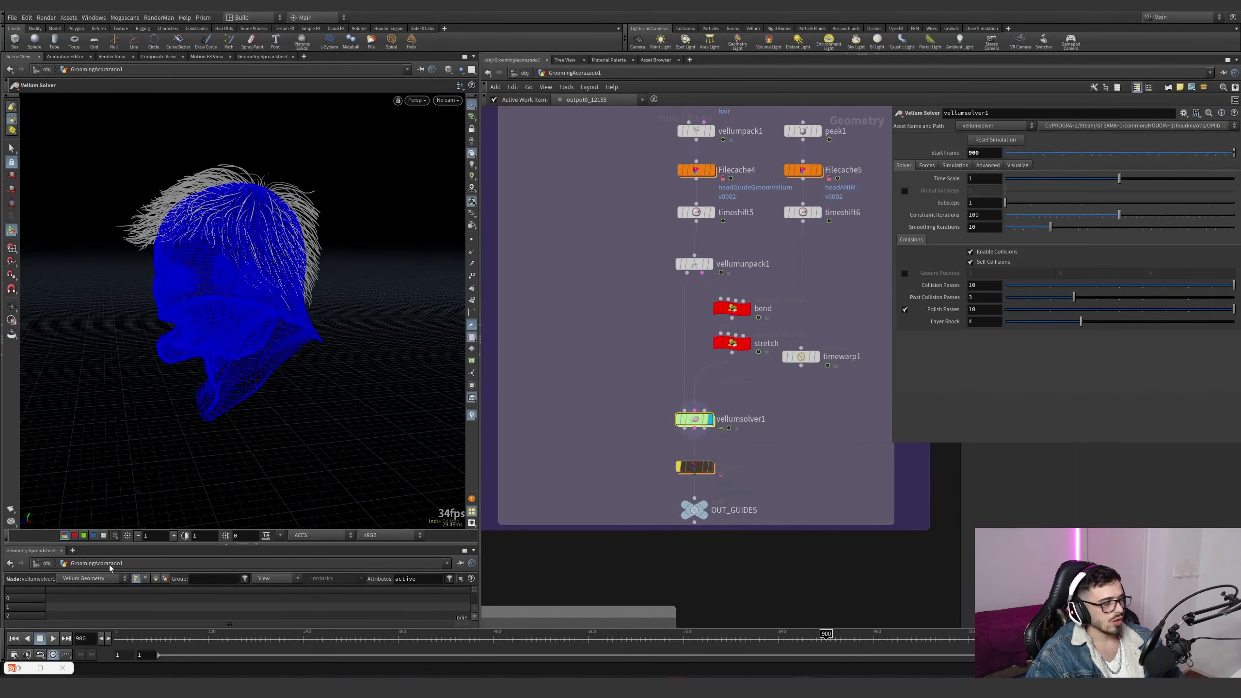
click(54, 638)
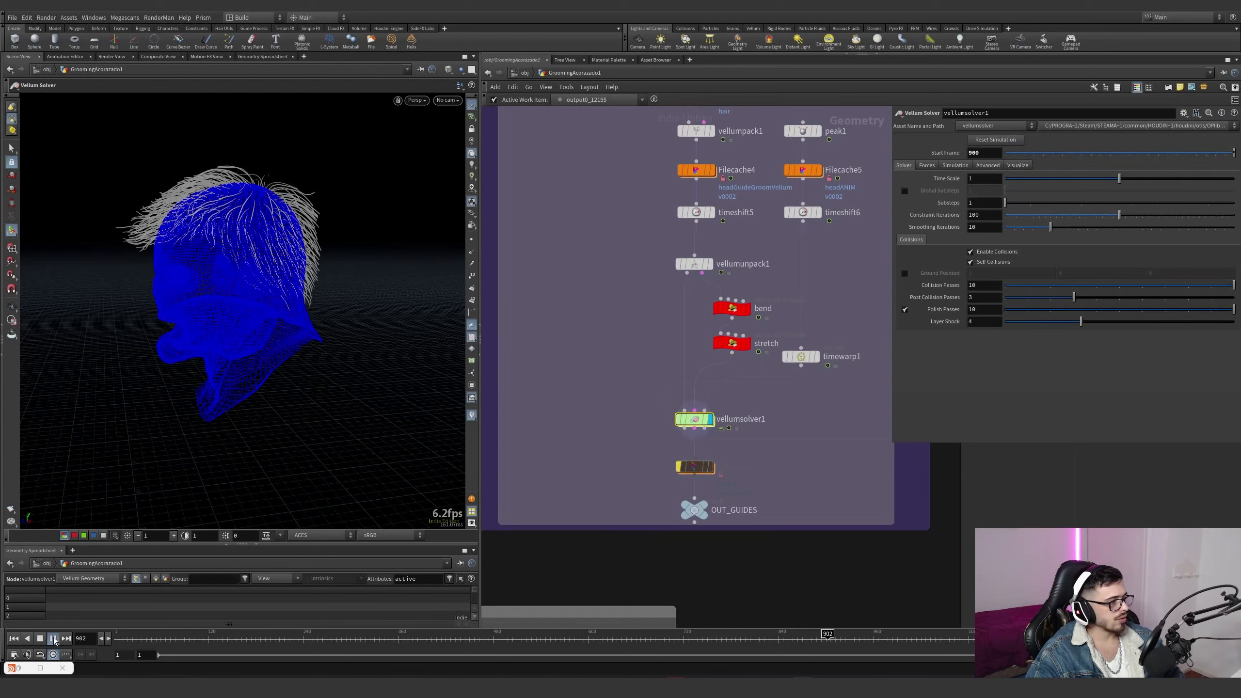
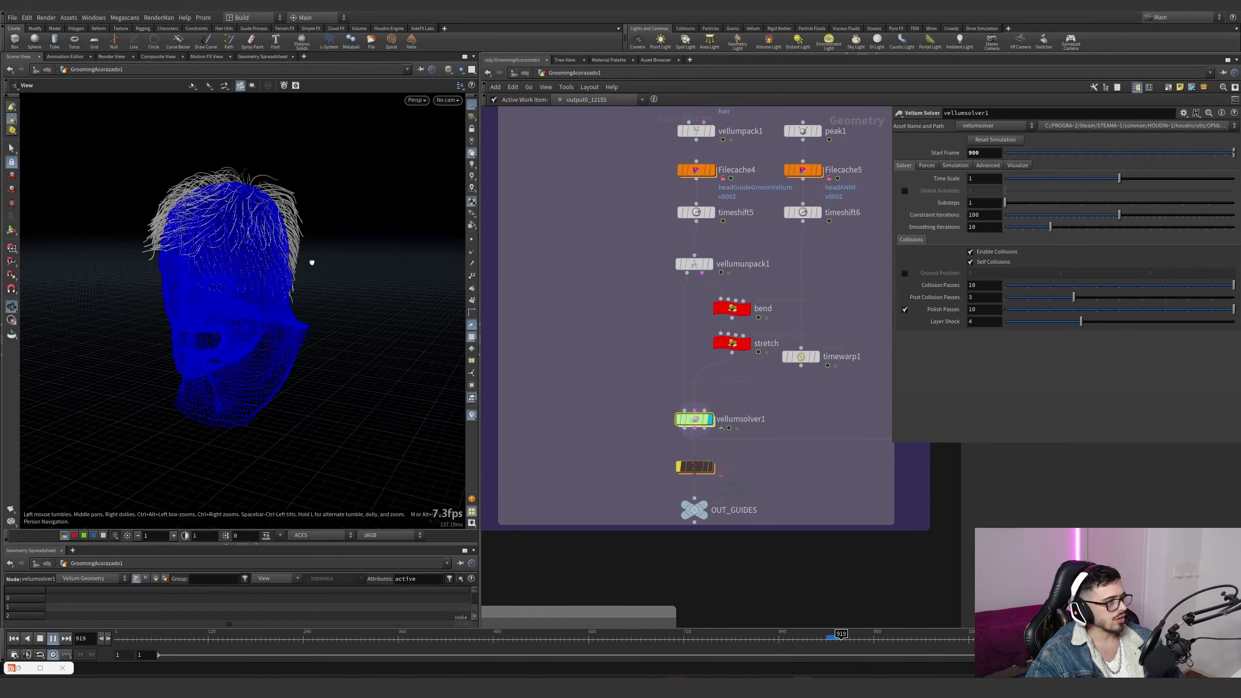
click(52, 637)
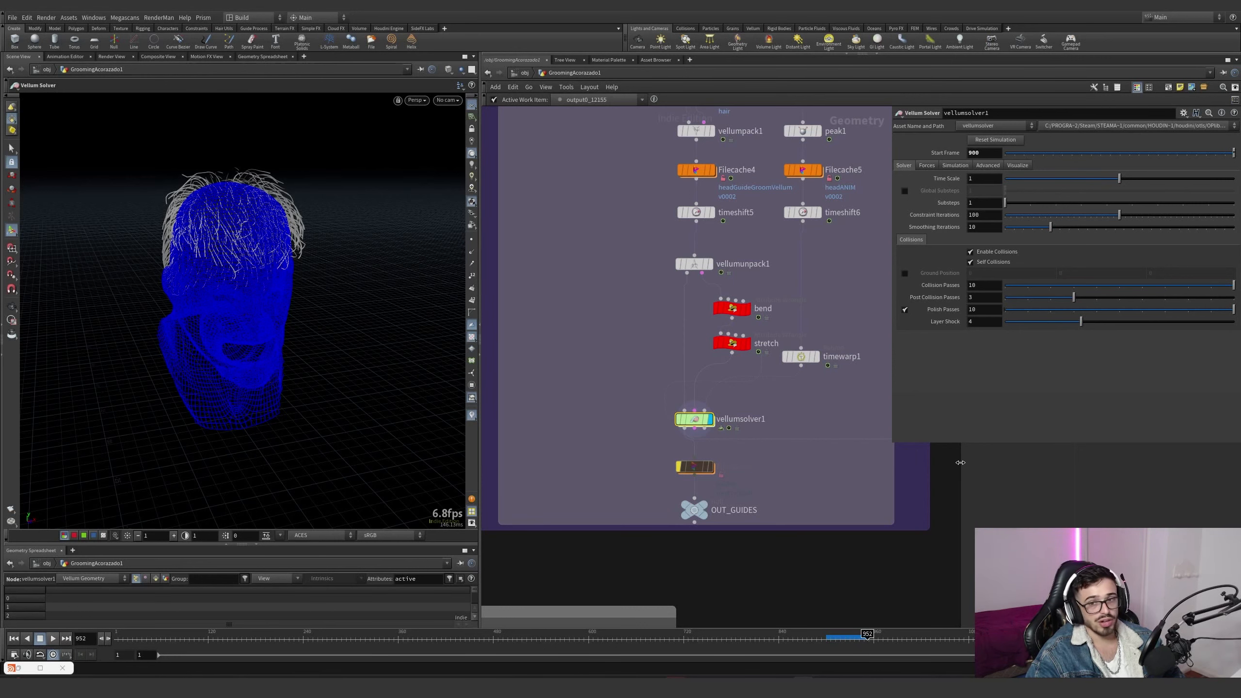
Return to the head network and inspect blendshapes1 and its animated blend weight
scroll(793, 525, down, 12)
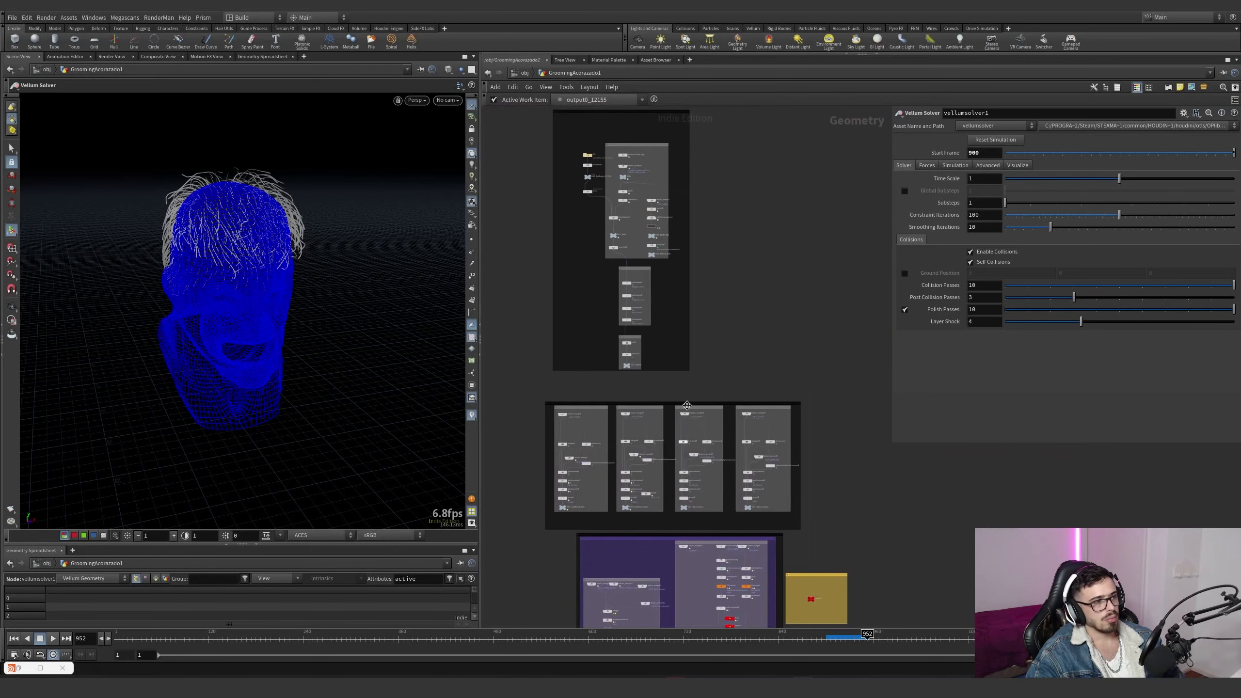
scroll(618, 227, up, 5)
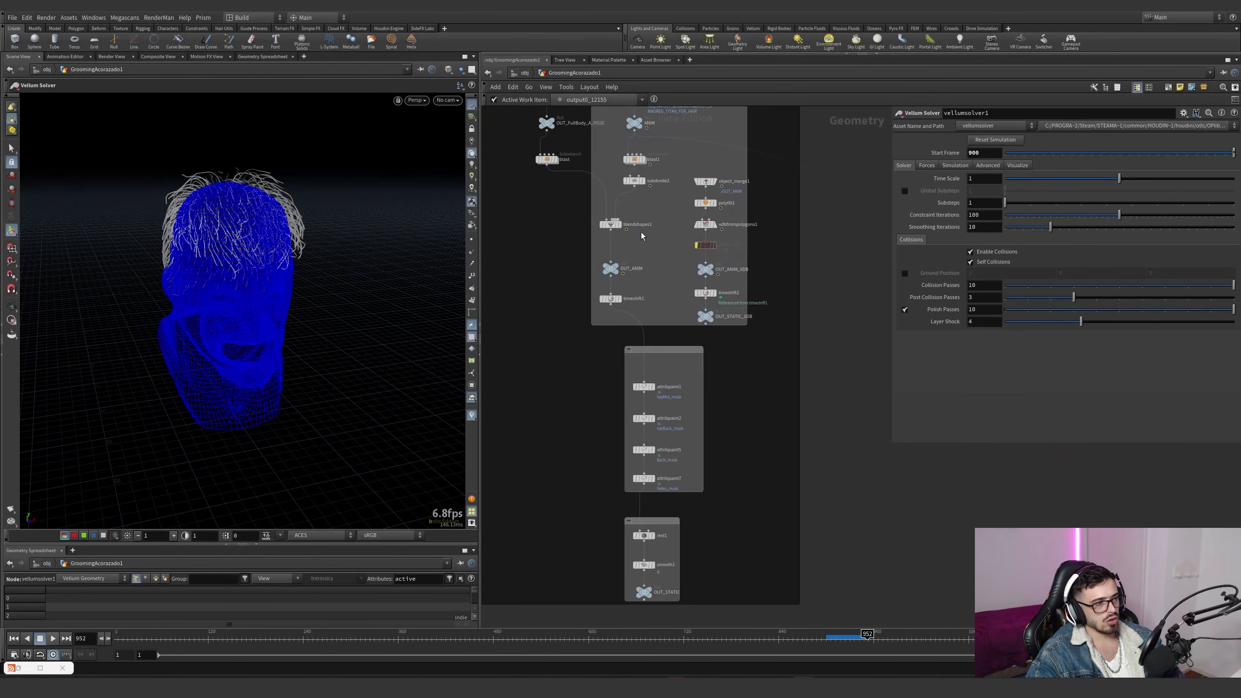
click(609, 223)
drag(674, 257, 570, 196)
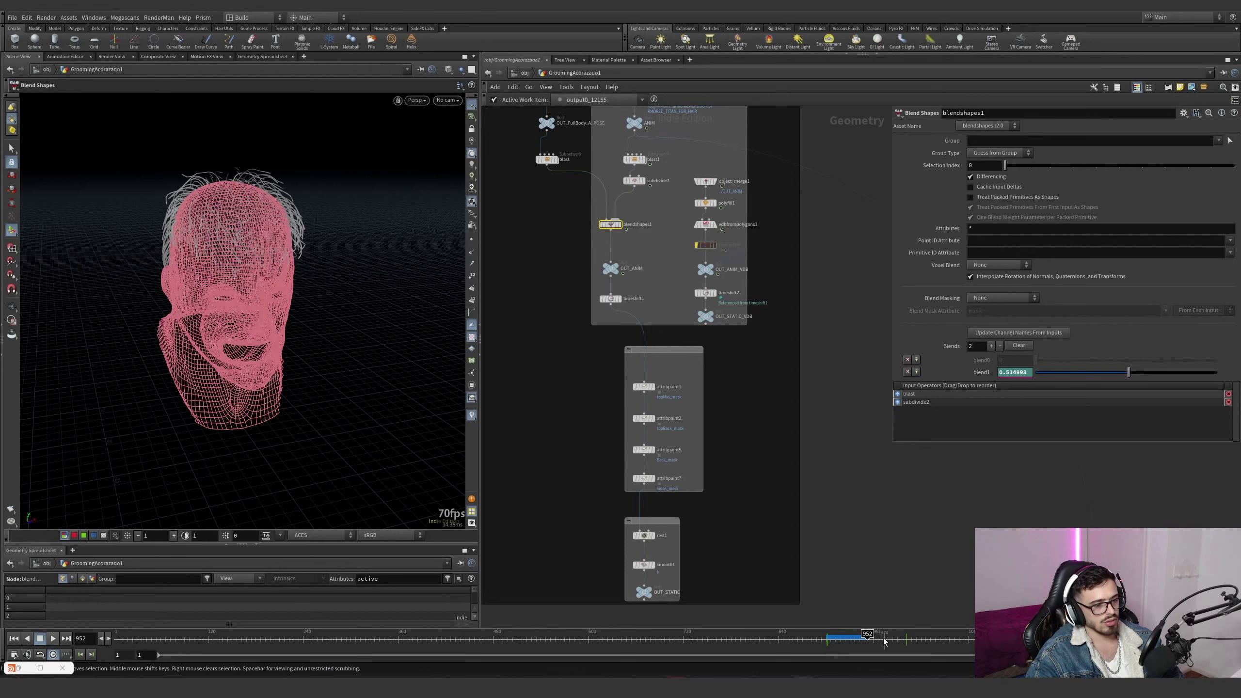
Go to the guide split network below the Vellum section and highlight all its nodes
scroll(848, 512, down, 6)
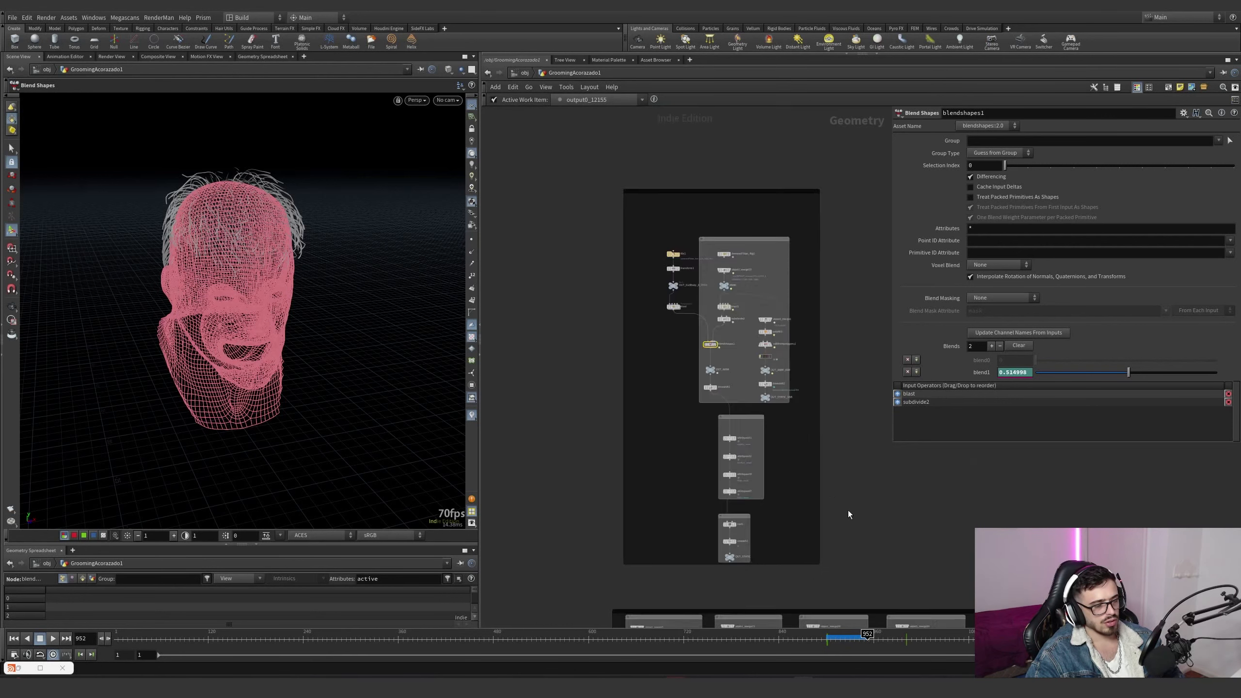
middle_drag(845, 527, 705, 324)
scroll(748, 523, up, 6)
scroll(733, 490, down, 1)
middle_drag(716, 500, 837, 398)
scroll(724, 420, down, 2)
scroll(745, 372, up, 4)
scroll(836, 398, down, 2)
scroll(763, 419, up, 2)
middle_drag(762, 420, 787, 412)
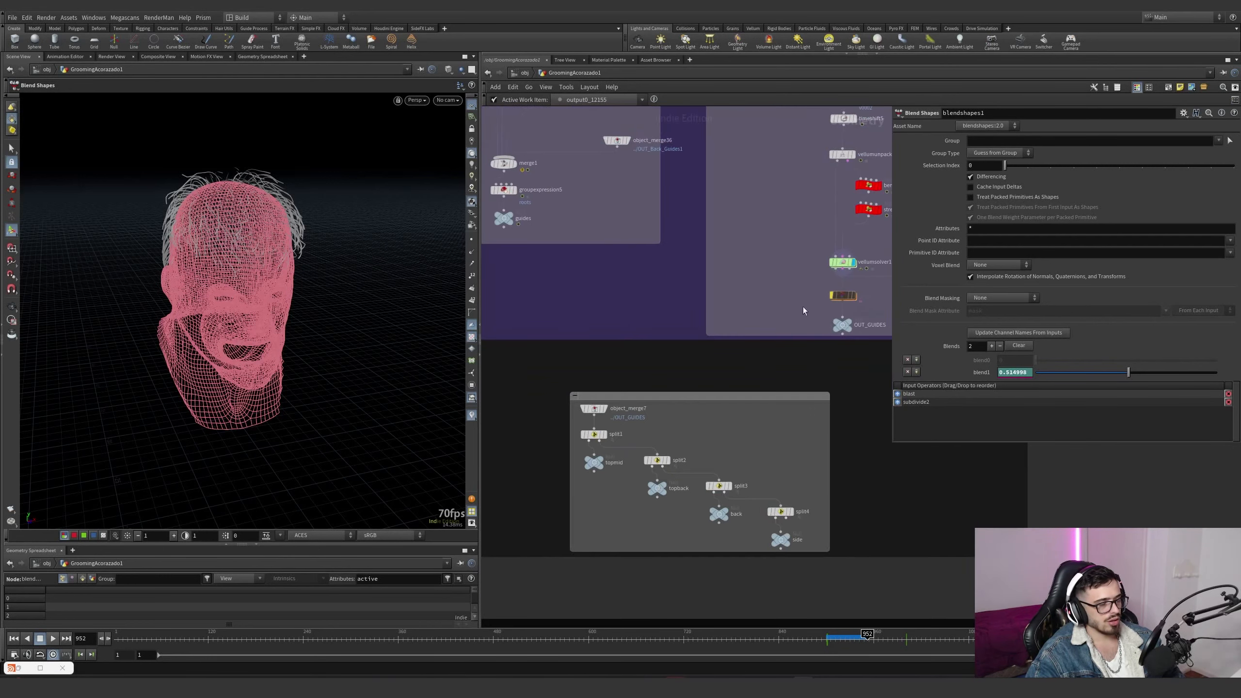
scroll(815, 363, down, 5)
middle_drag(803, 365, 753, 383)
mouse_move(794, 382)
mouse_down()
mouse_move(649, 454)
mouse_move(642, 475)
mouse_up()
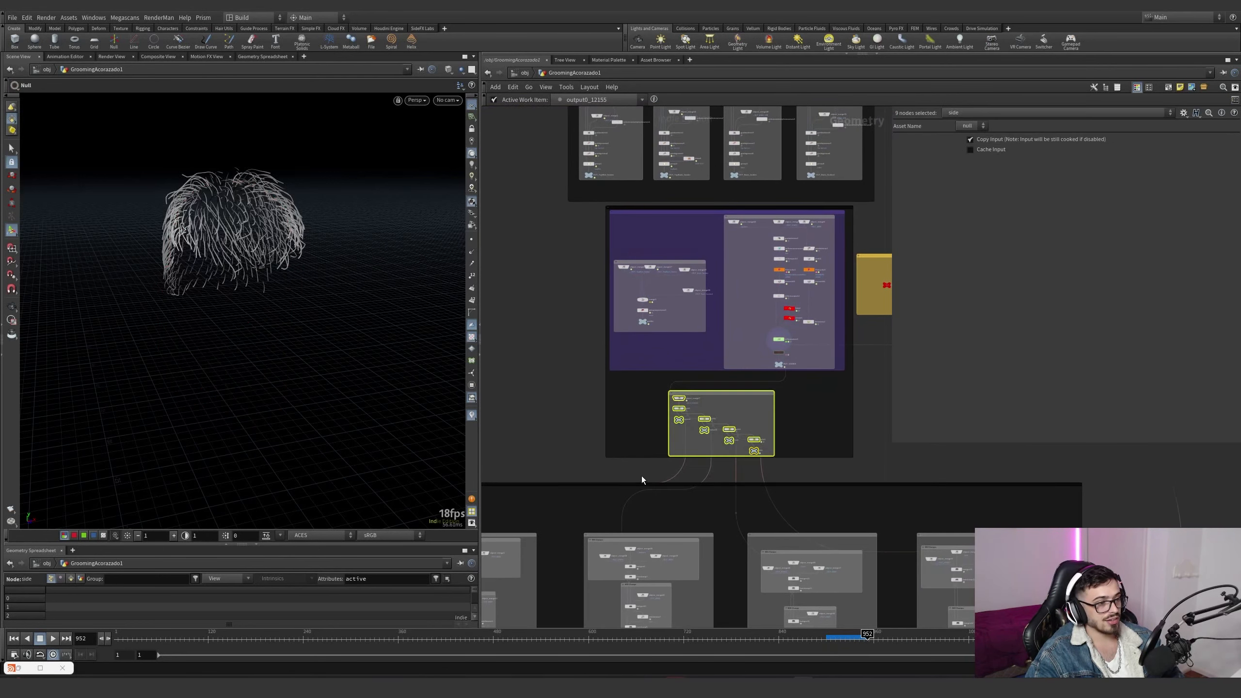
Display the topmid, topback, back and side guide nulls one after another to compare the split guides
scroll(705, 420, up, 5)
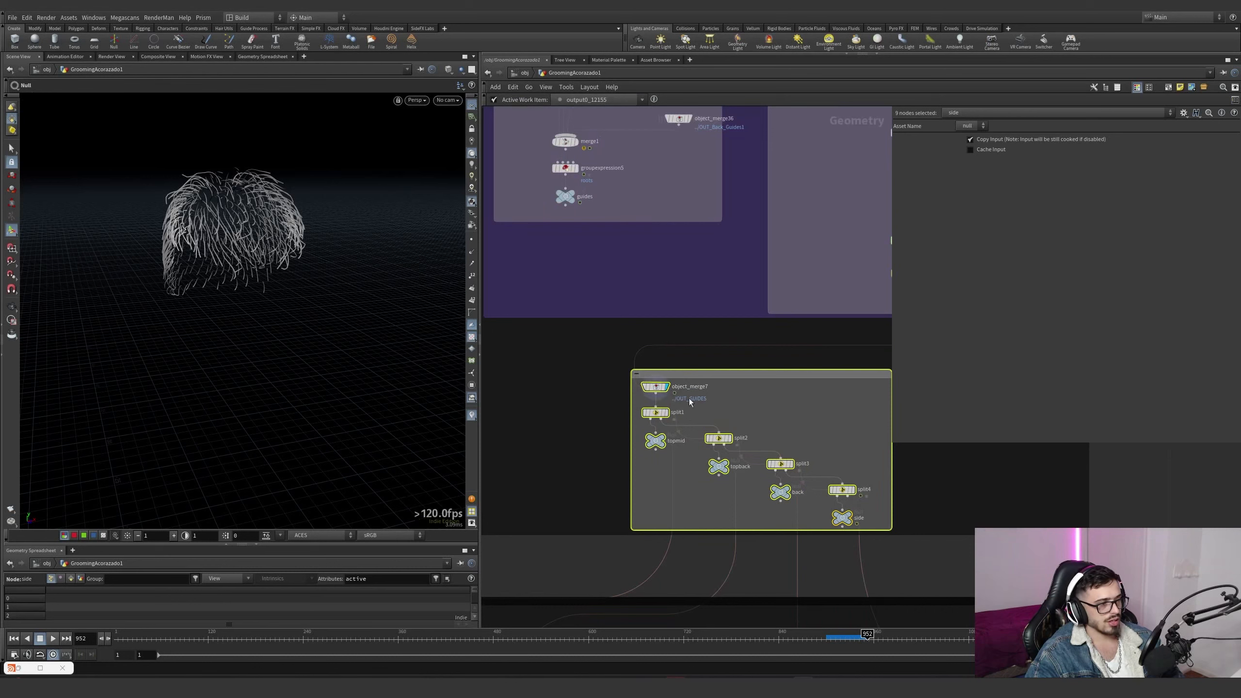
click(655, 440)
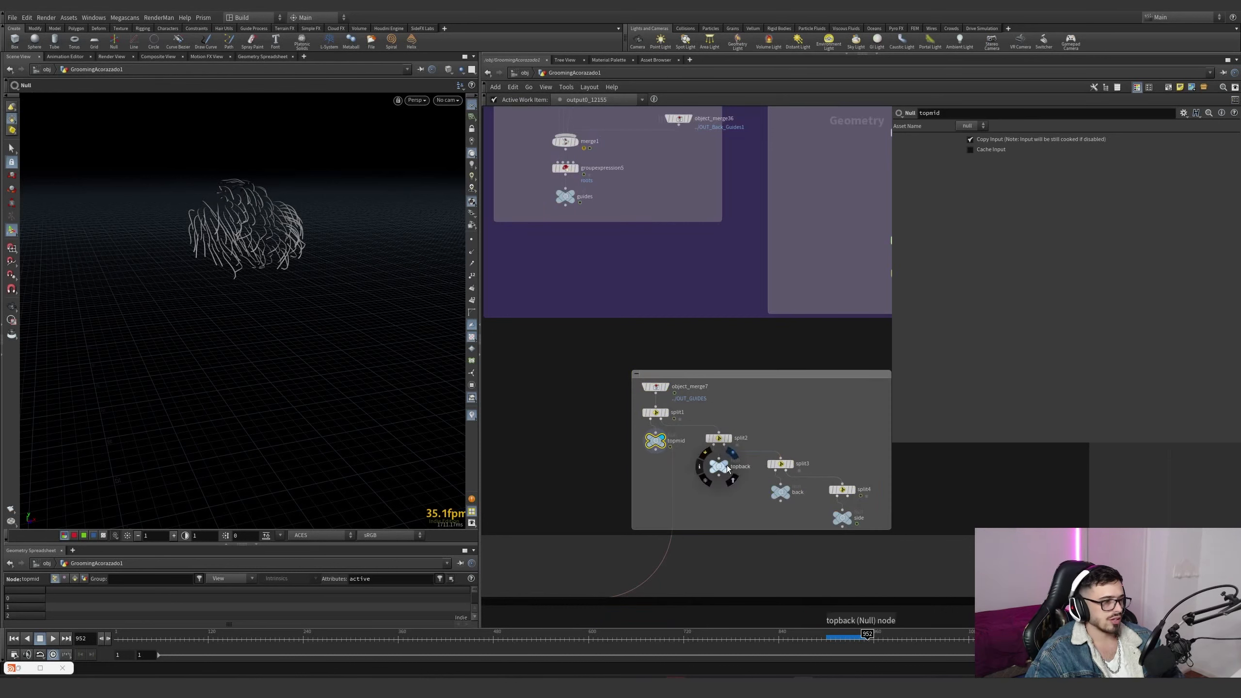
drag(732, 478, 715, 463)
click(788, 489)
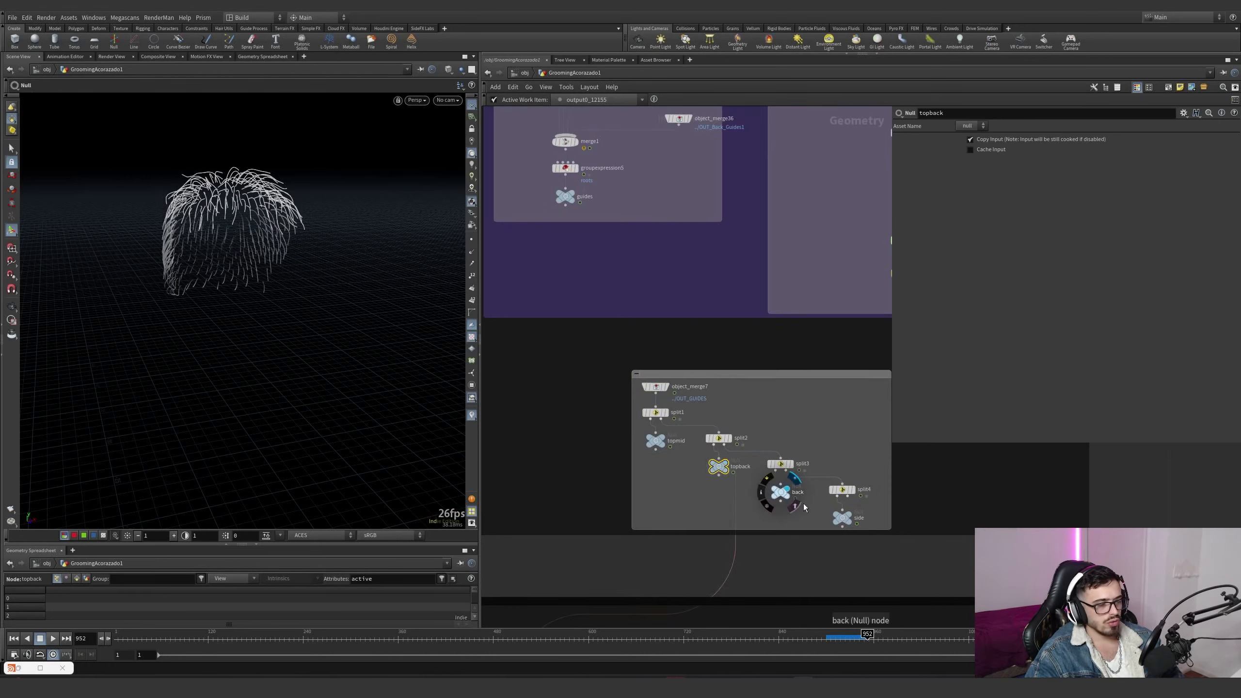
drag(809, 512, 769, 484)
click(849, 514)
drag(885, 556, 823, 506)
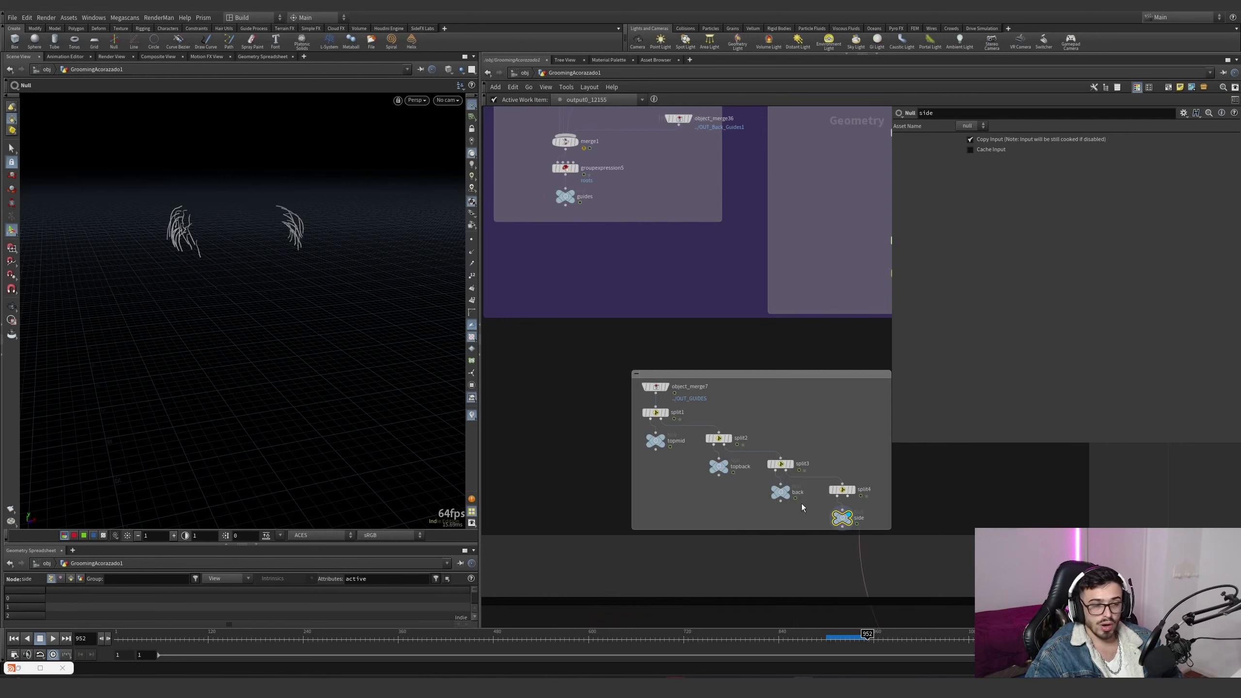
Examine how the guide split network feeds the four hair generation sections below it
drag(904, 559, 925, 538)
mouse_move(926, 552)
mouse_down()
mouse_move(602, 347)
mouse_move(917, 573)
mouse_up()
mouse_move(918, 571)
mouse_down()
mouse_move(724, 413)
mouse_move(605, 350)
mouse_move(926, 568)
mouse_up()
key(h)
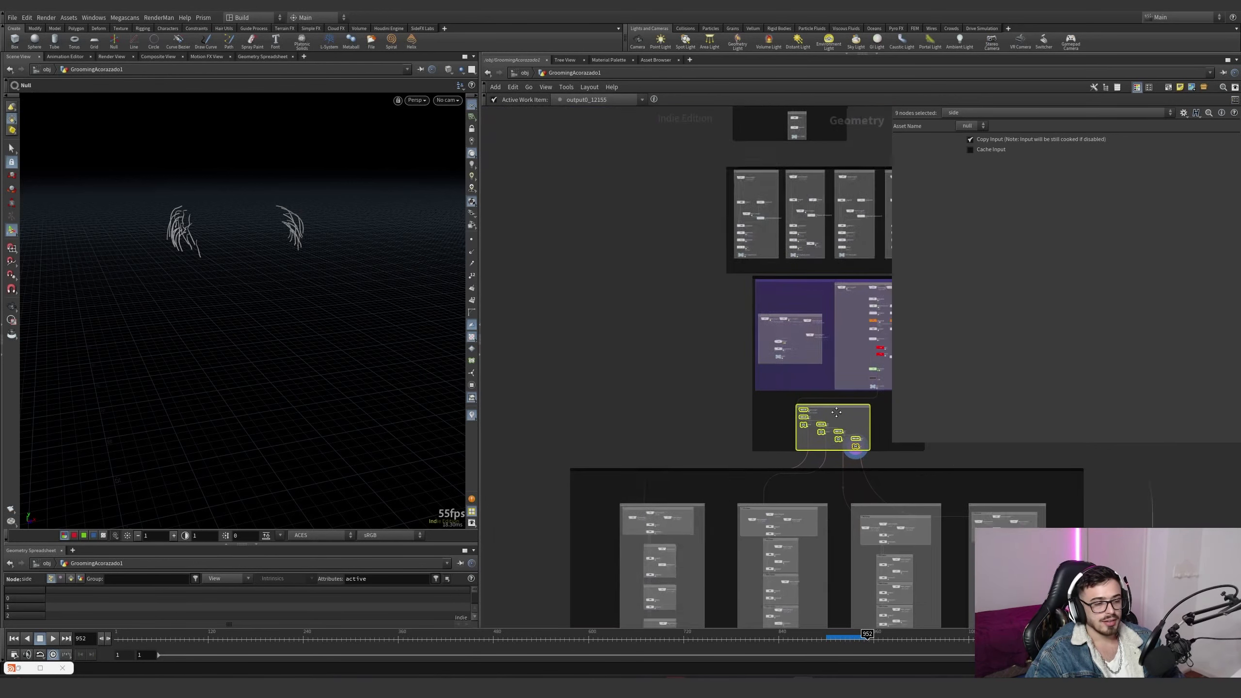
drag(593, 299, 896, 324)
drag(632, 233, 622, 285)
scroll(660, 376, up, 6)
scroll(660, 375, down, 4)
middle_drag(660, 376, 582, 312)
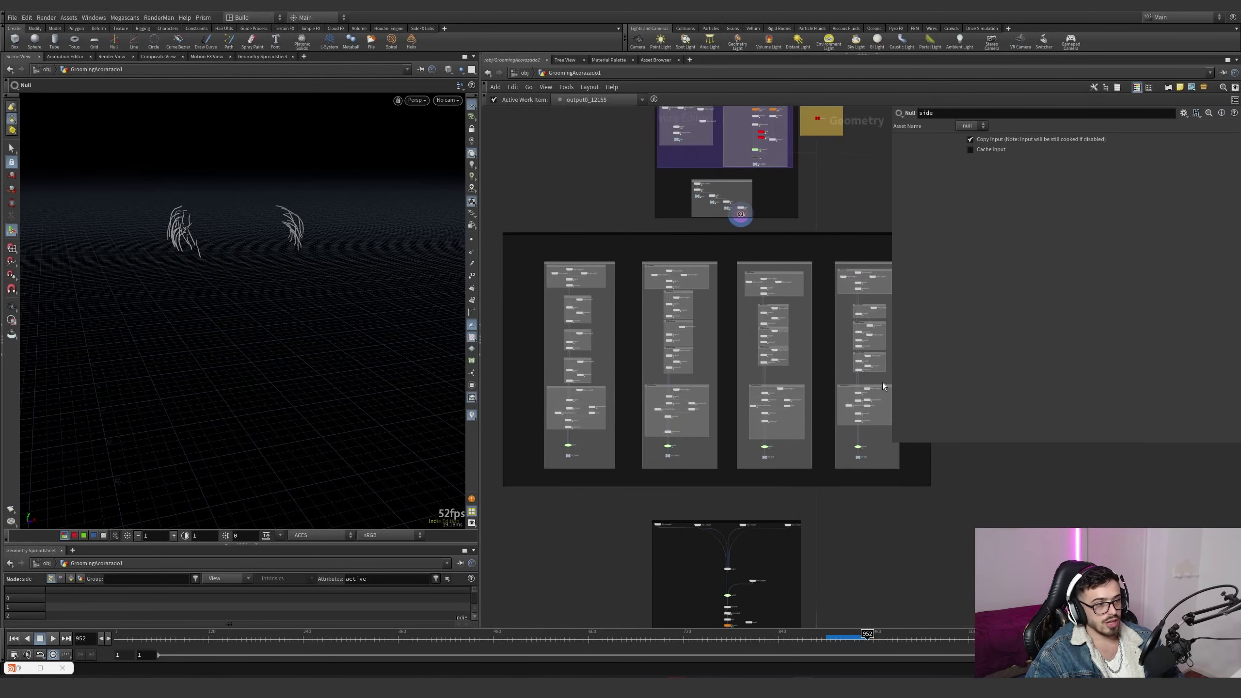
middle_drag(638, 337, 665, 362)
middle_drag(614, 302, 538, 295)
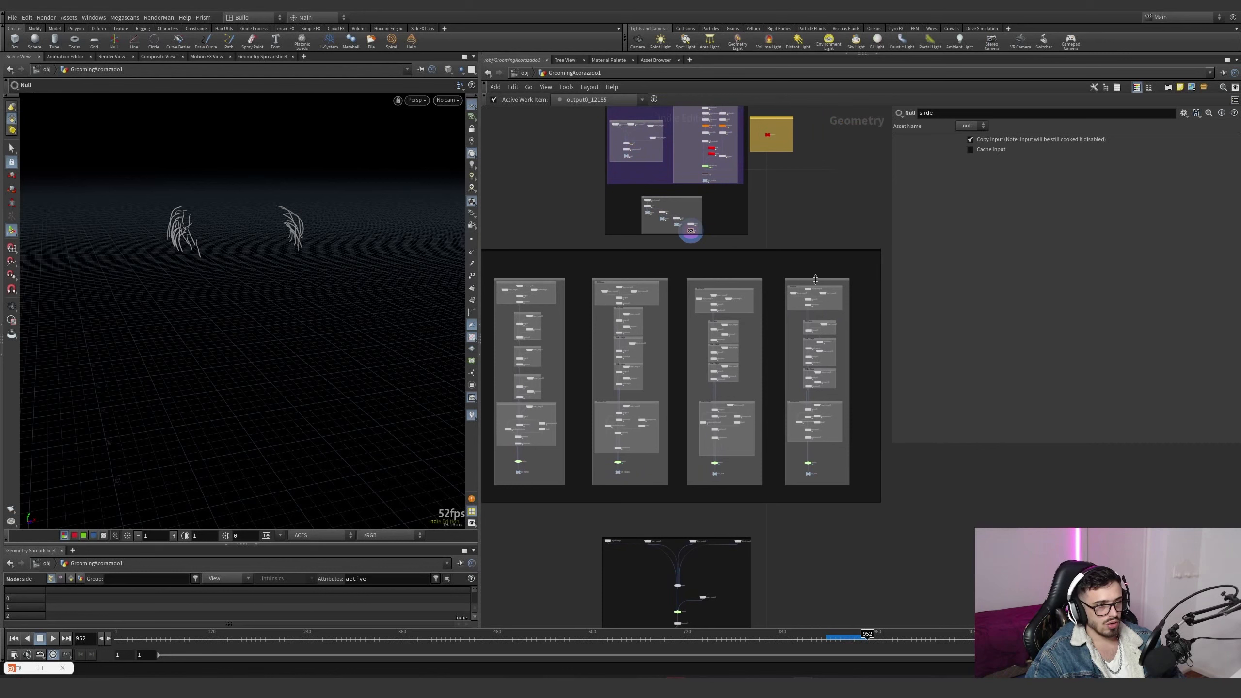
middle_drag(610, 328, 630, 333)
Display the topmid guides merged by object_merge47 and the hair from hairgen2 in the first hair section, and show hairgen2's parameters
scroll(630, 333, up, 5)
double_click(625, 337)
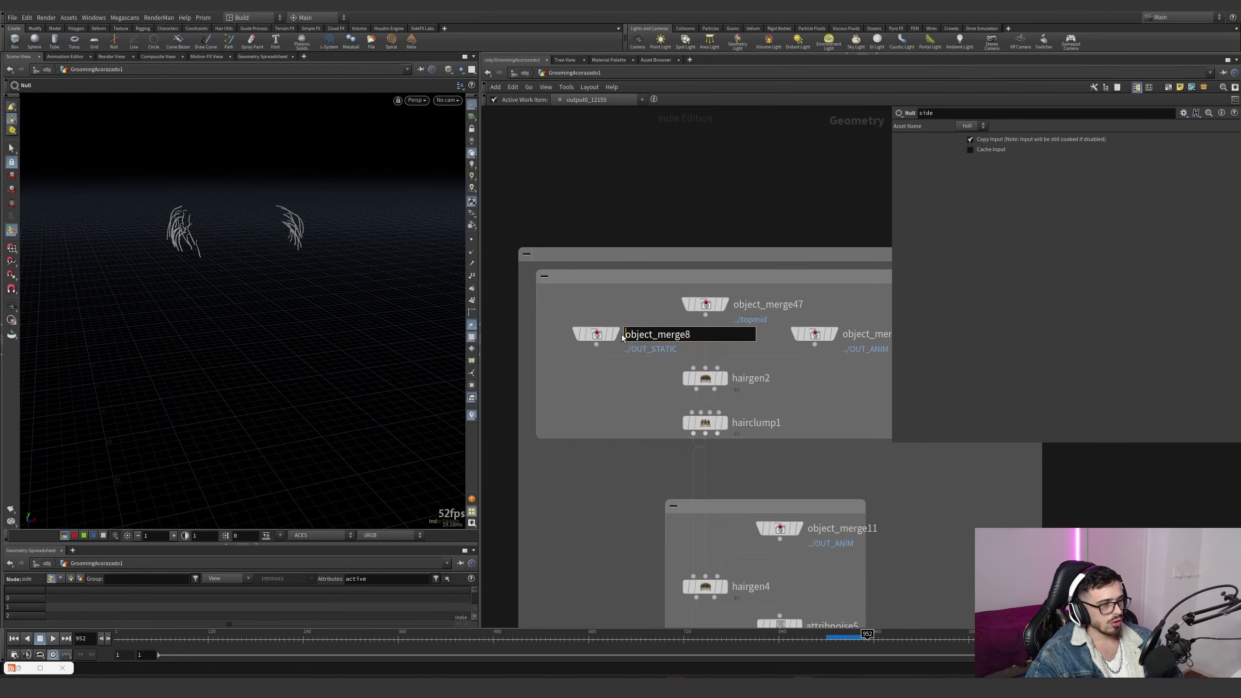
click(616, 334)
click(724, 306)
click(708, 304)
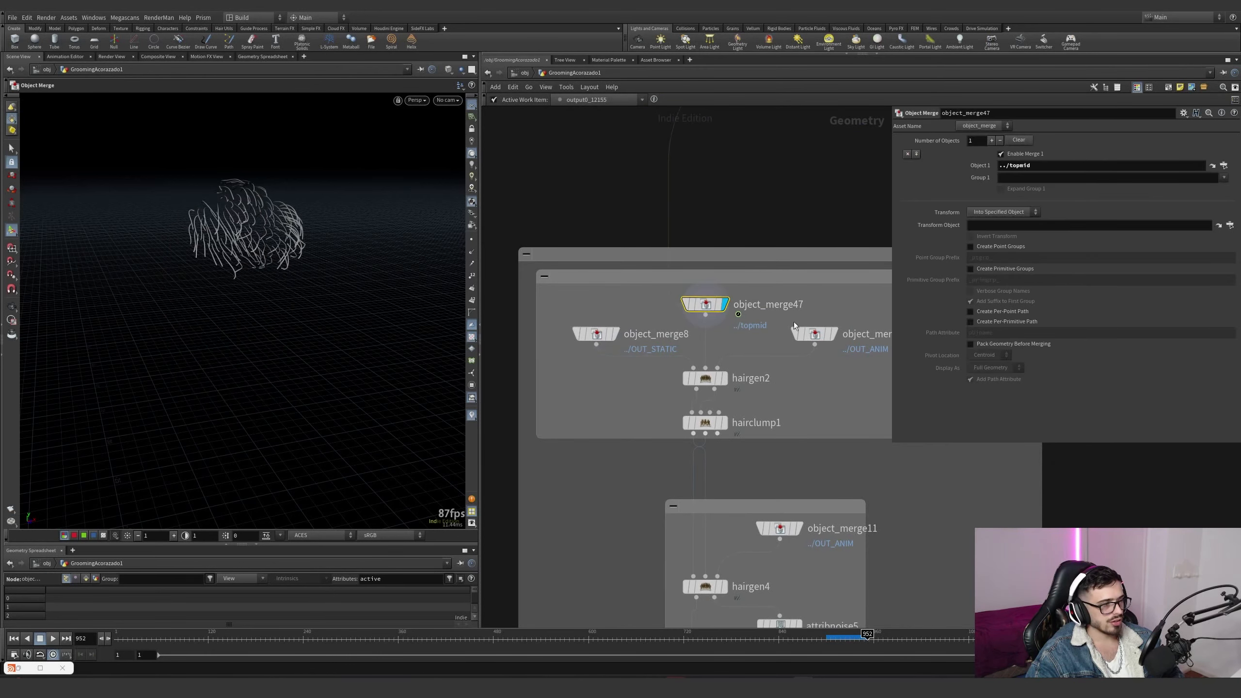
click(834, 334)
click(724, 378)
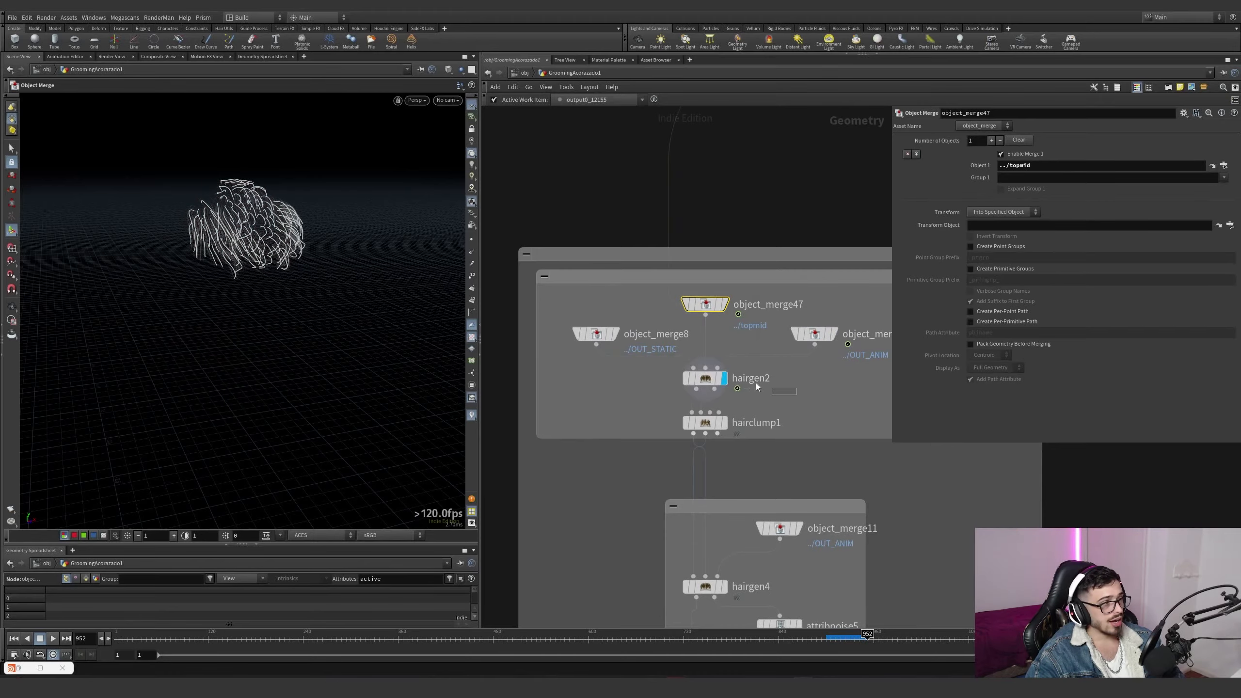
drag(756, 386, 717, 375)
alt+right_drag(274, 224, 407, 206)
alt+drag(407, 206, 319, 227)
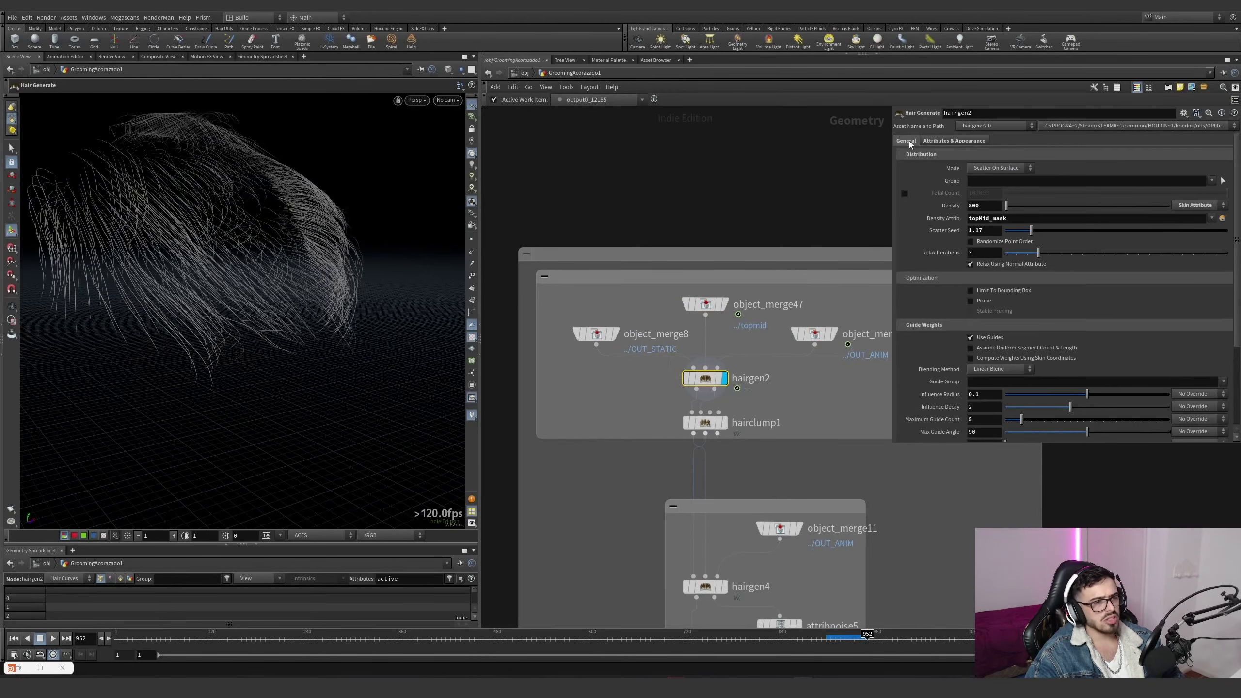
Try an Influence Radius of 0.2 on hairgen2 and undo the change
scroll(1006, 210, down, 3)
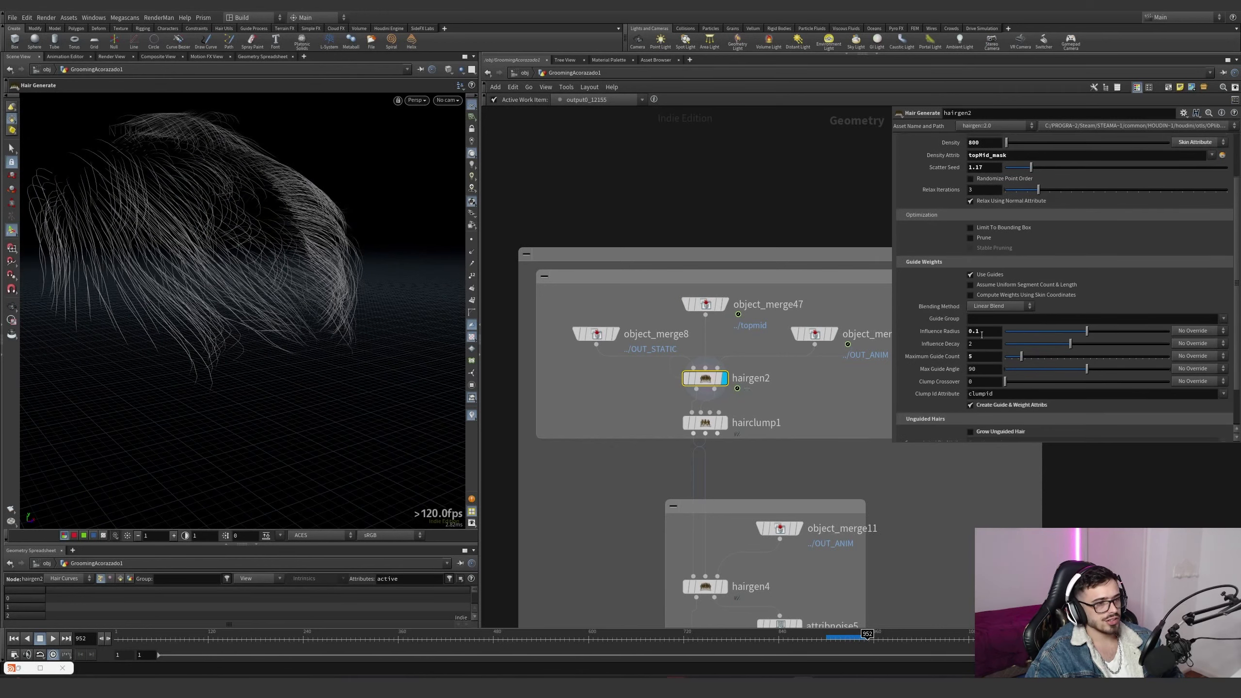
drag(1087, 334, 1210, 333)
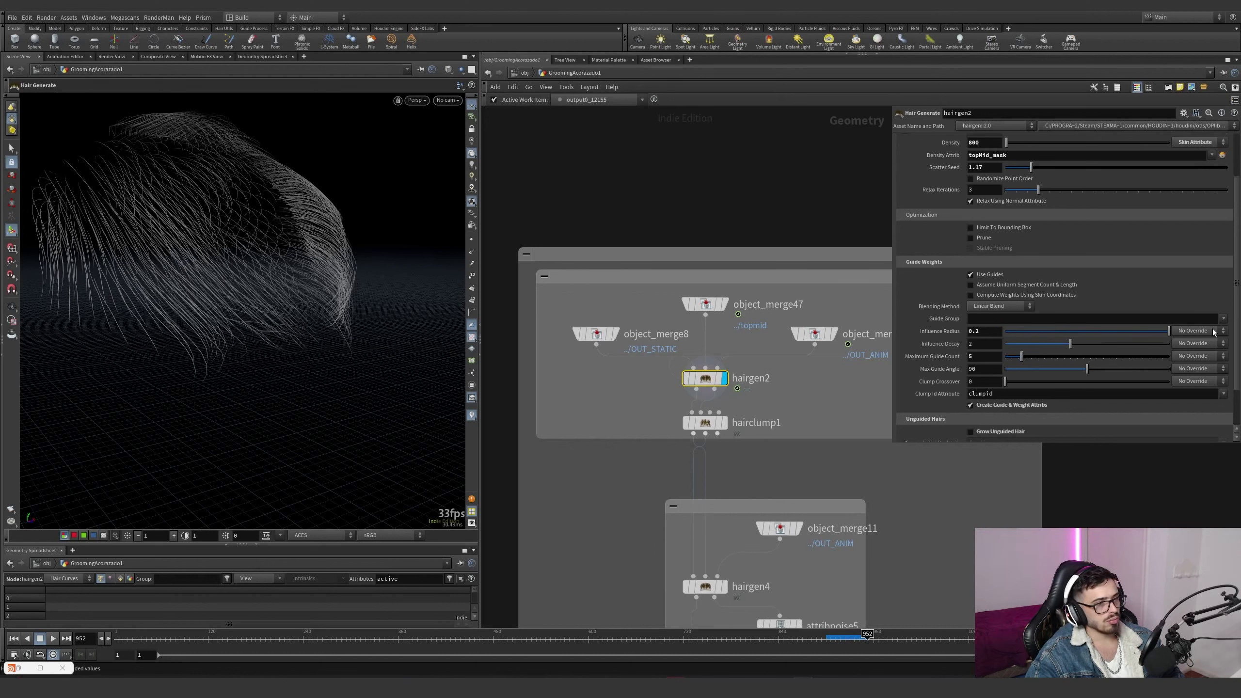
key(ctrl+z)
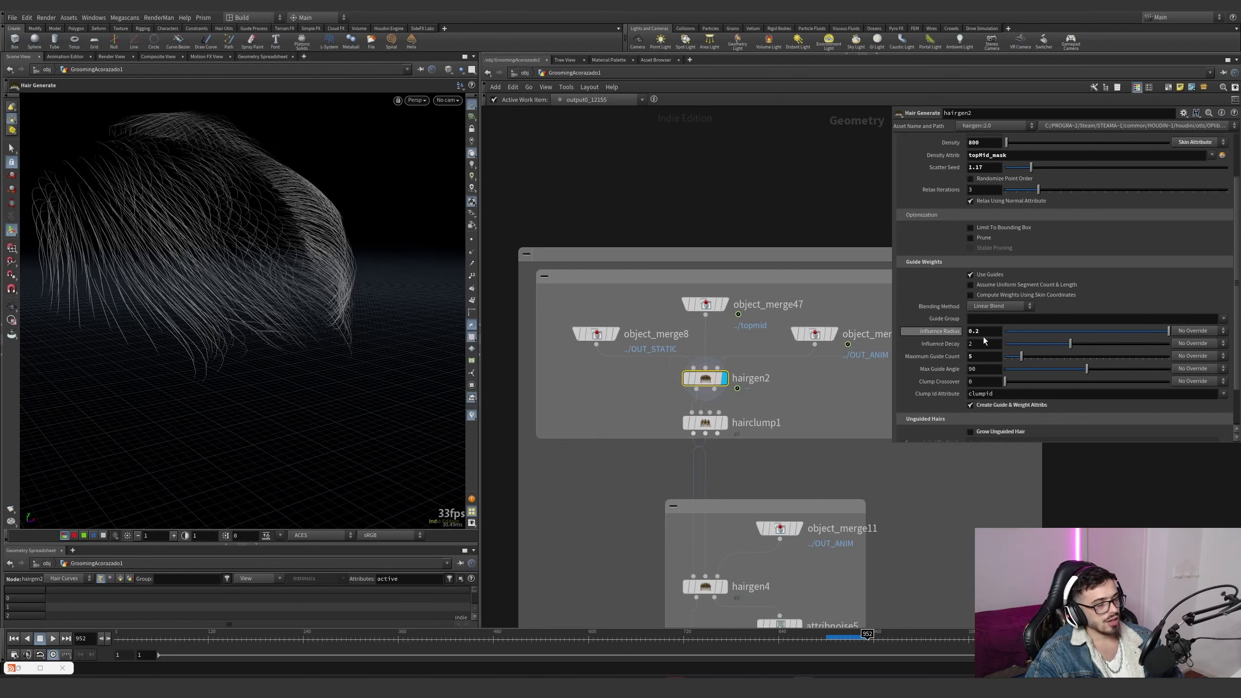
key(Escape)
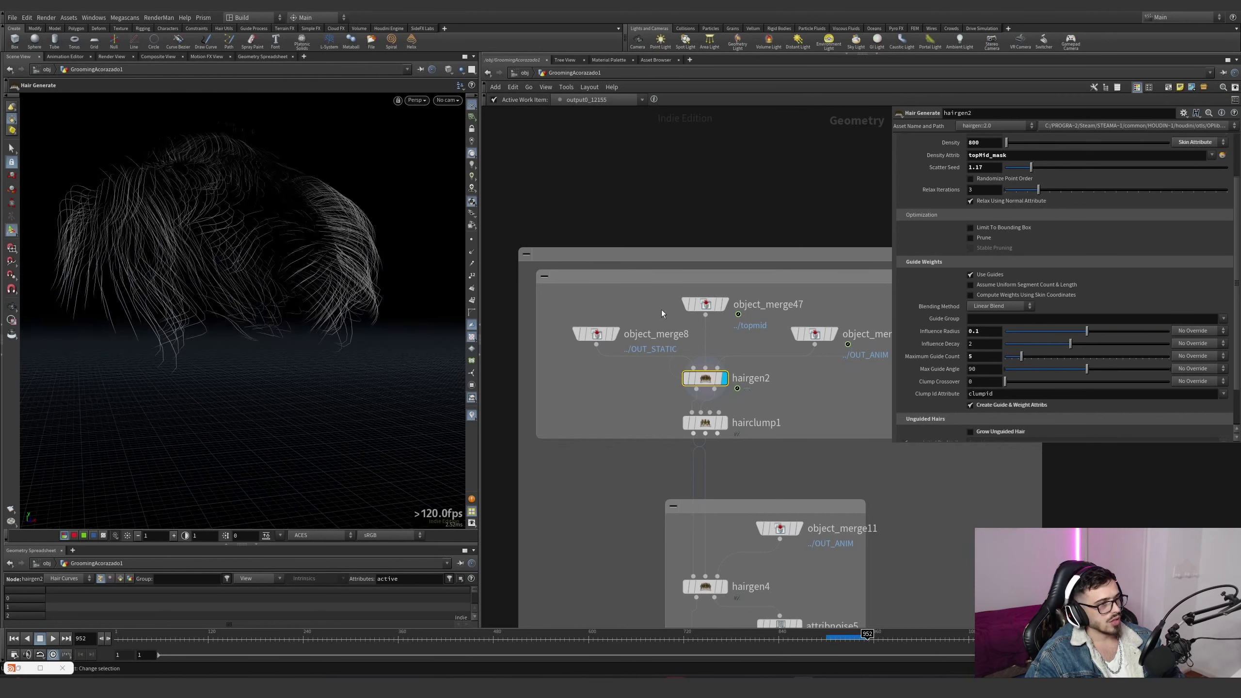
Template object_merge47 over the displayed hairgen2 and look closely at the guides among the generated hairs
mouse_move(611, 339)
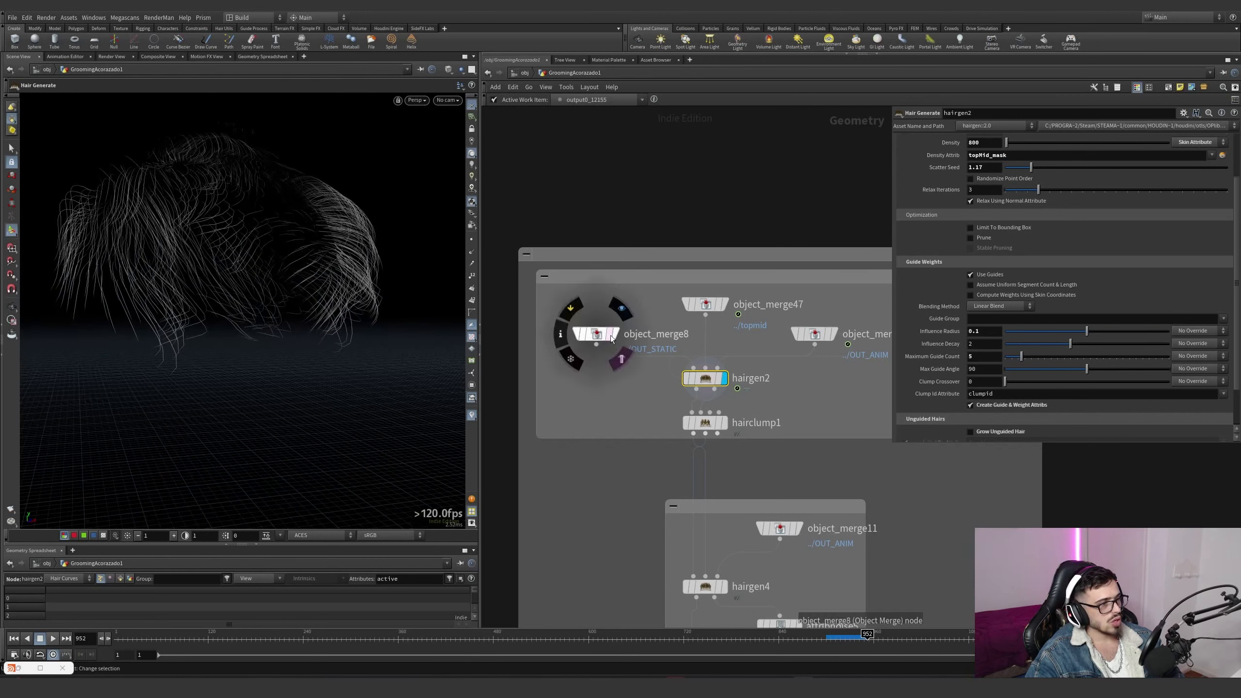
click(721, 304)
key(Escape)
drag(254, 230, 200, 238)
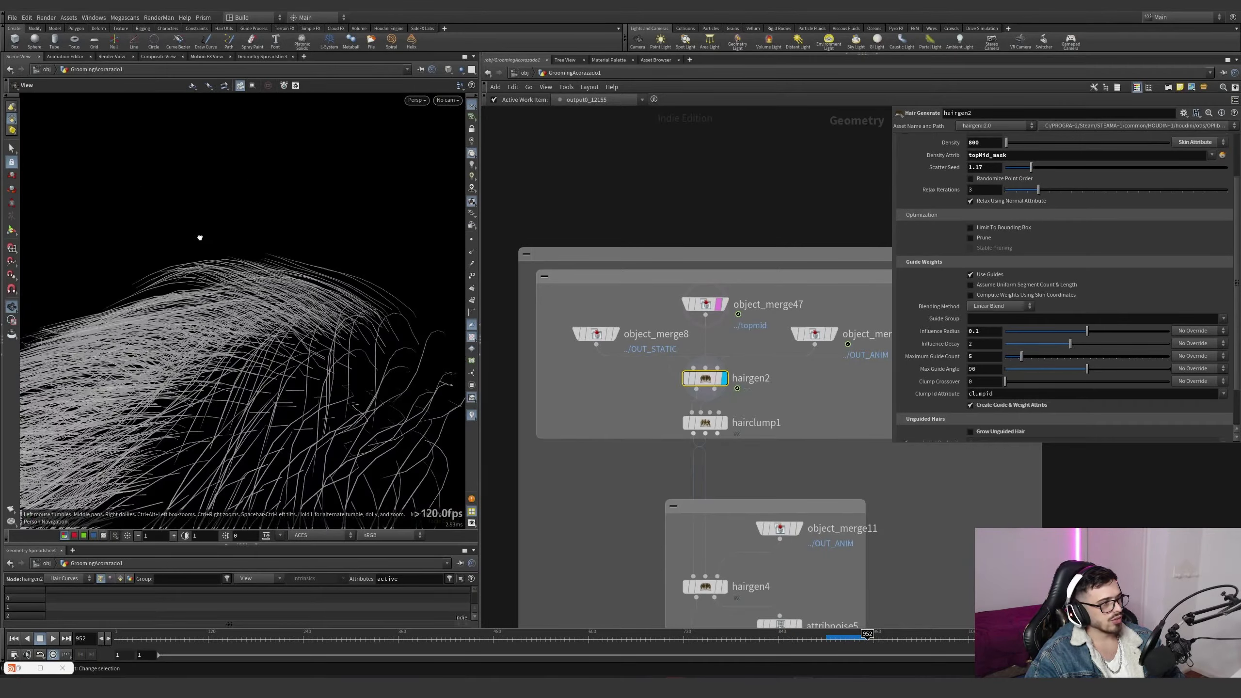
Try other Influence Radius and Maximum Guide Count values on hairgen2 and restore both
drag(1087, 331, 1166, 331)
key(ctrl+z)
drag(1056, 356, 1021, 355)
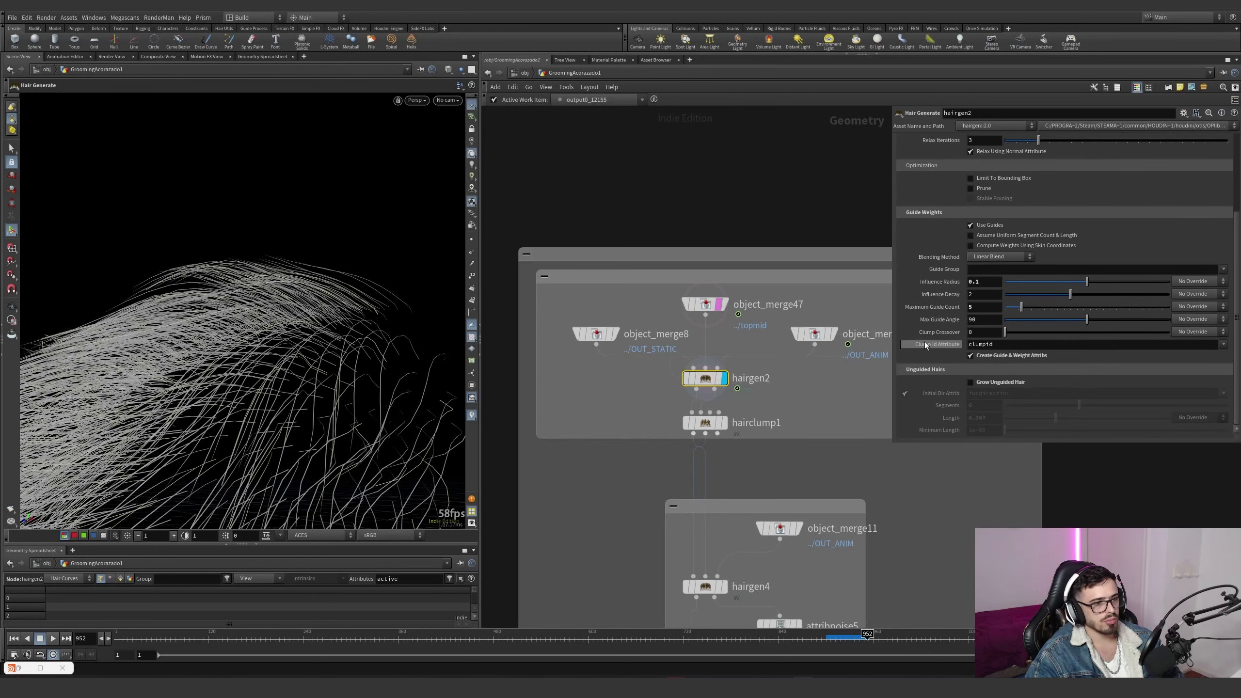
Try hairgen2 without its topMid_mask density attribute and undo the removal
scroll(931, 334, up, 4)
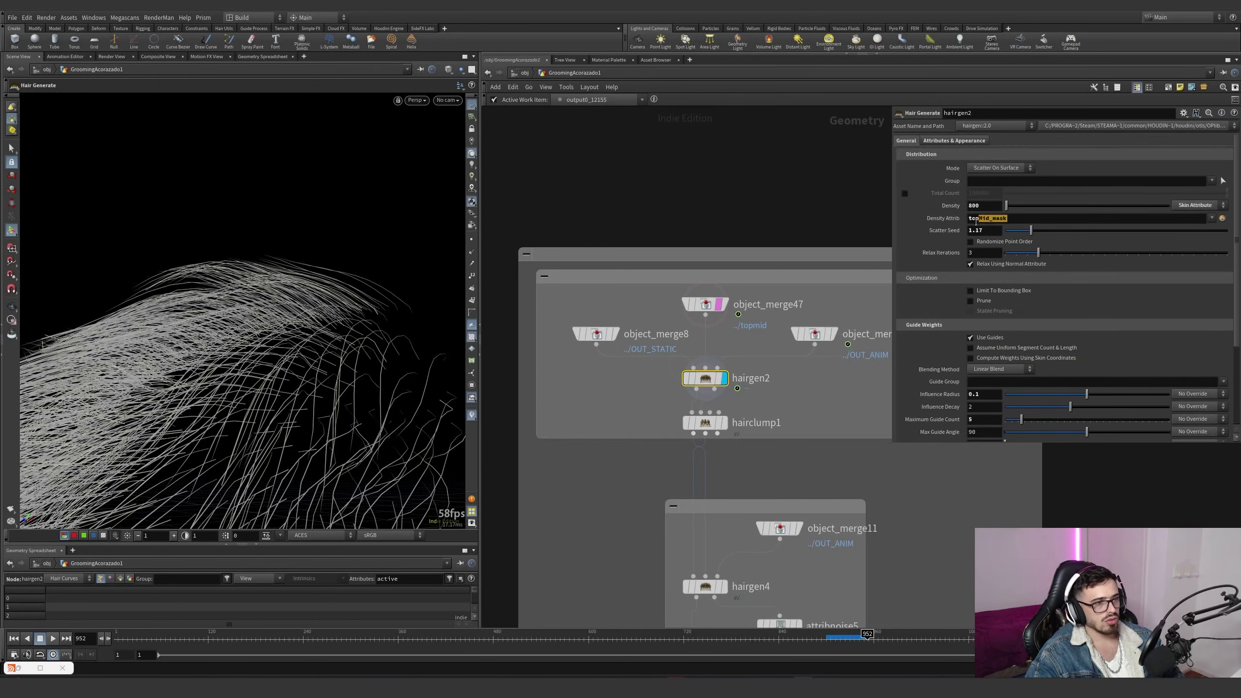
click(789, 199)
key(ctrl+z)
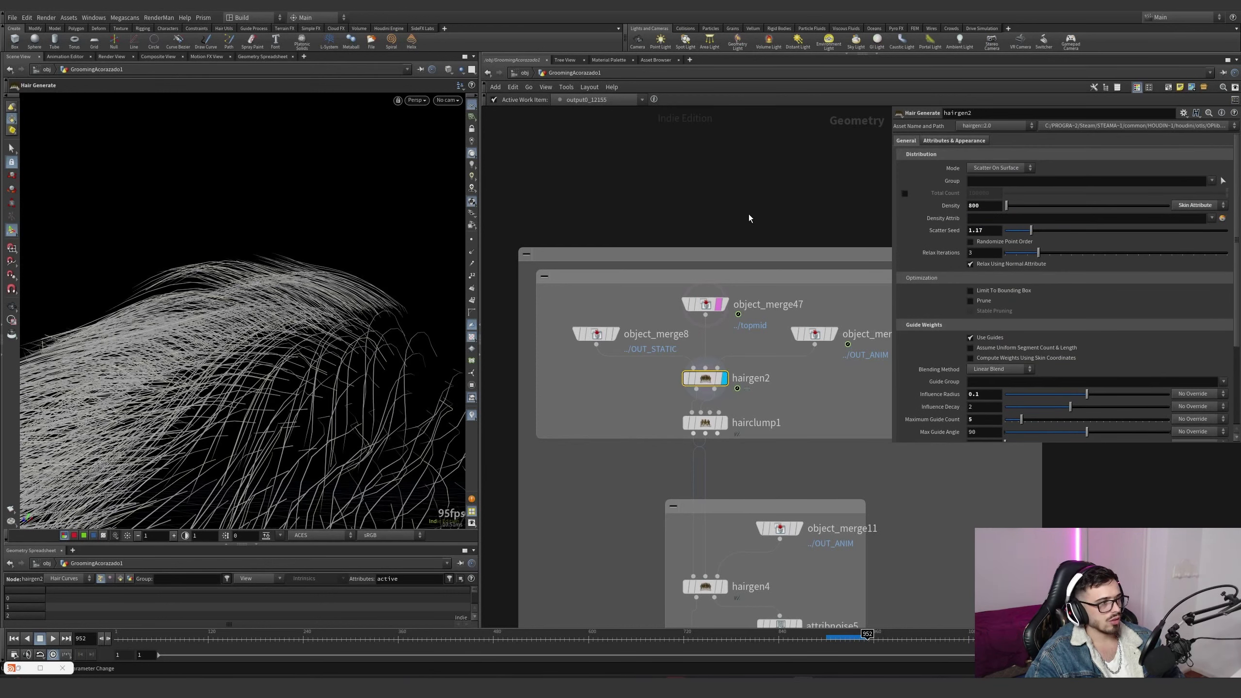
key(ctrl+z)
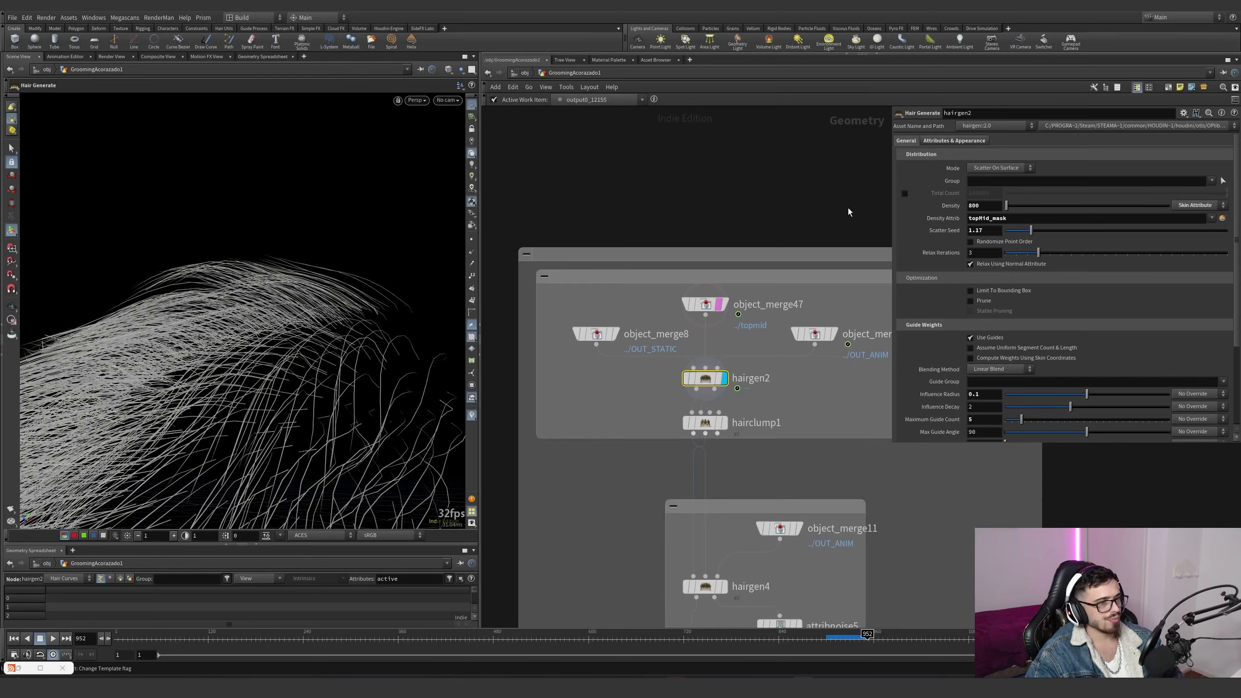
Display hairclump1 and toggle its bypass to compare the hair with and without clumping
alt+drag(342, 274, 360, 340)
alt+right_drag(360, 340, 153, 408)
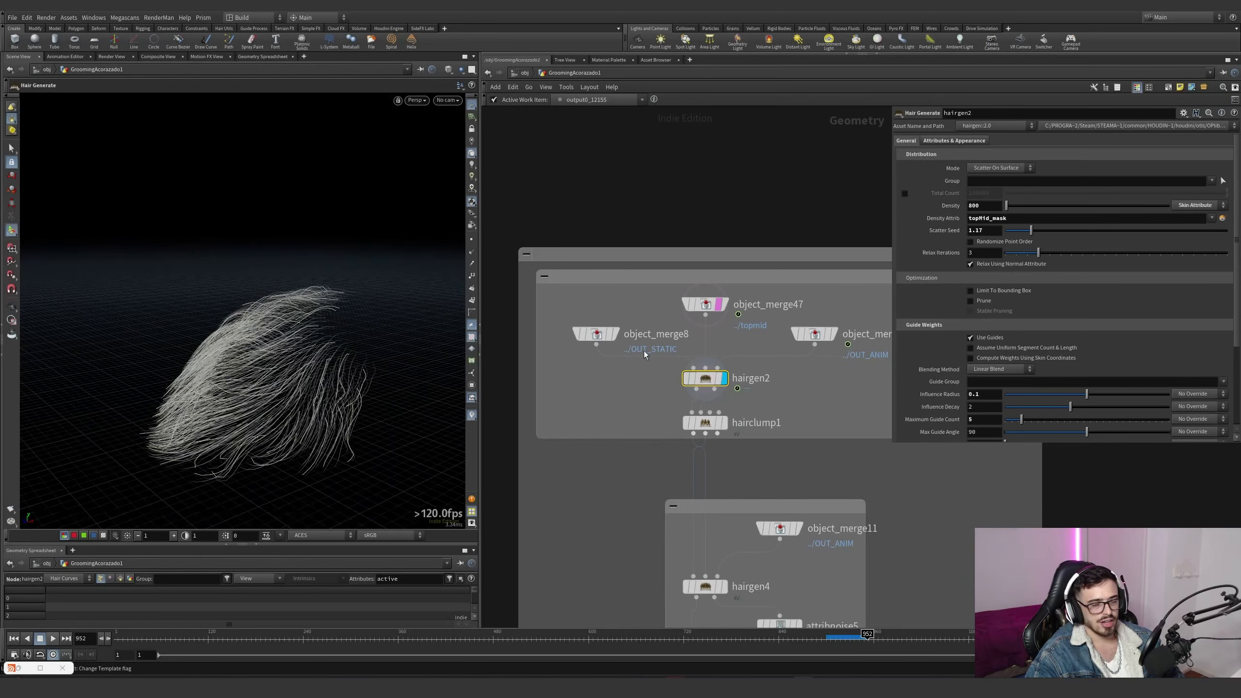
click(724, 422)
drag(443, 368, 336, 358)
alt+right_drag(336, 358, 430, 362)
click(677, 405)
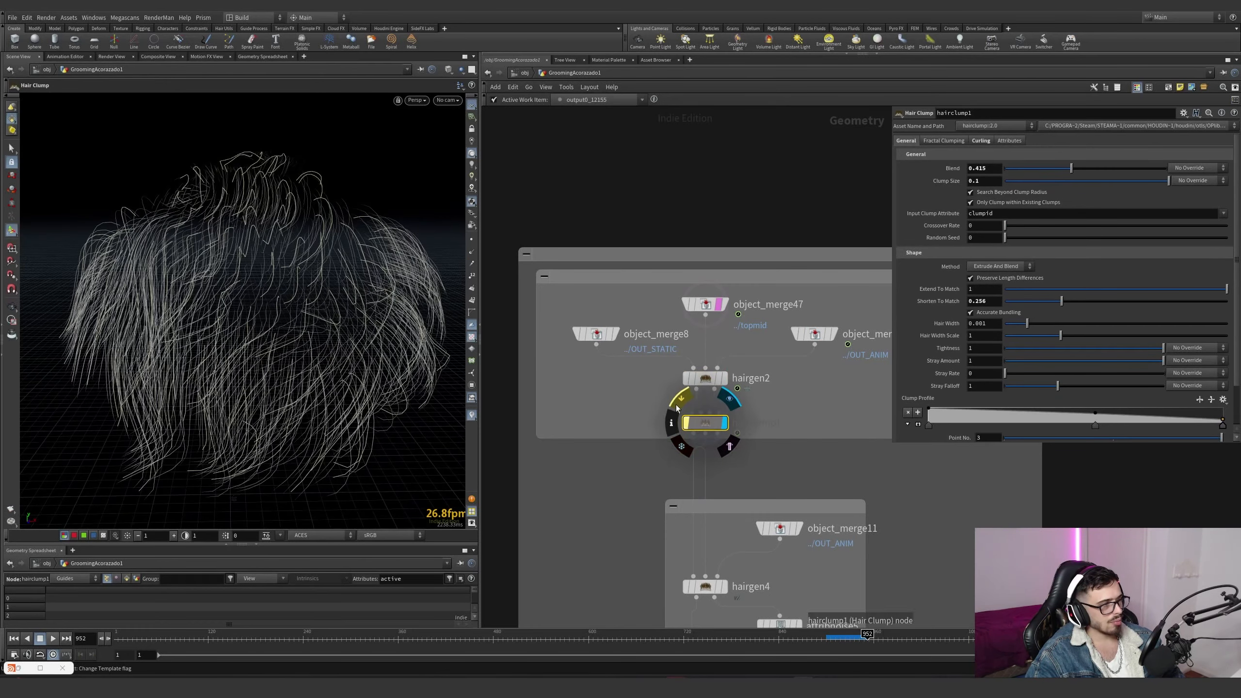
click(677, 405)
click(677, 405)
Visualize hairclump1's clumpid attribute on the hair and hide the viewport's reference grid
middle_click(709, 424)
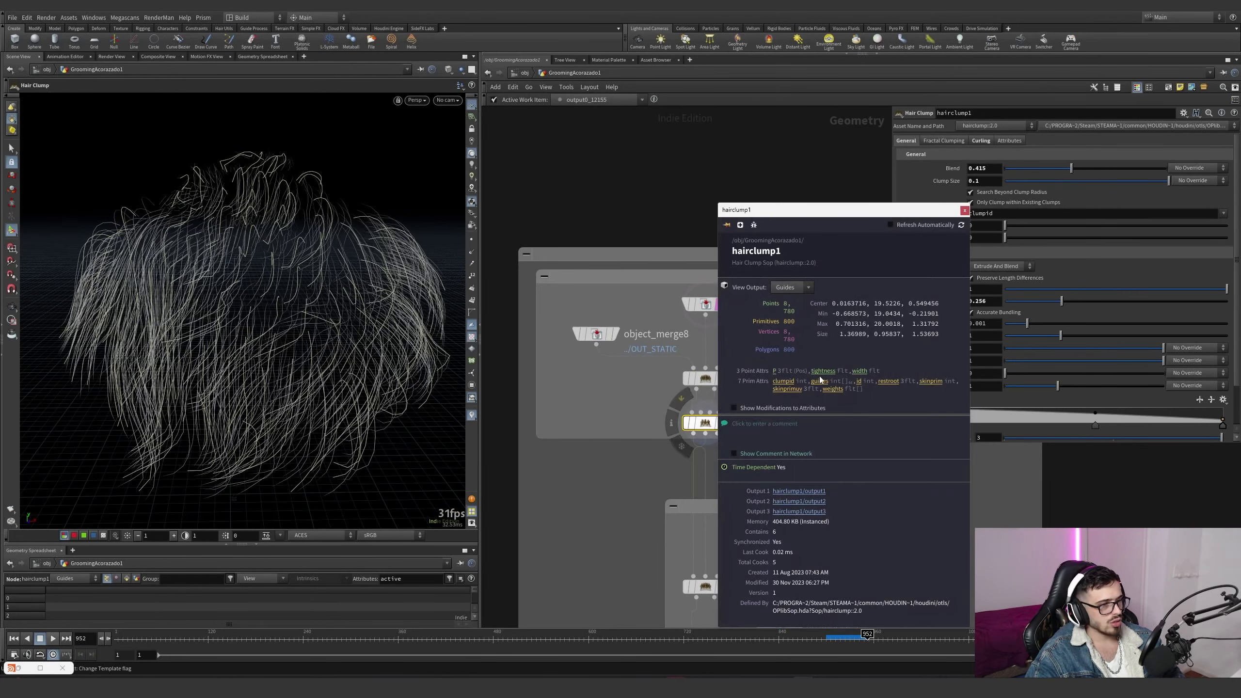
click(787, 382)
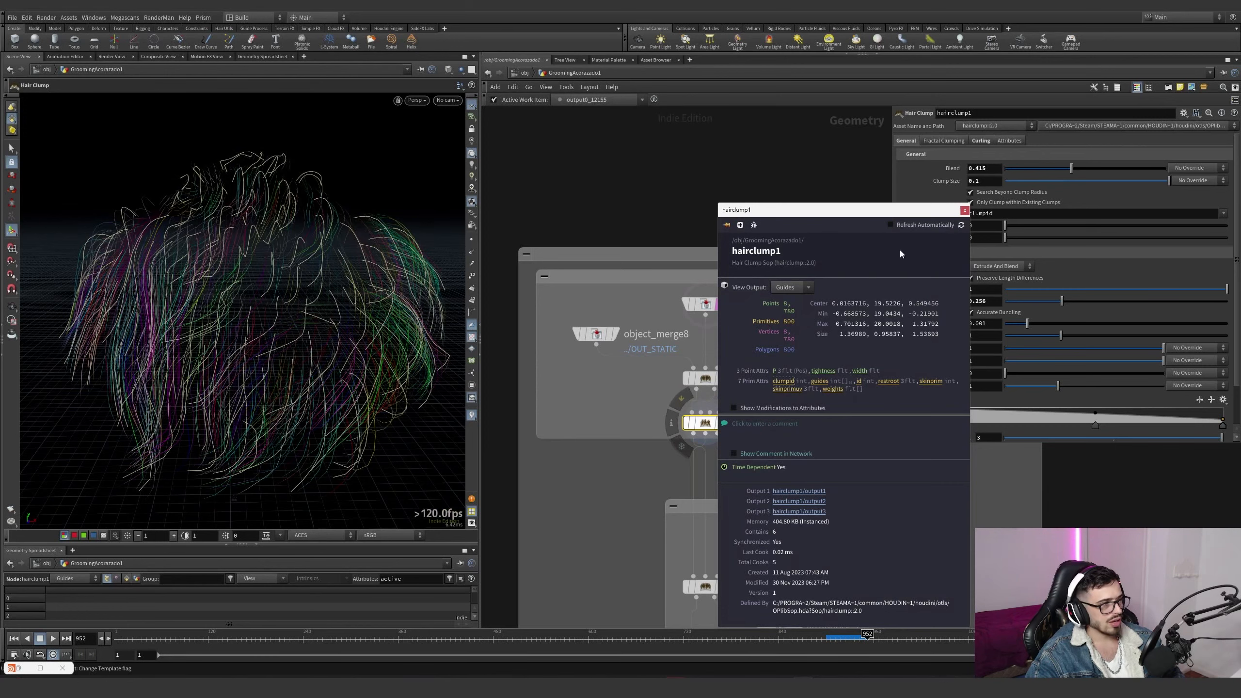
click(964, 211)
click(472, 105)
alt+drag(338, 259, 313, 312)
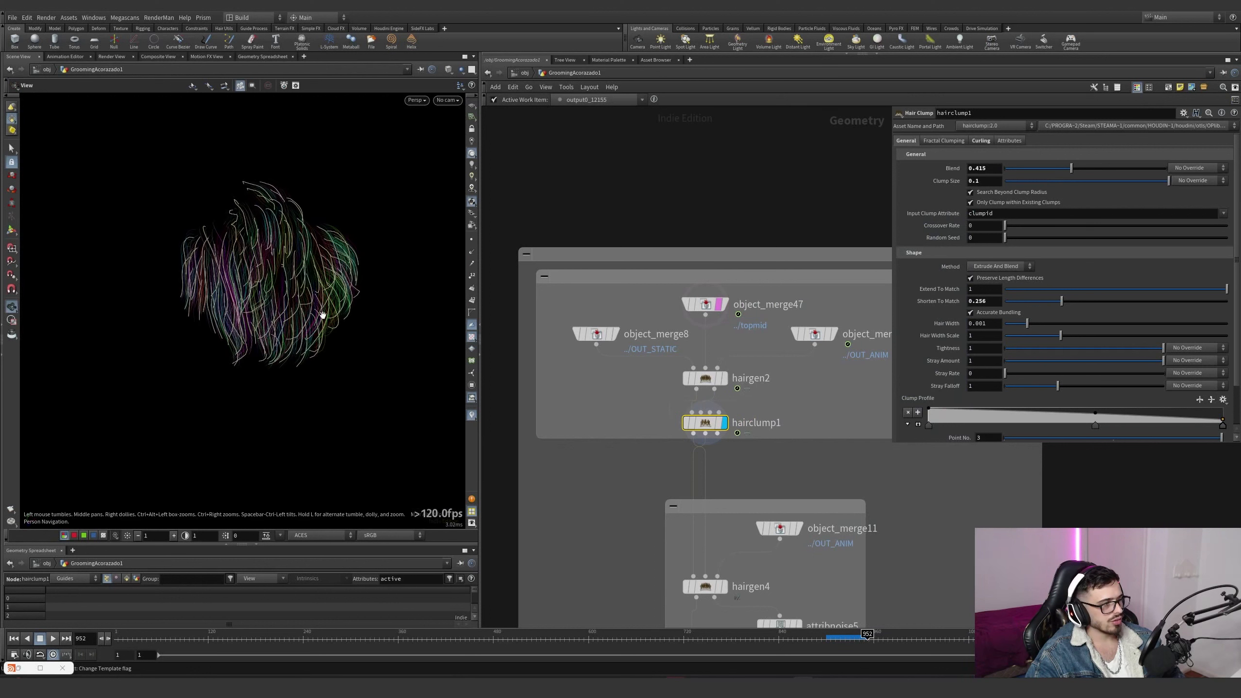
Toggle hairclump1's bypass again, try a higher Blend value on it and undo the change
click(684, 404)
click(684, 405)
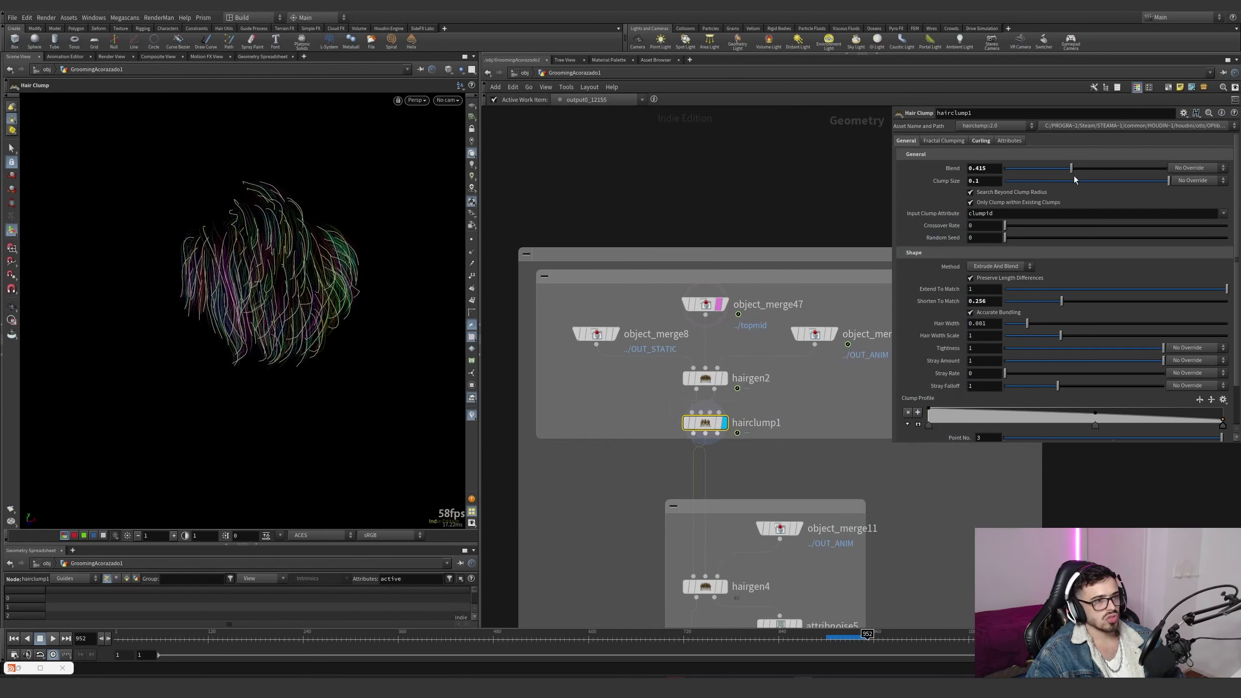
drag(1071, 167, 1182, 169)
key(ctrl+z)
Display hairgen4 in the group below hairclump1 and examine its denser hair up close
scroll(802, 429, down, 2)
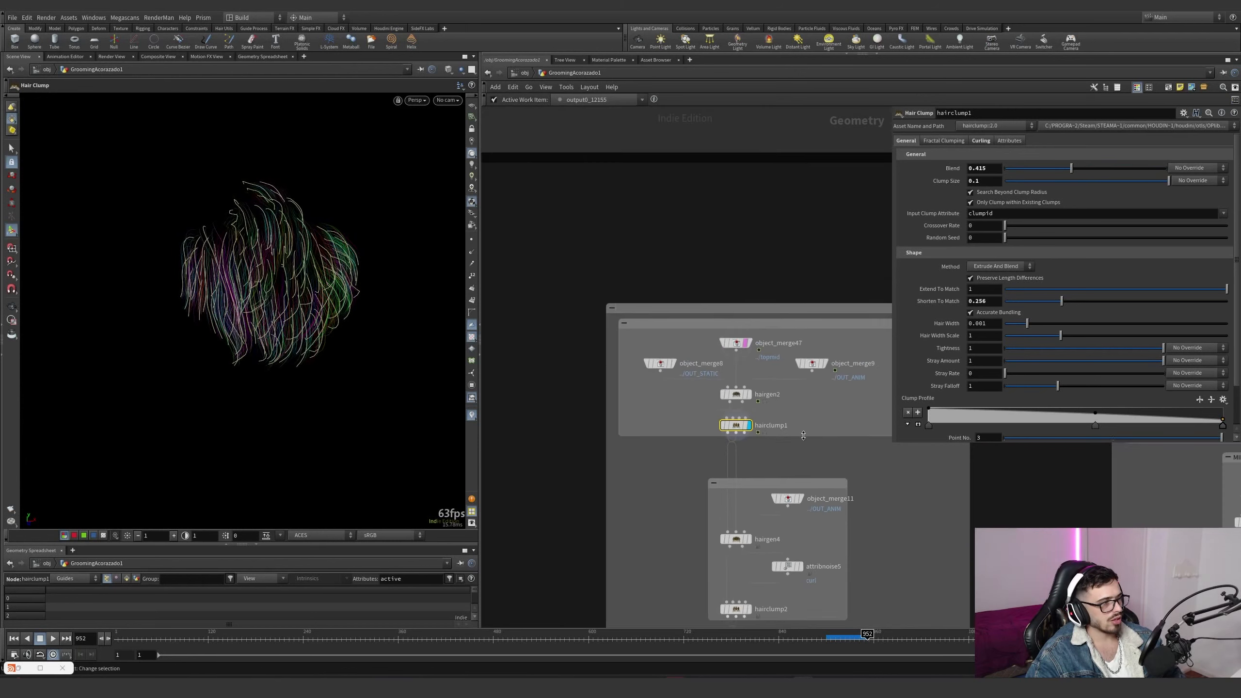
middle_drag(802, 430, 786, 286)
scroll(728, 393, up, 3)
click(735, 390)
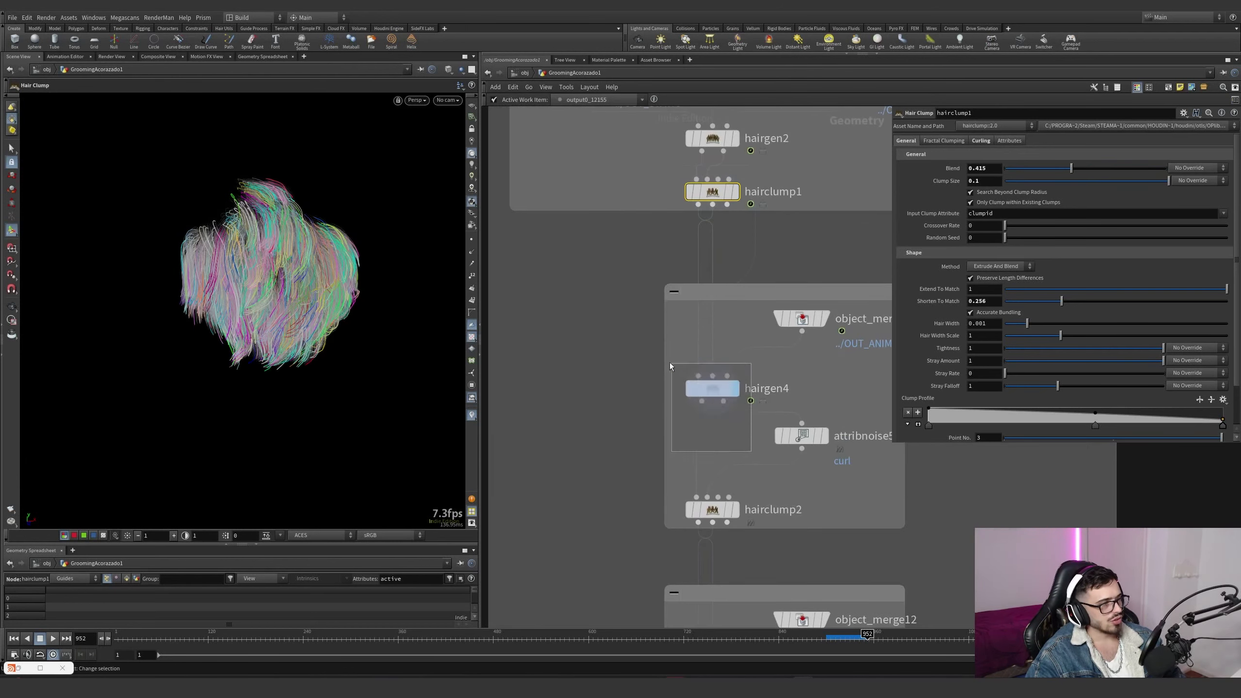
scroll(384, 225, up, 3)
scroll(384, 225, up, 1)
drag(384, 226, 359, 236)
Try different Blend values on hairclump1 with hairgen4 displayed and undo the change
click(718, 193)
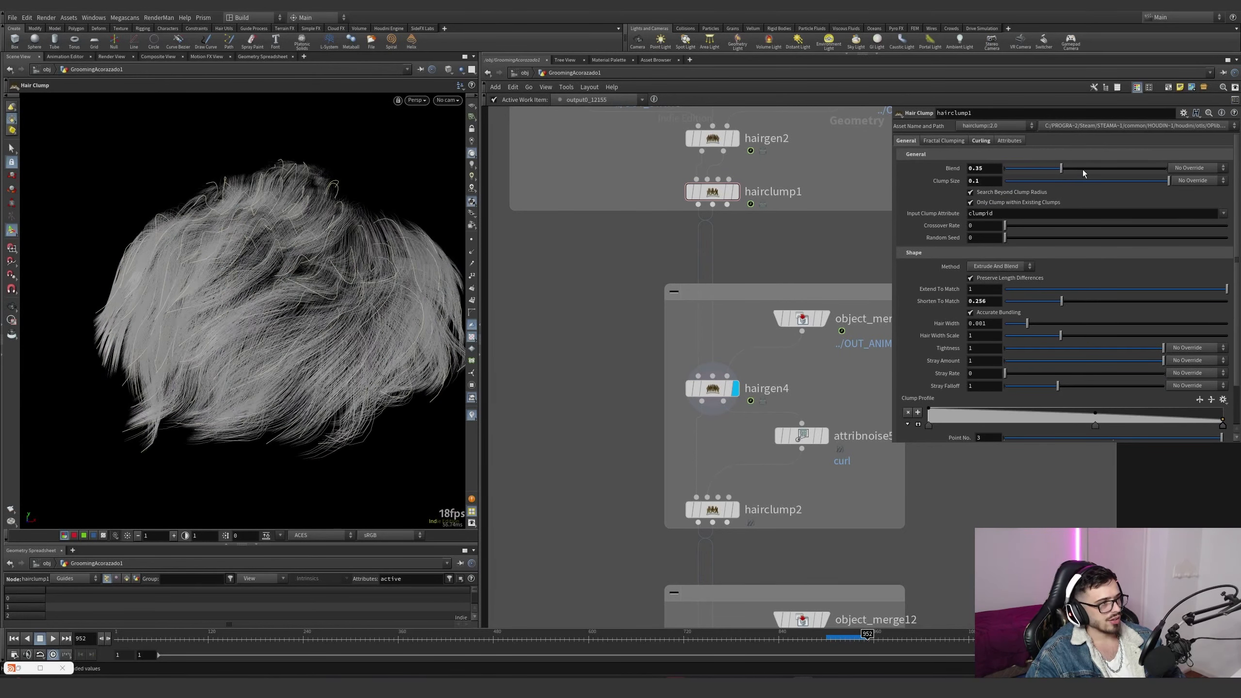
drag(1070, 168, 977, 172)
key(ctrl+z)
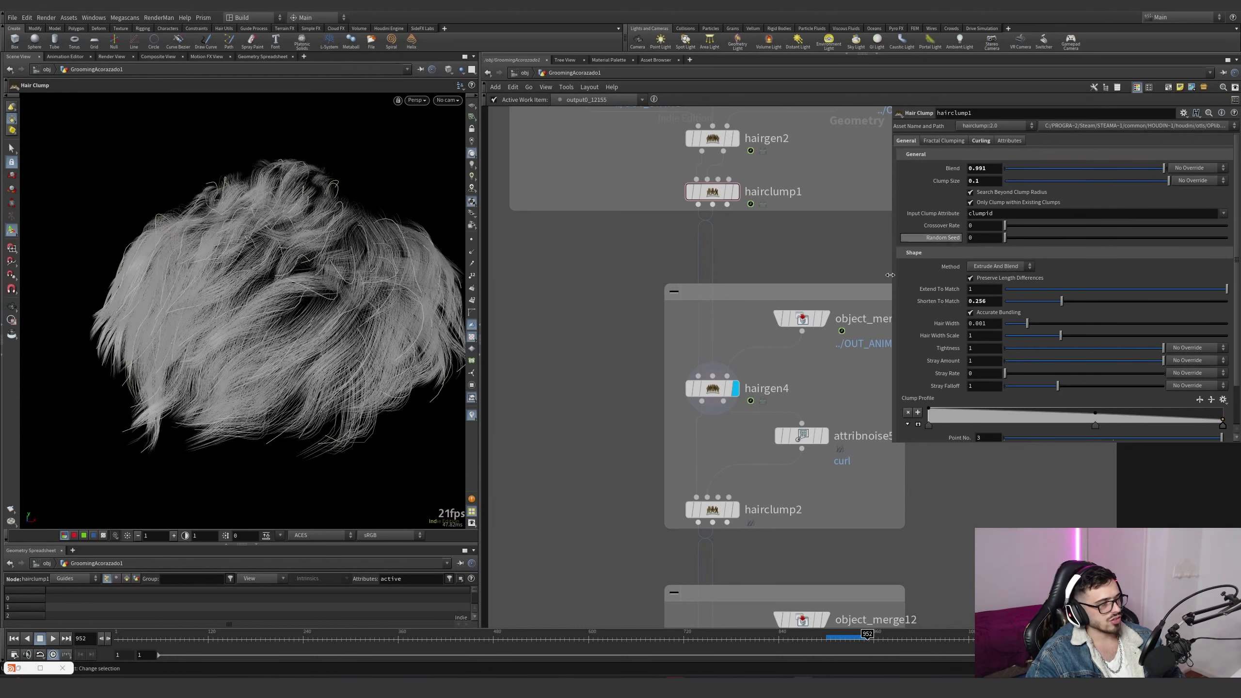
Inspect object_merge11 and hairgen4's guide weight settings, and try a Maximum Guide Count of 17 on hairgen4
drag(845, 358, 785, 323)
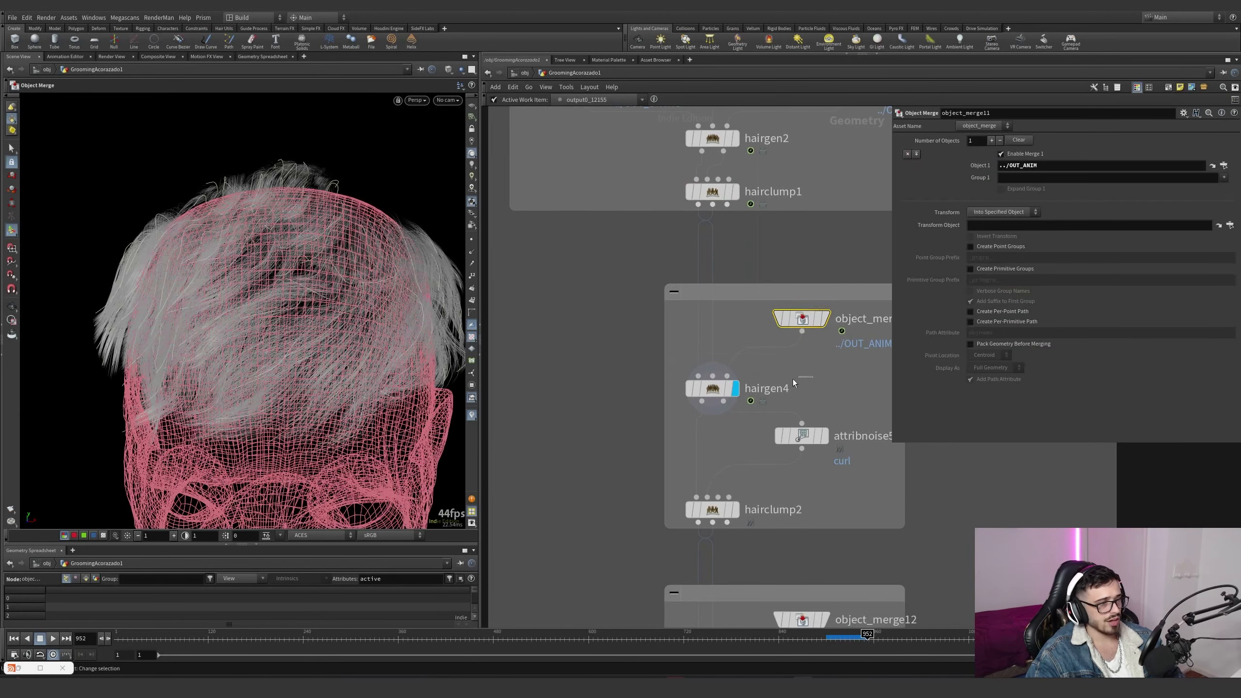
click(713, 388)
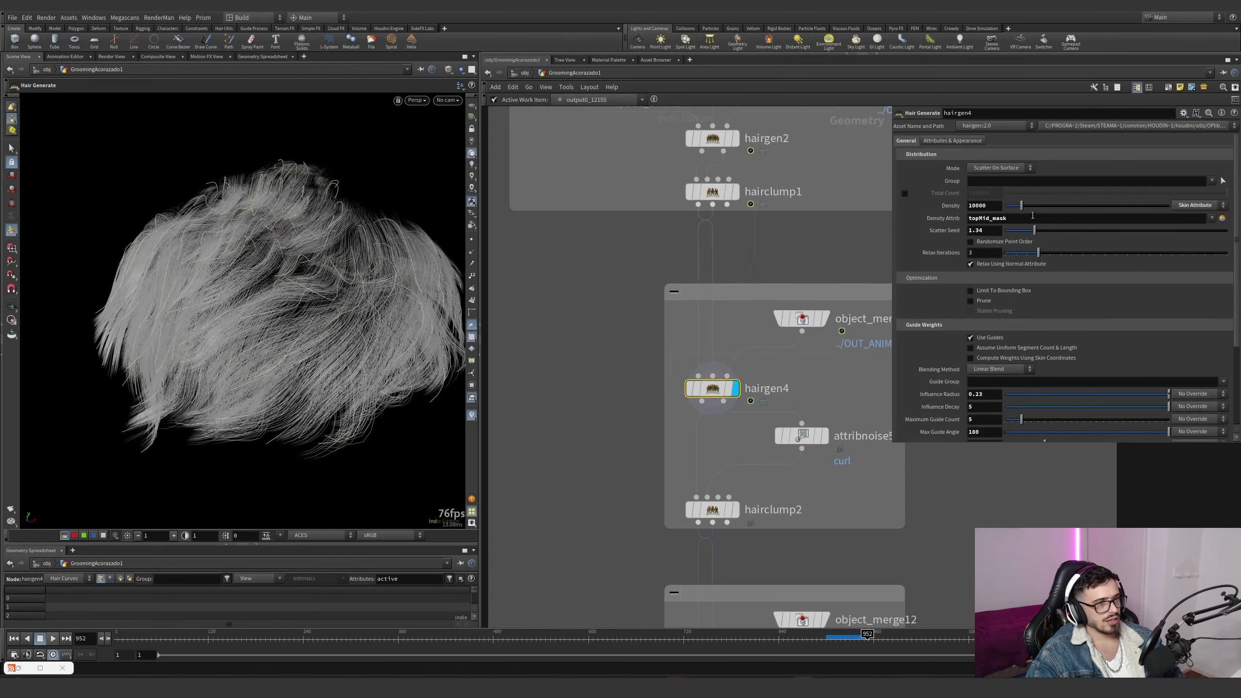
scroll(989, 197, down, 3)
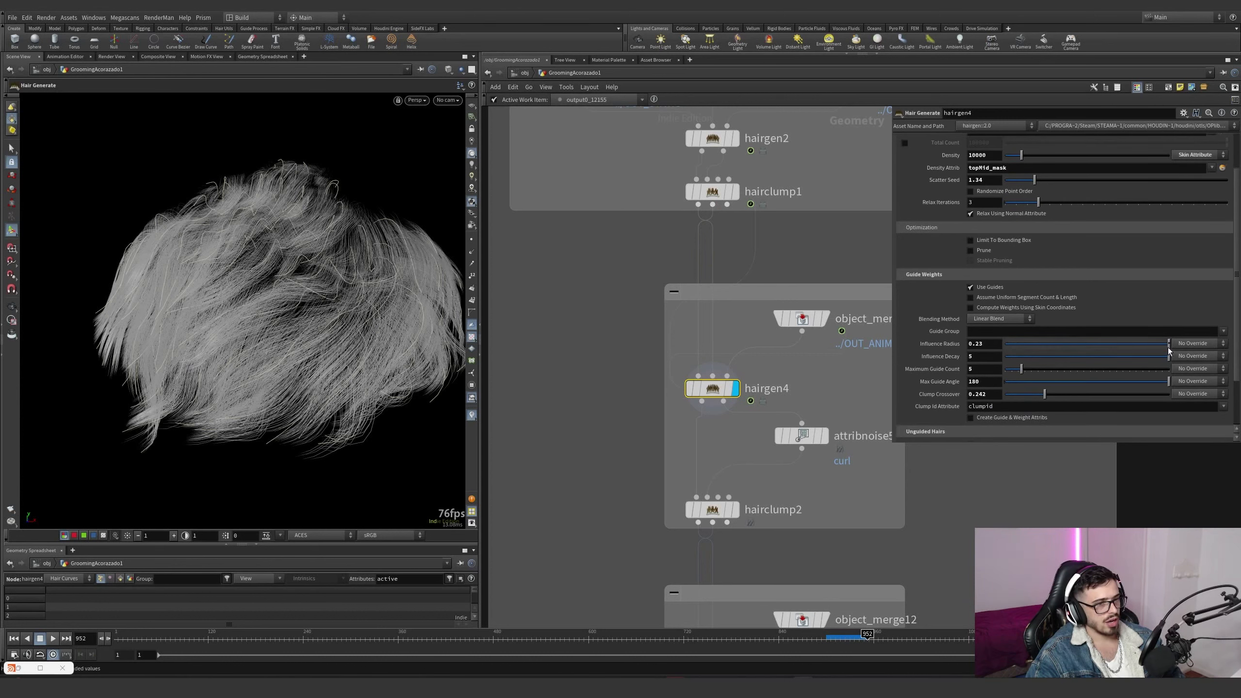
middle_drag(981, 344, 970, 344)
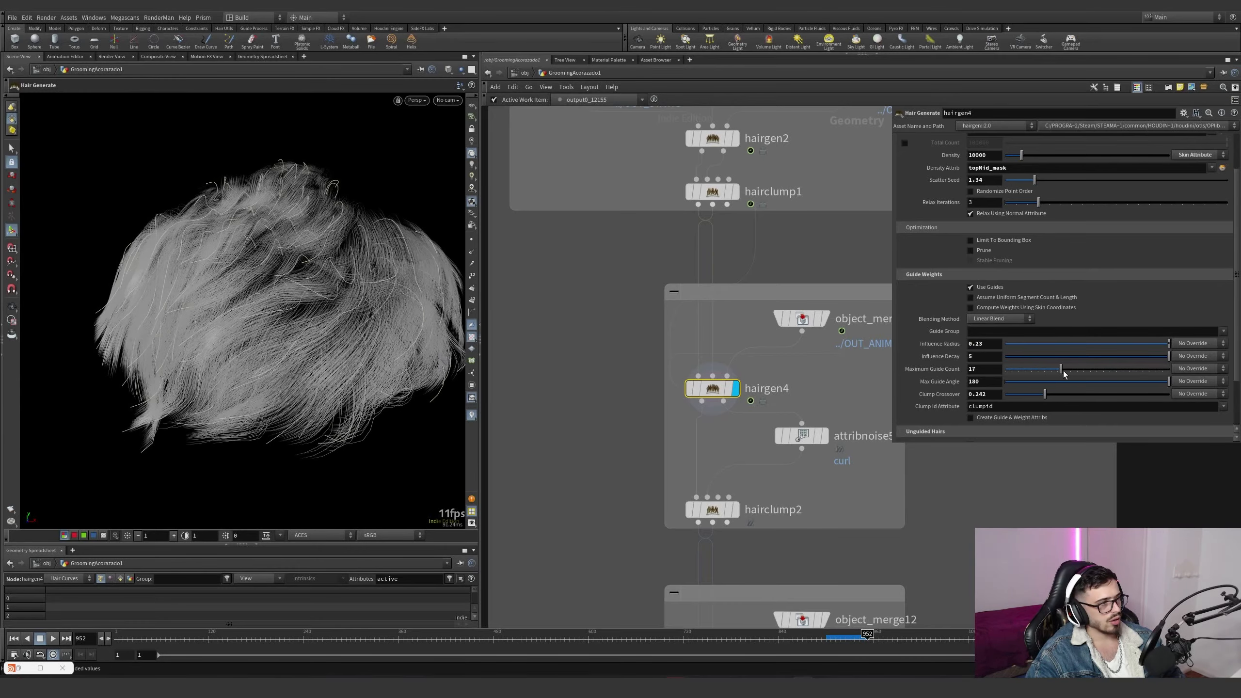
alt+drag(446, 355, 406, 331)
Display hairclump2 and toggle its bypass repeatedly to compare the hair with and without its curling
middle_drag(697, 444, 673, 356)
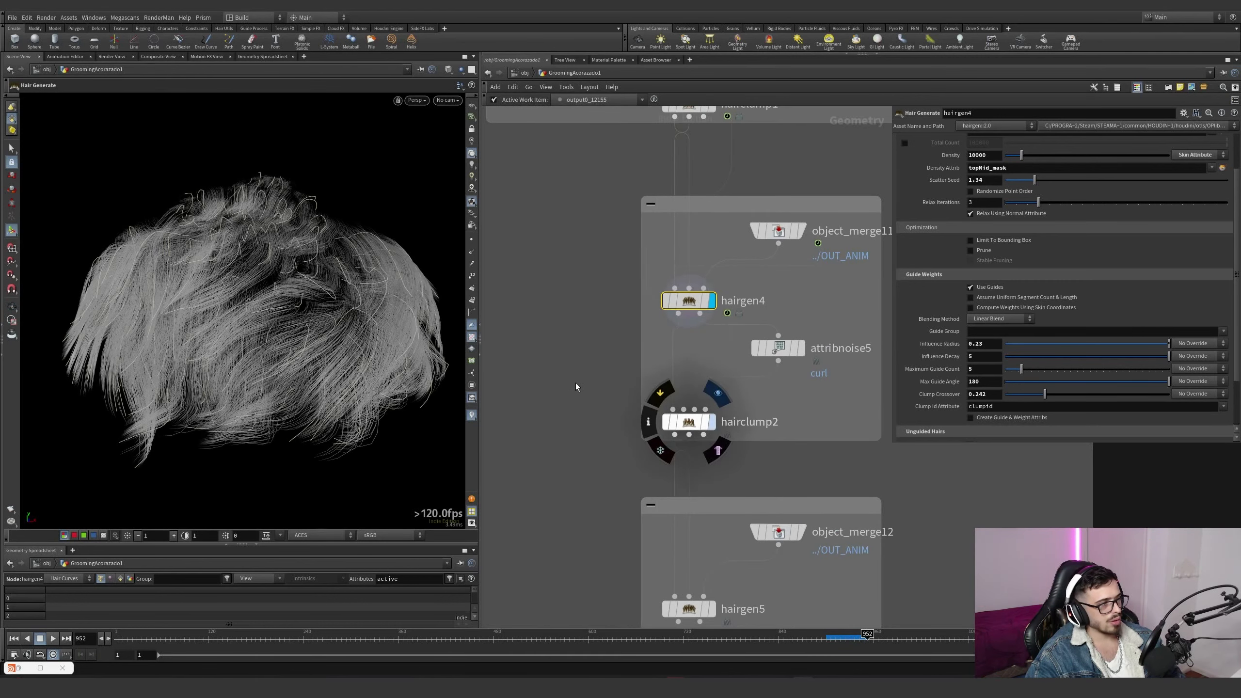
click(711, 422)
click(660, 396)
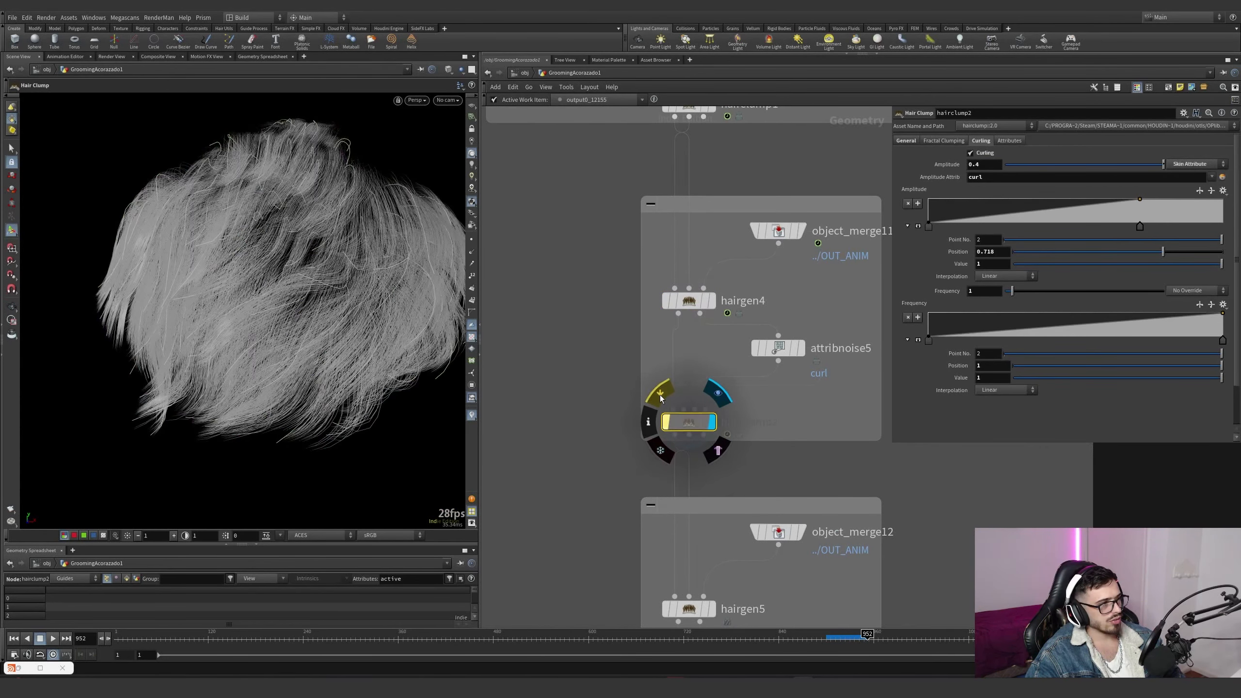
click(661, 396)
click(661, 396)
click(661, 396)
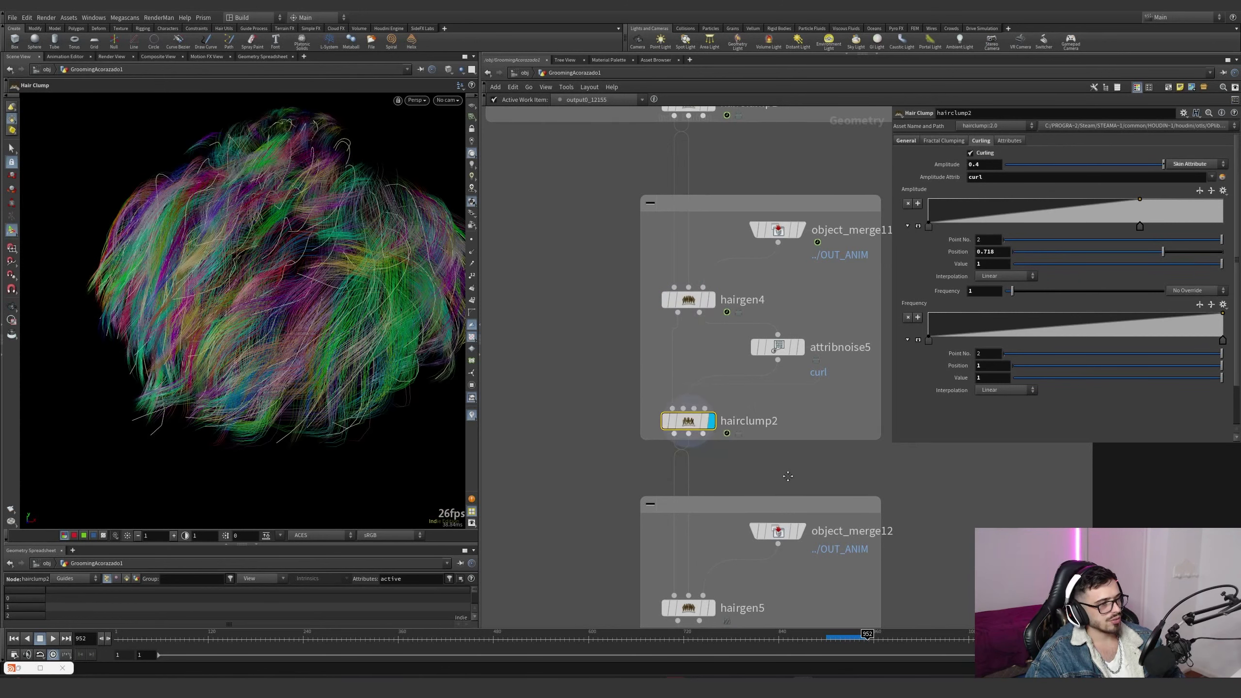
Display hairgen5 and hairclump3 in turn and examine the denser clumped hair
middle_drag(788, 477, 767, 371)
click(691, 504)
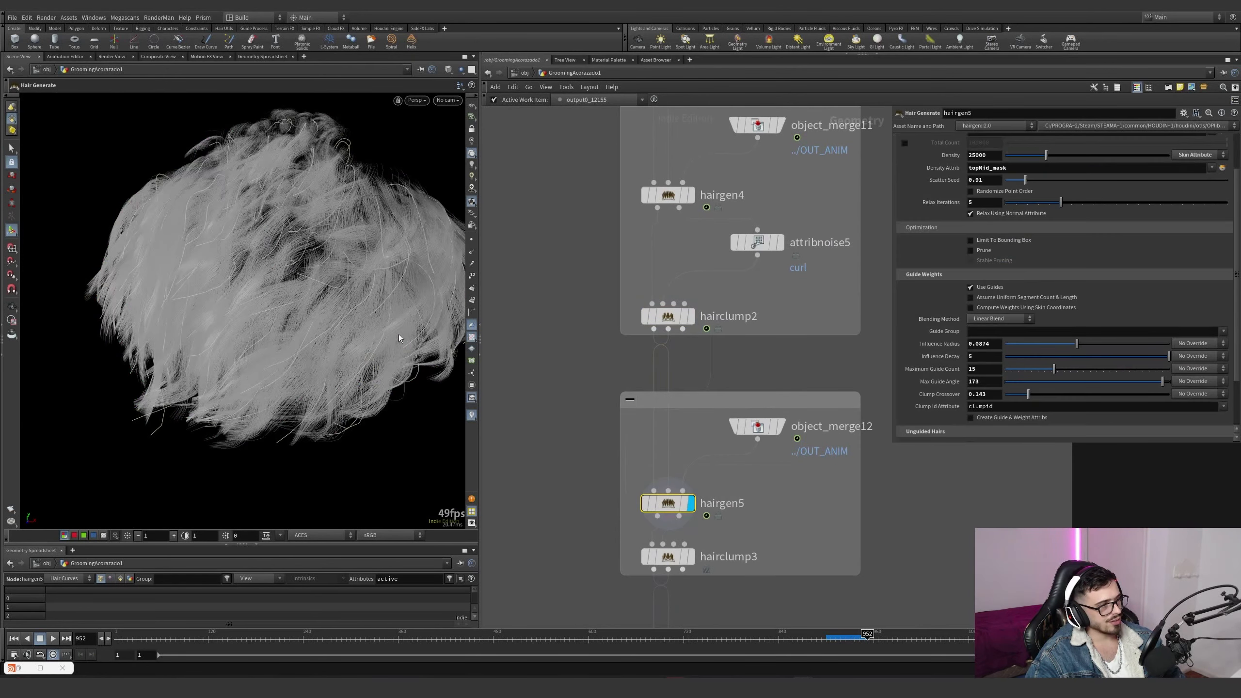
middle_drag(762, 489, 744, 414)
click(673, 482)
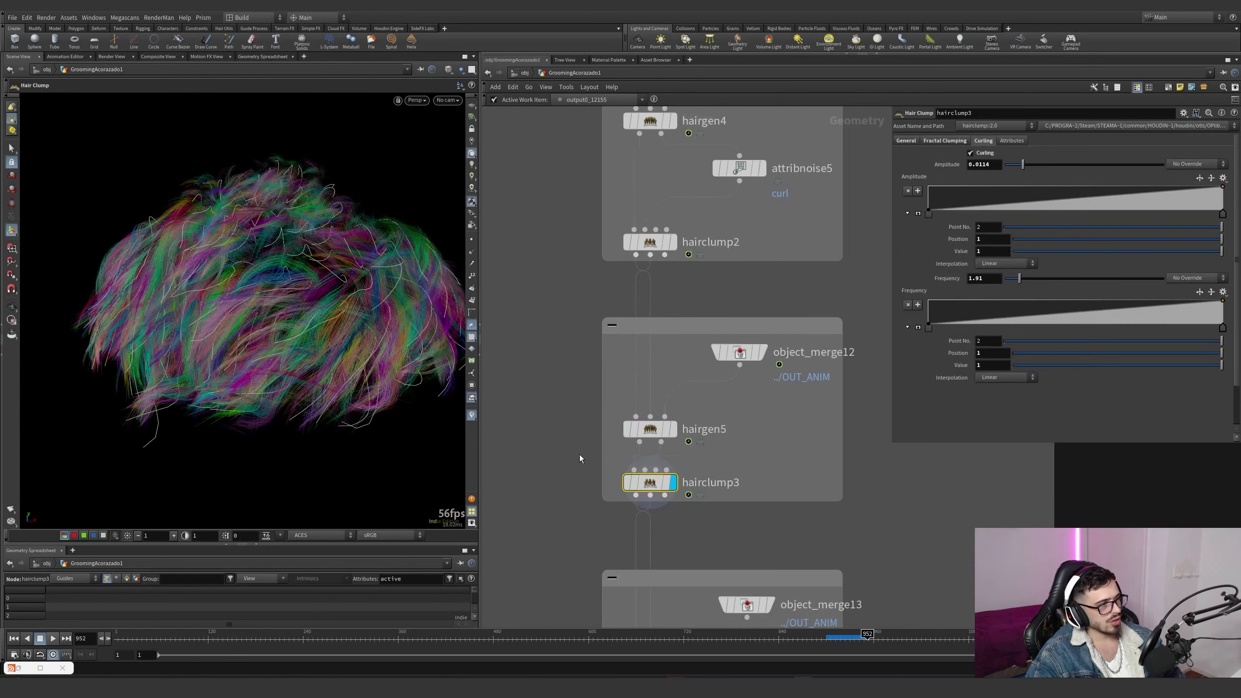
drag(351, 363, 363, 404)
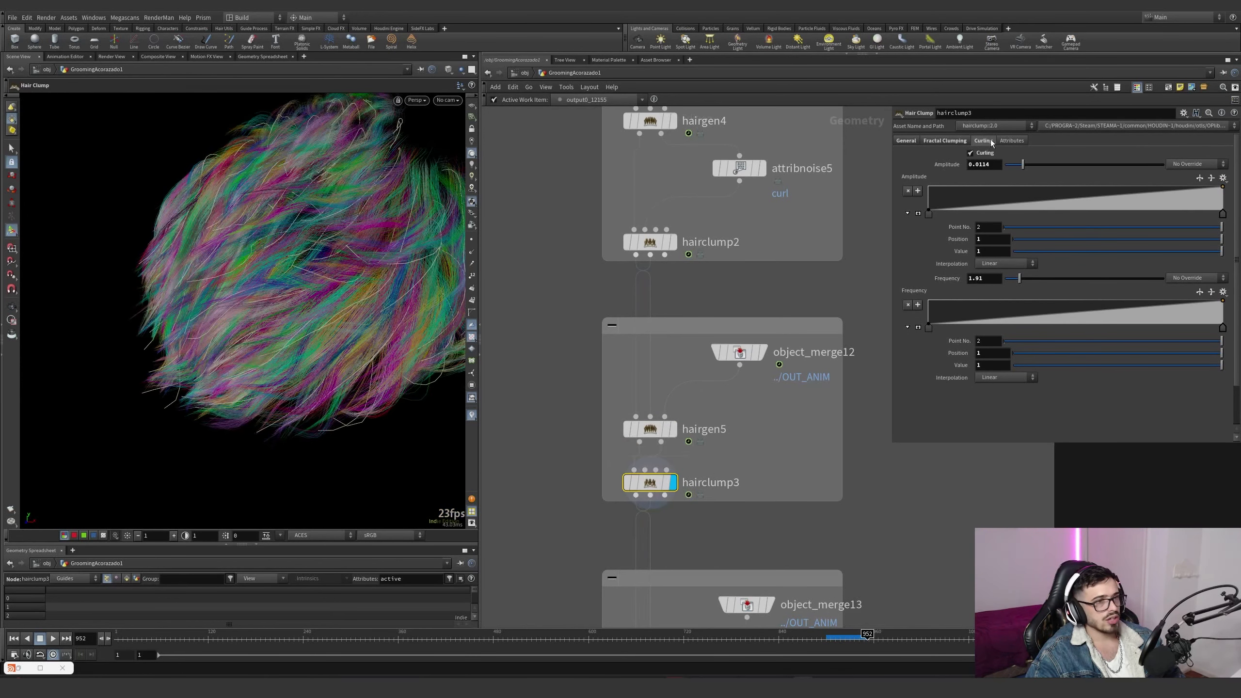
Try a higher curling Amplitude on hairclump3 and undo the change
drag(1023, 164, 1061, 173)
key(ctrl+z)
key(ctrl+z)
Display hairgen7 in the group below hairclump3 and open its parameters
scroll(689, 264, down, 4)
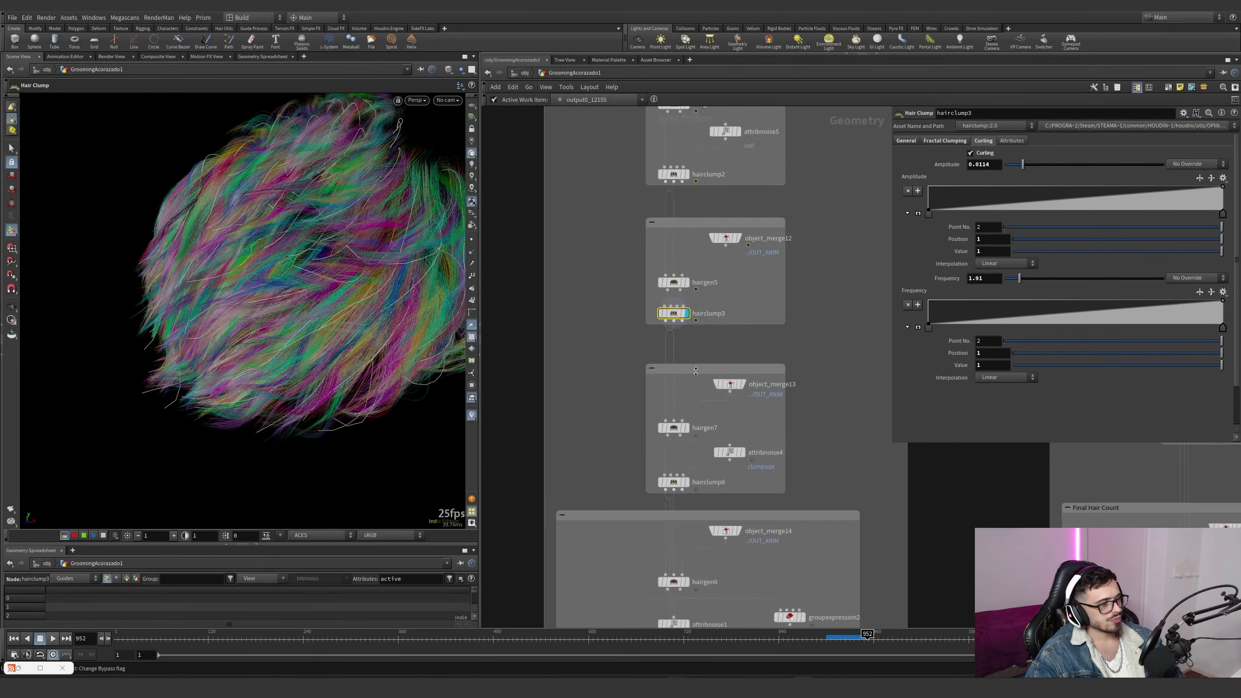
scroll(682, 413, up, 4)
click(685, 444)
click(660, 446)
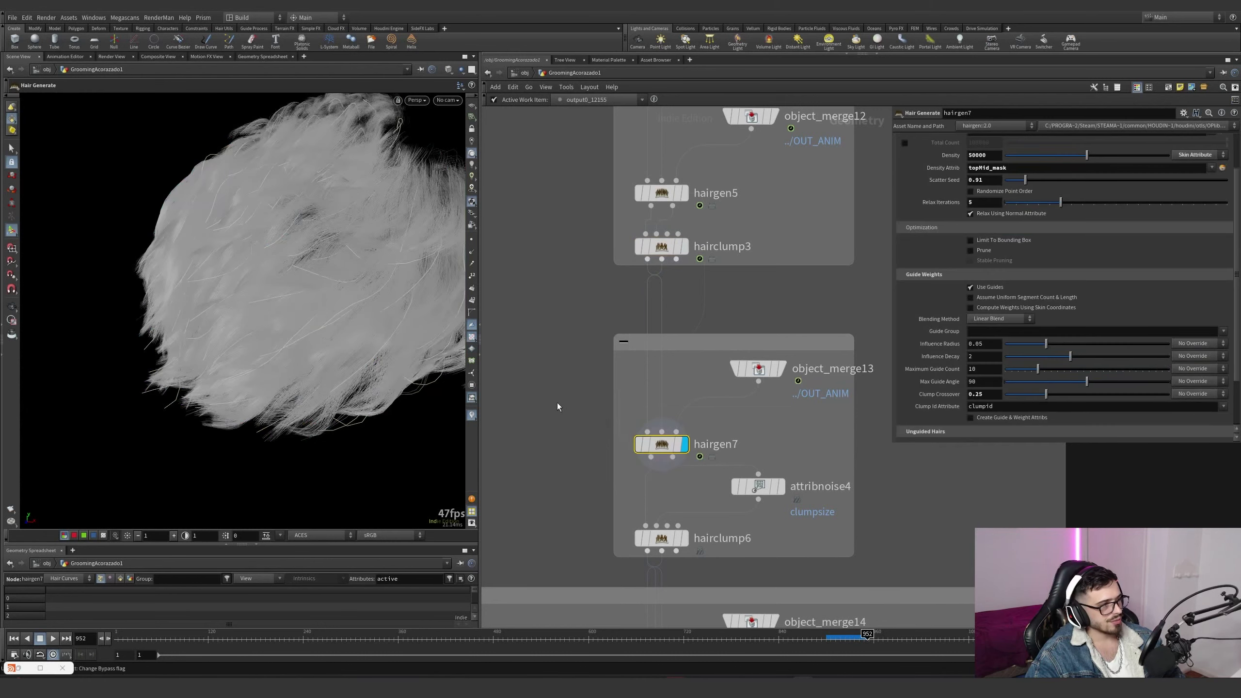
Display hairclump6 and toggle its bypass to compare the hair before and after its clumping
click(683, 537)
click(660, 537)
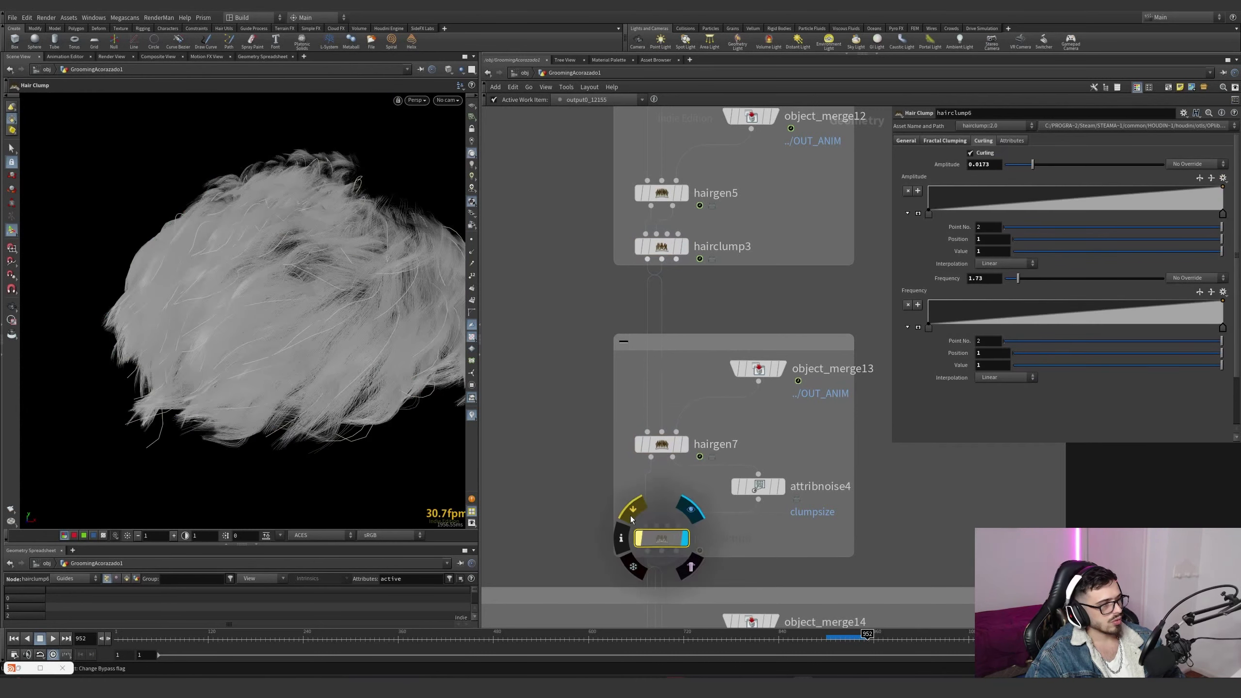
click(630, 516)
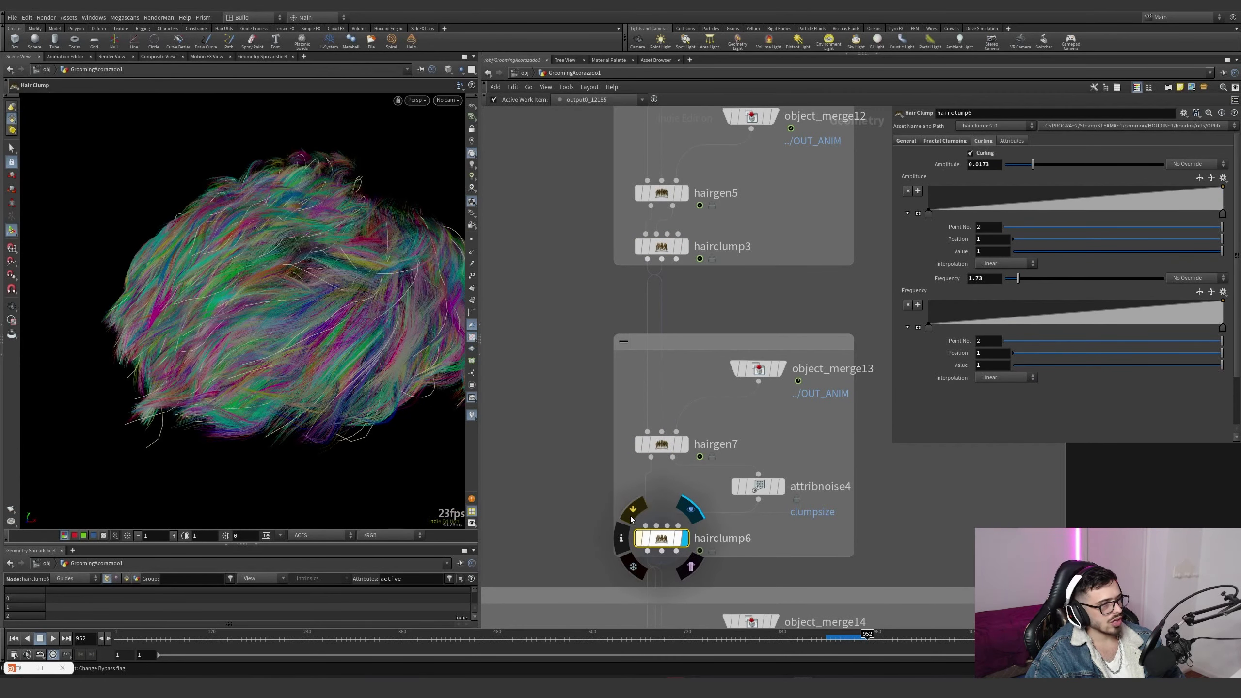
click(630, 516)
click(631, 516)
Display hairgen6 in the group below hairclump6 and examine its generated hair and settings
middle_drag(699, 573, 661, 387)
scroll(661, 387, down, 1)
middle_drag(741, 455, 782, 339)
scroll(782, 339, up, 1)
scroll(783, 339, down, 1)
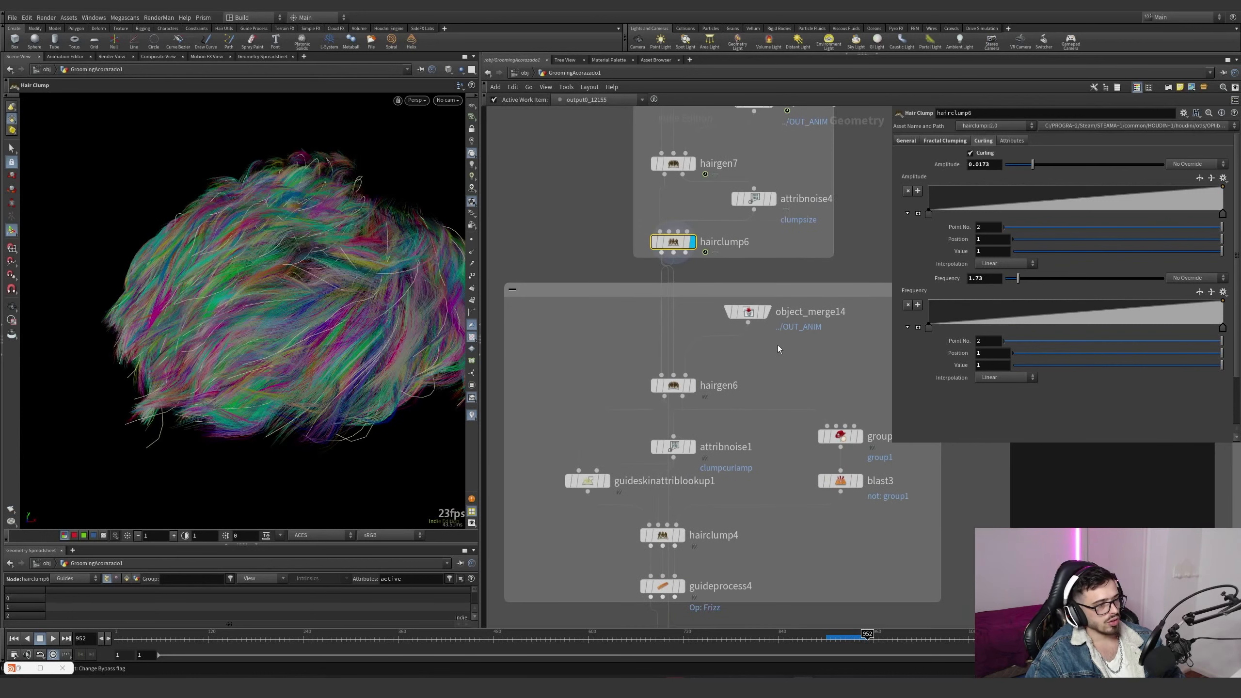
scroll(701, 443, down, 2)
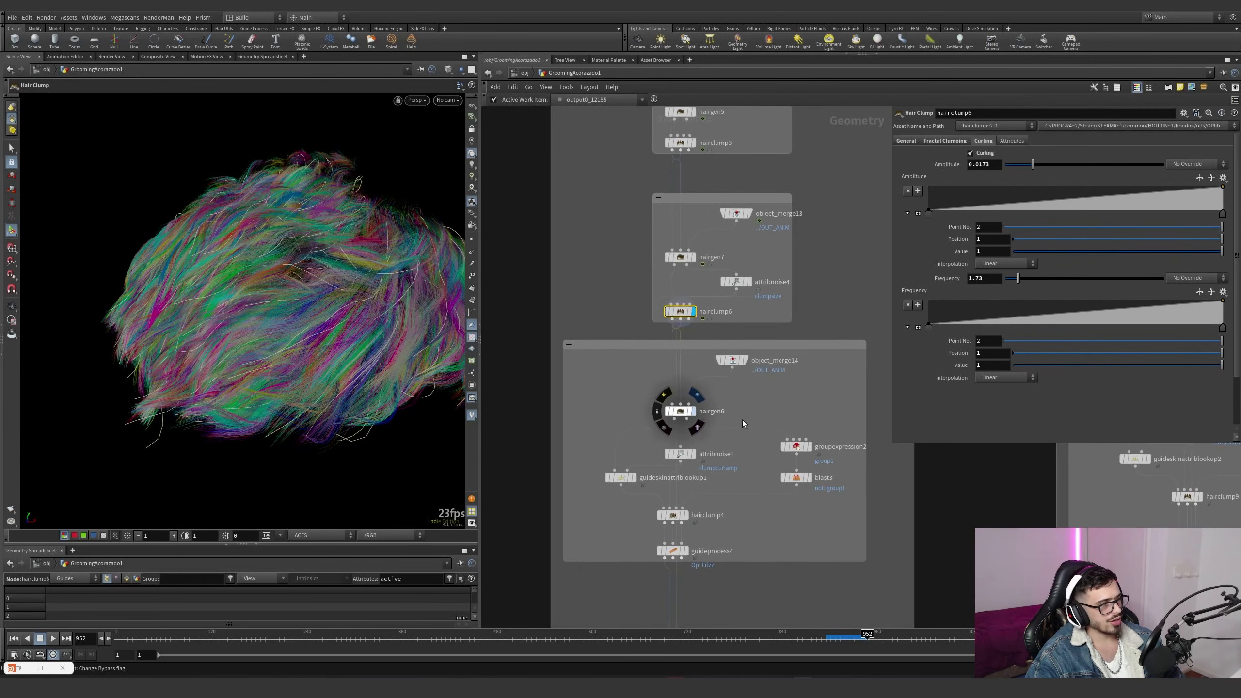
click(693, 411)
click(679, 411)
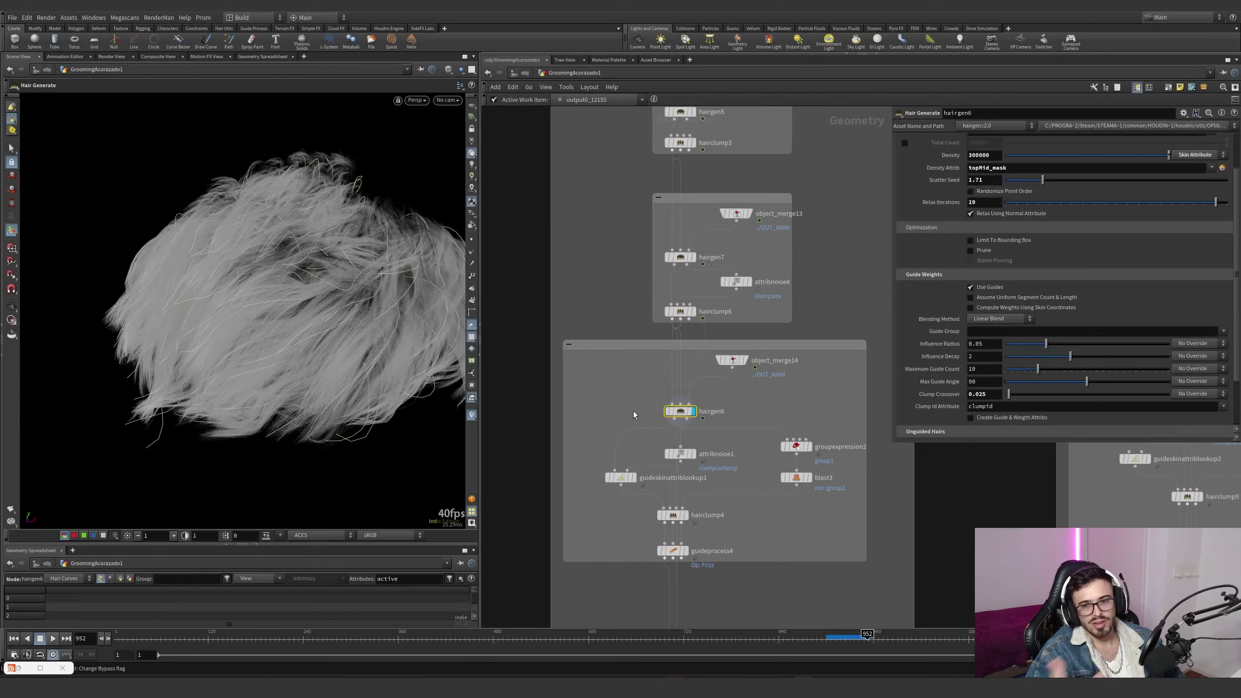
Display attribnoise1 and then hairclump4 with their parameters to see where clumpcurlamp is used
scroll(686, 461, up, 2)
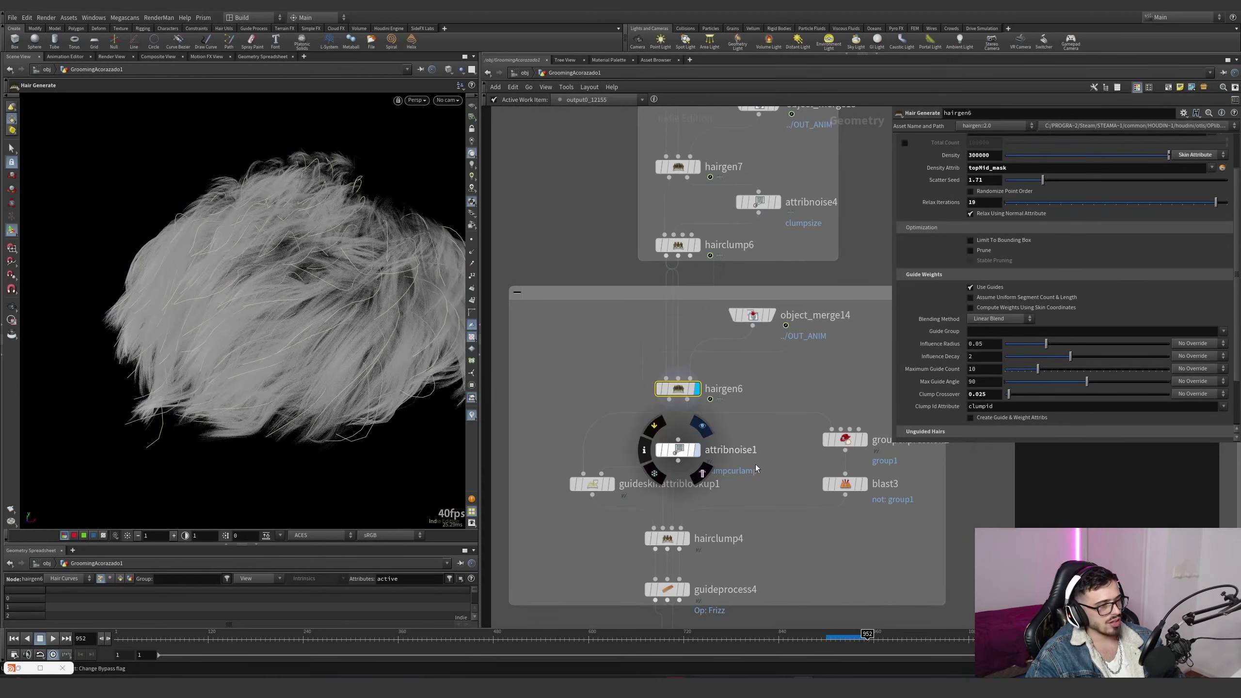
click(696, 449)
click(678, 449)
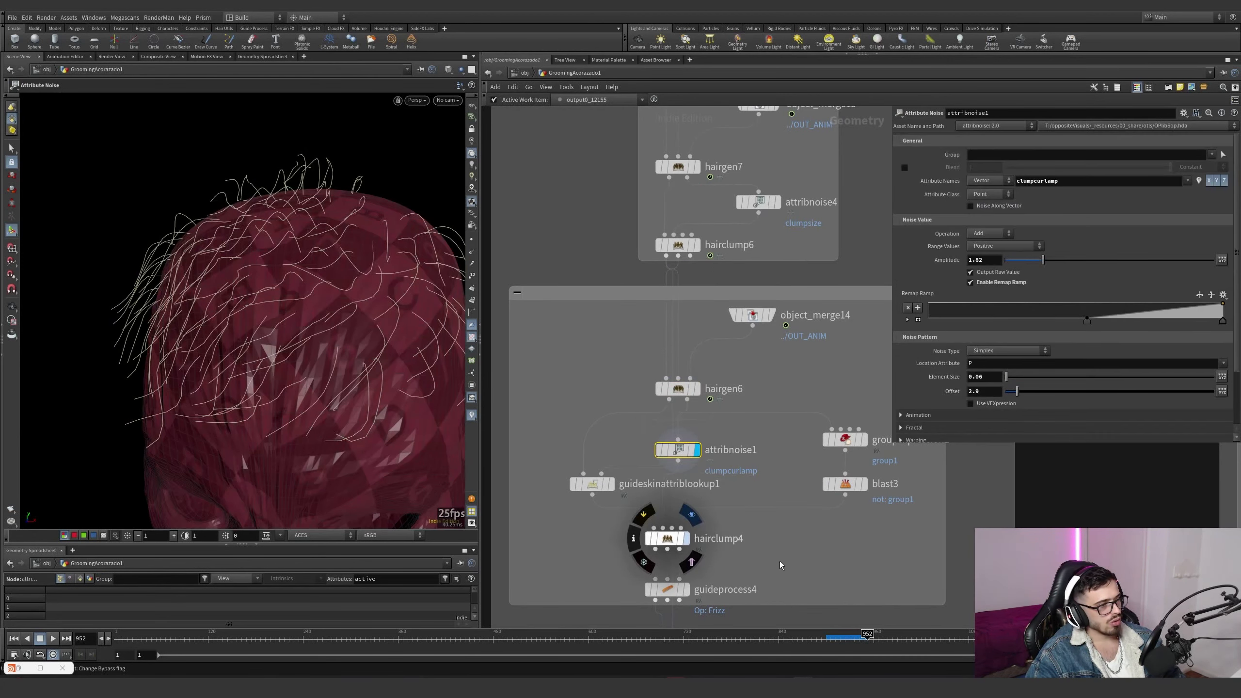
click(685, 537)
click(667, 538)
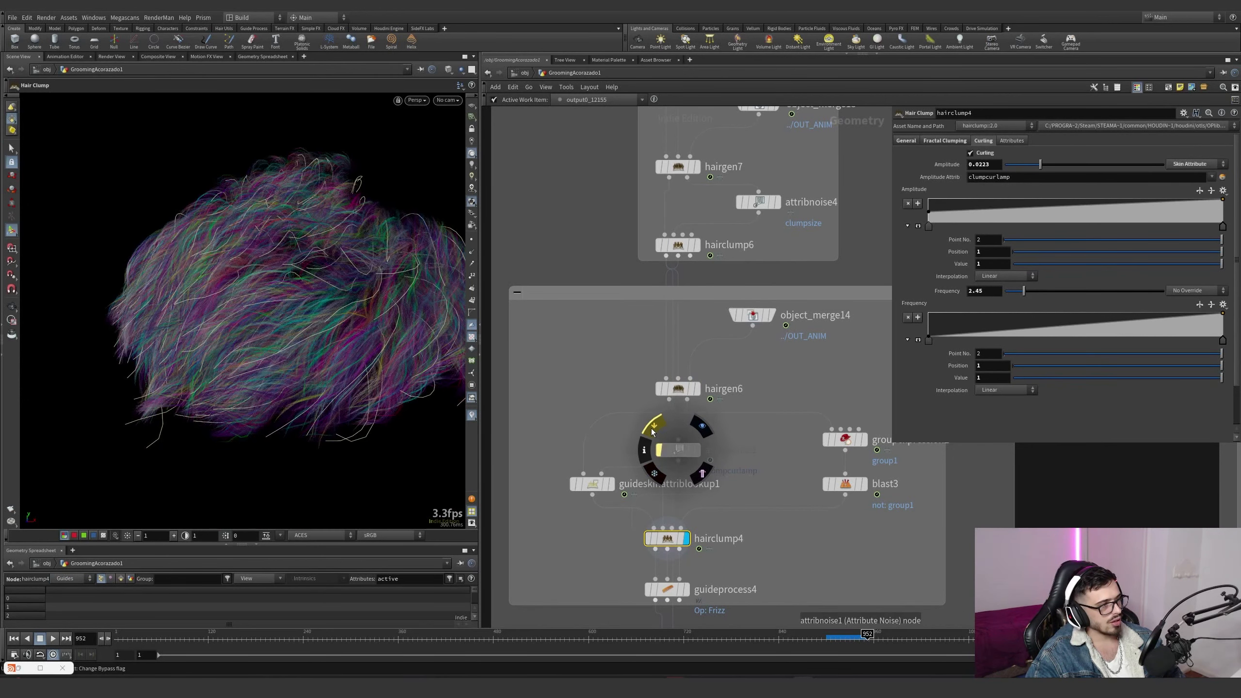
Toggle attribnoise1's bypass to compare its effect on the hair while hairclump4 is displayed
click(653, 431)
click(652, 431)
click(653, 431)
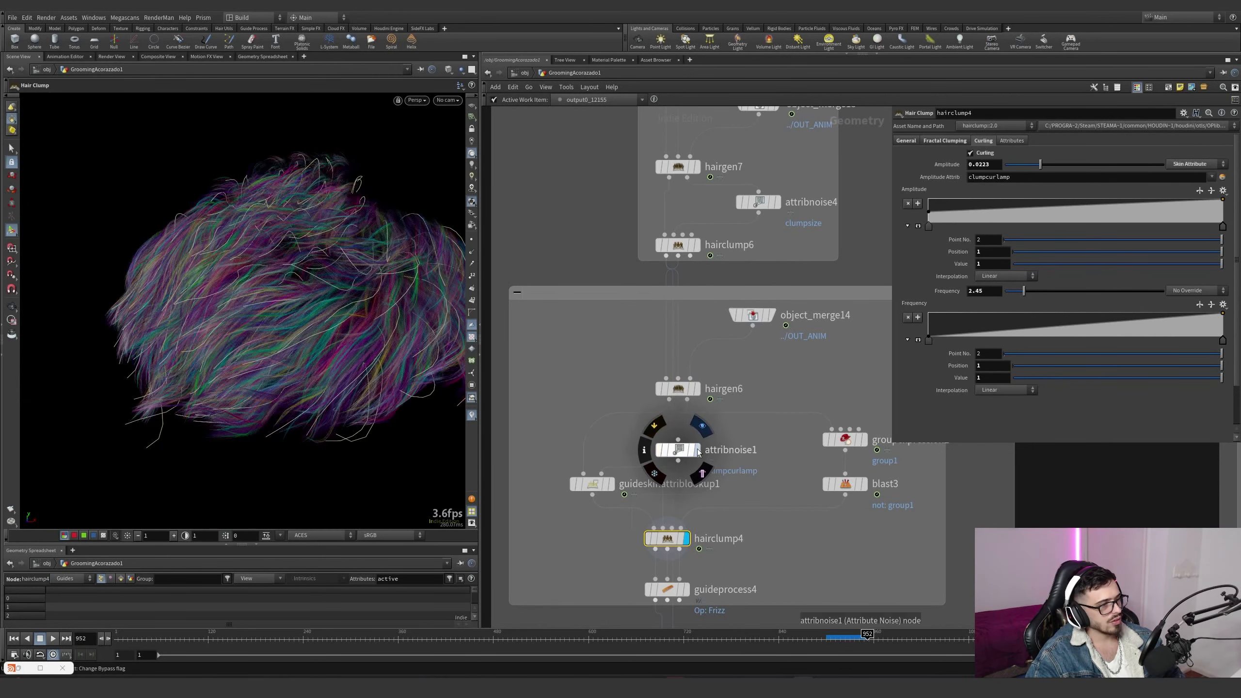
Display attribnoise1 and visualize its clumpcurlamp attribute on the scalp
click(697, 452)
click(680, 450)
click(644, 450)
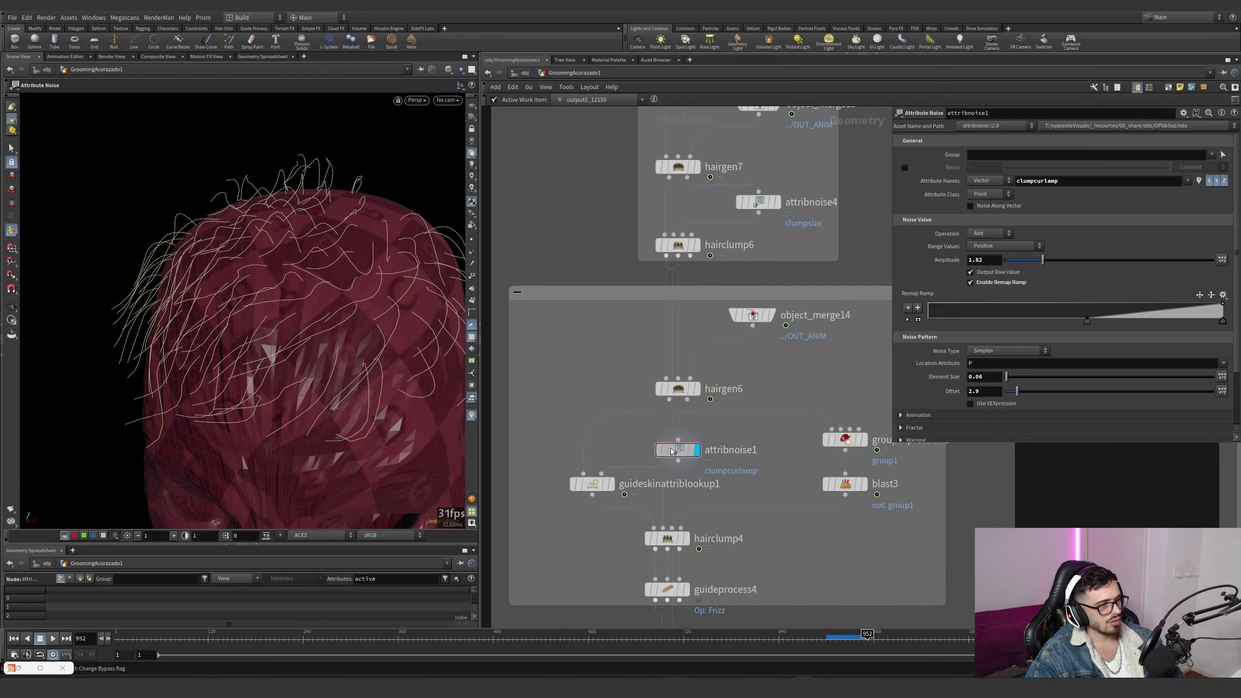
middle_click(672, 452)
click(798, 372)
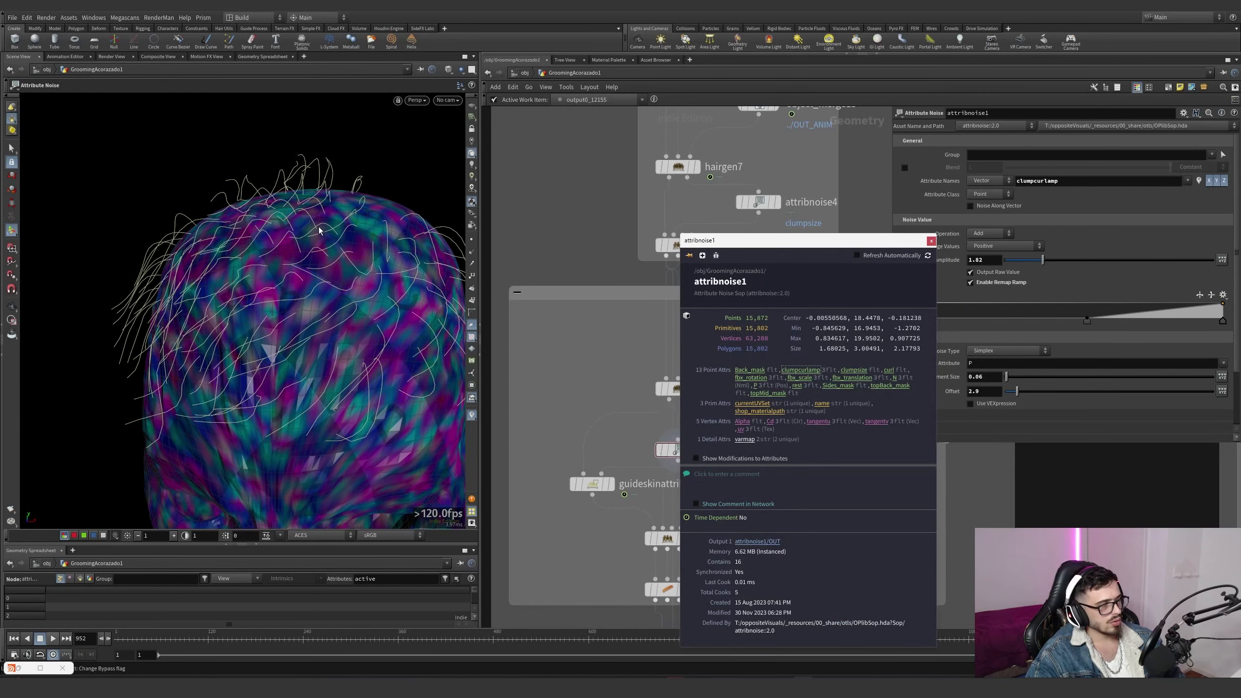
drag(313, 255, 313, 296)
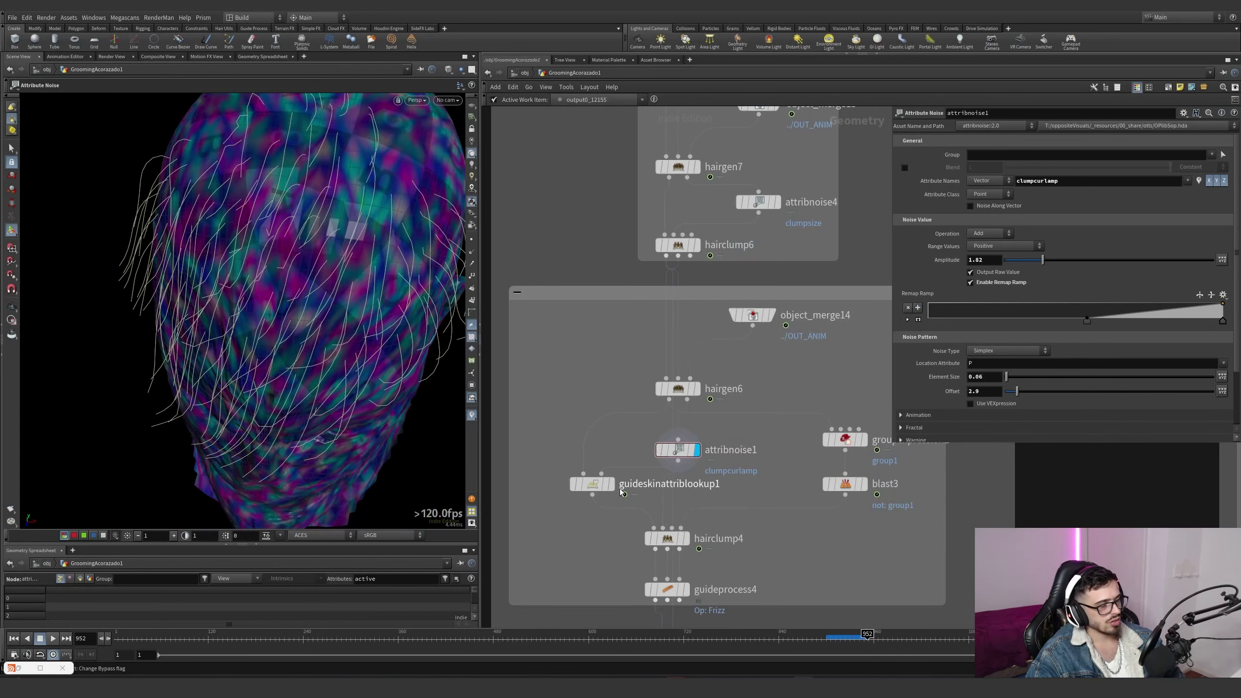
Display guideskinattriblookup1, examine clumpcurlamp on the hair, move attribnoise1 slightly aside and review the lookup's attribute fields
click(615, 461)
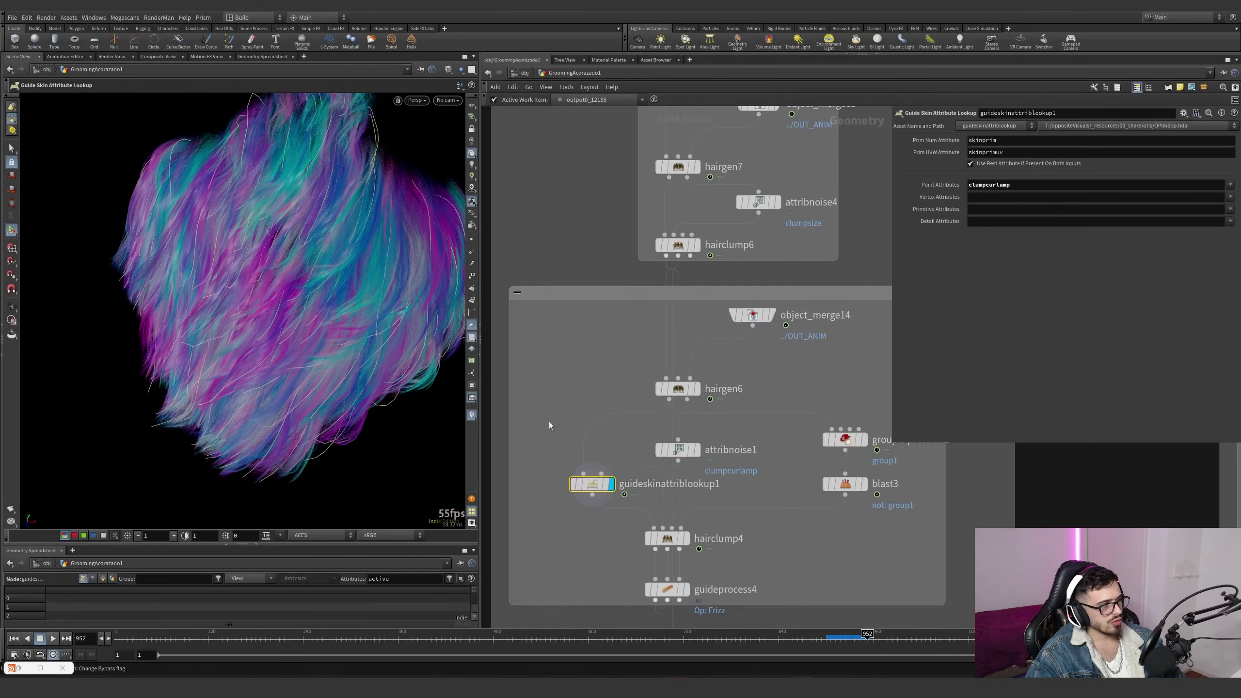
drag(303, 244, 357, 269)
scroll(342, 278, down, 5)
drag(218, 347, 332, 296)
scroll(332, 297, up, 3)
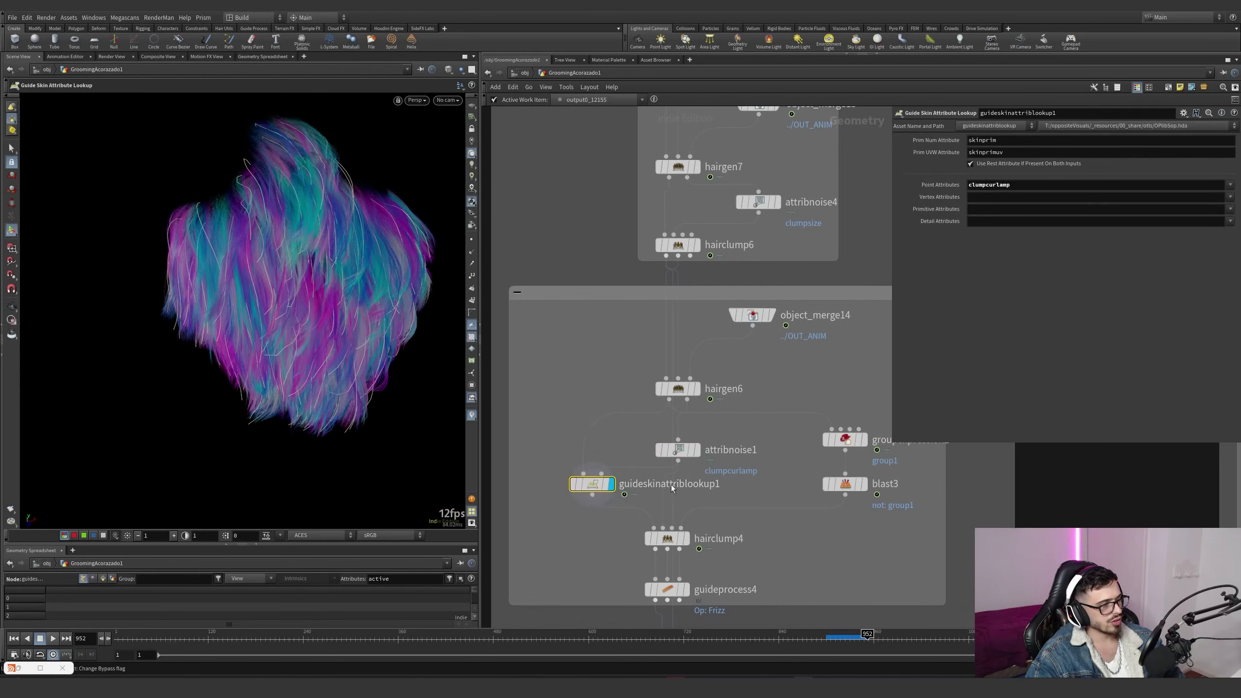
drag(677, 450, 640, 450)
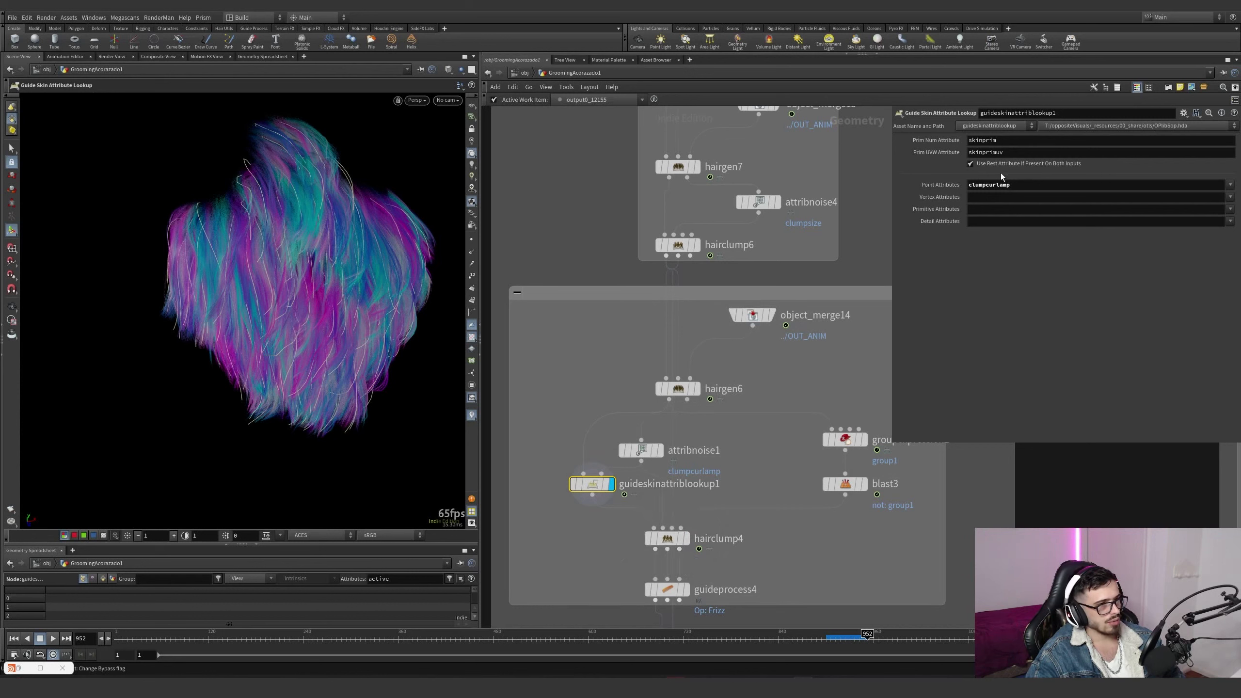
drag(999, 142, 933, 153)
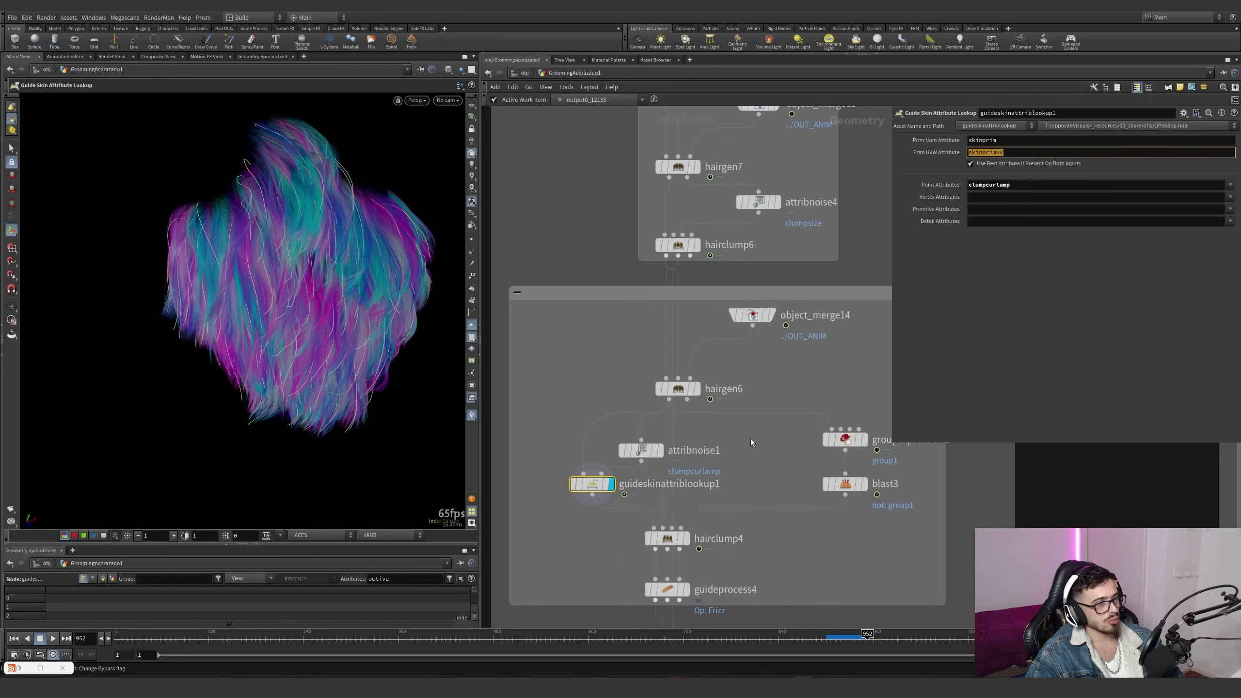
Display blast3 and briefly show its points to examine the hairs kept from group1
click(862, 485)
alt+drag(288, 298, 362, 295)
scroll(335, 291, up, 5)
click(471, 239)
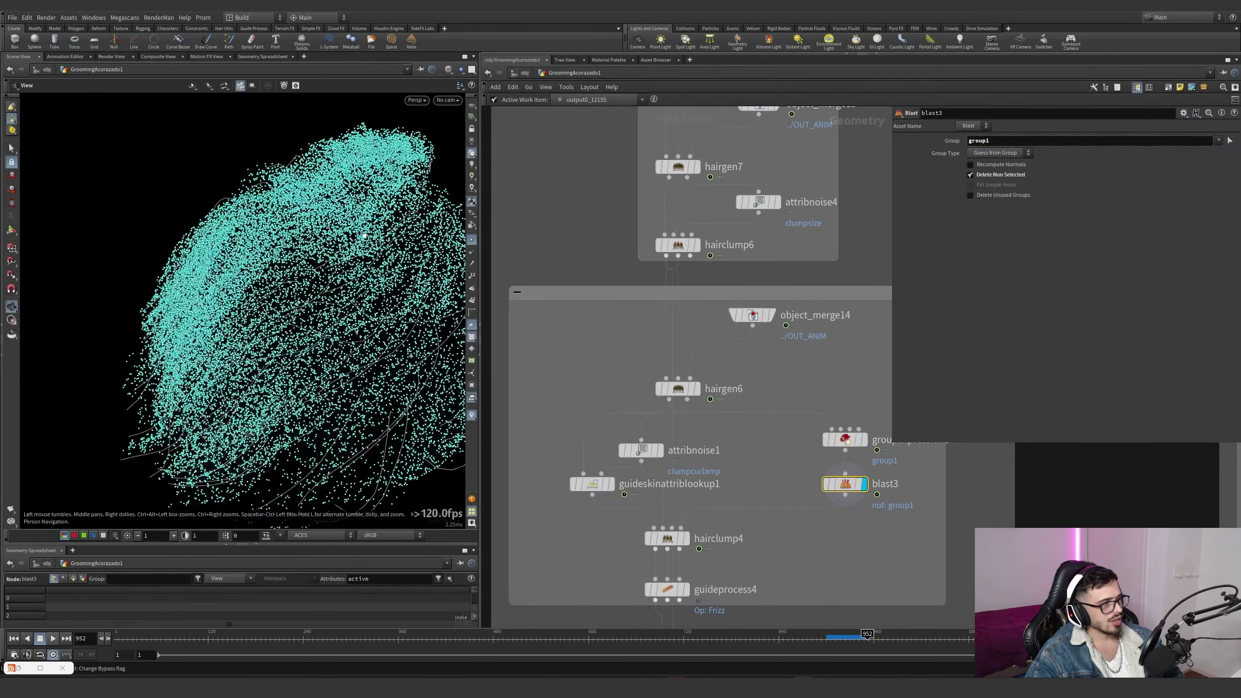
click(471, 239)
click(686, 540)
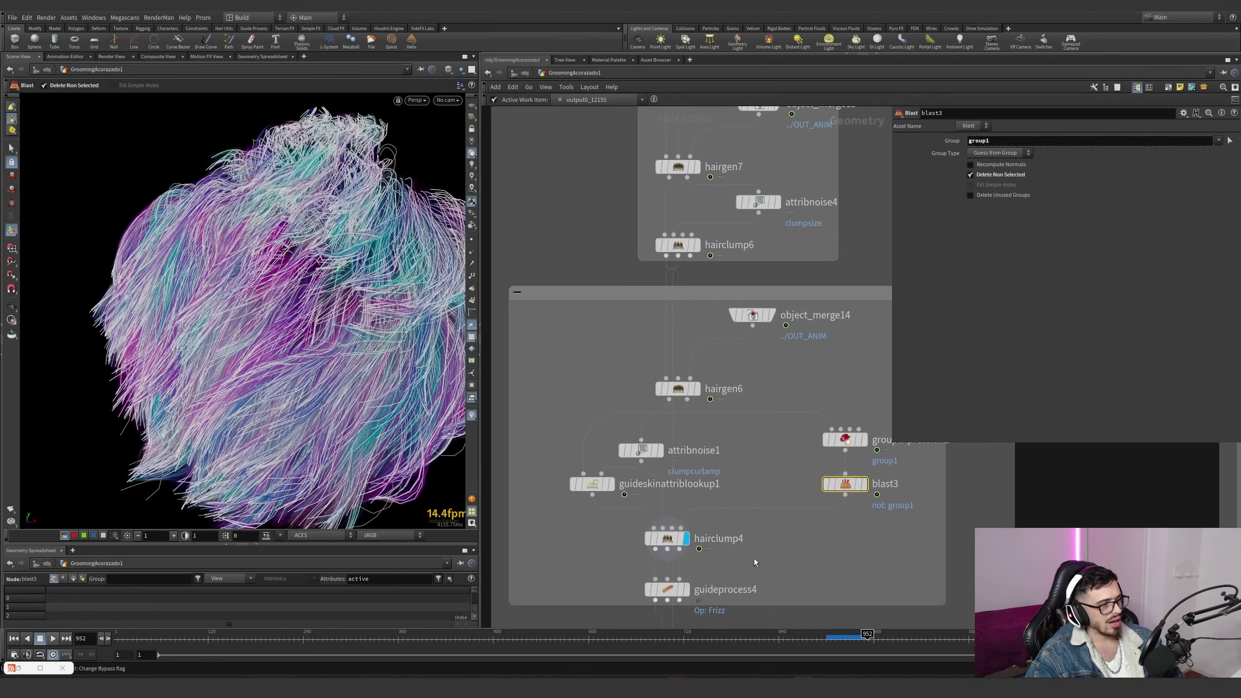
click(848, 440)
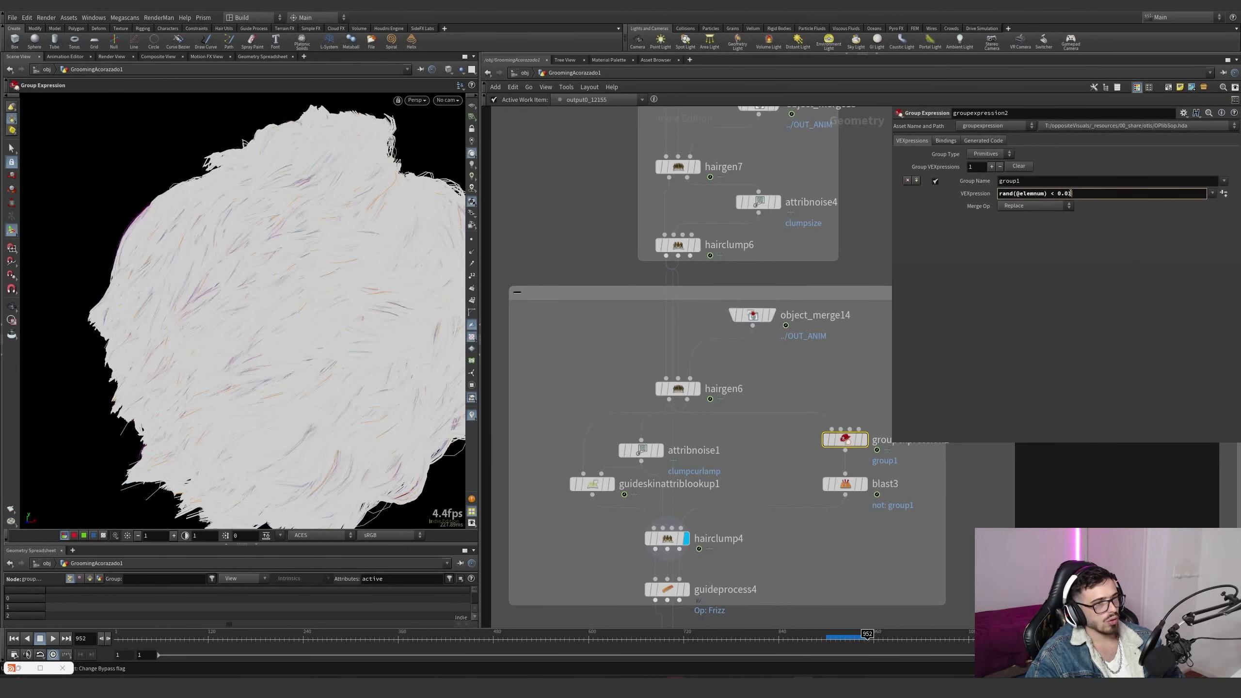
click(794, 445)
scroll(793, 445, down, 2)
middle_drag(794, 445, 810, 375)
click(703, 453)
mouse_move(702, 453)
click(683, 434)
click(852, 369)
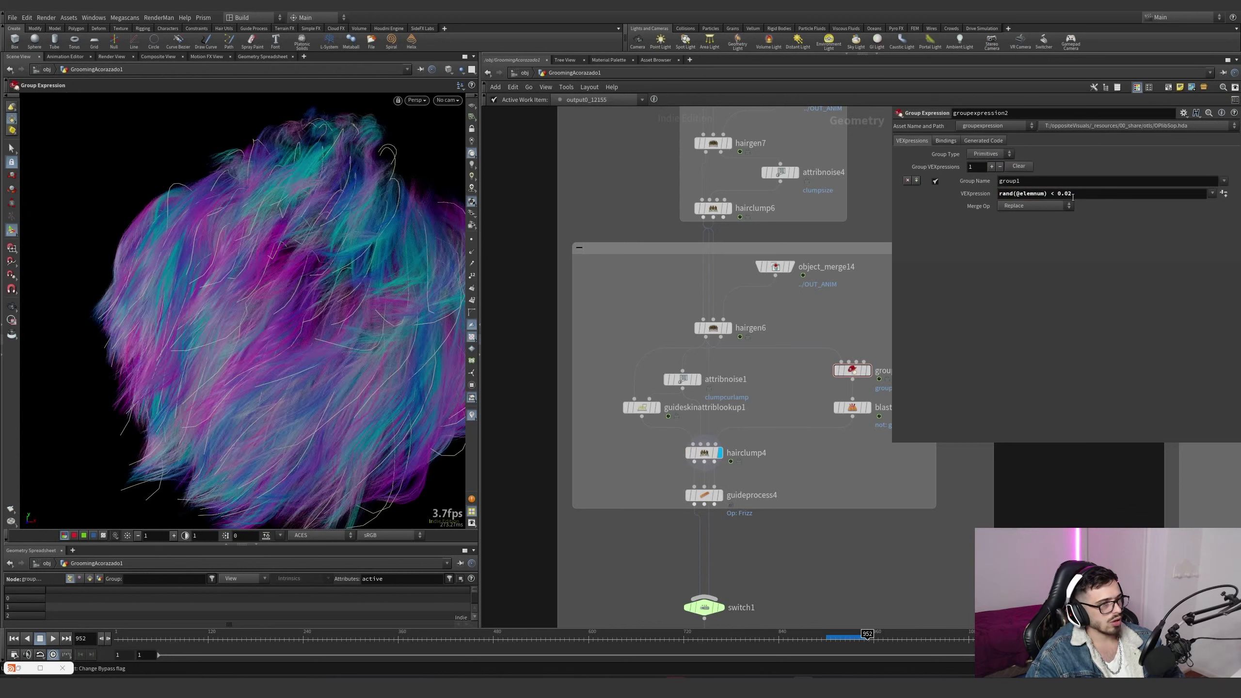
key(Return)
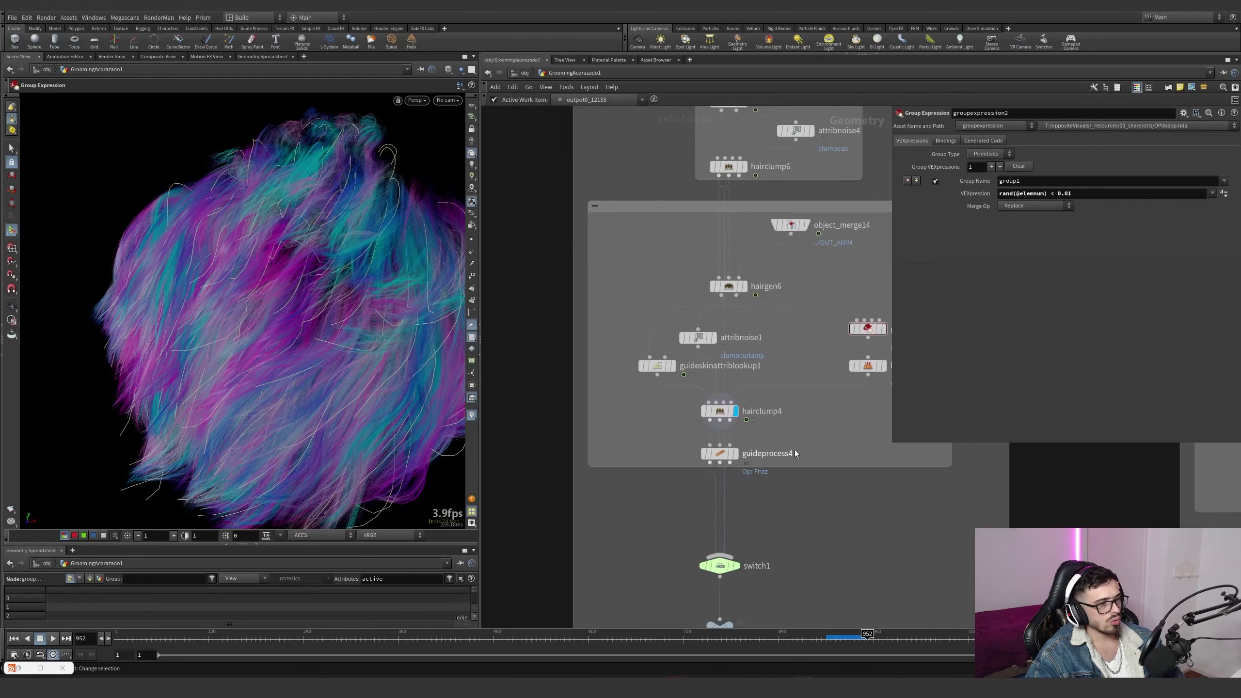
Display guideprocess4 and examine its Frizz operation on the hair
click(737, 454)
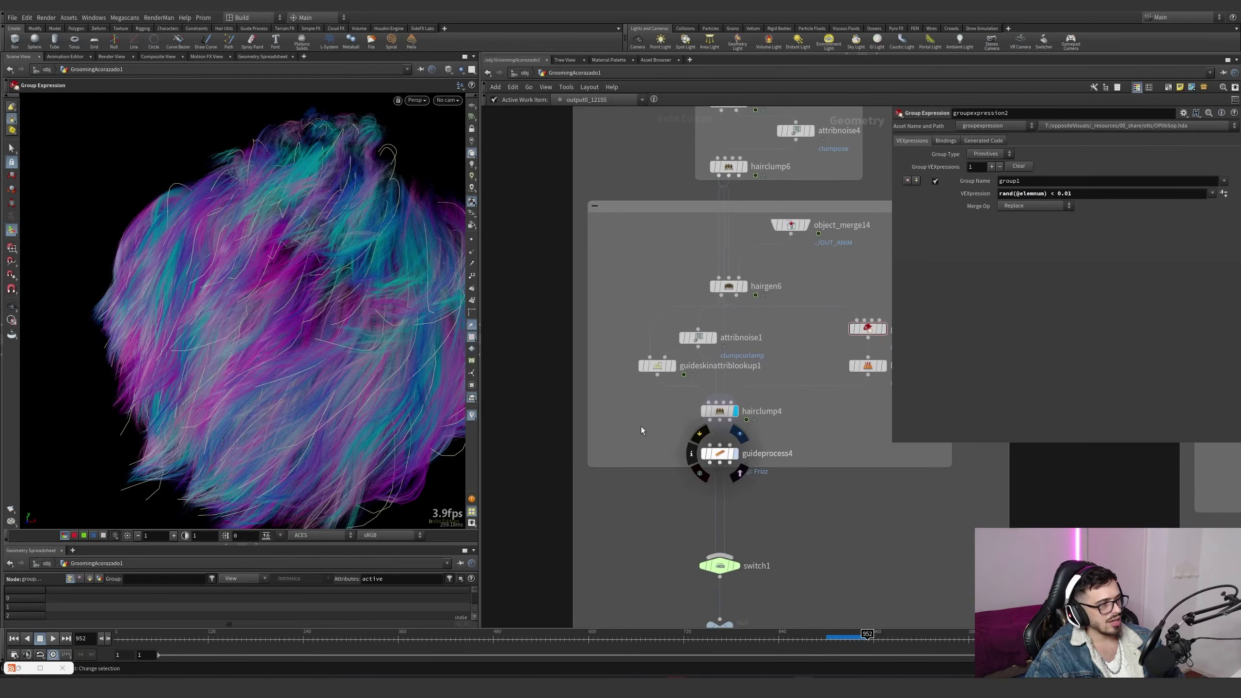
alt+drag(281, 385, 286, 337)
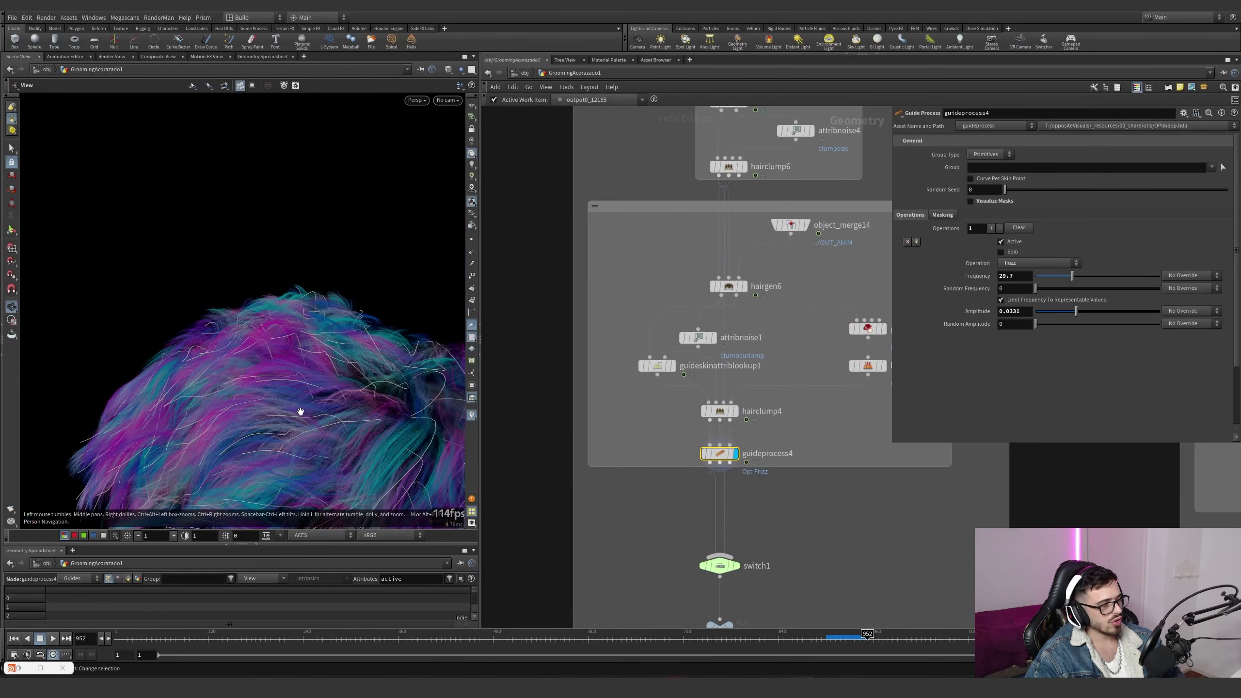
Move switch1 slightly, display it, and examine its Select Input expression ch("../controls/lowres") and the evaluated input
alt+middle_drag(299, 412, 305, 340)
alt+drag(305, 340, 337, 342)
scroll(795, 485, down, 3)
middle_drag(796, 485, 722, 329)
scroll(680, 396, down, 8)
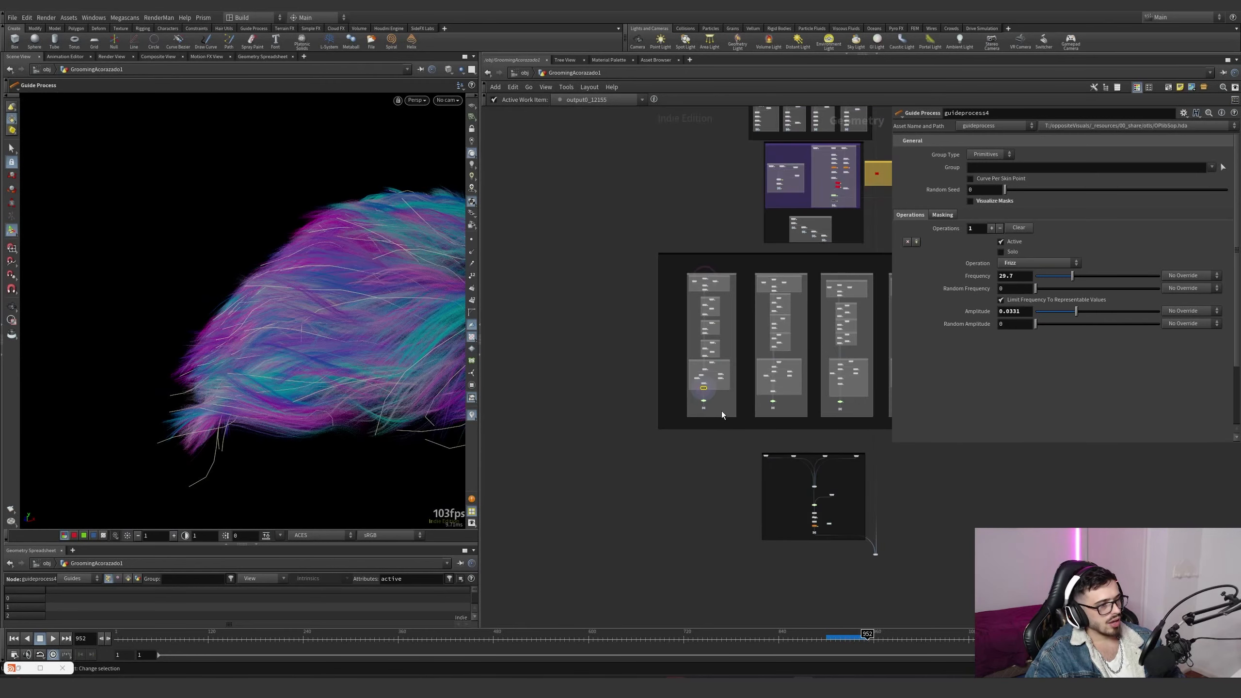
scroll(725, 412, up, 6)
drag(648, 371, 673, 373)
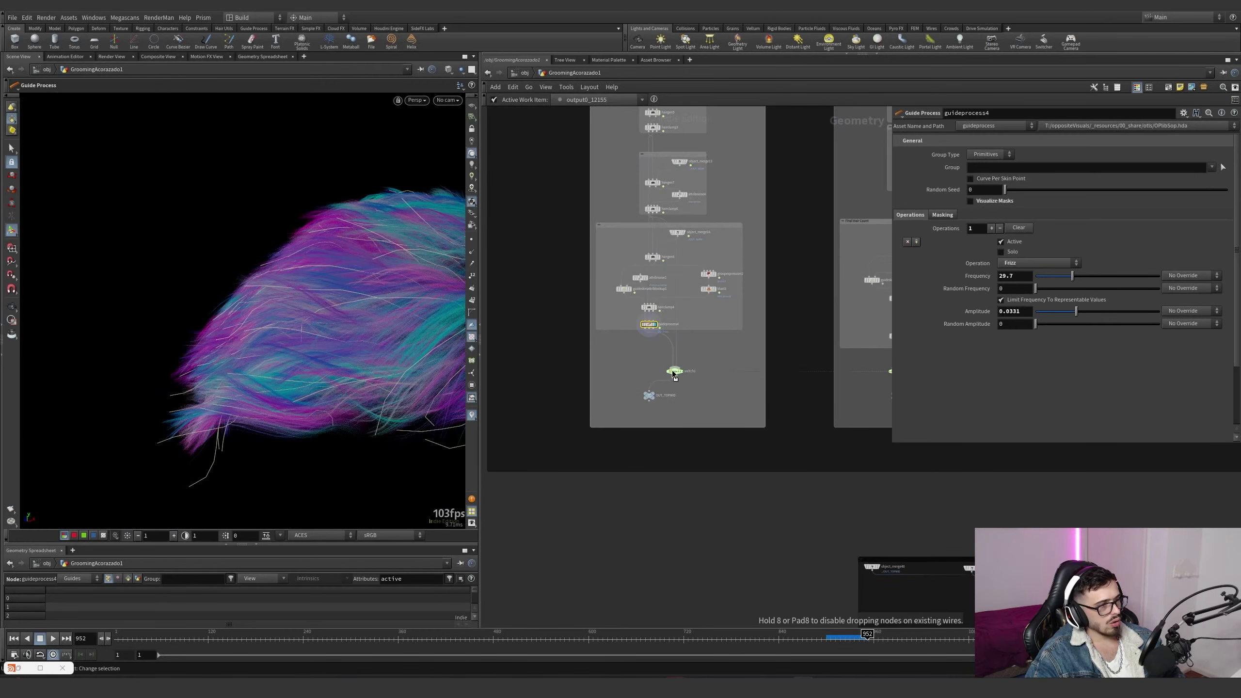
scroll(686, 380, up, 4)
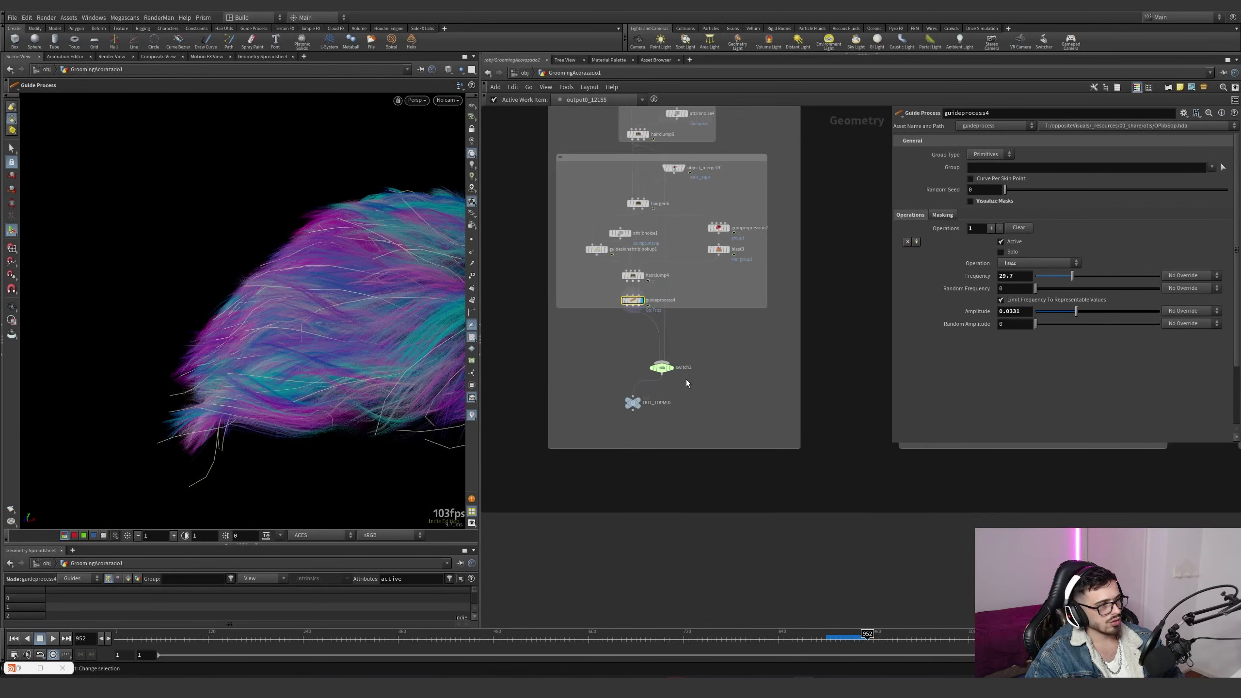
click(668, 369)
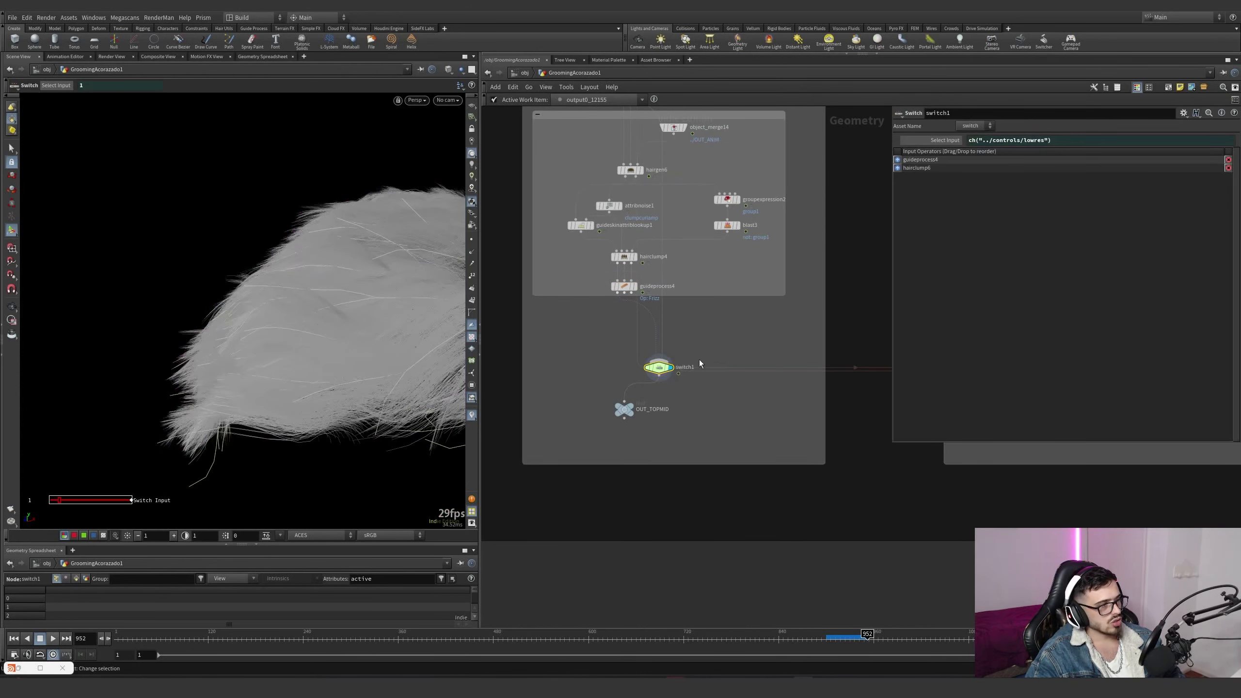
click(949, 139)
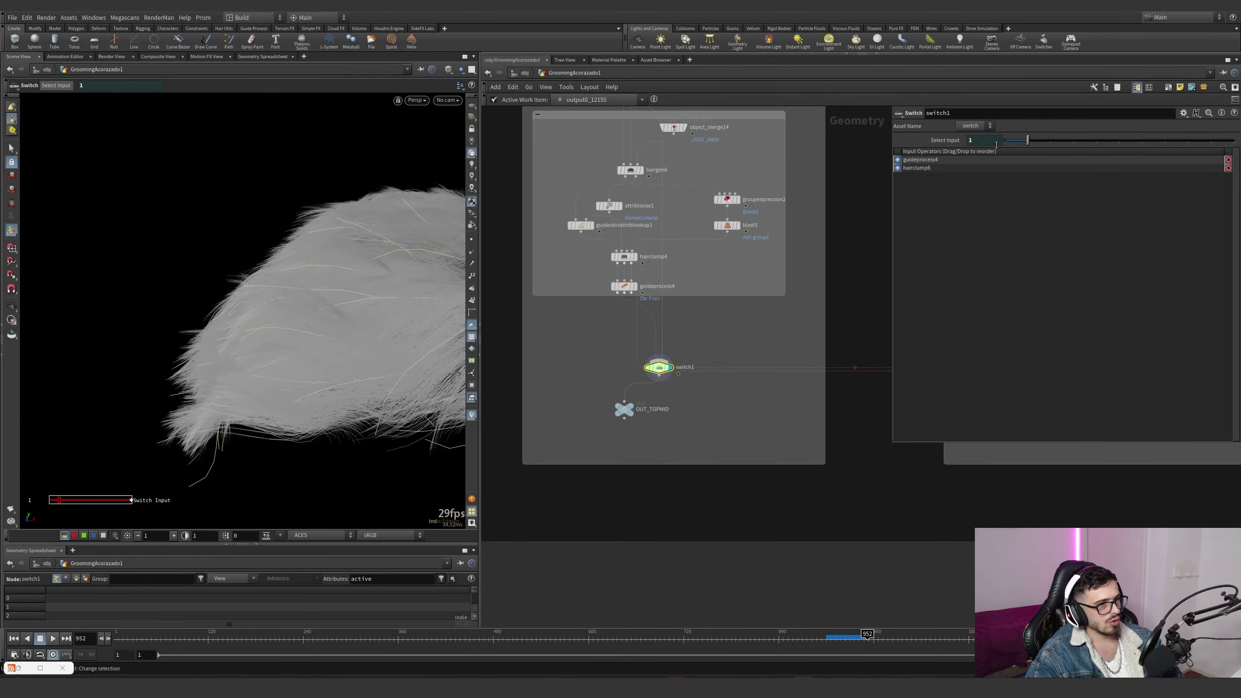
Compare the hair from hairclump6 and guideprocess4 by displaying each node and checking its geometry info
middle_drag(802, 258, 760, 352)
click(592, 381)
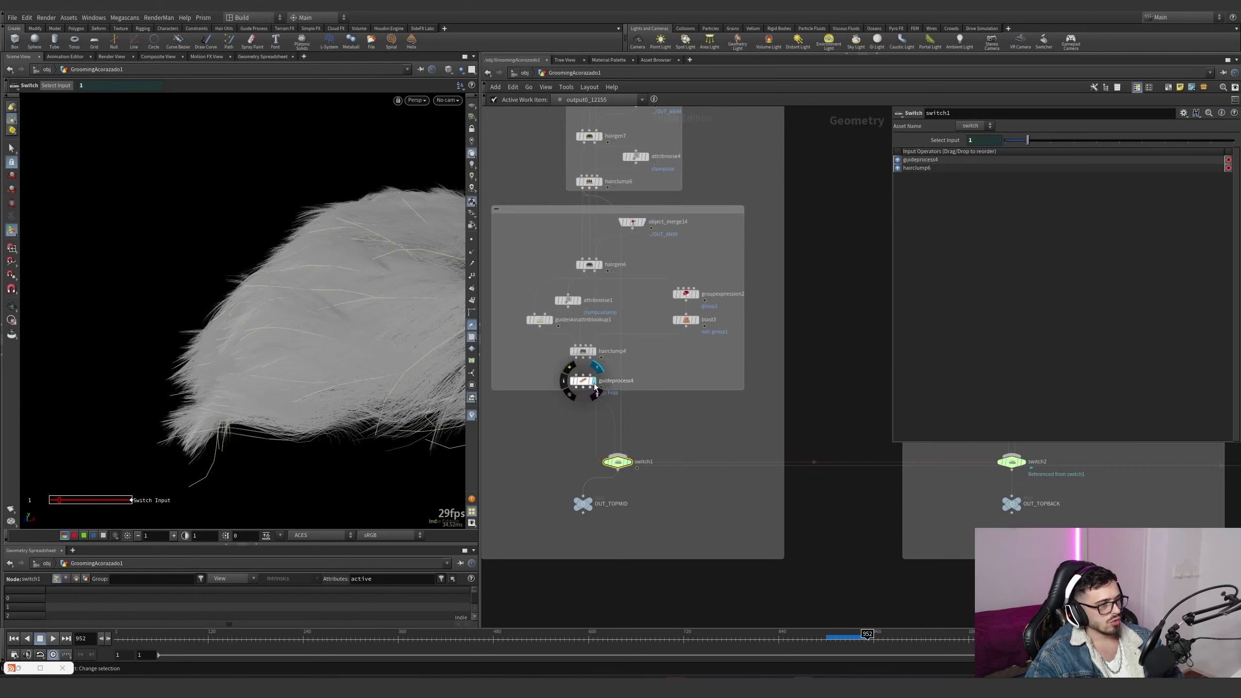
click(601, 183)
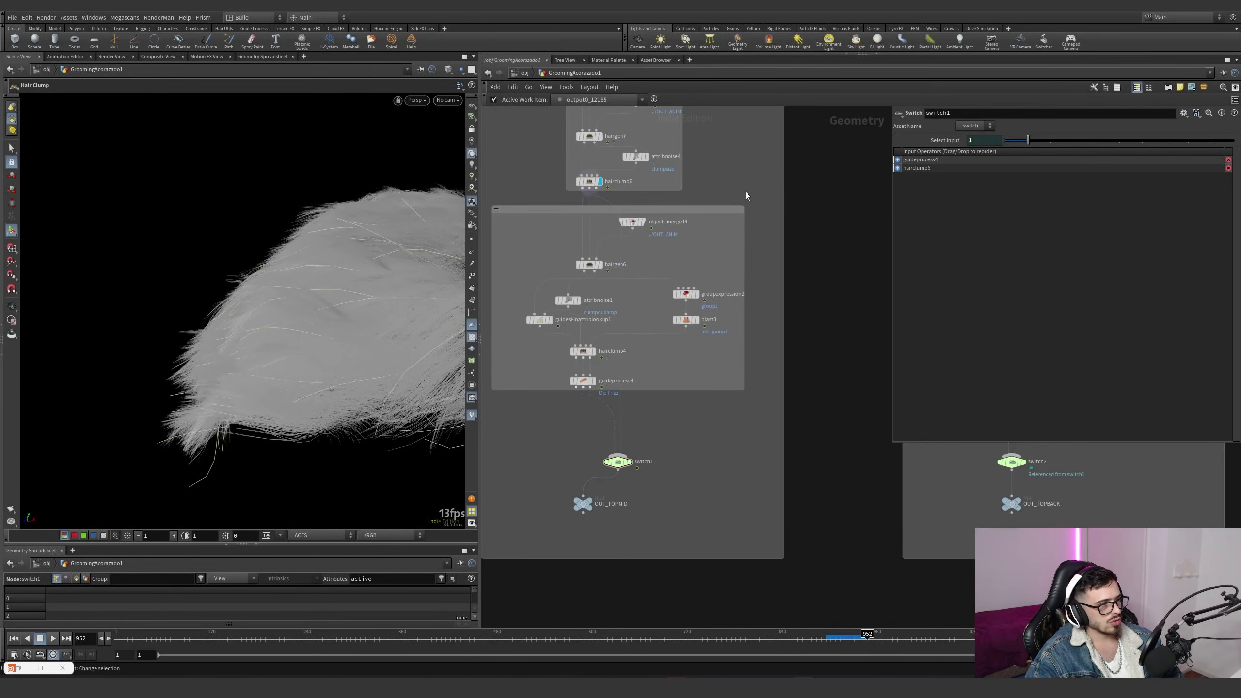
click(592, 380)
middle_click(591, 380)
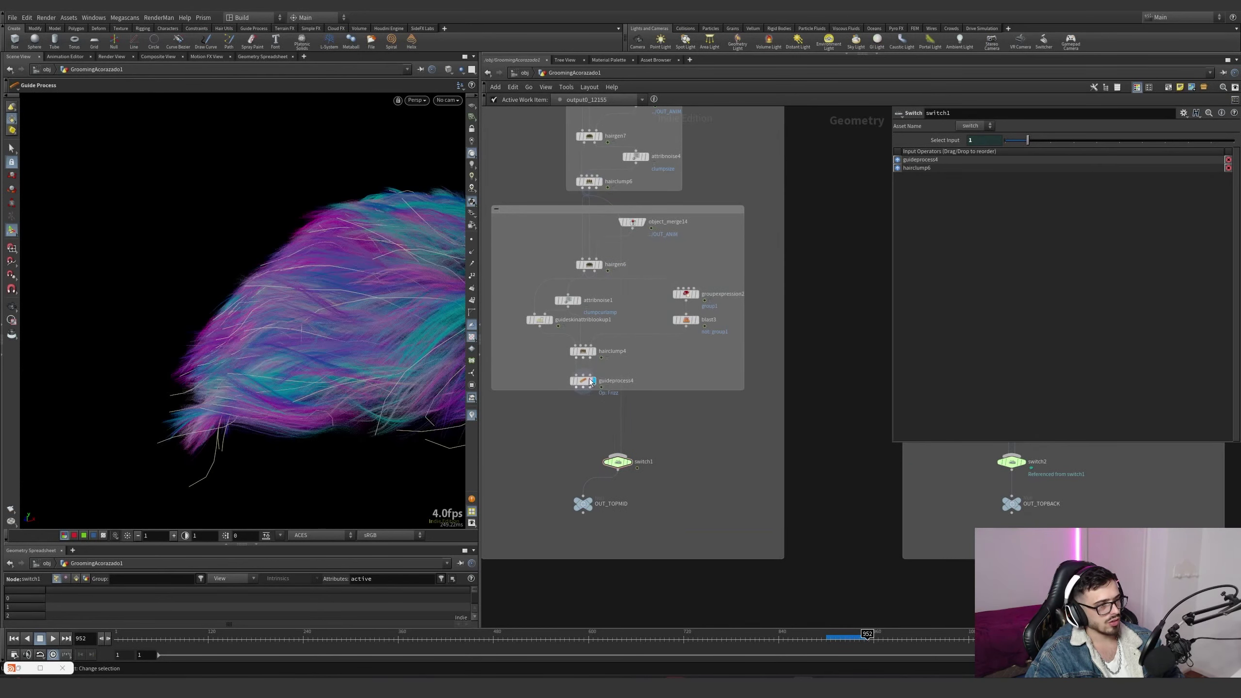
middle_click(591, 380)
middle_click(587, 185)
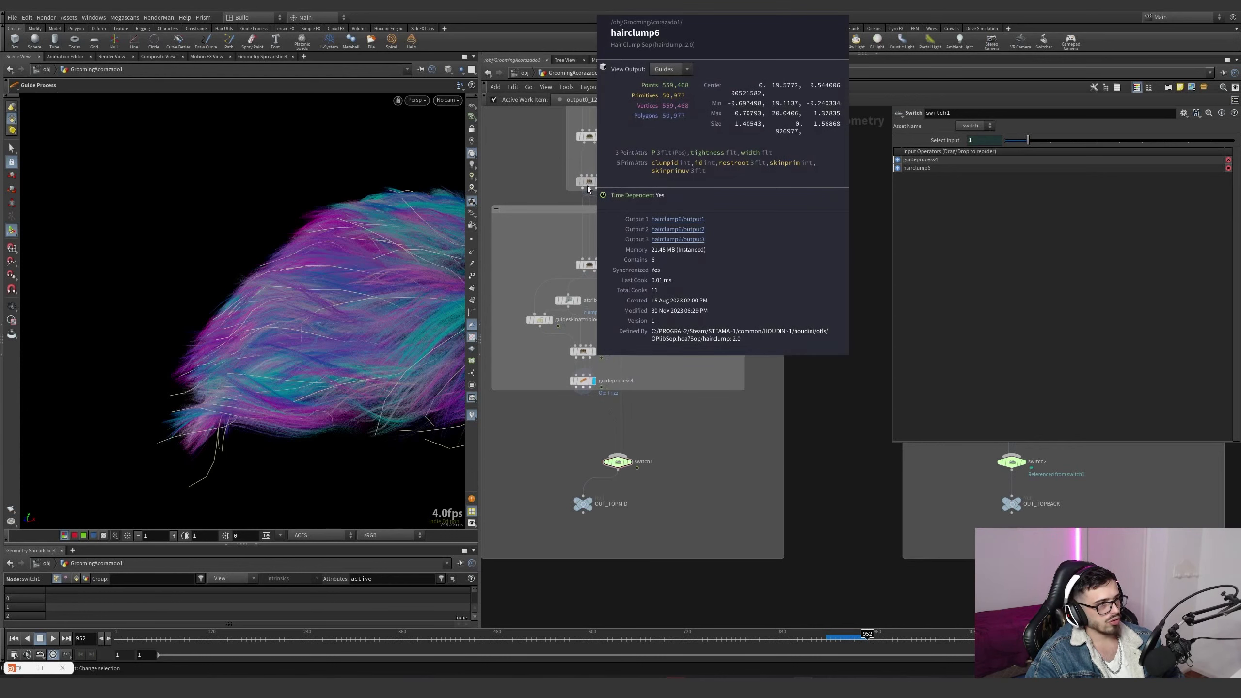
middle_click(579, 385)
scroll(604, 405, down, 2)
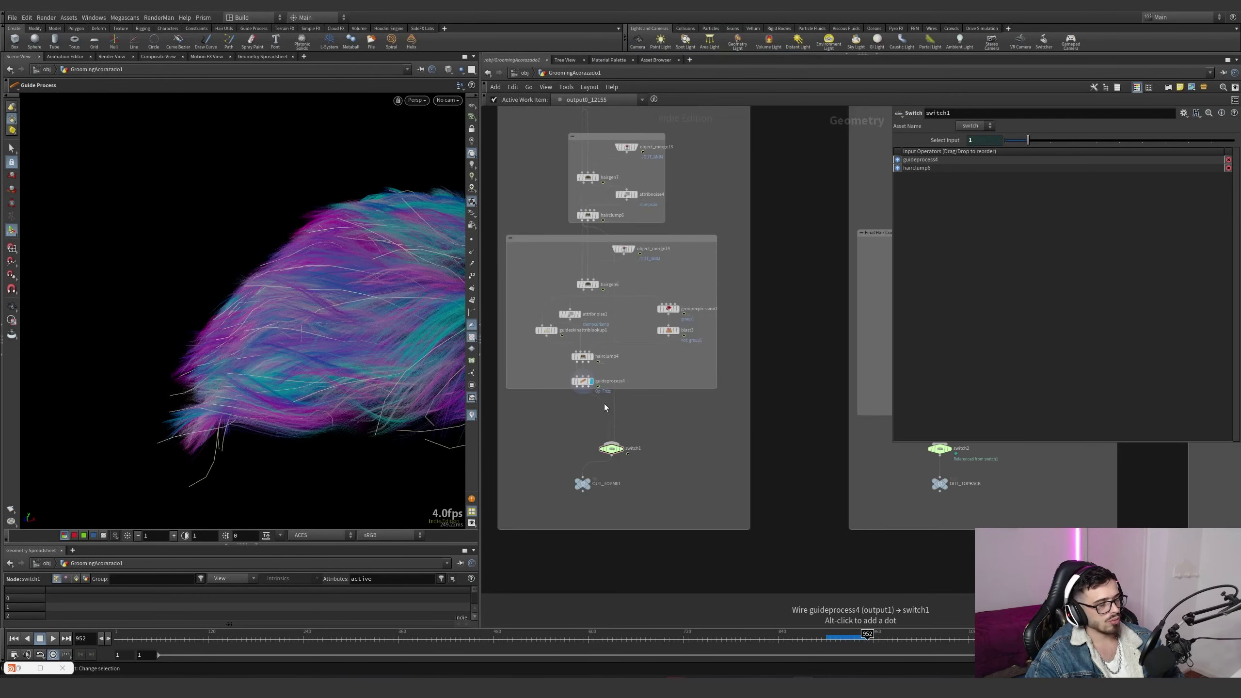
drag(557, 402, 557, 372)
scroll(673, 423, down, 4)
scroll(659, 440, up, 5)
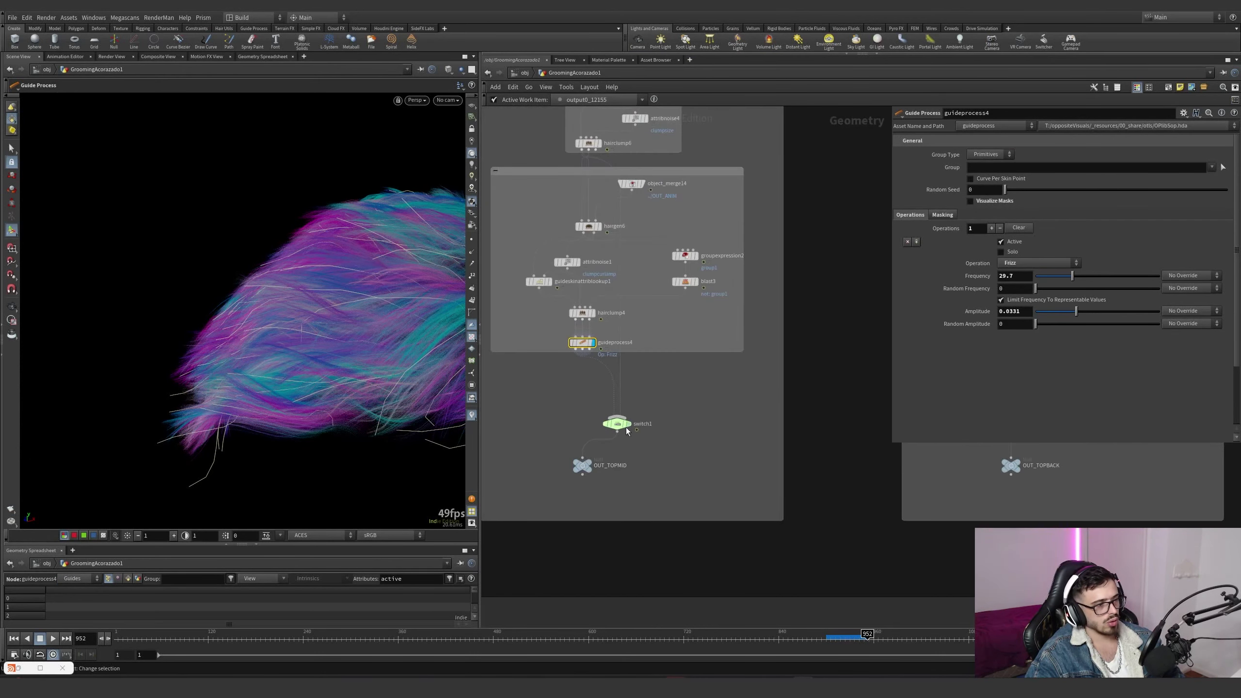
Display merge2 in the output section, check its geometry info and examine the combined hair sections around the head
scroll(760, 483, down, 6)
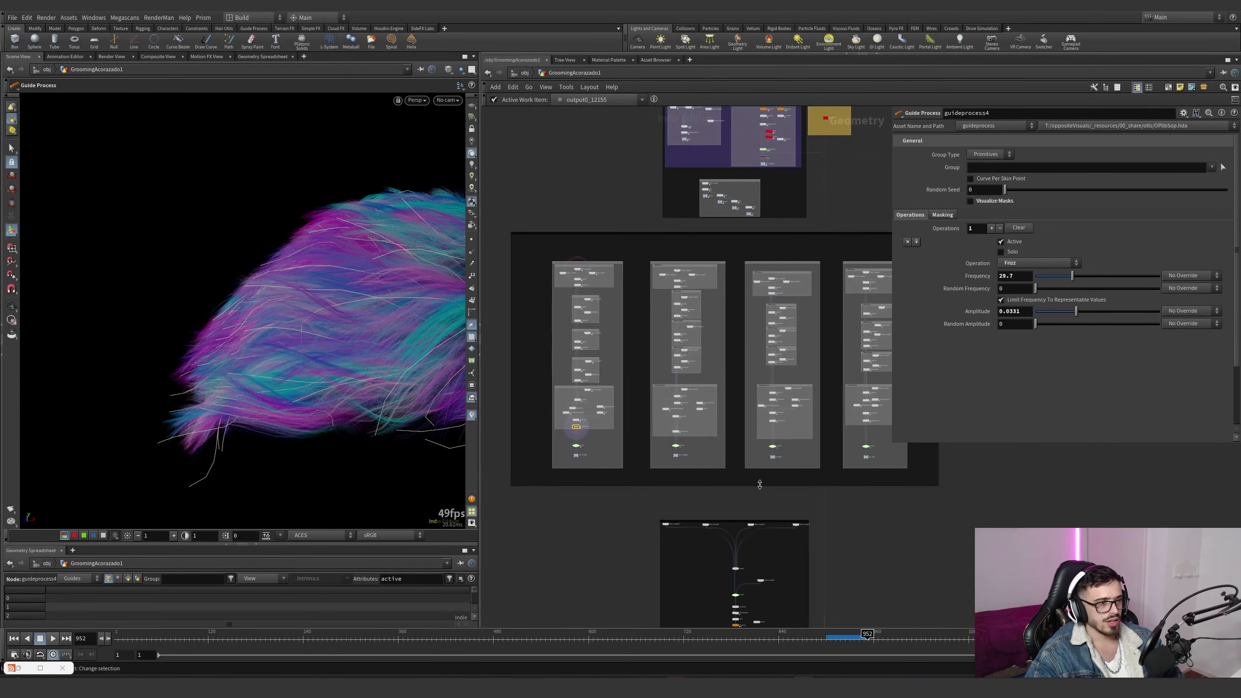
scroll(950, 500, down, 3)
drag(999, 505, 990, 466)
scroll(931, 554, up, 5)
middle_drag(761, 594, 741, 465)
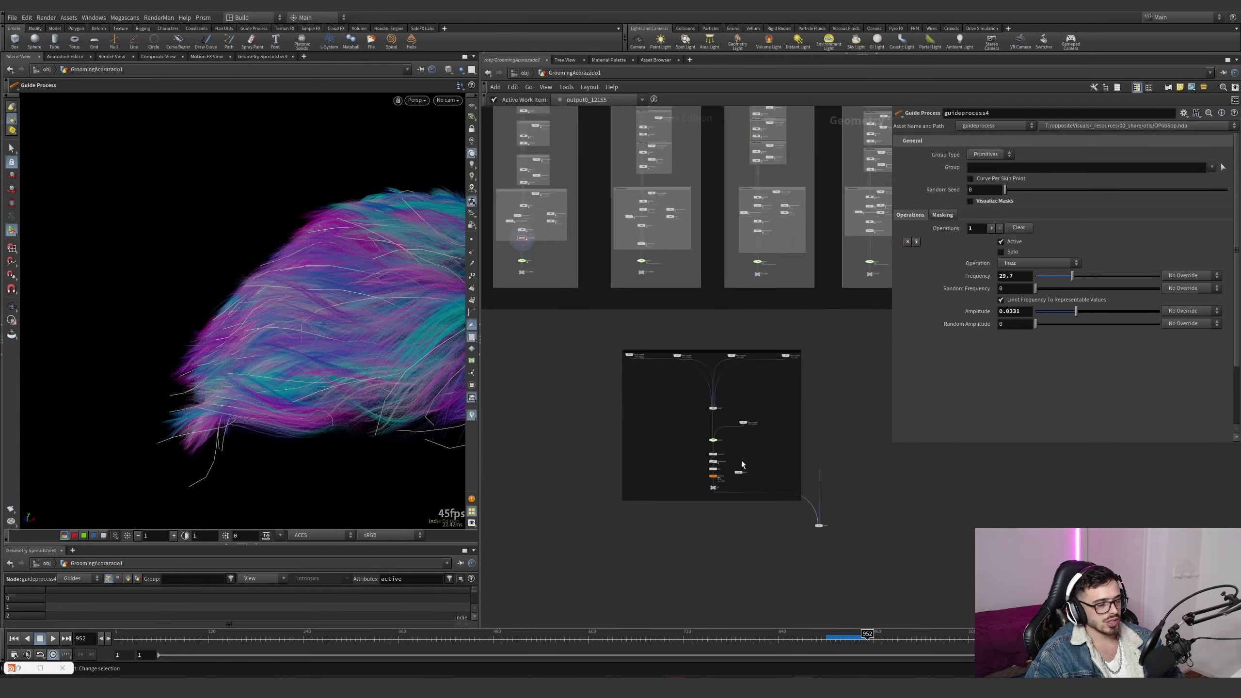
scroll(723, 425, up, 4)
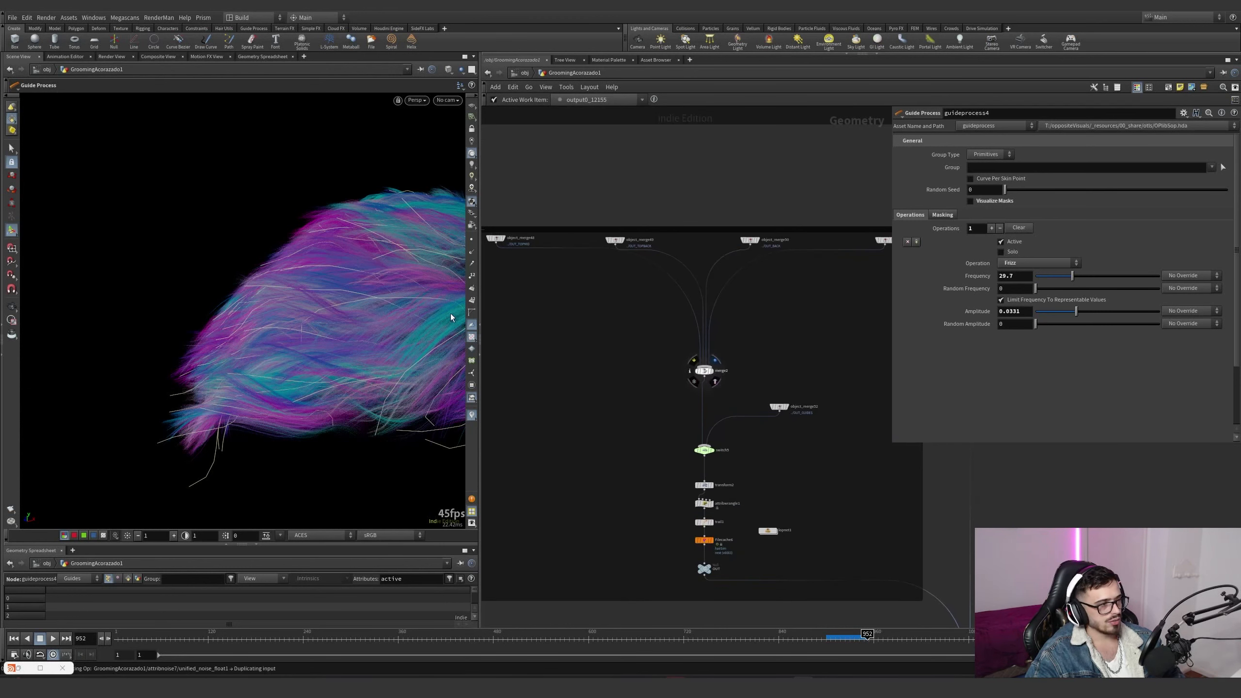
click(704, 371)
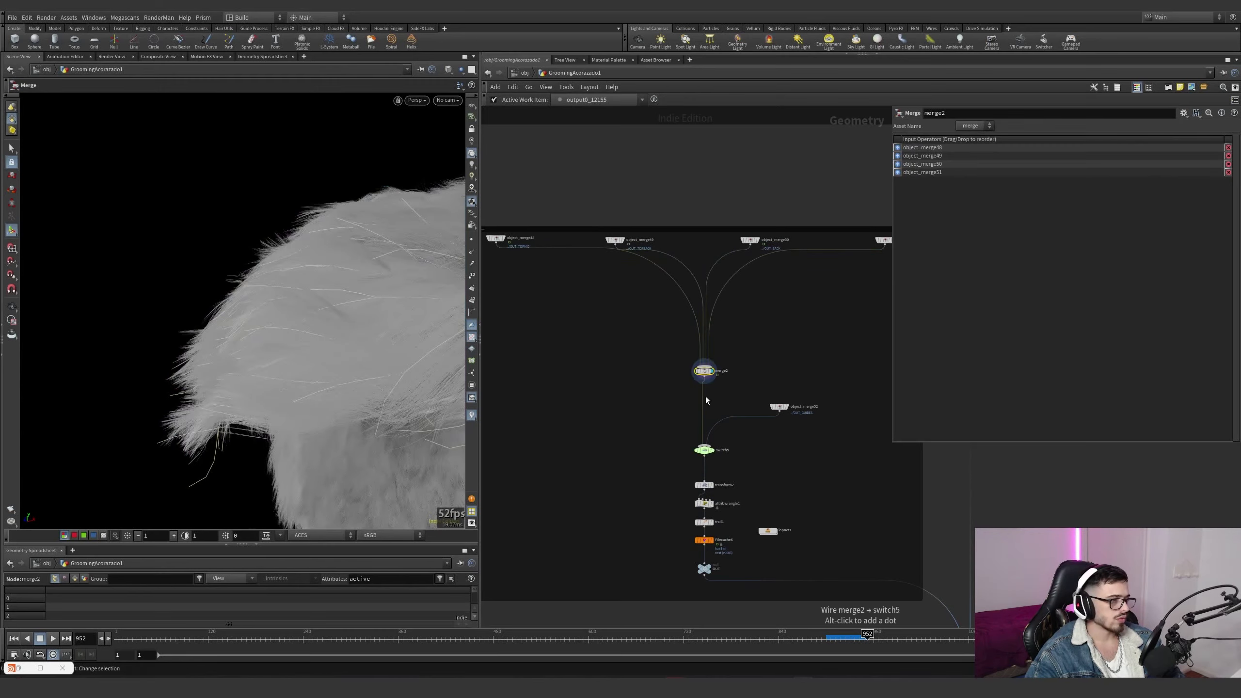
middle_click(705, 372)
click(815, 348)
alt+drag(332, 288, 230, 340)
alt+right_drag(257, 308, 340, 324)
alt+drag(340, 324, 442, 398)
middle_drag(642, 433, 605, 383)
scroll(732, 383, down, 3)
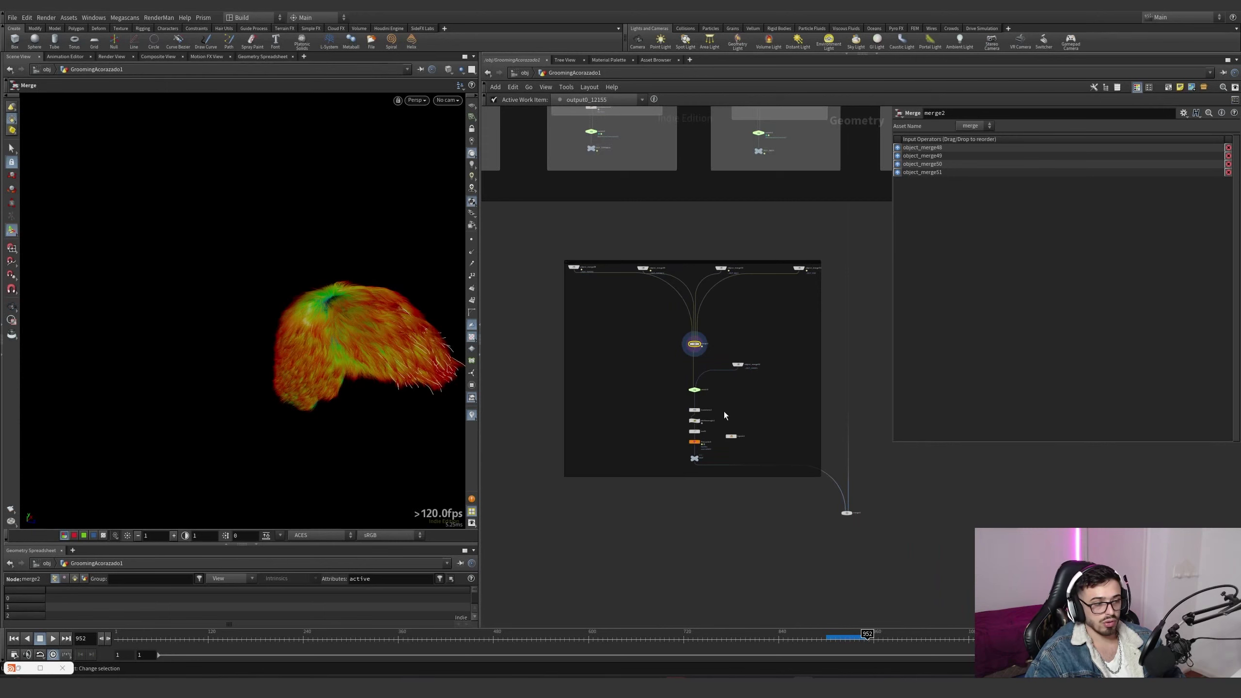
Display switch5 and transform2 in turn, and examine the Uniform Scale applied to the whole groom
scroll(706, 404, up, 8)
drag(764, 366, 622, 337)
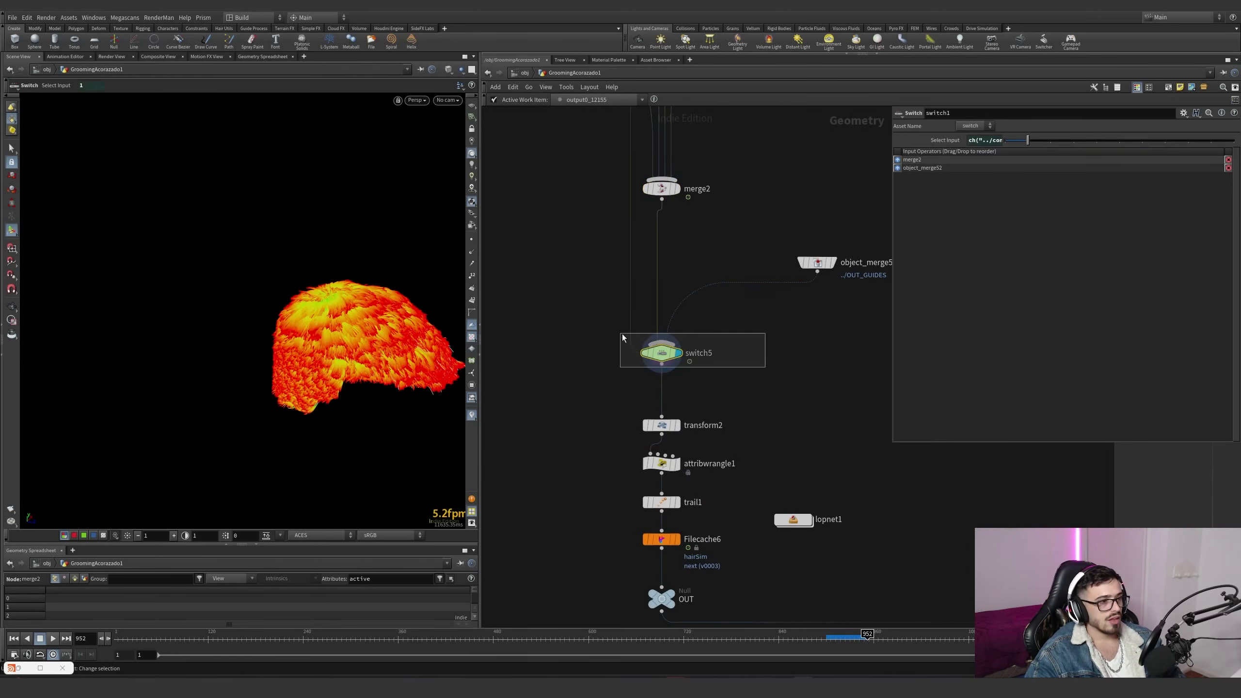
click(677, 424)
drag(761, 445, 581, 392)
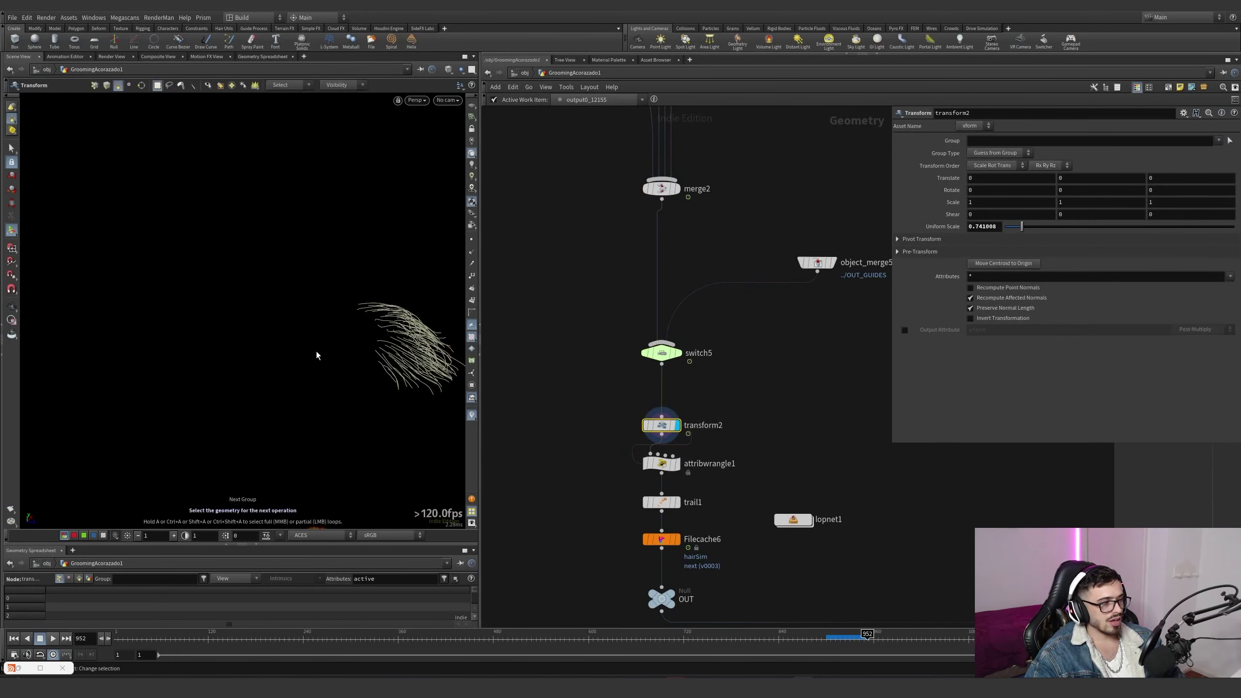
key(space+g)
alt+drag(264, 326, 342, 349)
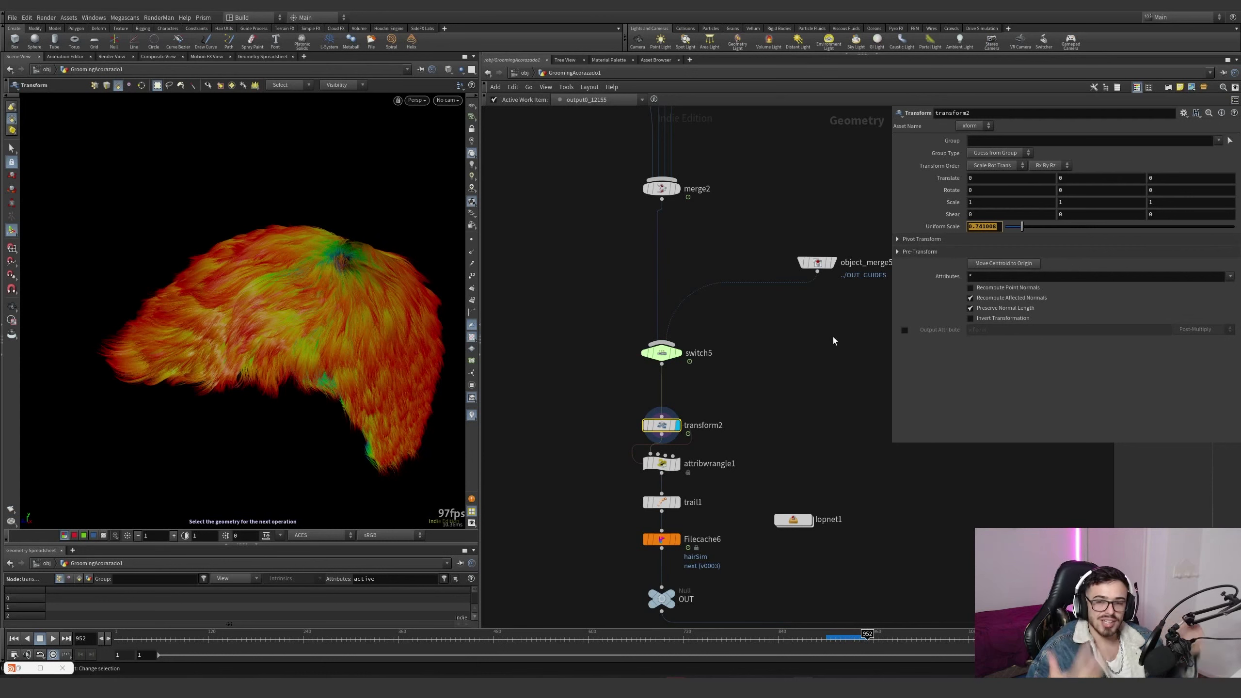
Display attribwrangle1 and review its VEXpression that multiplies the hair width by the Width parameter
scroll(798, 363, down, 7)
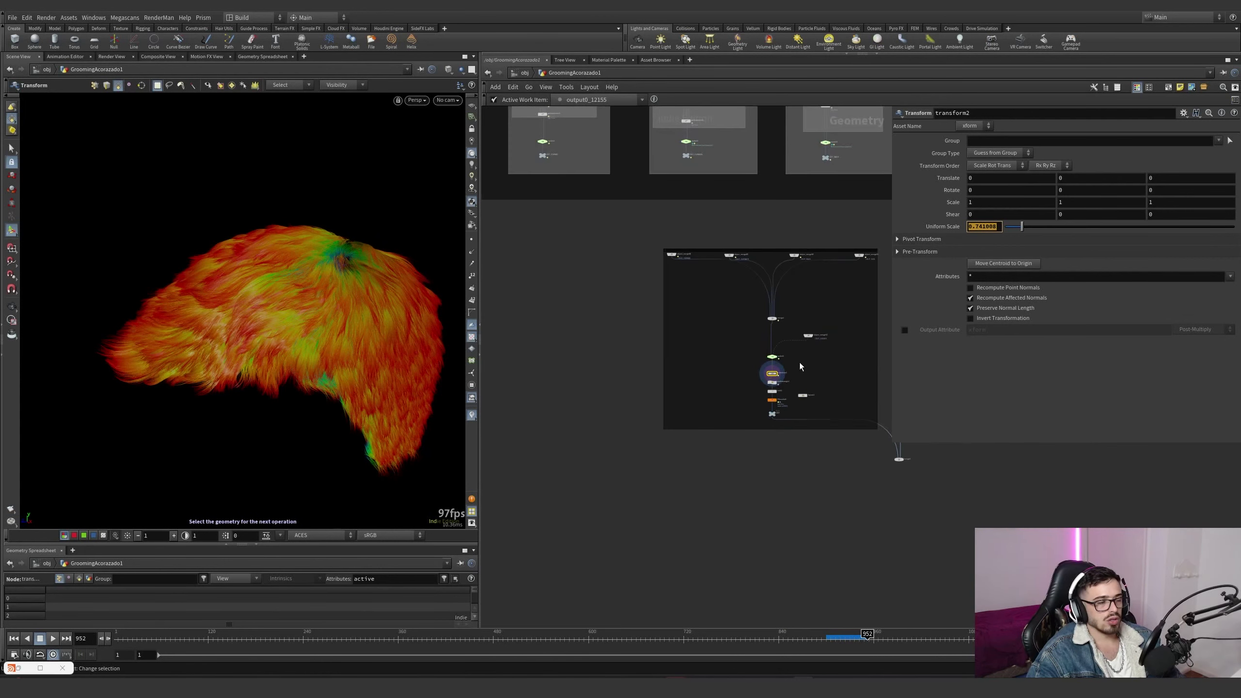
scroll(799, 362, up, 7)
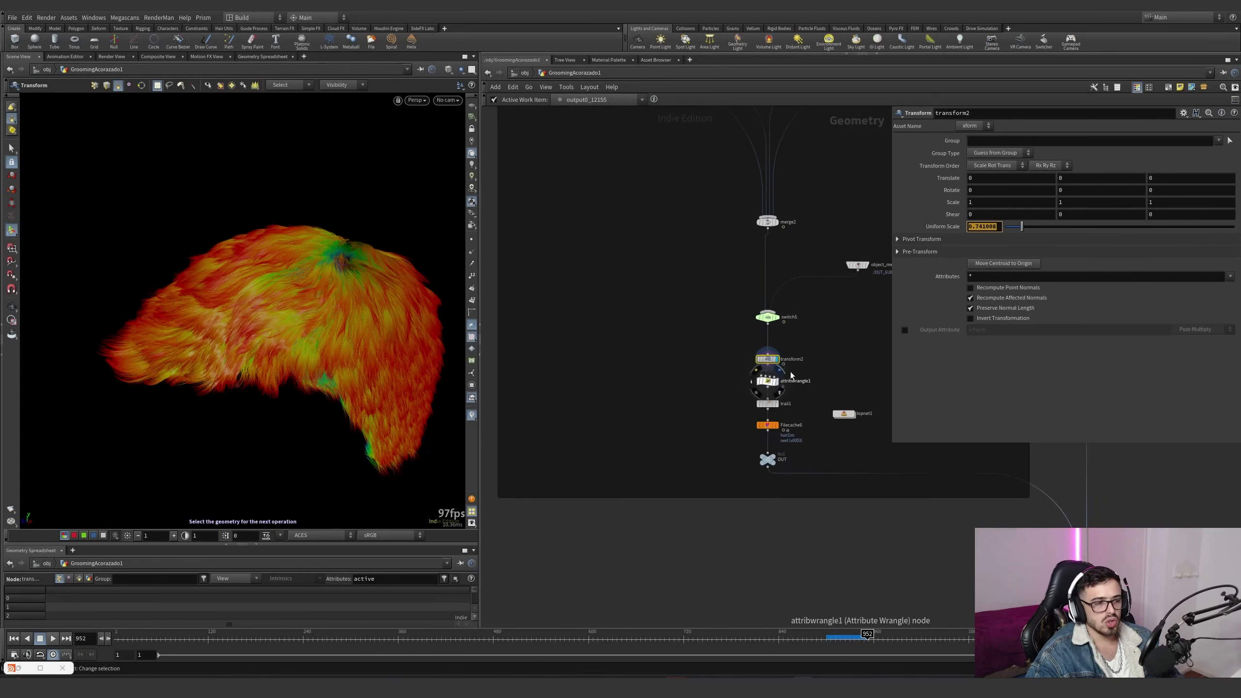
scroll(795, 380, up, 3)
click(751, 376)
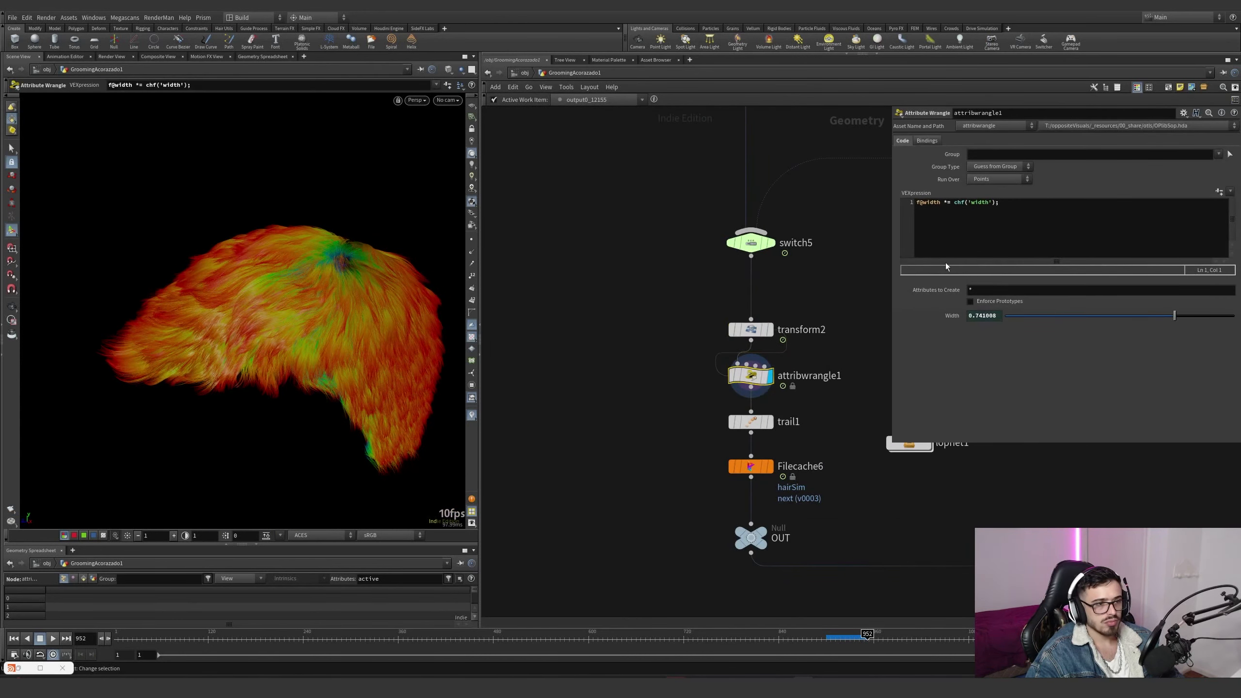
click(1015, 208)
key(ctrl+a)
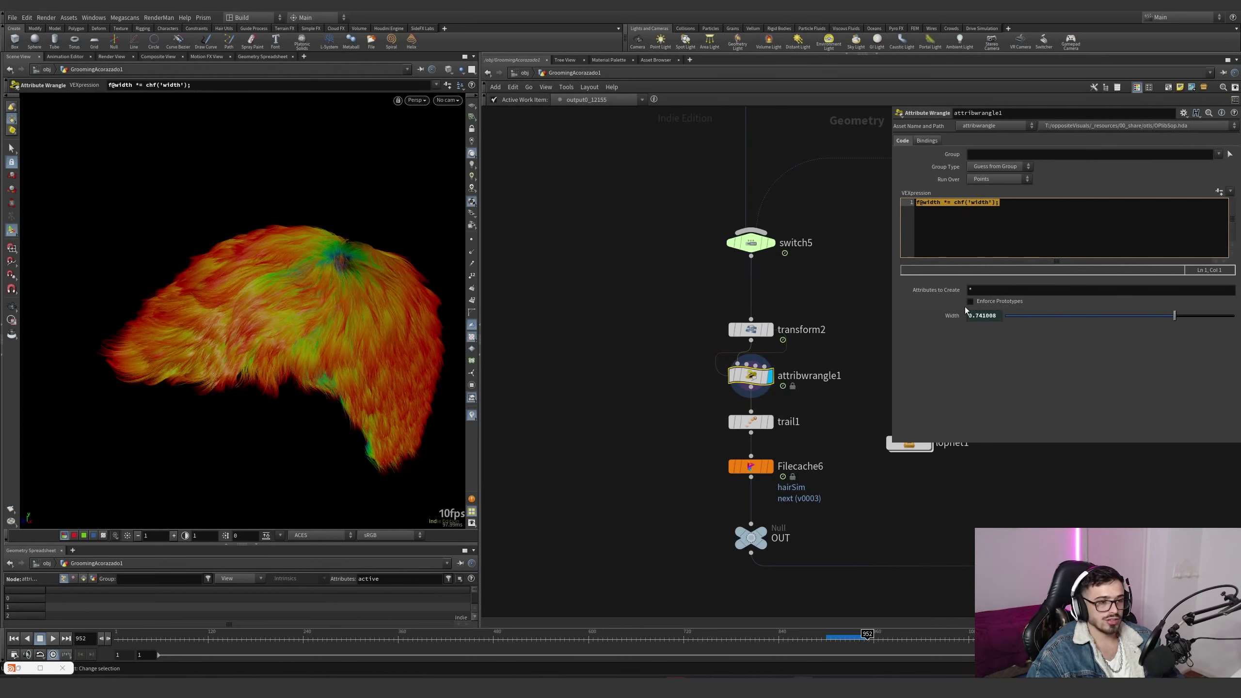
Display trail1 and Filecache6 in turn to review the Compute Velocity settings and the cached hairSim groom
mouse_move(770, 428)
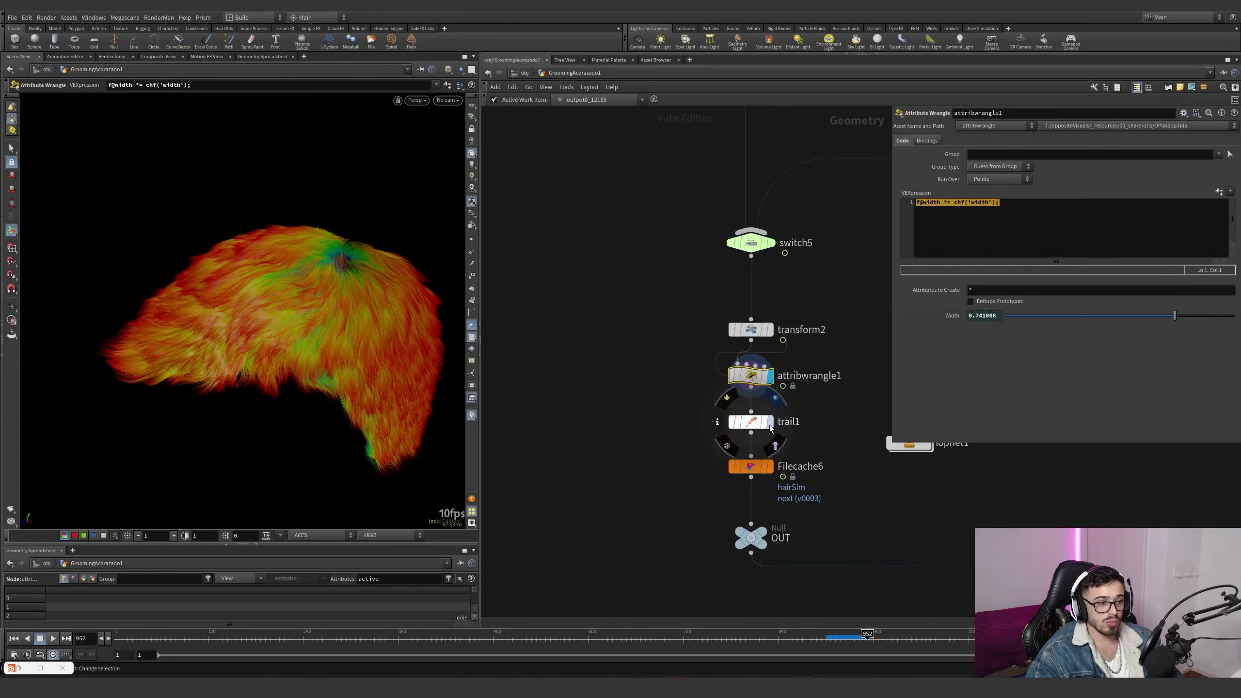
click(751, 421)
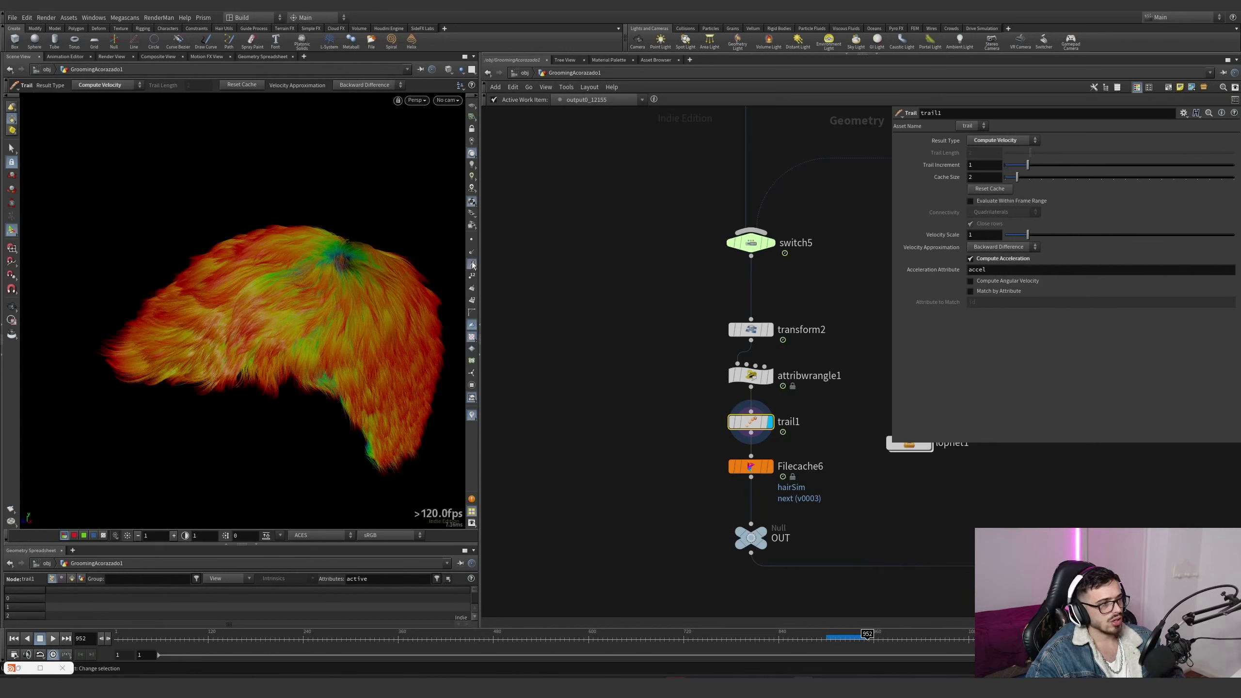
click(764, 468)
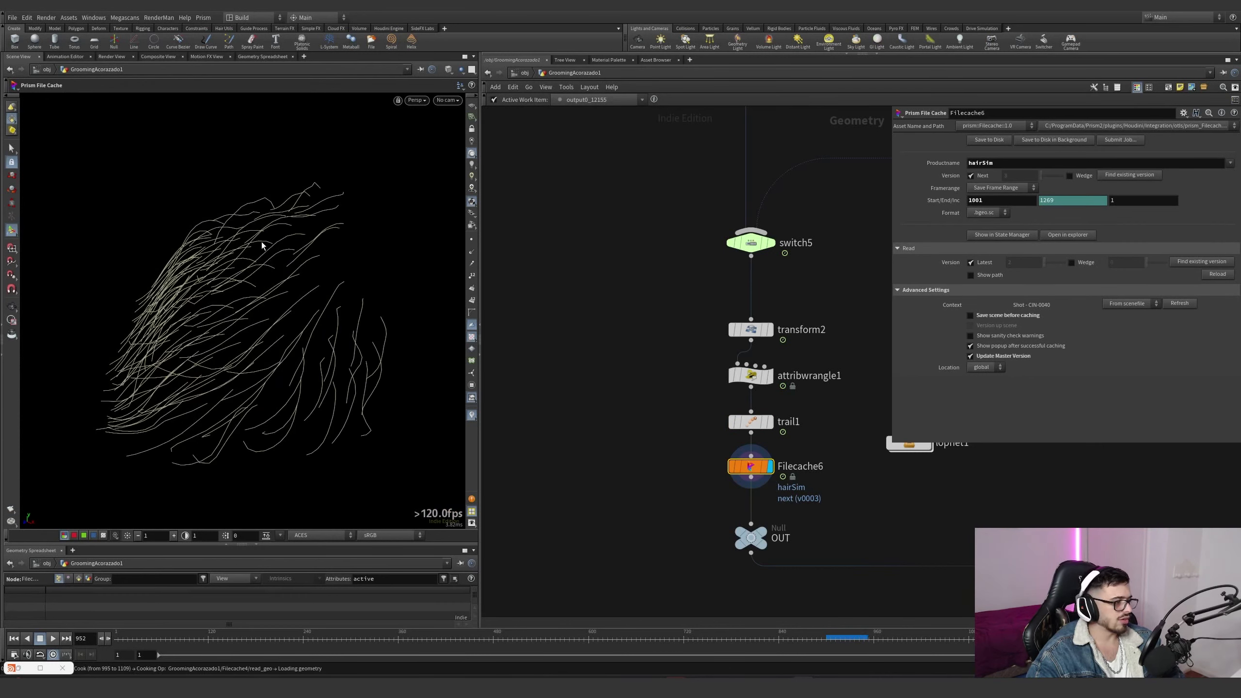
click(764, 466)
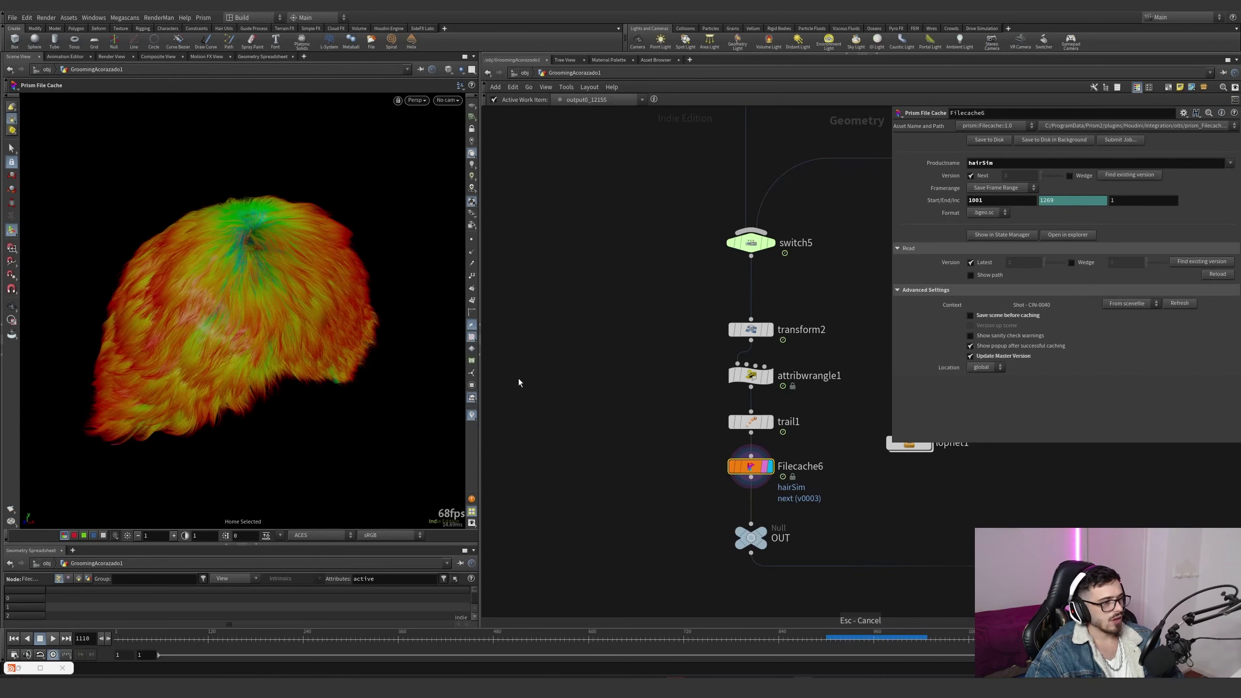
alt+drag(254, 293, 300, 264)
middle_drag(881, 526, 763, 495)
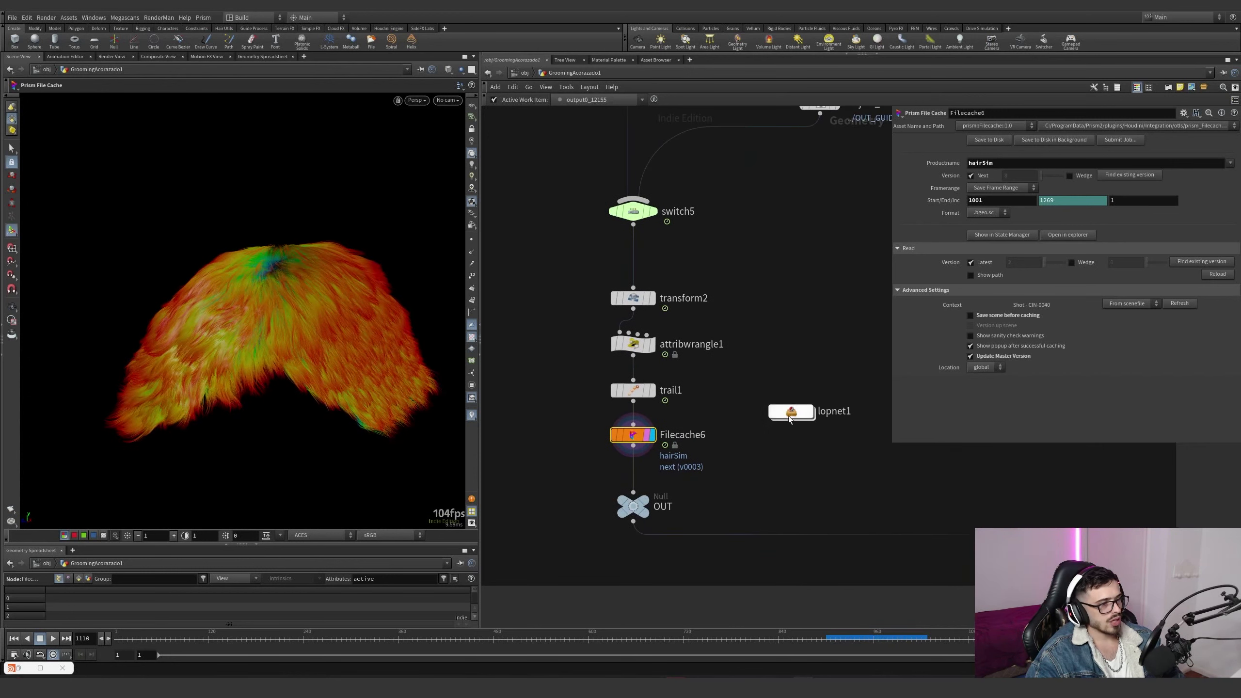
Enter the lopnet1 network and switch its viewport to the Karma renderer, framing the groom up close
drag(798, 415, 598, 526)
double_click(756, 470)
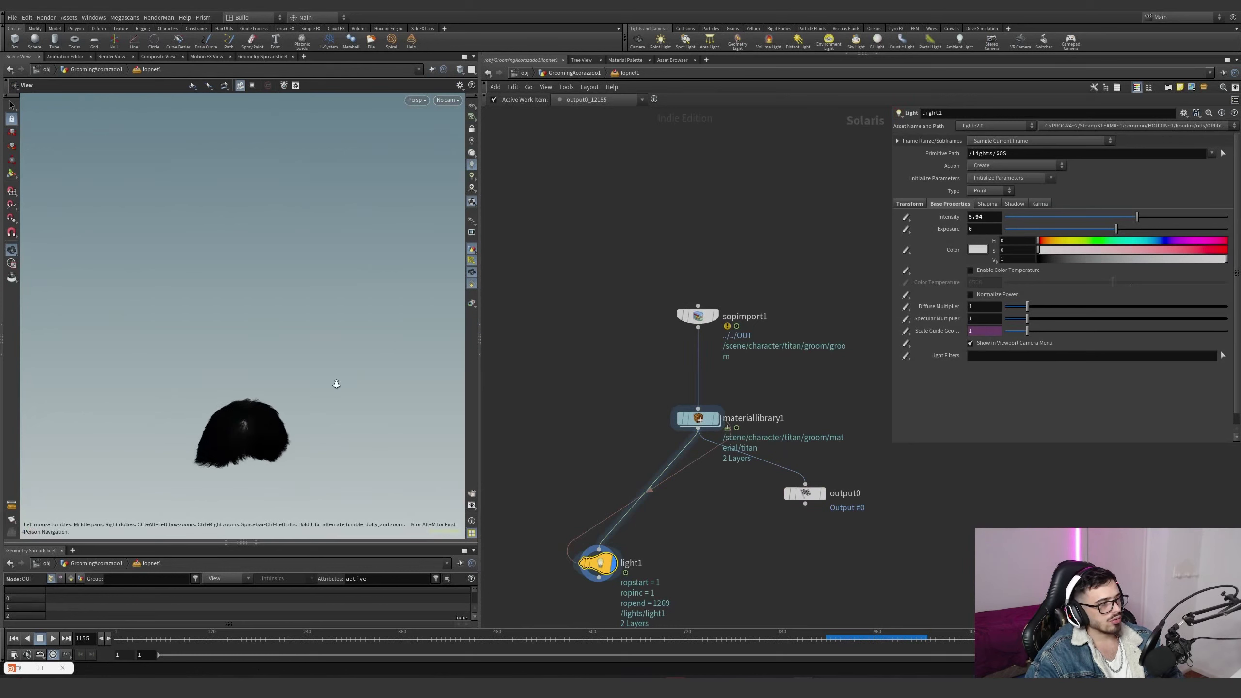
scroll(313, 391, up, 5)
click(417, 100)
click(423, 147)
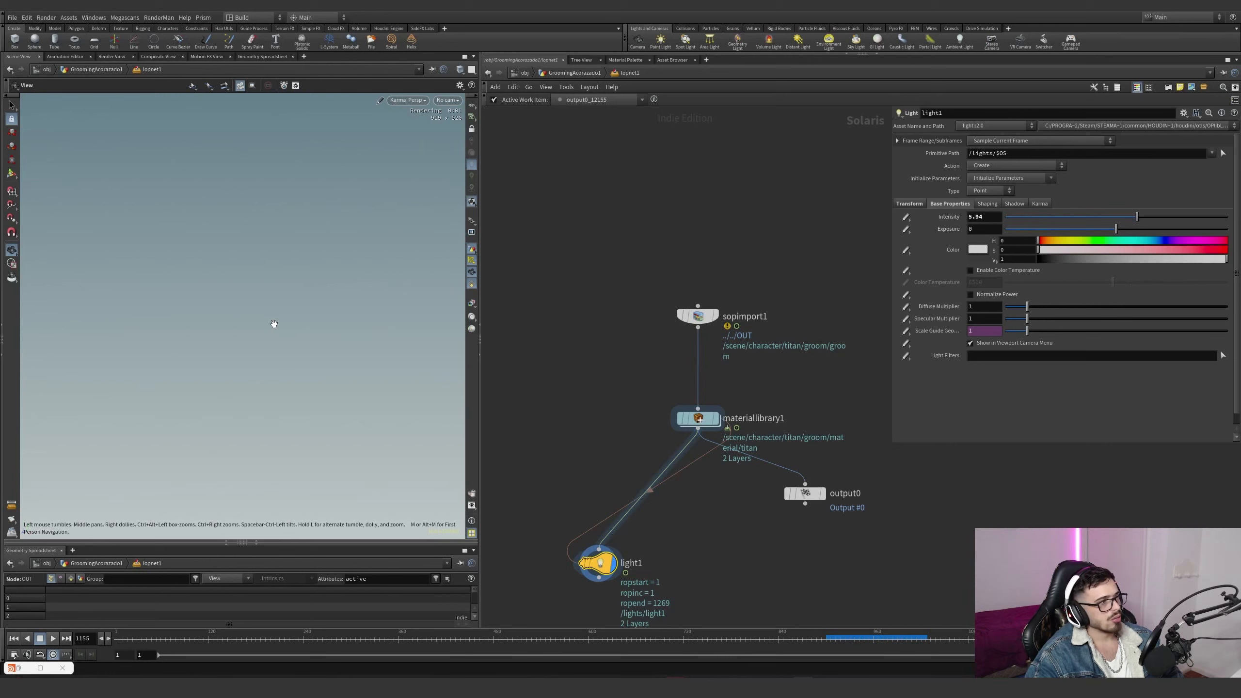
drag(273, 324, 448, 442)
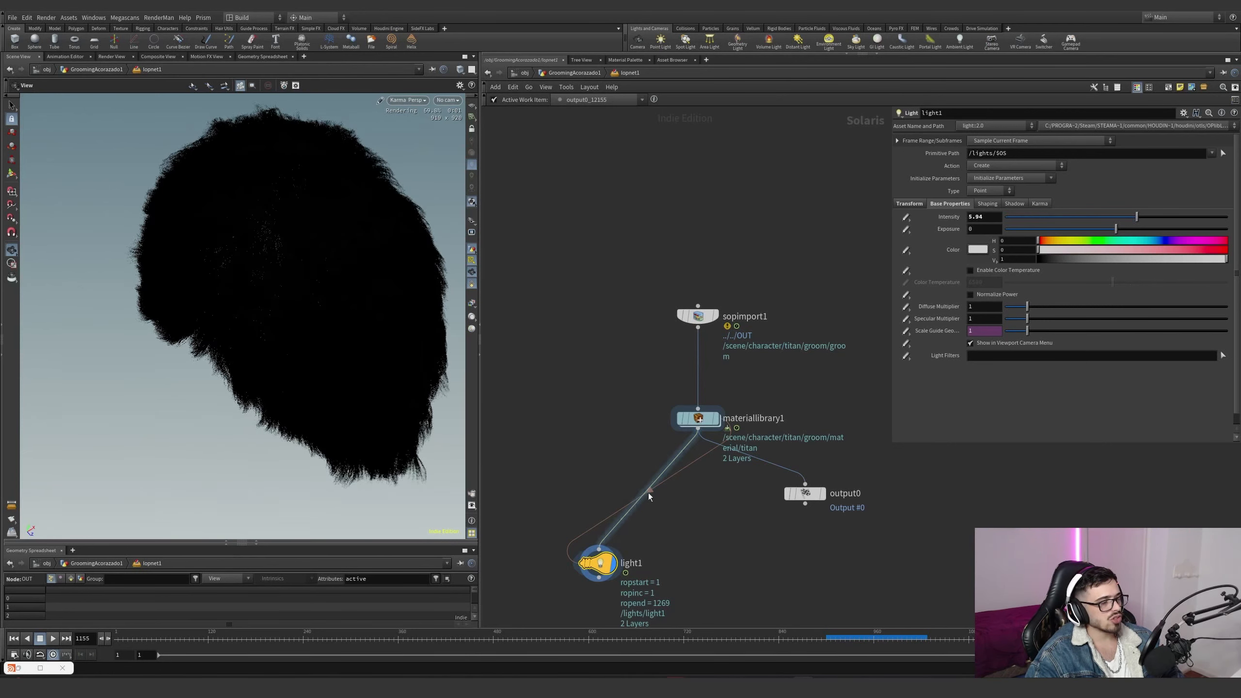
Try a second light below materiallibrary1 with its type set to Distant, and delete it
scroll(655, 493, down, 2)
drag(608, 543, 640, 532)
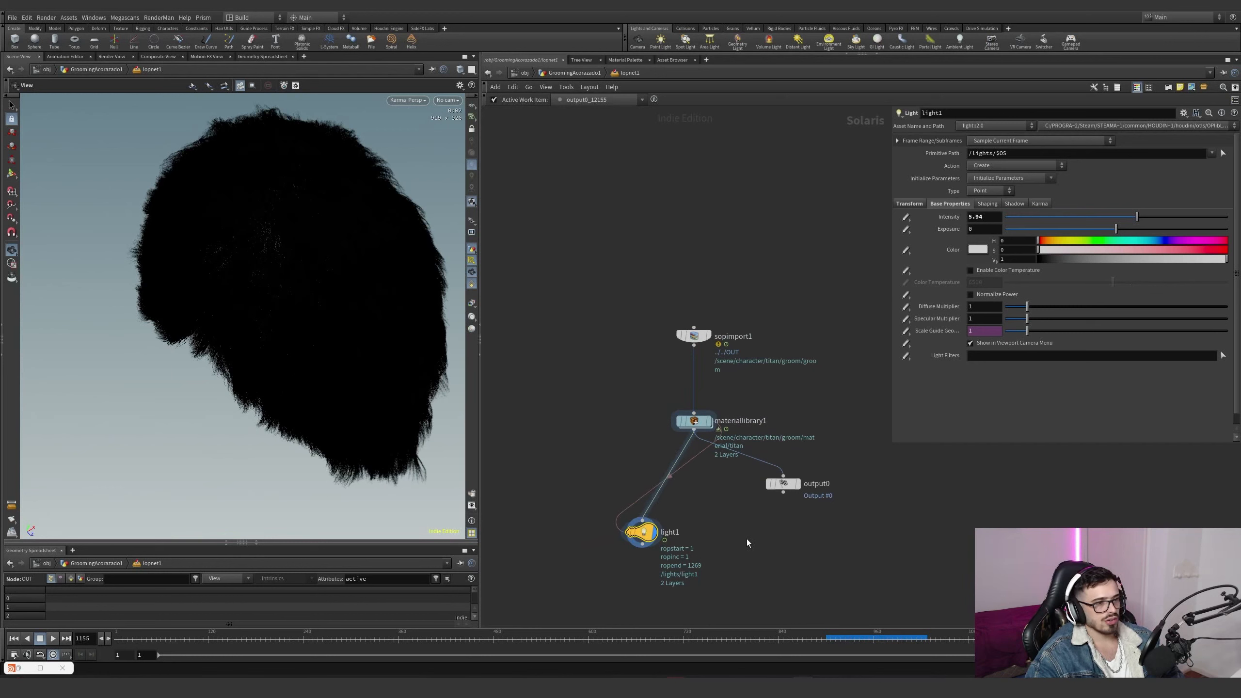
key(Tab)
text(lig)
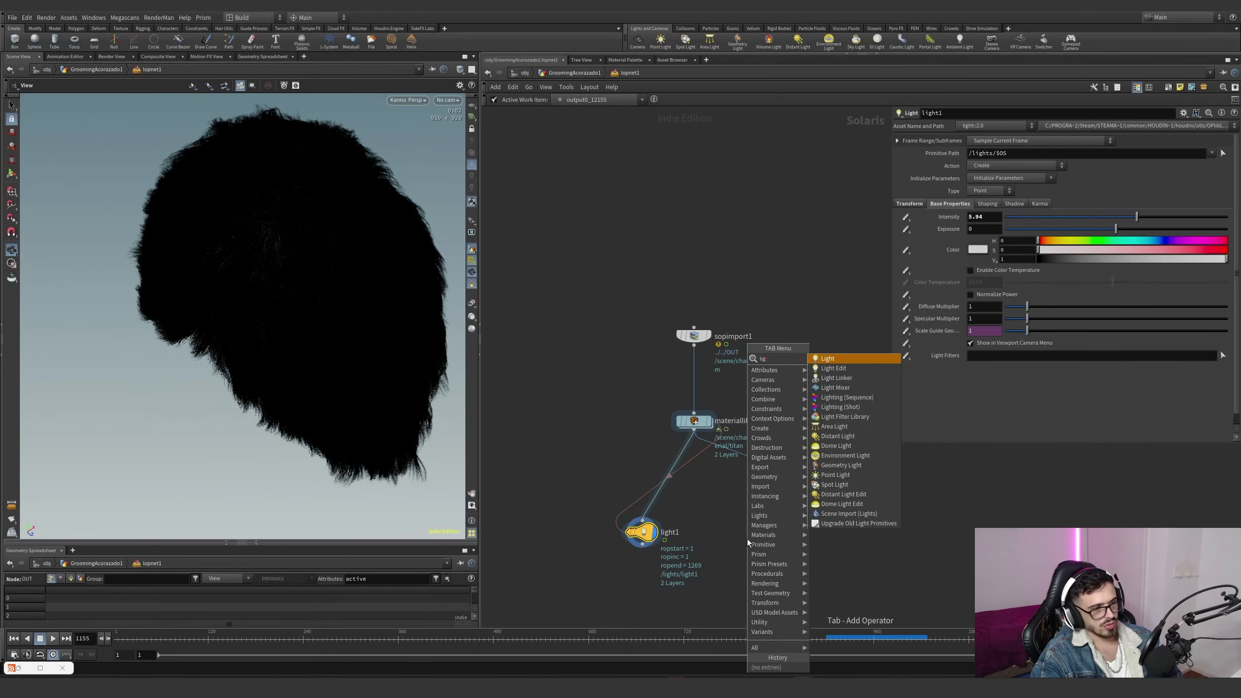
key(Return)
click(746, 538)
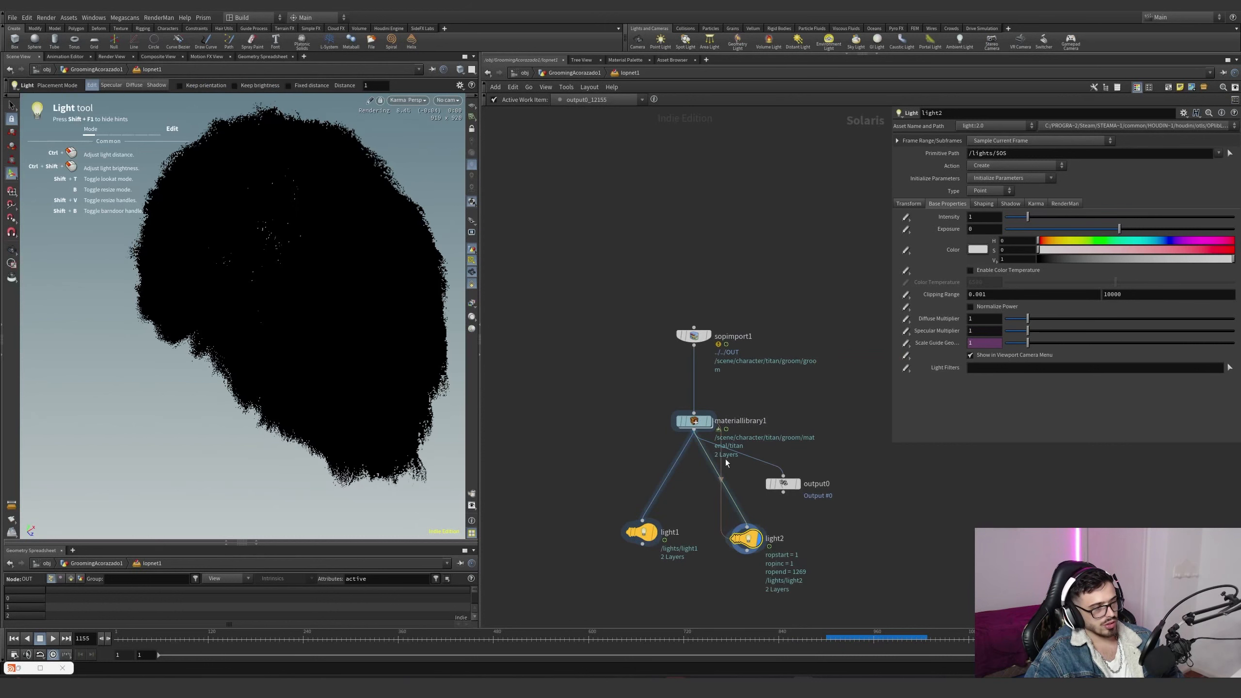
click(991, 190)
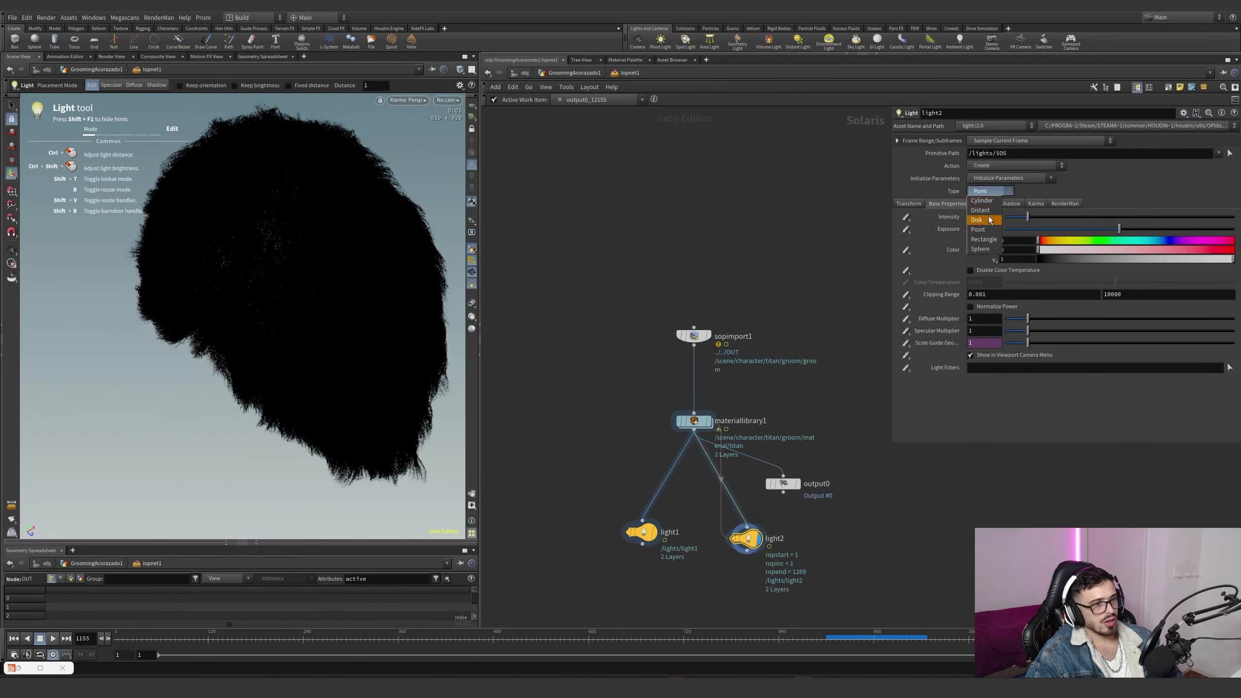
click(987, 210)
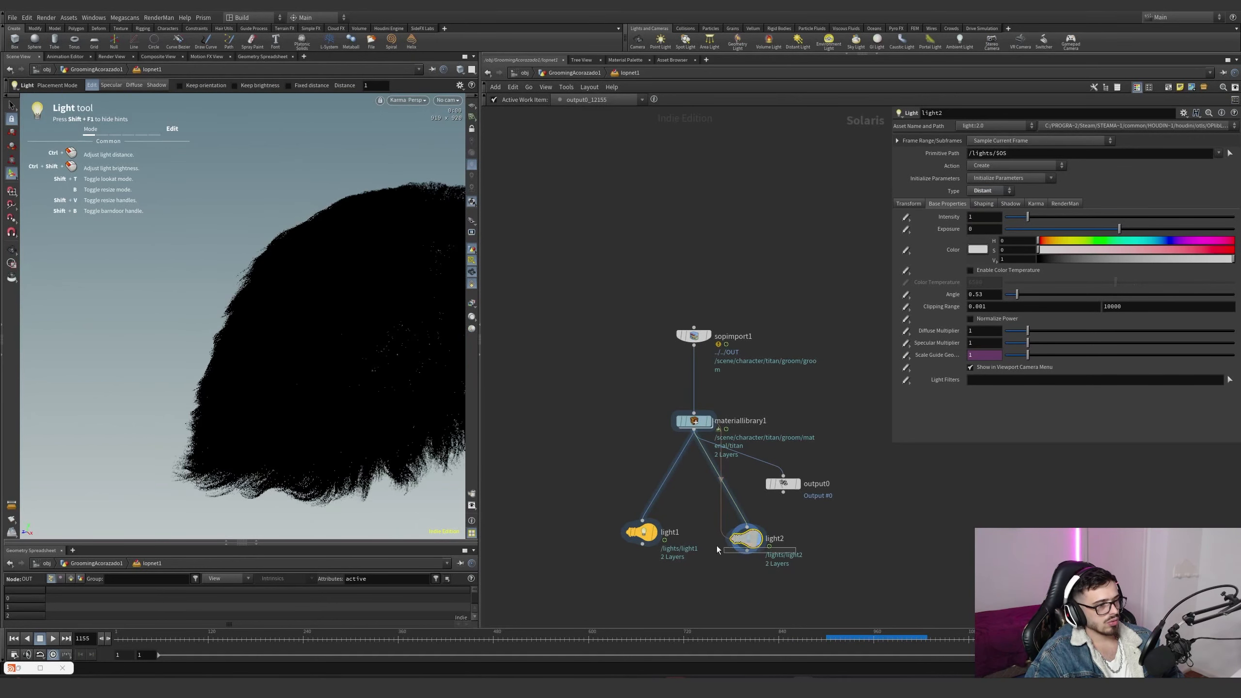
key(Delete)
Add a Dome Light connected to materiallibrary1, next to light1
key(Tab)
text(li)
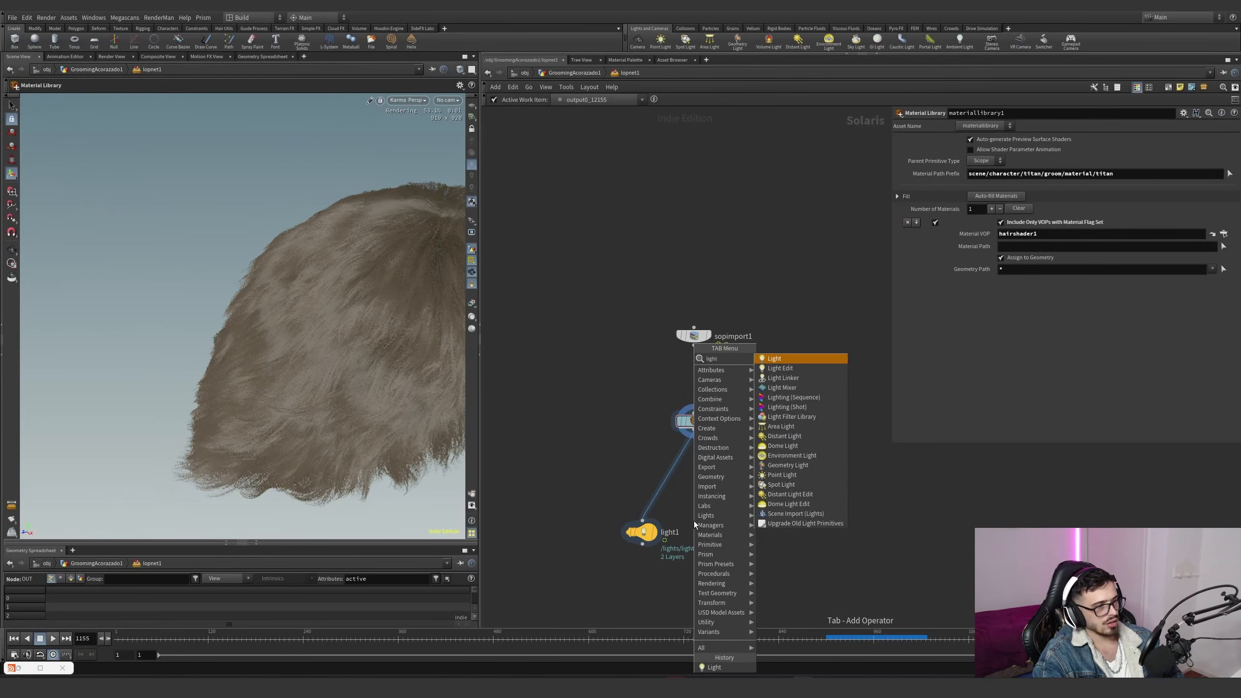
key(BackSpace)
key(BackSpace)
text(dome)
key(Return)
click(694, 521)
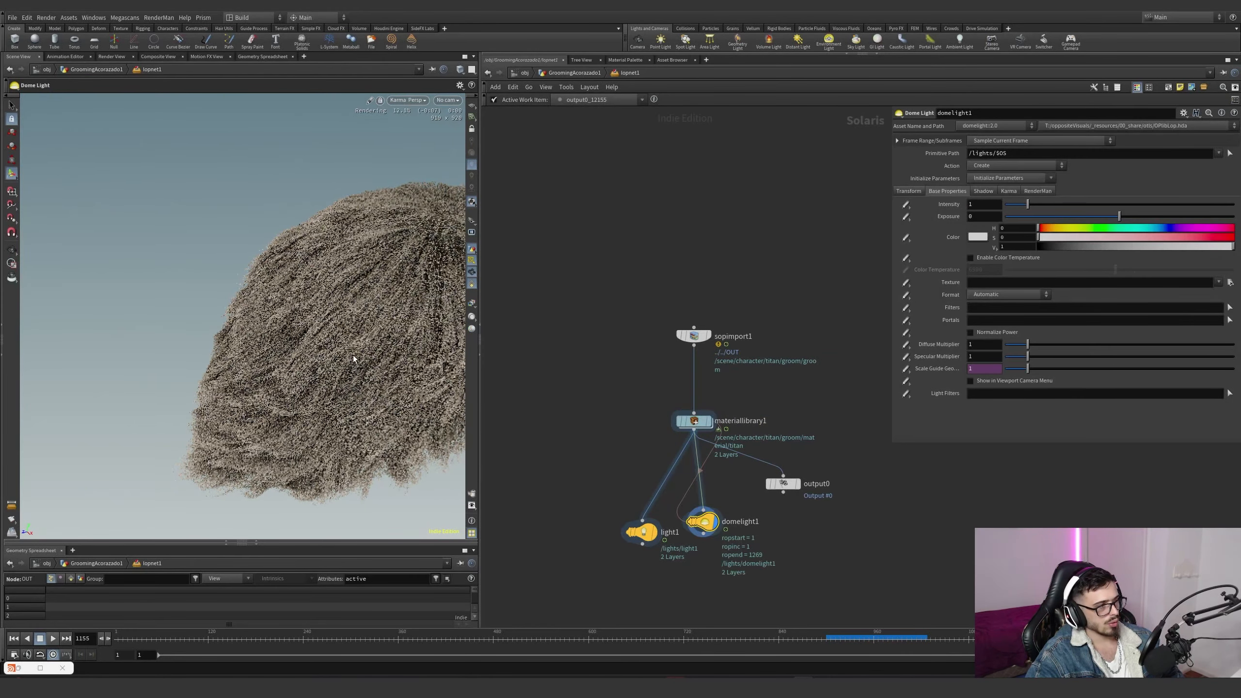
Display materiallibrary1 without the added lights and examine the groom's Karma preview from another side
click(709, 421)
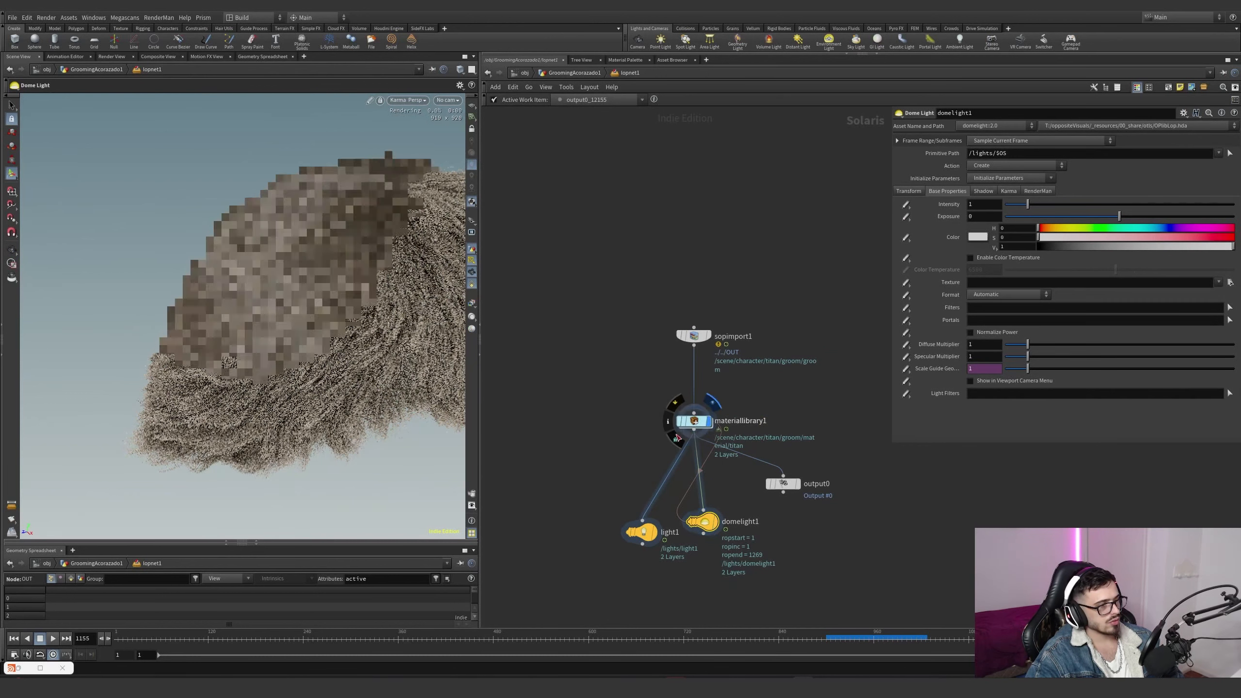
click(694, 420)
alt+drag(322, 312, 451, 281)
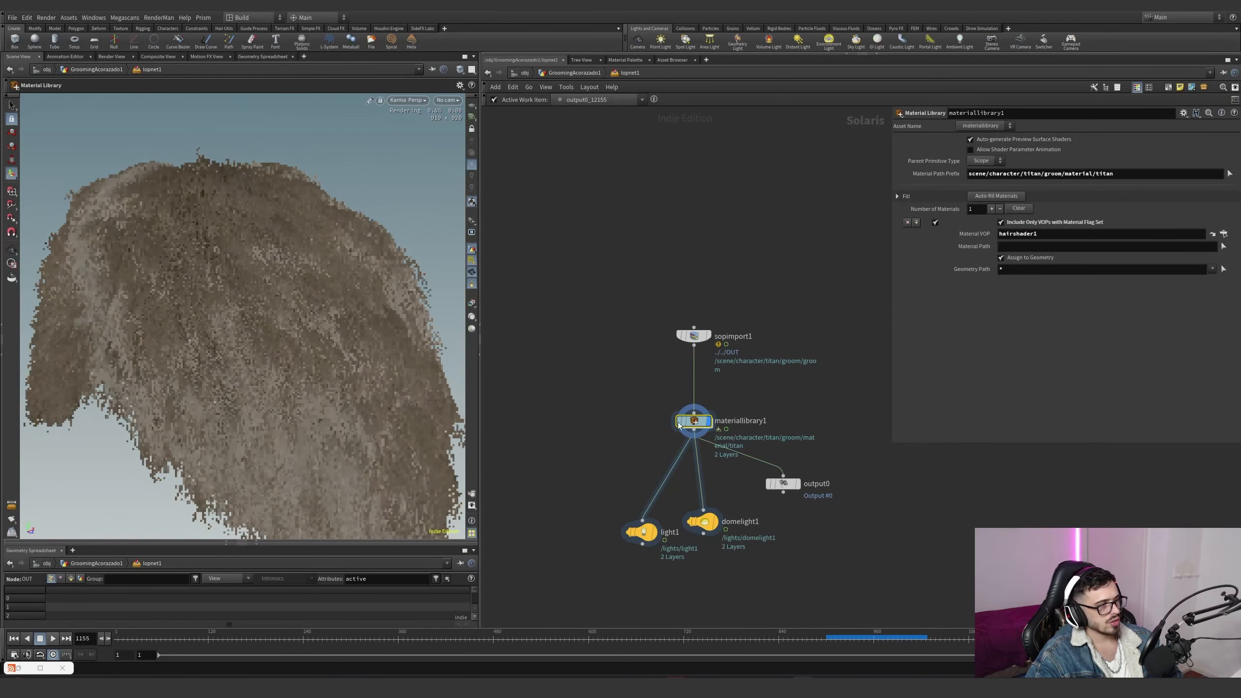
Open materiallibrary1 to review hairshader1's Primary Reflection, Secondary Reflection and Exports settings, and return to the GroomingAcorazado1 network
double_click(681, 422)
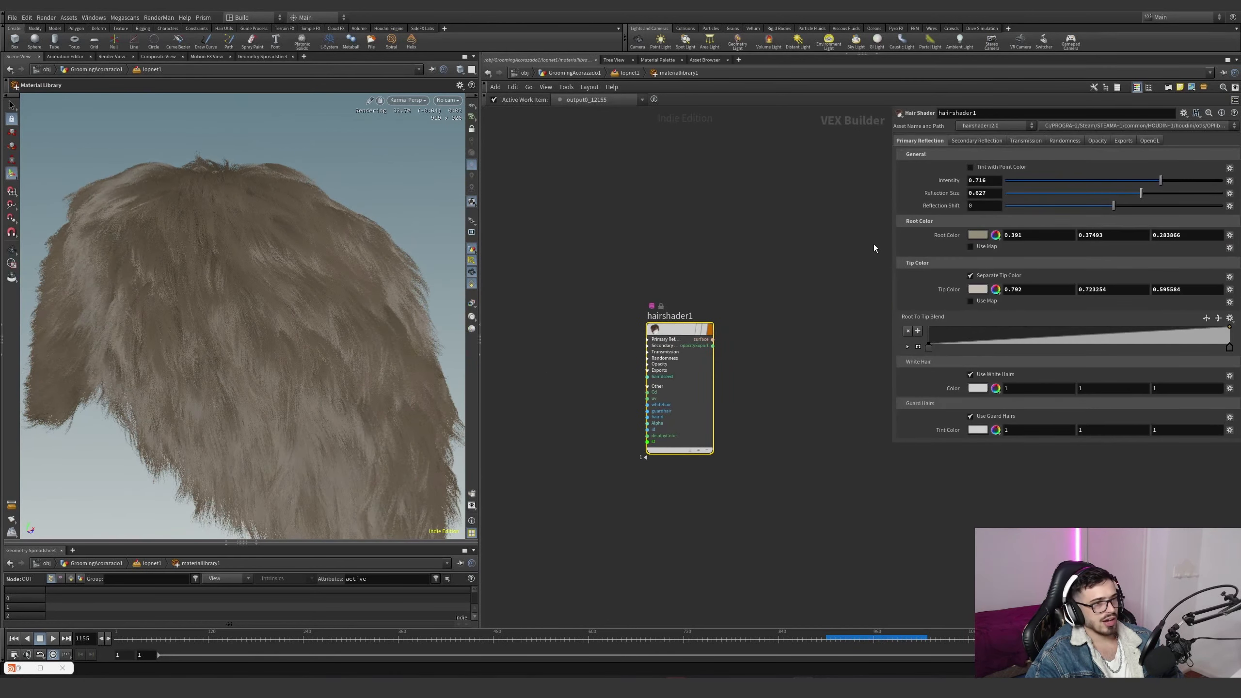
click(997, 192)
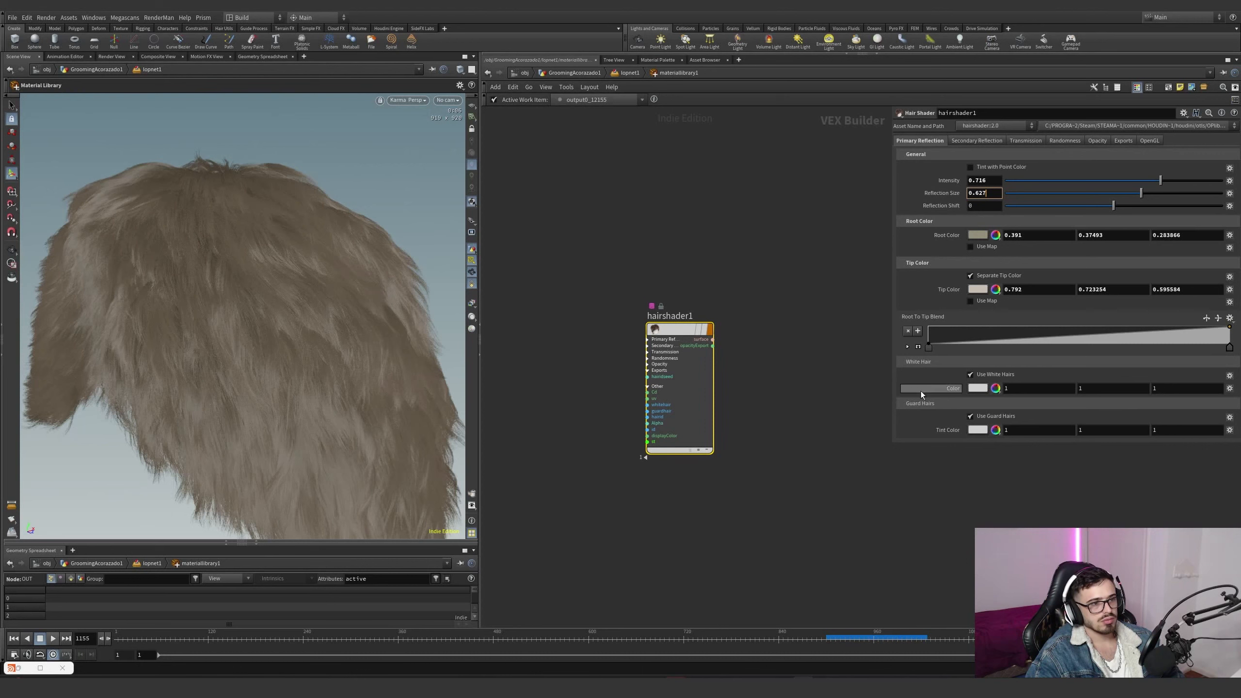
click(976, 141)
click(1124, 142)
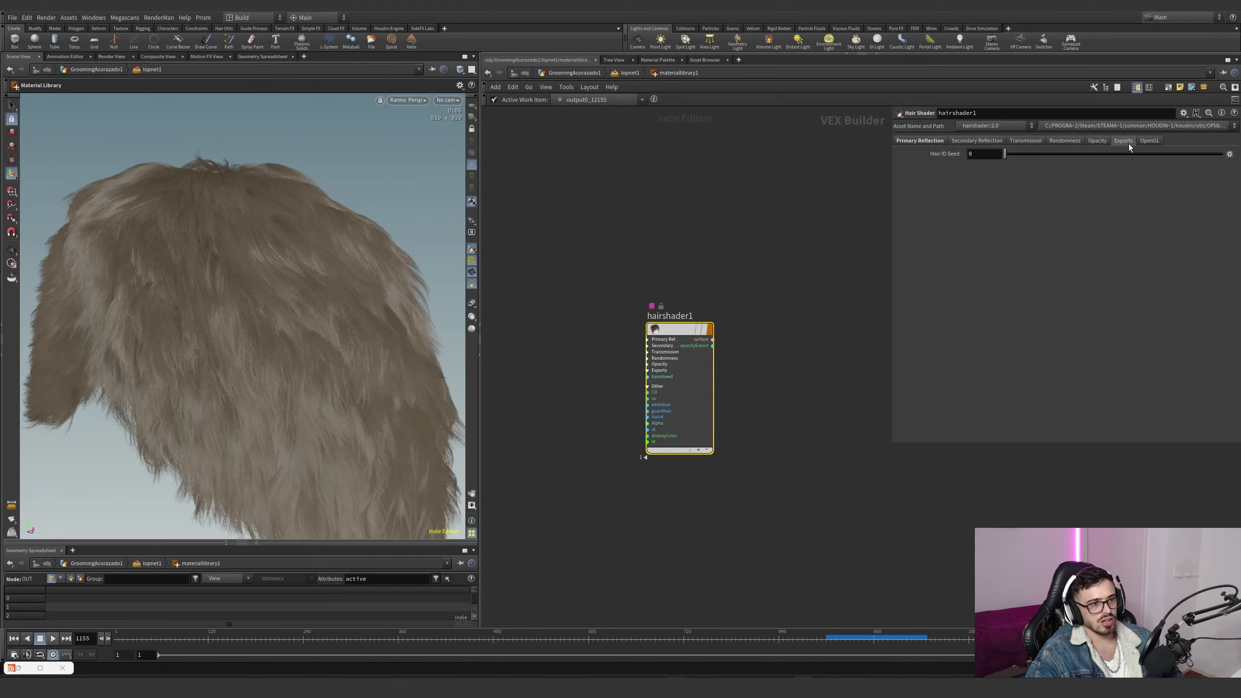
key(u)
key(u)
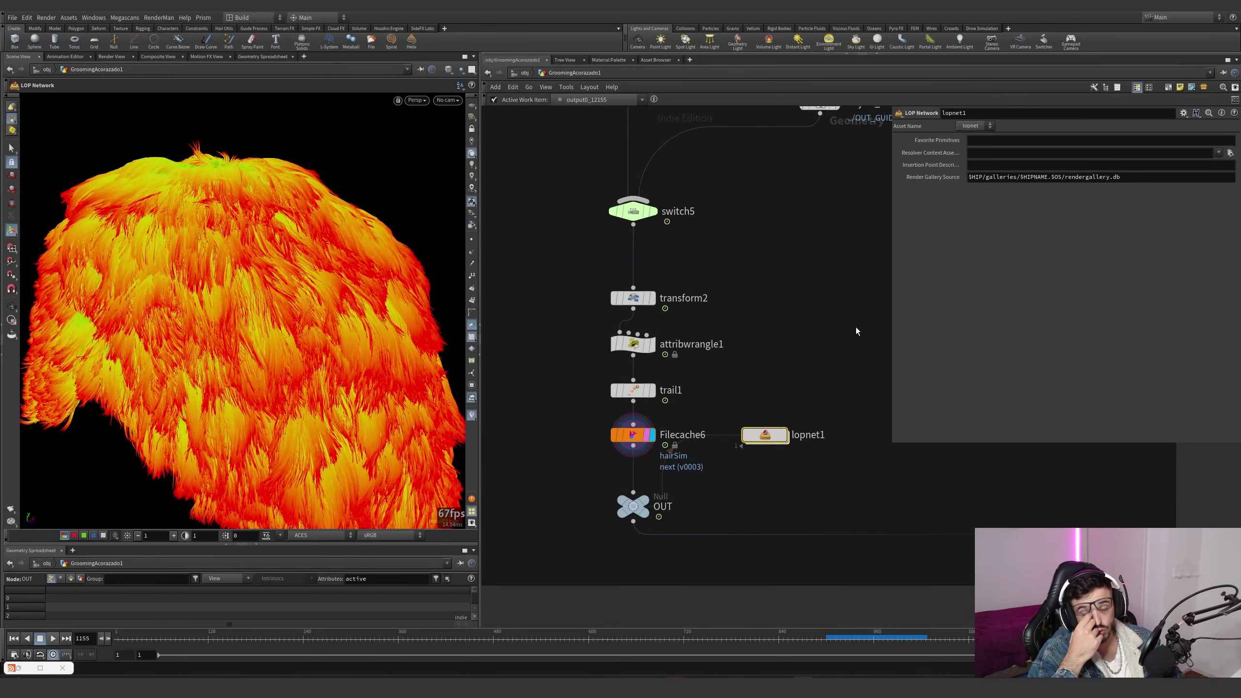
Revisit the lopnet1 network to review its sopimport1 and materiallibrary1 chain, going back to the groom network in between
double_click(765, 436)
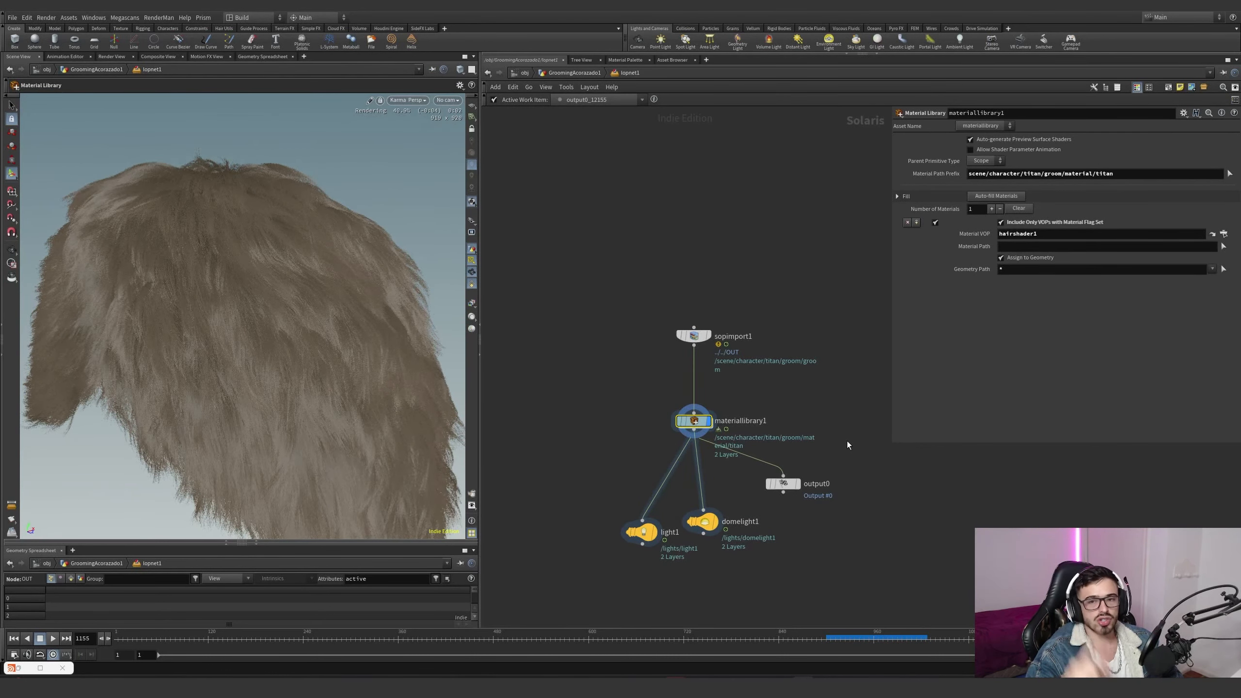
mouse_move(843, 462)
mouse_down()
mouse_move(647, 378)
mouse_move(825, 448)
mouse_up()
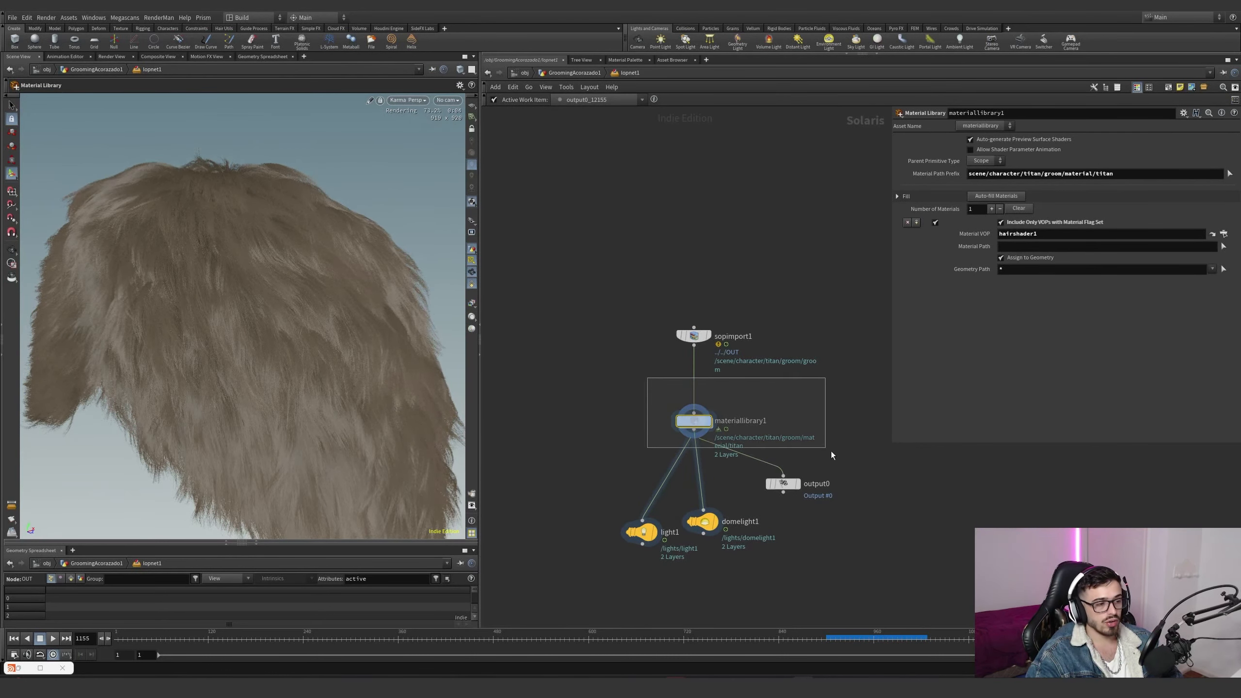
click(573, 72)
double_click(756, 436)
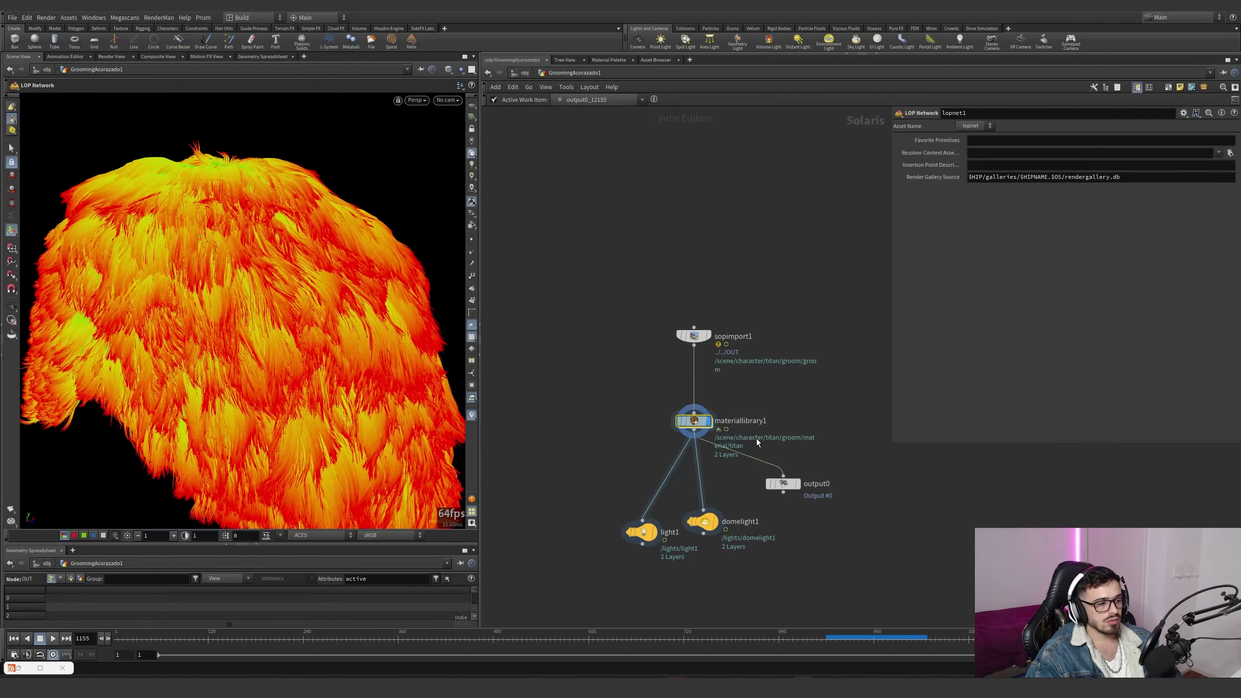